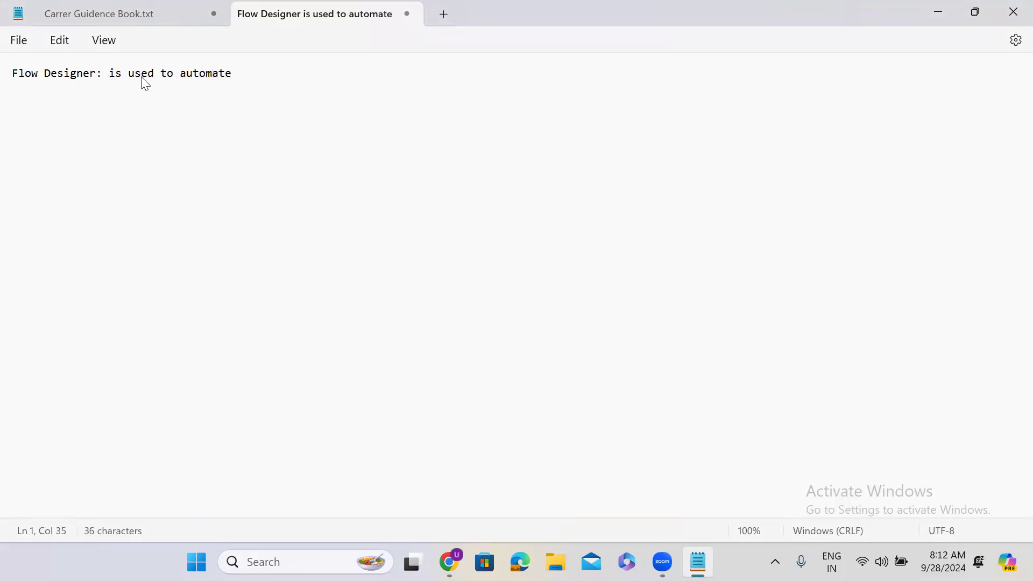
- Complete the Flow Designer note so it reads "is used to automate the process. It is a low code platform."
{"action": "type", "text": "rocess. It is a low co"}
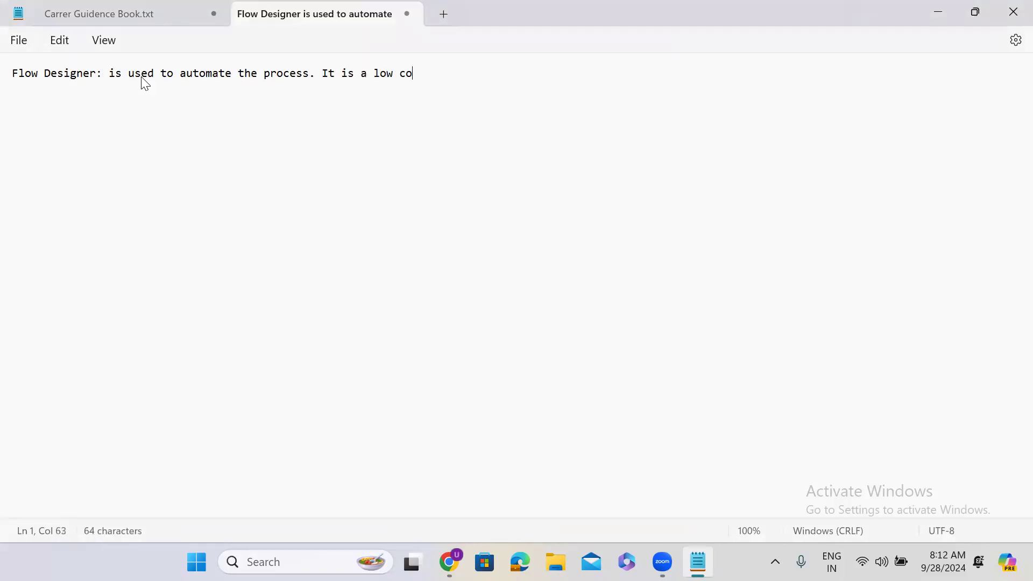
{"action": "type", "text": "de platform."}
{"action": "key", "text": "Return"}
{"action": "key", "text": "Return"}
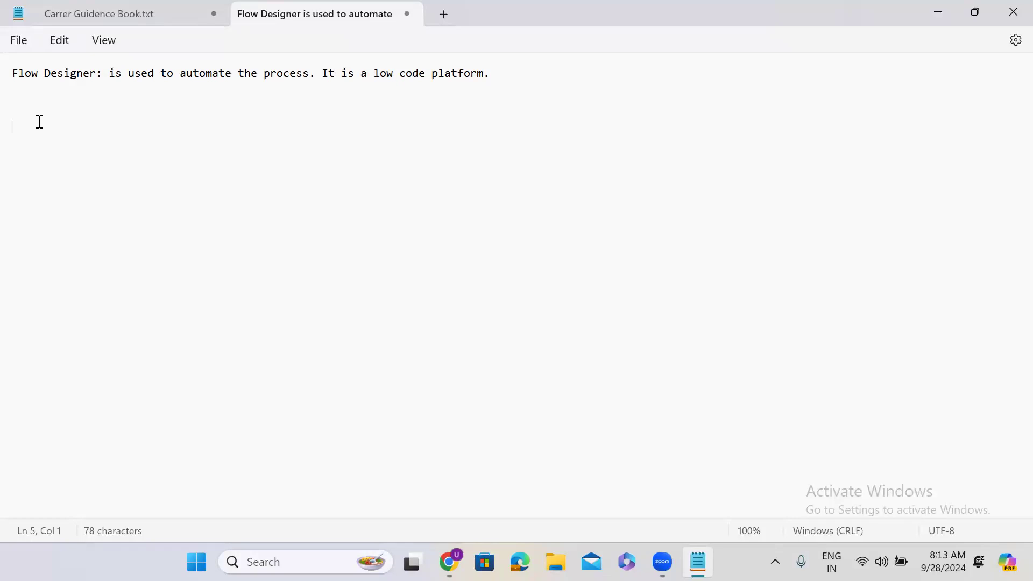
- Below the definition, list Business Rule, Scheduled Job and Inbound Email Action on separate lines
{"action": "type", "text": "usingss"}
{"action": "left_click", "coordinate": [13, 132]}
{"action": "type", "text": "B"}
{"action": "left_click", "coordinate": [73, 133]}
{"action": "type", "text": "Rule"}
{"action": "key", "text": "Return"}
{"action": "type", "text": "Scheduled Job"}
{"action": "key", "text": "Return"}
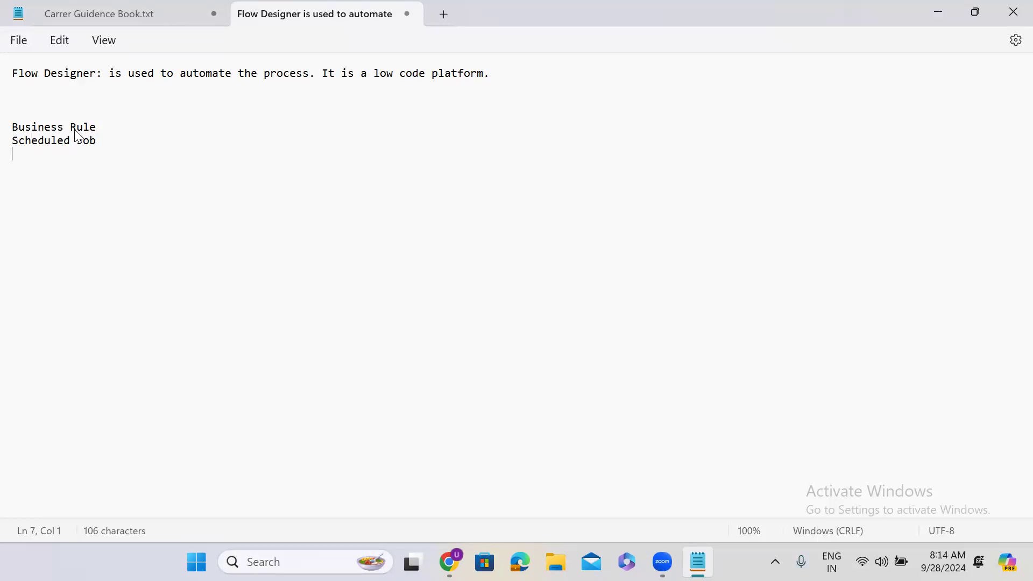
{"action": "type", "text": "Inbound E"}
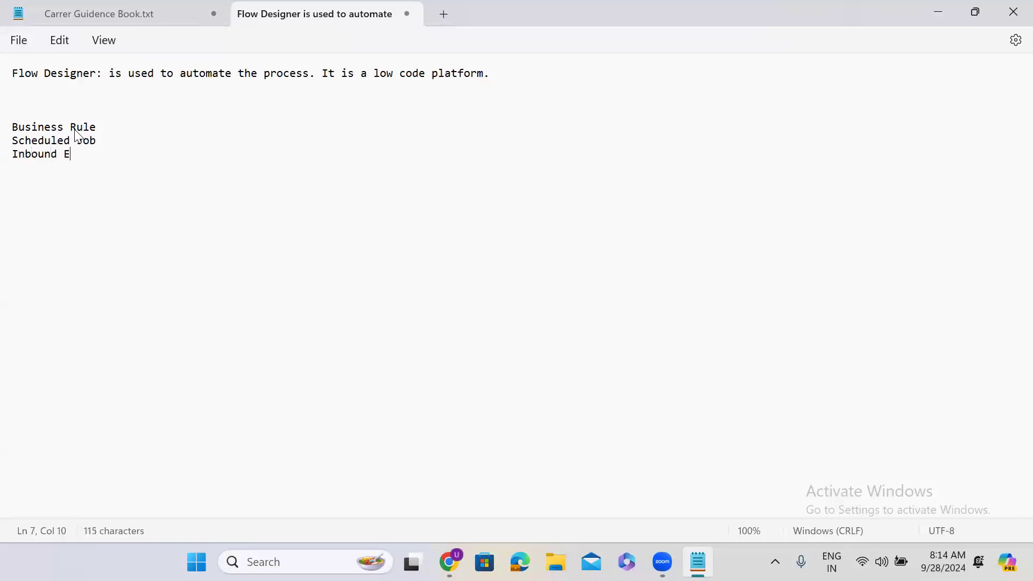
{"action": "type", "text": "mail Action"}
{"action": "key", "text": "Return"}
{"action": "key", "text": "Return"}
{"action": "key", "text": "BackSpace"}
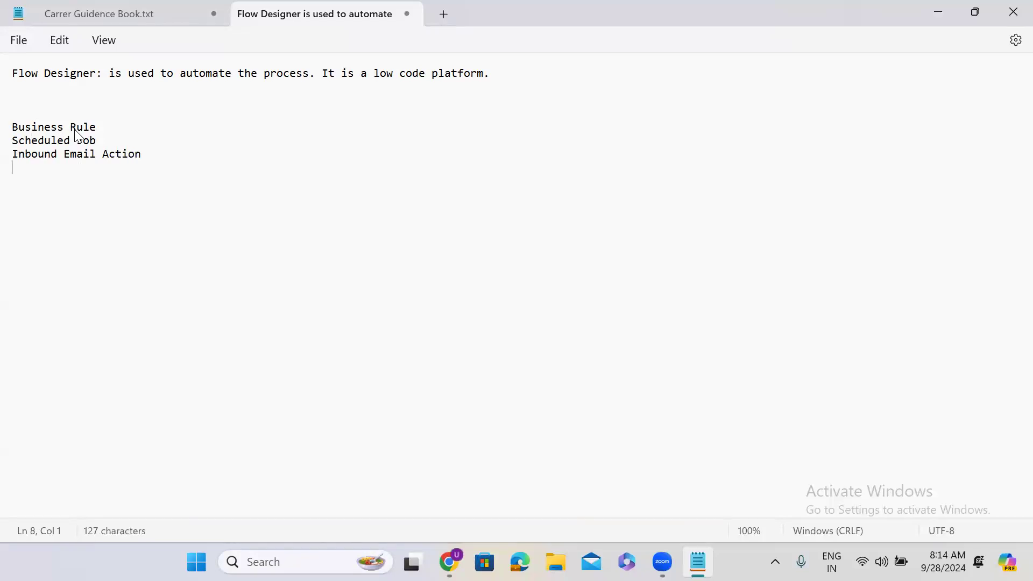
- Extend the list with Workflow, Integrations and "Transform Maps." on separate lines
{"action": "type", "text": "Workflow"}
{"action": "key", "text": "Return"}
{"action": "type", "text": "Integrations"}
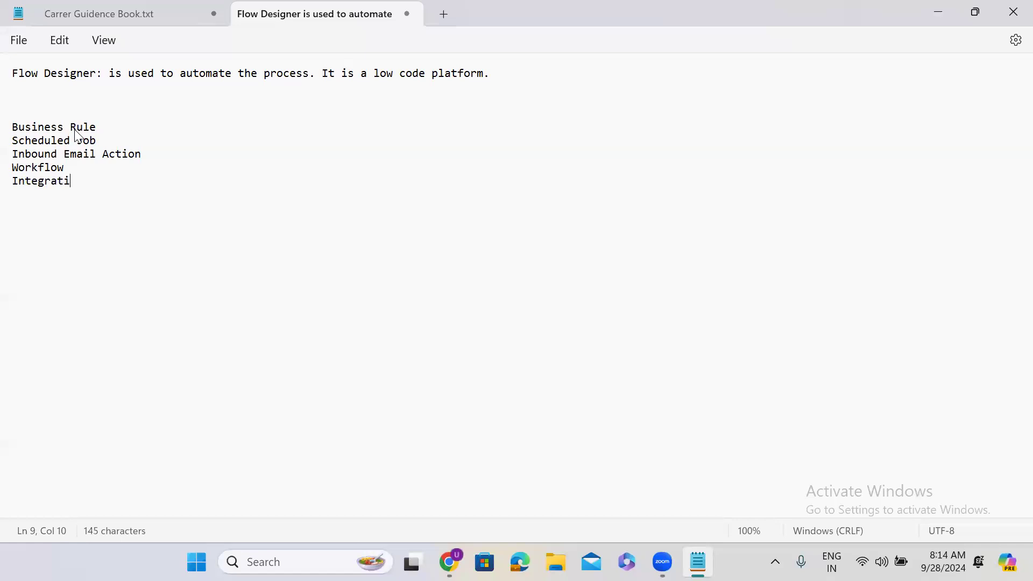
{"action": "key", "text": "Return"}
{"action": "type", "text": "Trand"}
{"action": "key", "text": "BackSpace"}
{"action": "type", "text": "sform Maps."}
{"action": "key", "text": "Return"}
{"action": "key", "text": "Return"}
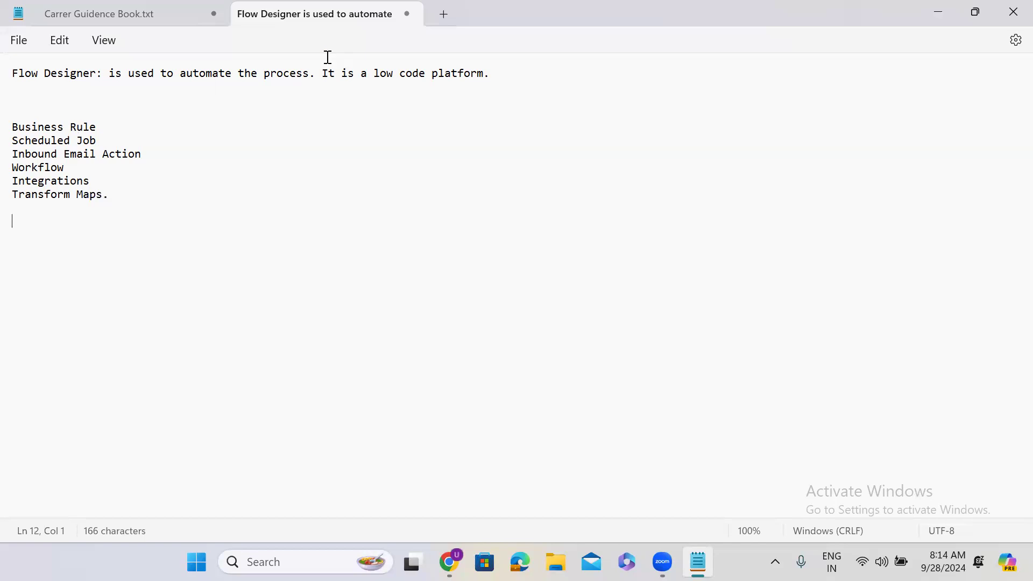
- Highlight the low code platform sentence, then switch to Chrome and open the dev222236 instance, closing the Post Attendee page
{"action": "left_click_drag", "start_coordinate": [321, 73], "coordinate": [515, 76]}
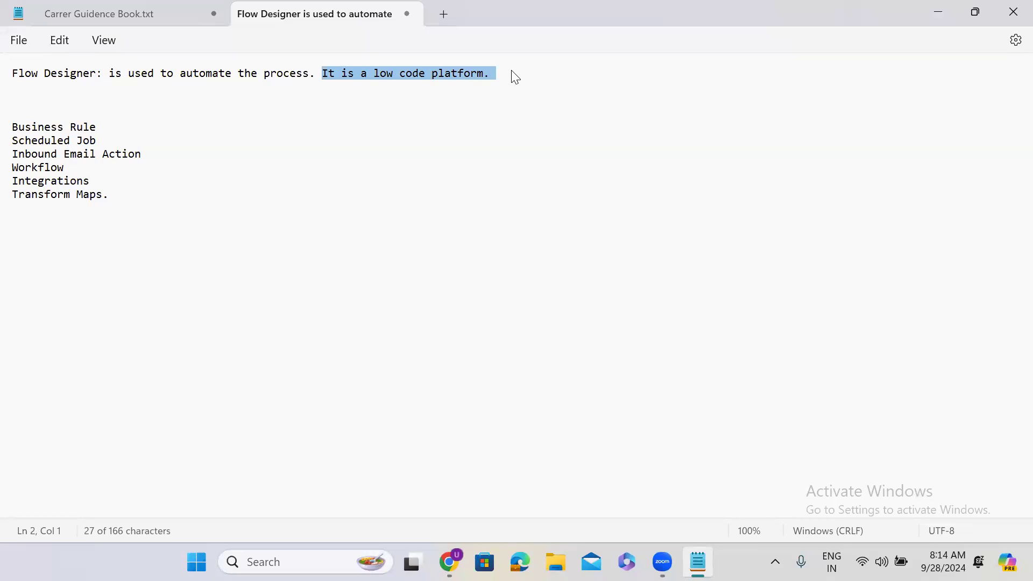
{"action": "left_click", "coordinate": [928, 12]}
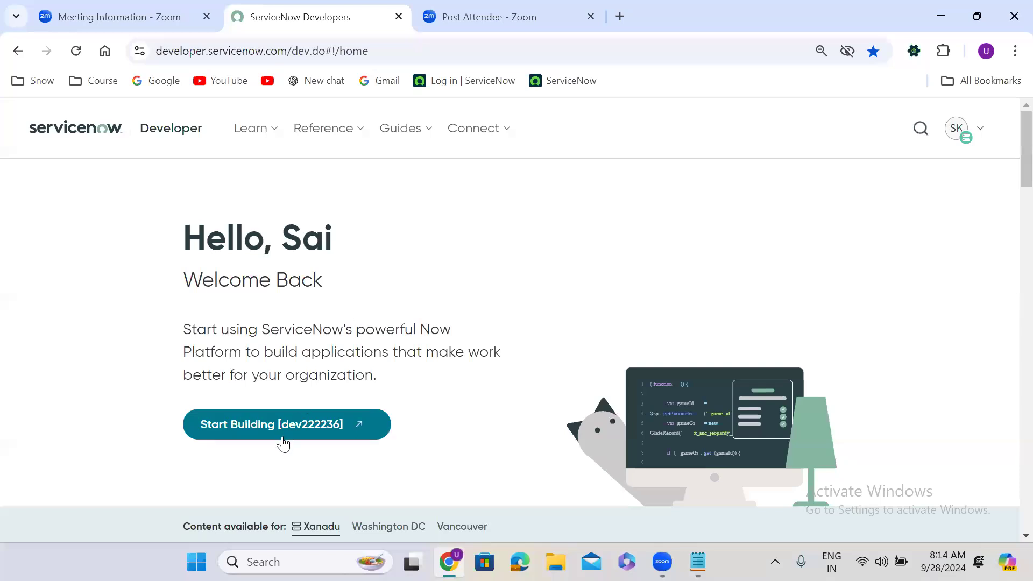
{"action": "left_click", "coordinate": [263, 427]}
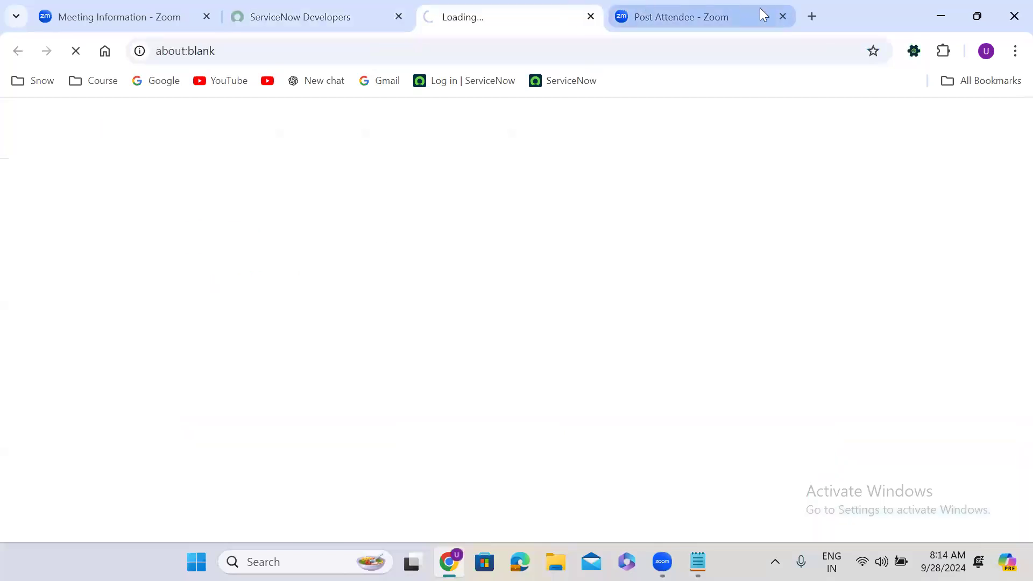
{"action": "left_click", "coordinate": [783, 19]}
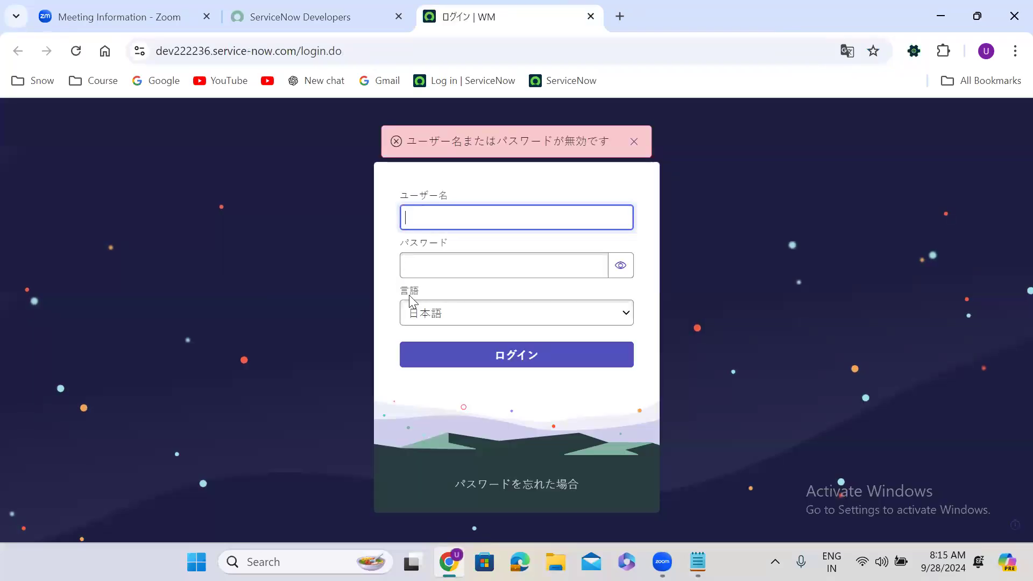
- Set the login language to English and log in as admin with the account password
{"action": "left_click", "coordinate": [465, 316]}
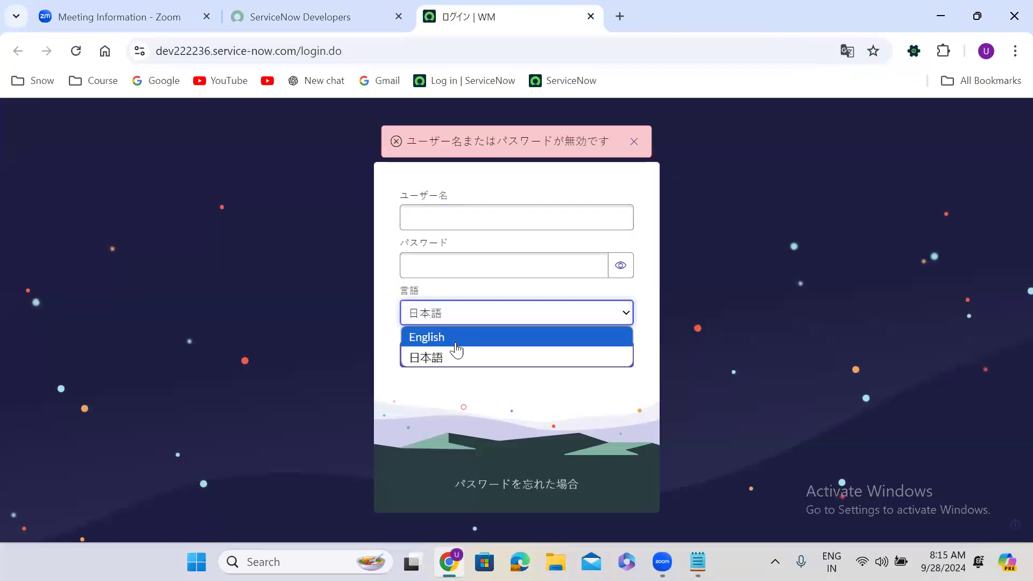
{"action": "left_click", "coordinate": [456, 338]}
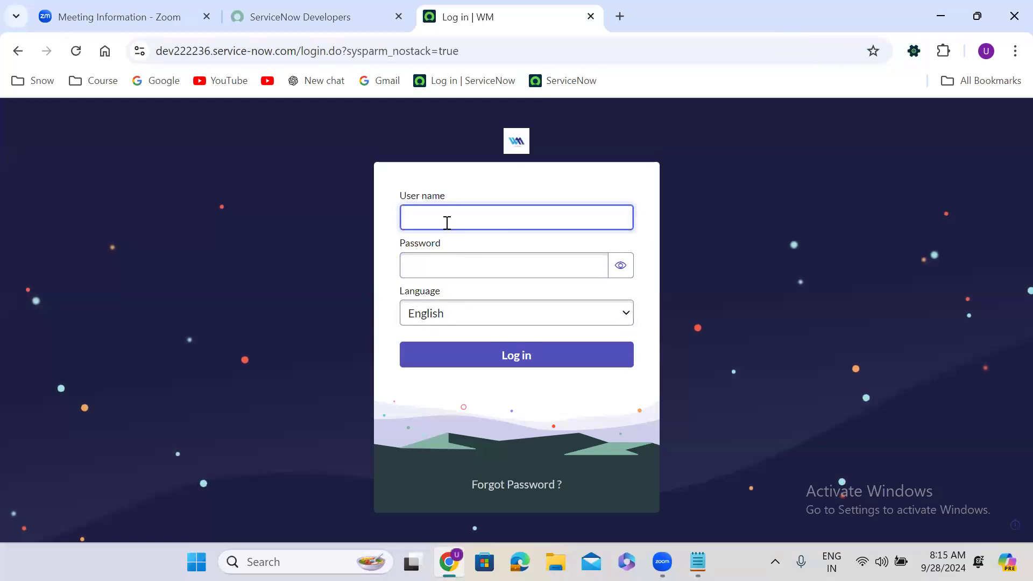
{"action": "type", "text": "admin"}
{"action": "key", "text": "Tab"}
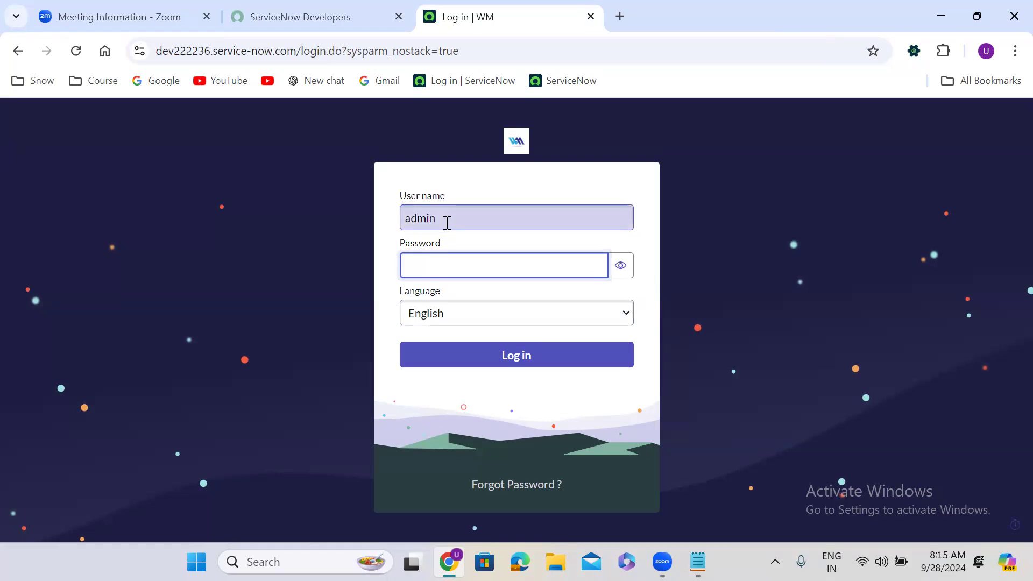
{"action": "type", "text": "••••••••"}
{"action": "left_click", "coordinate": [526, 358]}
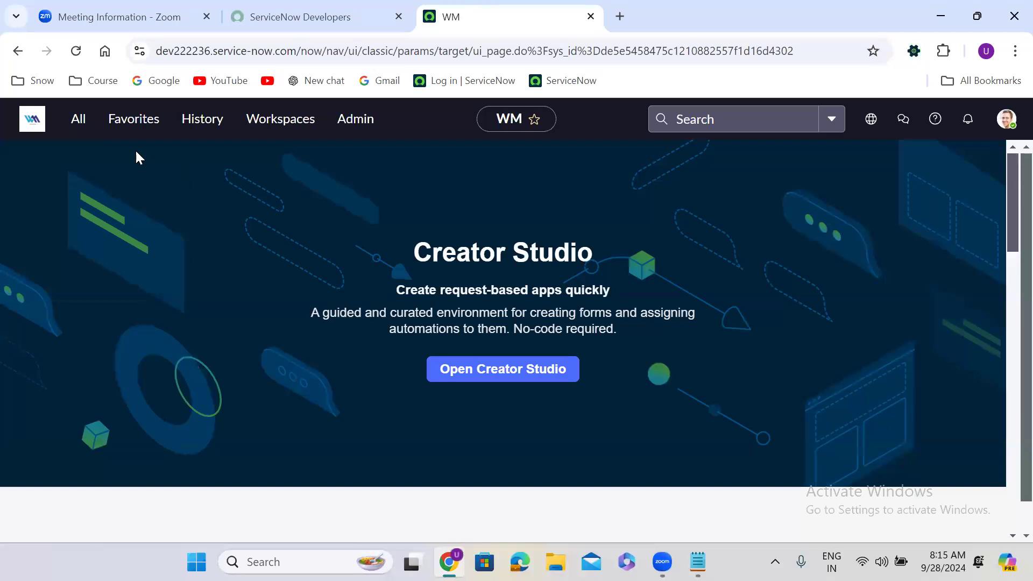
- Find "flow designer" among the instance's applications and open Flow Designer
{"action": "left_click", "coordinate": [78, 127]}
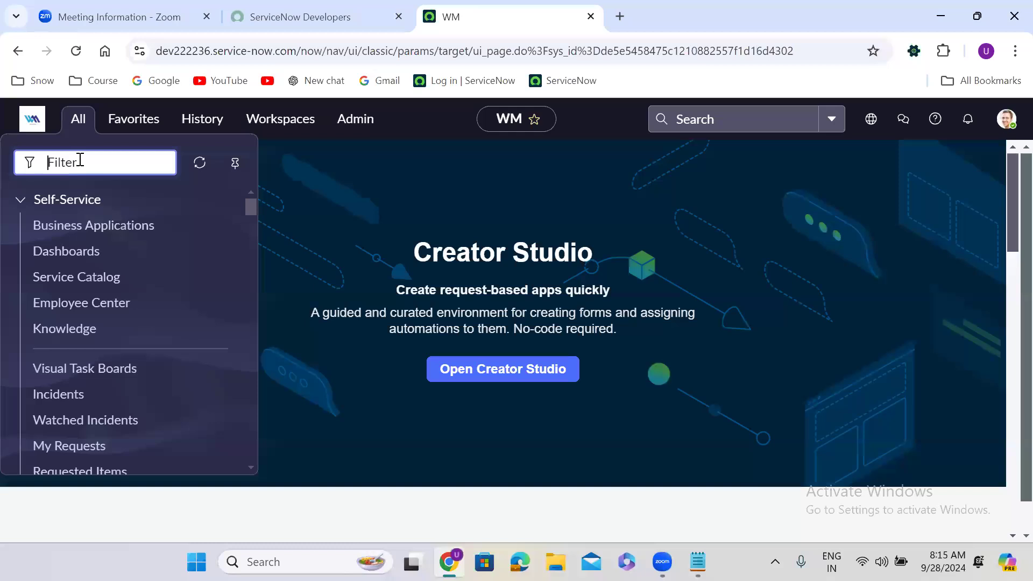
{"action": "type", "text": "flow designer"}
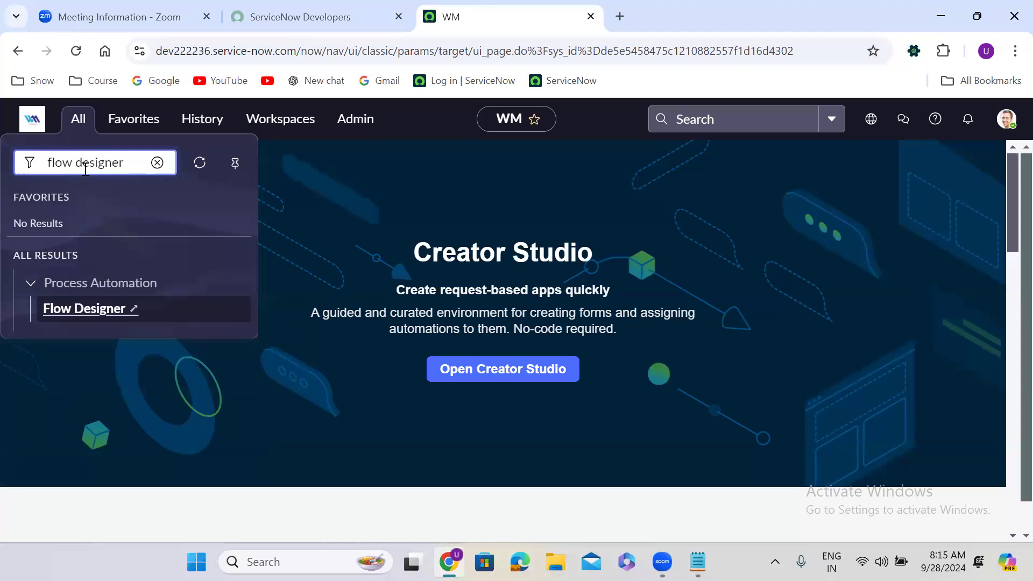
{"action": "left_click", "coordinate": [84, 311]}
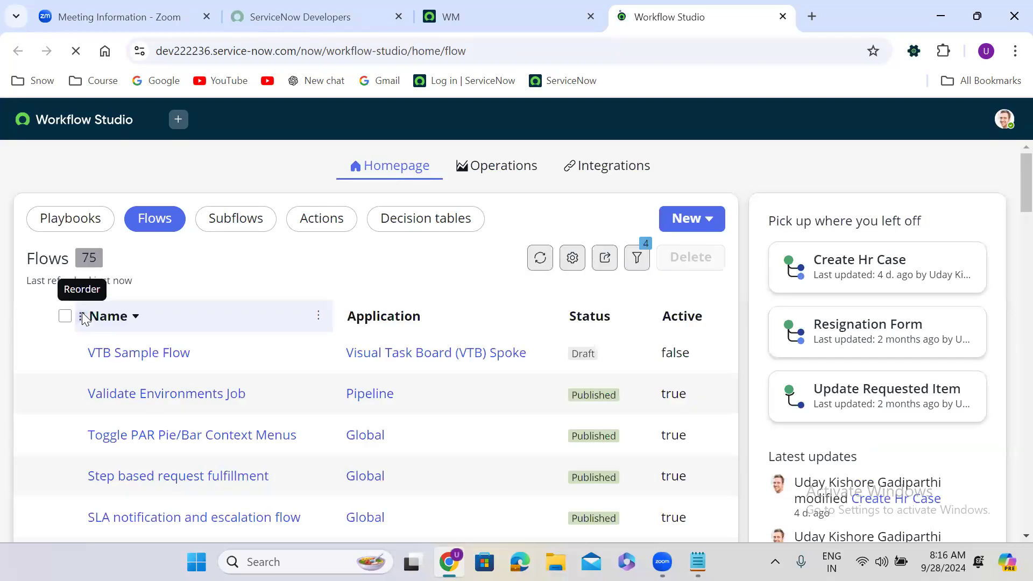
- Create a new flow named "Create INC" in the Global application and build it
{"action": "left_click", "coordinate": [707, 222]}
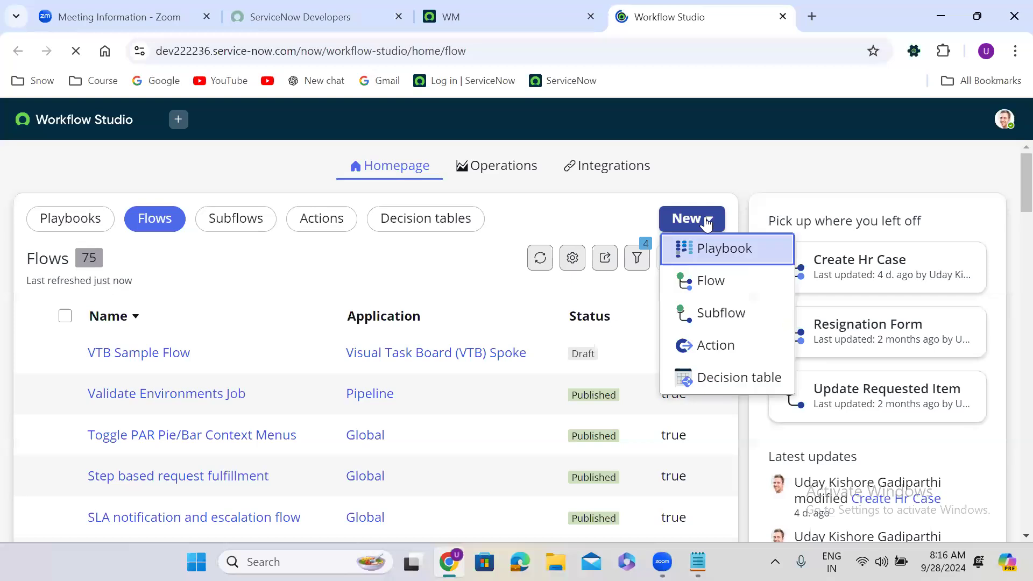
{"action": "left_click", "coordinate": [721, 281]}
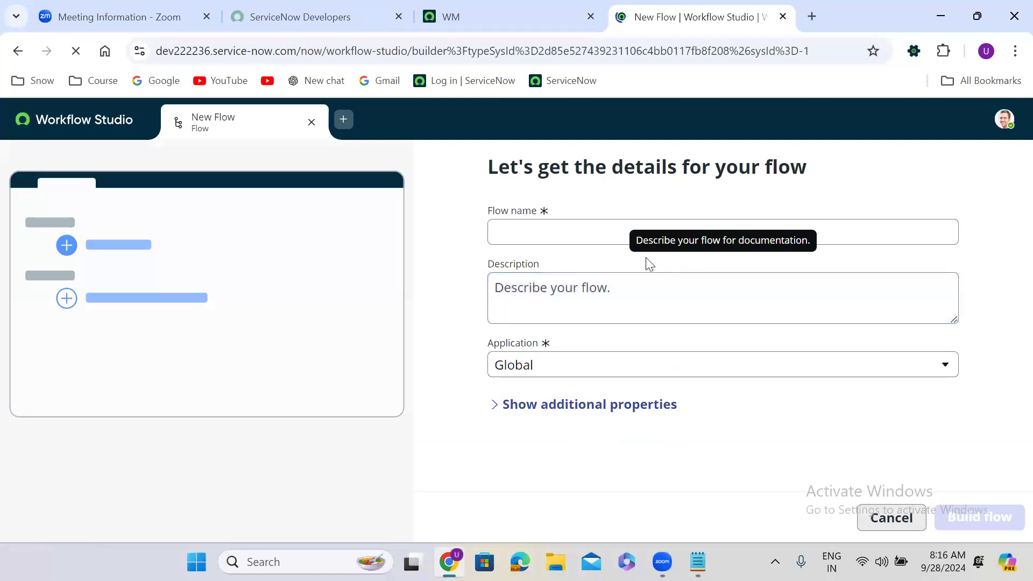
{"action": "left_click", "coordinate": [554, 225]}
{"action": "type", "text": "C"}
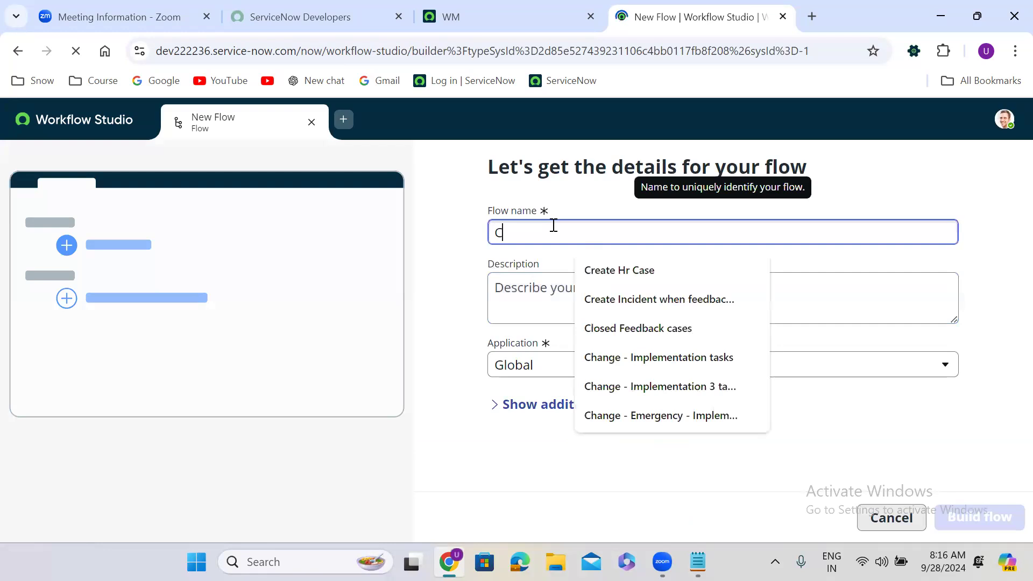
{"action": "type", "text": "reate INC"}
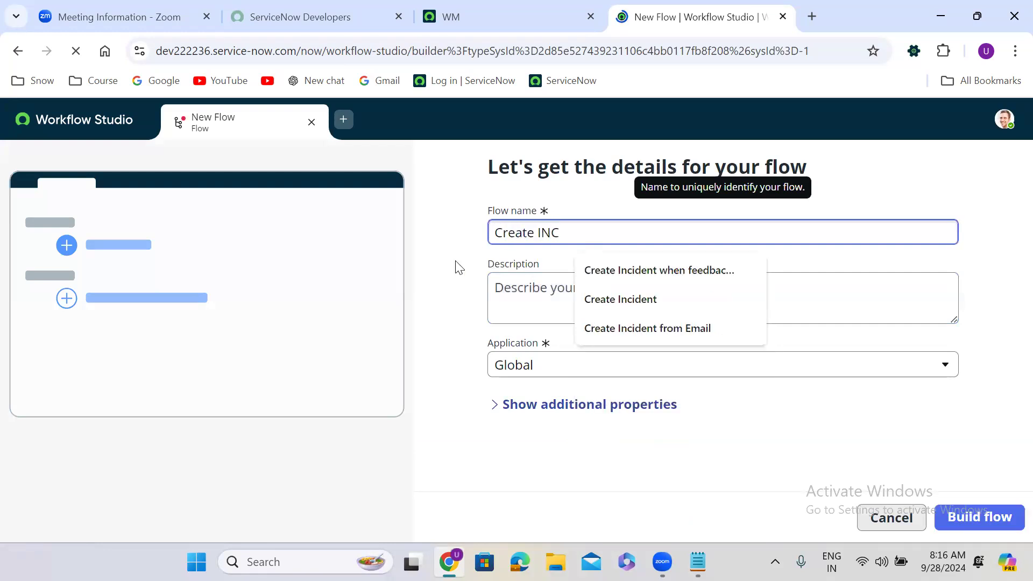
{"action": "left_click", "coordinate": [434, 283]}
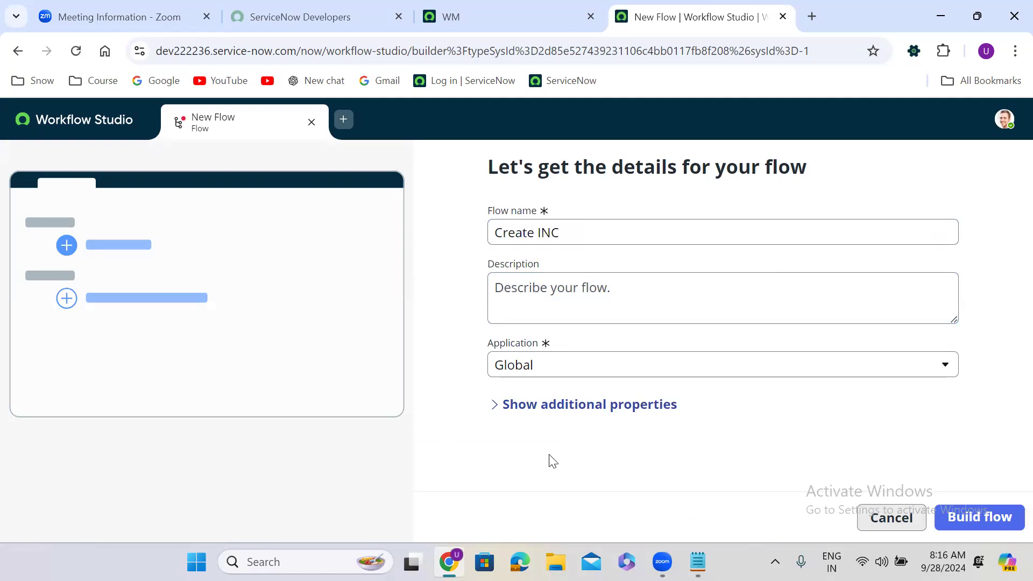
{"action": "left_click", "coordinate": [982, 523]}
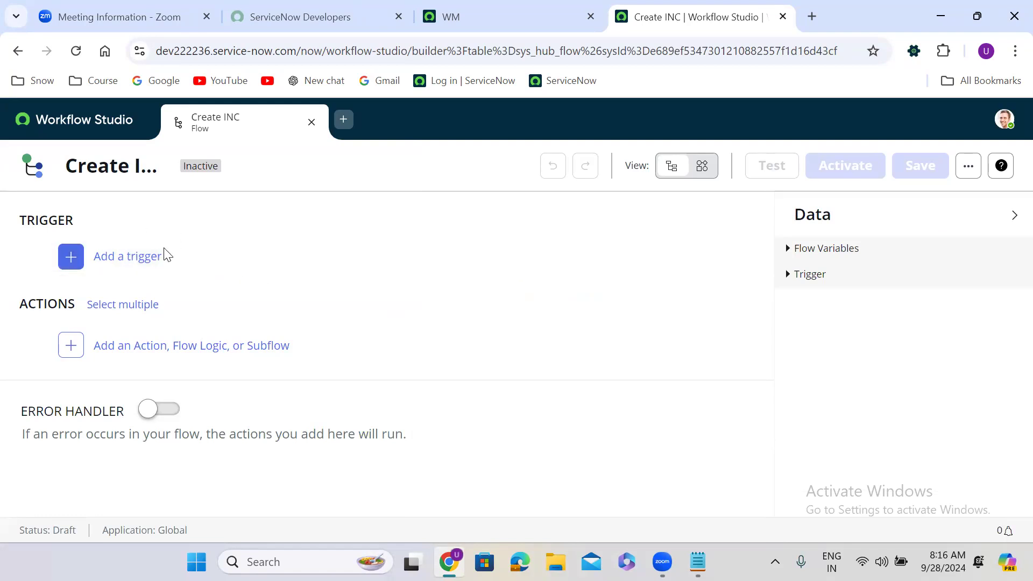
- Start adding a trigger to the flow and look through the available trigger types
{"action": "left_click", "coordinate": [204, 253]}
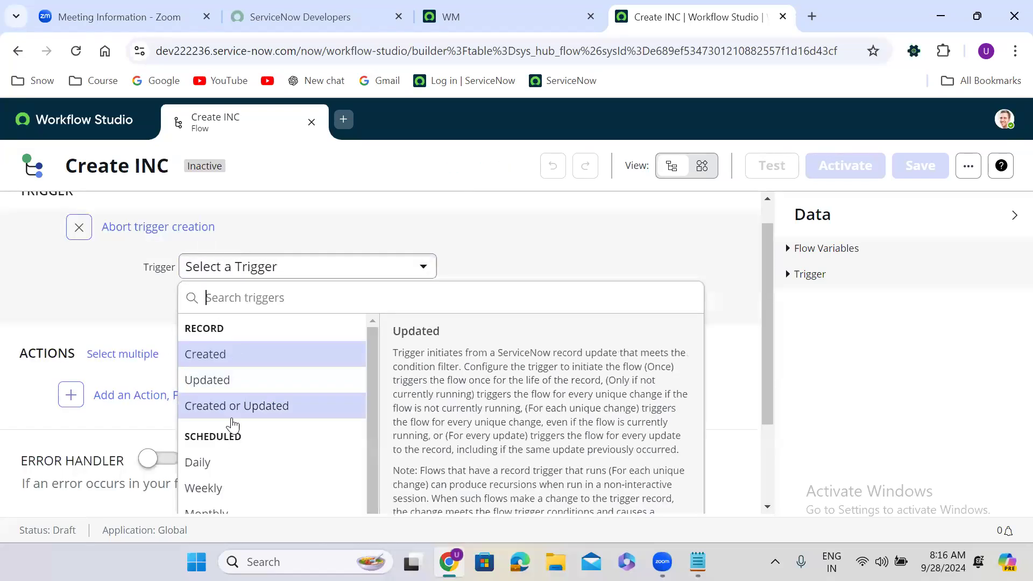
{"action": "scroll", "coordinate": [377, 412], "scroll_direction": "down", "scroll_amount": 2}
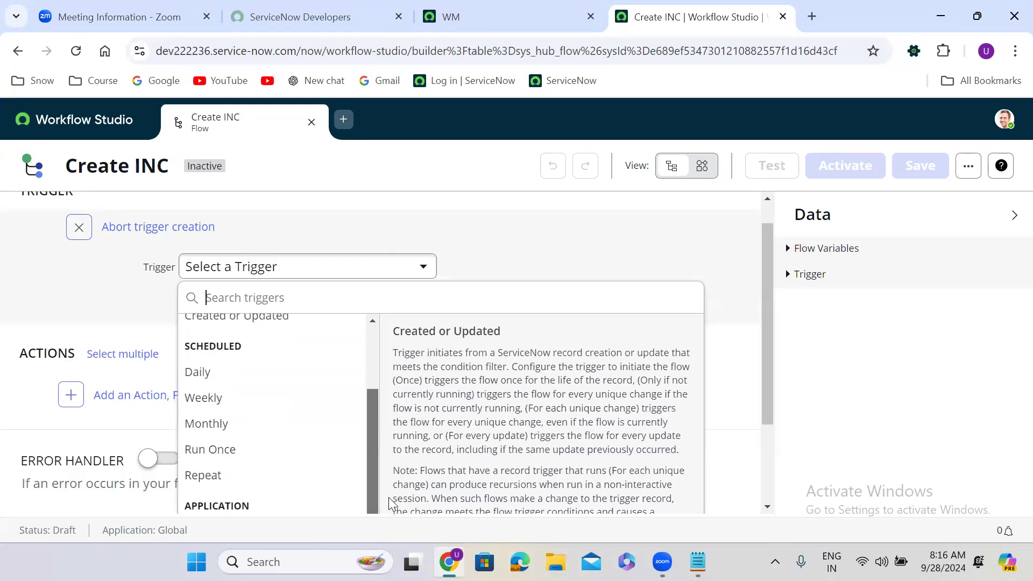
- Switch to Notepad and add a "Trigger :" heading below the list, with Record, Scheduled and Application on separate lines
{"action": "left_click", "coordinate": [698, 562]}
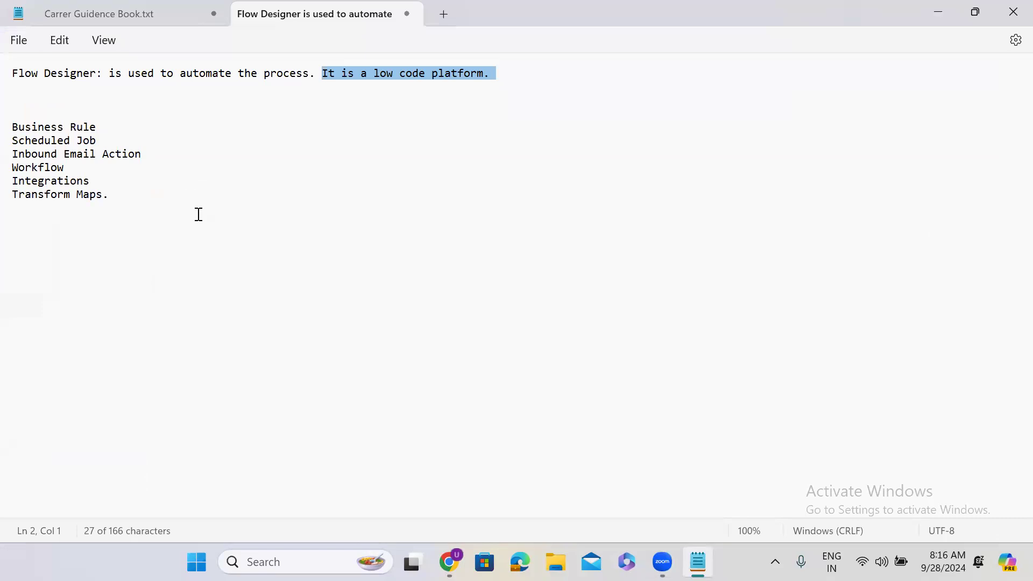
{"action": "left_click", "coordinate": [27, 269]}
{"action": "key", "text": "Return"}
{"action": "type", "text": "Trigger "}
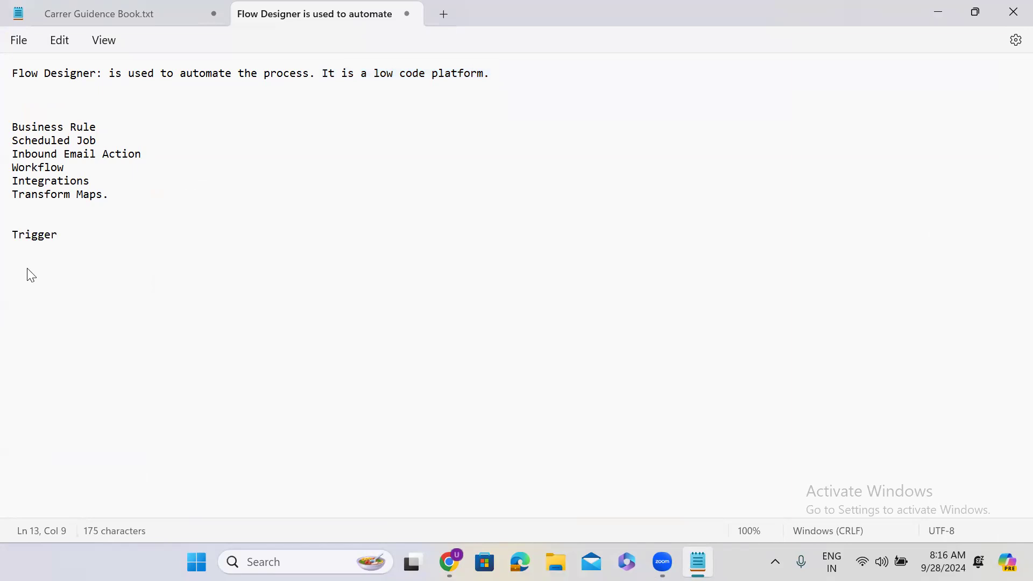
{"action": "type", "text": ":"}
{"action": "key", "text": "Return"}
{"action": "key", "text": "Return"}
{"action": "type", "text": "Record"}
{"action": "key", "text": "Return"}
{"action": "key", "text": "Return"}
{"action": "type", "text": "Scheduled Applica"}
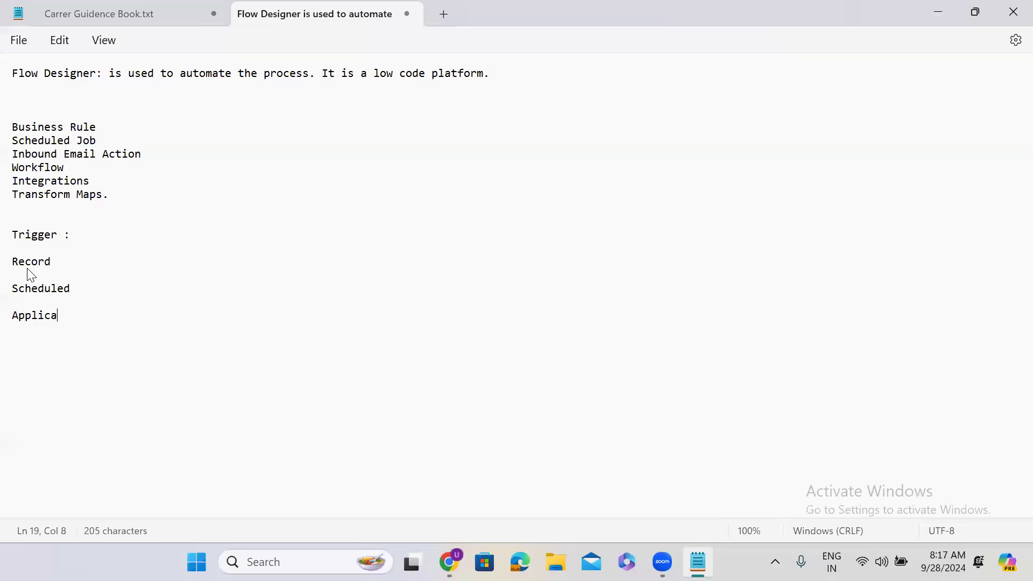
{"action": "type", "text": "tion"}
{"action": "key", "text": "Return"}
{"action": "key", "text": "Return"}
- Return to Chrome and set the flow's trigger to Created on the HR Case [u_hr_case] table
{"action": "left_click", "coordinate": [939, 11]}
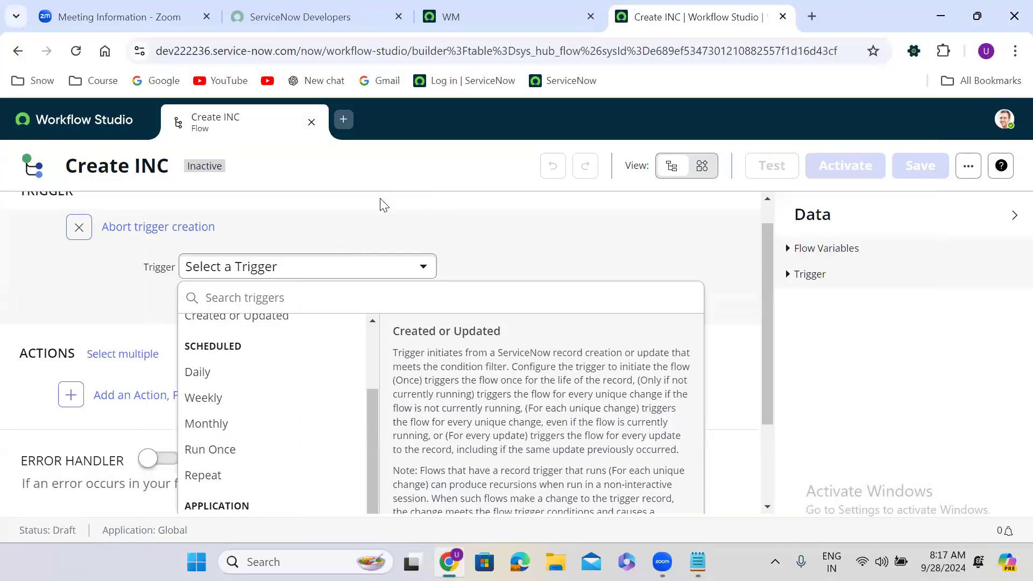
{"action": "left_click", "coordinate": [380, 205]}
{"action": "left_click", "coordinate": [276, 272]}
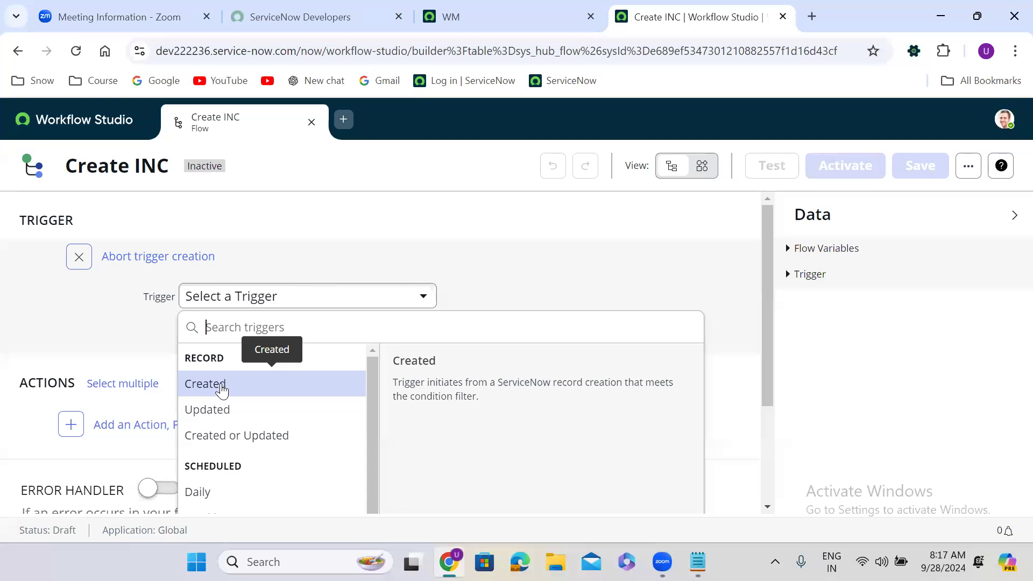
{"action": "left_click", "coordinate": [248, 393]}
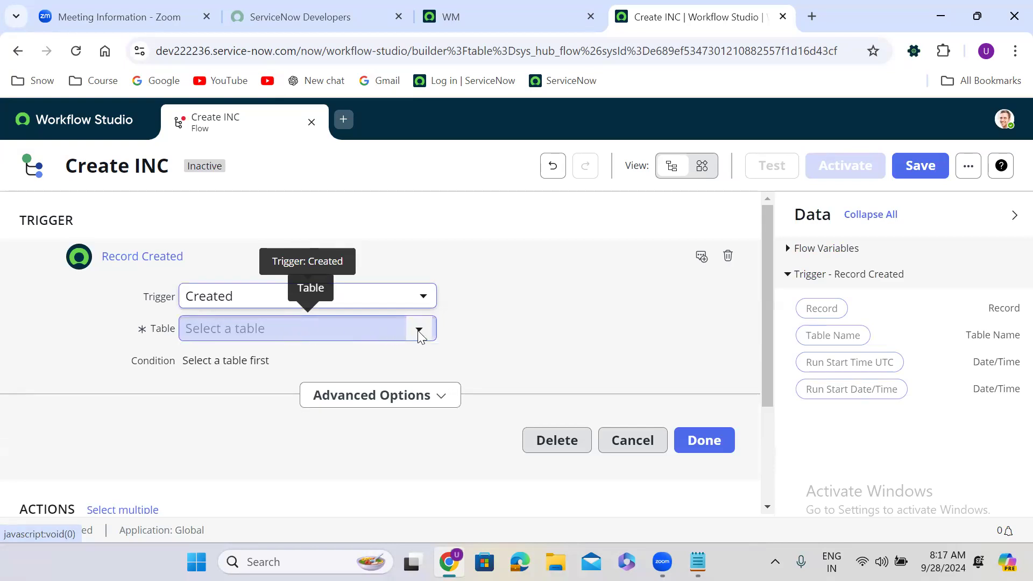
{"action": "left_click", "coordinate": [326, 335]}
{"action": "type", "text": "hr case"}
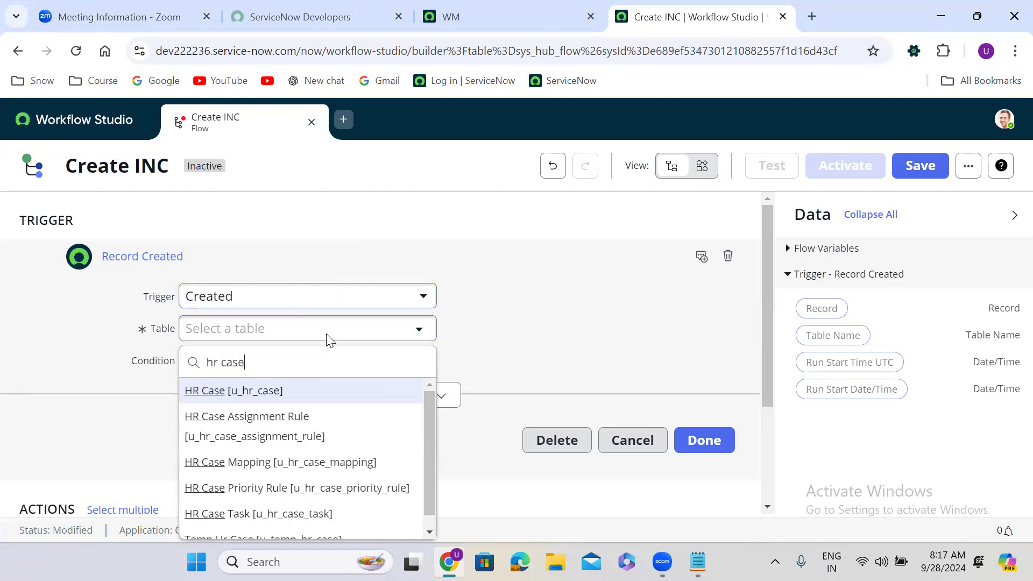
{"action": "left_click", "coordinate": [318, 397]}
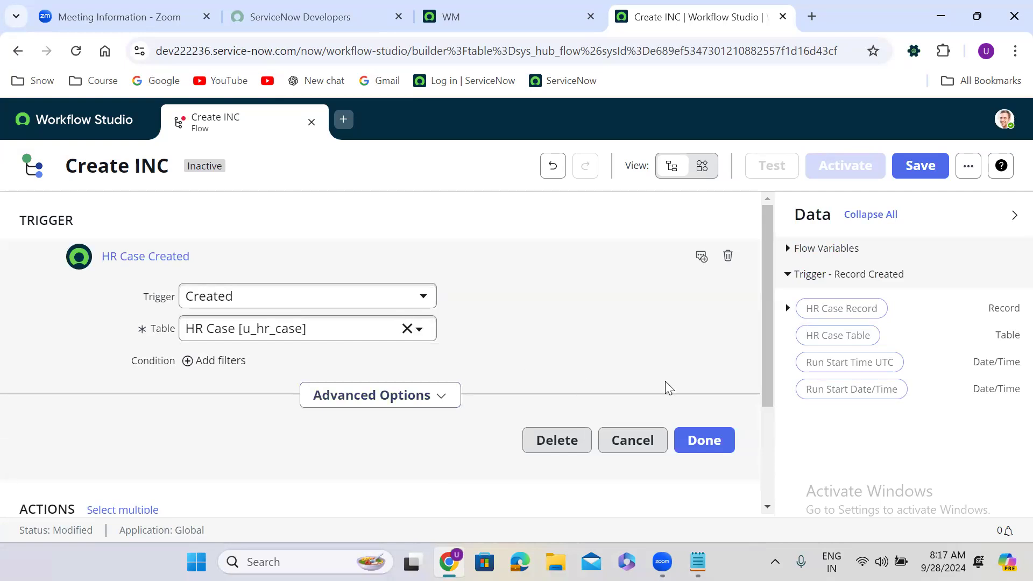
{"action": "left_click_drag", "start_coordinate": [765, 295], "coordinate": [772, 334]}
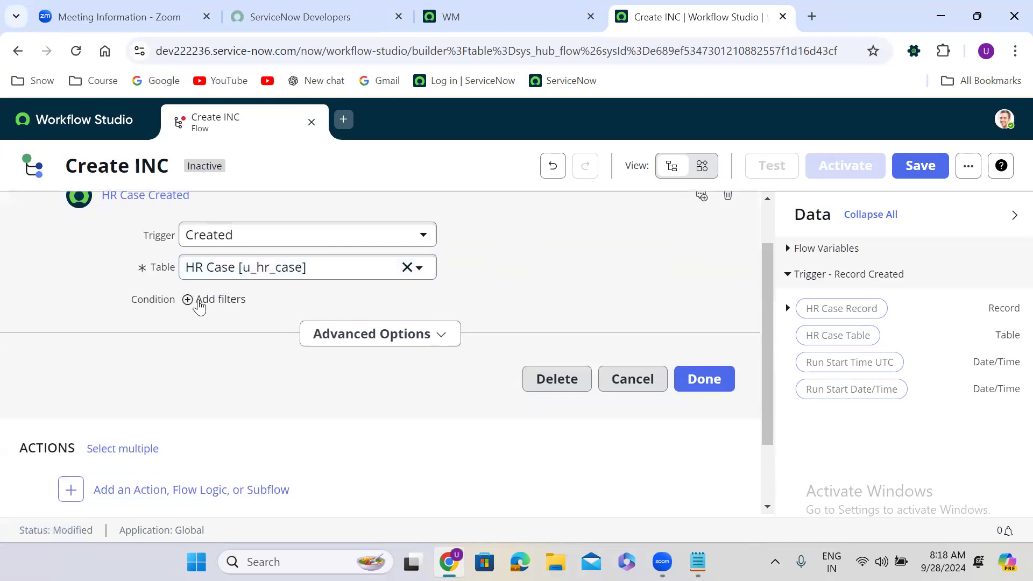
- Examine the trigger's condition filter and the advanced session choices, keeping Run for Both Interactive and Non-Interactive Sessions
{"action": "left_click", "coordinate": [193, 303]}
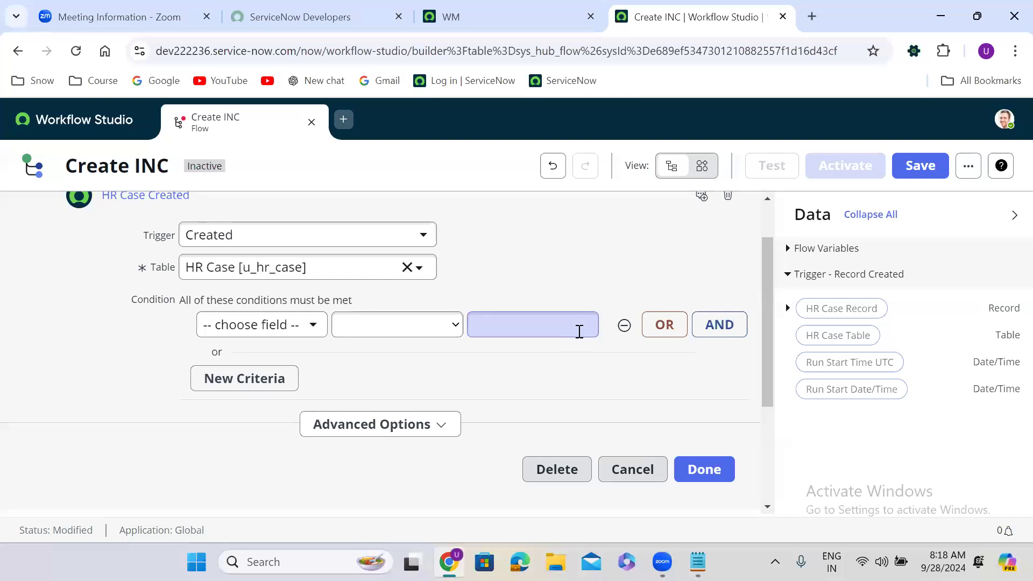
{"action": "left_click", "coordinate": [624, 325]}
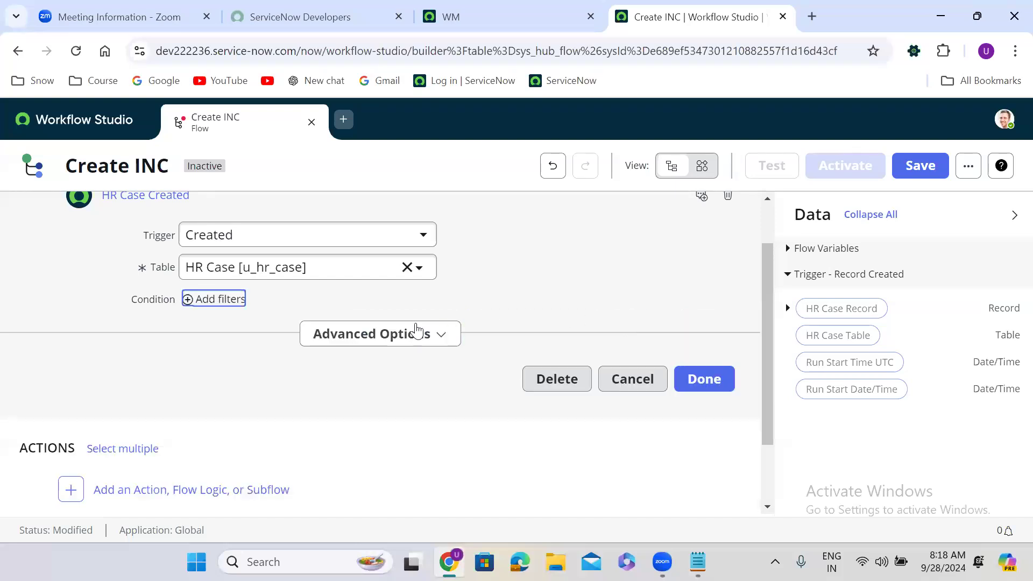
{"action": "left_click", "coordinate": [401, 335]}
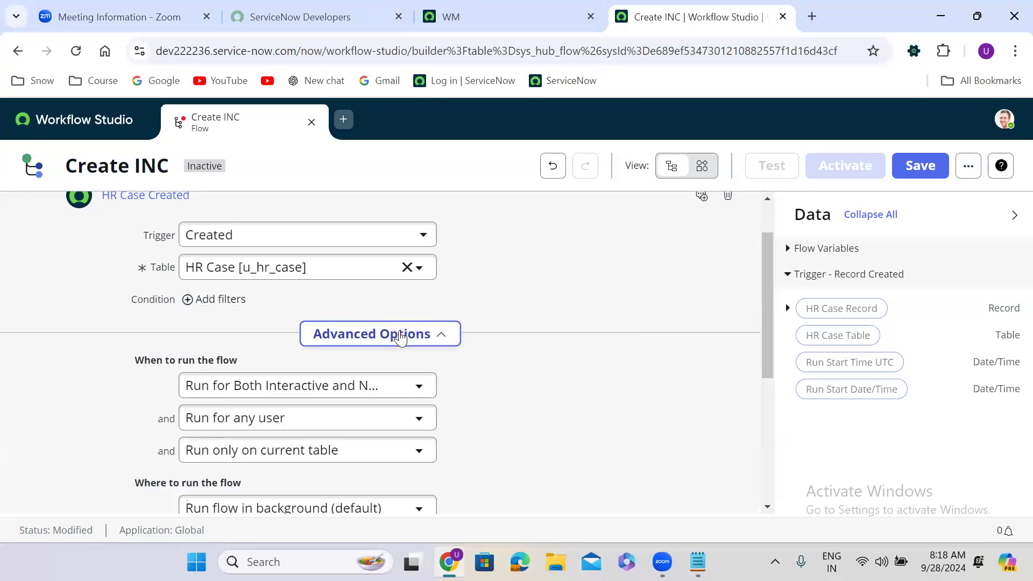
{"action": "left_click_drag", "start_coordinate": [766, 285], "coordinate": [736, 320]}
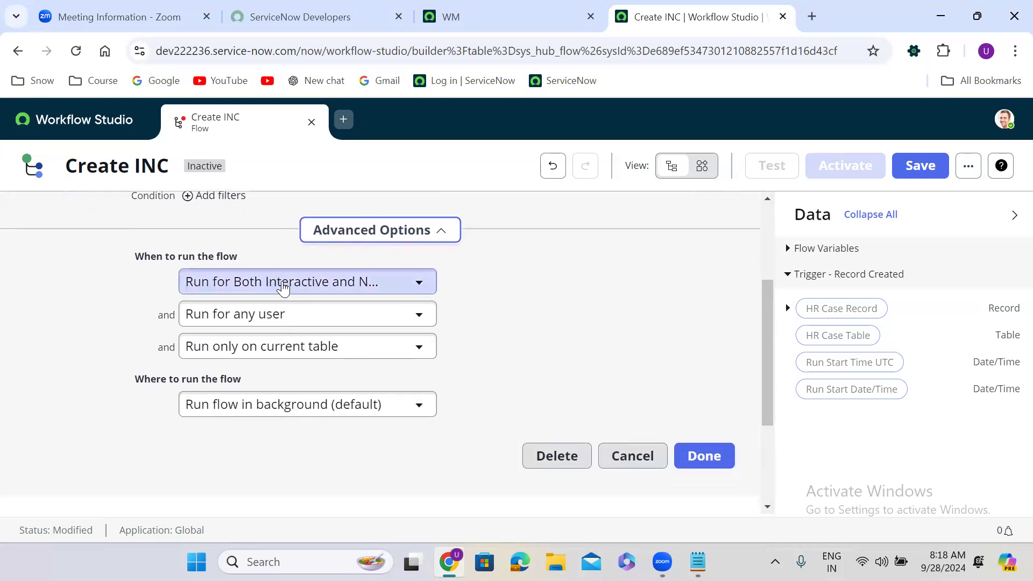
{"action": "left_click", "coordinate": [325, 285]}
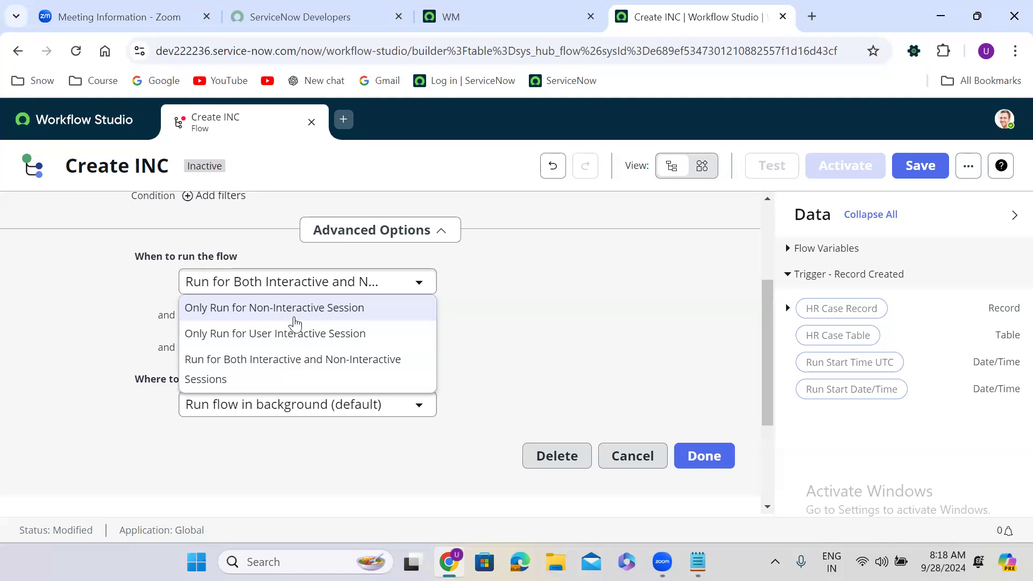
{"action": "left_click", "coordinate": [297, 378]}
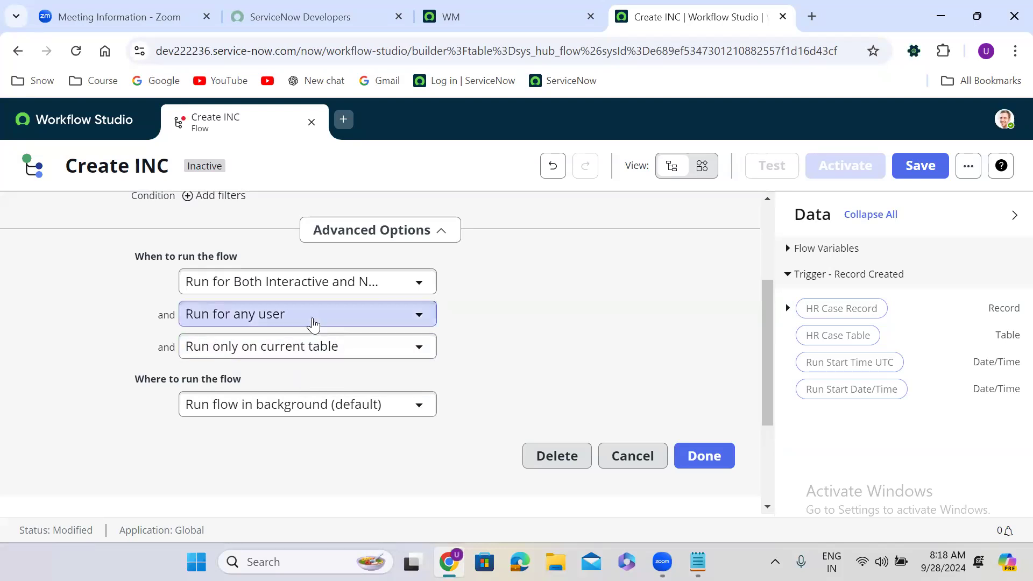
- Try the trigger's "Only Run" and "Do not run" if triggered by the following users options, and restore Run for any user
{"action": "left_click", "coordinate": [314, 322]}
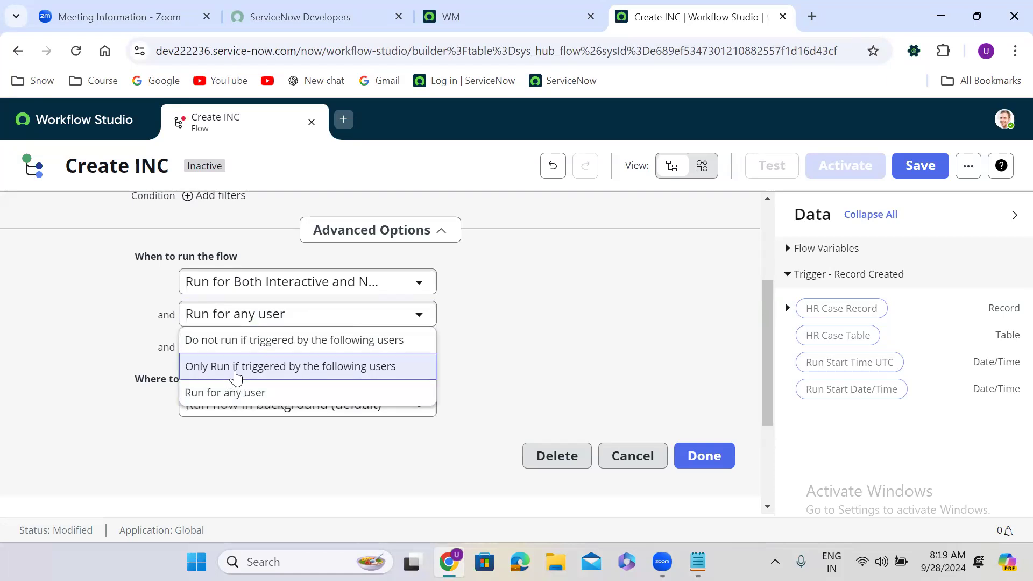
{"action": "left_click", "coordinate": [236, 371]}
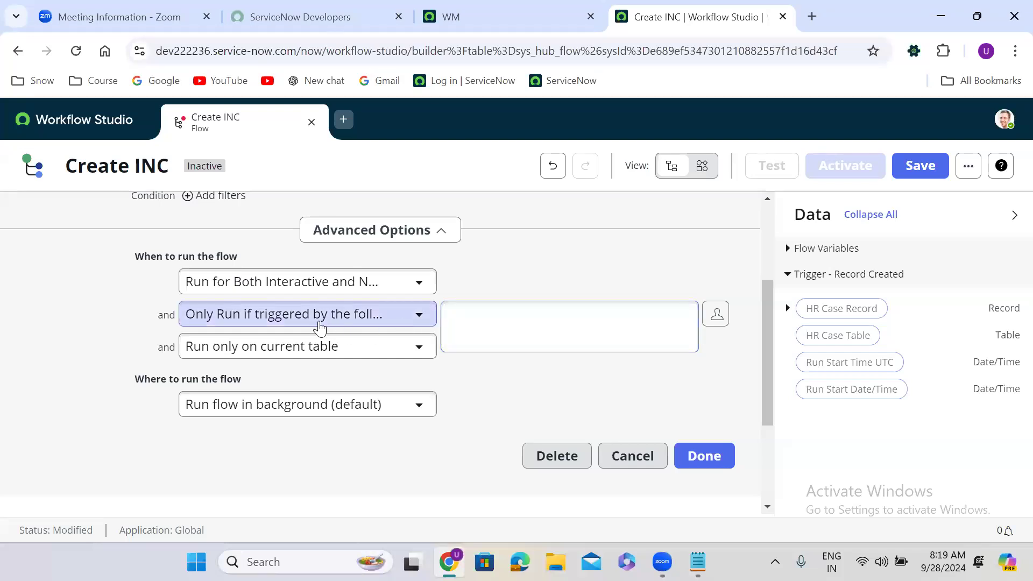
{"action": "left_click", "coordinate": [317, 323]}
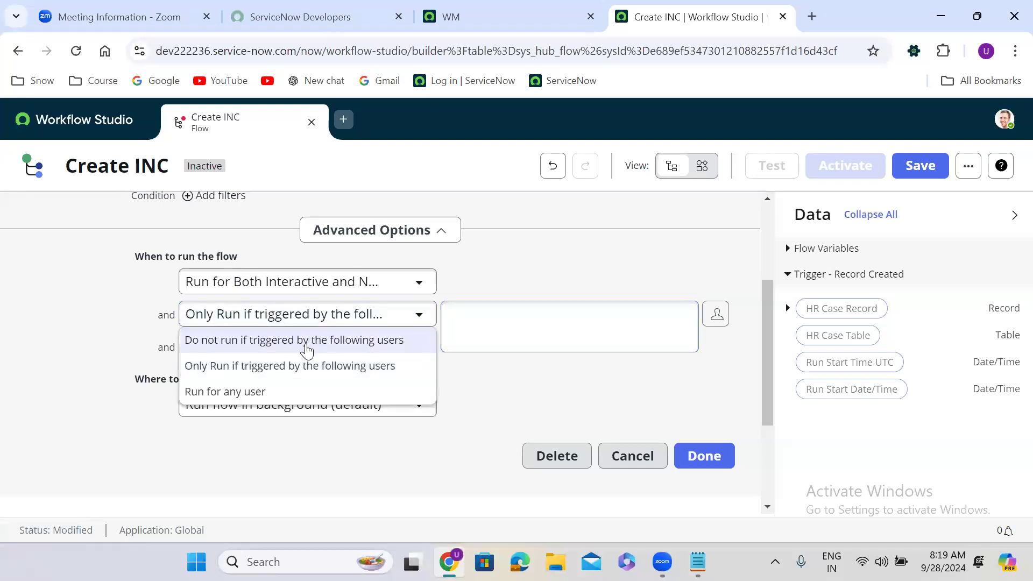
{"action": "left_click", "coordinate": [306, 340]}
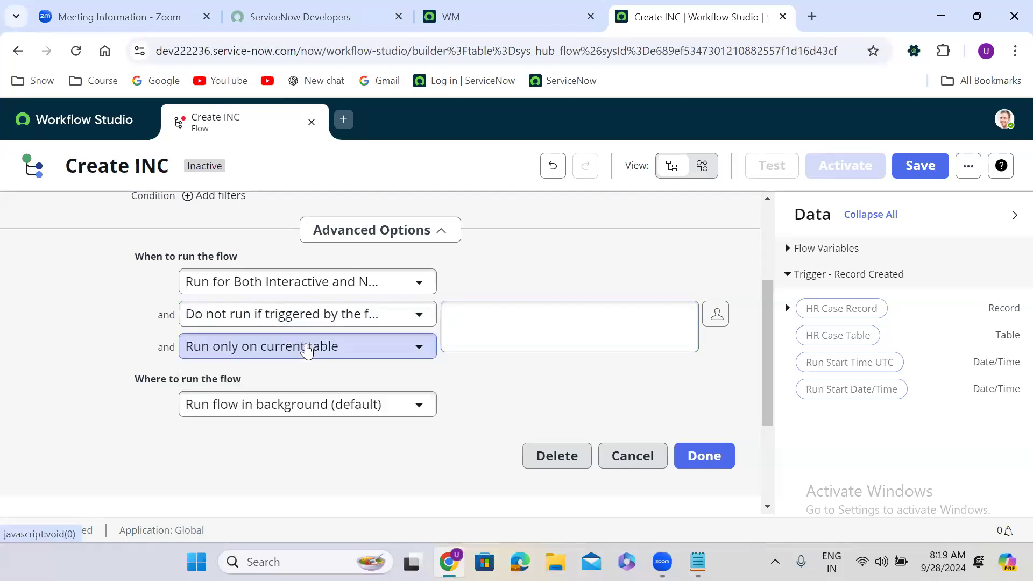
{"action": "left_click", "coordinate": [349, 318]}
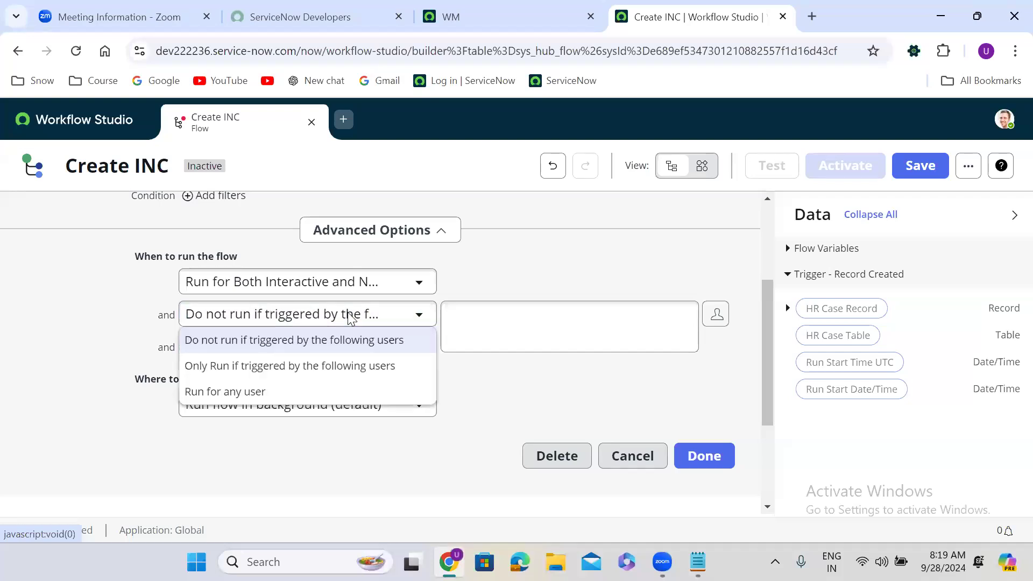
{"action": "left_click", "coordinate": [267, 398]}
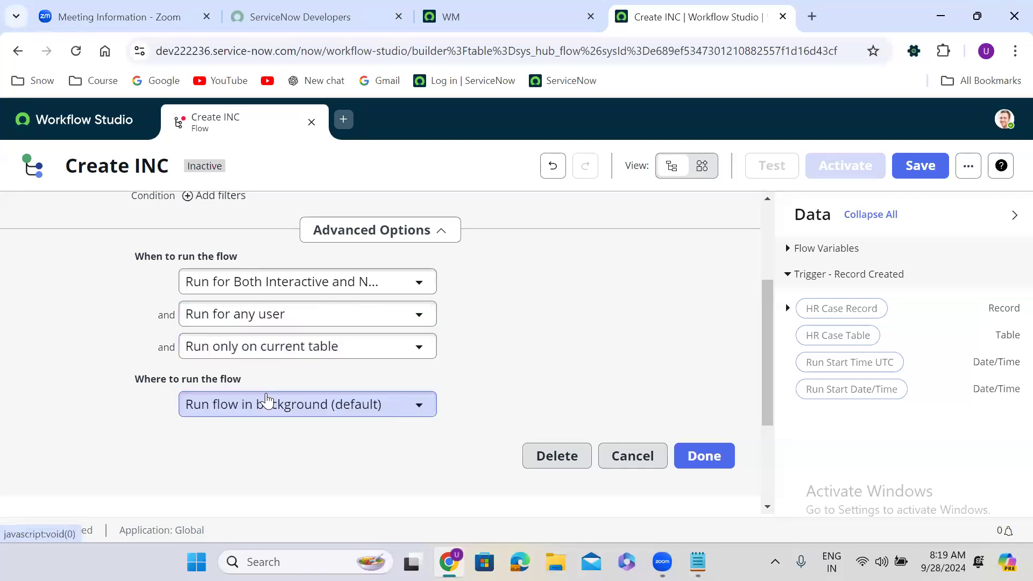
- Finish the trigger with Run only on current table and Run flow in background (default) selected in its advanced options
{"action": "left_click", "coordinate": [262, 351]}
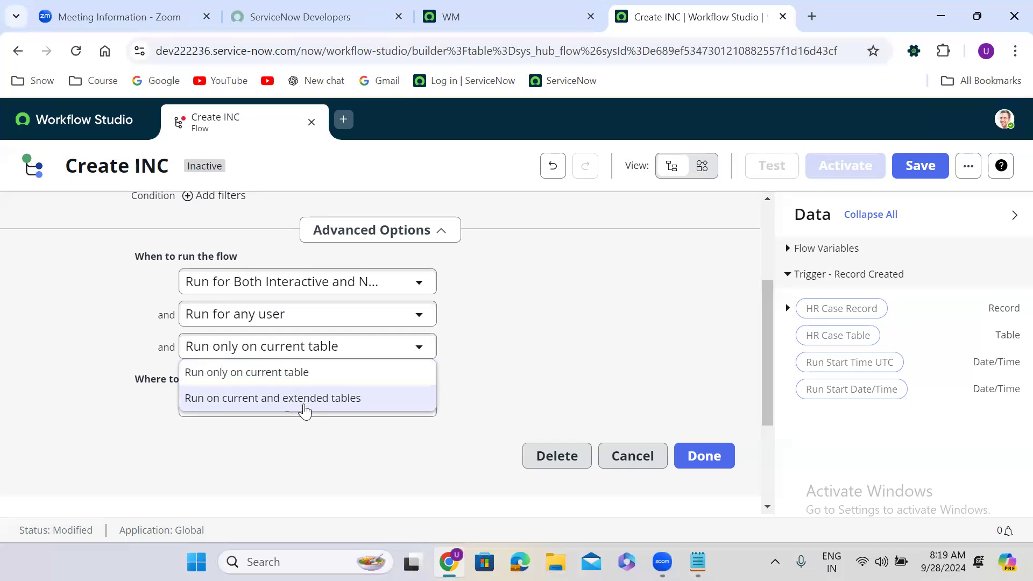
{"action": "left_click", "coordinate": [273, 373]}
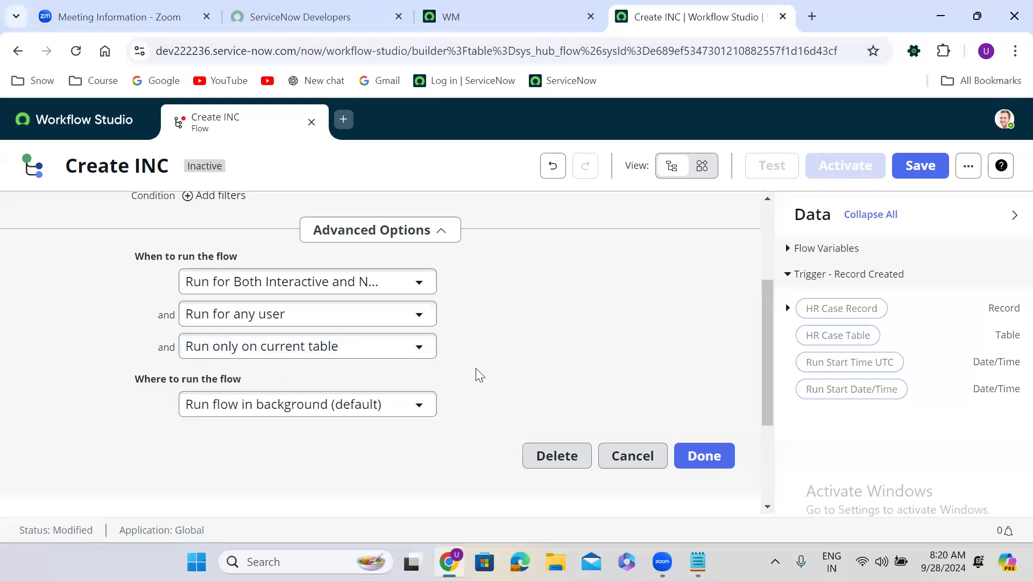
{"action": "scroll", "coordinate": [479, 375], "scroll_direction": "down", "scroll_amount": 2}
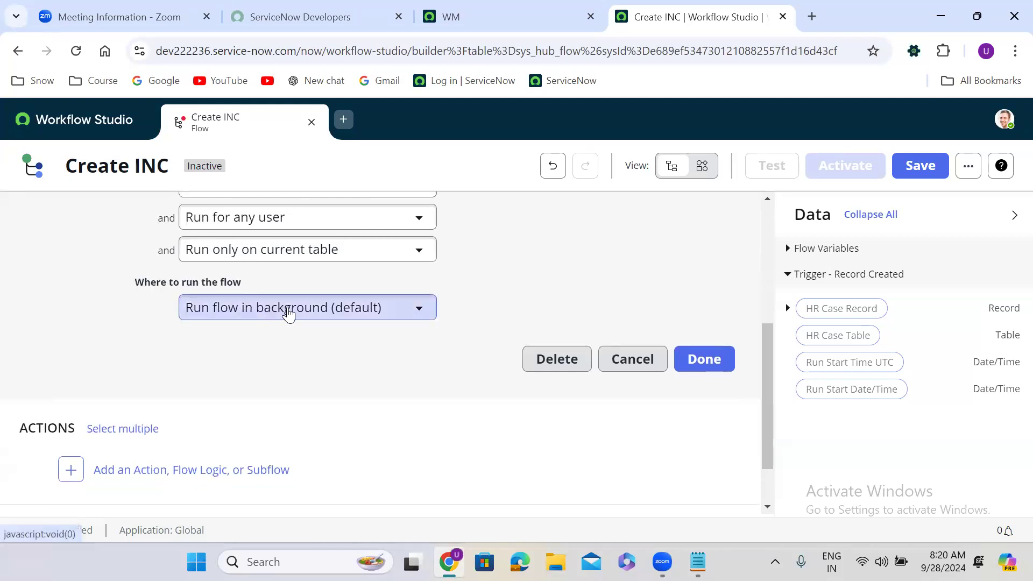
{"action": "left_click", "coordinate": [269, 310]}
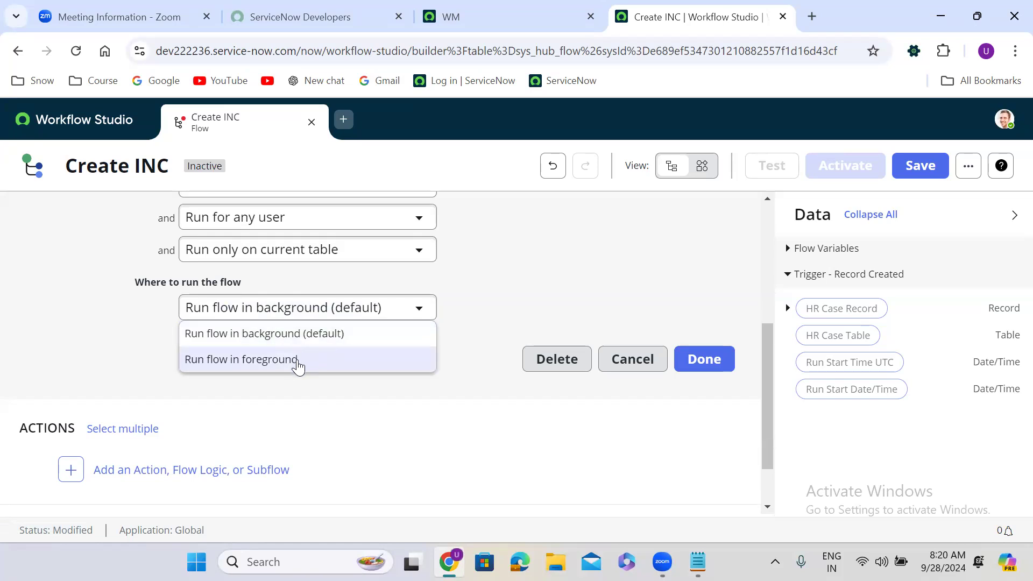
{"action": "left_click", "coordinate": [298, 337]}
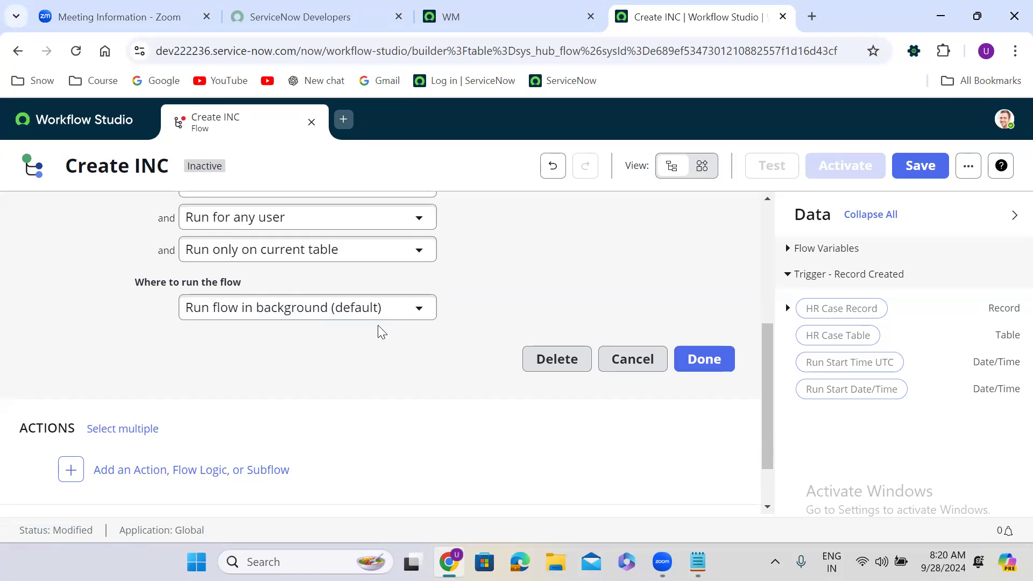
{"action": "left_click", "coordinate": [704, 359]}
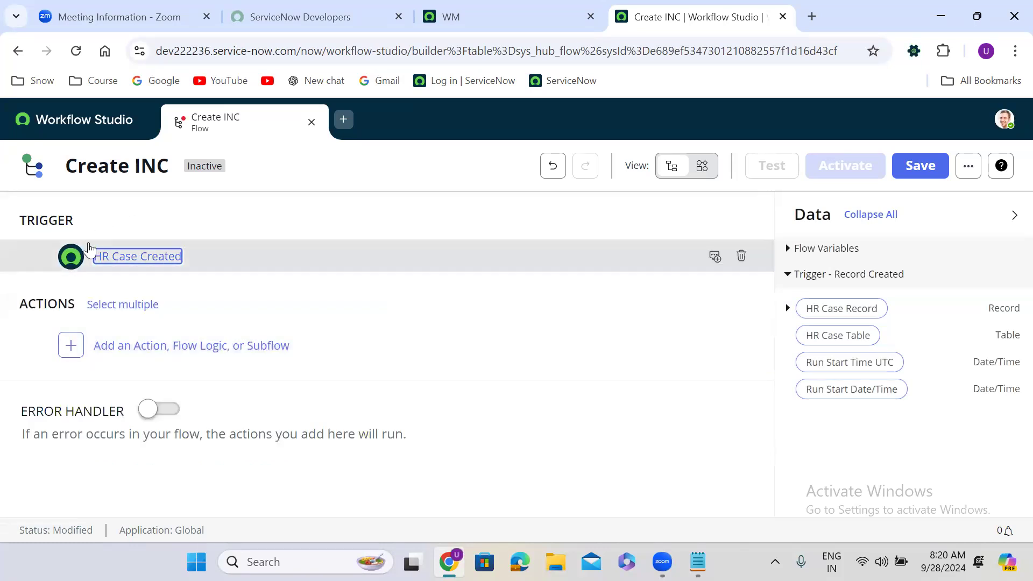
- Reopen the HR Case Created trigger to review its advanced run options, keeping Run only on current table, and close it
{"action": "left_click", "coordinate": [215, 256]}
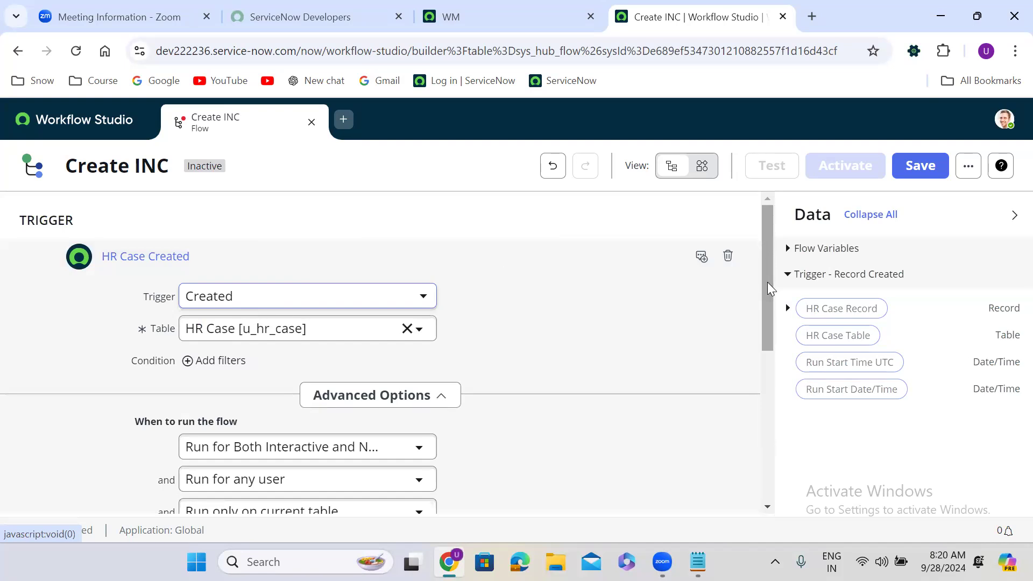
{"action": "left_click_drag", "start_coordinate": [768, 289], "coordinate": [768, 338]}
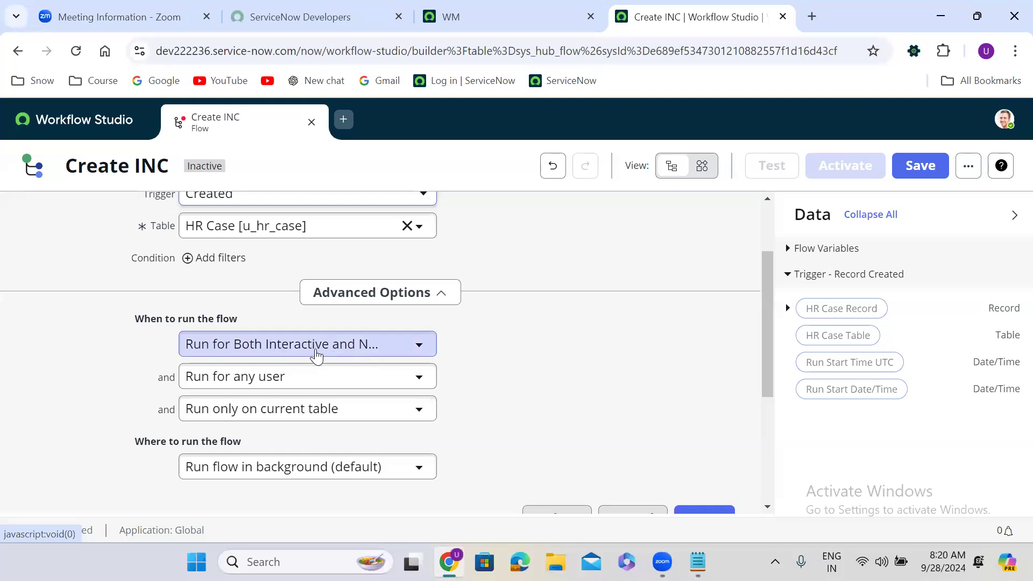
{"action": "left_click", "coordinate": [302, 415]}
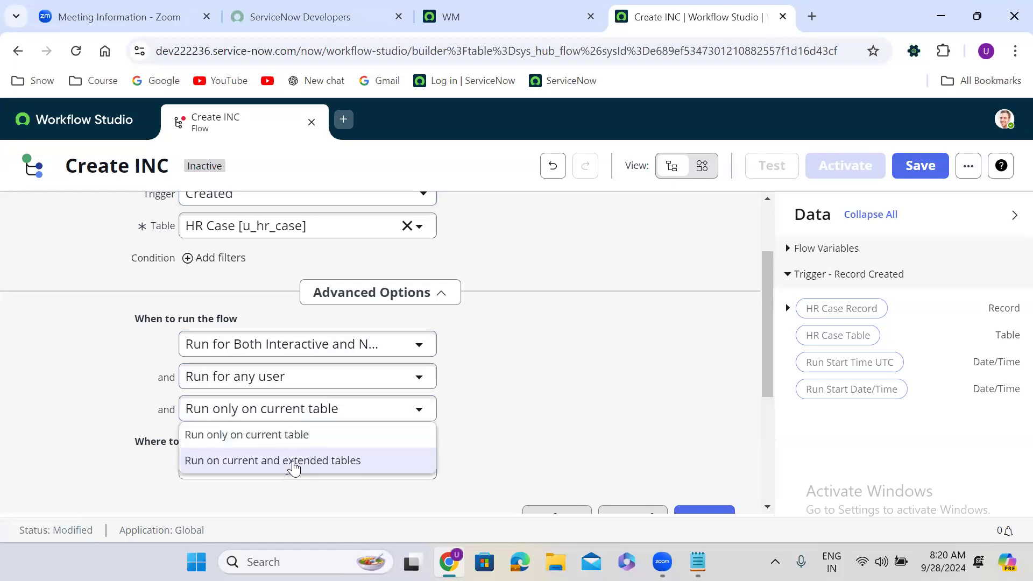
{"action": "left_click", "coordinate": [299, 434]}
{"action": "scroll", "coordinate": [513, 394], "scroll_direction": "down", "scroll_amount": 1}
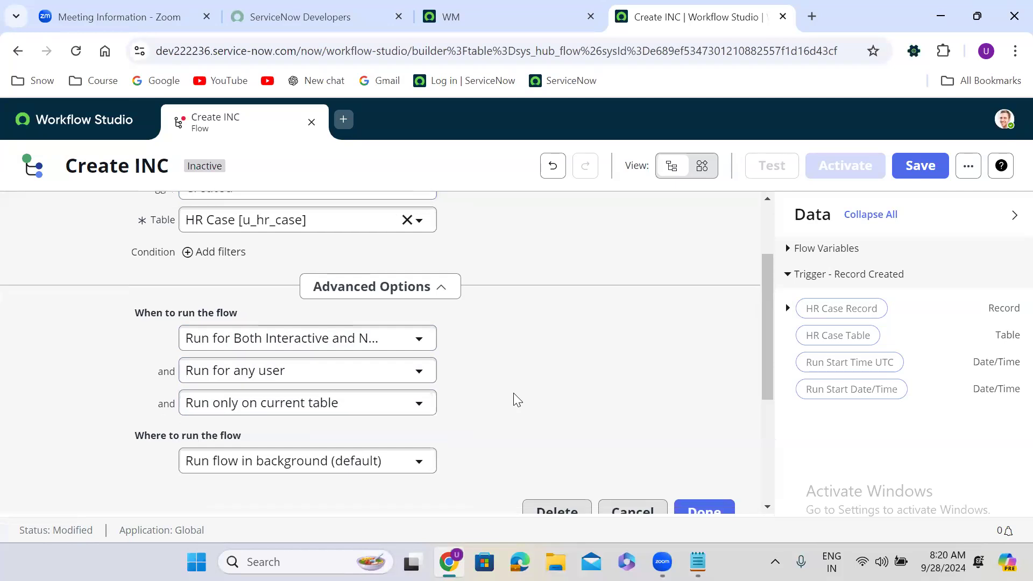
{"action": "scroll", "coordinate": [513, 393], "scroll_direction": "down", "scroll_amount": 3}
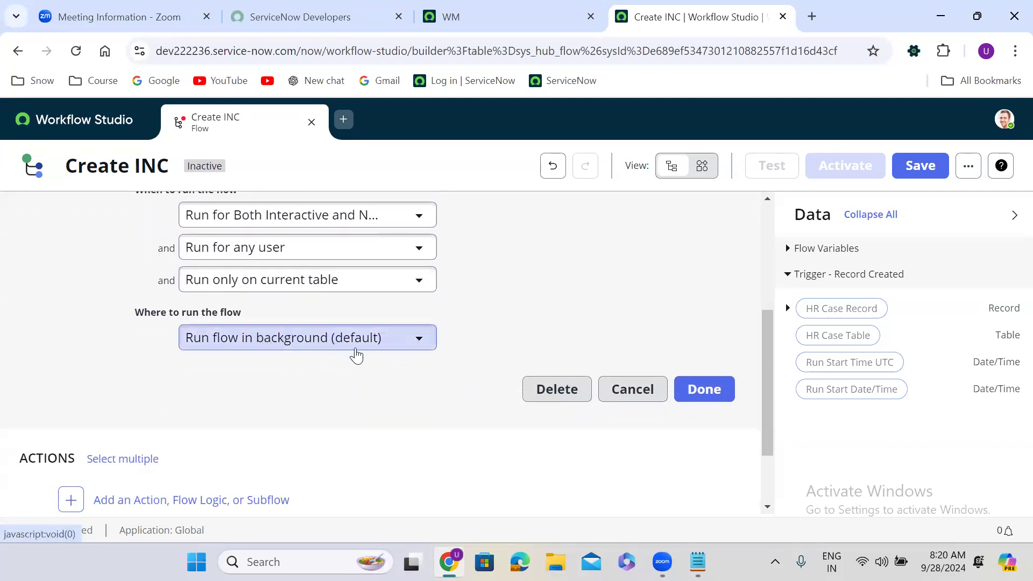
{"action": "left_click", "coordinate": [707, 390]}
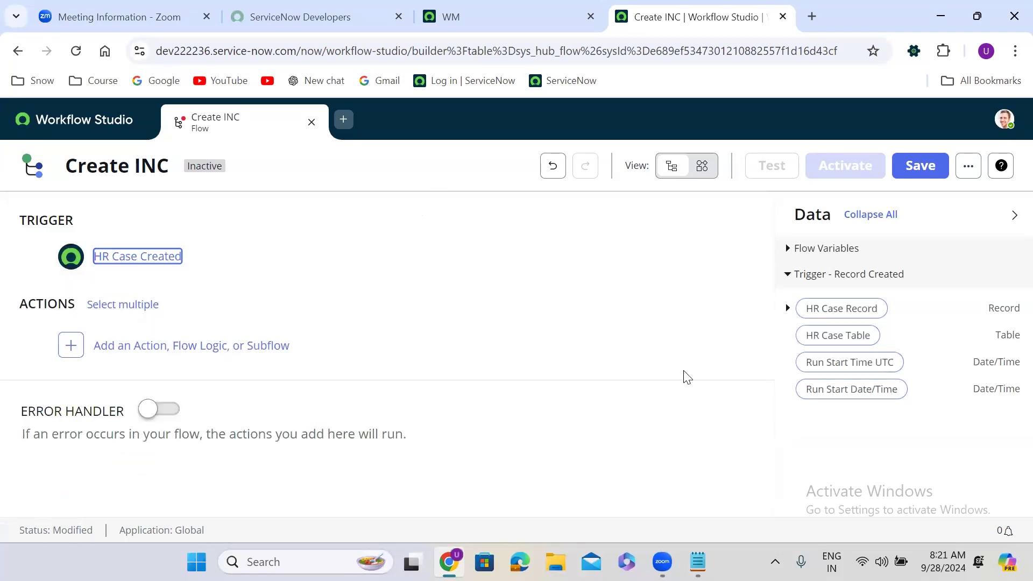
- Add a Create Record action to the flow, finding it by searching the actions for "create record"
{"action": "left_click", "coordinate": [293, 349]}
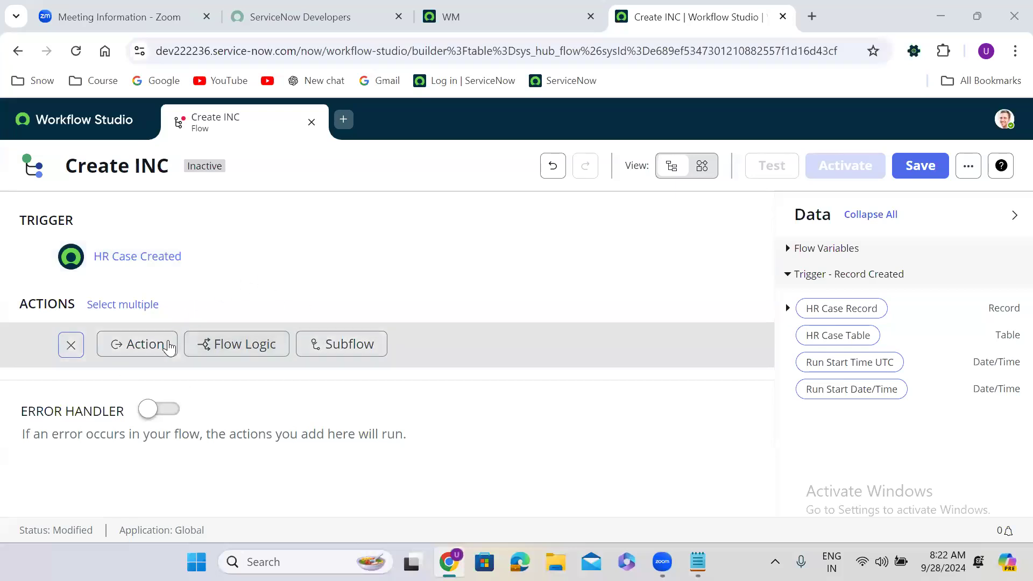
{"action": "left_click", "coordinate": [137, 353]}
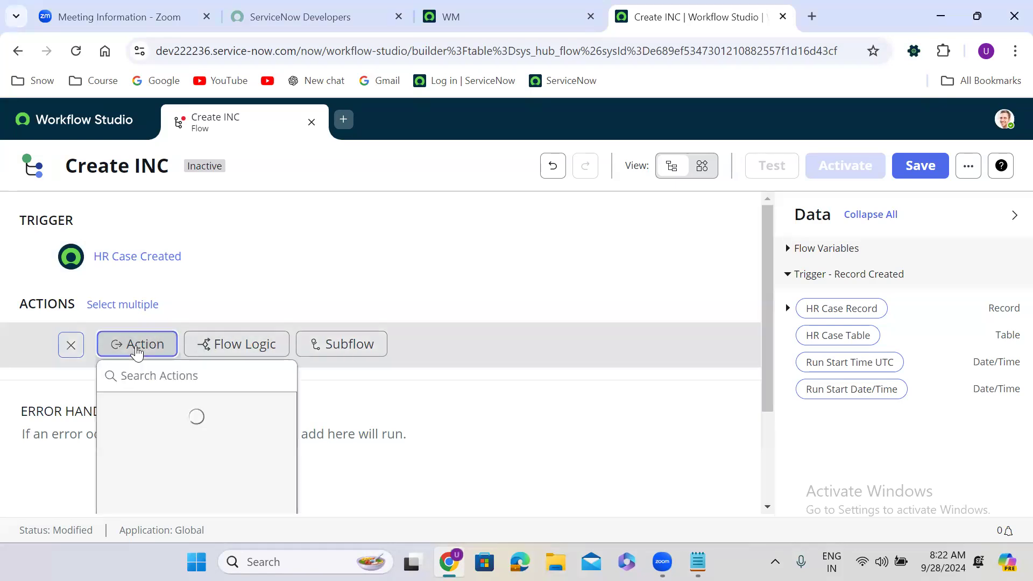
{"action": "type", "text": "cr"}
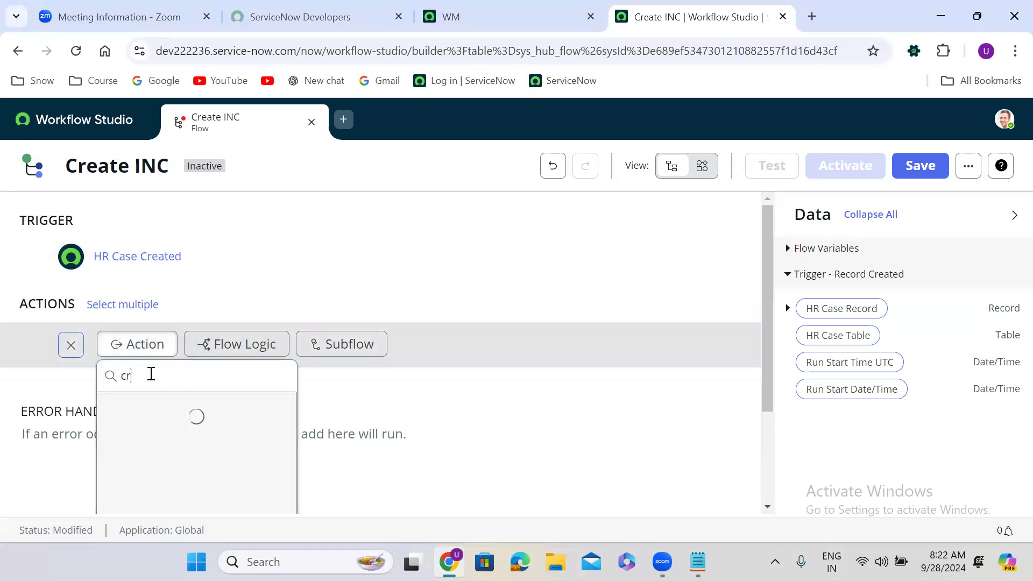
{"action": "type", "text": "eate record"}
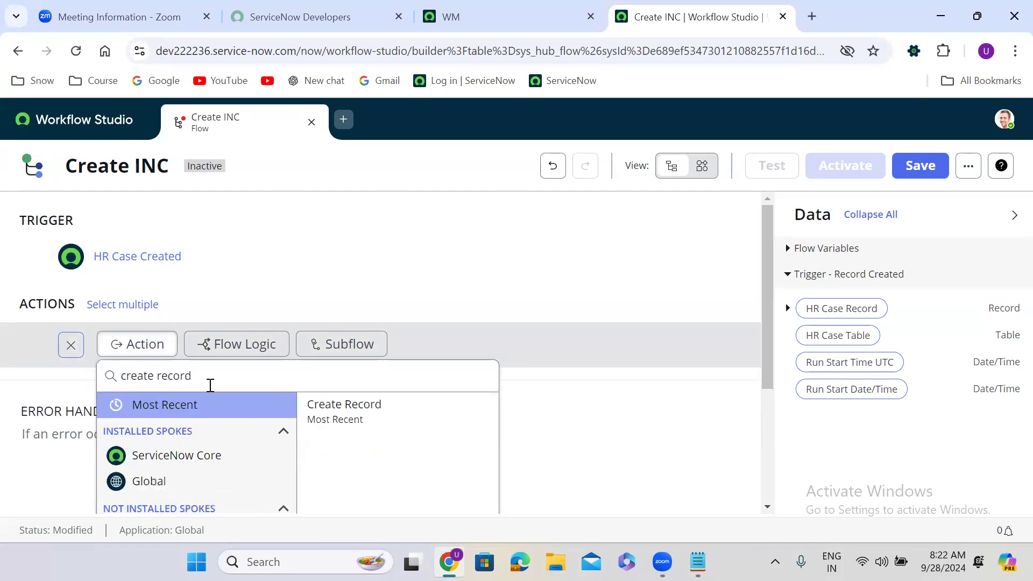
{"action": "left_click", "coordinate": [357, 425]}
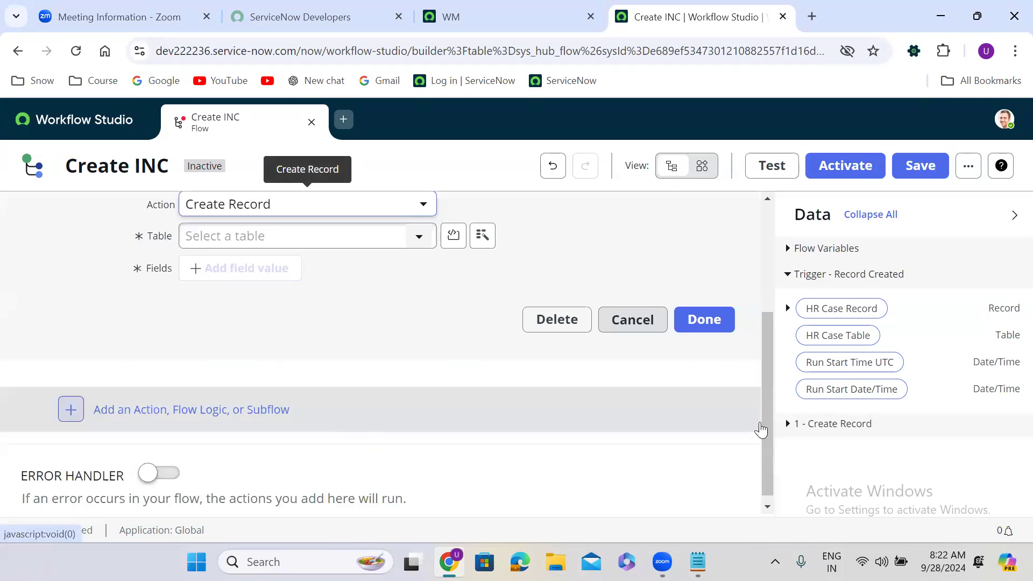
- Set the Create Record action's table to Incident [incident]
{"action": "left_click_drag", "start_coordinate": [766, 461], "coordinate": [763, 309]}
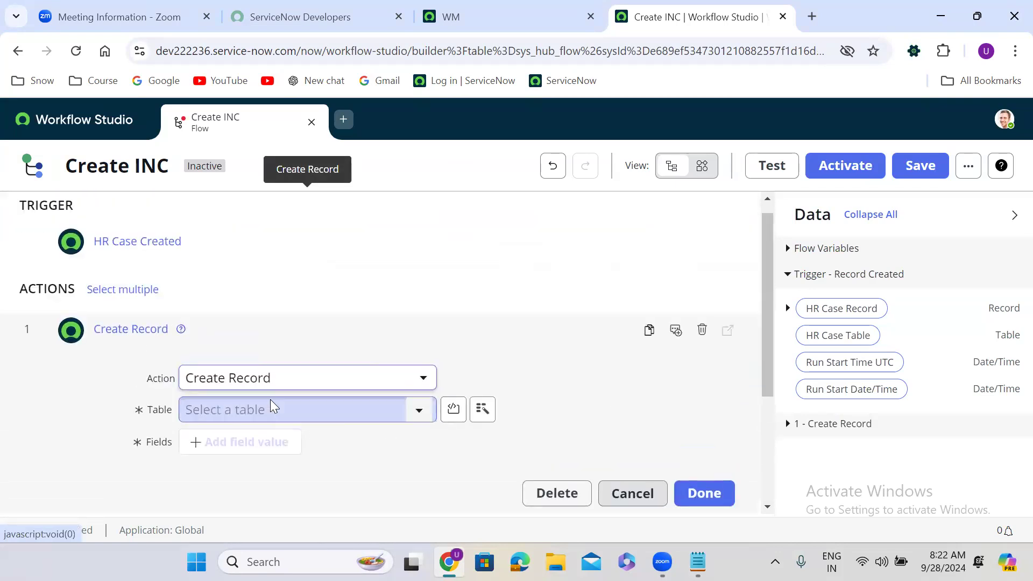
{"action": "left_click", "coordinate": [373, 409]}
{"action": "type", "text": "in"}
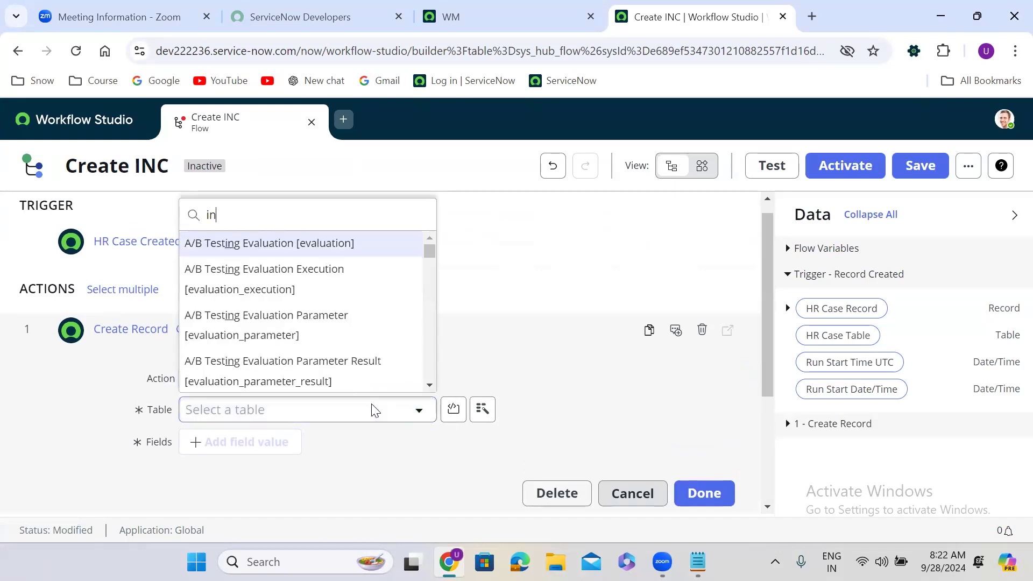
{"action": "type", "text": "cident"}
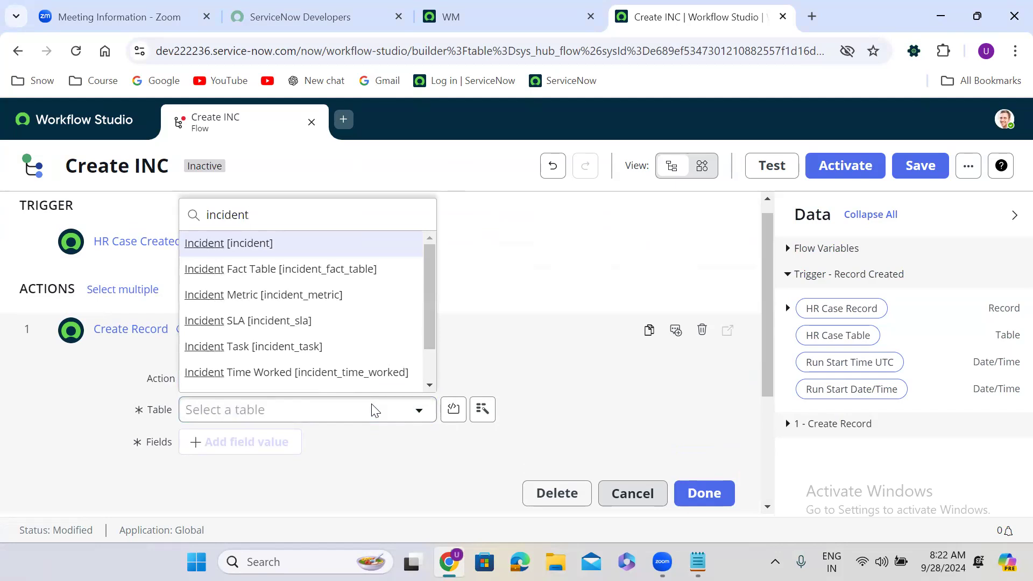
{"action": "key", "text": "Return"}
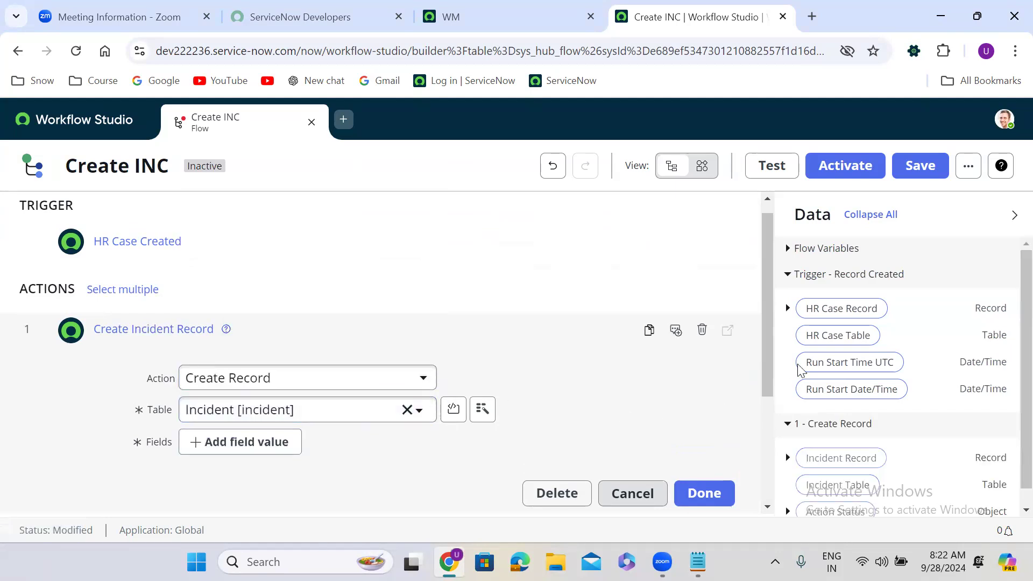
- Add the Caller field to the Create Incident Record action, finding it by searching the fields for "call"
{"action": "left_click_drag", "start_coordinate": [768, 353], "coordinate": [770, 423]}
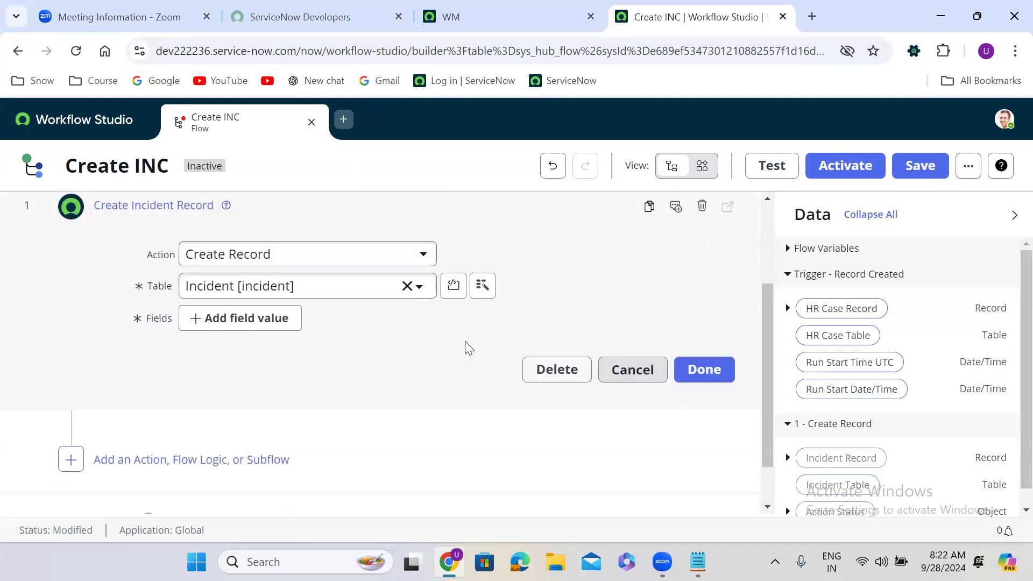
{"action": "left_click", "coordinate": [269, 322]}
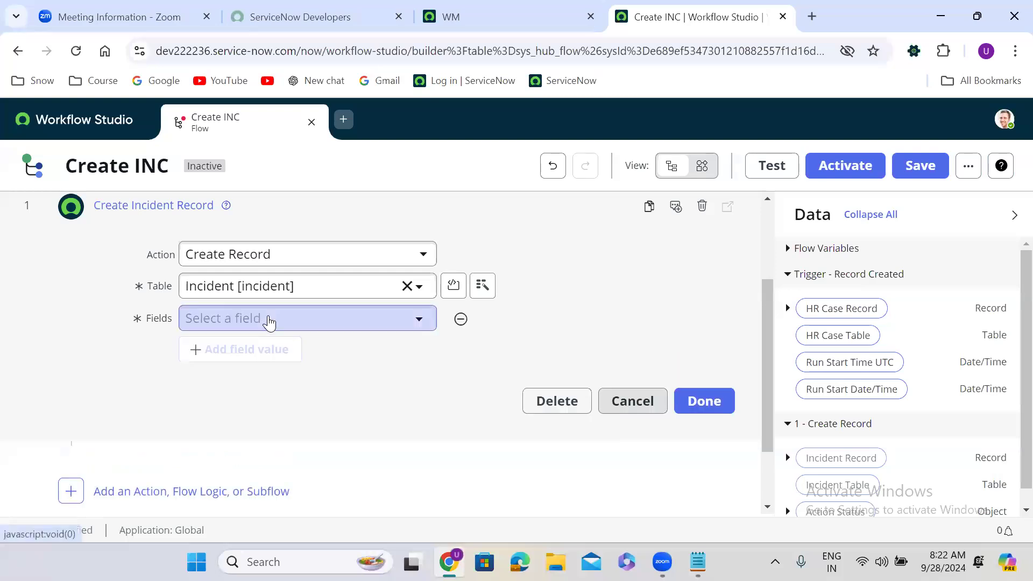
{"action": "left_click", "coordinate": [290, 326]}
{"action": "type", "text": "call"}
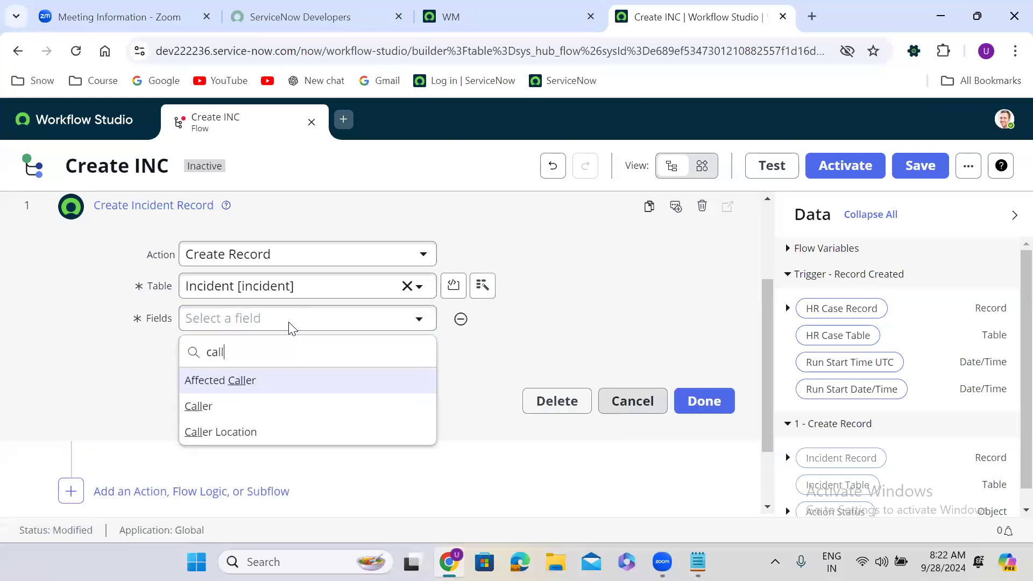
{"action": "left_click", "coordinate": [273, 408]}
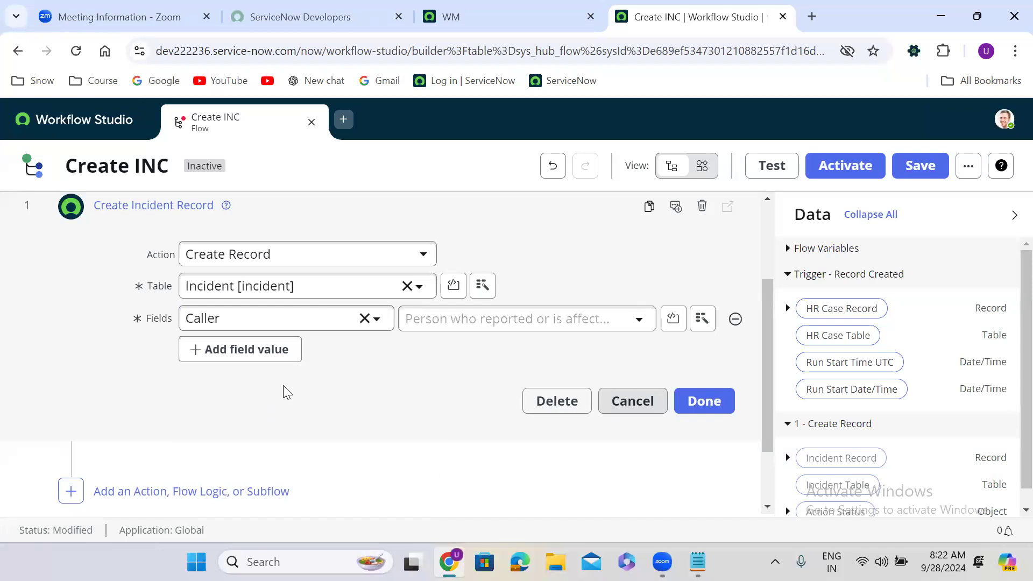
- Add the Category and Subcategory fields below Caller in the Create Incident Record action
{"action": "left_click", "coordinate": [256, 358]}
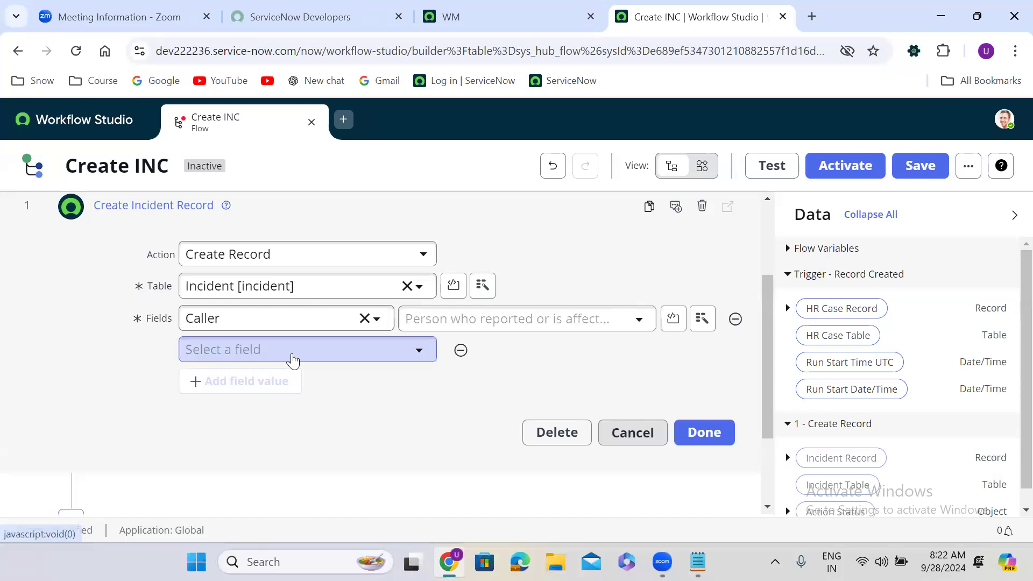
{"action": "left_click", "coordinate": [293, 356]}
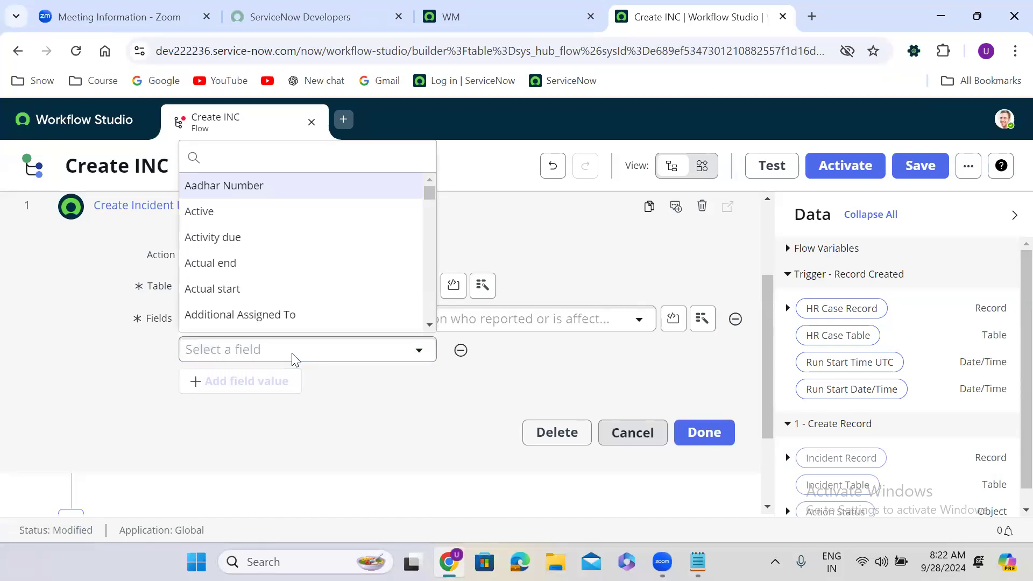
{"action": "type", "text": "cate"}
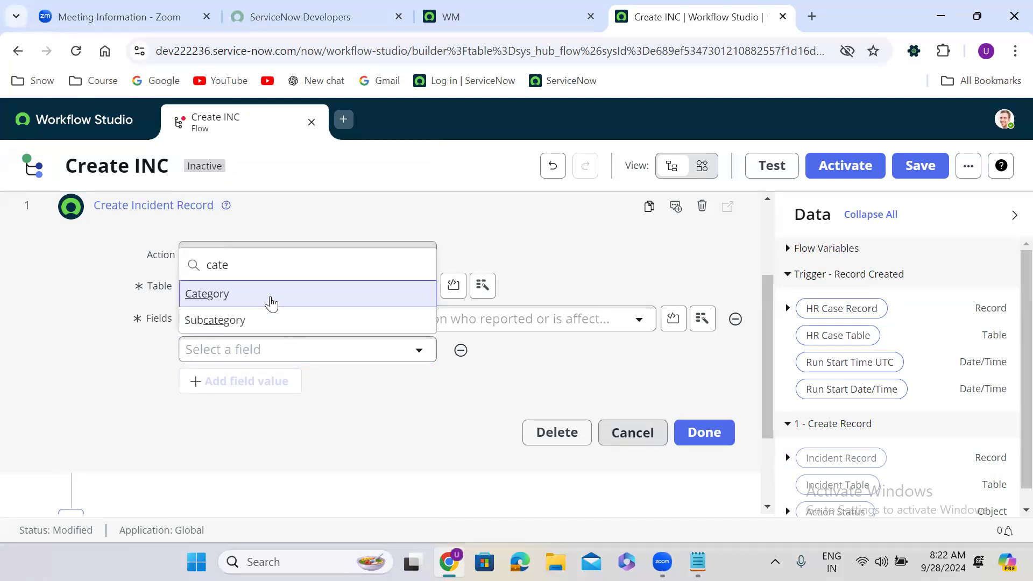
{"action": "left_click", "coordinate": [271, 301]}
{"action": "left_click", "coordinate": [273, 382]}
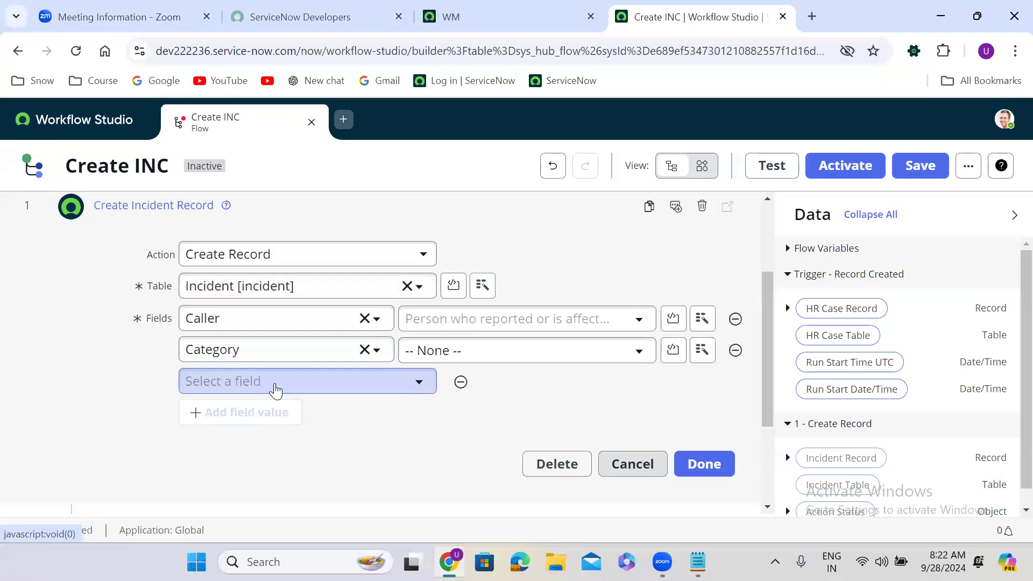
{"action": "left_click", "coordinate": [275, 386]}
{"action": "type", "text": "sub"}
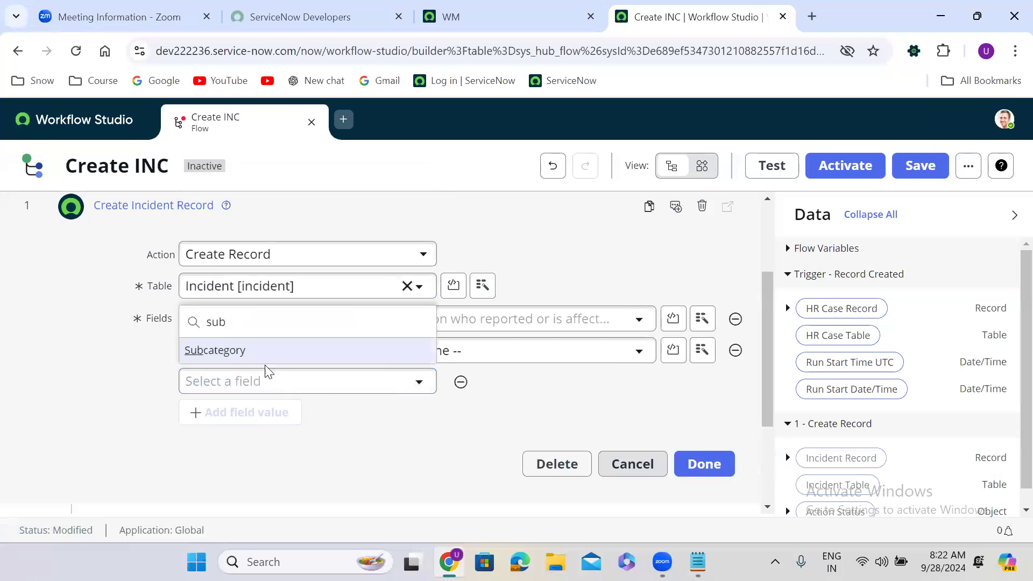
{"action": "left_click", "coordinate": [250, 352]}
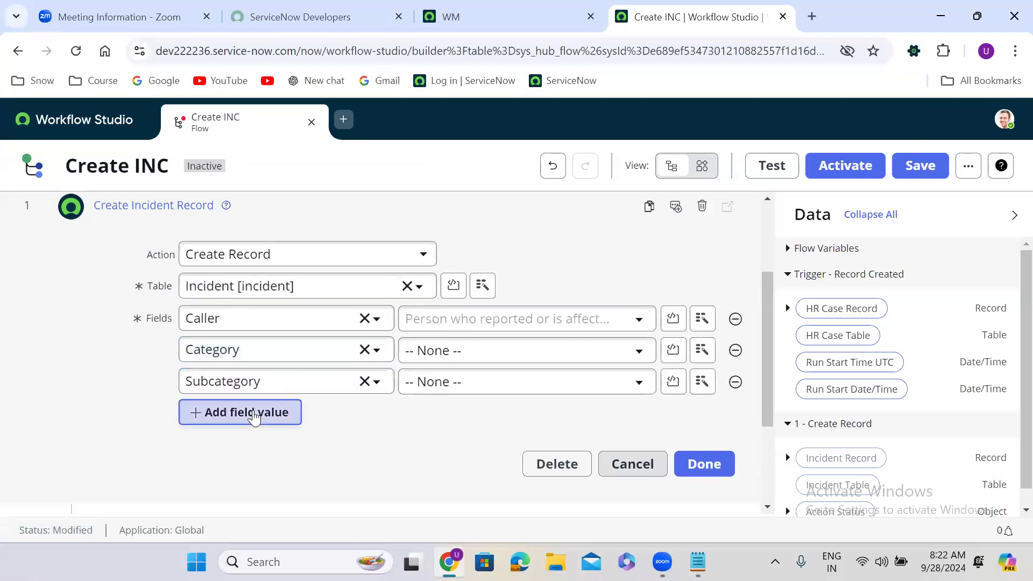
- Add the Configuration item and State fields to the incident's field values
{"action": "left_click", "coordinate": [253, 413]}
{"action": "left_click", "coordinate": [254, 421]}
{"action": "type", "text": "con"}
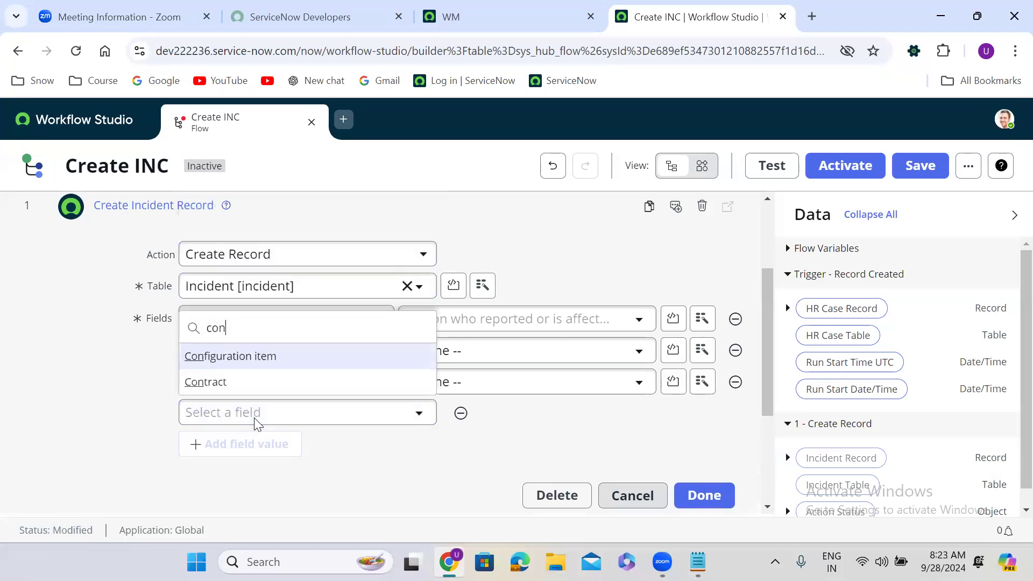
{"action": "left_click", "coordinate": [254, 357]}
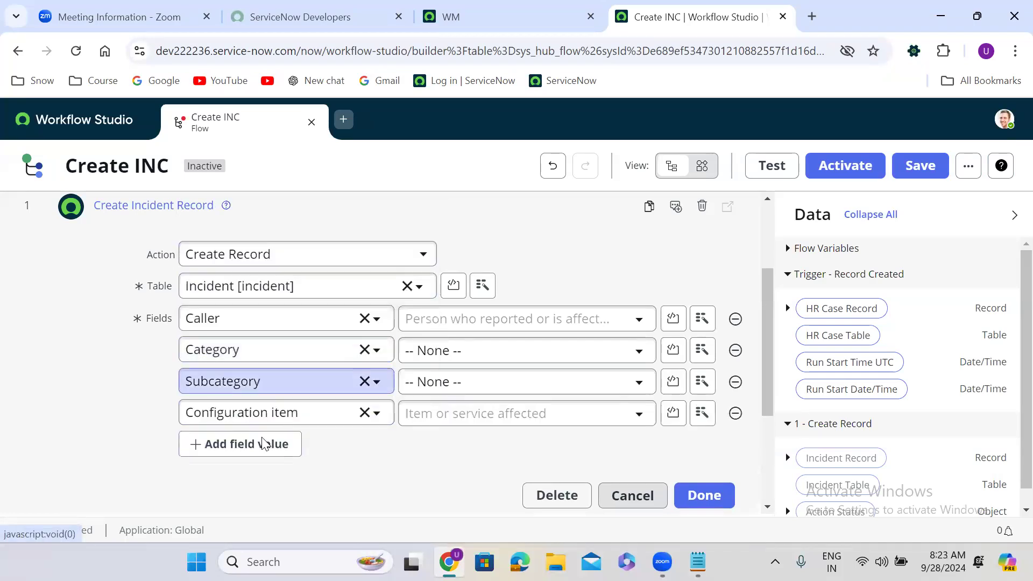
{"action": "left_click", "coordinate": [252, 451]}
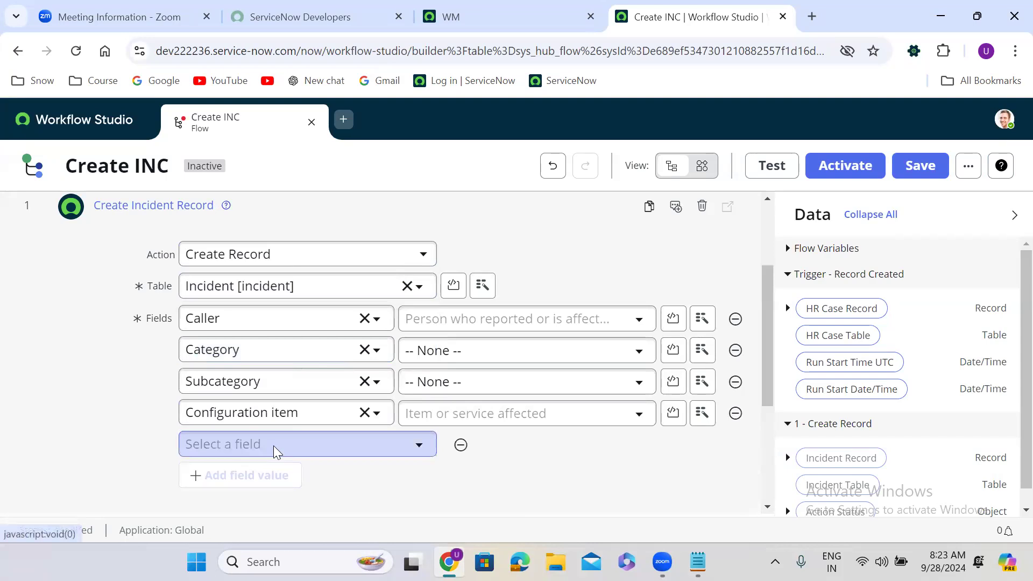
{"action": "left_click", "coordinate": [274, 445]}
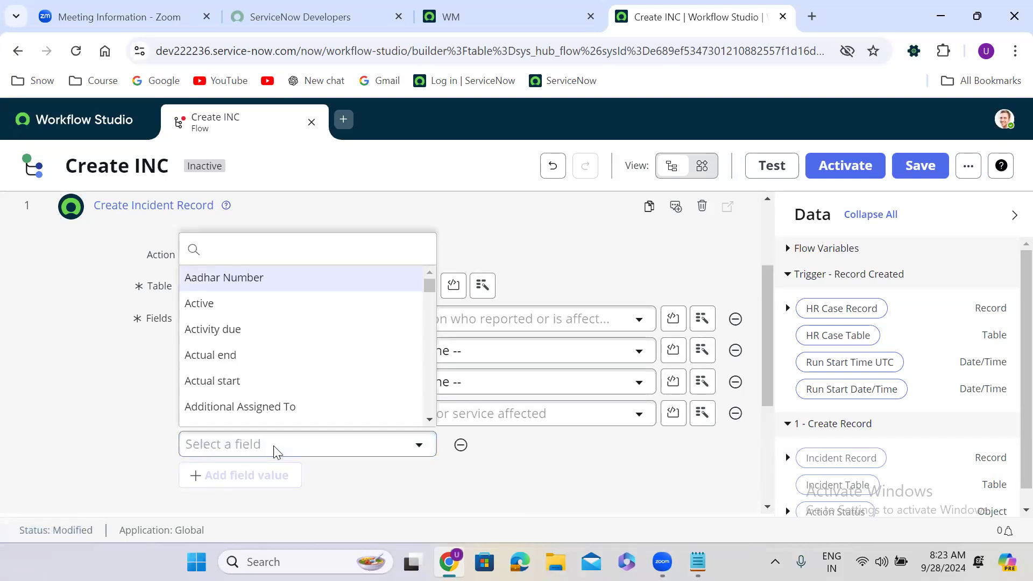
{"action": "type", "text": "sta"}
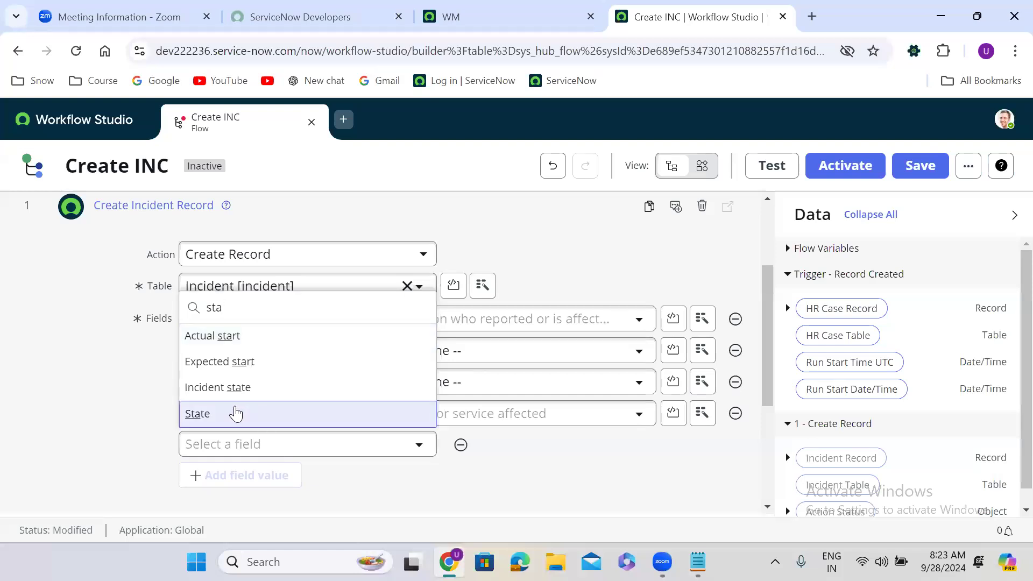
{"action": "left_click", "coordinate": [231, 413]}
- Add the Impact and Urgency fields below State in the incident's field values
{"action": "left_click", "coordinate": [267, 477]}
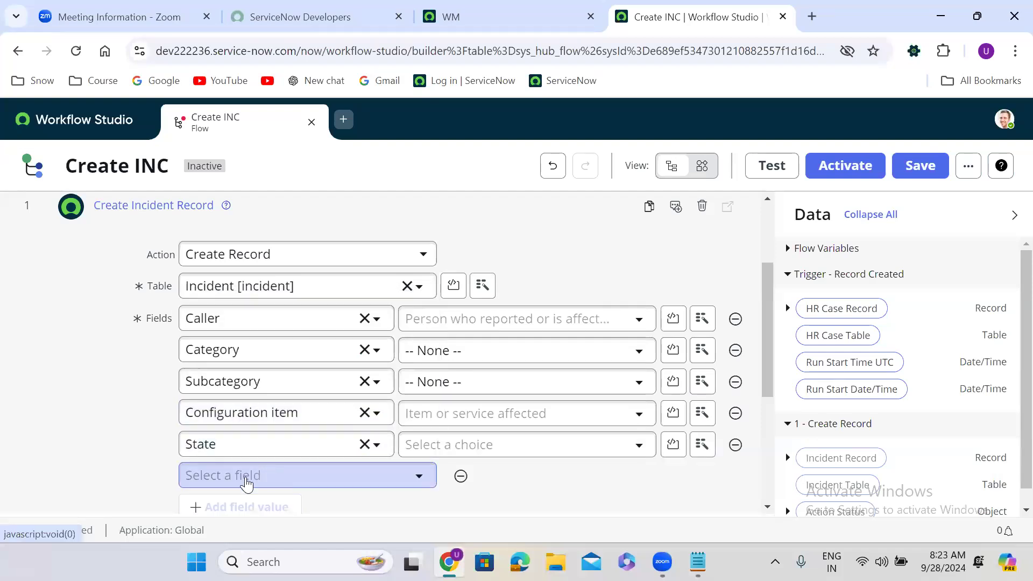
{"action": "left_click", "coordinate": [247, 477]}
{"action": "type", "text": "impa"}
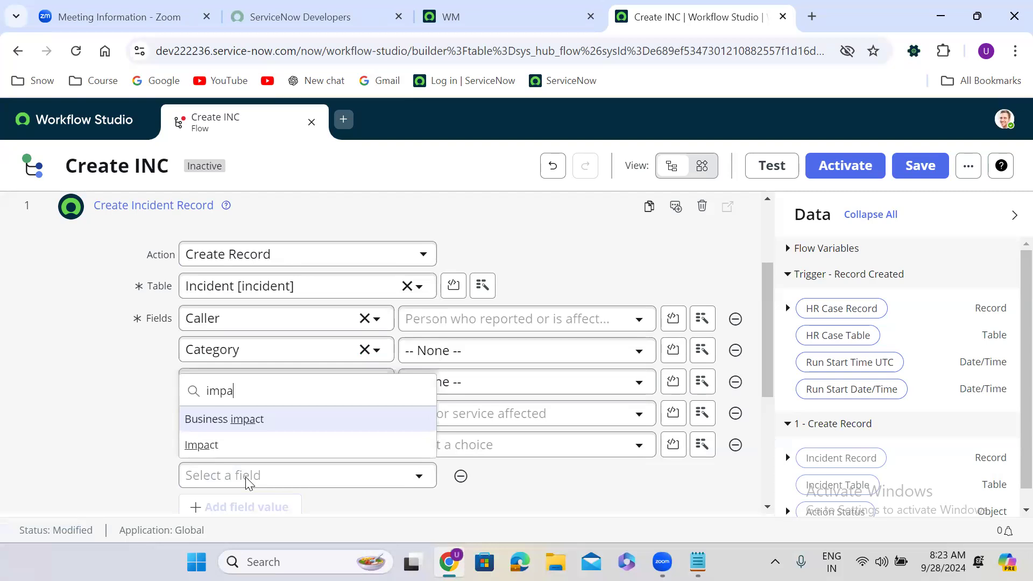
{"action": "left_click", "coordinate": [226, 452]}
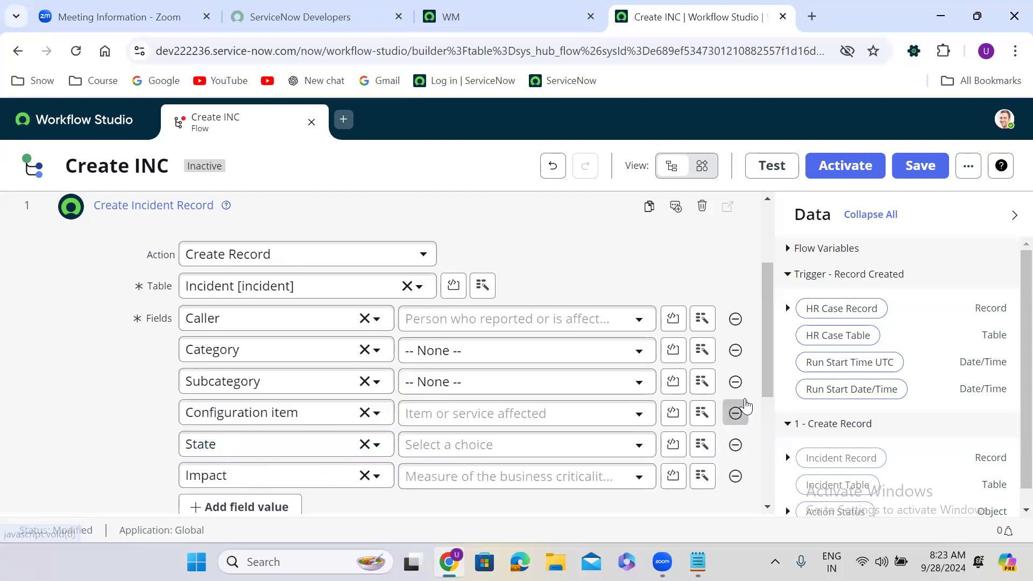
{"action": "scroll", "coordinate": [767, 334], "scroll_direction": "down", "scroll_amount": 3}
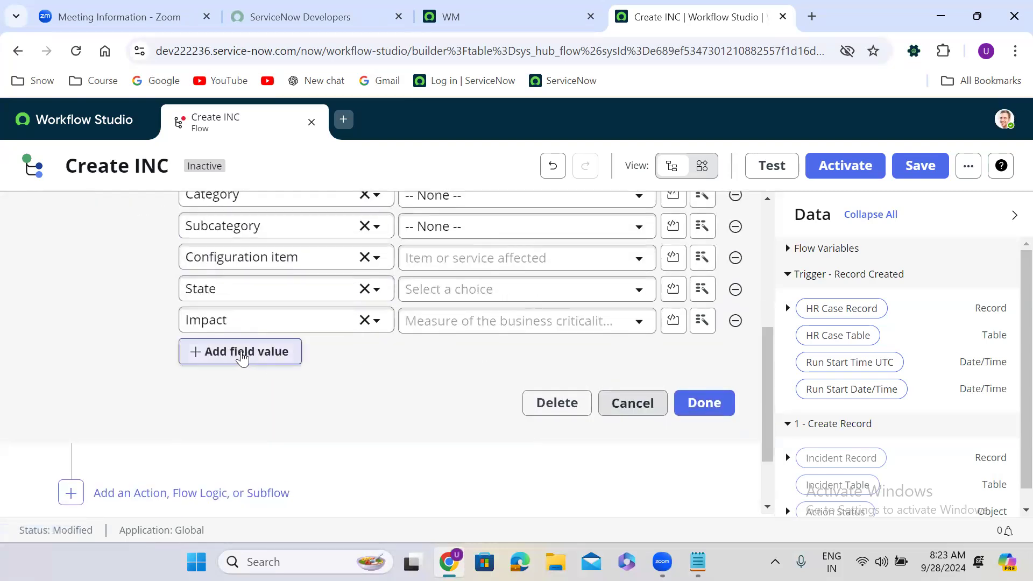
{"action": "left_click", "coordinate": [242, 352]}
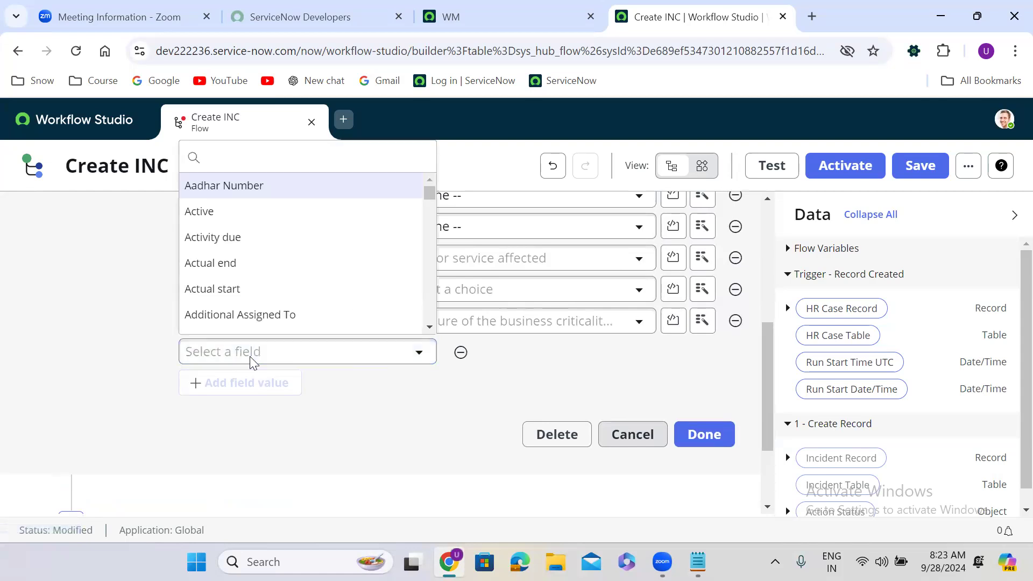
{"action": "type", "text": "urge"}
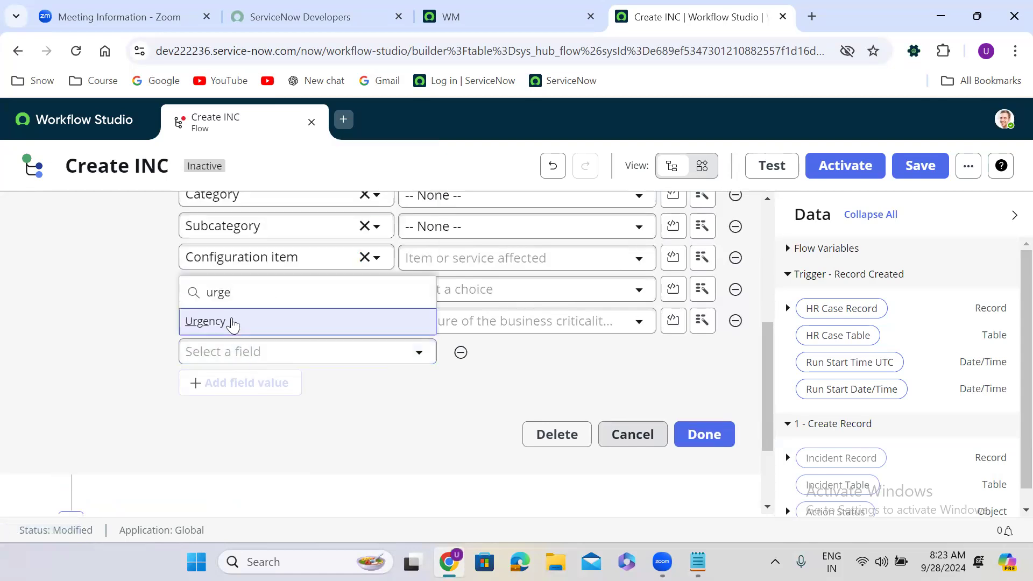
{"action": "left_click", "coordinate": [233, 322]}
- Add the Priority field below Urgency in the incident's field values
{"action": "left_click", "coordinate": [247, 383]}
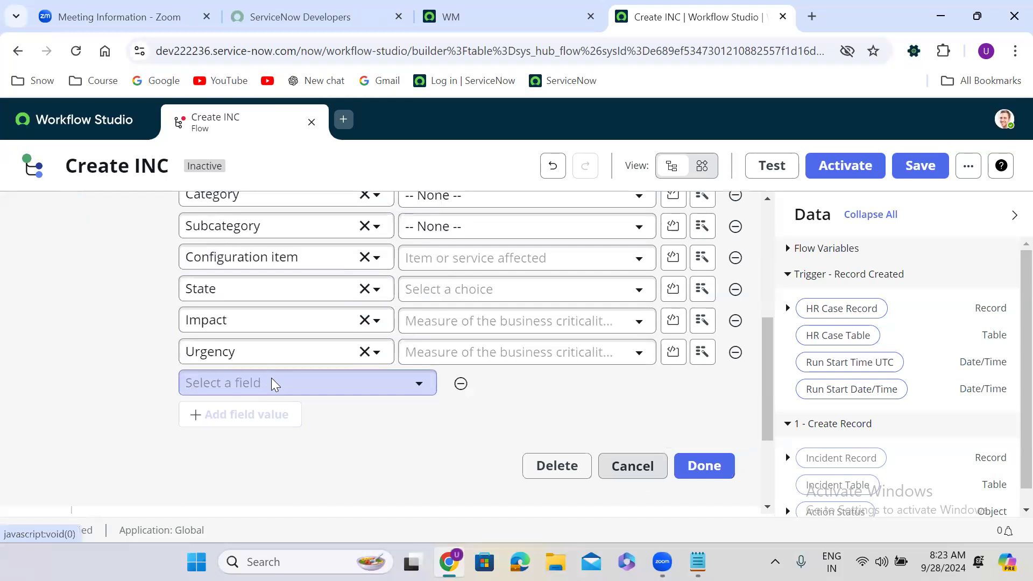
{"action": "type", "text": "prio"}
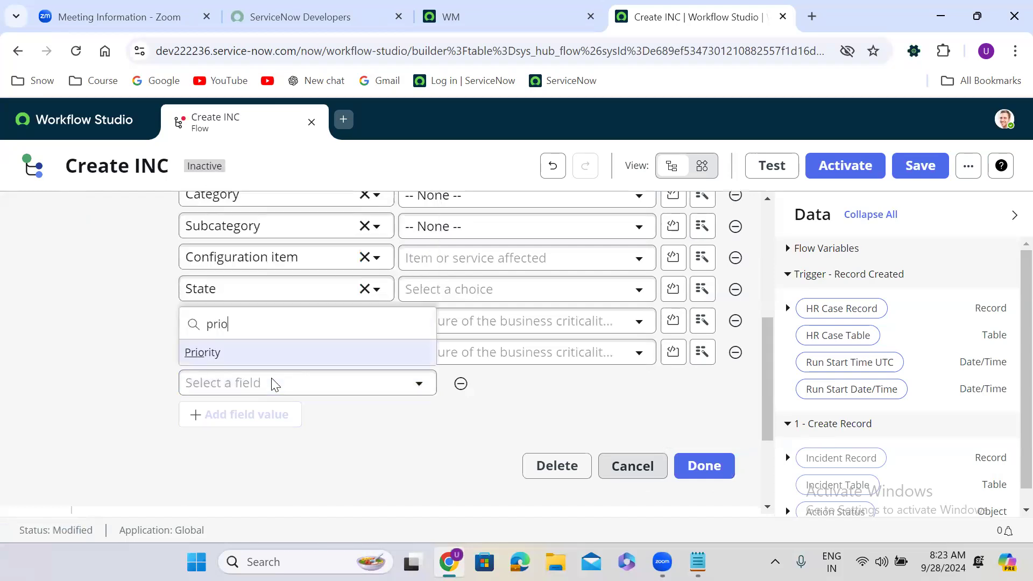
{"action": "left_click", "coordinate": [240, 353]}
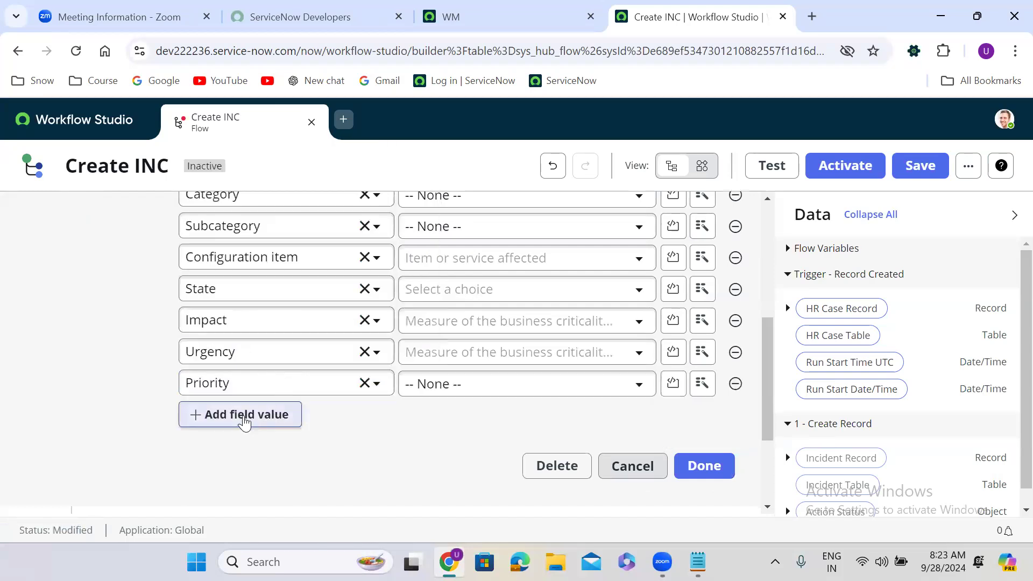
- Add the Short description and Description fields at the end of the incident's field values
{"action": "left_click", "coordinate": [242, 420]}
{"action": "left_click", "coordinate": [232, 417]}
{"action": "type", "text": "short"}
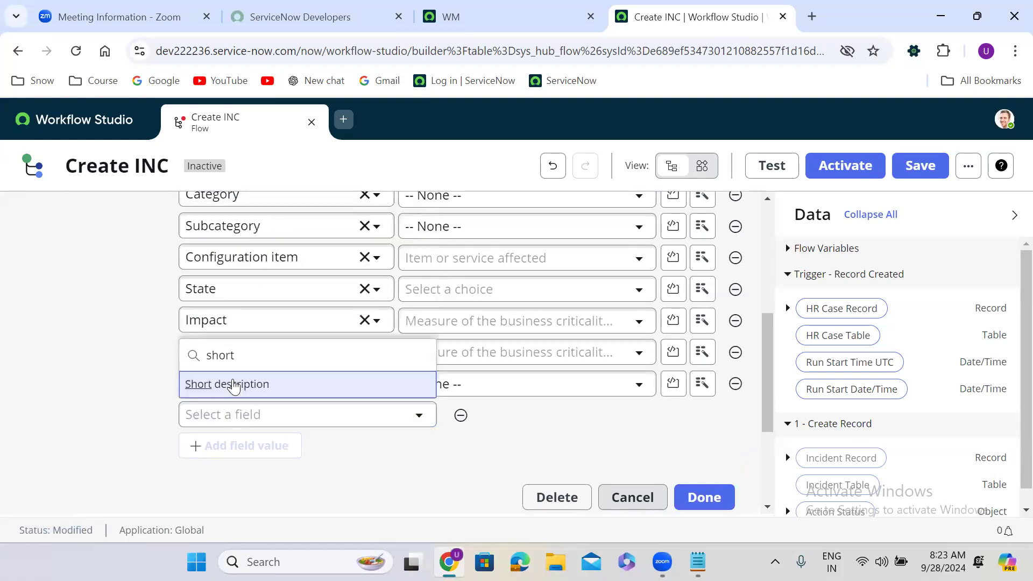
{"action": "left_click", "coordinate": [234, 394]}
{"action": "left_click", "coordinate": [245, 447]}
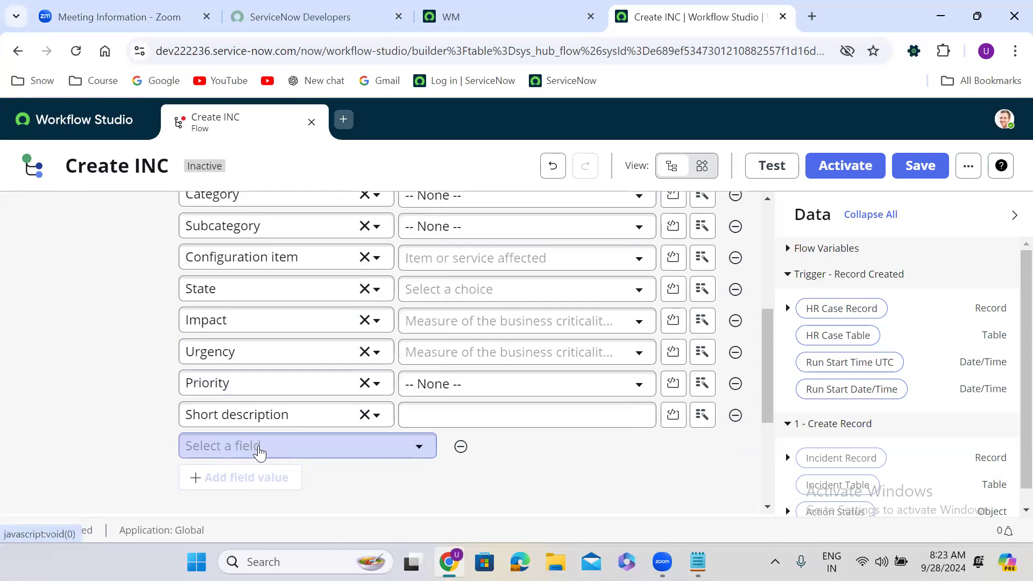
{"action": "left_click", "coordinate": [264, 446]}
{"action": "type", "text": "descr"}
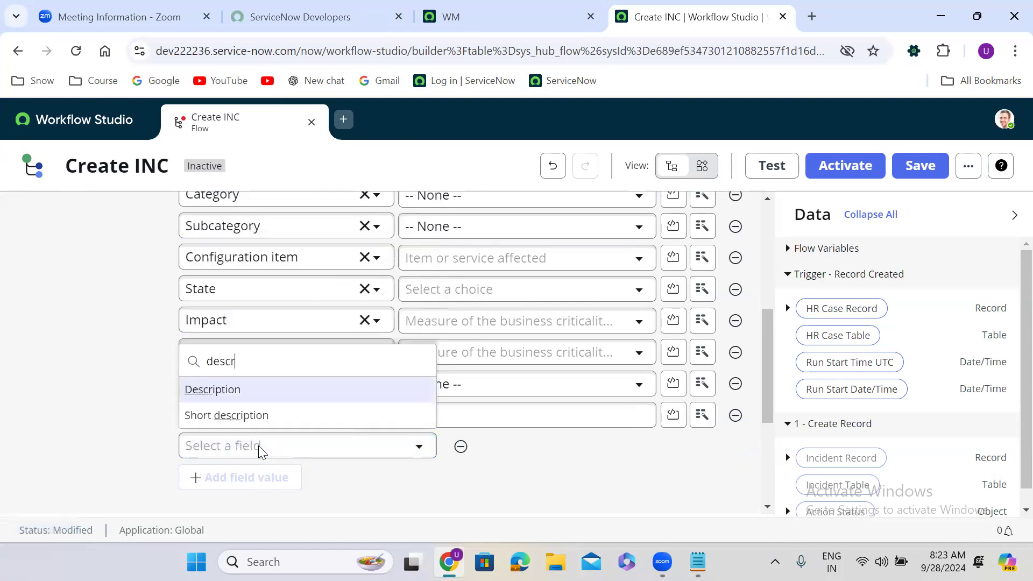
{"action": "left_click", "coordinate": [261, 395]}
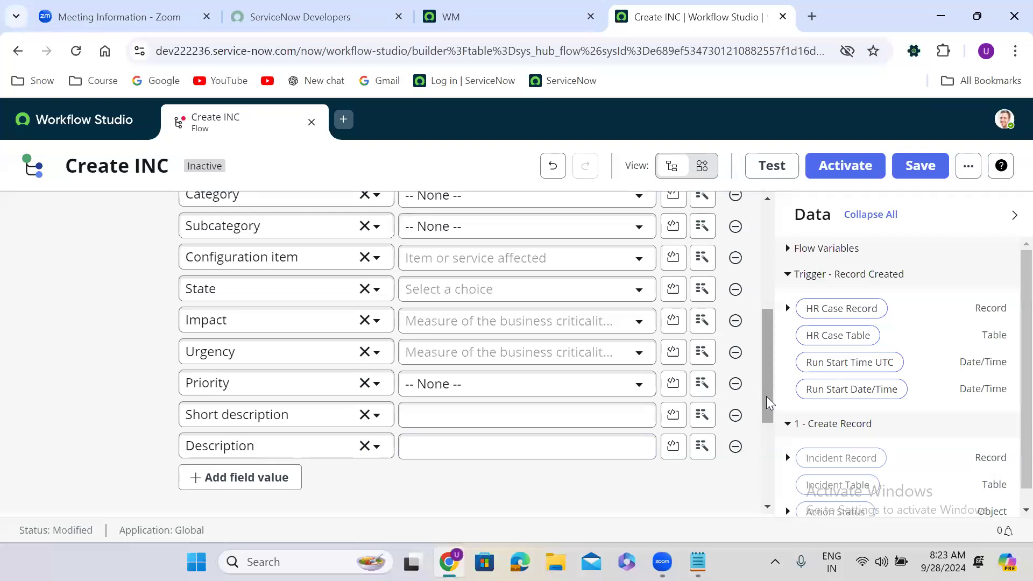
- Map the incident's Caller value to the Caller data pill of the trigger's HR Case Record
{"action": "left_click_drag", "start_coordinate": [767, 397], "coordinate": [765, 344]}
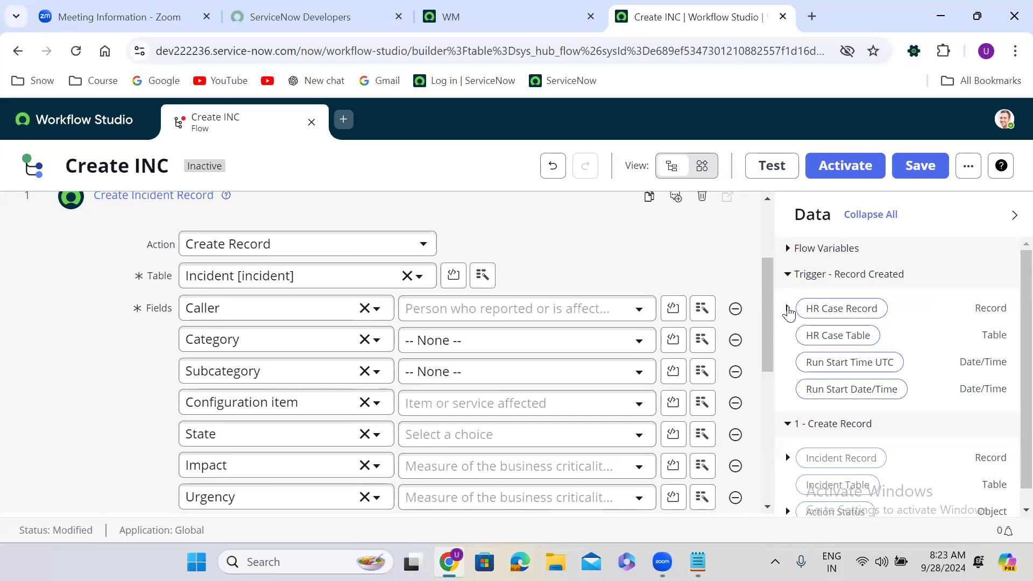
{"action": "left_click", "coordinate": [787, 309]}
{"action": "left_click_drag", "start_coordinate": [1024, 262], "coordinate": [1010, 293]}
{"action": "left_click_drag", "start_coordinate": [829, 324], "coordinate": [451, 321]}
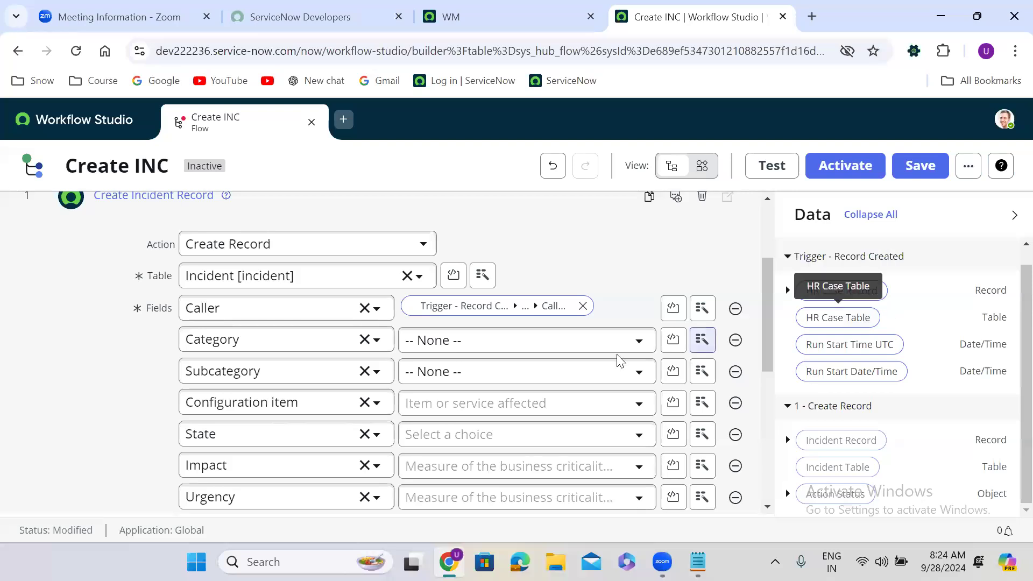
- Set the incident's Category to Software and its Subcategory to DB2
{"action": "left_click", "coordinate": [492, 353]}
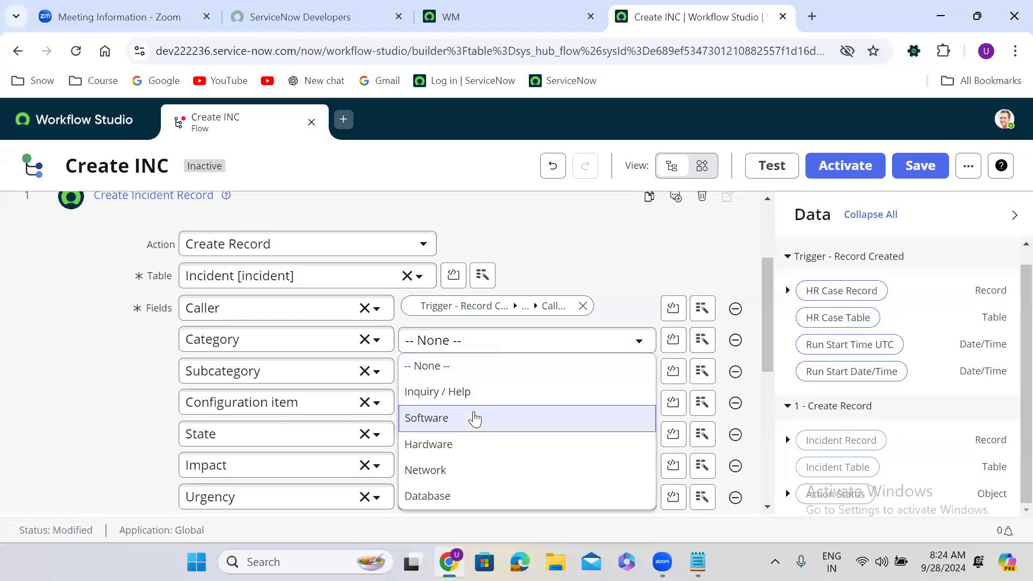
{"action": "left_click", "coordinate": [474, 418]}
{"action": "left_click", "coordinate": [483, 377]}
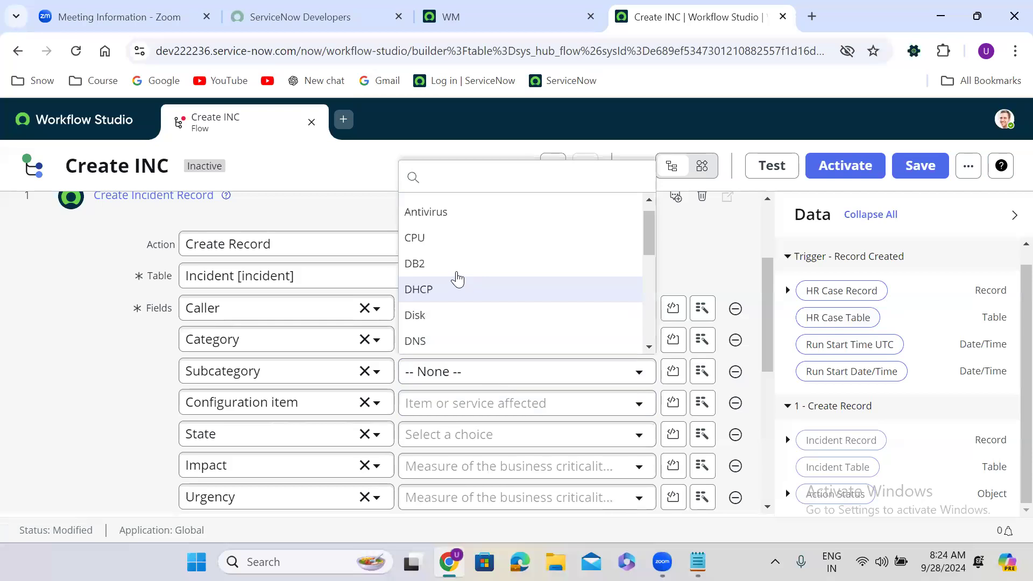
{"action": "left_click", "coordinate": [444, 274]}
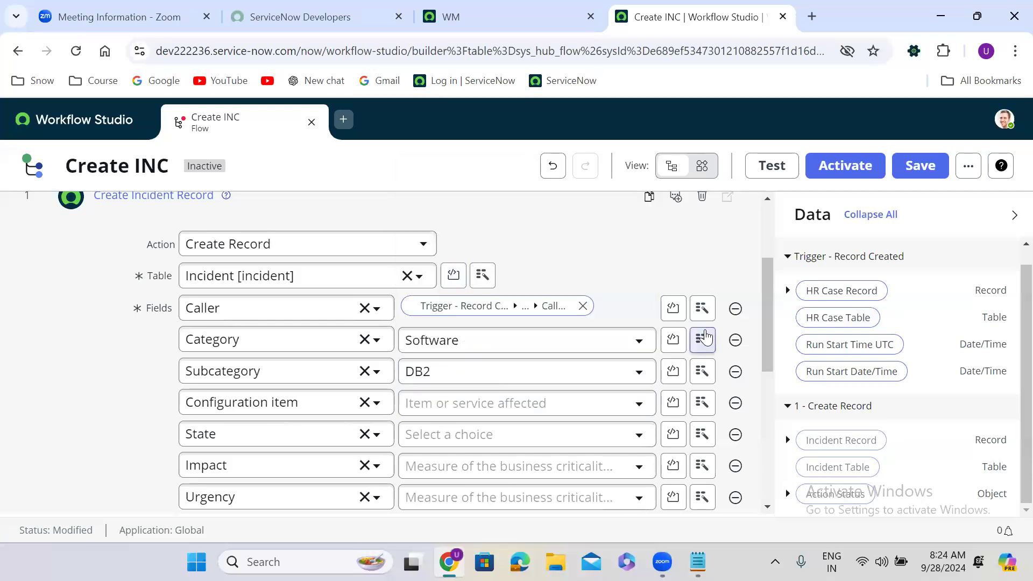
- Map the incident's Configuration item value to the Configuration item data pill of the trigger's HR Case Record
{"action": "scroll", "coordinate": [768, 337], "scroll_direction": "down", "scroll_amount": 2}
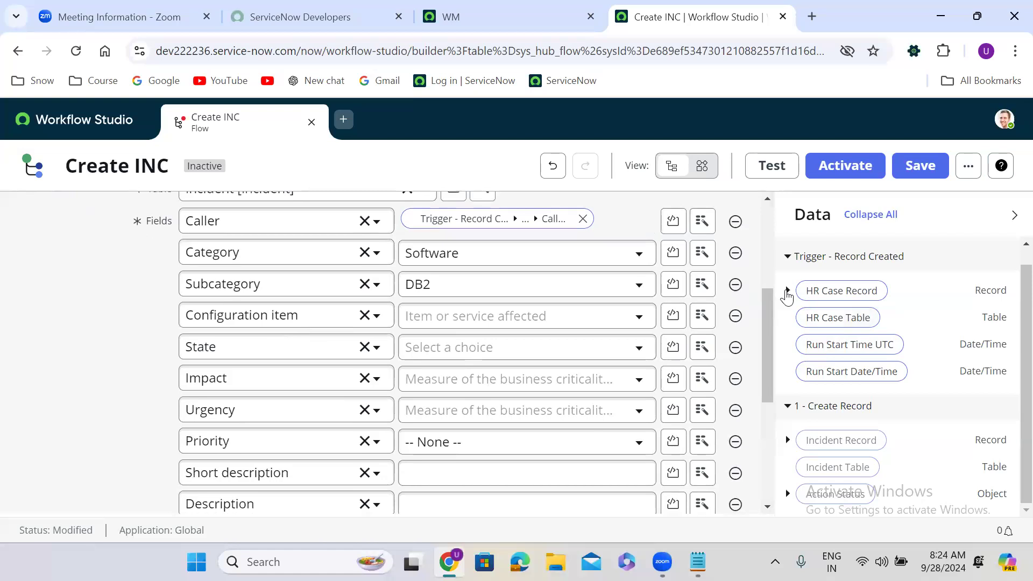
{"action": "left_click", "coordinate": [787, 291]}
{"action": "scroll", "coordinate": [1010, 288], "scroll_direction": "down", "scroll_amount": 6}
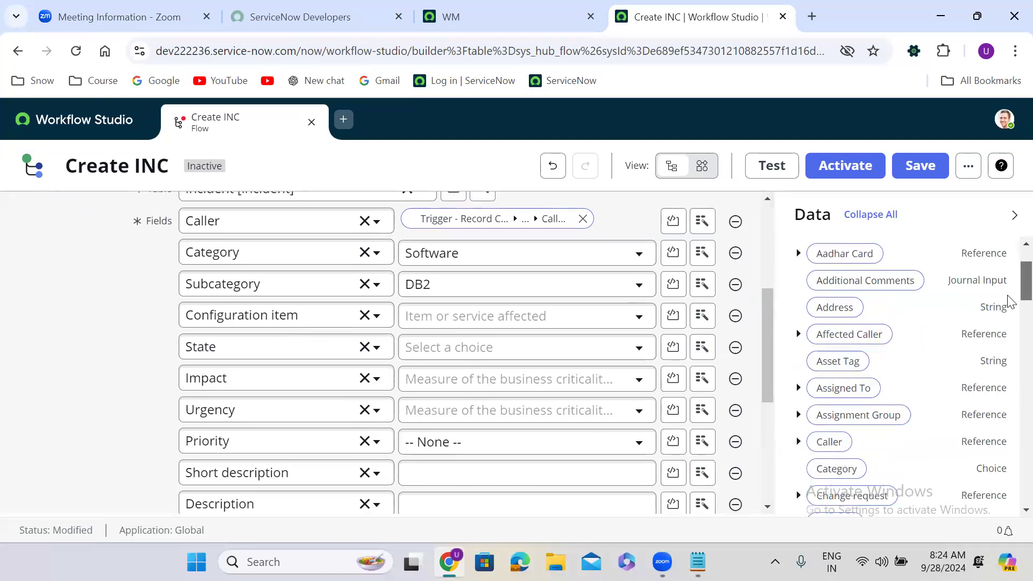
{"action": "left_click_drag", "start_coordinate": [872, 357], "coordinate": [481, 317]}
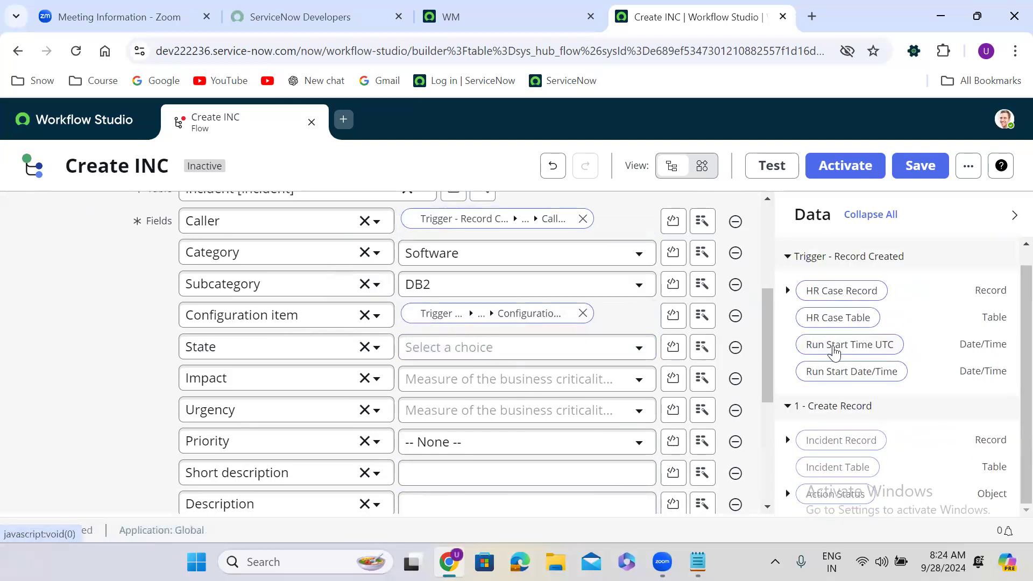
- Map the incident's State value to the State data pill of the trigger's HR Case Record
{"action": "left_click", "coordinate": [787, 291]}
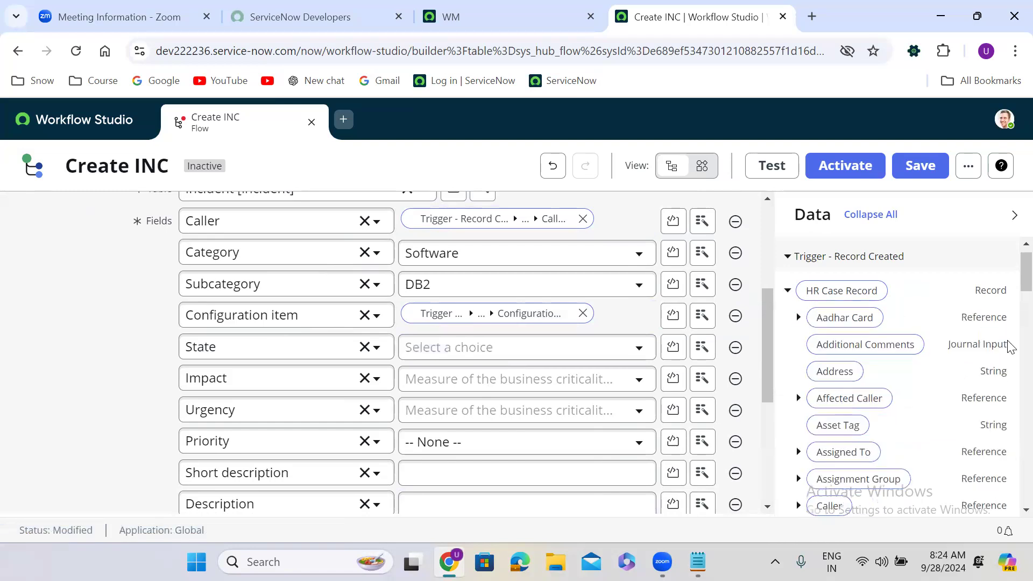
{"action": "left_click_drag", "start_coordinate": [1023, 282], "coordinate": [1012, 447]}
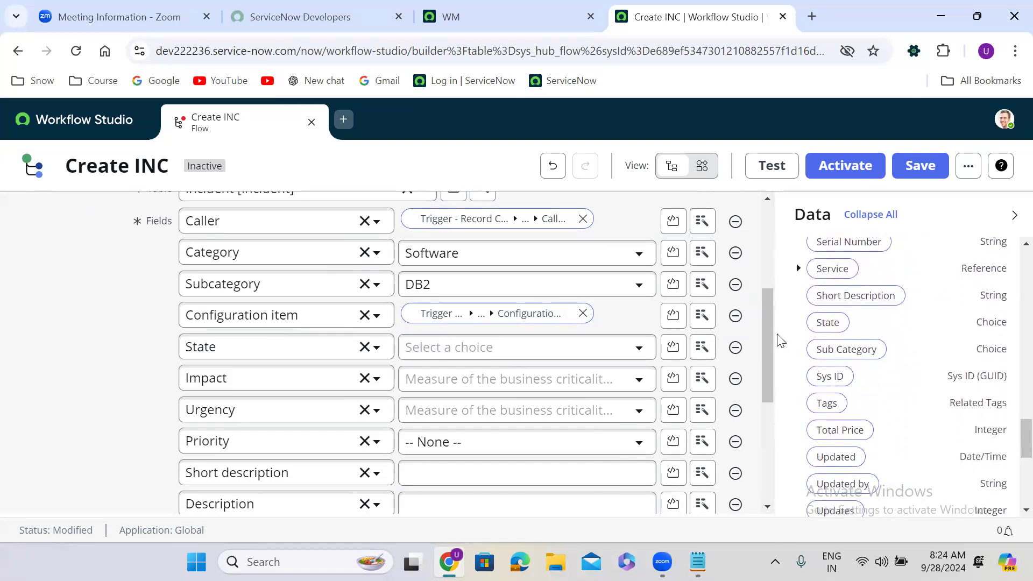
{"action": "left_click_drag", "start_coordinate": [831, 326], "coordinate": [438, 348]}
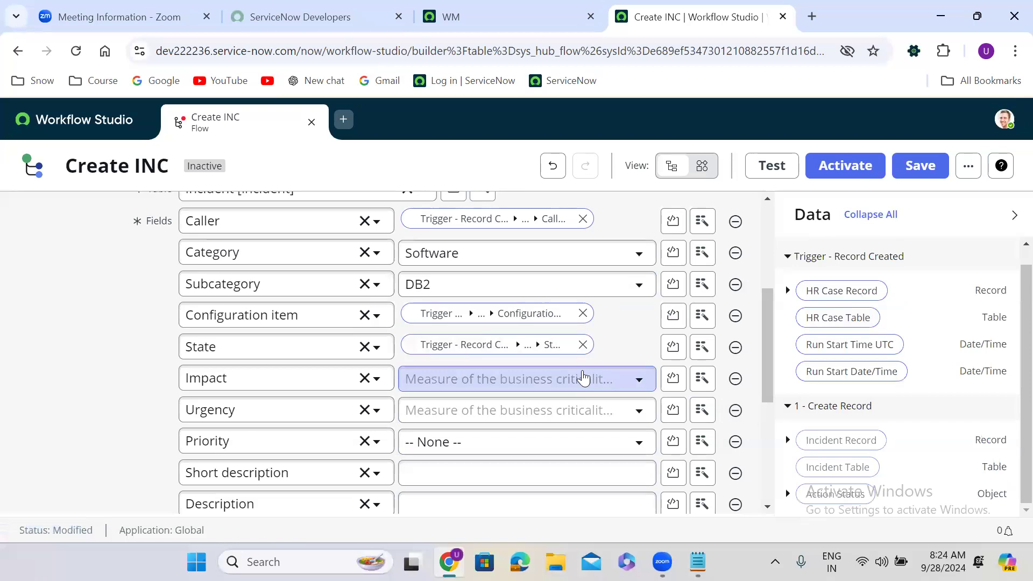
- Set the incident's Impact to 1 - High, Urgency to 2 - Medium and Priority to 3 - Moderate
{"action": "left_click", "coordinate": [560, 376]}
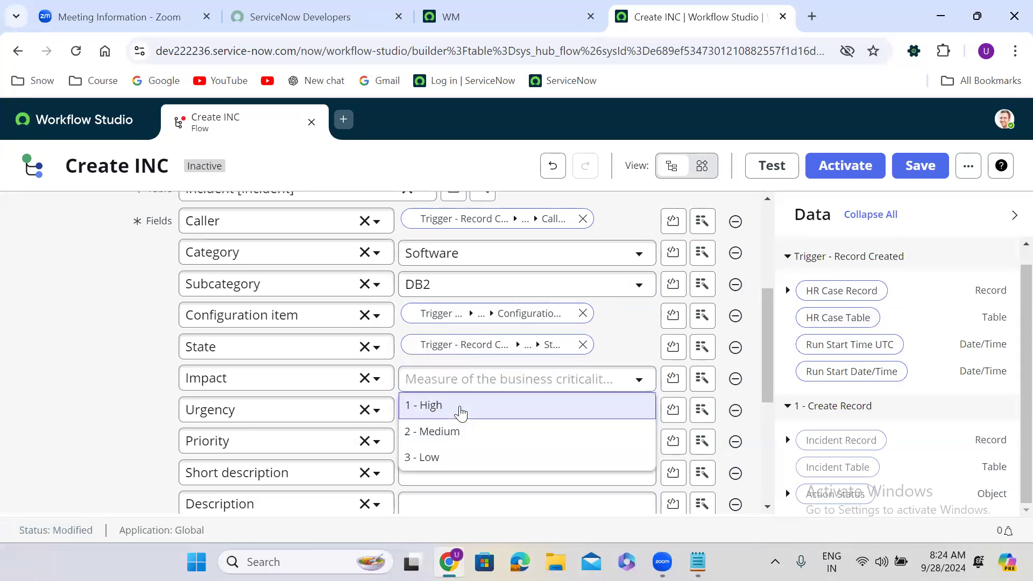
{"action": "left_click", "coordinate": [460, 409]}
{"action": "left_click", "coordinate": [500, 418]}
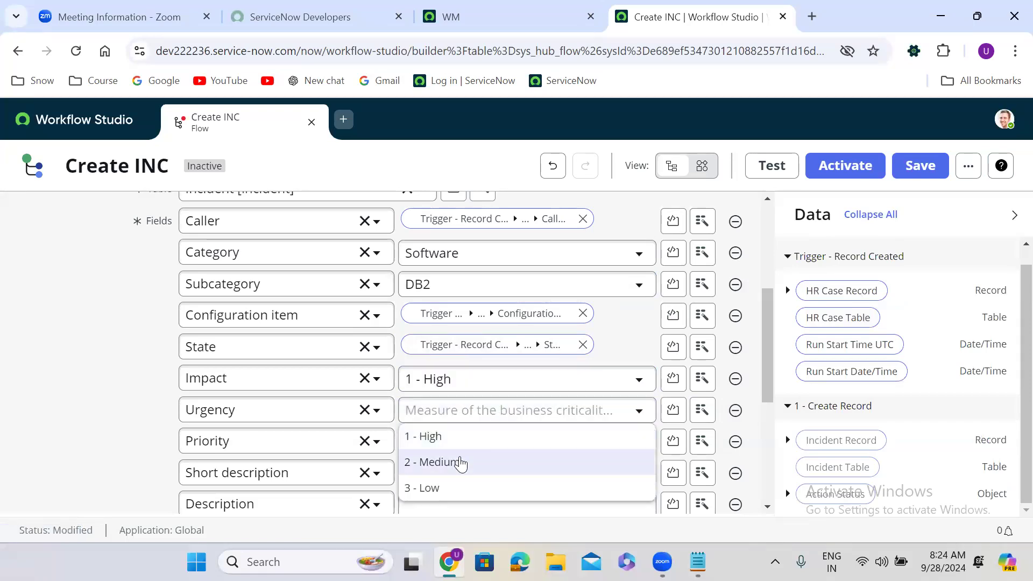
{"action": "left_click", "coordinate": [460, 461]}
{"action": "left_click", "coordinate": [464, 447]}
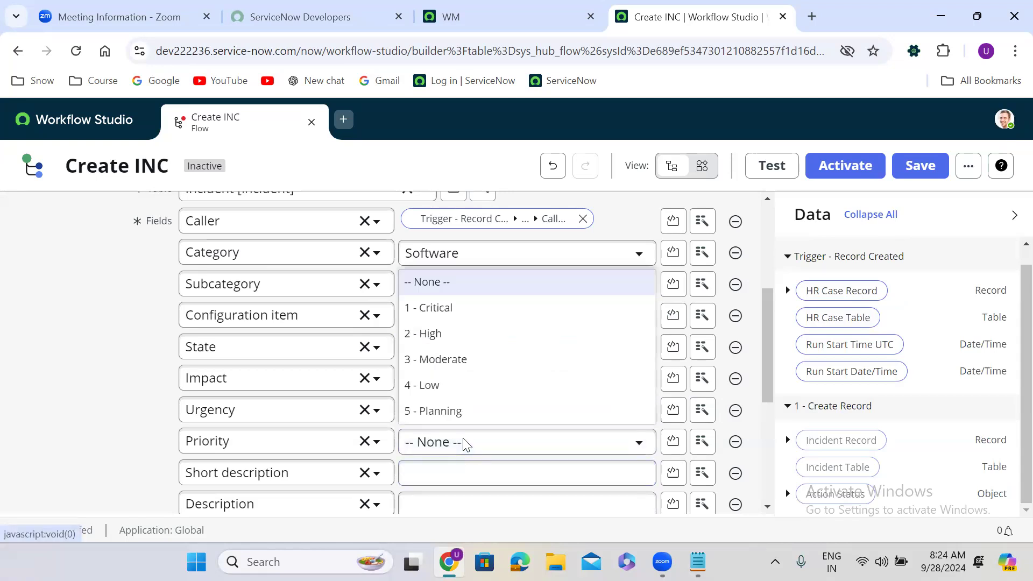
{"action": "left_click", "coordinate": [457, 360]}
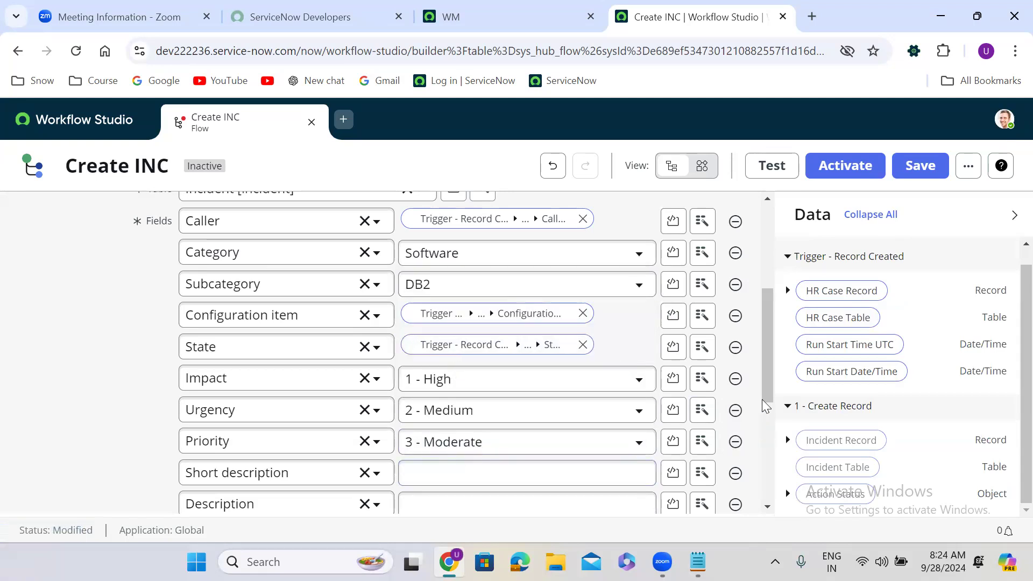
- Map the incident's Short description value to the Short Description data pill of the trigger's HR Case Record
{"action": "left_click_drag", "start_coordinate": [769, 359], "coordinate": [774, 405]}
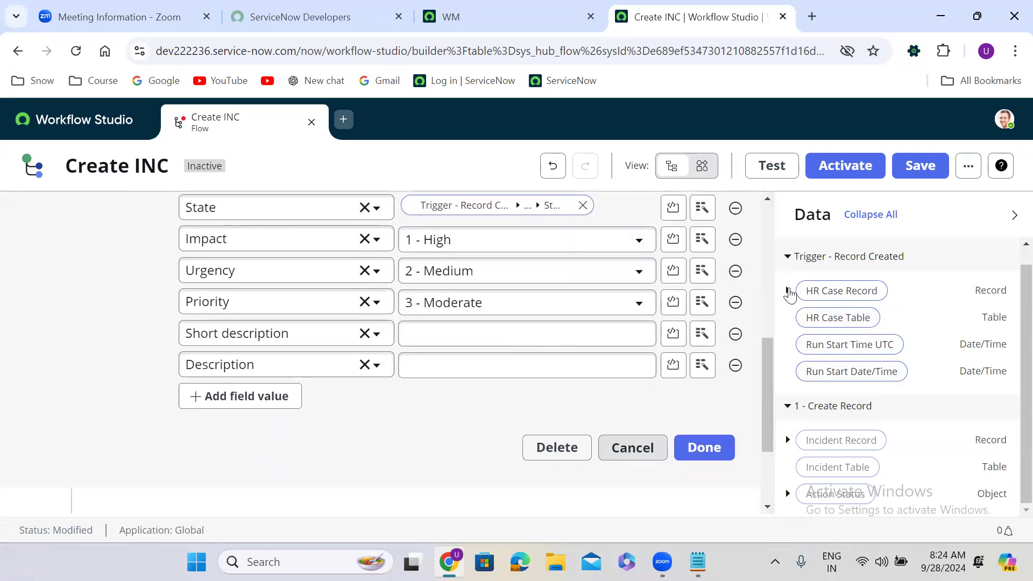
{"action": "left_click", "coordinate": [789, 291]}
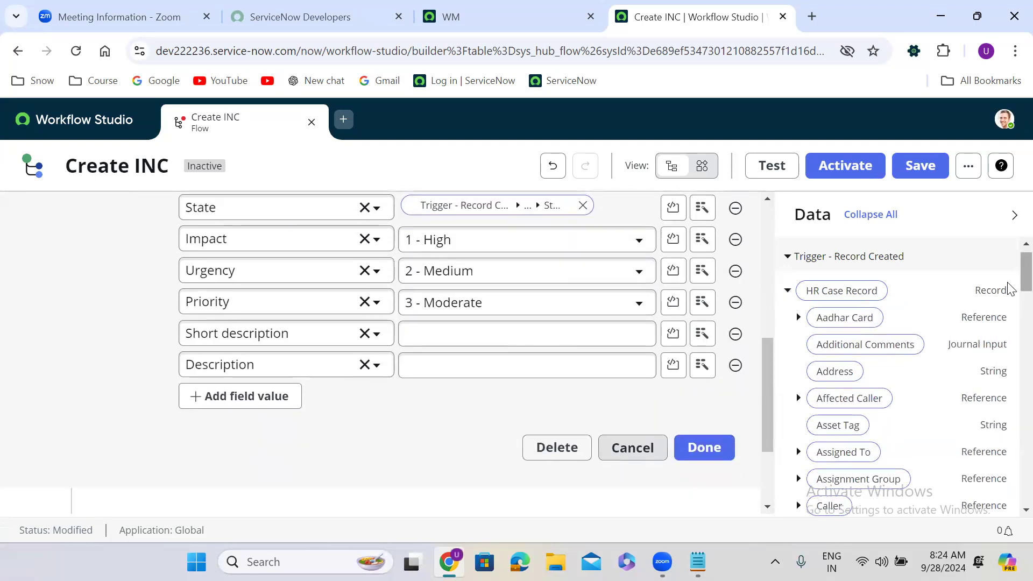
{"action": "left_click_drag", "start_coordinate": [1011, 277], "coordinate": [1010, 431]}
{"action": "left_click_drag", "start_coordinate": [876, 410], "coordinate": [487, 337]}
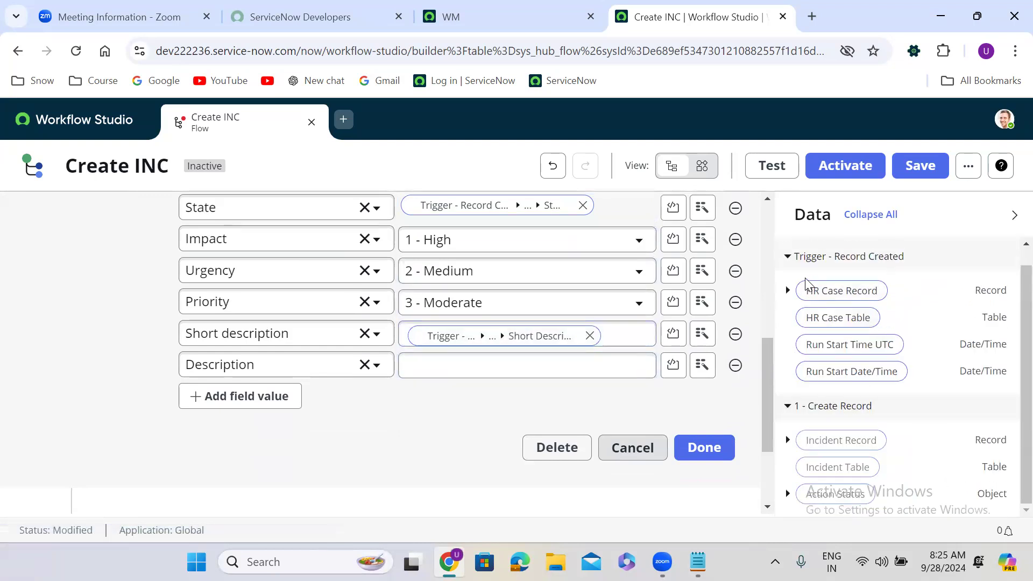
- Map the incident's Description value to the HR Case Record's Description data pill and finish editing the Create Record action
{"action": "left_click", "coordinate": [787, 291]}
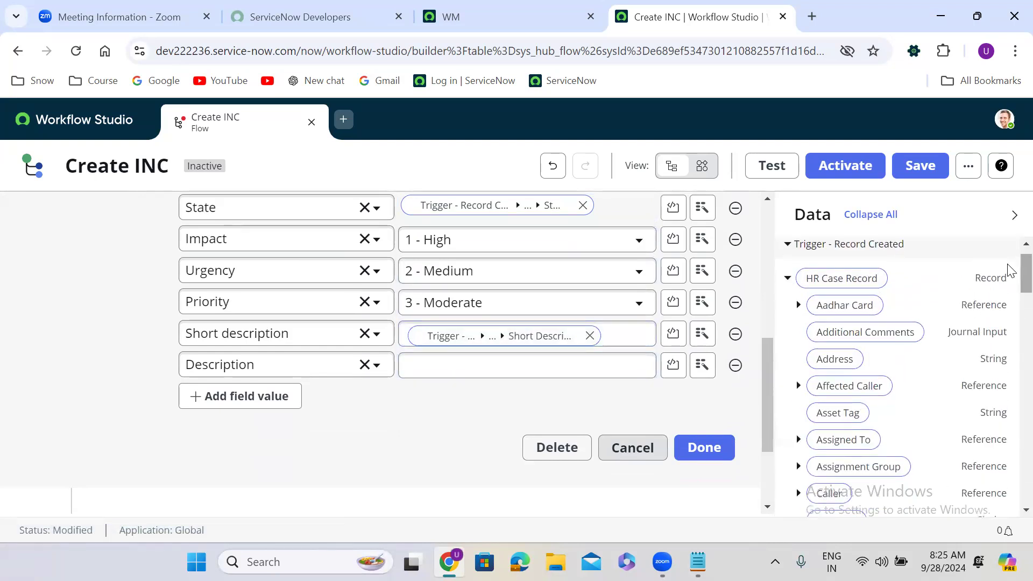
{"action": "left_click_drag", "start_coordinate": [1010, 269], "coordinate": [1006, 344]}
{"action": "left_click_drag", "start_coordinate": [860, 295], "coordinate": [484, 370]}
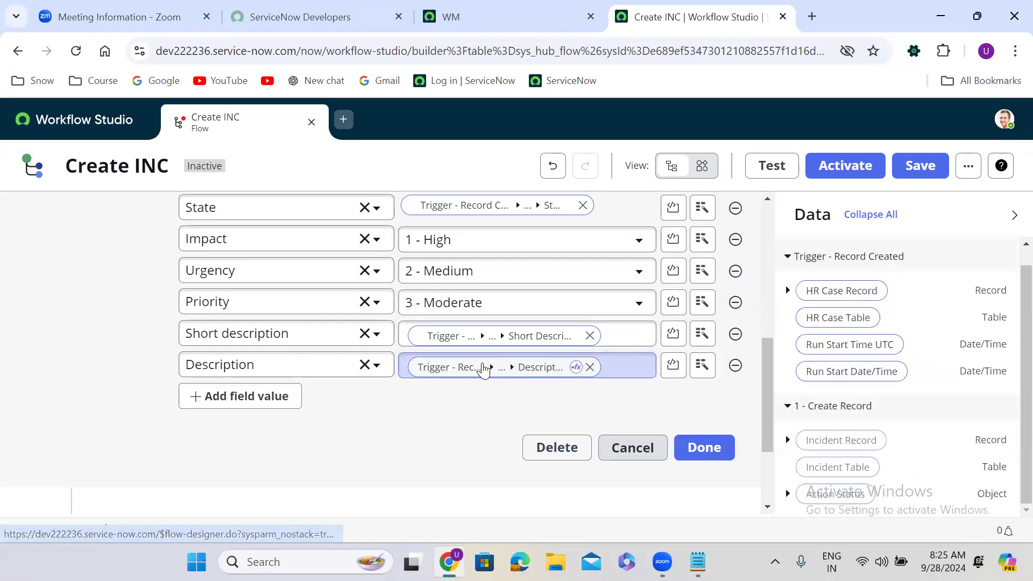
{"action": "left_click", "coordinate": [704, 448]}
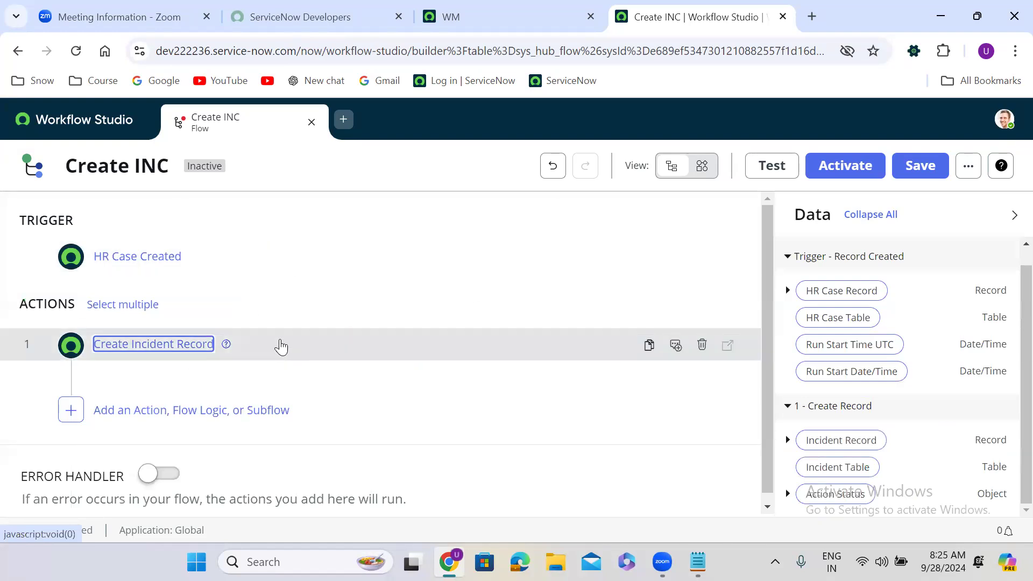
- Save the flow and run a test of it with HR Case record HRCASE0001009
{"action": "left_click", "coordinate": [928, 168]}
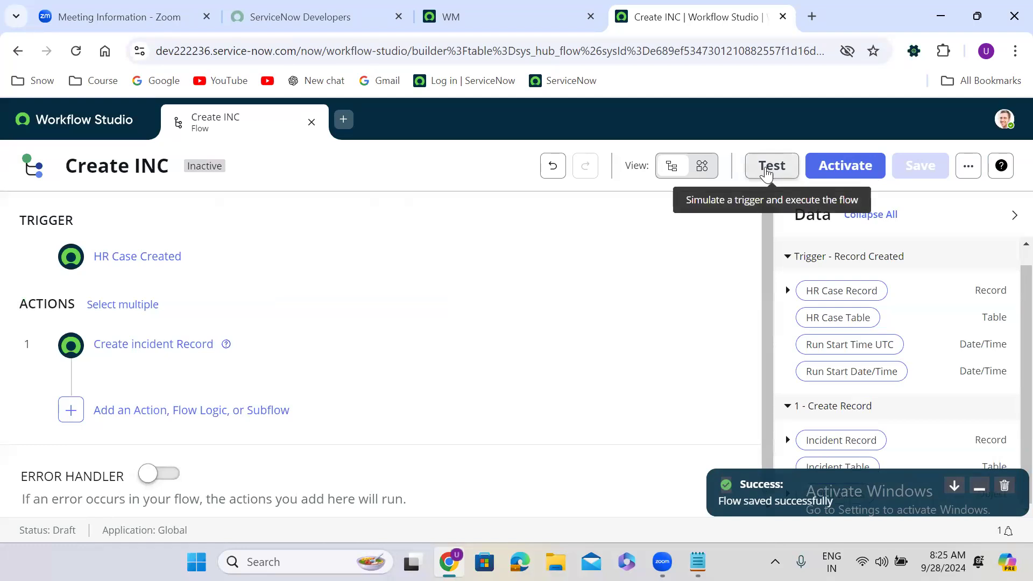
{"action": "left_click", "coordinate": [772, 170]}
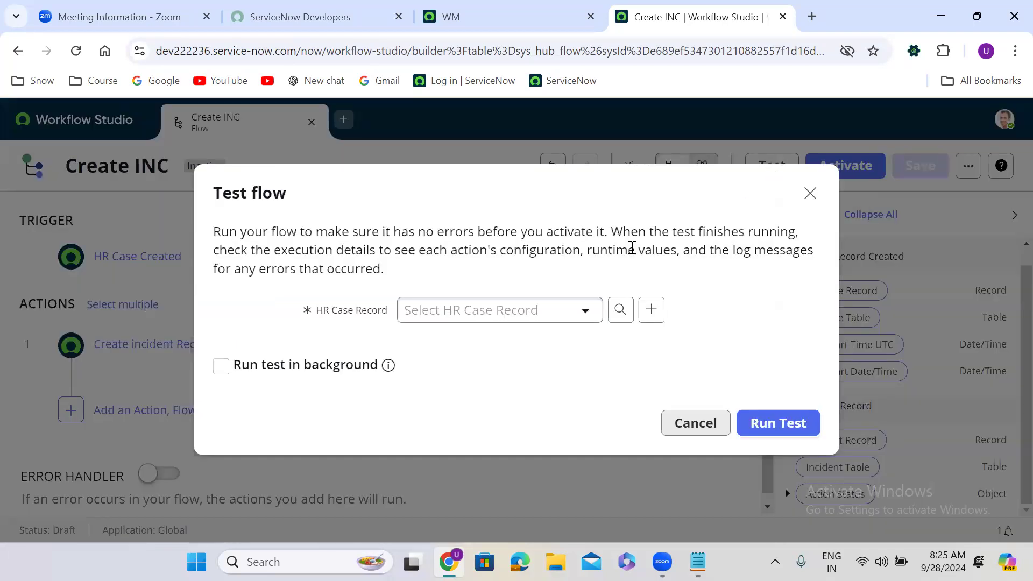
{"action": "left_click", "coordinate": [489, 322]}
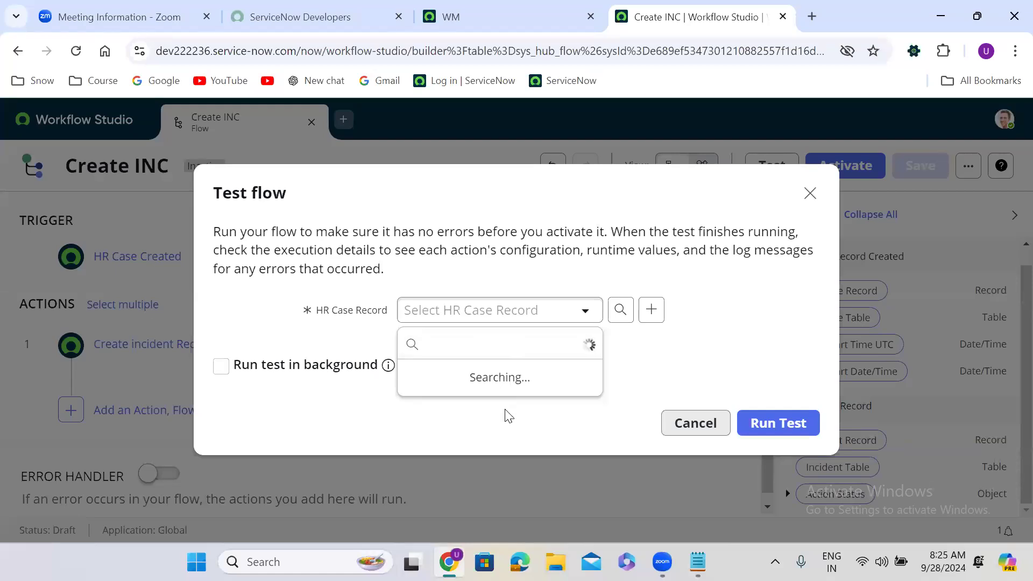
{"action": "left_click", "coordinate": [472, 424]}
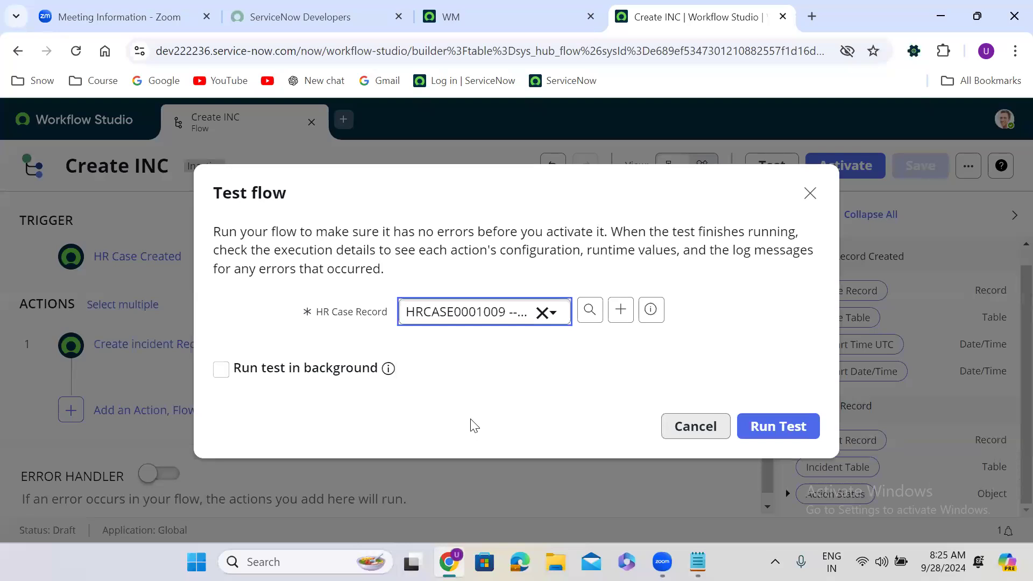
{"action": "left_click", "coordinate": [800, 431]}
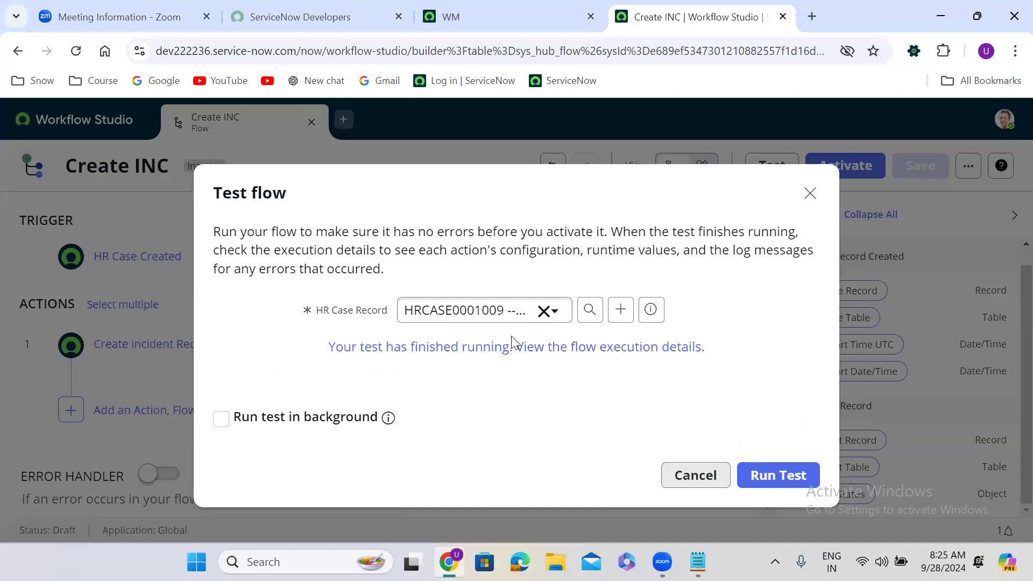
- Open the test run's execution details and examine the Create Record action's runtime values and output record
{"action": "left_click", "coordinate": [492, 347]}
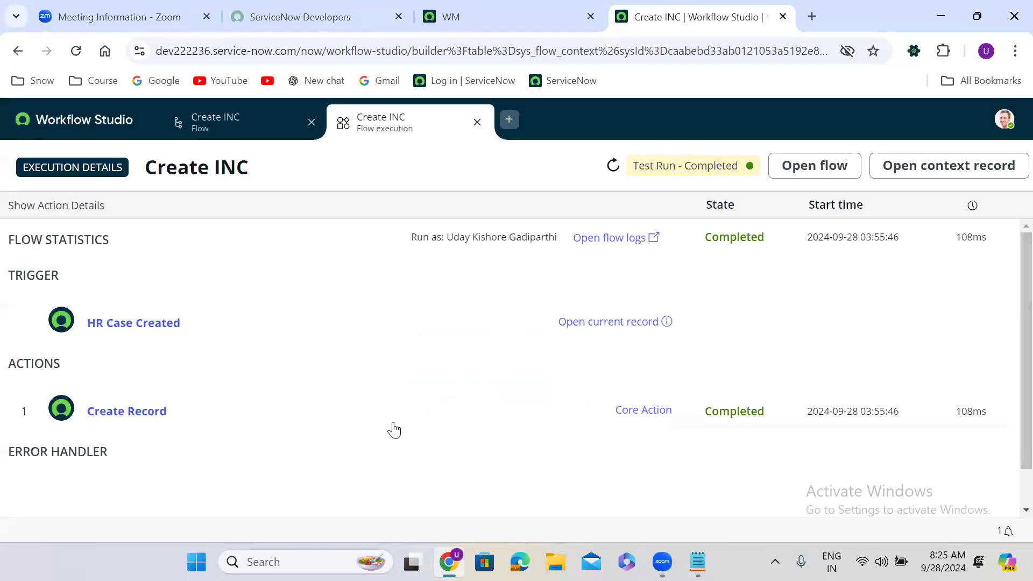
{"action": "left_click", "coordinate": [361, 419]}
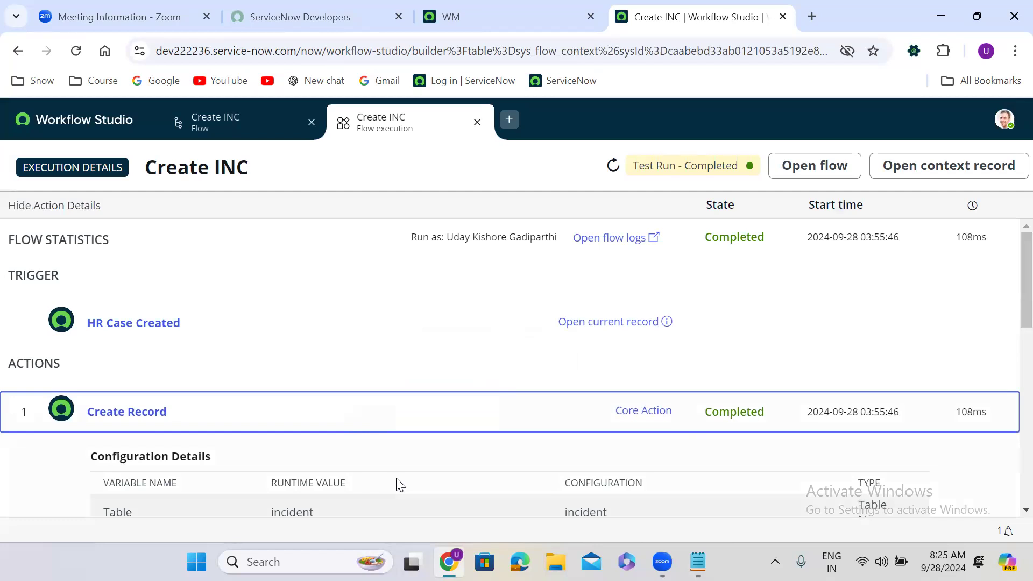
{"action": "scroll", "coordinate": [400, 484], "scroll_direction": "down", "scroll_amount": 5}
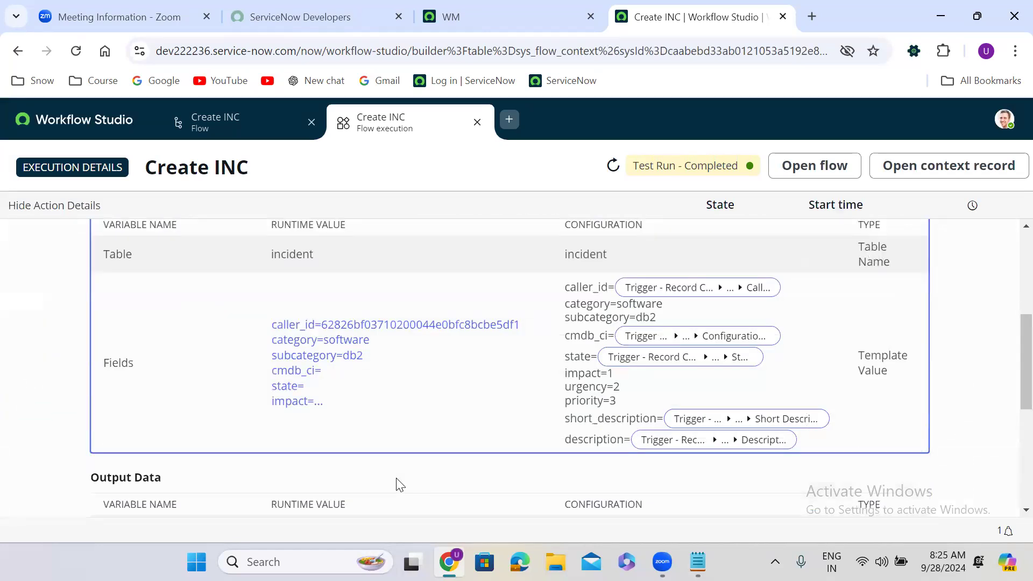
{"action": "scroll", "coordinate": [400, 484], "scroll_direction": "down", "scroll_amount": 5}
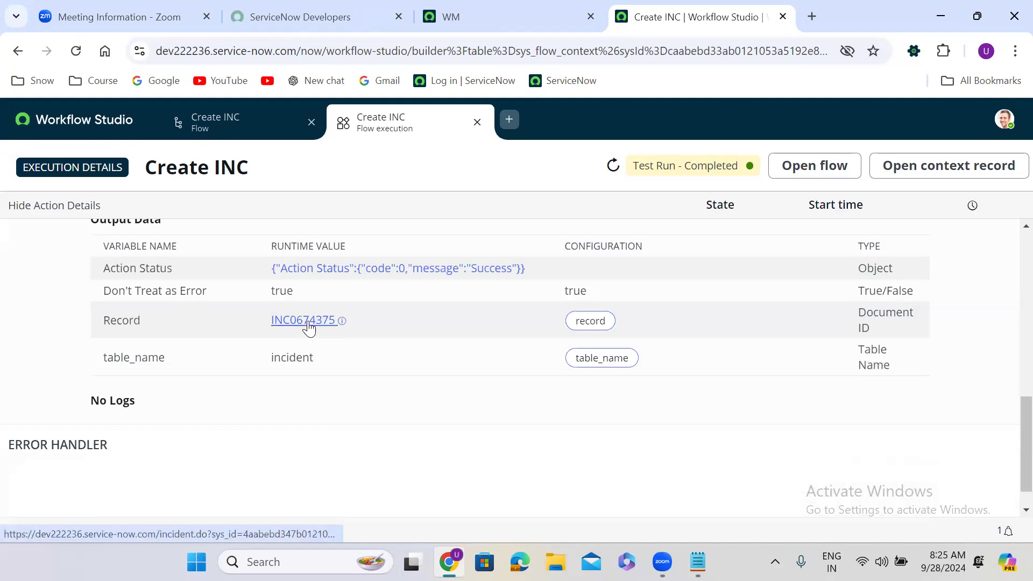
{"action": "mouse_move", "coordinate": [309, 327]}
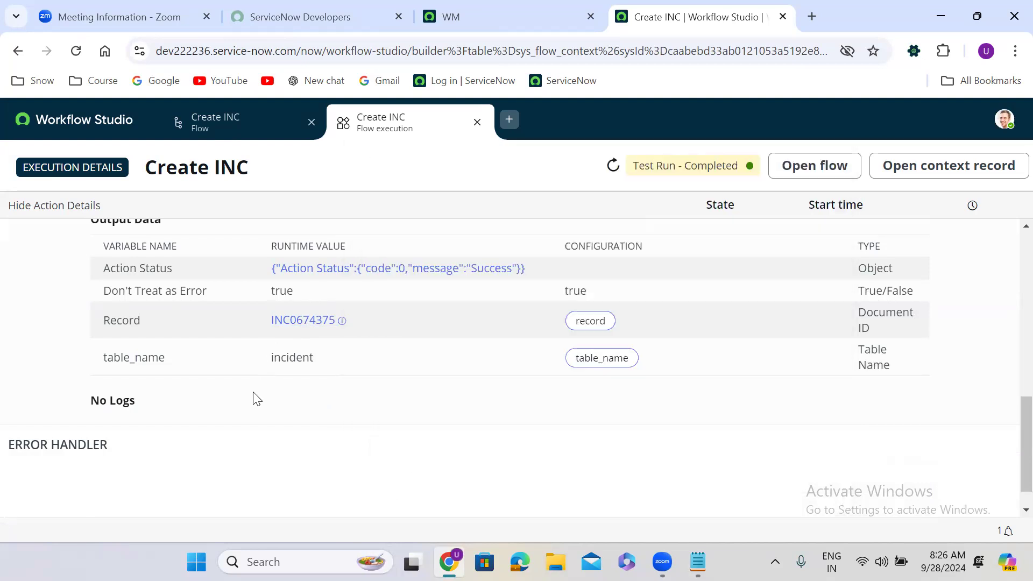
- Switch to the WM browser tab and open the Incident table's list with incident.LIST
{"action": "left_click", "coordinate": [495, 8]}
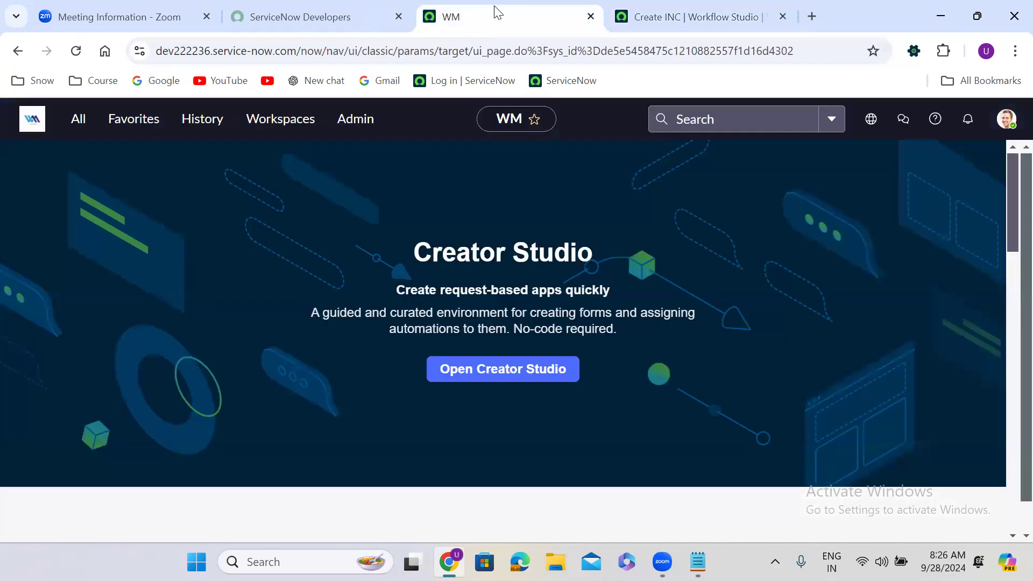
{"action": "left_click", "coordinate": [75, 124]}
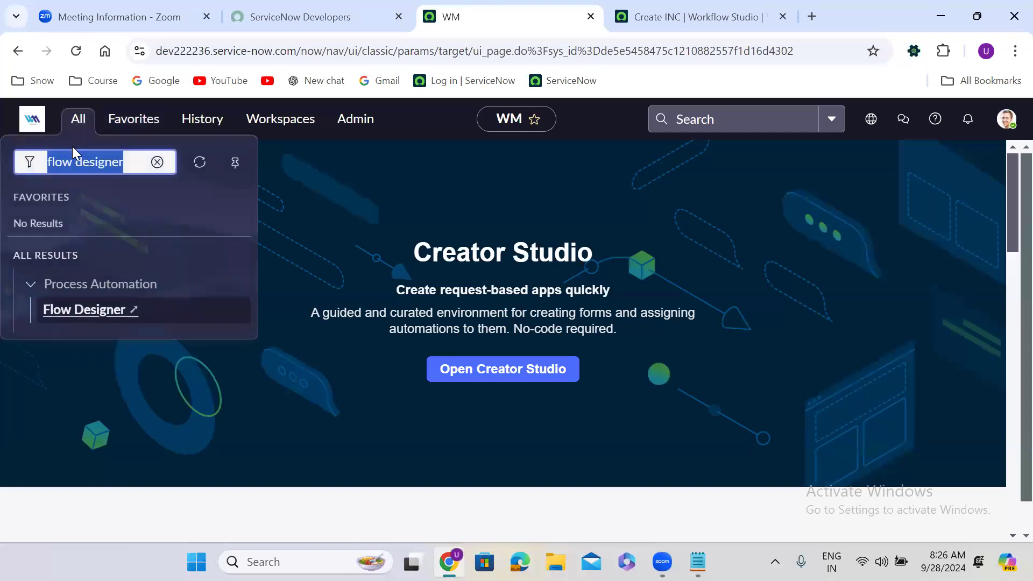
{"action": "type", "text": "inc"}
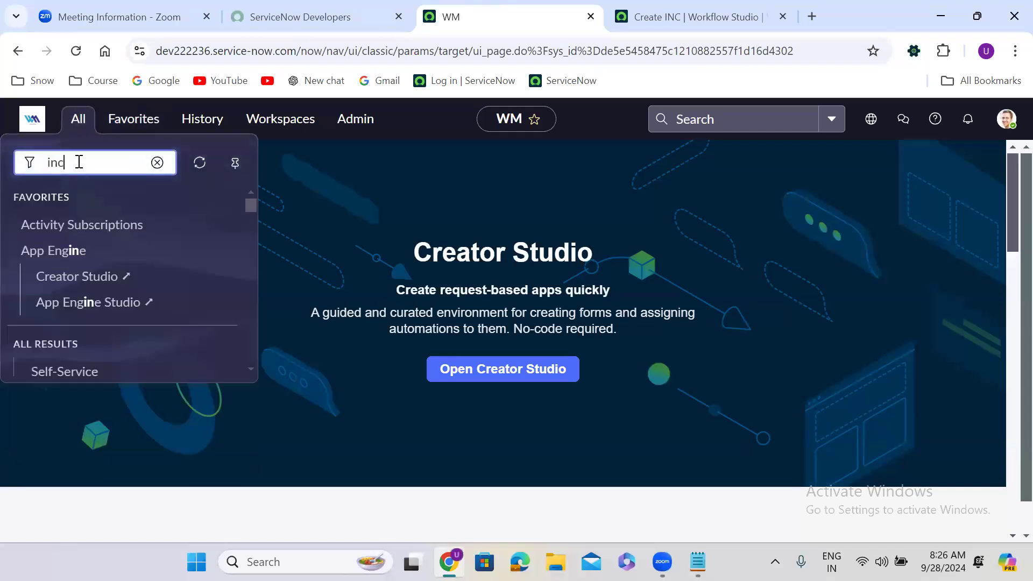
{"action": "type", "text": "ident.LIST"}
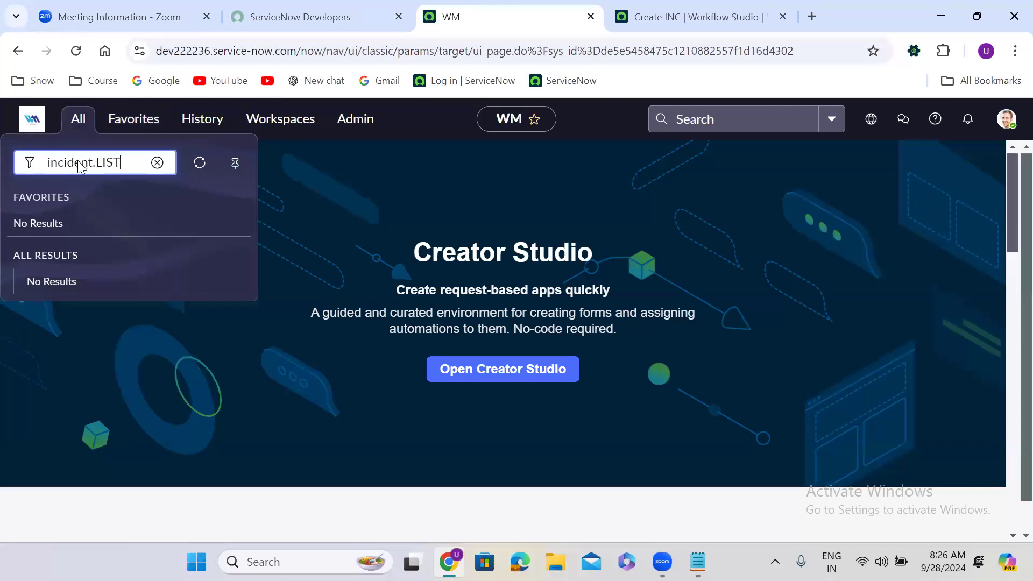
{"action": "key", "text": "Return"}
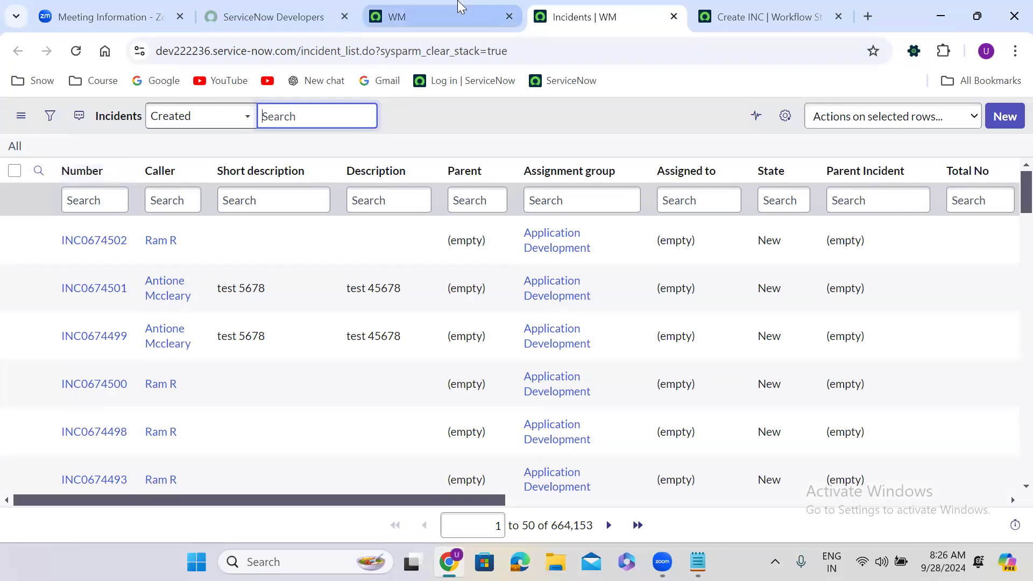
- Switch to the WM browser tab and open the navigator listing all applications
{"action": "left_click", "coordinate": [428, 7]}
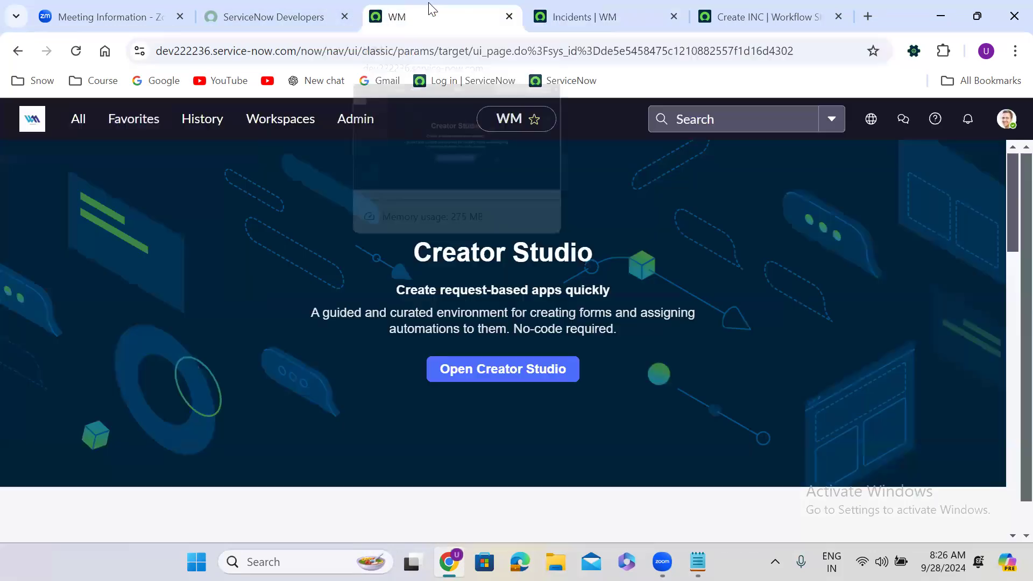
{"action": "left_click", "coordinate": [79, 122]}
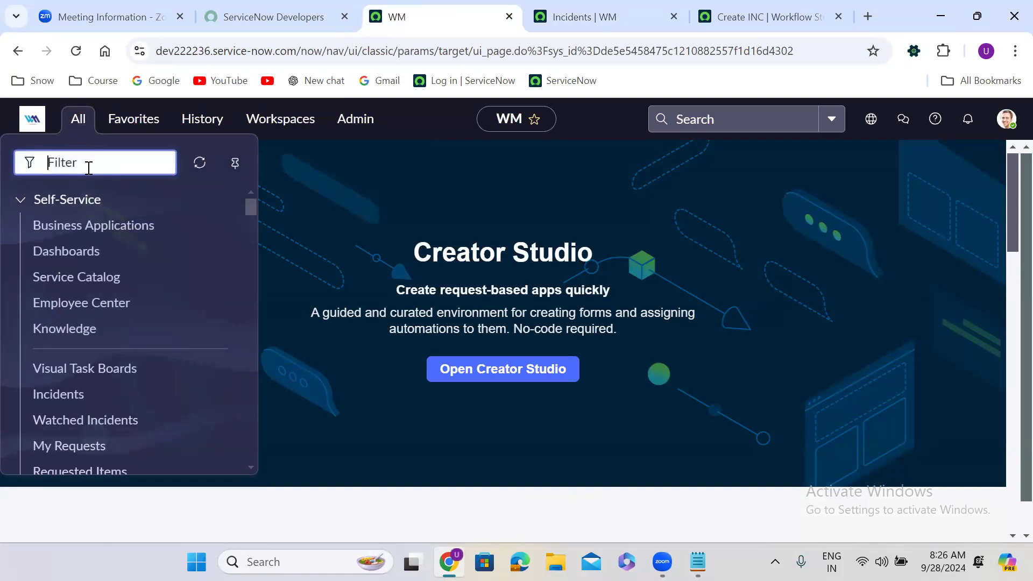
{"action": "type", "text": "incident"}
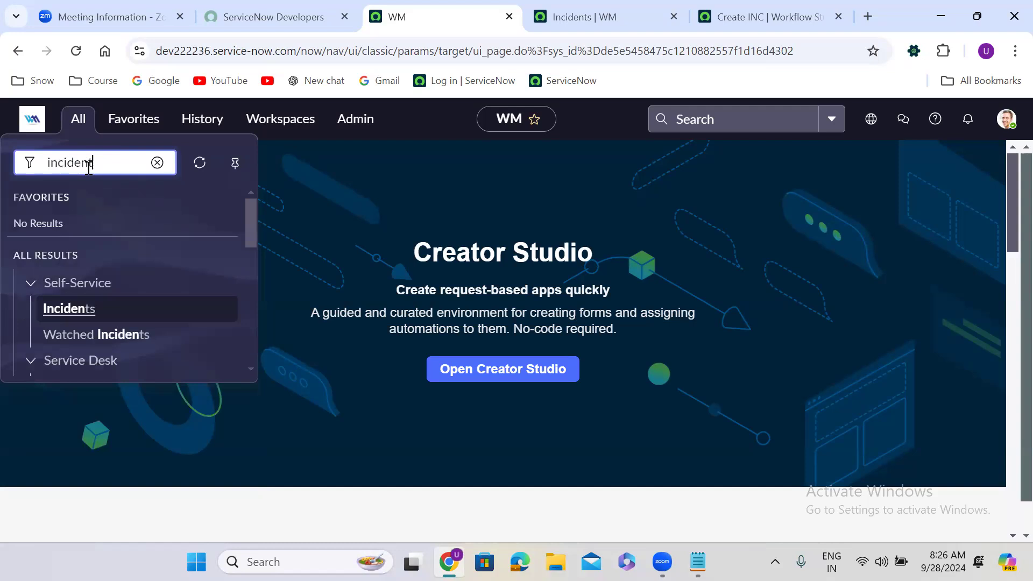
{"action": "key", "text": "BackSpace"}
{"action": "key", "text": "BackSpace"}
{"action": "key", "text": "BackSpace"}
{"action": "key", "text": "BackSpace"}
{"action": "key", "text": "BackSpace"}
{"action": "key", "text": "BackSpace"}
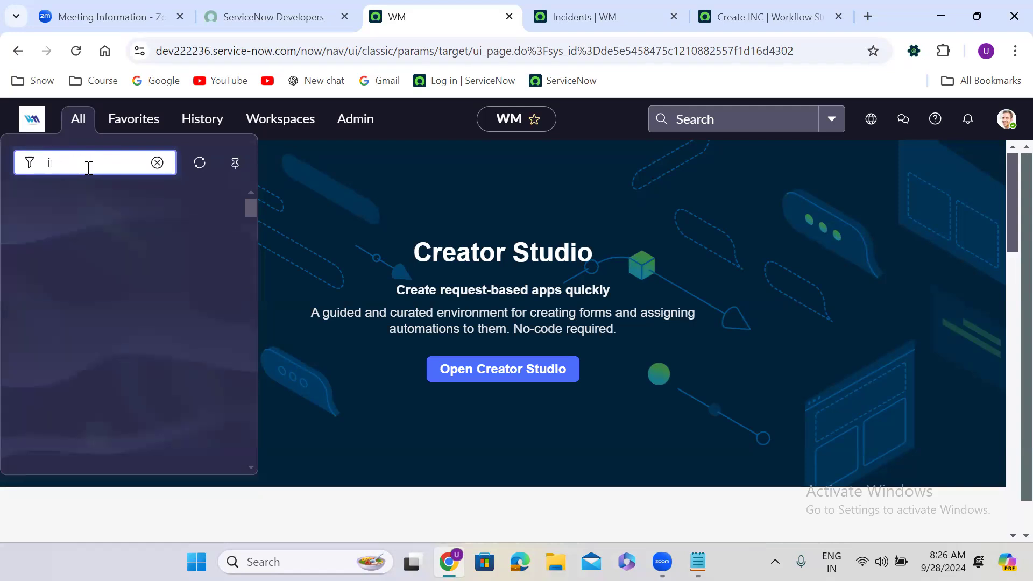
{"action": "key", "text": "BackSpace"}
- Filter the navigator for "hr case" and open a new HR Case record form
{"action": "type", "text": "hr d"}
{"action": "key", "text": "BackSpace"}
{"action": "type", "text": "case"}
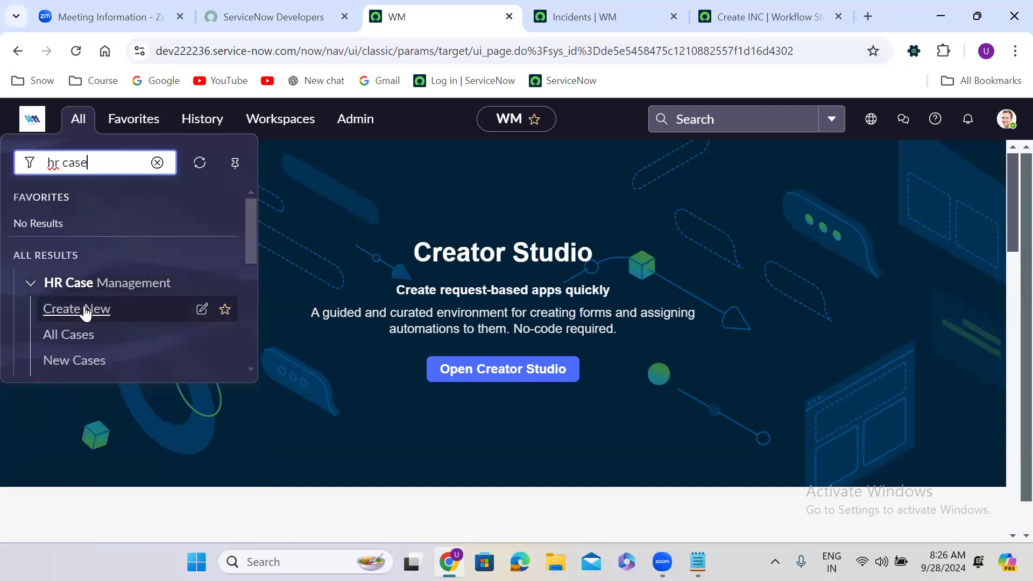
{"action": "left_click", "coordinate": [85, 311]}
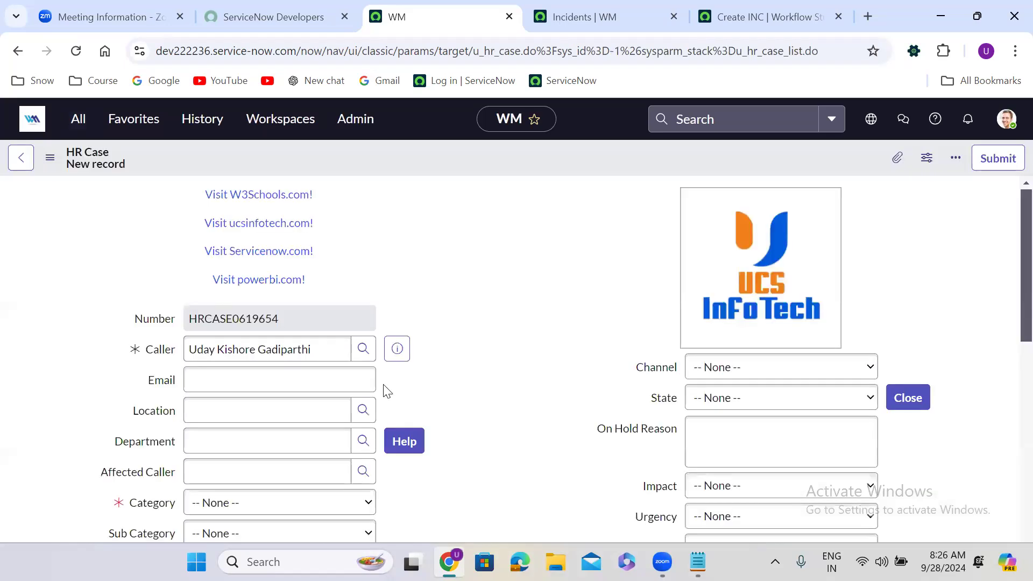
- Set the new HR Case's category to Software and its sub category to Linux
{"action": "scroll", "coordinate": [473, 328], "scroll_direction": "down", "scroll_amount": 4}
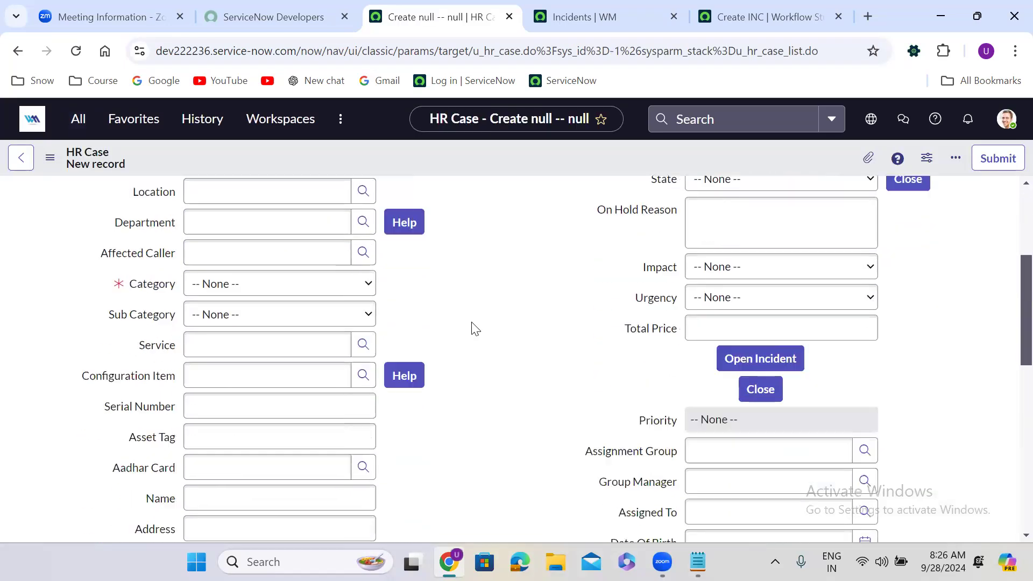
{"action": "left_click", "coordinate": [254, 282]}
{"action": "left_click", "coordinate": [242, 321]}
{"action": "left_click", "coordinate": [261, 315]}
{"action": "left_click", "coordinate": [249, 368]}
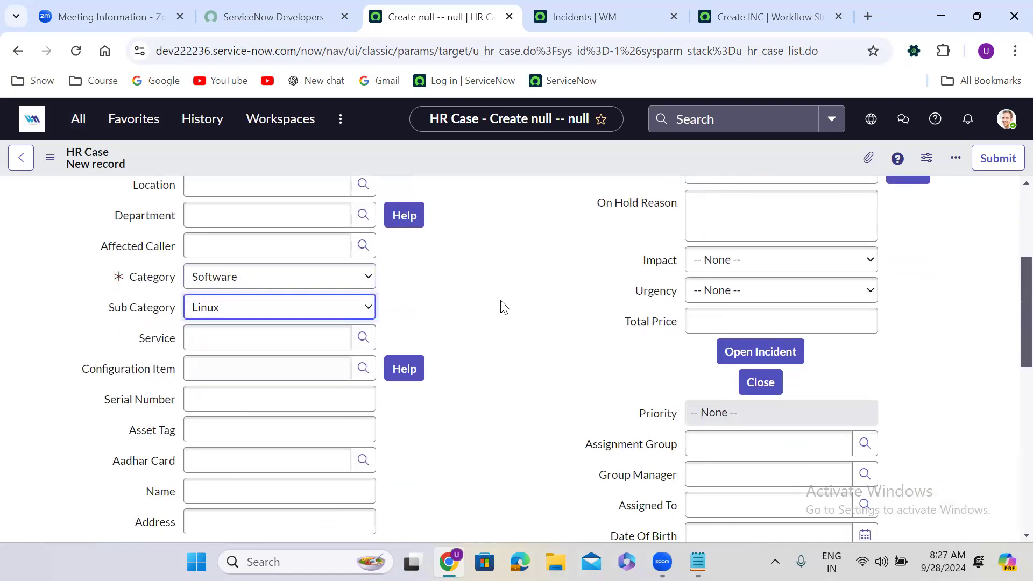
- Set the HR Case's configuration item to *ASSET-IBM from the recent selections
{"action": "scroll", "coordinate": [502, 306], "scroll_direction": "down", "scroll_amount": 1}
{"action": "scroll", "coordinate": [503, 307], "scroll_direction": "down", "scroll_amount": 1}
{"action": "left_click", "coordinate": [298, 275]}
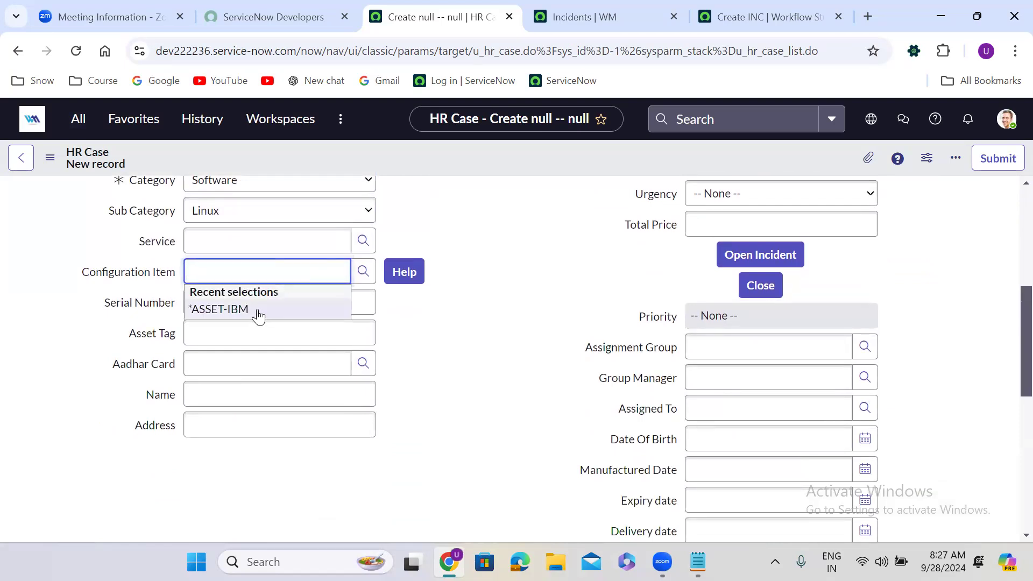
{"action": "left_click", "coordinate": [258, 308]}
{"action": "left_click", "coordinate": [584, 309]}
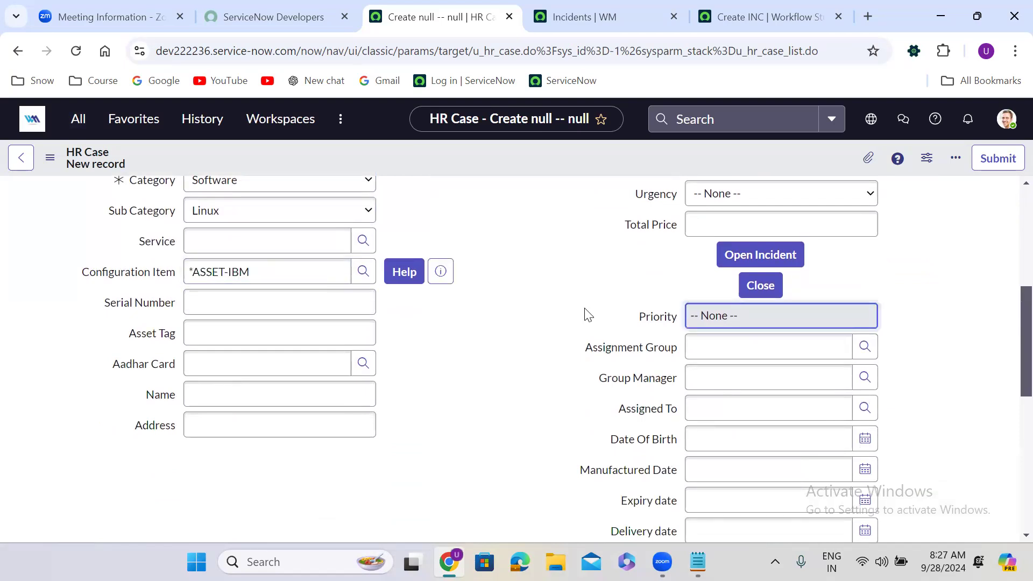
{"action": "left_click", "coordinate": [502, 268]}
- Set both the impact and the urgency of the HR Case to High
{"action": "scroll", "coordinate": [503, 269], "scroll_direction": "up", "scroll_amount": 3}
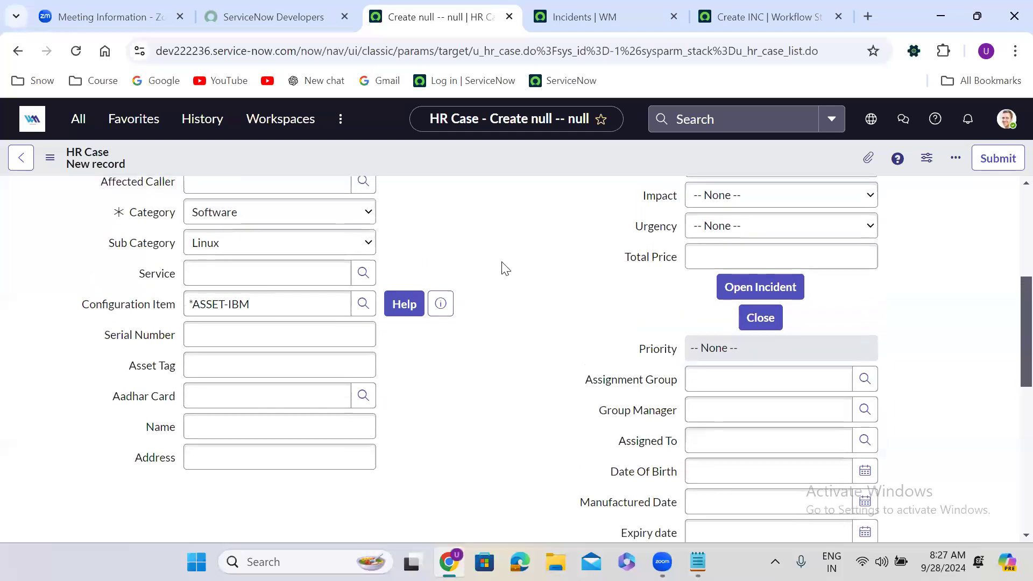
{"action": "left_click", "coordinate": [758, 324]}
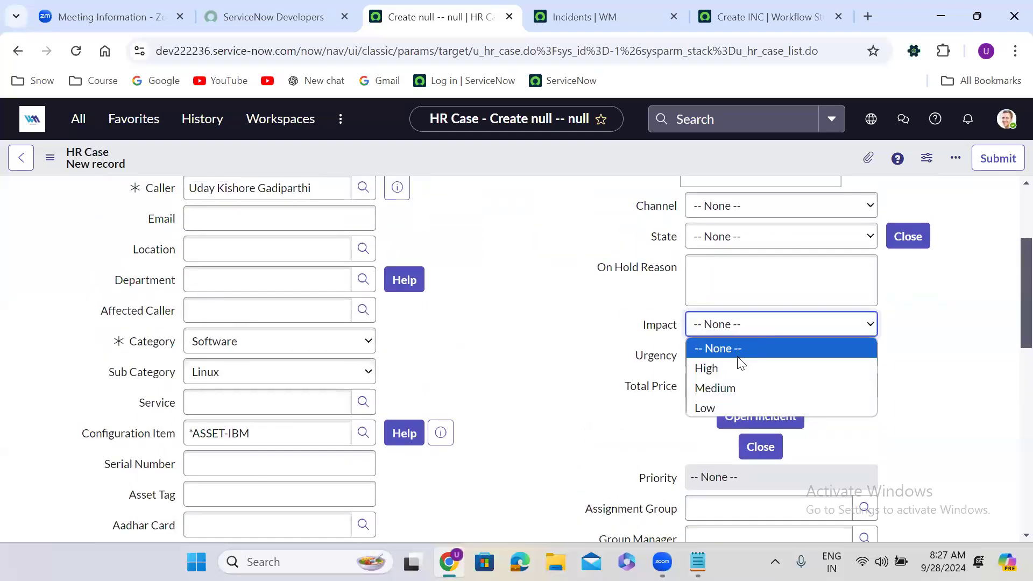
{"action": "left_click", "coordinate": [737, 368]}
{"action": "left_click", "coordinate": [737, 355]}
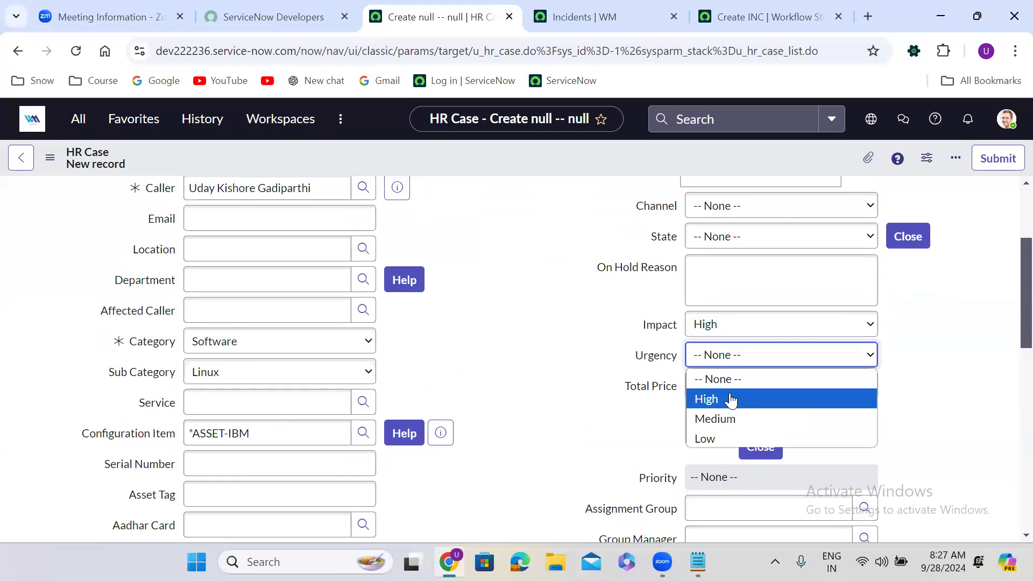
{"action": "left_click", "coordinate": [730, 397]}
{"action": "left_click", "coordinate": [737, 211]}
{"action": "left_click", "coordinate": [726, 245]}
{"action": "left_click", "coordinate": [727, 246]}
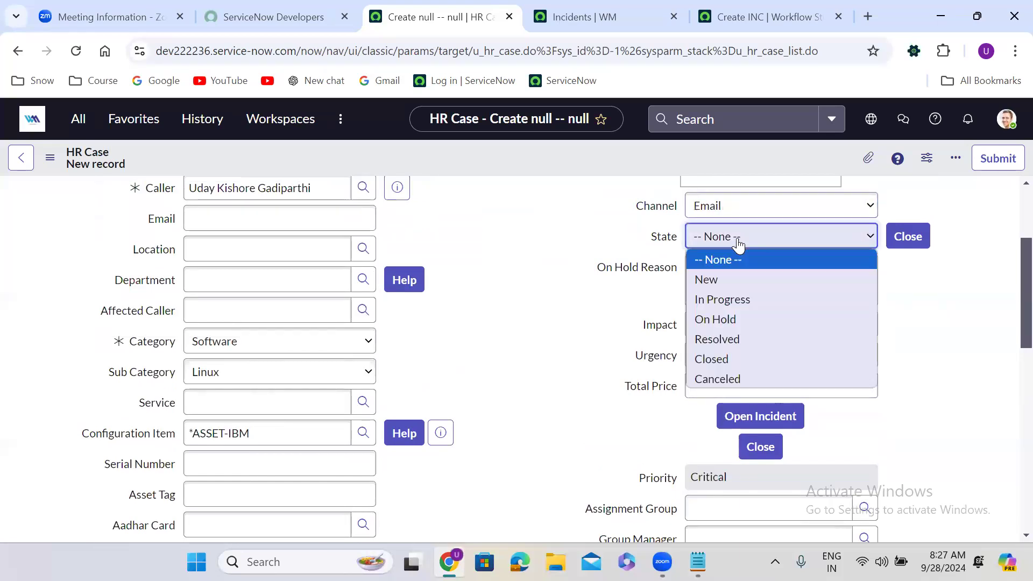
{"action": "left_click", "coordinate": [726, 279]}
- Enter "test record" as both the short description and the description of the HR Case
{"action": "scroll", "coordinate": [464, 438], "scroll_direction": "down", "scroll_amount": 5}
{"action": "left_click", "coordinate": [306, 434]}
{"action": "type", "text": "test "}
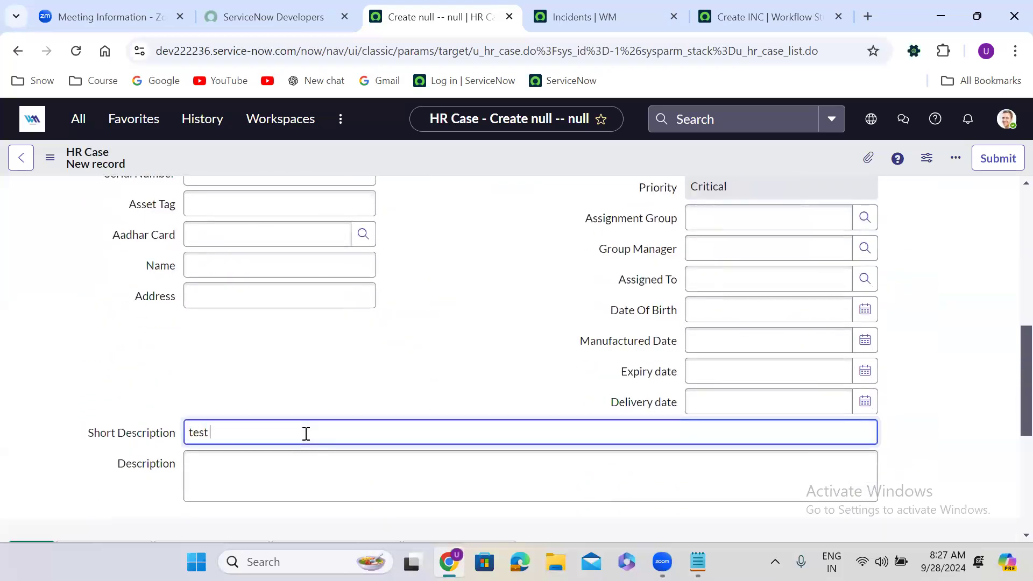
{"action": "type", "text": "record"}
{"action": "left_click", "coordinate": [255, 467]}
{"action": "type", "text": "test "}
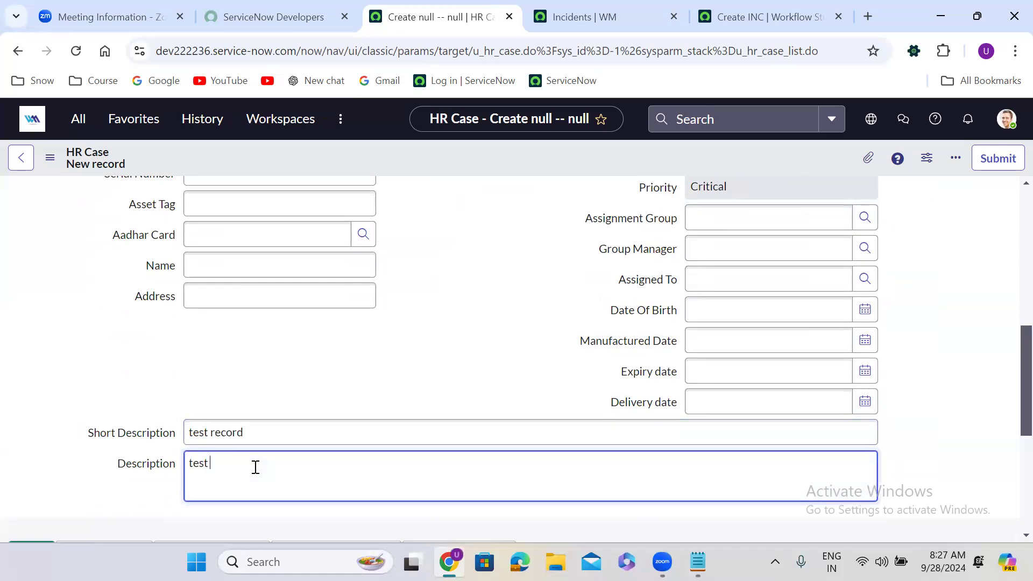
{"action": "type", "text": "record"}
- Switch to the Create INC flow in Workflow Studio, close its Test flow dialog and activate the flow
{"action": "left_click", "coordinate": [721, 11]}
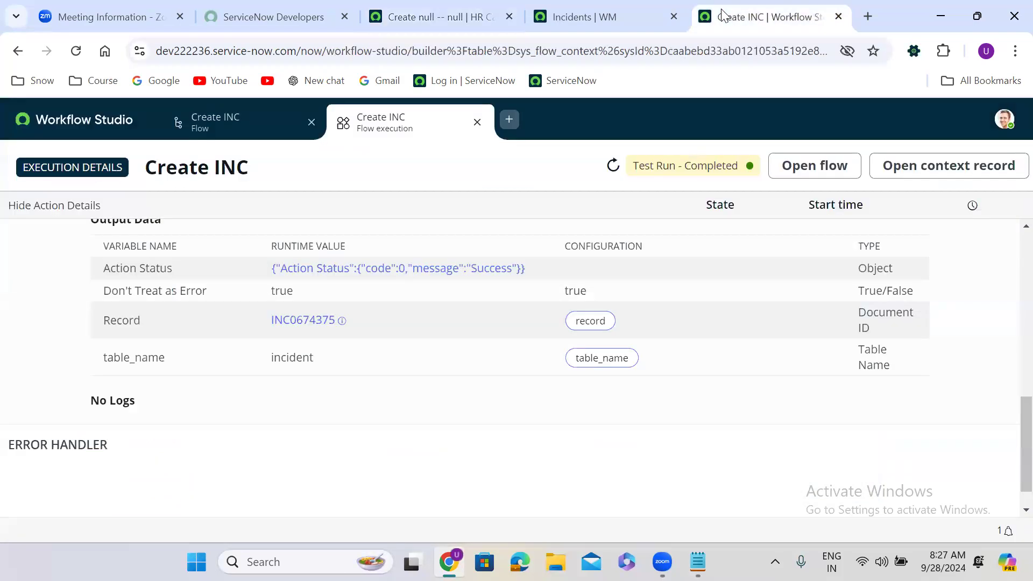
{"action": "left_click", "coordinate": [202, 127]}
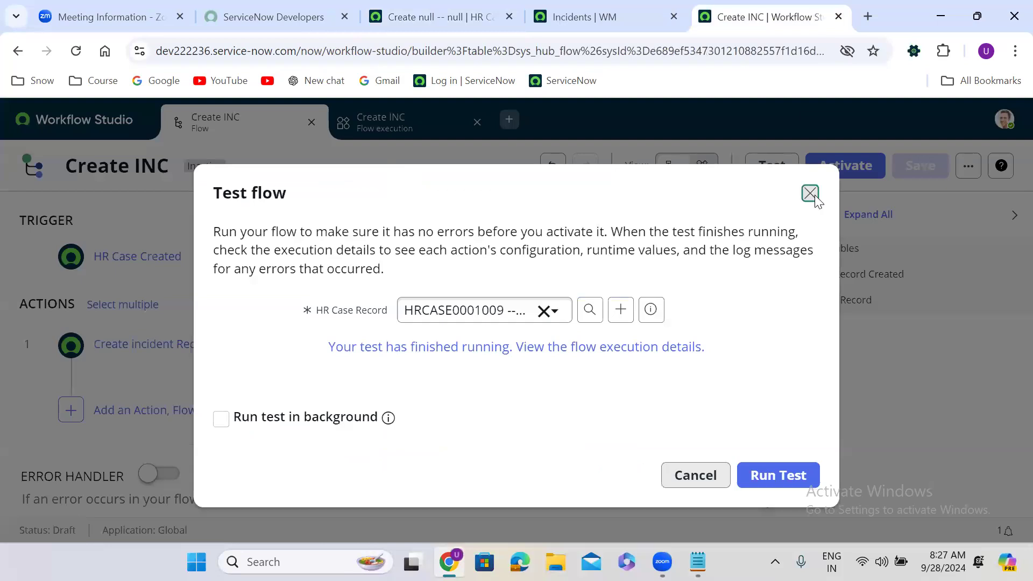
{"action": "left_click", "coordinate": [811, 193]}
{"action": "left_click", "coordinate": [843, 171]}
{"action": "left_click", "coordinate": [688, 331]}
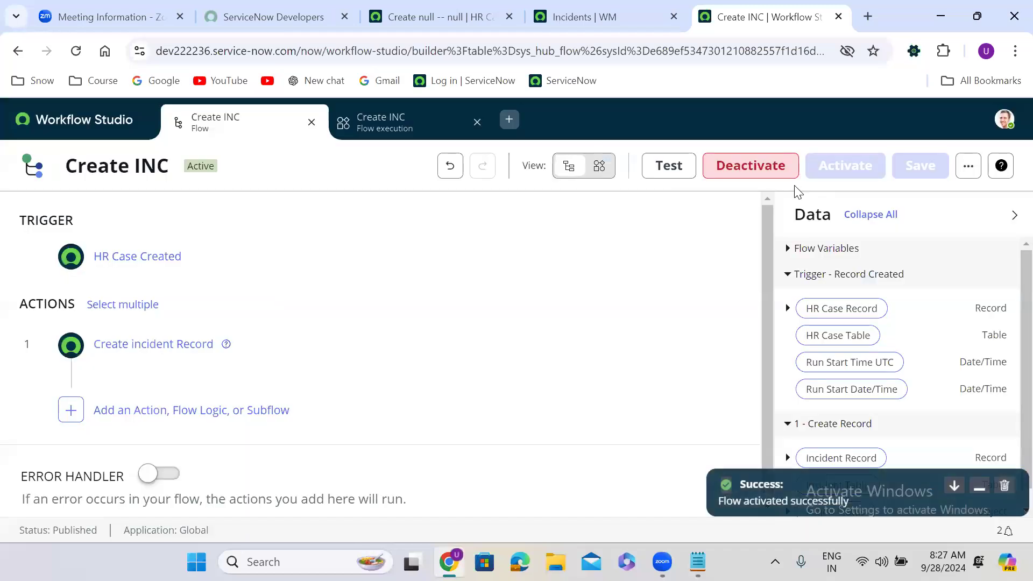
- Return to the new HR Case form and save the record
{"action": "left_click", "coordinate": [438, 17]}
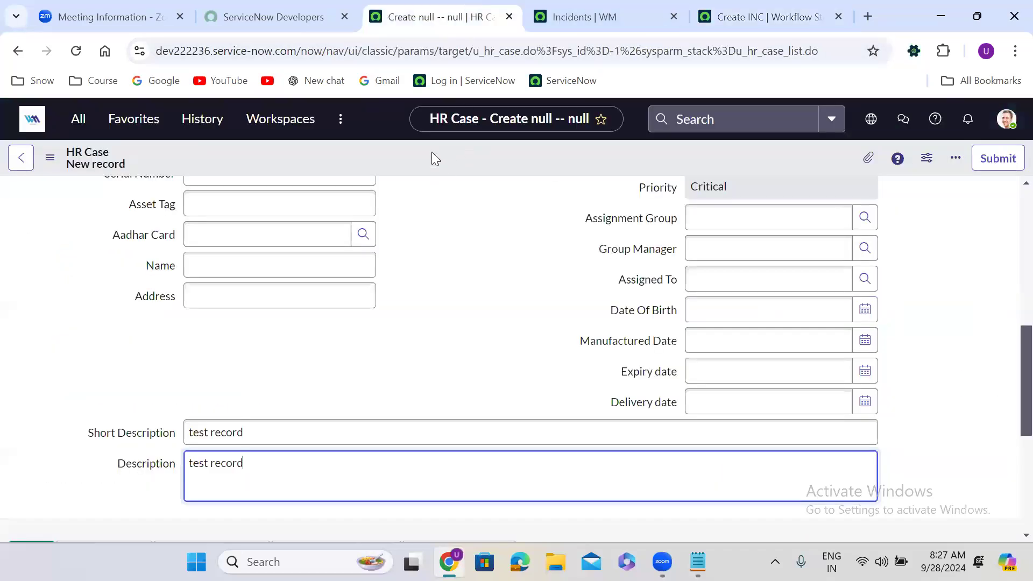
{"action": "right_click", "coordinate": [432, 151]}
{"action": "left_click", "coordinate": [470, 164]}
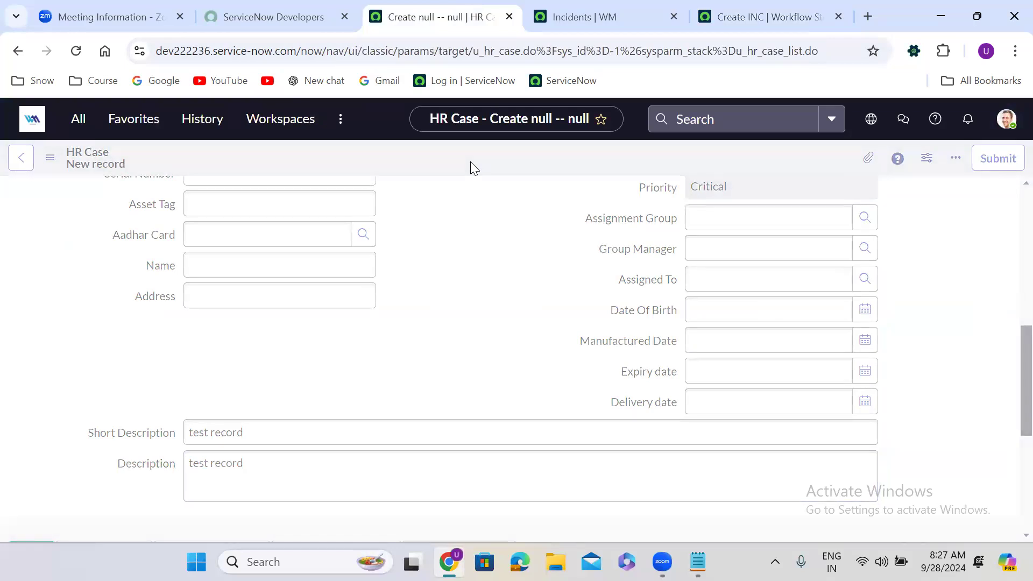
- Refresh the Incidents list and examine the newest records' caller, short description, description, updated and opened columns
{"action": "left_click", "coordinate": [587, 7]}
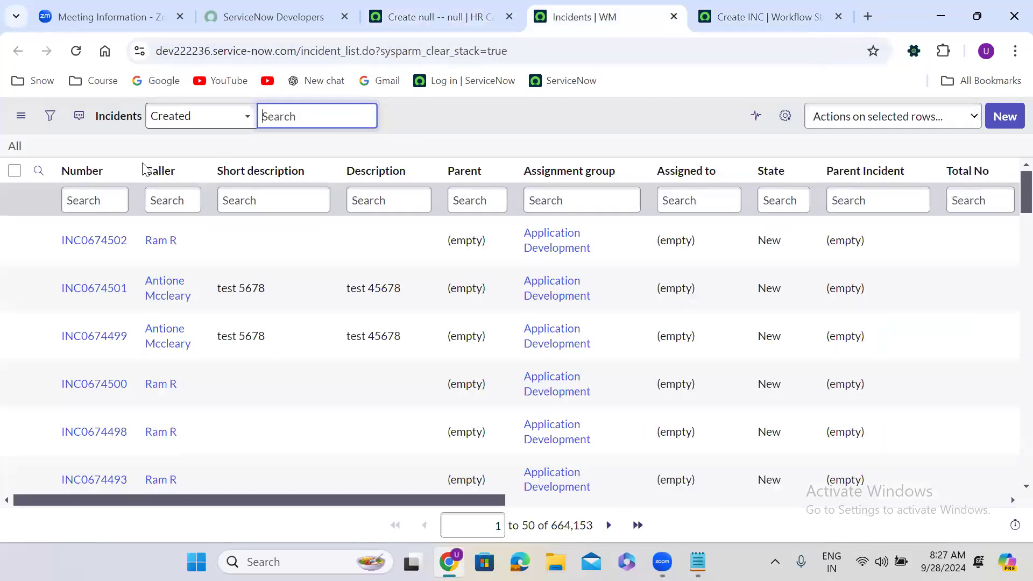
{"action": "left_click", "coordinate": [14, 149]}
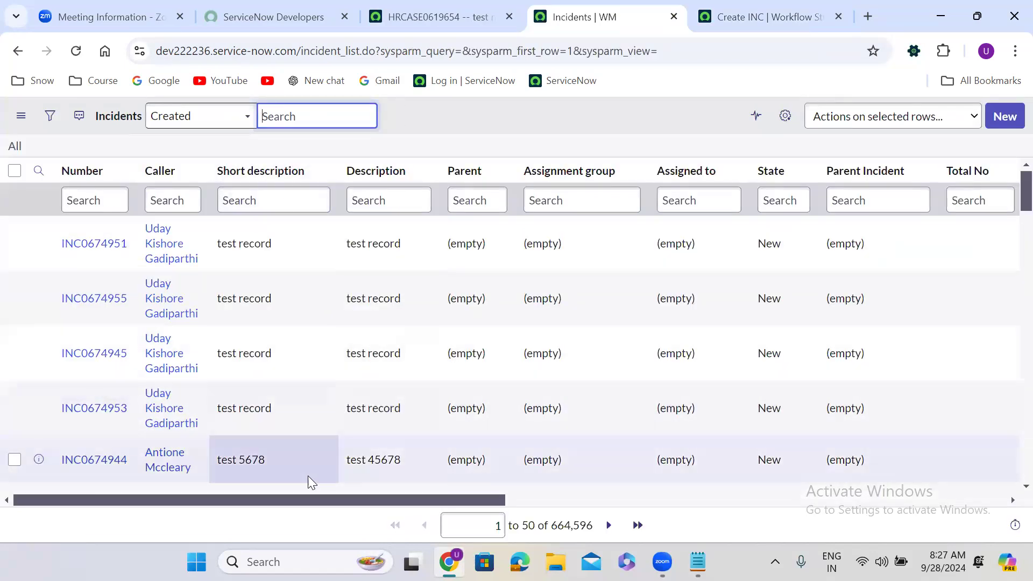
{"action": "left_click_drag", "start_coordinate": [232, 507], "coordinate": [470, 498]}
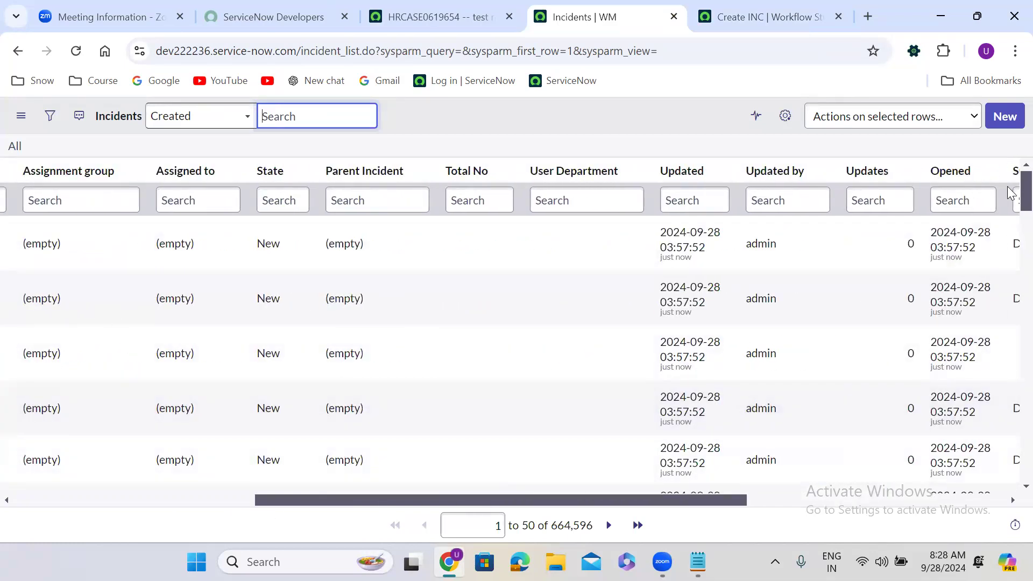
{"action": "scroll", "coordinate": [1011, 249], "scroll_direction": "down", "scroll_amount": 2}
{"action": "scroll", "coordinate": [1011, 249], "scroll_direction": "down", "scroll_amount": 5}
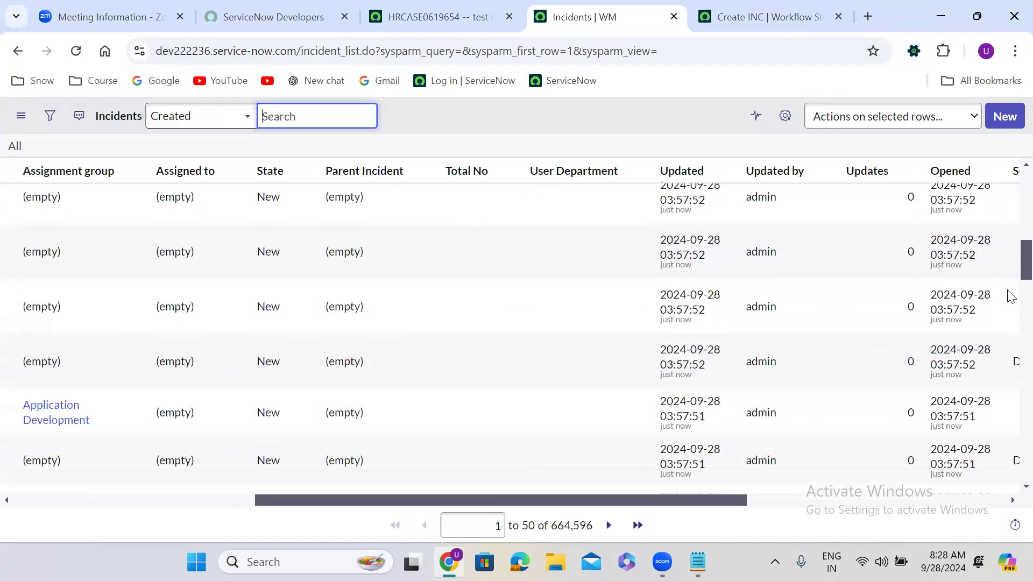
{"action": "left_click_drag", "start_coordinate": [472, 498], "coordinate": [129, 509]}
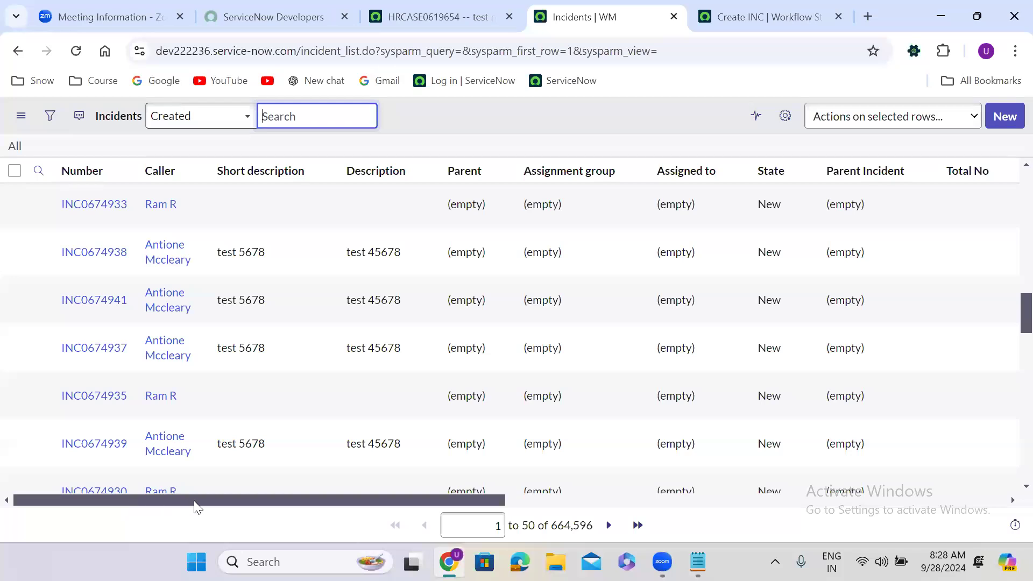
{"action": "left_click_drag", "start_coordinate": [1008, 329], "coordinate": [1011, 190]}
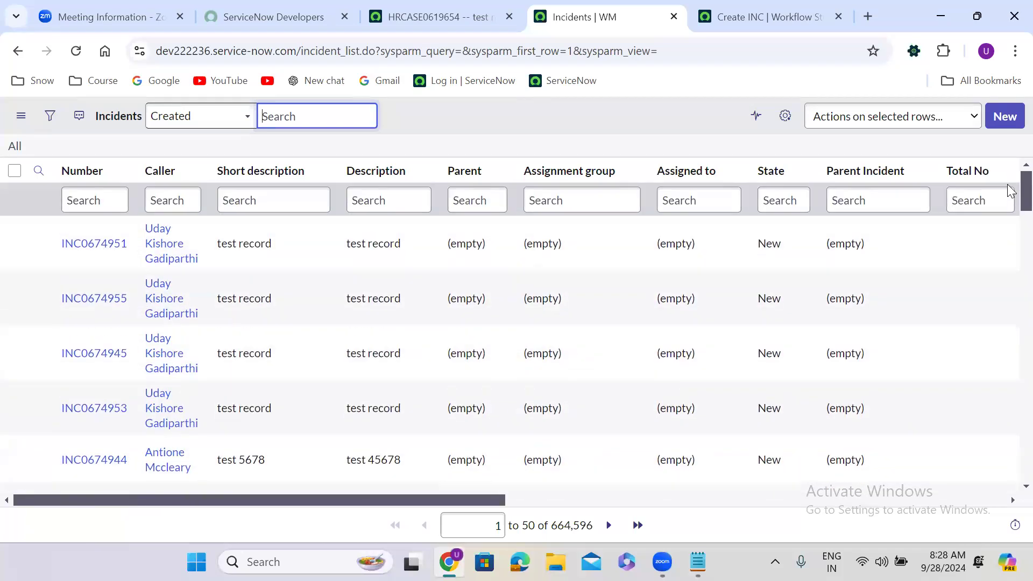
- Open the Create INC flow's executions in Workflow Studio and reload the page
{"action": "left_click", "coordinate": [770, 16]}
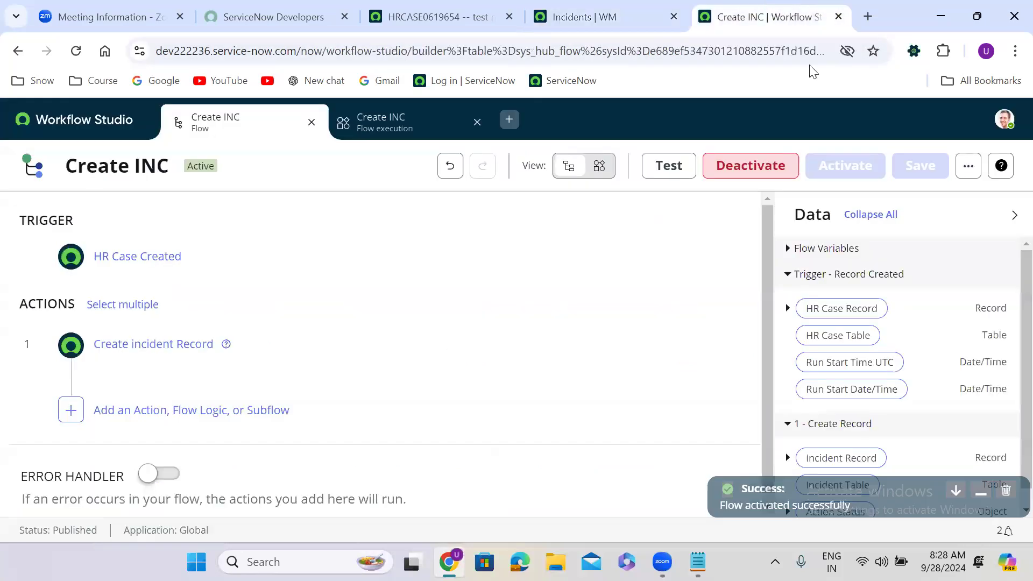
{"action": "left_click", "coordinate": [968, 166]}
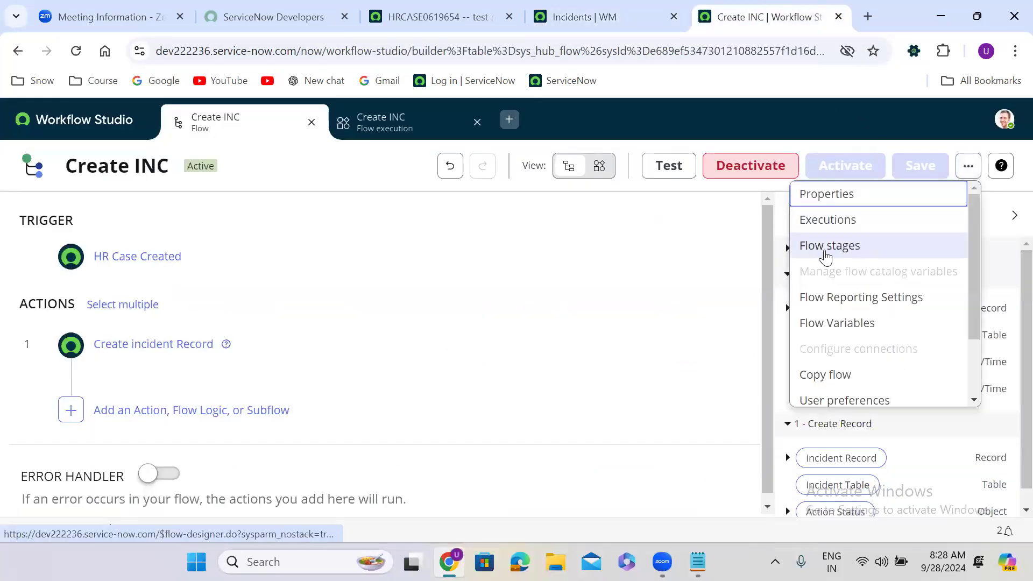
{"action": "left_click", "coordinate": [823, 222]}
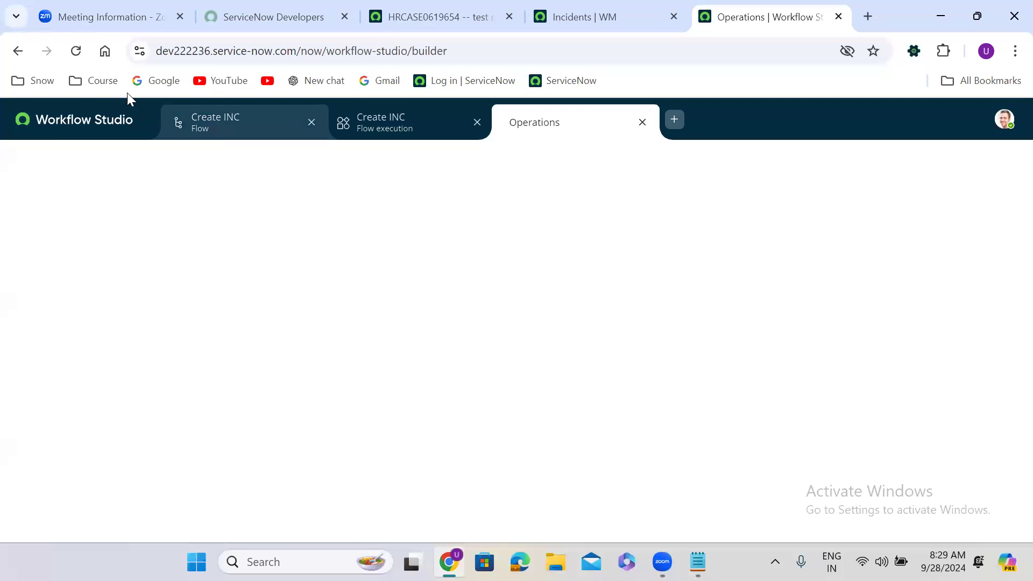
{"action": "left_click", "coordinate": [74, 53]}
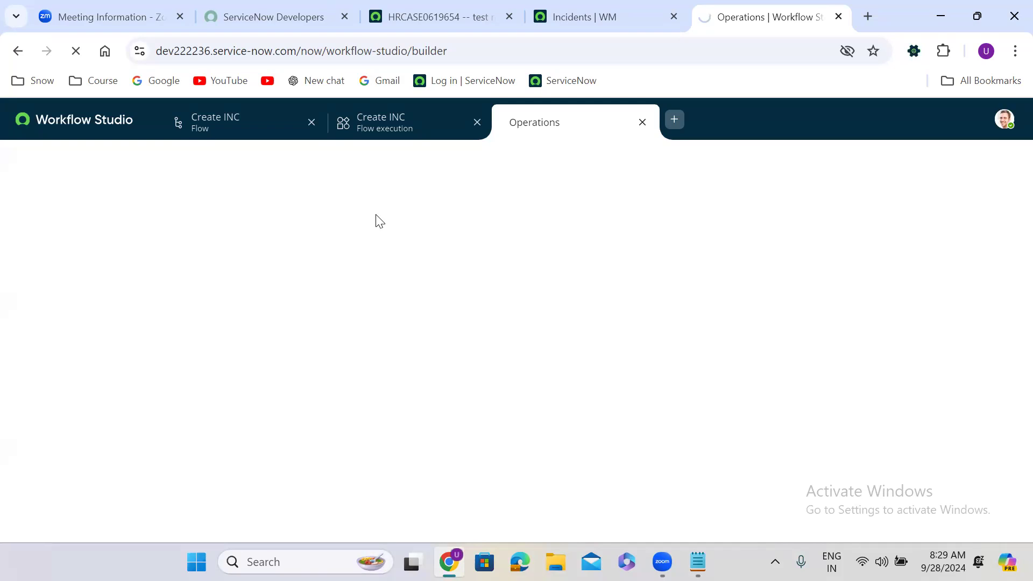
- Refresh the Incidents list, check whether Workflow Studio has loaded, and return to the list to review the newest incidents
{"action": "left_click", "coordinate": [584, 11]}
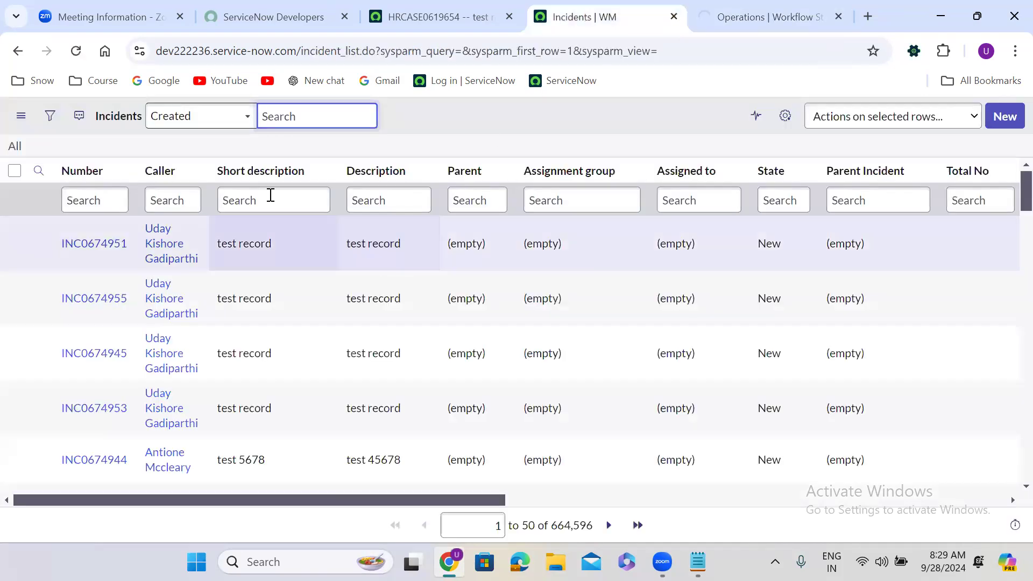
{"action": "left_click", "coordinate": [14, 148]}
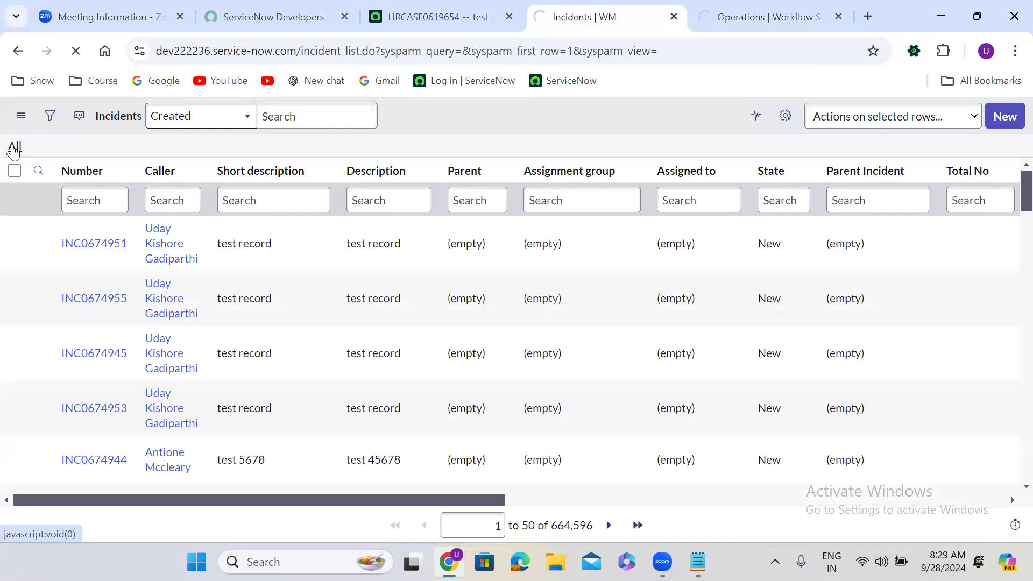
{"action": "left_click", "coordinate": [733, 6]}
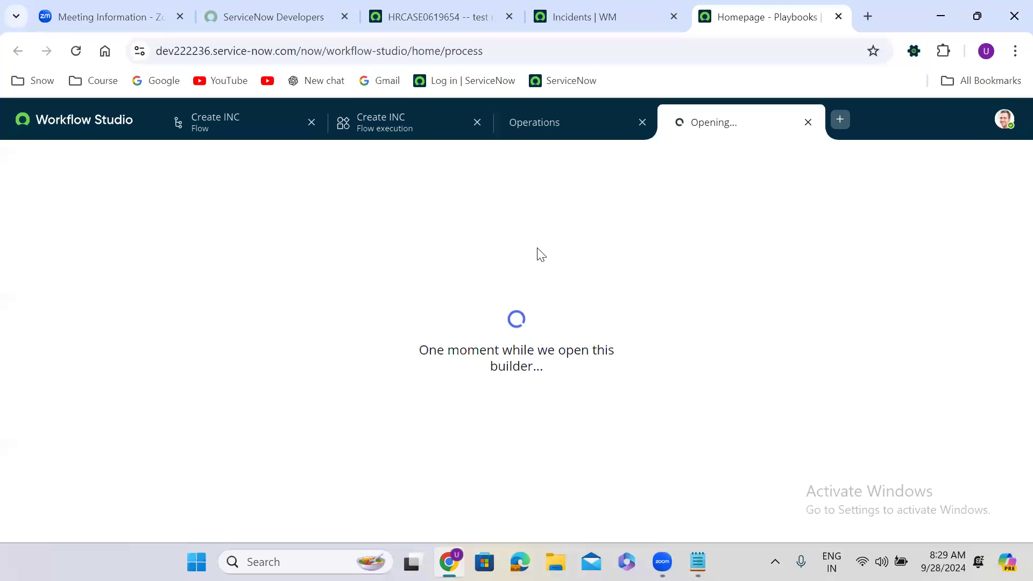
{"action": "left_click", "coordinate": [579, 7]}
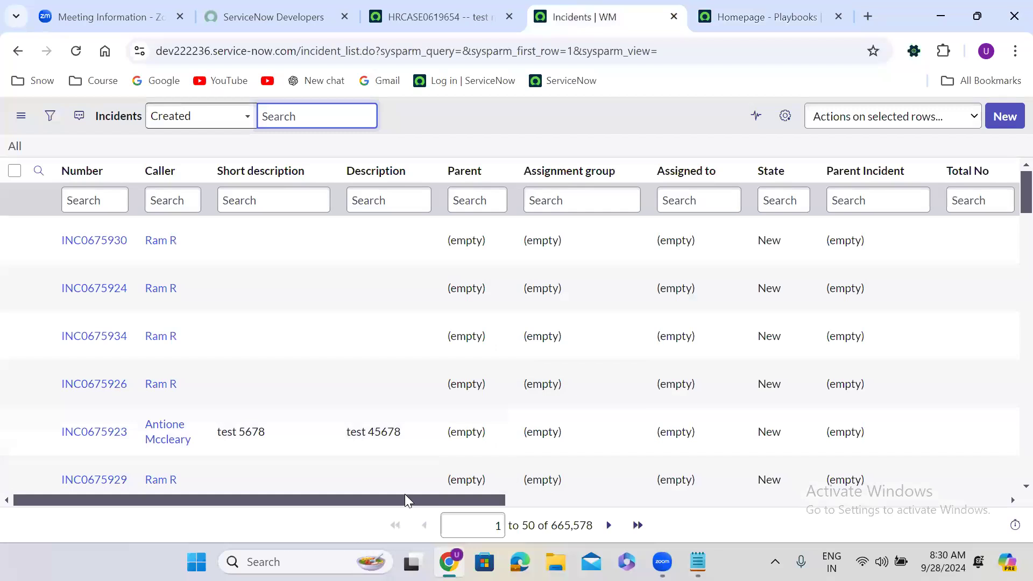
- Open the first listed incident in a new browser tab and close the still-opening builder tab in Workflow Studio
{"action": "left_click_drag", "start_coordinate": [405, 494], "coordinate": [366, 498]}
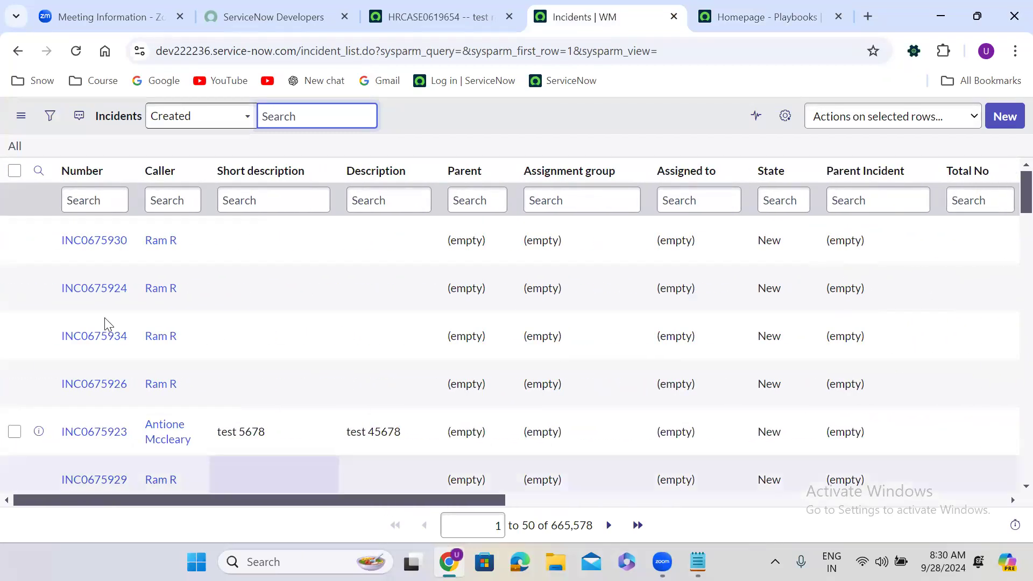
{"action": "right_click", "coordinate": [38, 240]}
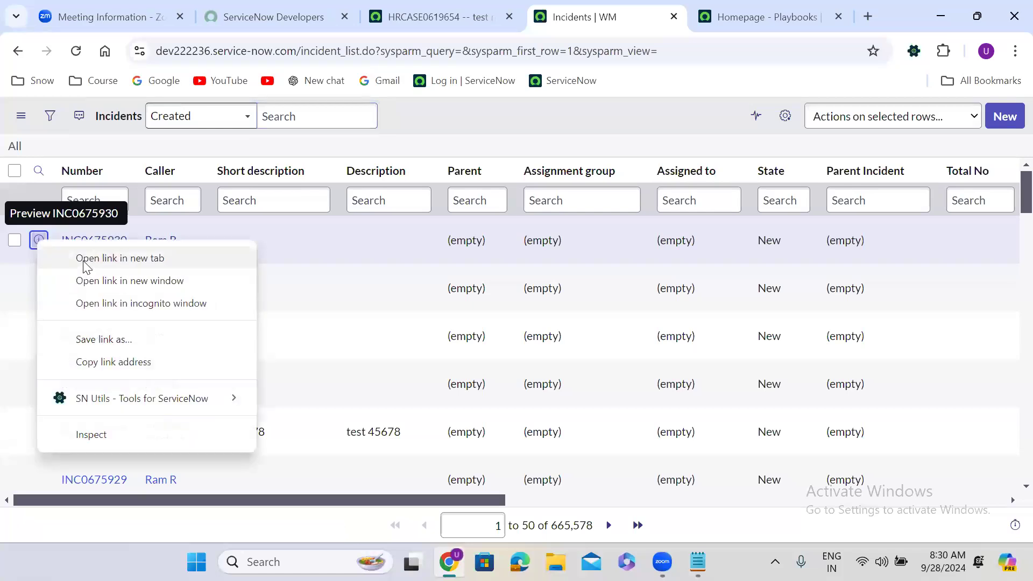
{"action": "left_click", "coordinate": [97, 257]}
{"action": "left_click", "coordinate": [663, 7]}
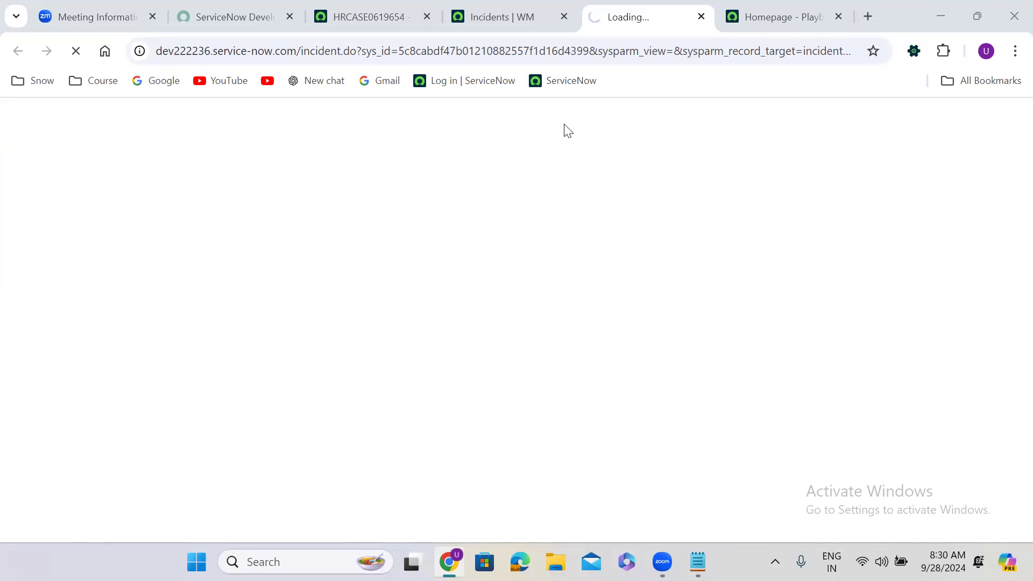
{"action": "left_click", "coordinate": [521, 7]}
{"action": "left_click", "coordinate": [613, 7]}
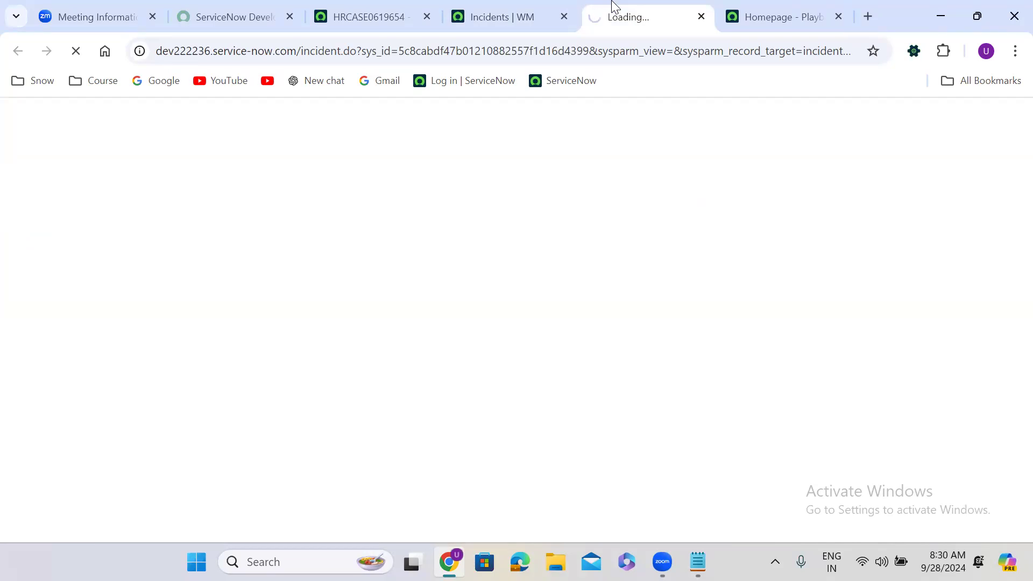
{"action": "left_click", "coordinate": [747, 8]}
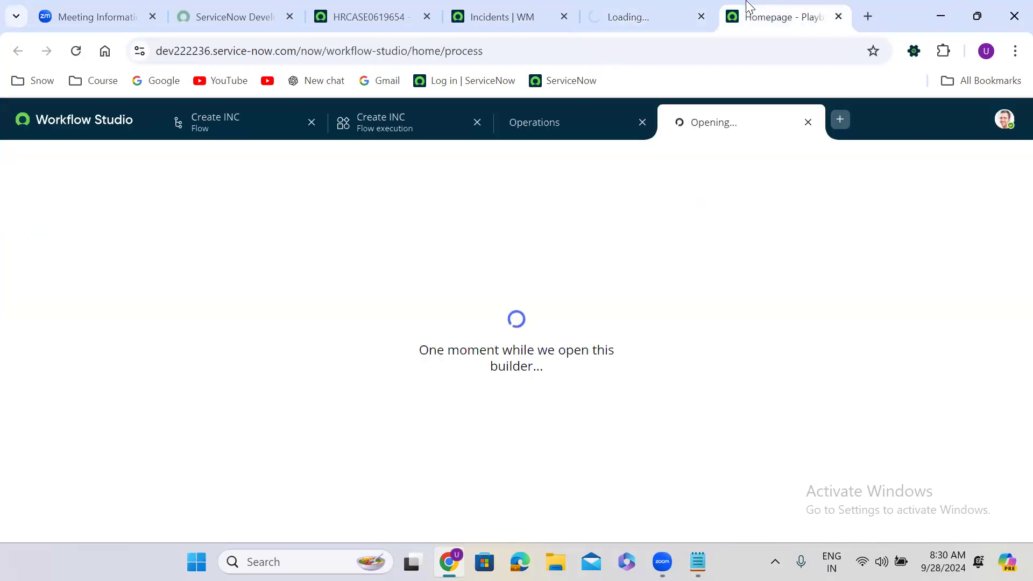
{"action": "left_click", "coordinate": [807, 122]}
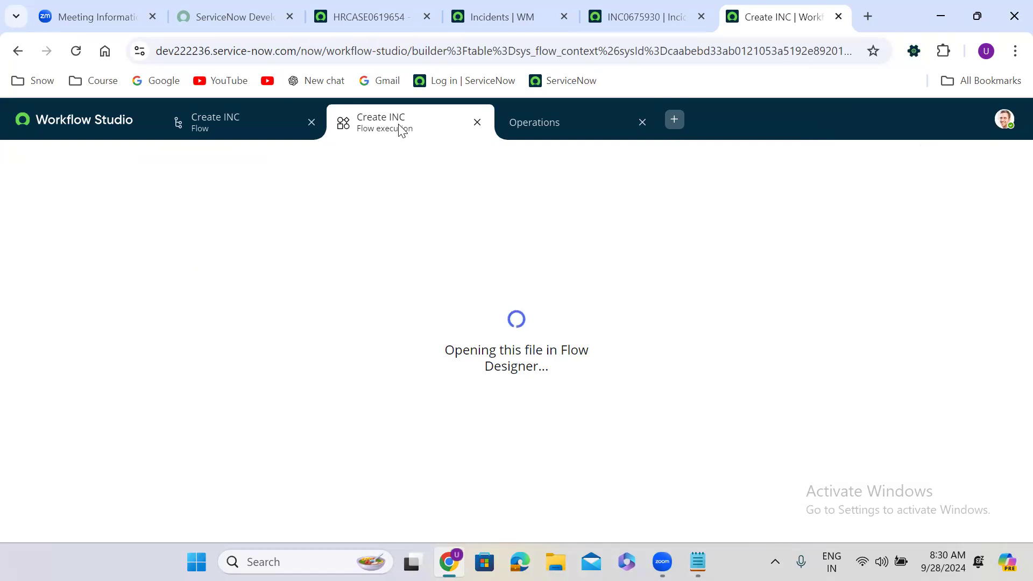
- Return to the opened incident and open the business rules configured for its table
{"action": "left_click", "coordinate": [672, 6]}
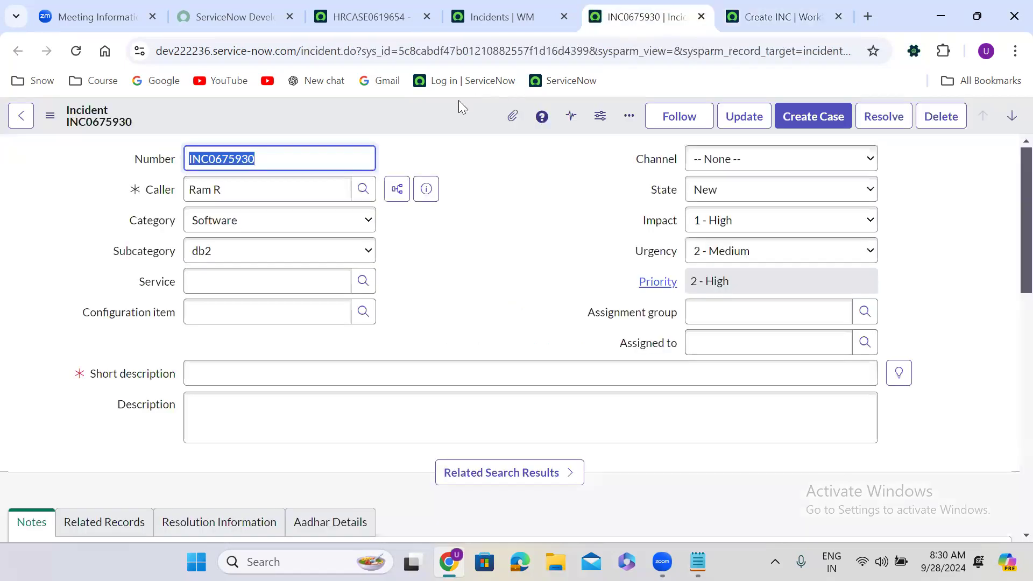
{"action": "right_click", "coordinate": [417, 110]}
{"action": "mouse_move", "coordinate": [488, 437]}
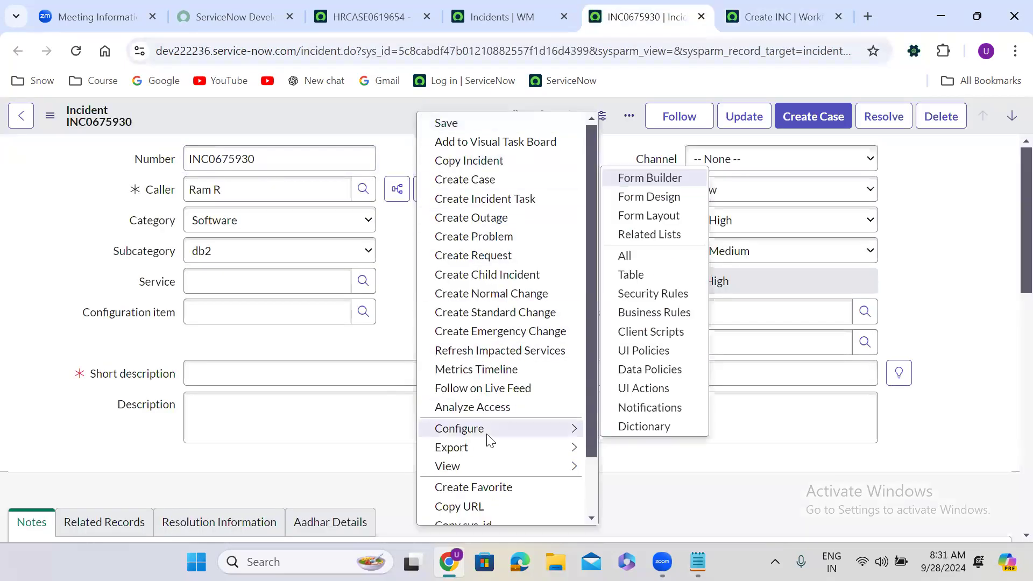
{"action": "left_click", "coordinate": [657, 313]}
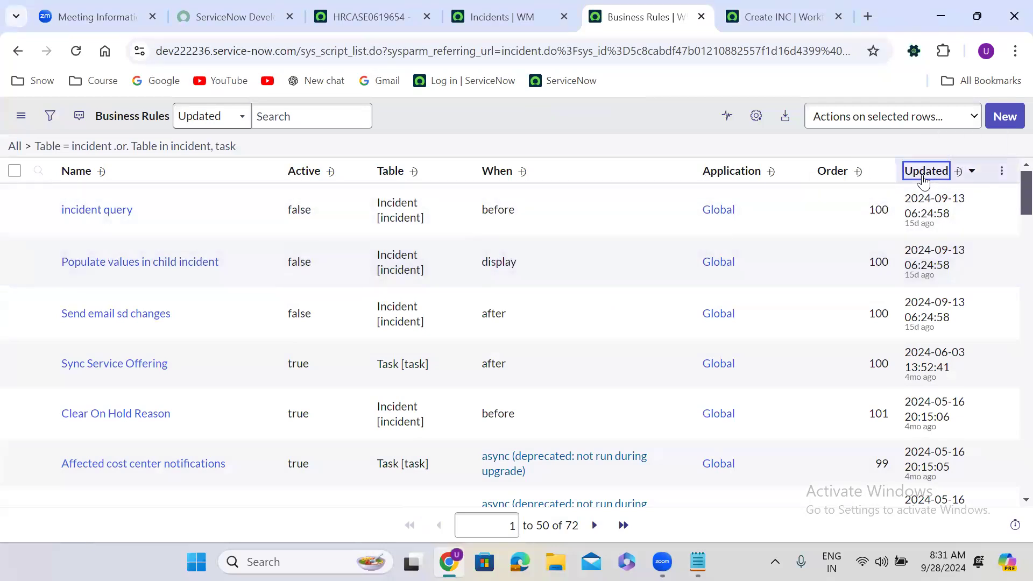
- Sort the business rules by most recently updated, examine their active state and timing, and close the list's browser tab
{"action": "left_click", "coordinate": [923, 172]}
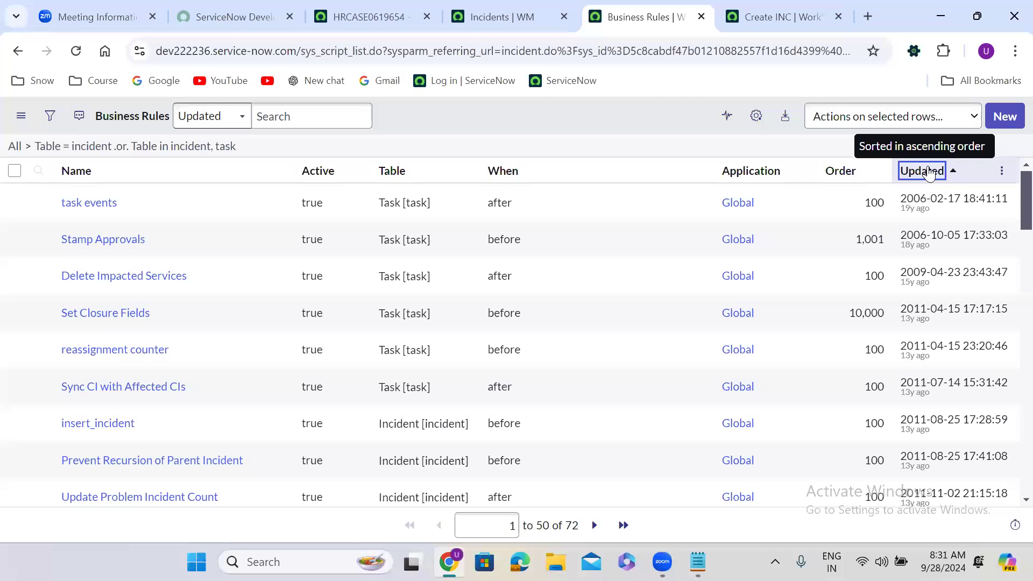
{"action": "left_click", "coordinate": [929, 172]}
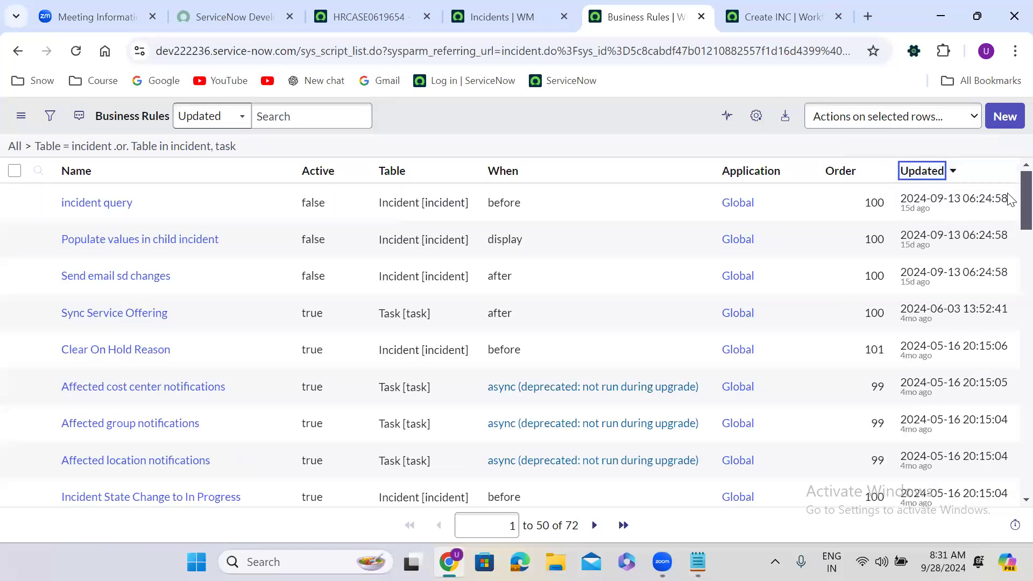
{"action": "scroll", "coordinate": [1011, 201], "scroll_direction": "down", "scroll_amount": 5}
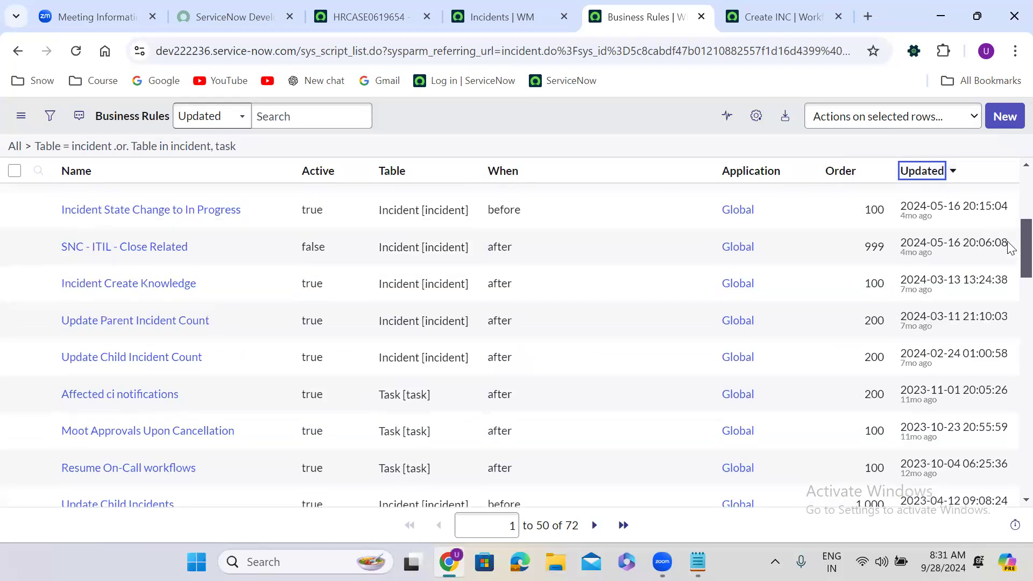
{"action": "scroll", "coordinate": [1011, 247], "scroll_direction": "down", "scroll_amount": 3}
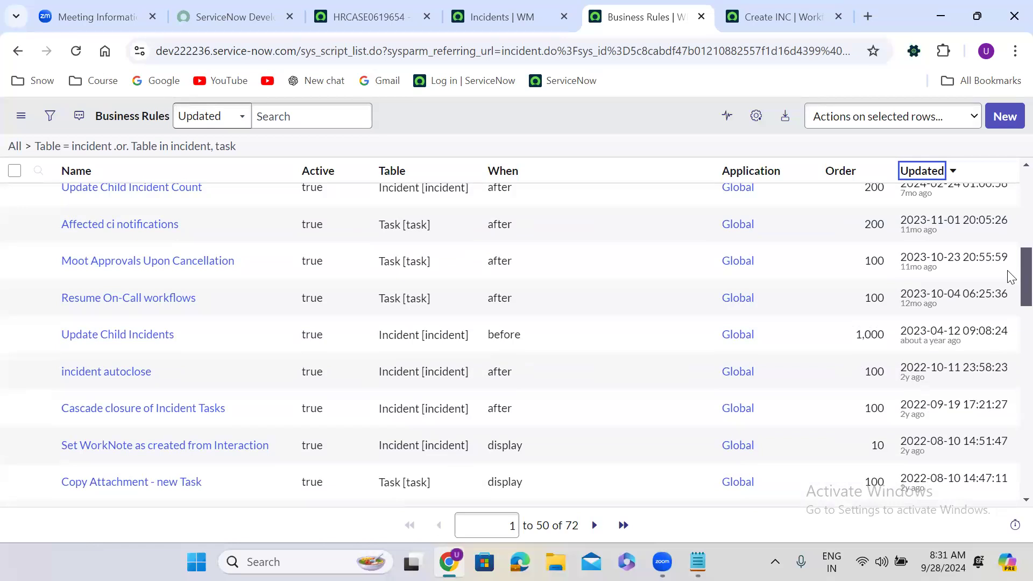
{"action": "left_click_drag", "start_coordinate": [1010, 277], "coordinate": [1010, 173]}
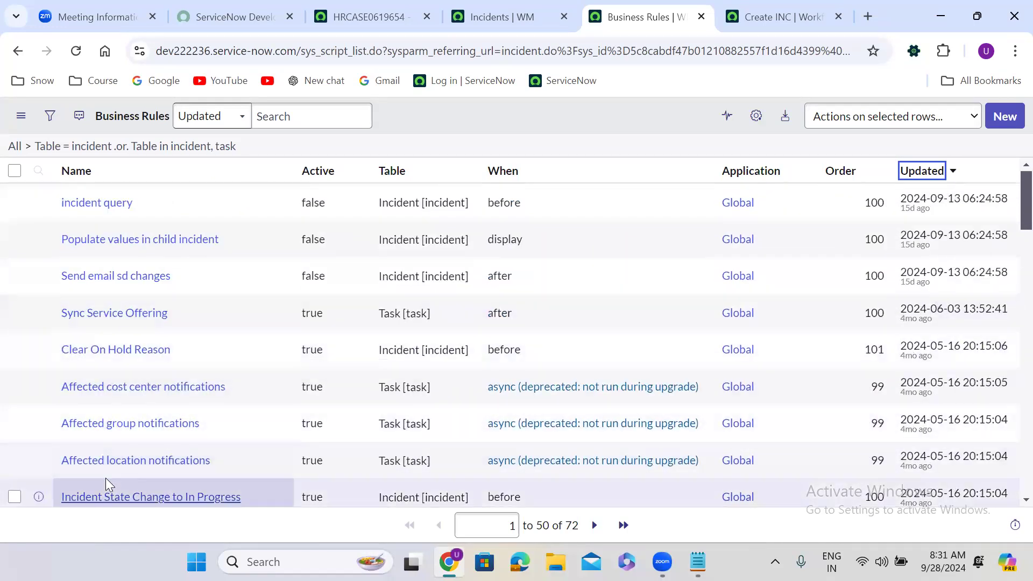
{"action": "left_click", "coordinate": [701, 17]}
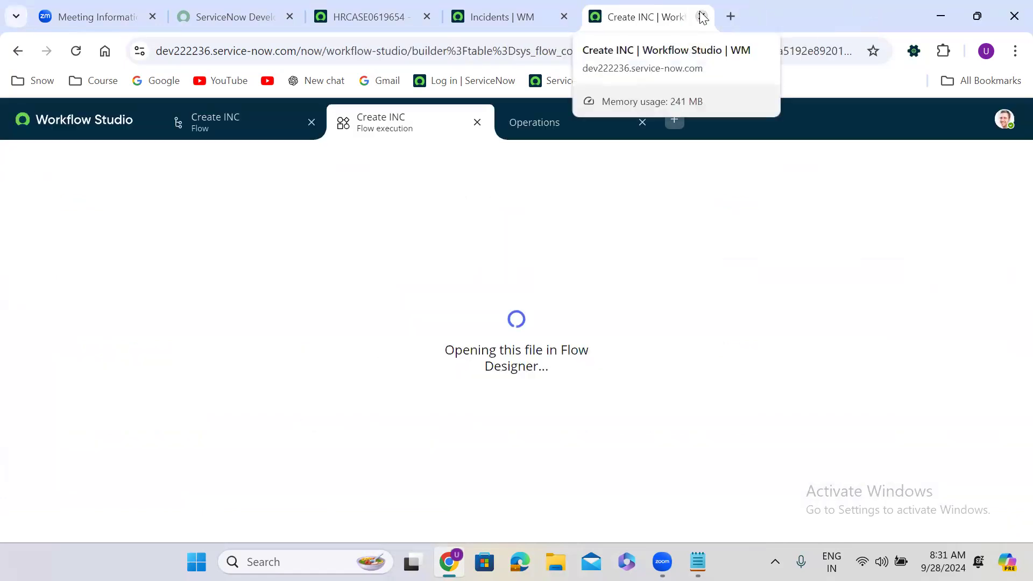
- Close the Create INC flow execution and Operations tabs in Workflow Studio, leaving the Create INC flow open
{"action": "left_click", "coordinate": [475, 124]}
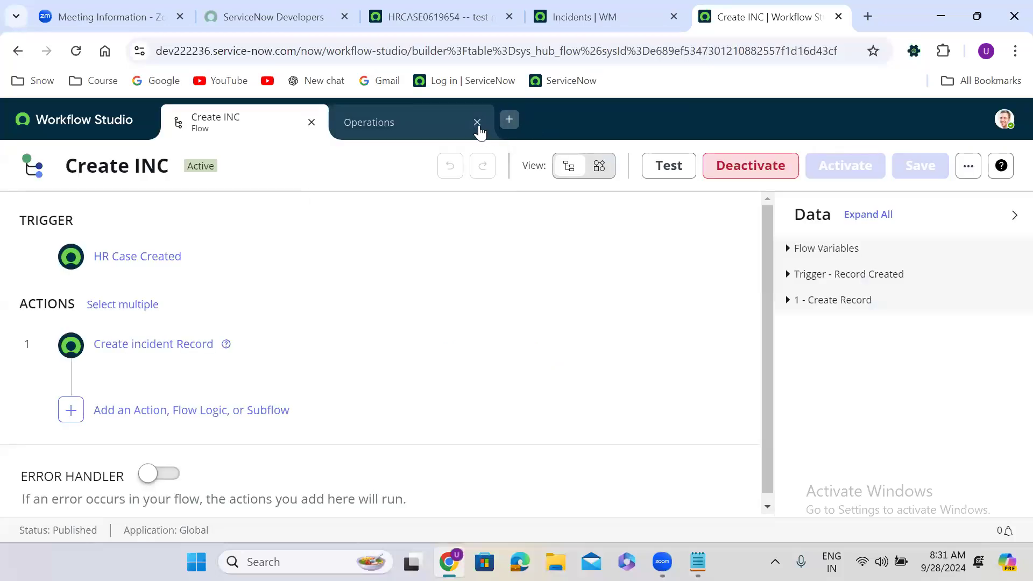
{"action": "left_click", "coordinate": [477, 122]}
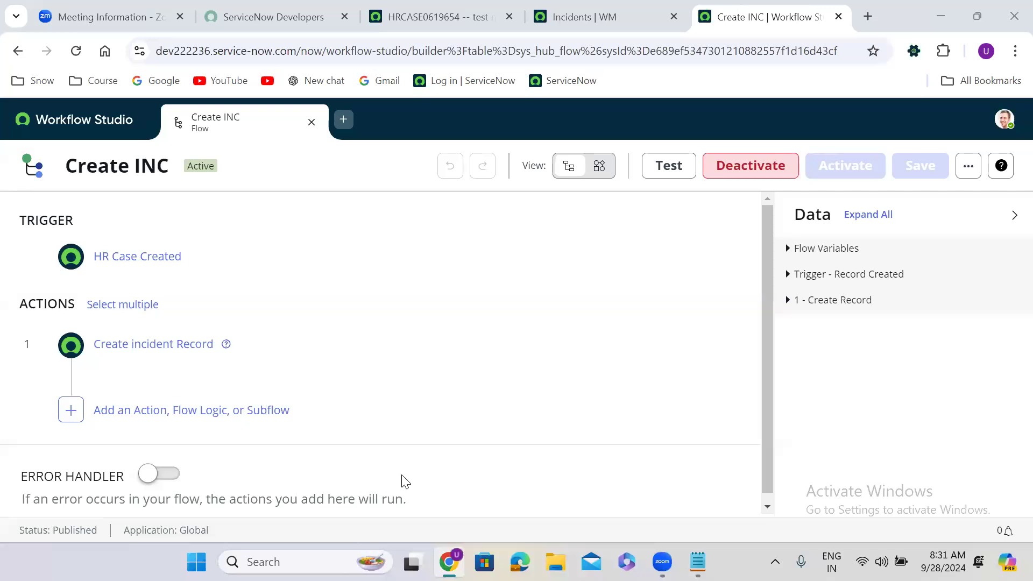
{"action": "left_click", "coordinate": [359, 174]}
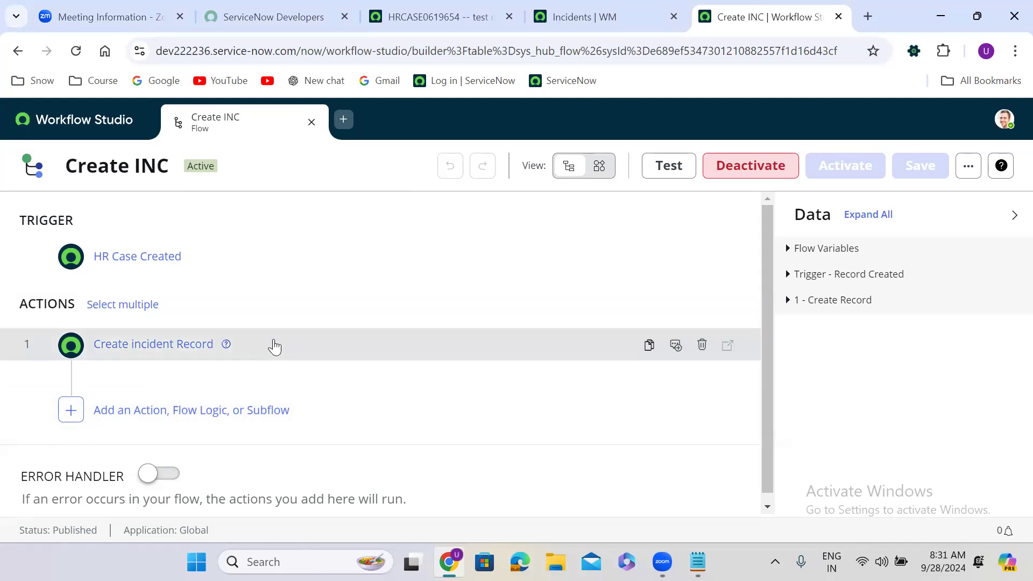
- Expand the Create incident Record action and examine its field mappings from Caller through Priority
{"action": "left_click", "coordinate": [274, 344]}
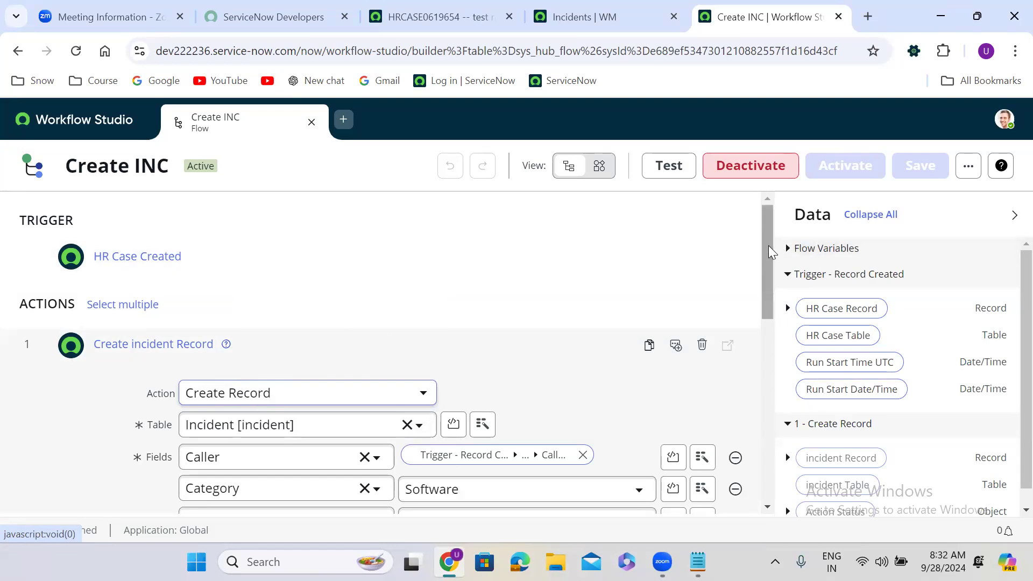
{"action": "left_click_drag", "start_coordinate": [769, 253], "coordinate": [768, 290]}
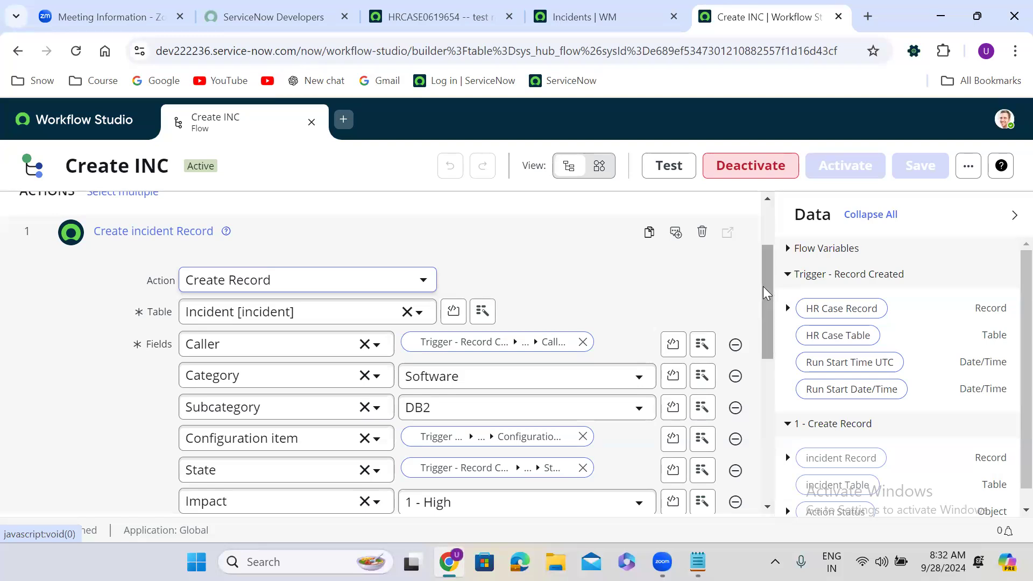
{"action": "left_click_drag", "start_coordinate": [763, 287], "coordinate": [771, 312]}
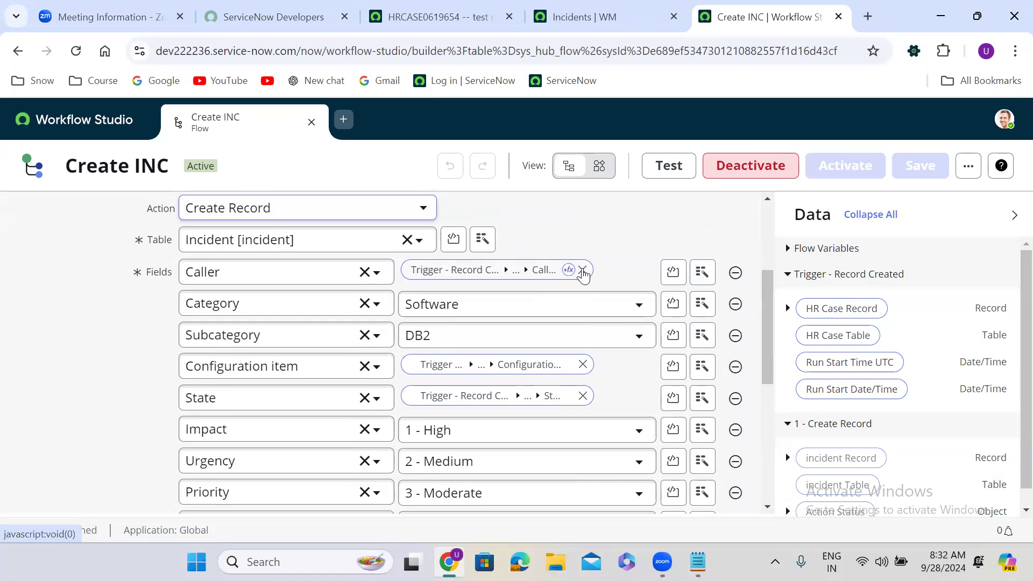
- Clear the action's Caller value and map it through the data picker to Trigger - Record Created > HR Case Record > Caller
{"action": "left_click", "coordinate": [583, 270]}
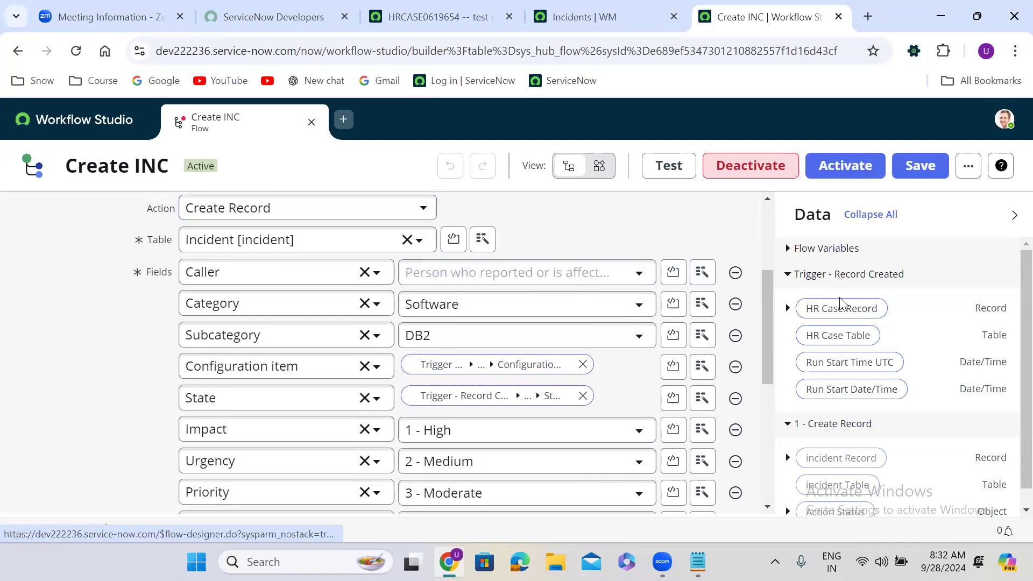
{"action": "left_click", "coordinate": [702, 274]}
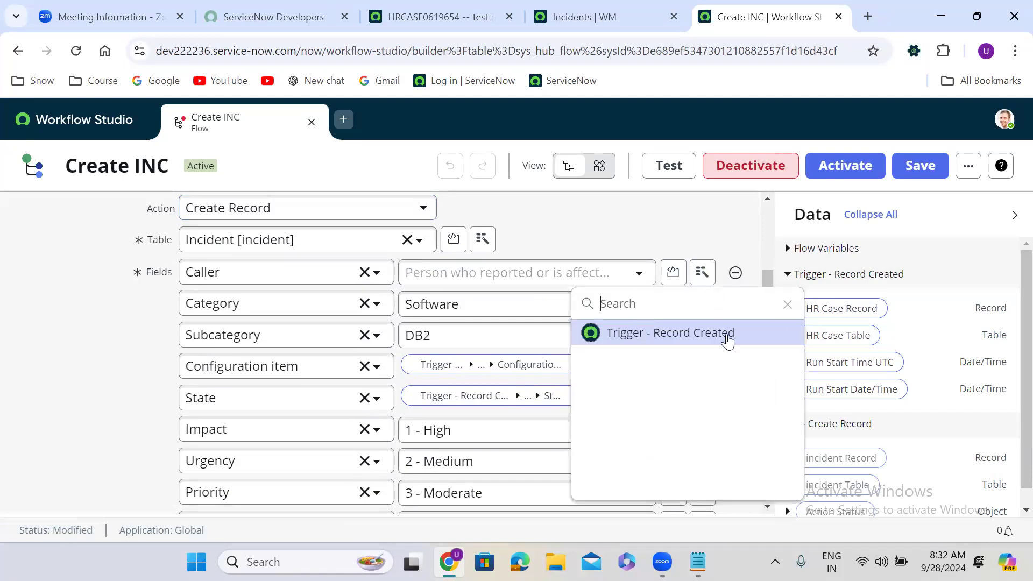
{"action": "left_click", "coordinate": [722, 332]}
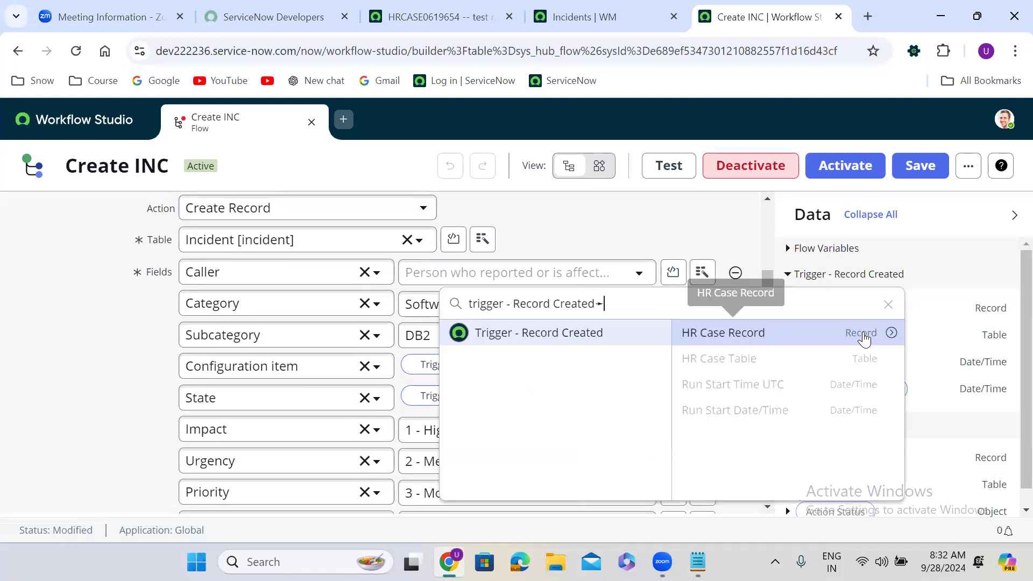
{"action": "left_click", "coordinate": [890, 333]}
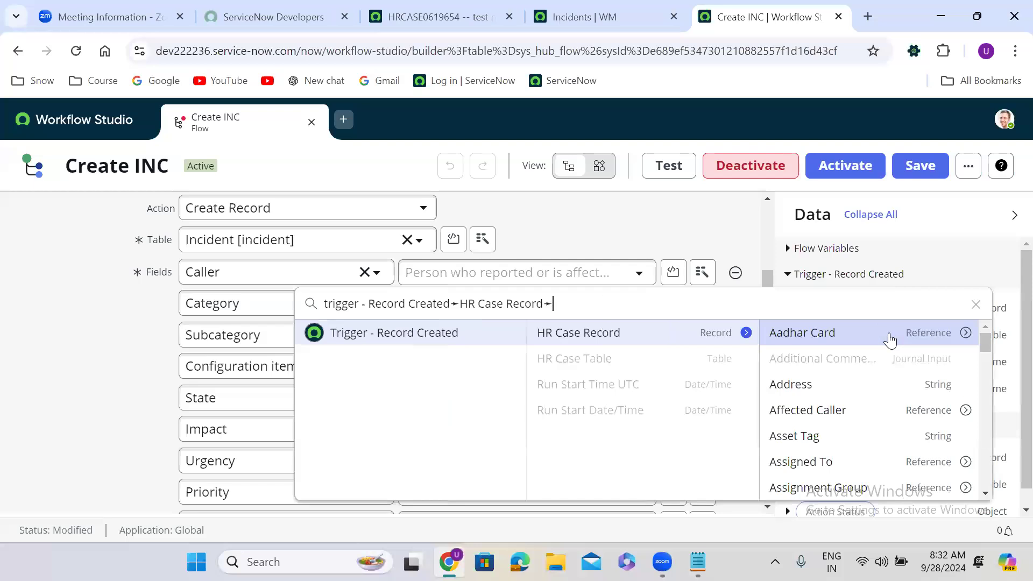
{"action": "type", "text": "call"}
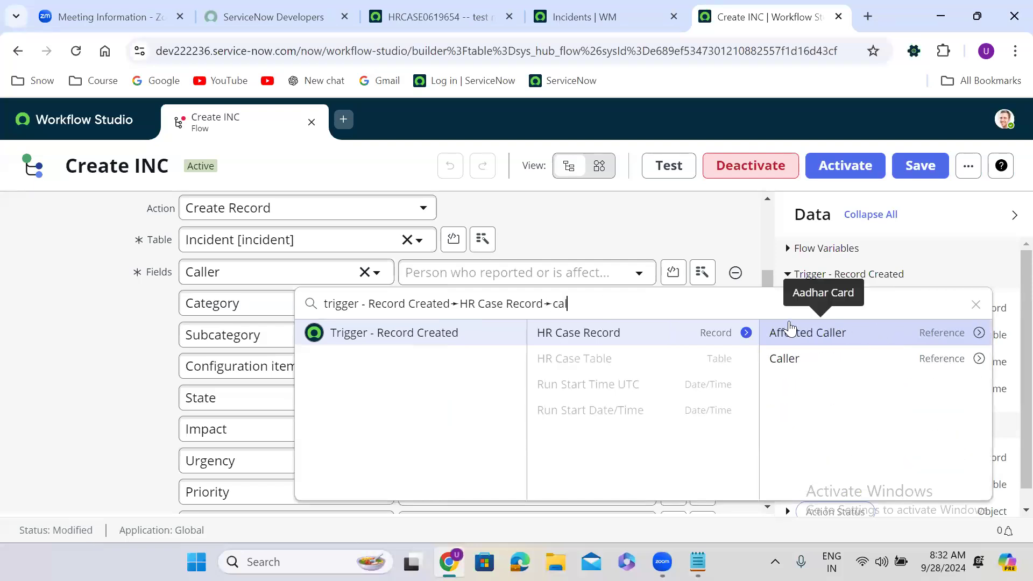
{"action": "left_click", "coordinate": [818, 363]}
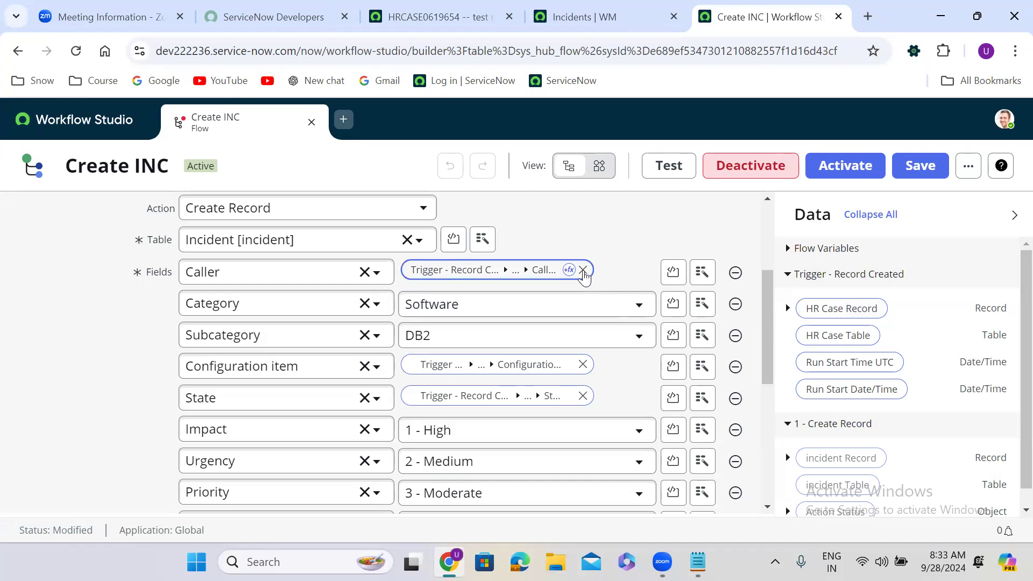
- Replace the action's Caller value with the Caller data pill from the trigger's expanded HR Case Record
{"action": "left_click", "coordinate": [583, 272]}
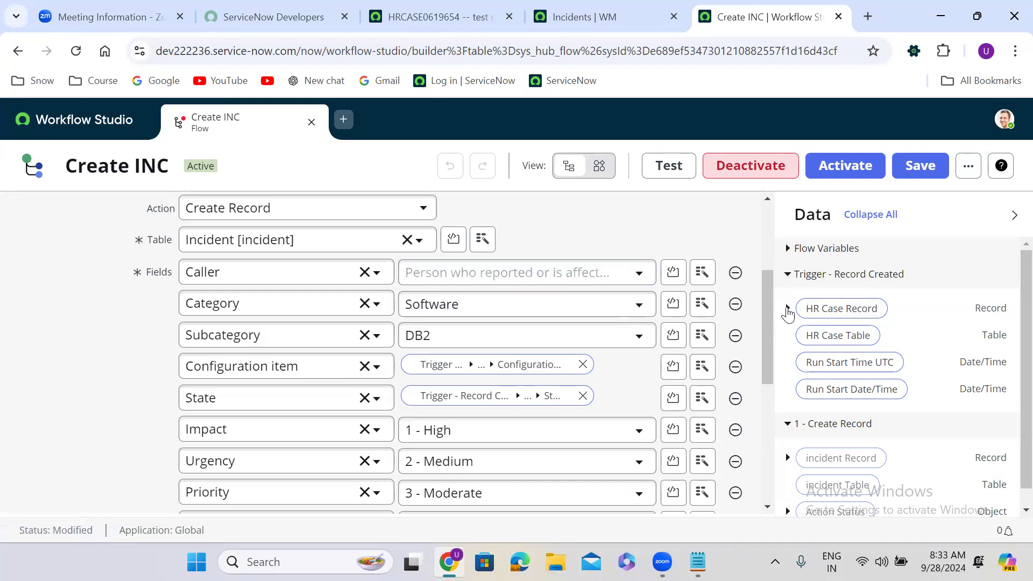
{"action": "left_click", "coordinate": [787, 309]}
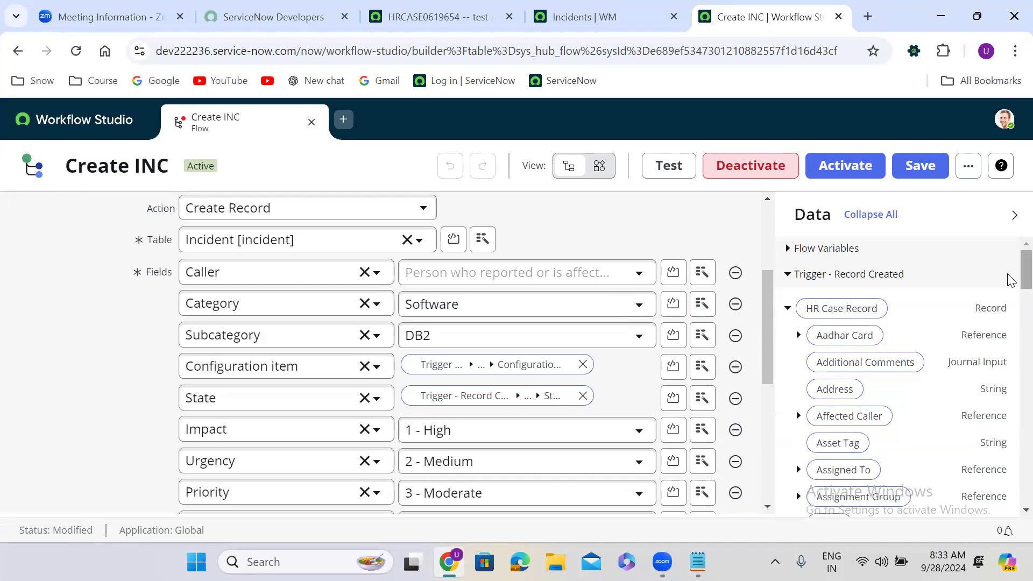
{"action": "scroll", "coordinate": [1009, 309], "scroll_direction": "down", "scroll_amount": 7}
{"action": "scroll", "coordinate": [1009, 334], "scroll_direction": "down", "scroll_amount": 1}
{"action": "scroll", "coordinate": [1010, 318], "scroll_direction": "up", "scroll_amount": 5}
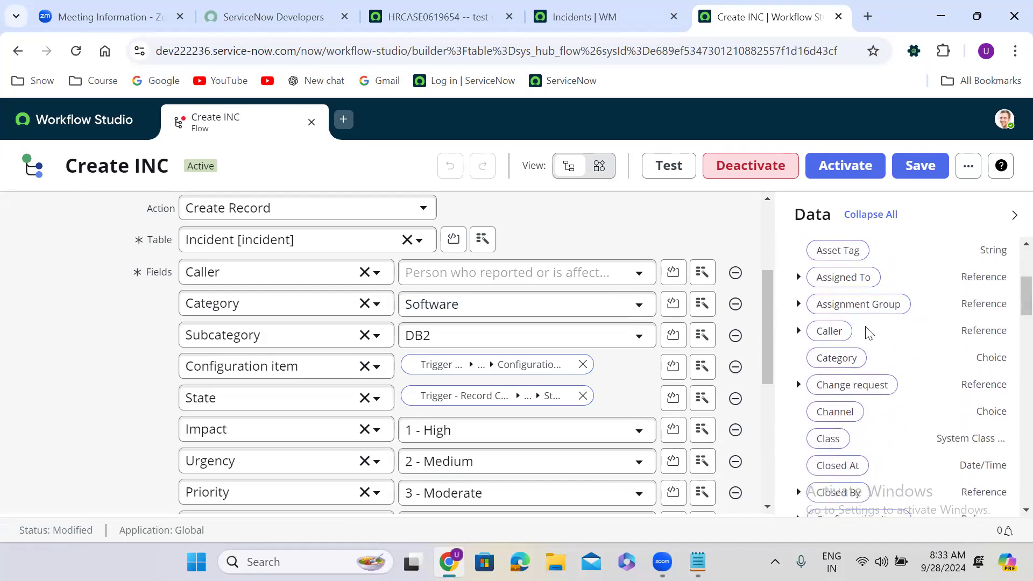
{"action": "left_click_drag", "start_coordinate": [836, 335], "coordinate": [463, 282]}
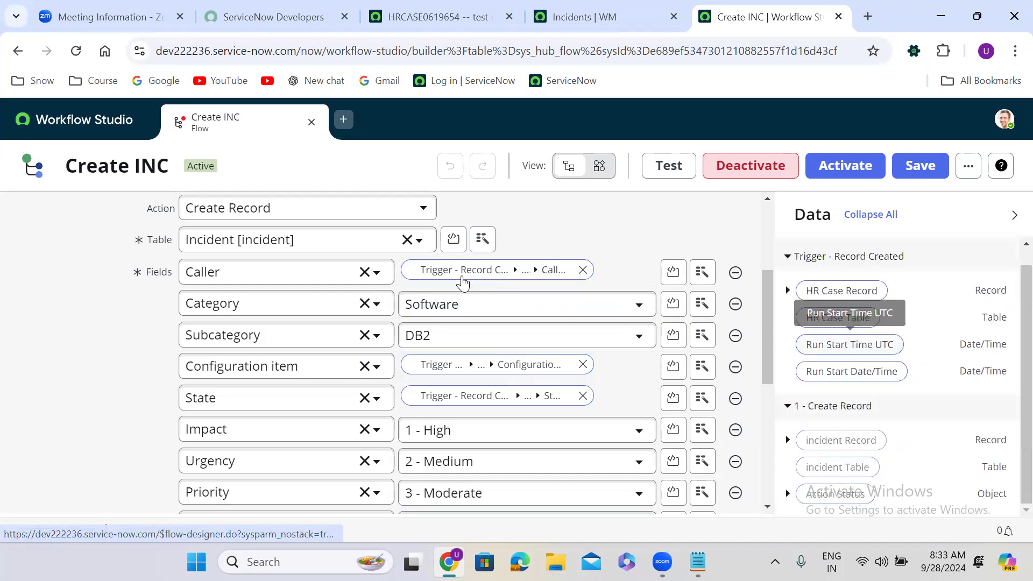
- Clear the Caller value and reselect Trigger - Record Created > HR Case Record > Caller from the data picker, filtering the fields by "call"
{"action": "left_click", "coordinate": [583, 269]}
{"action": "left_click", "coordinate": [700, 275]}
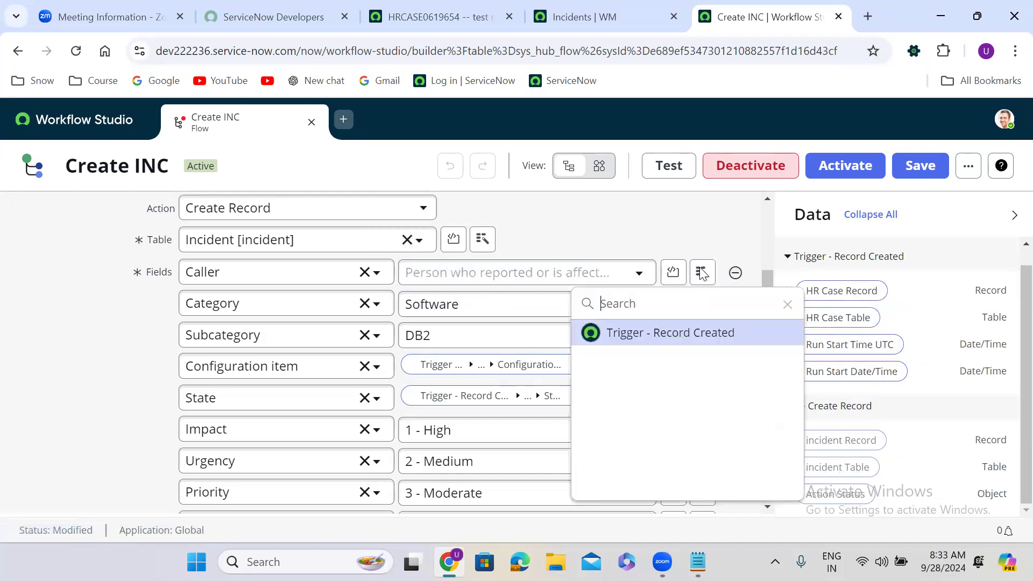
{"action": "left_click", "coordinate": [733, 334]}
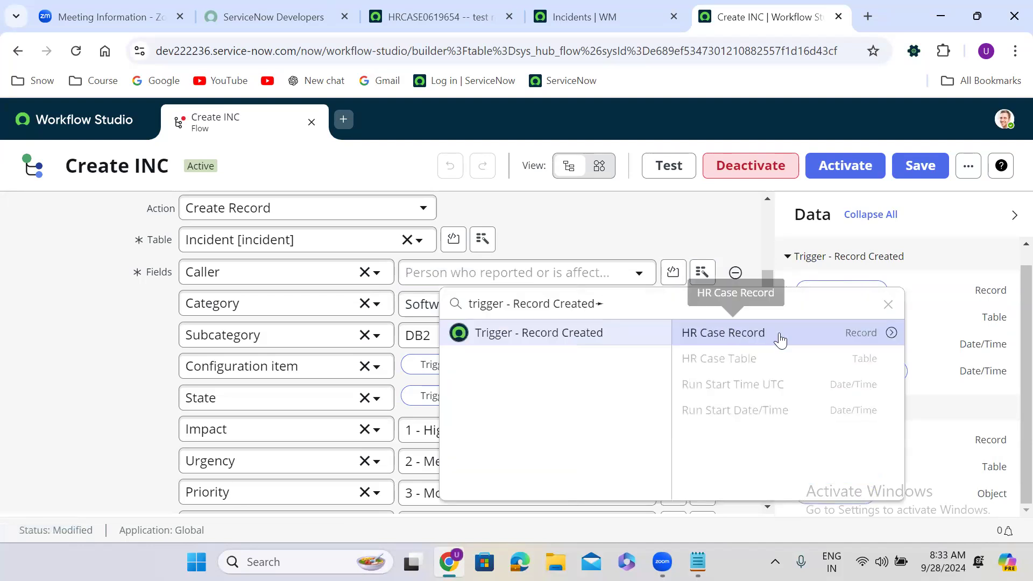
{"action": "left_click", "coordinate": [891, 332]}
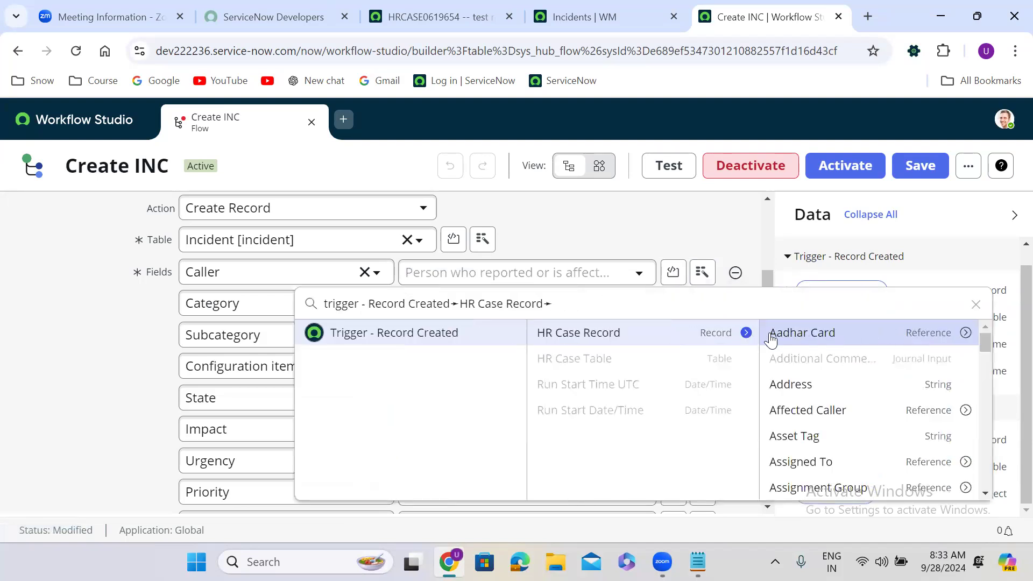
{"action": "type", "text": "call"}
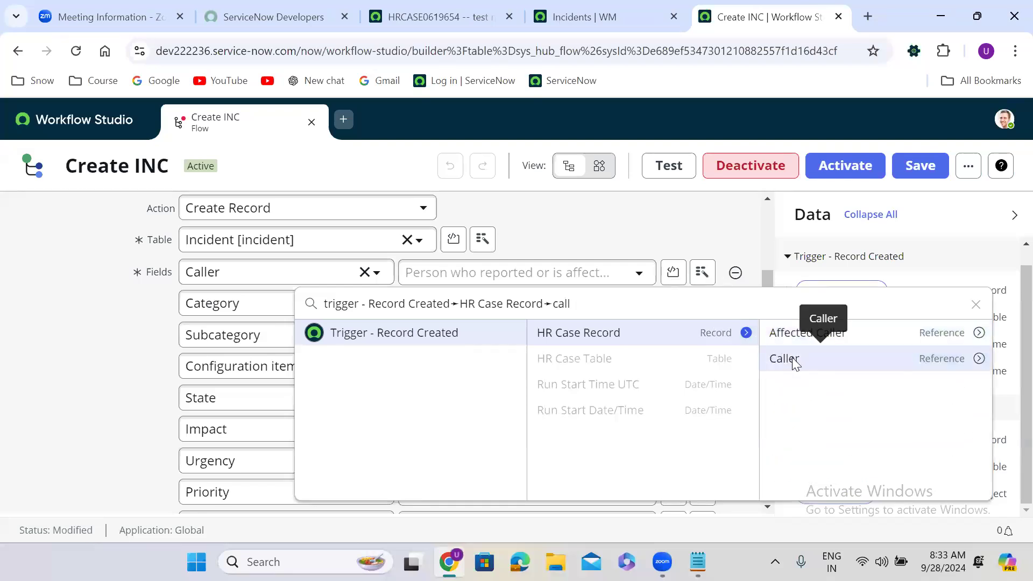
{"action": "left_click", "coordinate": [791, 358]}
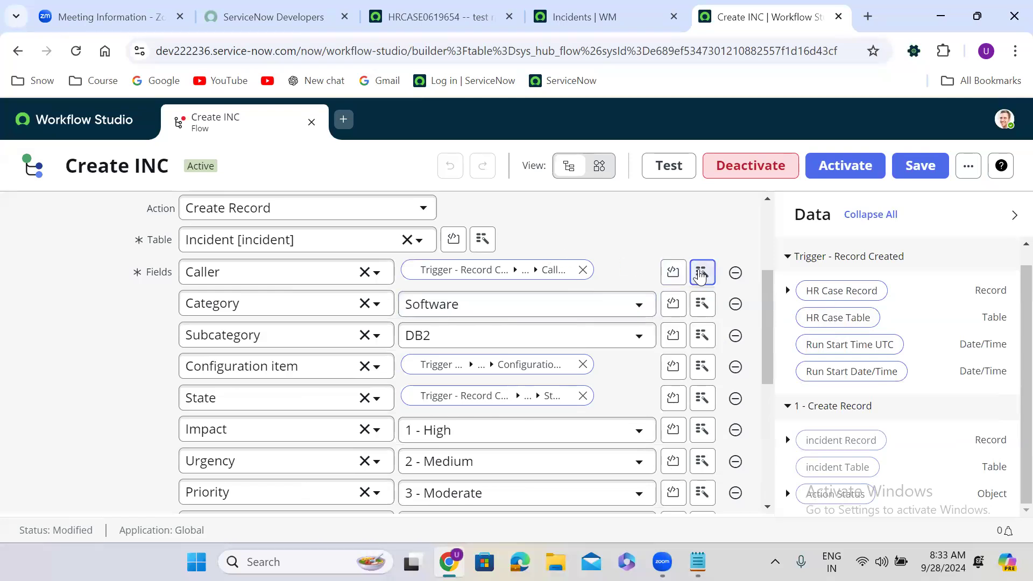
- Remove the Caller data pill, turn on scripting for Caller, and add new lines below the script's comment block
{"action": "left_click", "coordinate": [582, 271]}
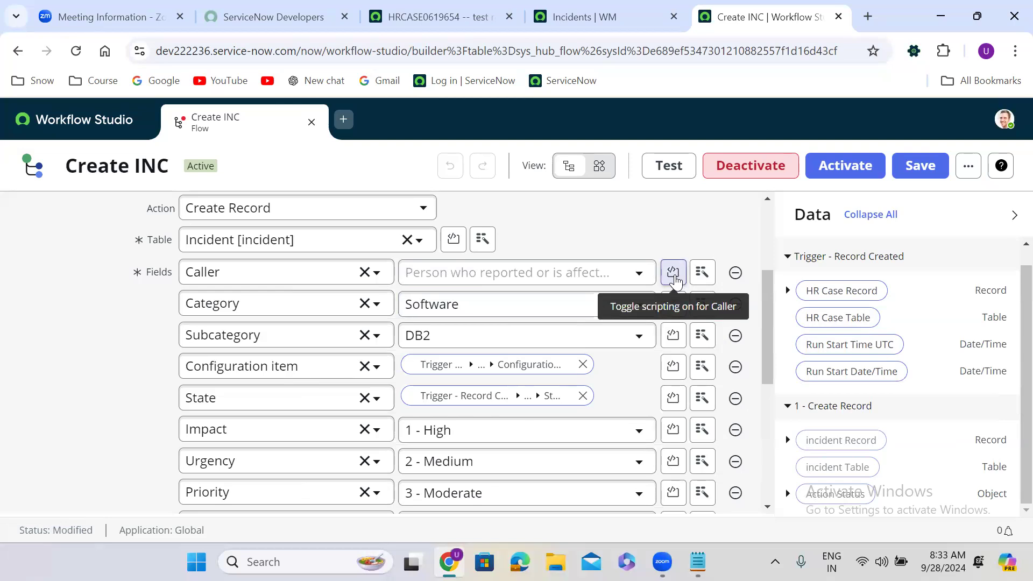
{"action": "left_click", "coordinate": [673, 273]}
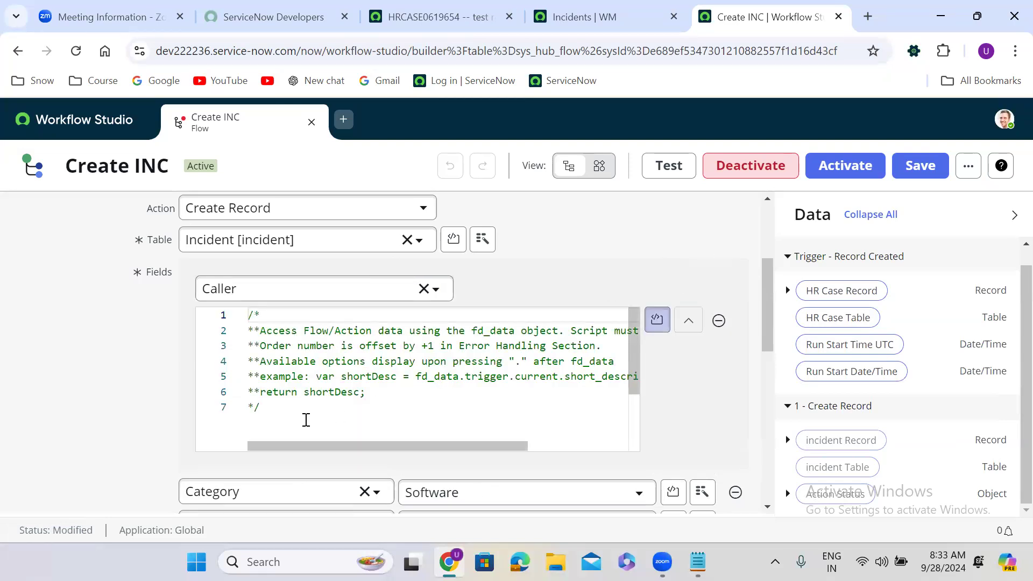
{"action": "left_click", "coordinate": [277, 402]}
{"action": "key", "text": "Return"}
{"action": "key", "text": "Return"}
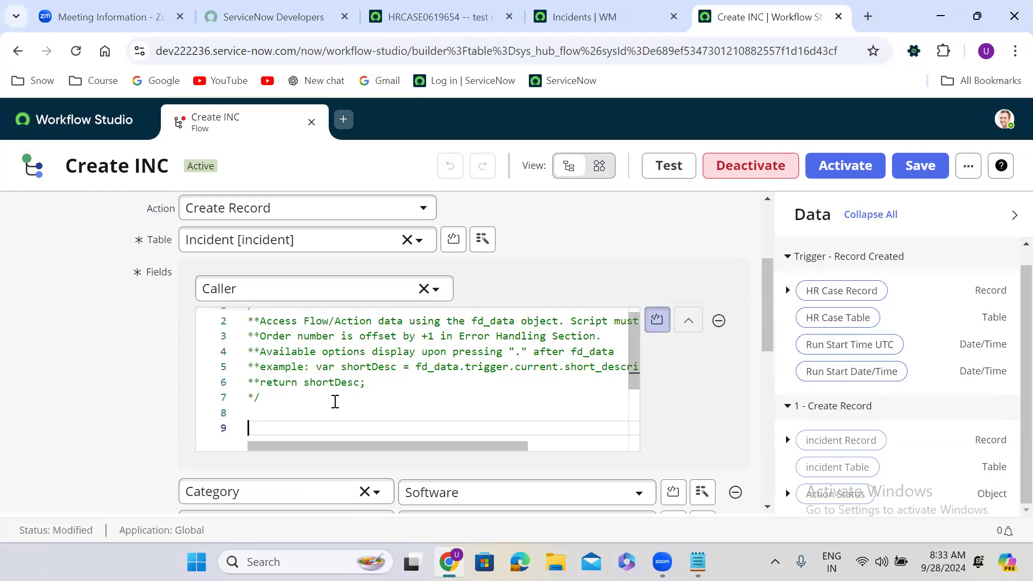
- Enter "return fd_data.trigger.current.u_caller;" as the Caller script and collapse the script editor
{"action": "type", "text": "return"}
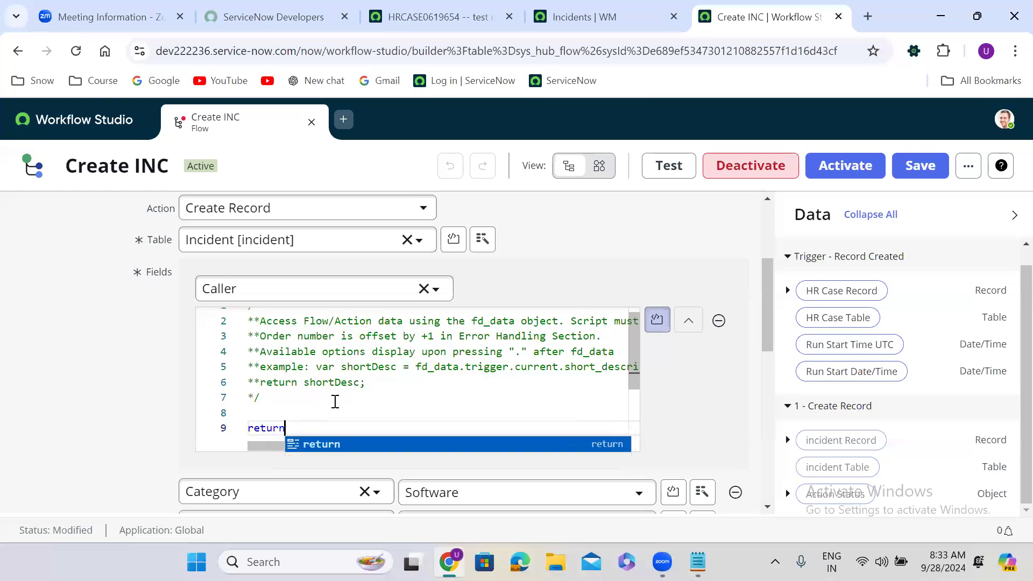
{"action": "type", "text": " fd_dat"}
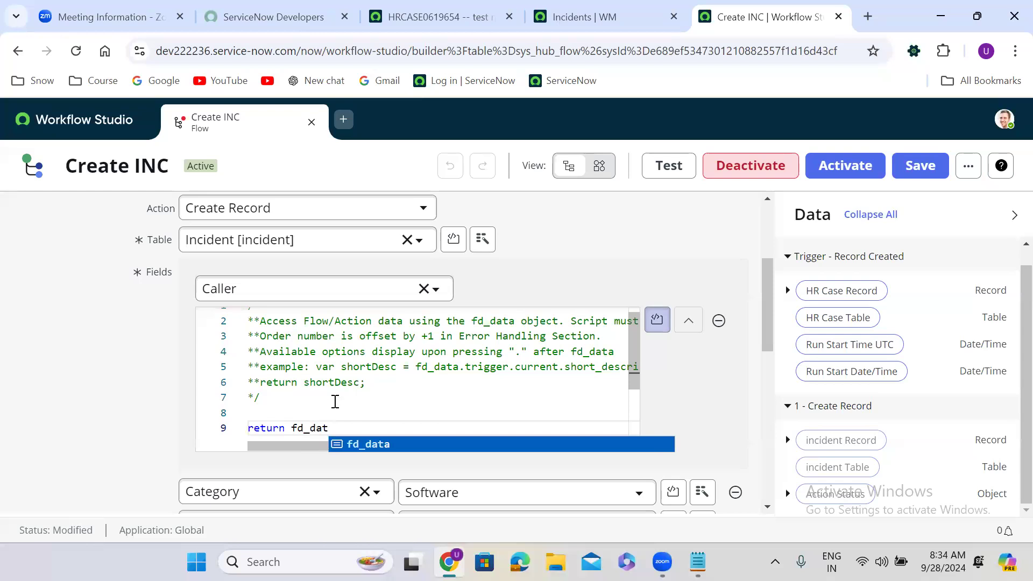
{"action": "type", "text": "a"}
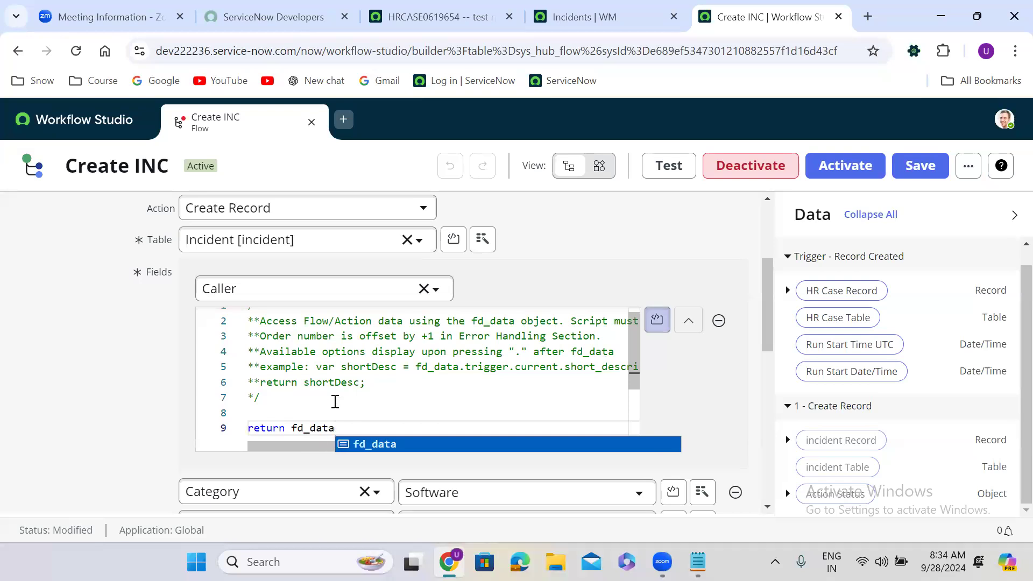
{"action": "type", "text": ".tr"}
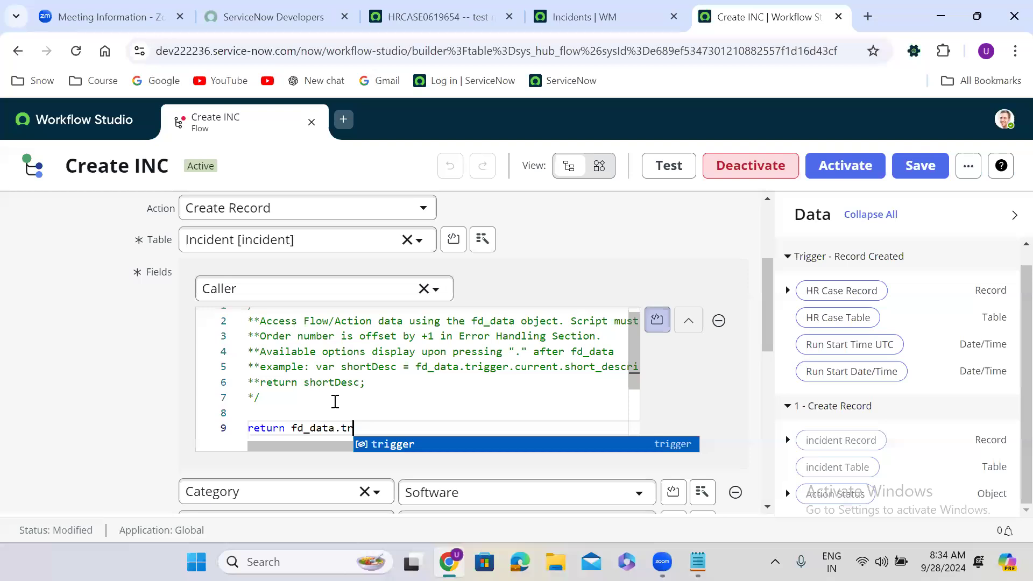
{"action": "type", "text": "igger."}
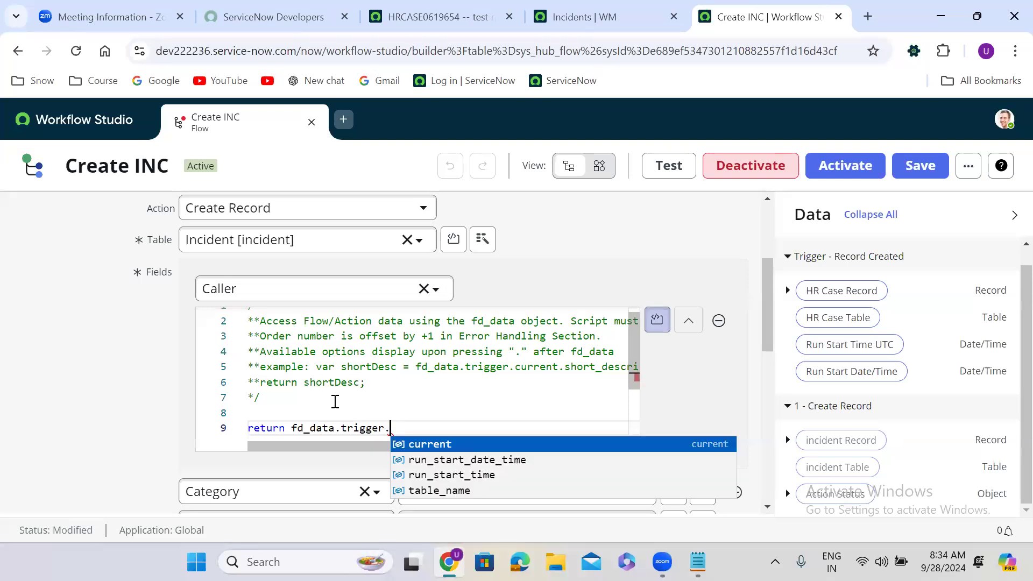
{"action": "key", "text": "Return"}
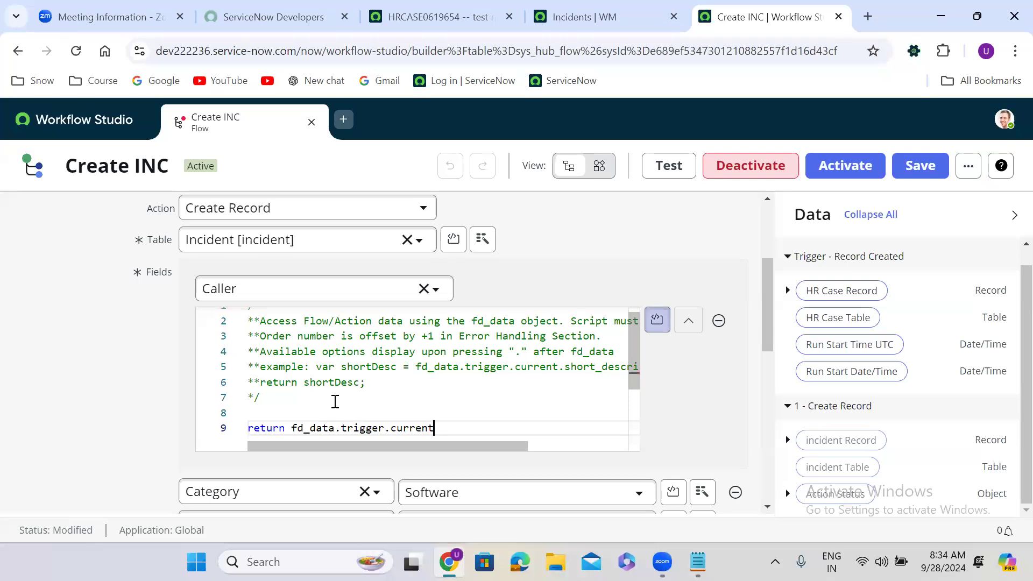
{"action": "type", "text": "."}
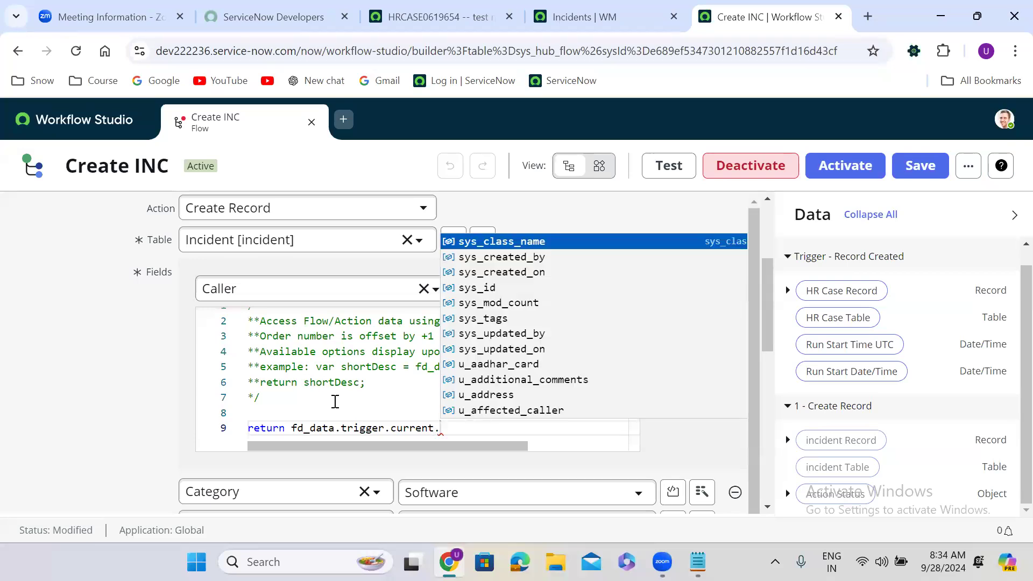
{"action": "type", "text": "u"}
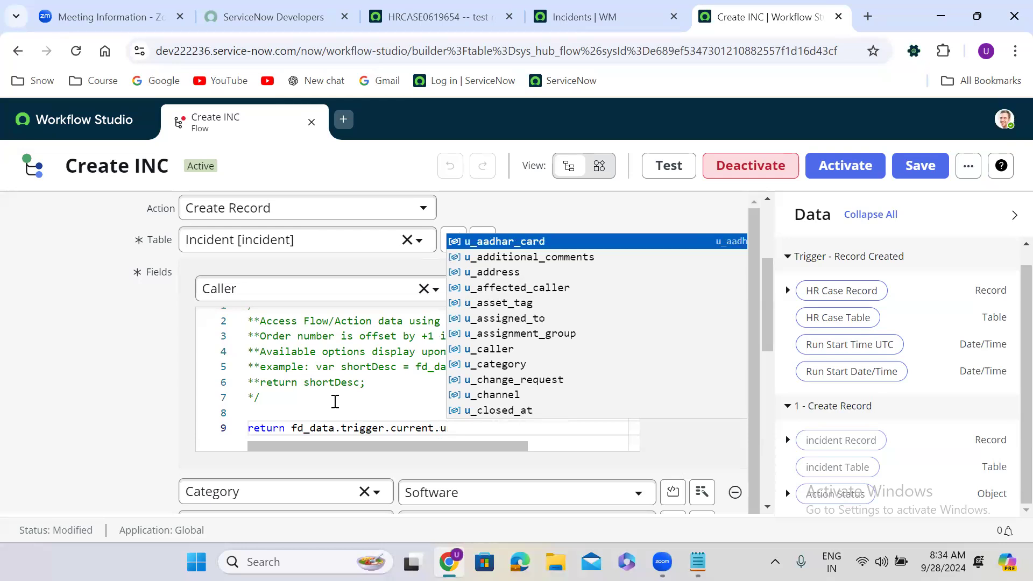
{"action": "type", "text": "_caller"}
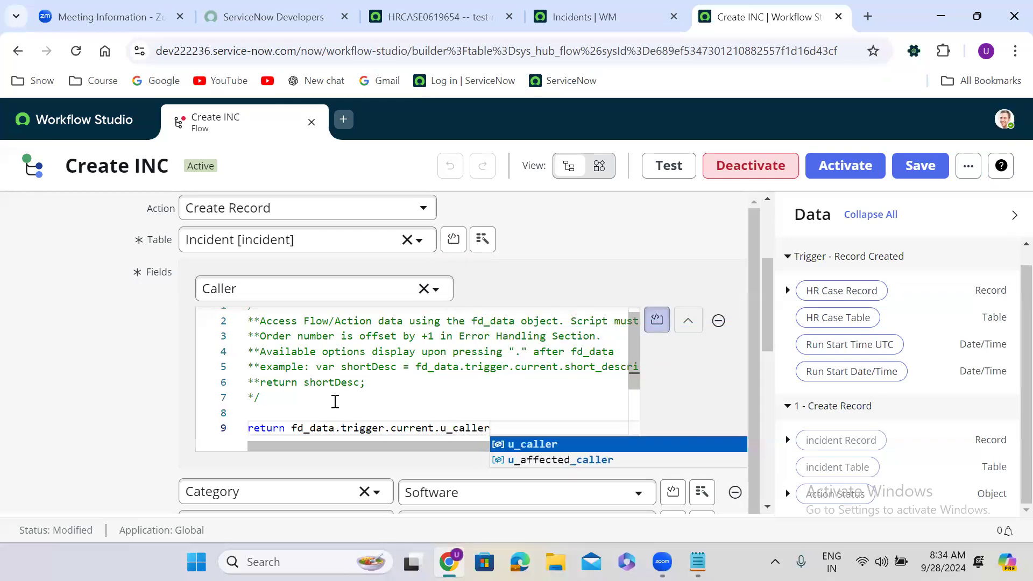
{"action": "type", "text": ";"}
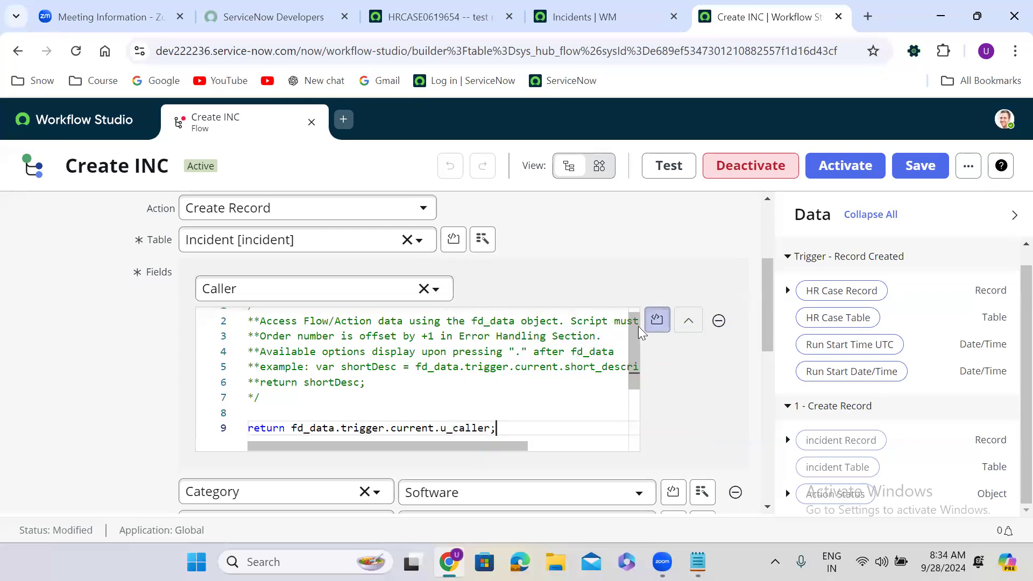
{"action": "left_click", "coordinate": [689, 319]}
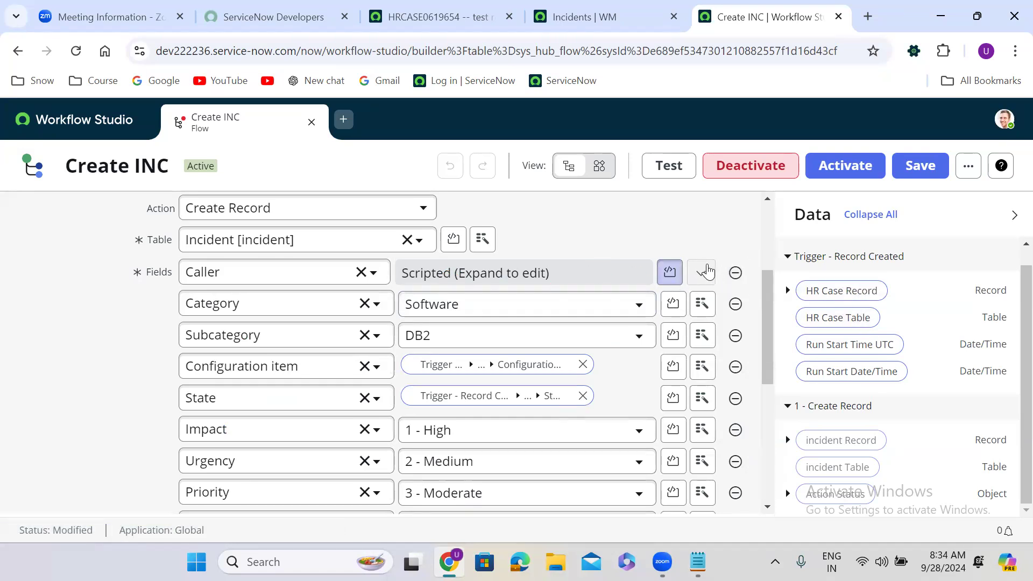
- Turn Caller scripting off and back on, and examine the fd_data, trigger, current and u_caller parts of its return line
{"action": "left_click", "coordinate": [673, 273]}
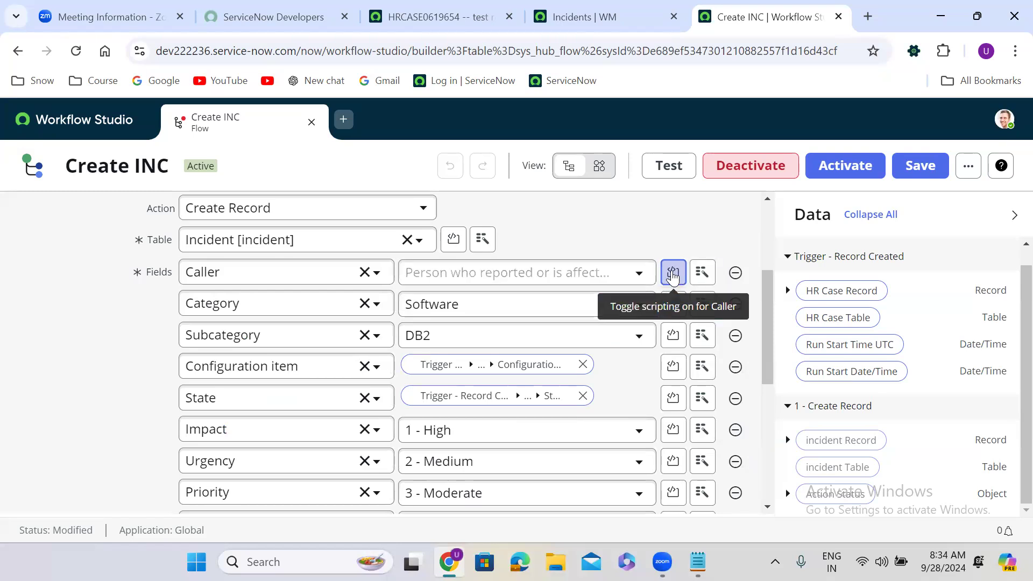
{"action": "left_click", "coordinate": [673, 274]}
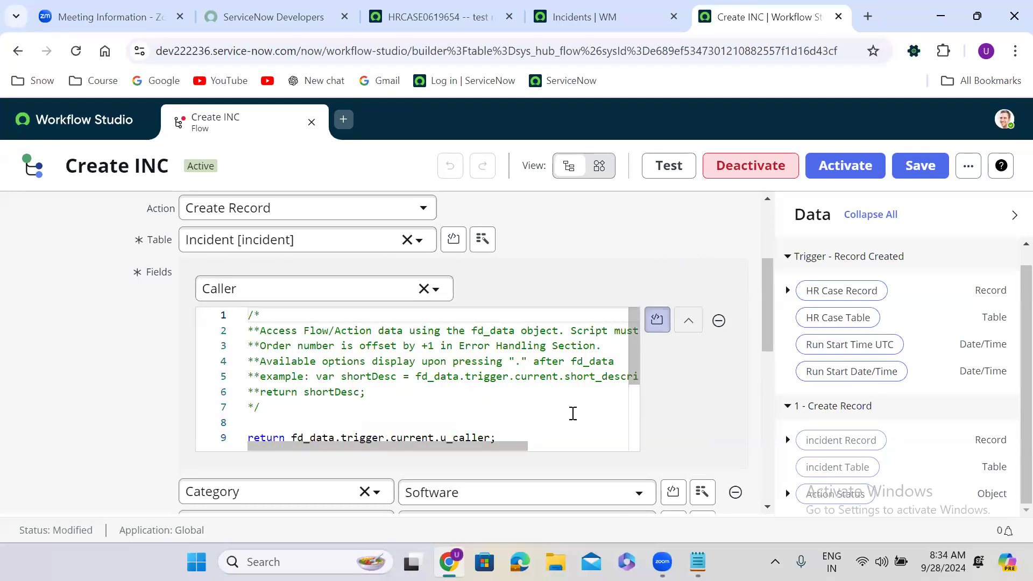
{"action": "left_click_drag", "start_coordinate": [635, 316], "coordinate": [633, 415]}
{"action": "double_click", "coordinate": [321, 371]}
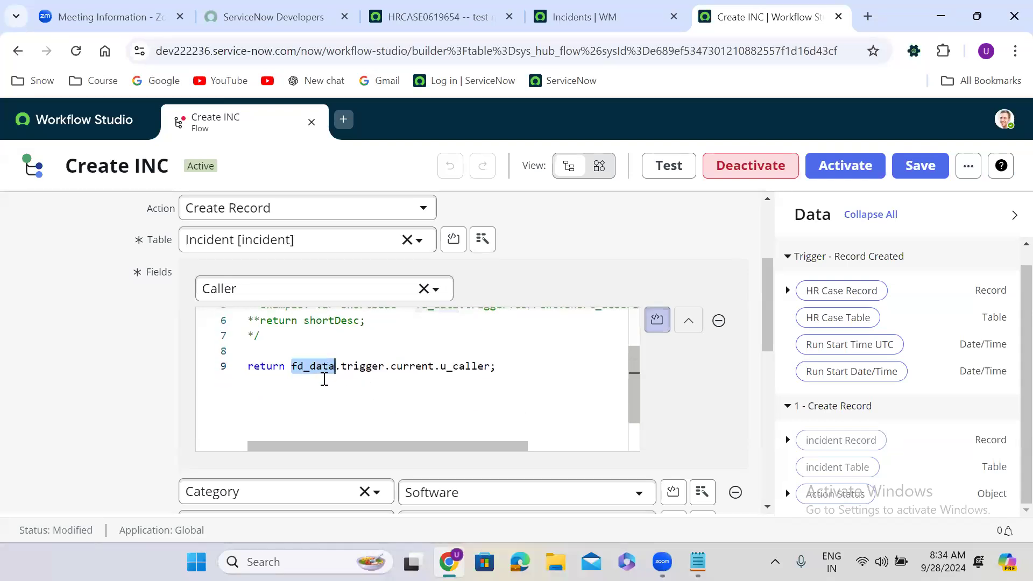
{"action": "double_click", "coordinate": [354, 371]}
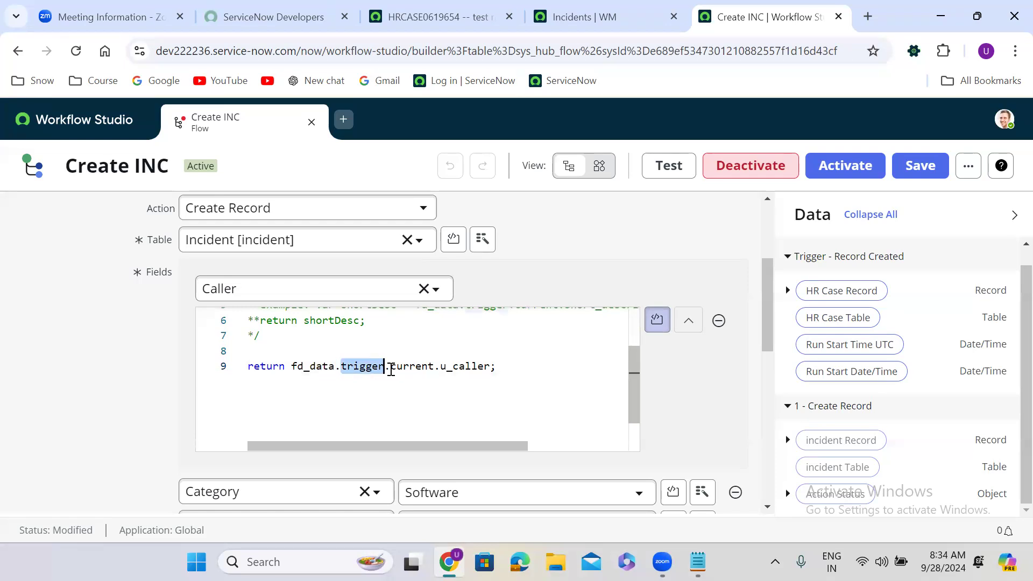
{"action": "double_click", "coordinate": [409, 370]}
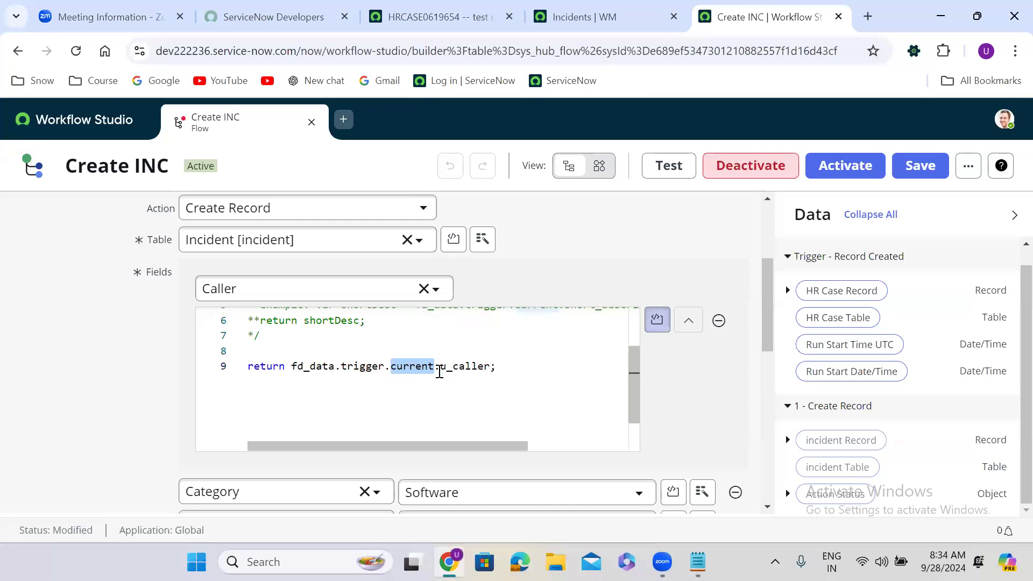
{"action": "double_click", "coordinate": [456, 371]}
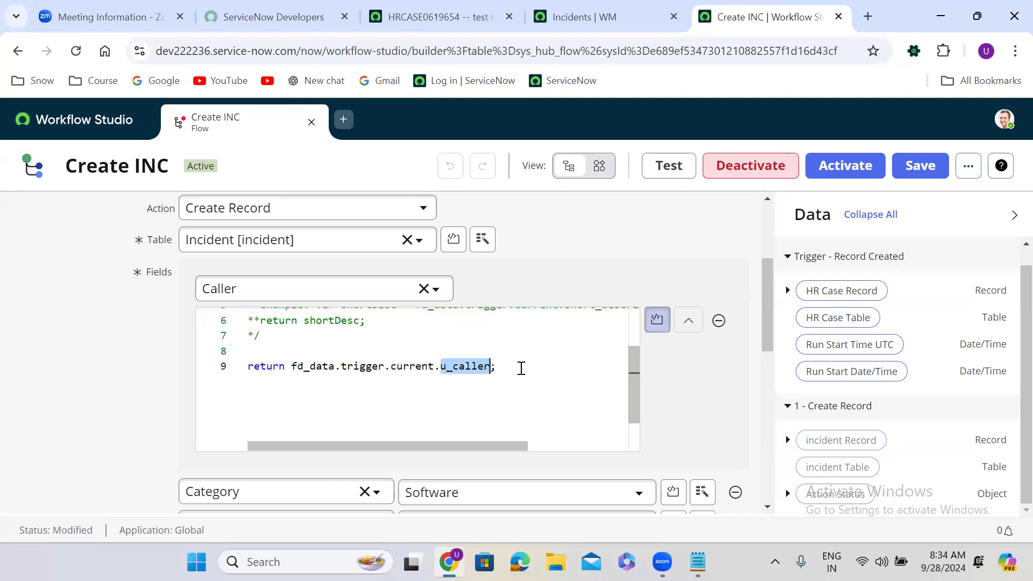
{"action": "left_click", "coordinate": [689, 328]}
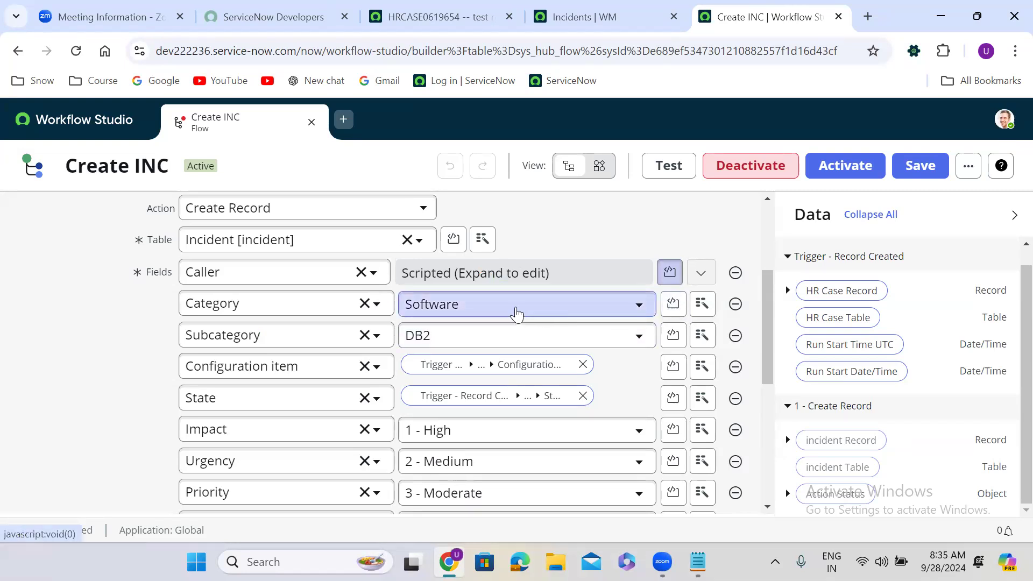
- Turn on scripting for Category, enter "return 'Software';" below the comment block, and collapse the editor
{"action": "left_click", "coordinate": [673, 308]}
{"action": "left_click", "coordinate": [290, 438]}
{"action": "key", "text": "Return"}
{"action": "key", "text": "Return"}
{"action": "type", "text": "return 'Software';"}
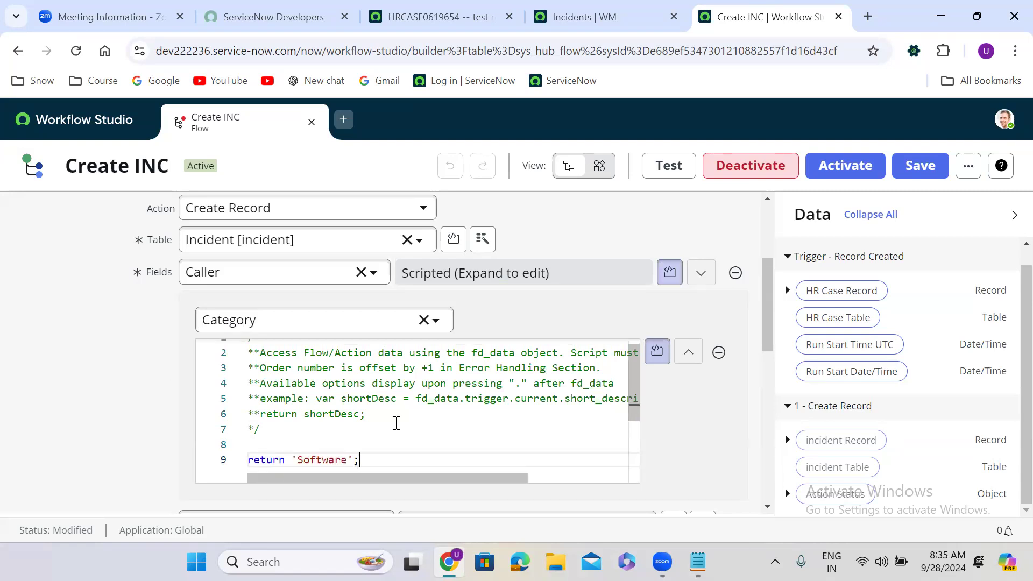
{"action": "left_click", "coordinate": [690, 354]}
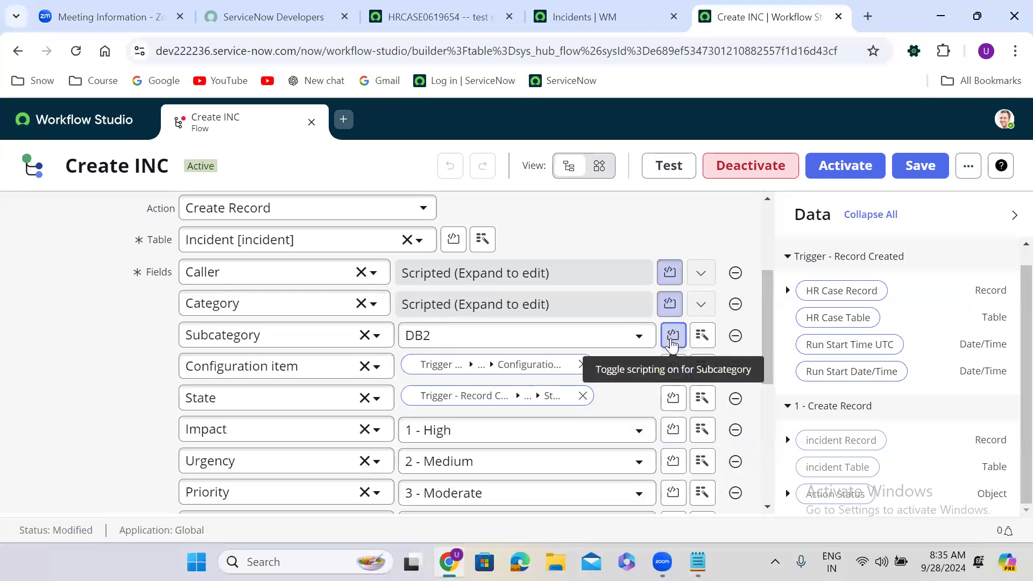
- Turn on scripting for Subcategory, enter "return 'email';" below the comment block, and collapse the editor
{"action": "left_click", "coordinate": [672, 339]}
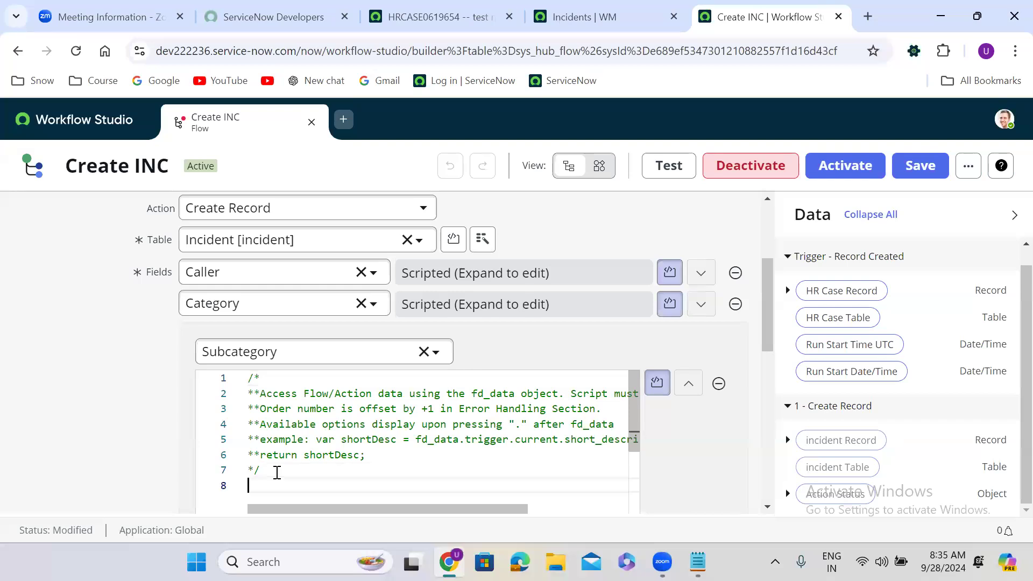
{"action": "key", "text": "Return"}
{"action": "type", "text": "return"}
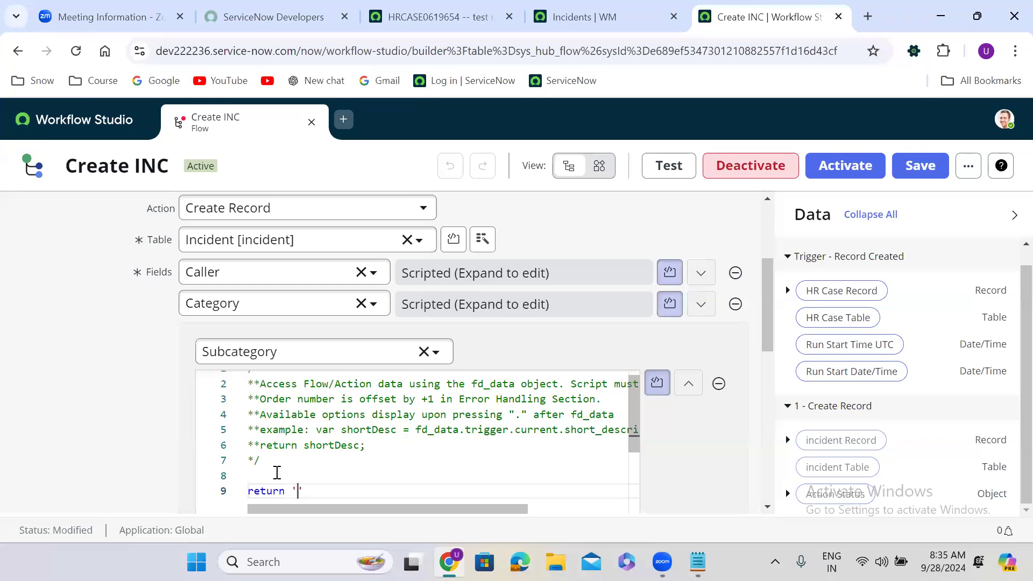
{"action": "type", "text": "'email"}
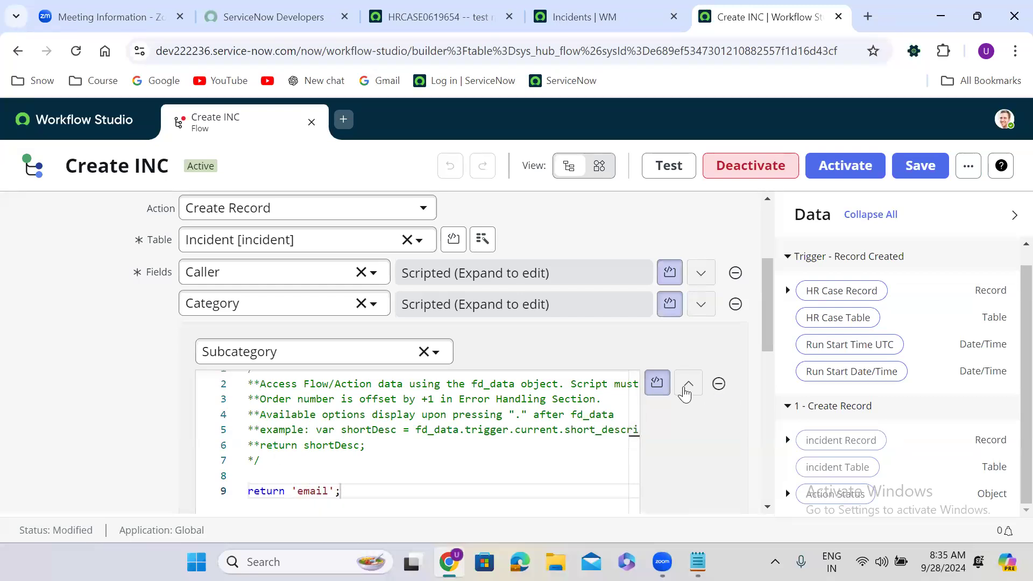
{"action": "left_click", "coordinate": [688, 384]}
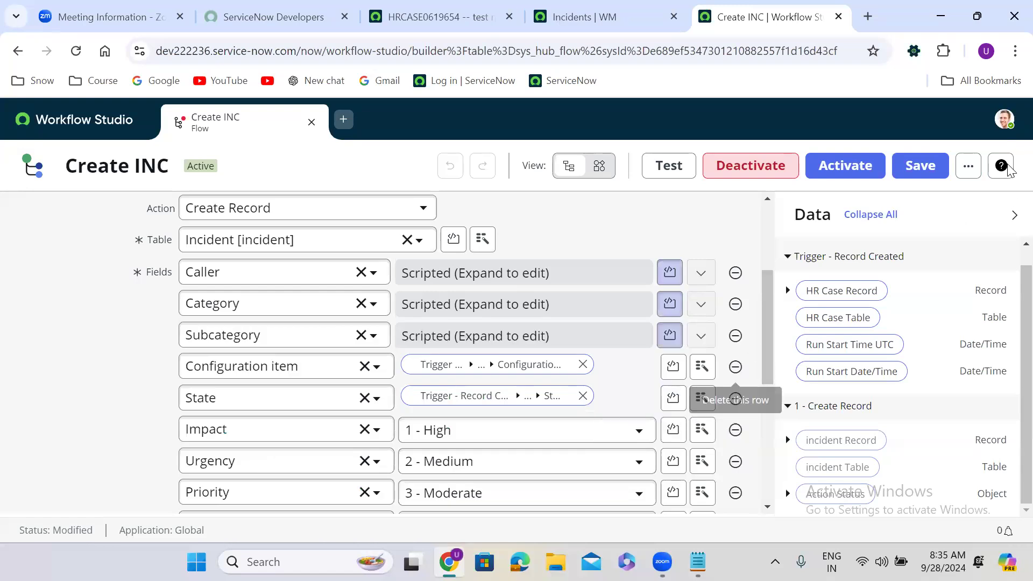
- Save the Create INC flow with its scripted field values and activate it
{"action": "left_click", "coordinate": [921, 171]}
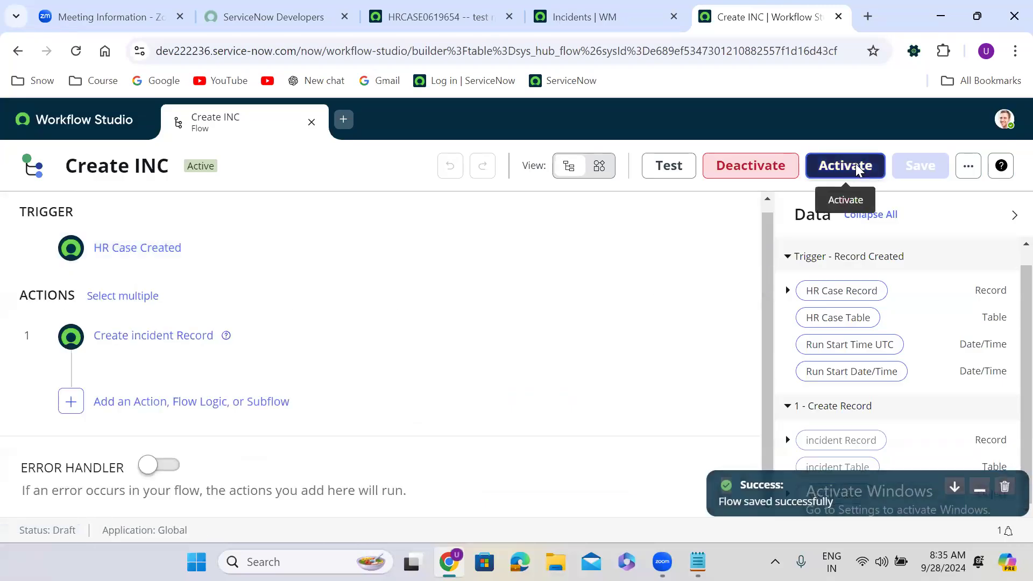
{"action": "left_click", "coordinate": [852, 180]}
{"action": "left_click", "coordinate": [690, 346]}
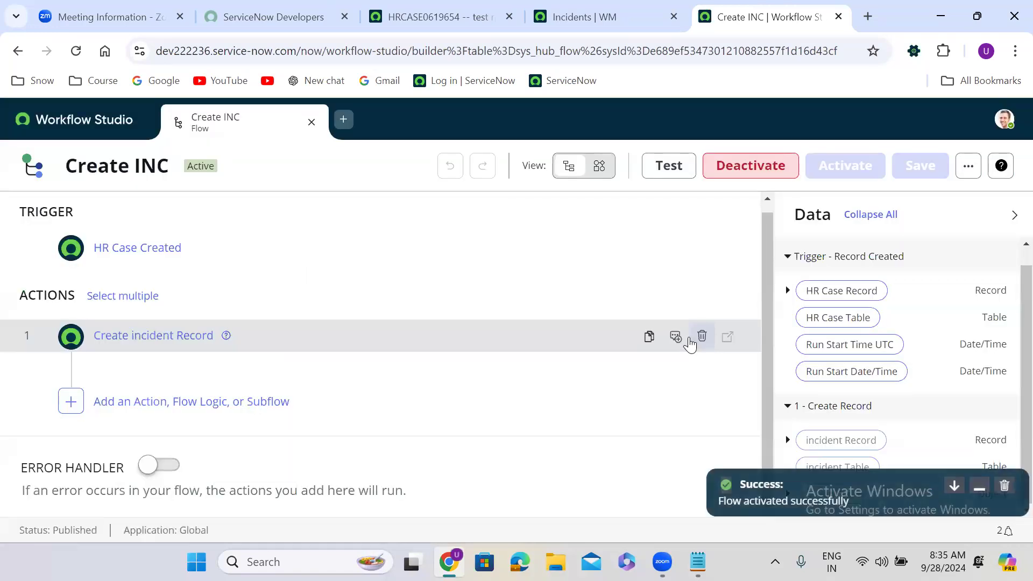
- Expand the Create incident Record action, review the scripted return line of its Caller field, and collapse the script editor
{"action": "left_click", "coordinate": [374, 345]}
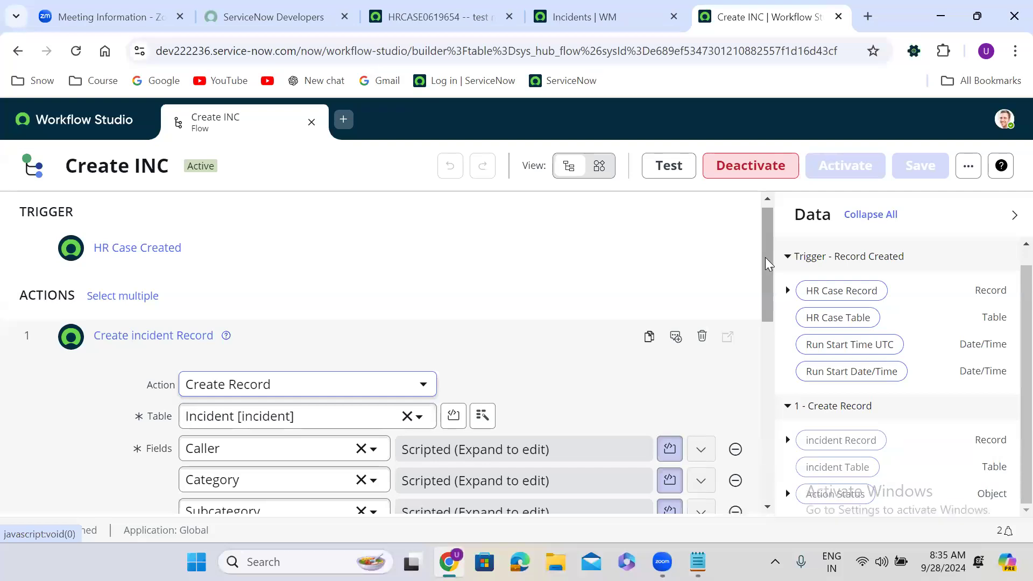
{"action": "left_click_drag", "start_coordinate": [766, 263], "coordinate": [773, 308]}
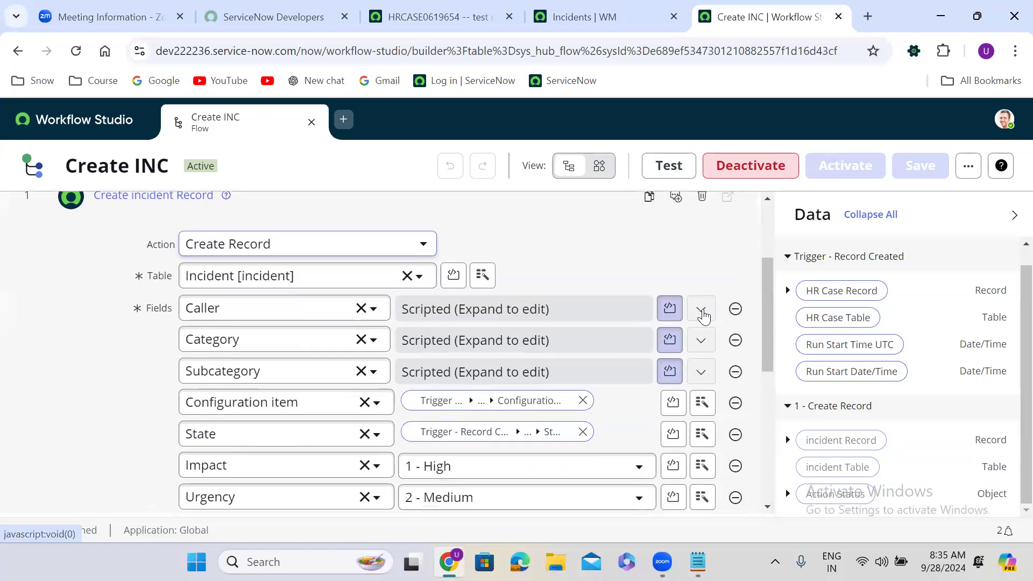
{"action": "left_click", "coordinate": [700, 309]}
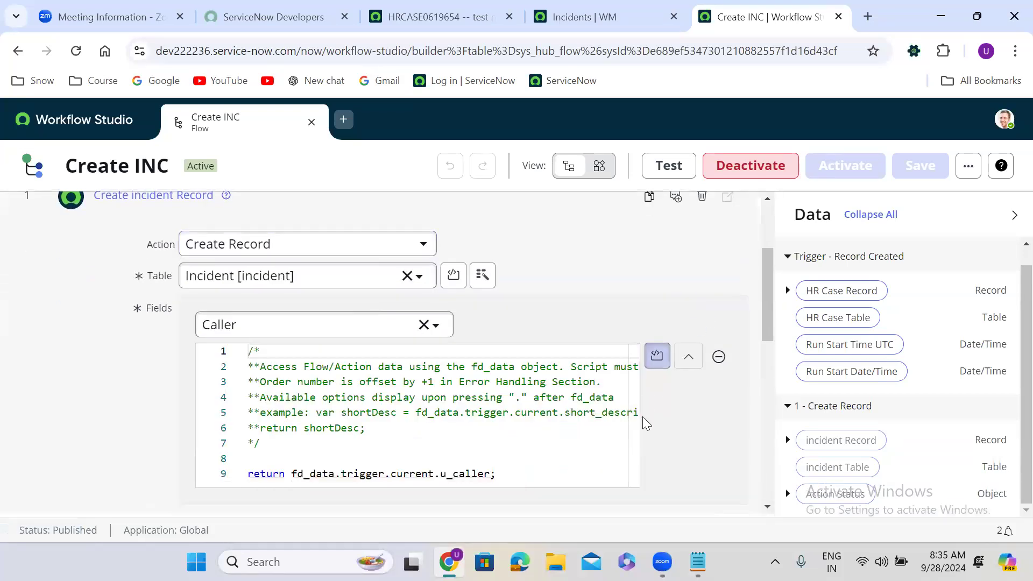
{"action": "scroll", "coordinate": [643, 421], "scroll_direction": "down", "scroll_amount": 1}
{"action": "left_click", "coordinate": [260, 393]}
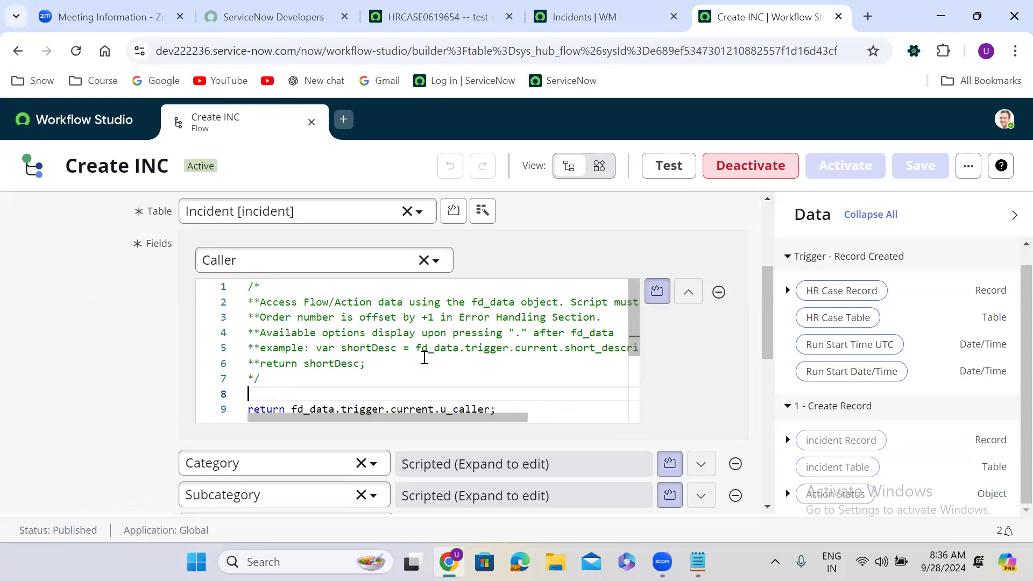
{"action": "left_click", "coordinate": [689, 292]}
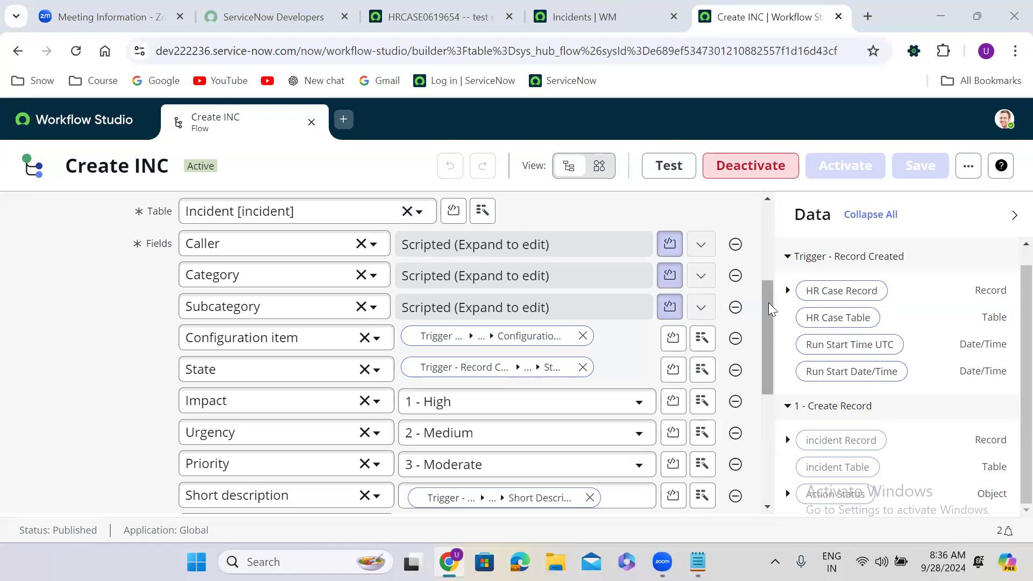
- Look through the transform functions available for the Description data pill without applying any, and finish editing the Create incident Record action
{"action": "left_click_drag", "start_coordinate": [768, 303], "coordinate": [761, 361]}
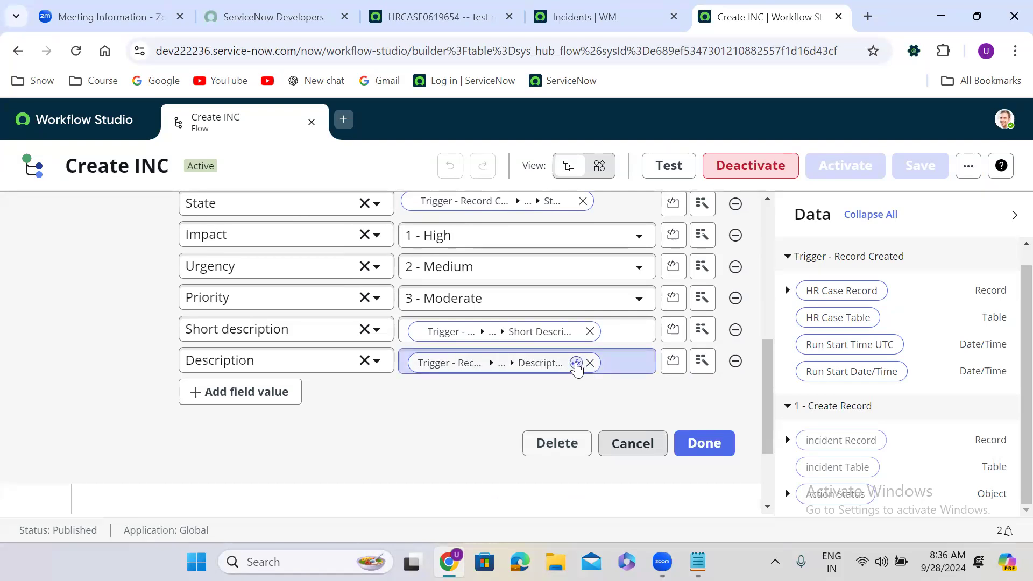
{"action": "left_click", "coordinate": [575, 365]}
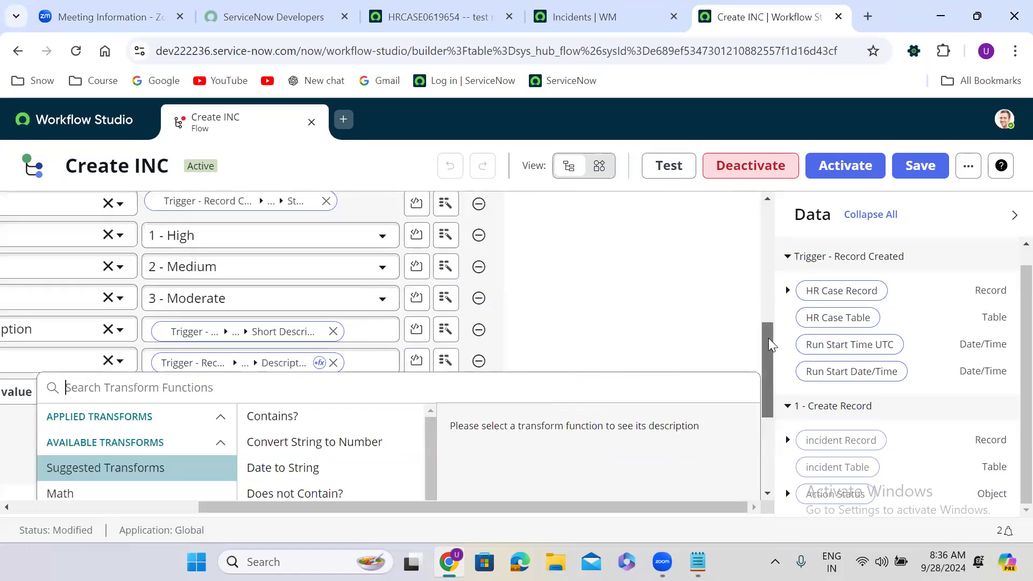
{"action": "scroll", "coordinate": [768, 345], "scroll_direction": "down", "scroll_amount": 2}
{"action": "left_click_drag", "start_coordinate": [769, 351], "coordinate": [769, 399]}
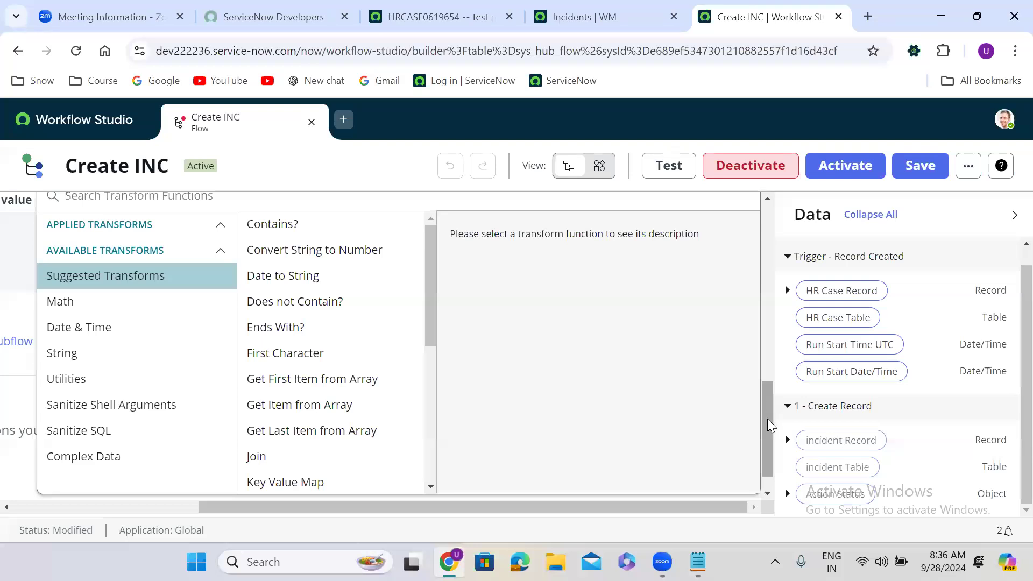
{"action": "left_click_drag", "start_coordinate": [767, 440], "coordinate": [771, 395]}
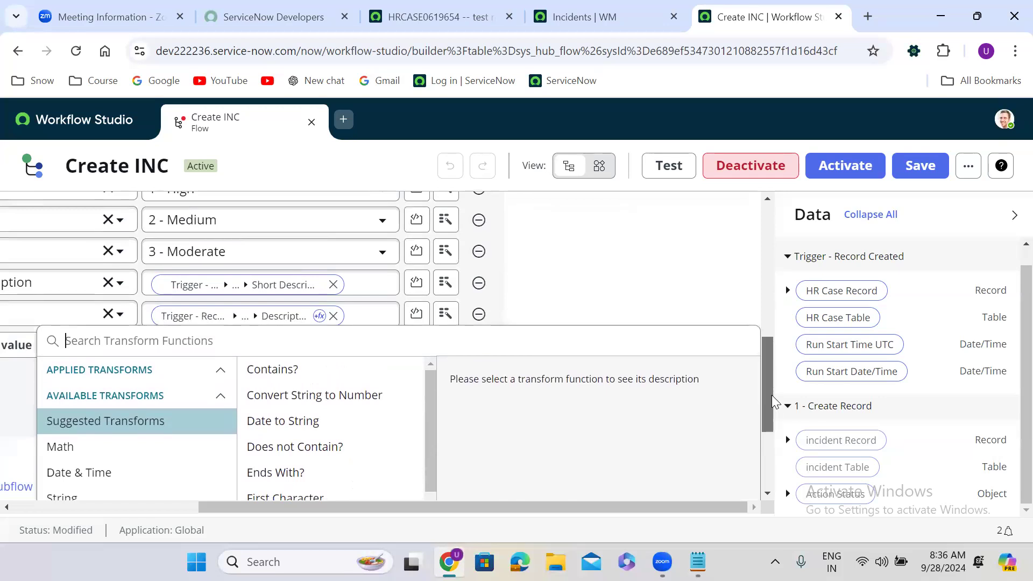
{"action": "left_click", "coordinate": [573, 297]}
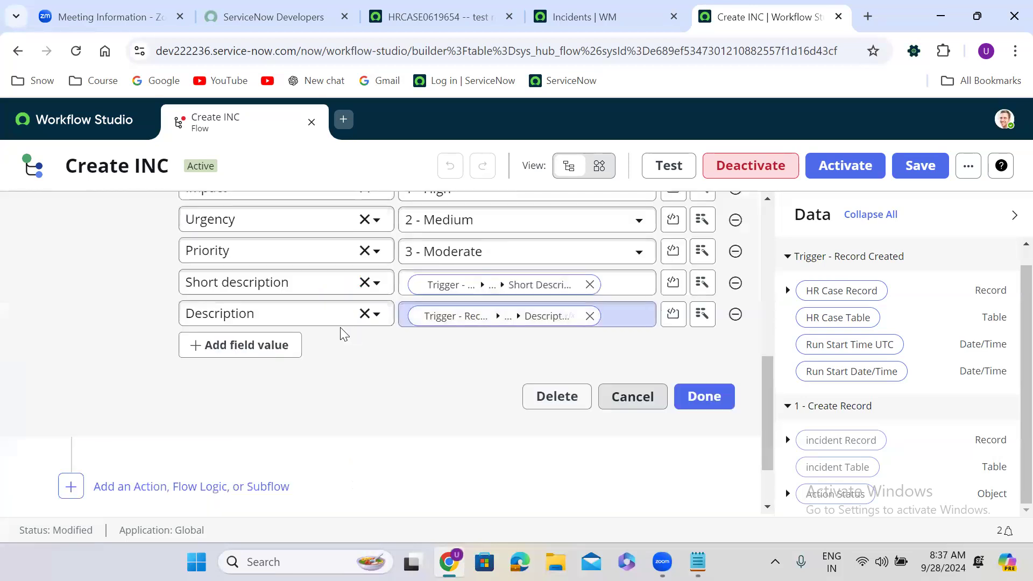
{"action": "left_click", "coordinate": [575, 317]}
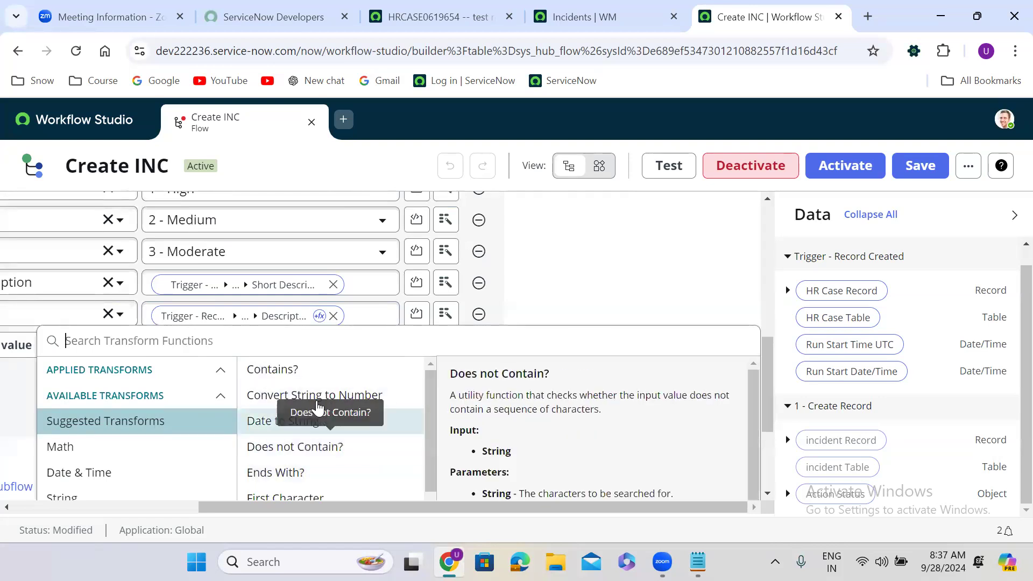
{"action": "left_click", "coordinate": [586, 269]}
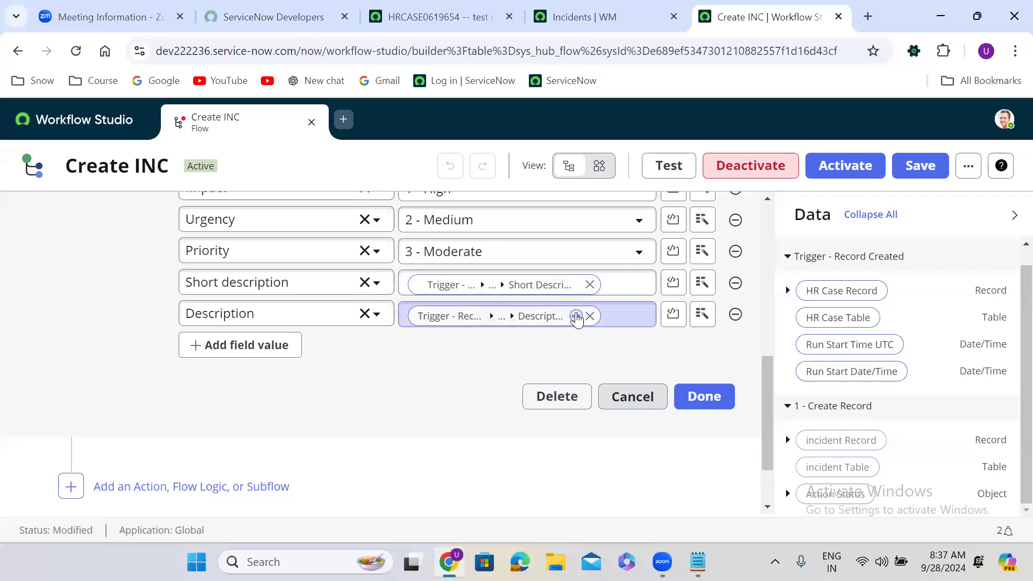
{"action": "left_click", "coordinate": [709, 406]}
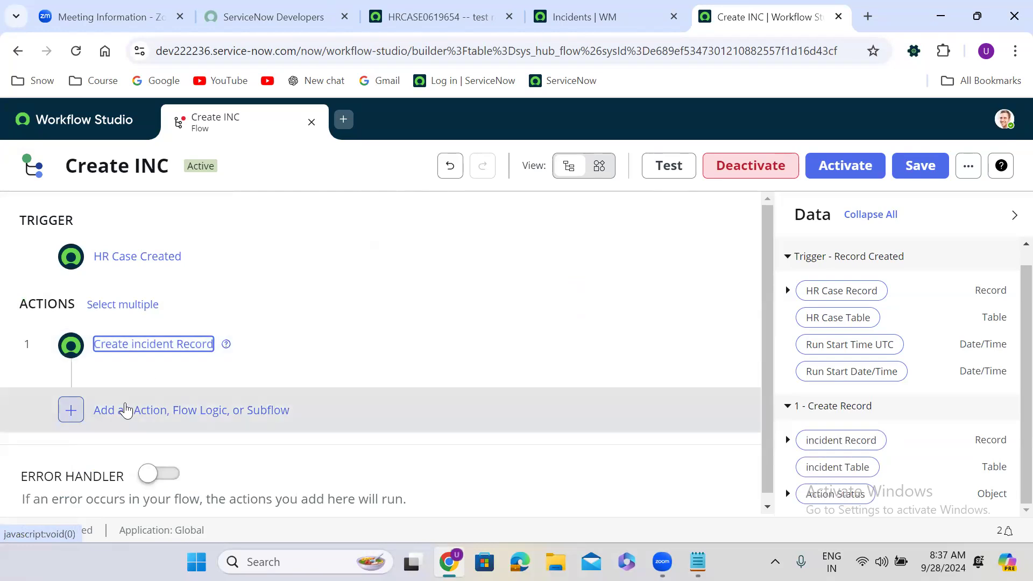
- Add an Update Record action after the Create incident Record action
{"action": "left_click", "coordinate": [77, 405]}
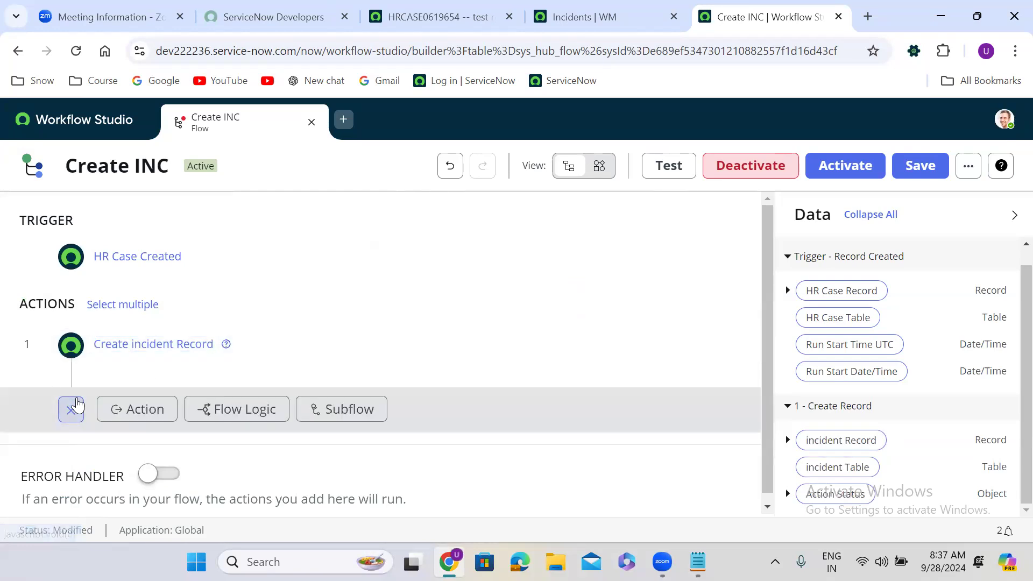
{"action": "left_click", "coordinate": [141, 409]}
{"action": "left_click", "coordinate": [174, 438]}
{"action": "type", "text": "update record"}
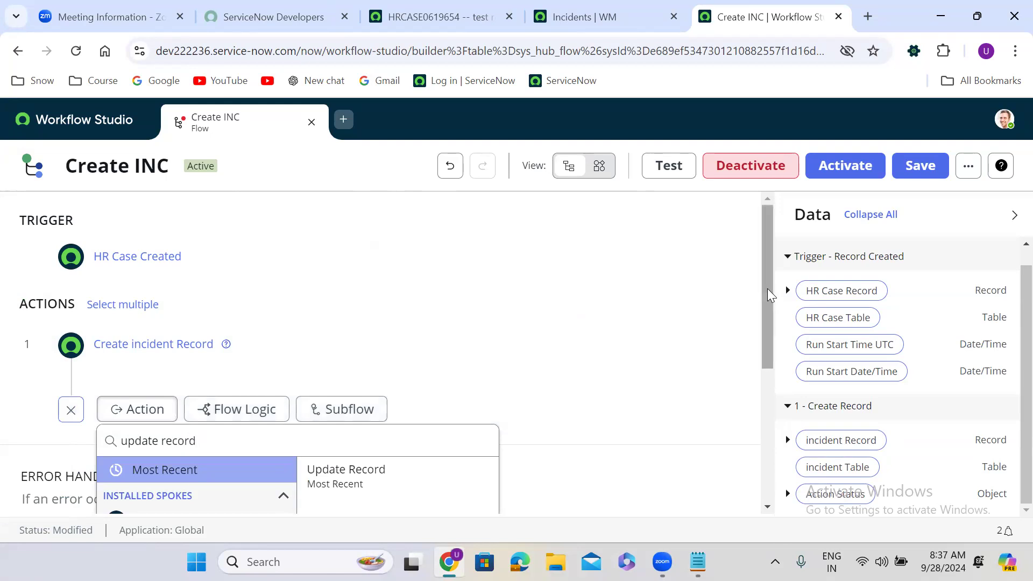
{"action": "scroll", "coordinate": [770, 329], "scroll_direction": "down", "scroll_amount": 1}
{"action": "left_click_drag", "start_coordinate": [769, 330], "coordinate": [769, 359]}
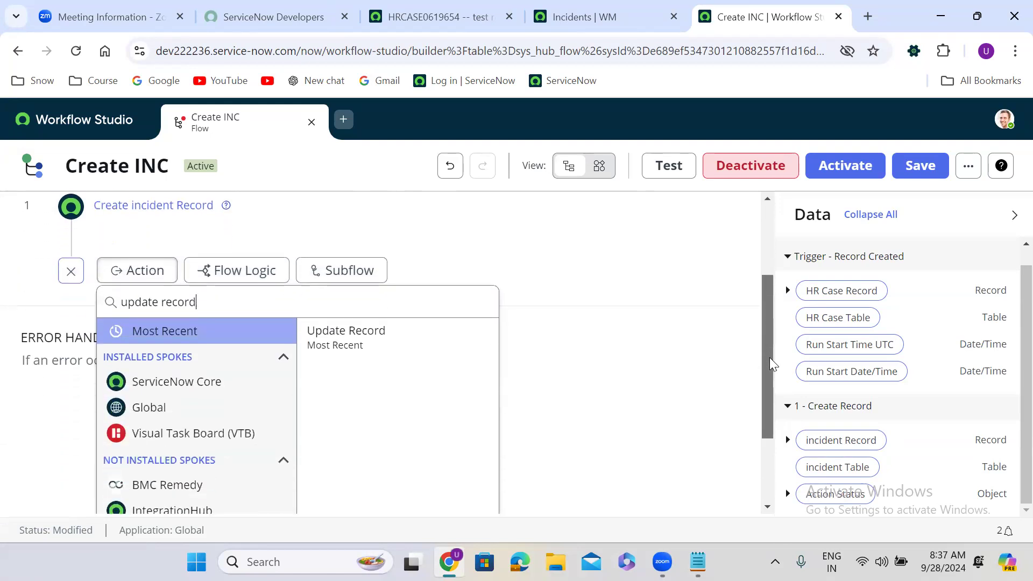
{"action": "left_click", "coordinate": [390, 344]}
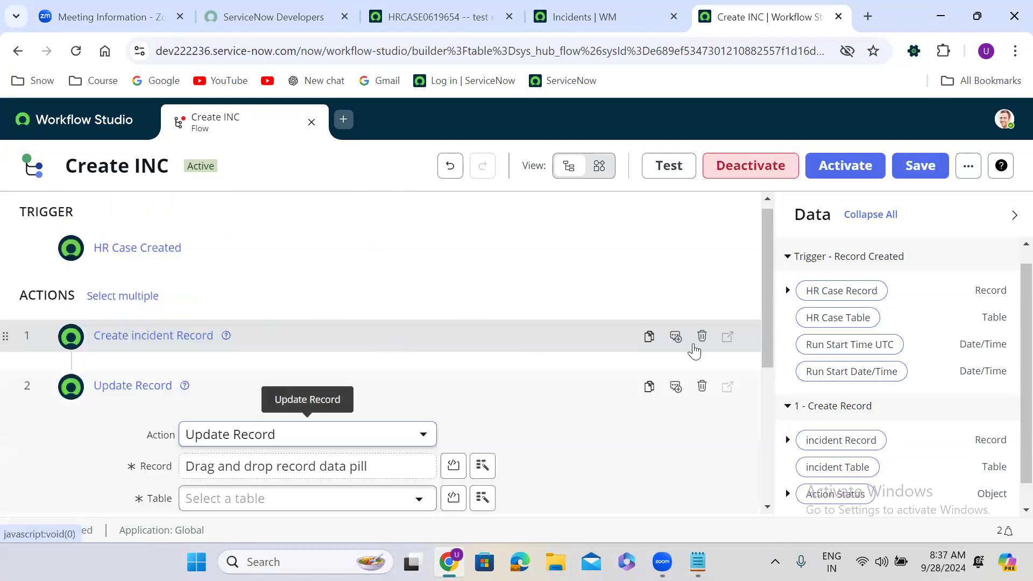
- Set the Update Record action's record to the trigger's HR Case Record data pill
{"action": "left_click_drag", "start_coordinate": [764, 296], "coordinate": [765, 372]}
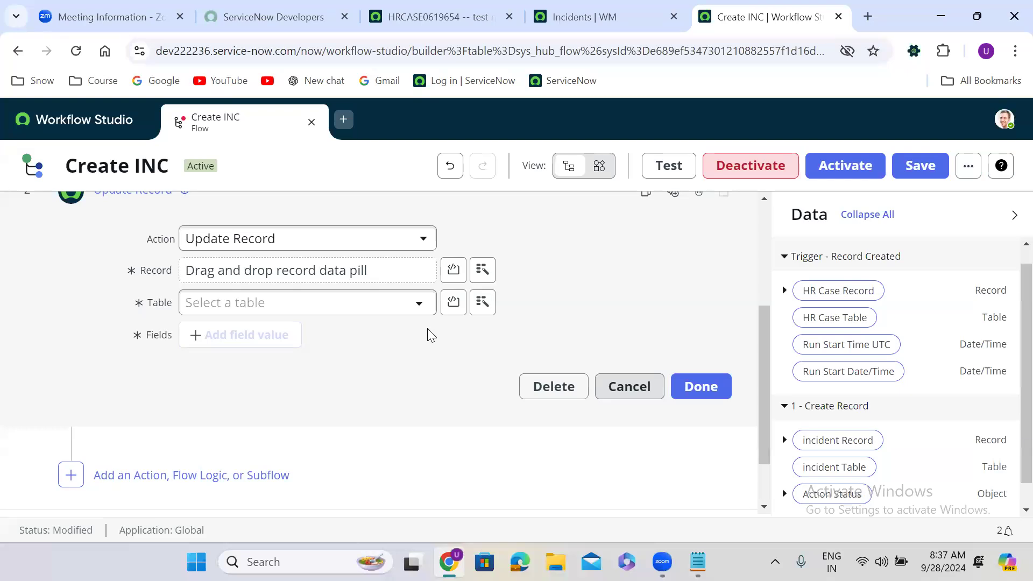
{"action": "left_click", "coordinate": [258, 305]}
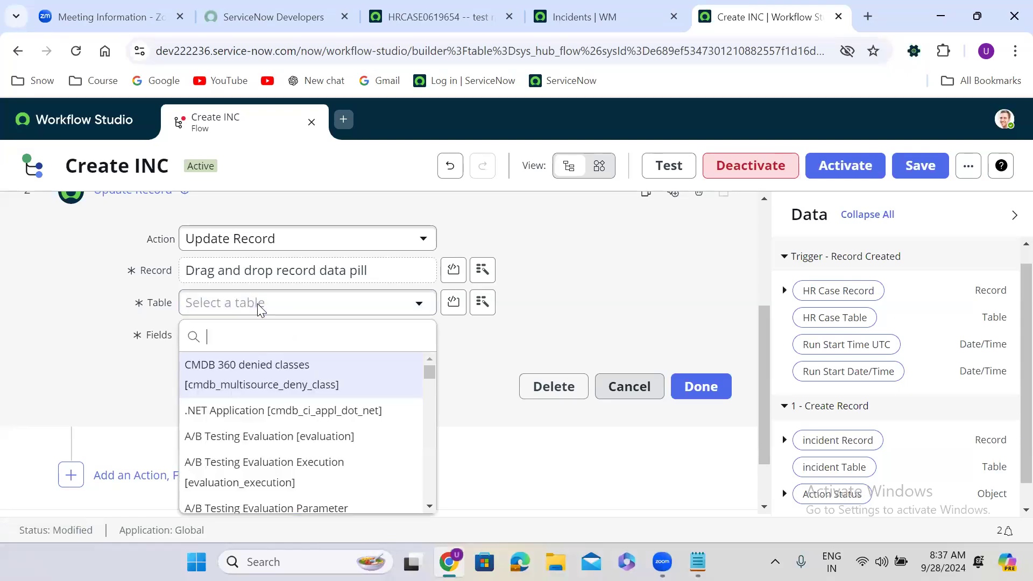
{"action": "left_click", "coordinate": [907, 309]}
{"action": "left_click_drag", "start_coordinate": [856, 293], "coordinate": [250, 271]}
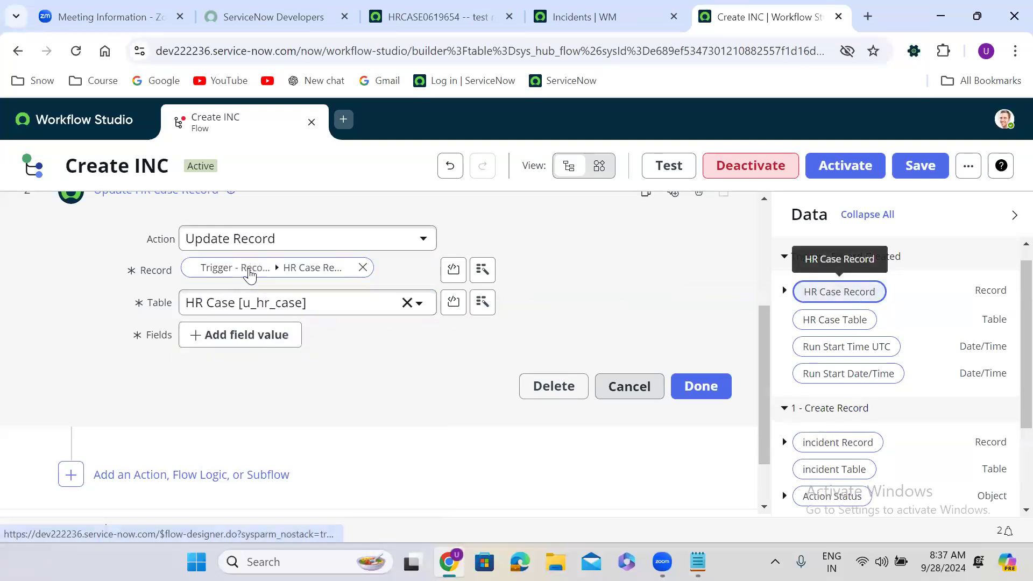
- Add the Incident field to the Update Record action, map it to the incident Record pill from step 1, and finish the action
{"action": "left_click", "coordinate": [254, 336]}
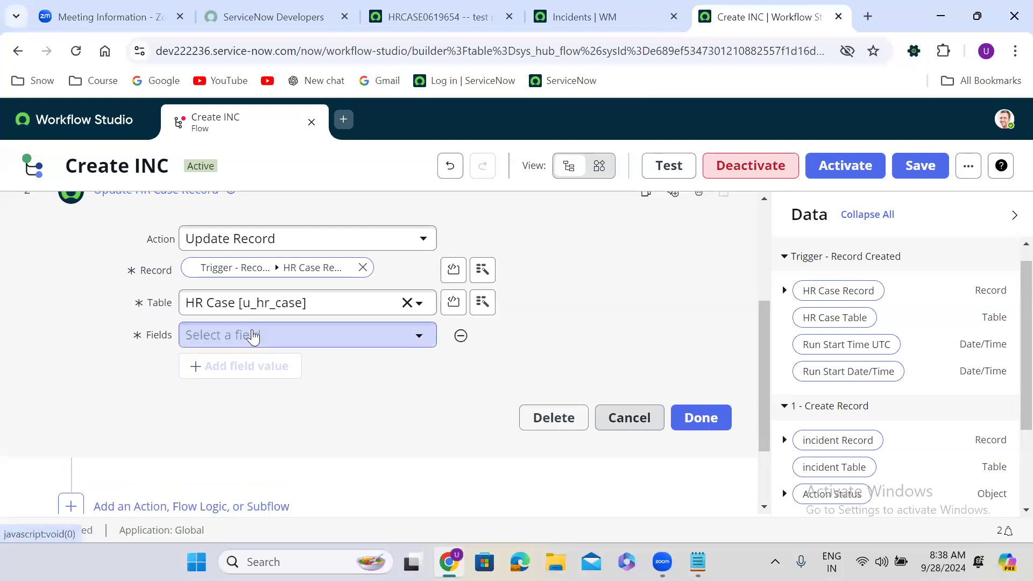
{"action": "left_click", "coordinate": [253, 333]}
{"action": "type", "text": "inc"}
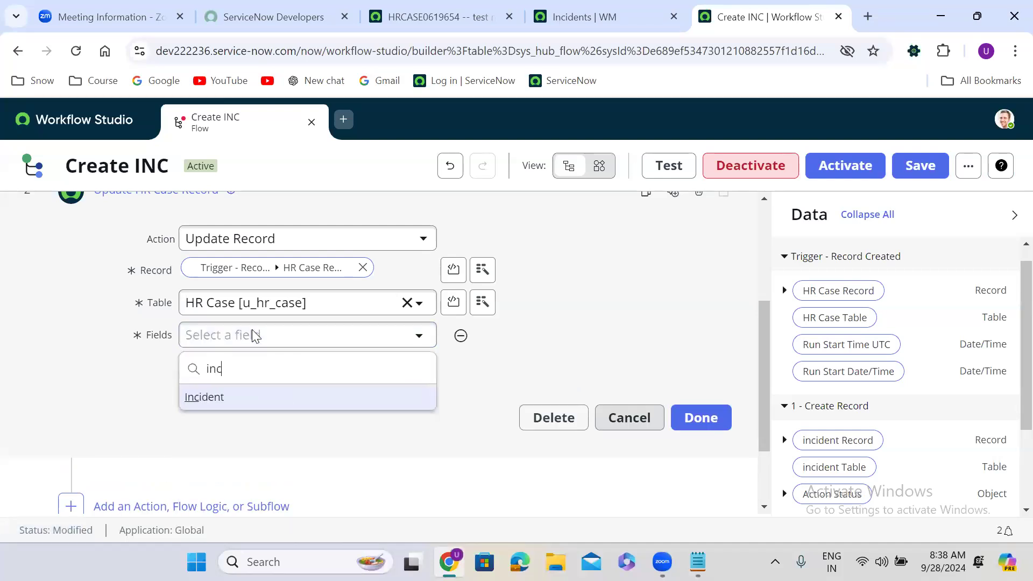
{"action": "left_click", "coordinate": [270, 404]}
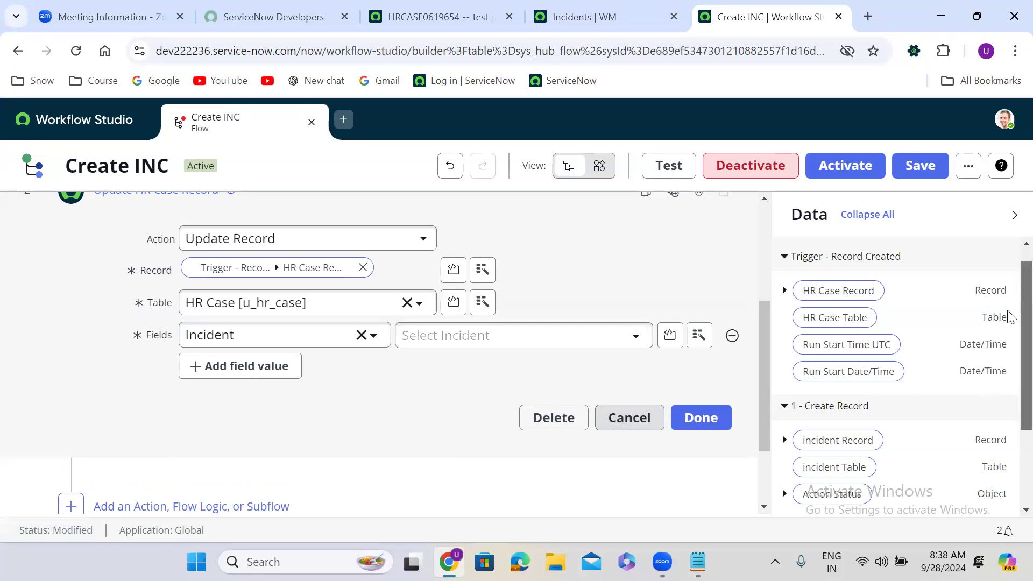
{"action": "scroll", "coordinate": [1009, 350], "scroll_direction": "down", "scroll_amount": 2}
{"action": "left_click_drag", "start_coordinate": [824, 318], "coordinate": [461, 342]}
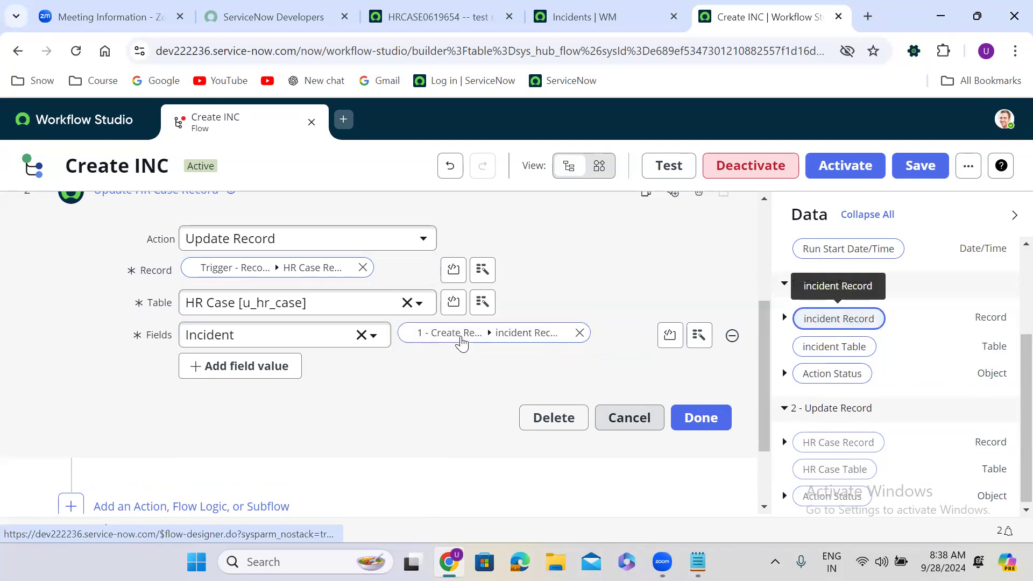
{"action": "left_click", "coordinate": [702, 418]}
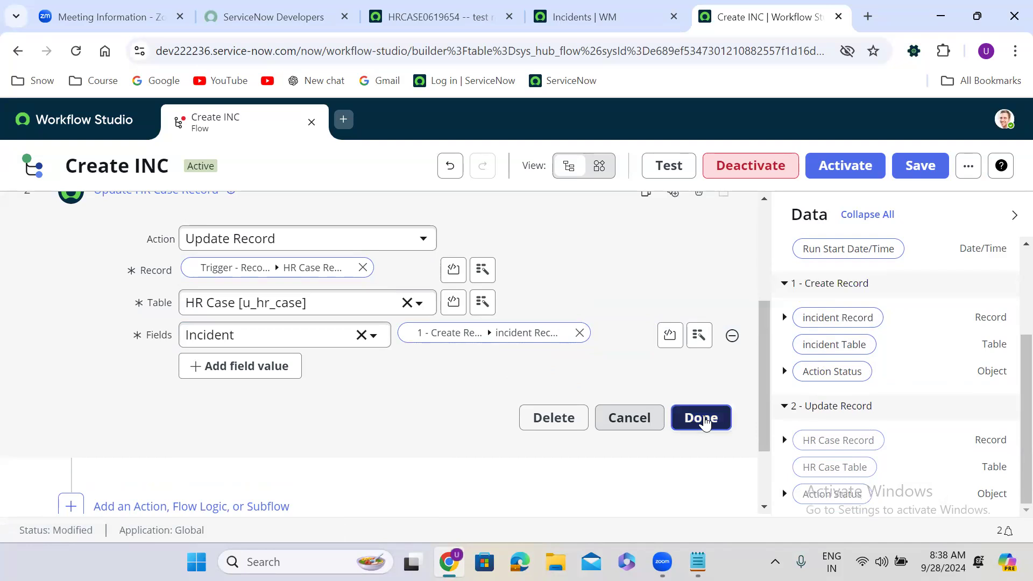
- Check the Incident field under the related records of the open HR Case test record, and return to the Create INC flow
{"action": "scroll", "coordinate": [705, 424], "scroll_direction": "up", "scroll_amount": 3}
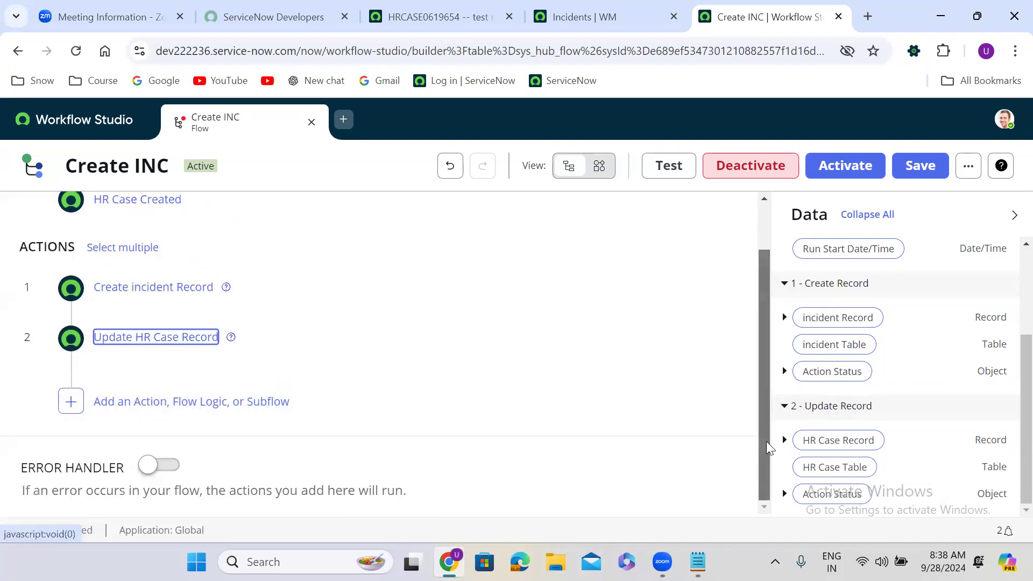
{"action": "scroll", "coordinate": [765, 309], "scroll_direction": "up", "scroll_amount": 1}
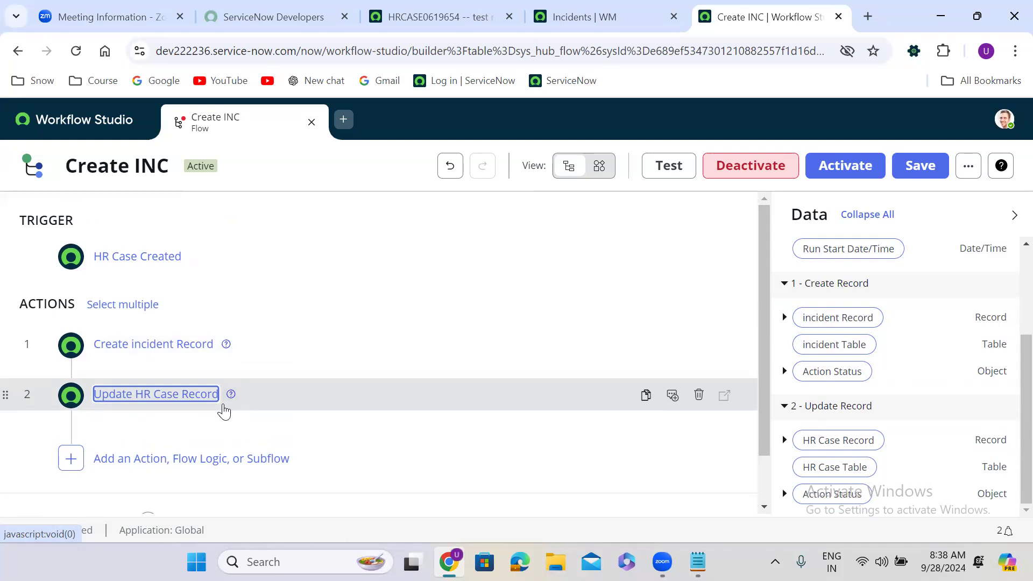
{"action": "left_click", "coordinate": [223, 408]}
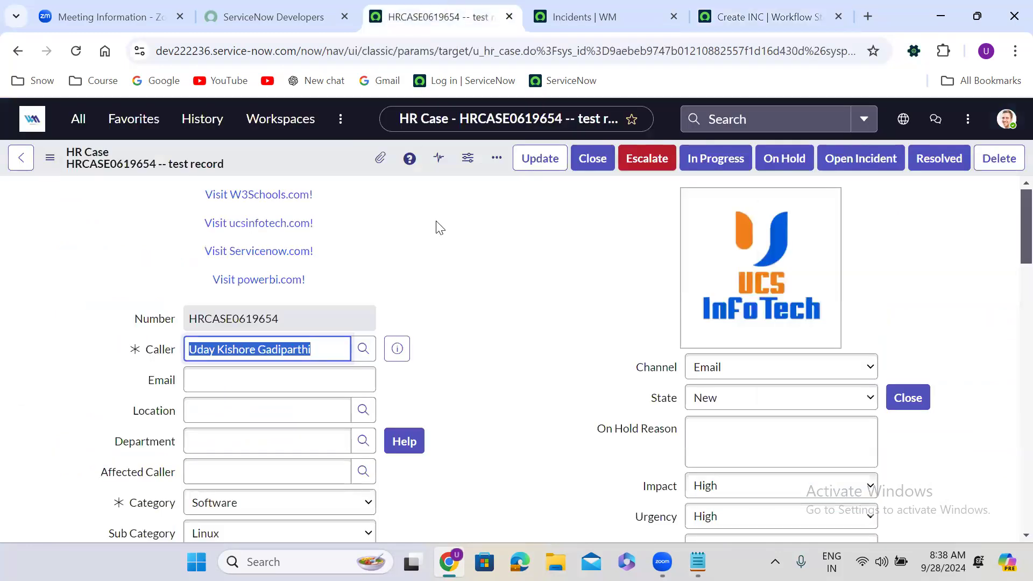
{"action": "scroll", "coordinate": [438, 226], "scroll_direction": "down", "scroll_amount": 10}
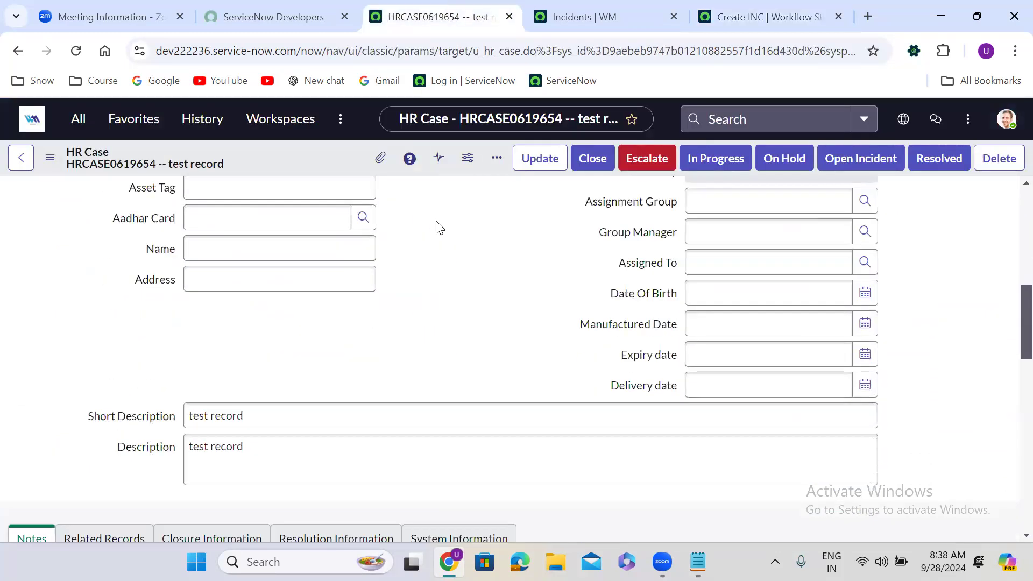
{"action": "scroll", "coordinate": [438, 224], "scroll_direction": "down", "scroll_amount": 1}
{"action": "left_click", "coordinate": [115, 266]}
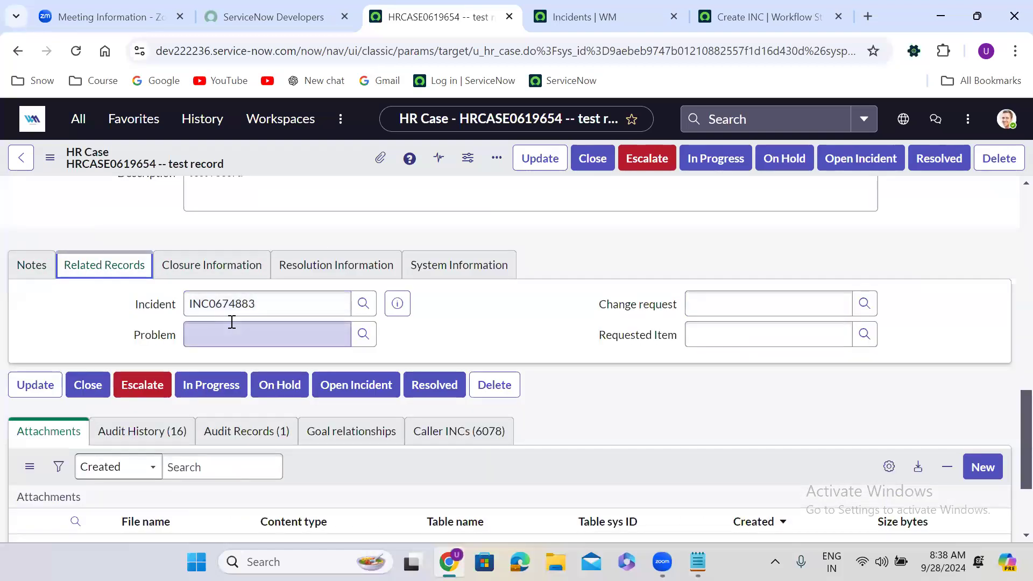
{"action": "left_click", "coordinate": [769, 16]}
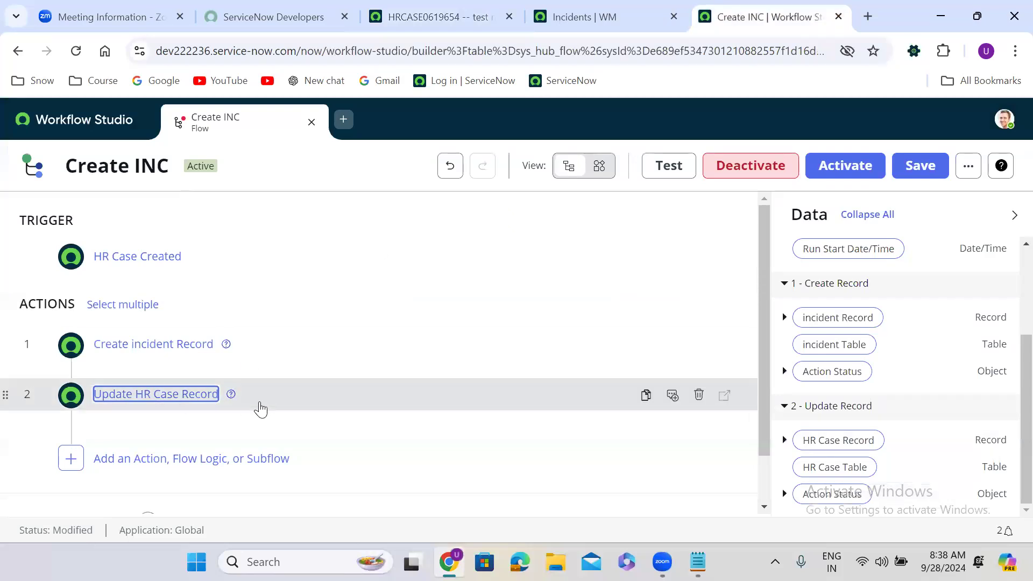
- Add a Delete Record action after the Update HR Case Record action
{"action": "left_click", "coordinate": [263, 404]}
{"action": "left_click", "coordinate": [262, 404]}
{"action": "left_click_drag", "start_coordinate": [764, 302], "coordinate": [762, 423]}
{"action": "left_click", "coordinate": [115, 402]}
{"action": "left_click", "coordinate": [117, 403]}
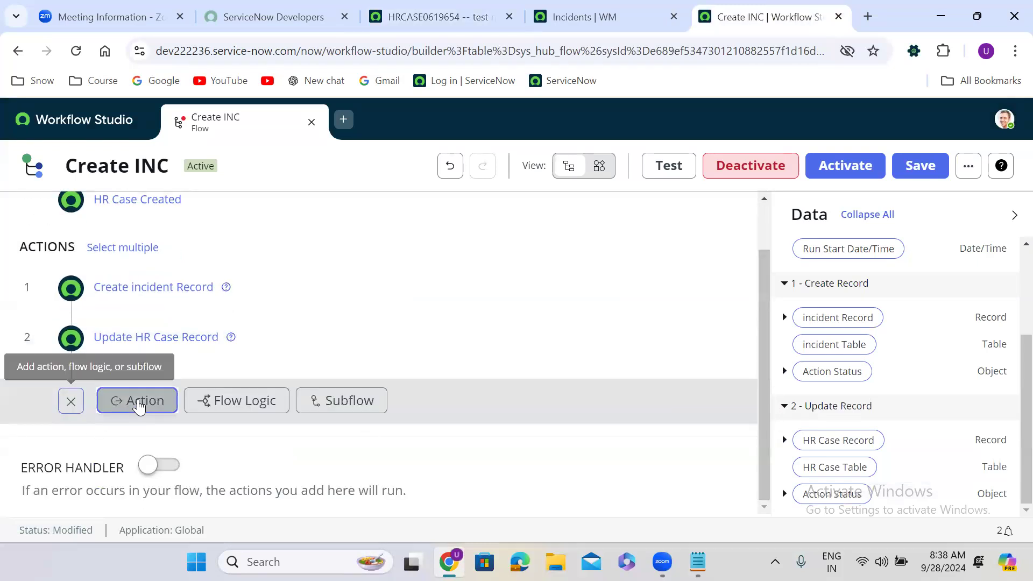
{"action": "type", "text": "d"}
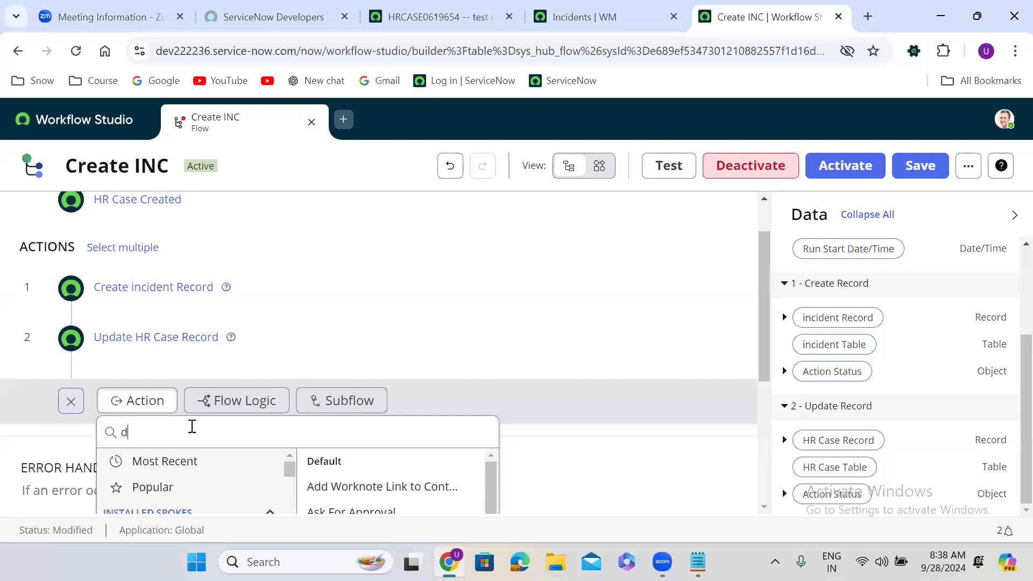
{"action": "type", "text": "elete rec"}
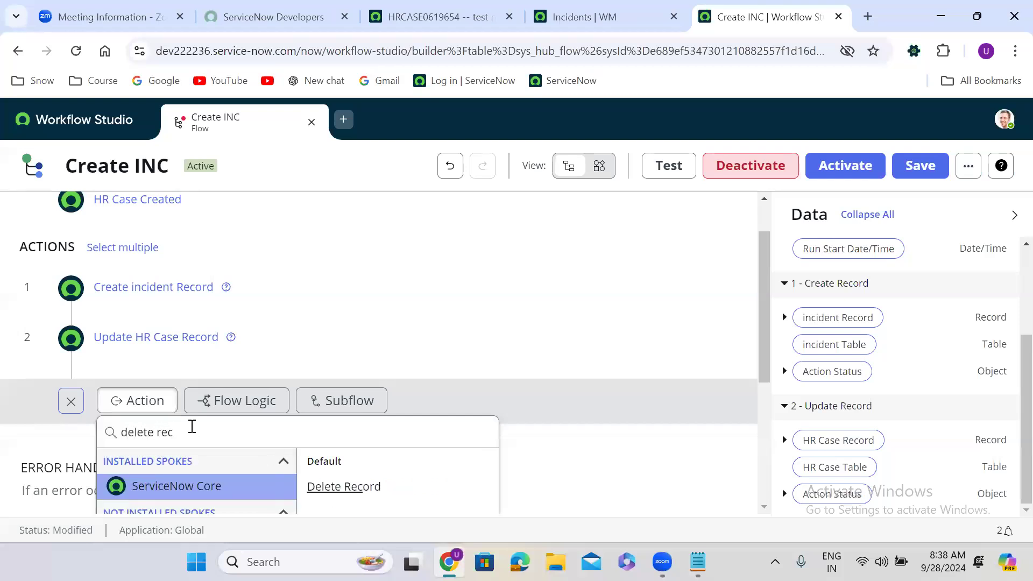
{"action": "left_click", "coordinate": [299, 485]}
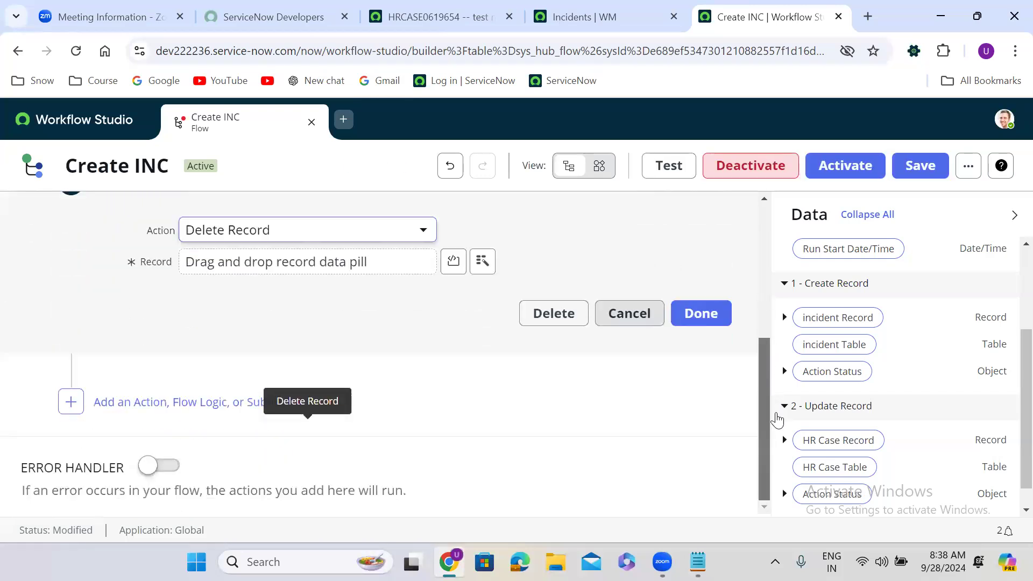
- Set the Delete Record action's record to the HR Case Record data pill from step 2 and finish the action
{"action": "left_click_drag", "start_coordinate": [850, 440], "coordinate": [269, 261]}
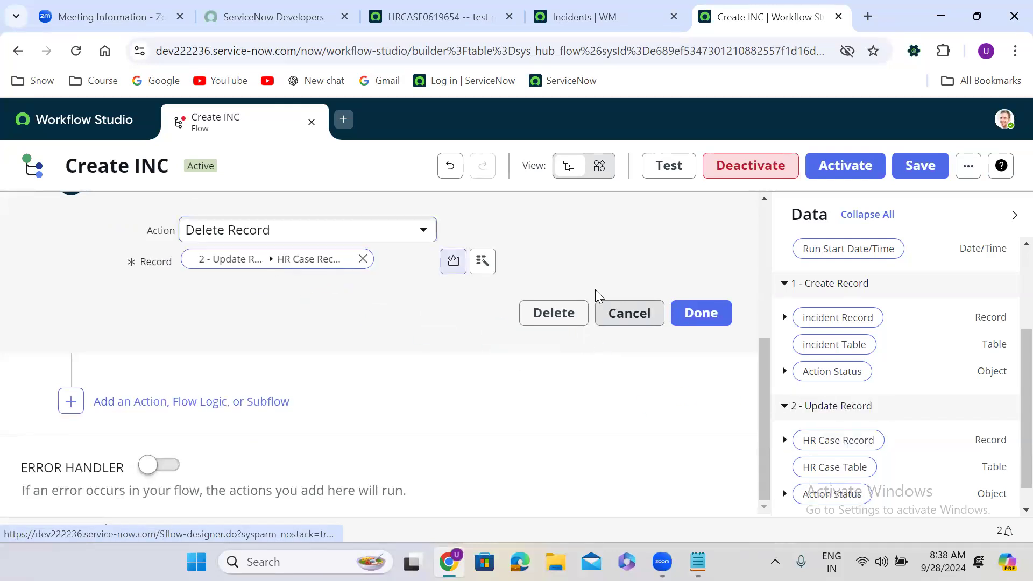
{"action": "left_click", "coordinate": [713, 315]}
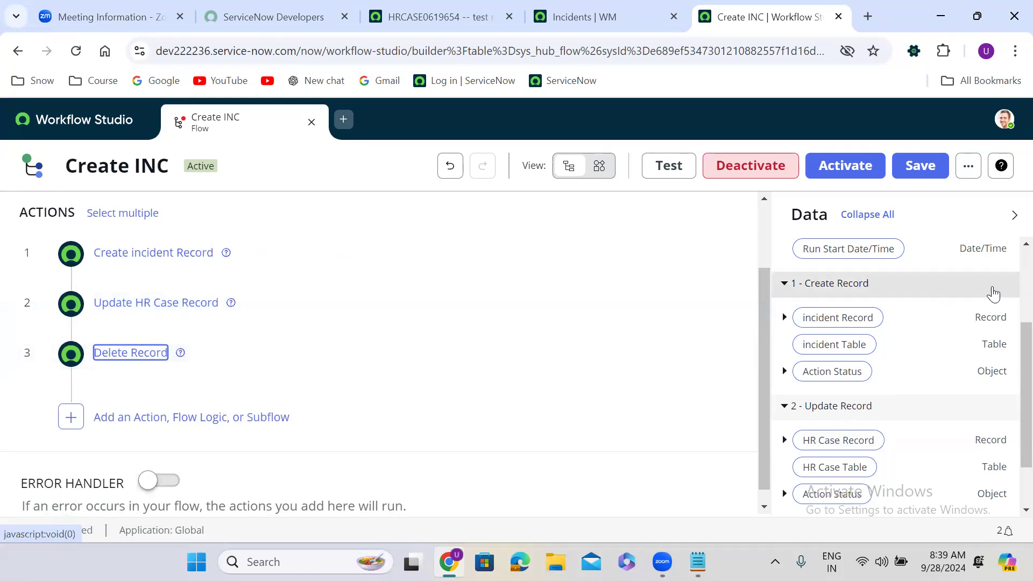
- Compare the data pills offered by the trigger and by the Create Record, Update Record and Delete Record actions
{"action": "scroll", "coordinate": [1006, 349], "scroll_direction": "up", "scroll_amount": 3}
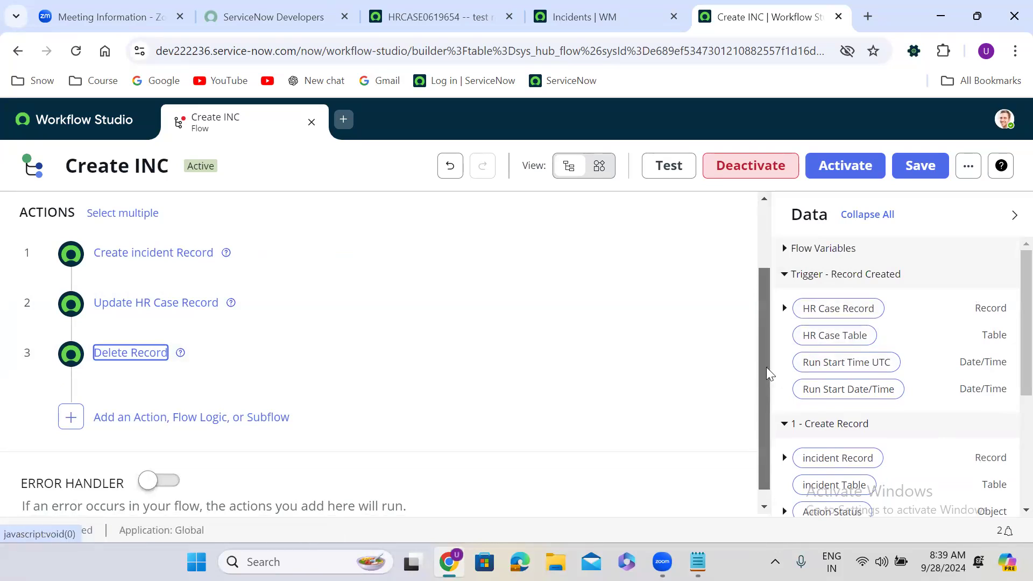
{"action": "left_click_drag", "start_coordinate": [766, 367], "coordinate": [749, 256]}
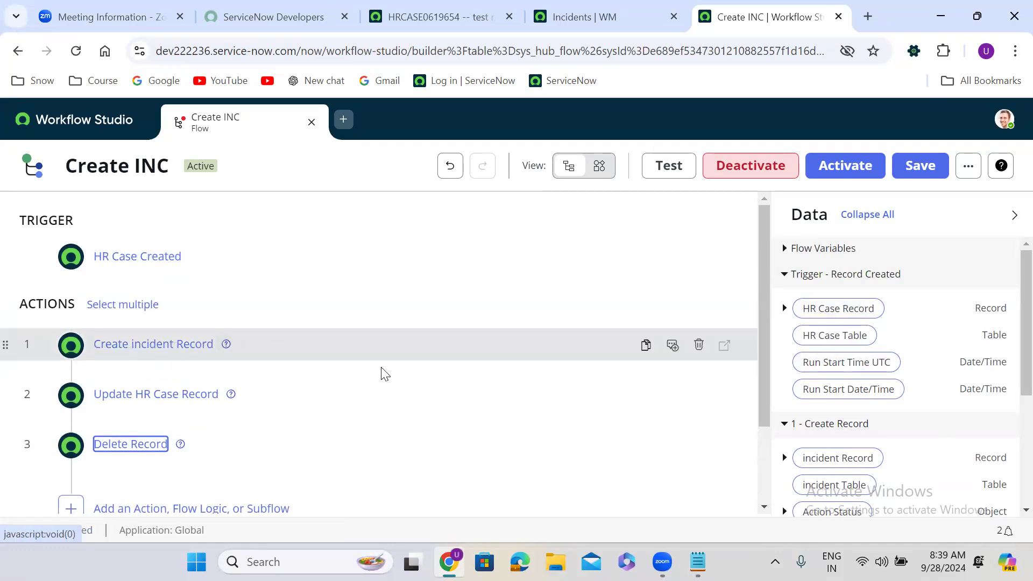
{"action": "scroll", "coordinate": [1008, 345], "scroll_direction": "down", "scroll_amount": 3}
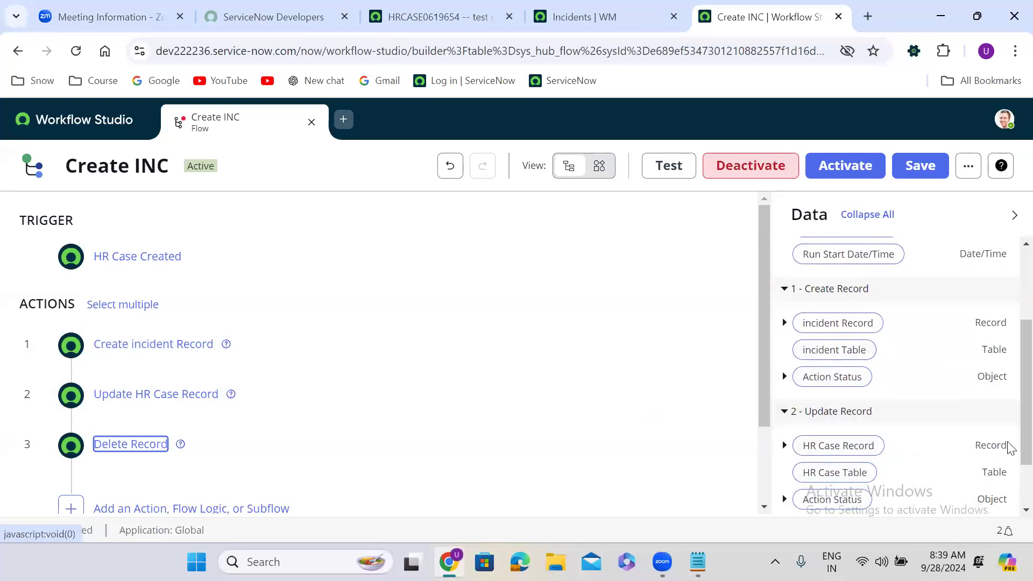
{"action": "scroll", "coordinate": [1008, 447], "scroll_direction": "down", "scroll_amount": 2}
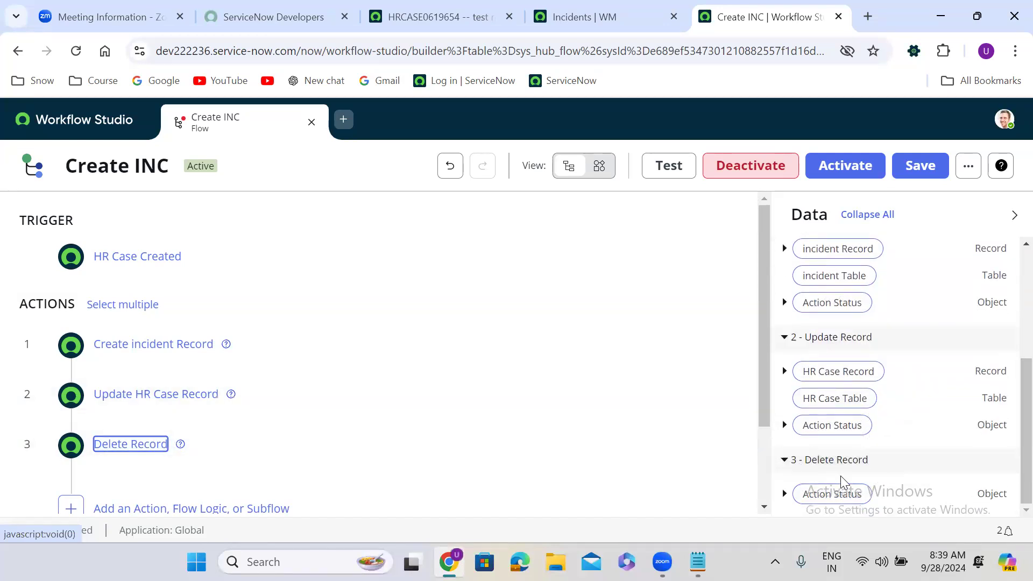
{"action": "left_click", "coordinate": [352, 482]}
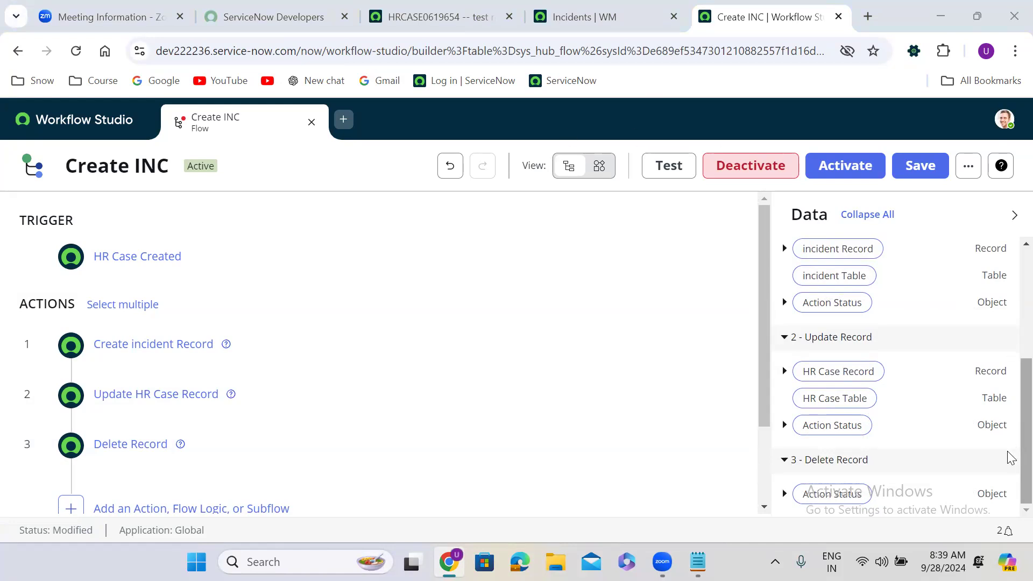
{"action": "scroll", "coordinate": [1009, 425], "scroll_direction": "up", "scroll_amount": 4}
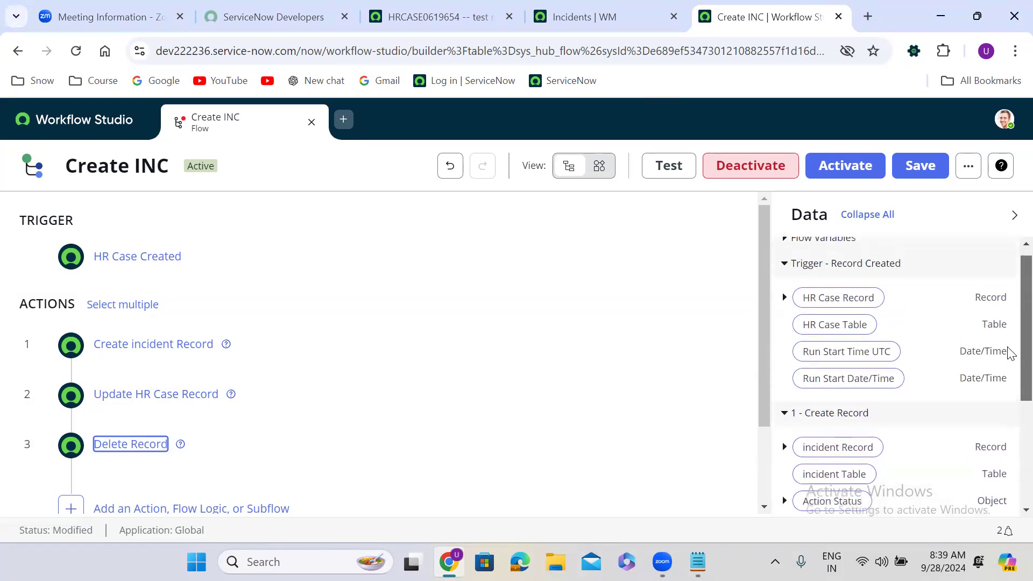
{"action": "scroll", "coordinate": [1010, 344], "scroll_direction": "down", "scroll_amount": 4}
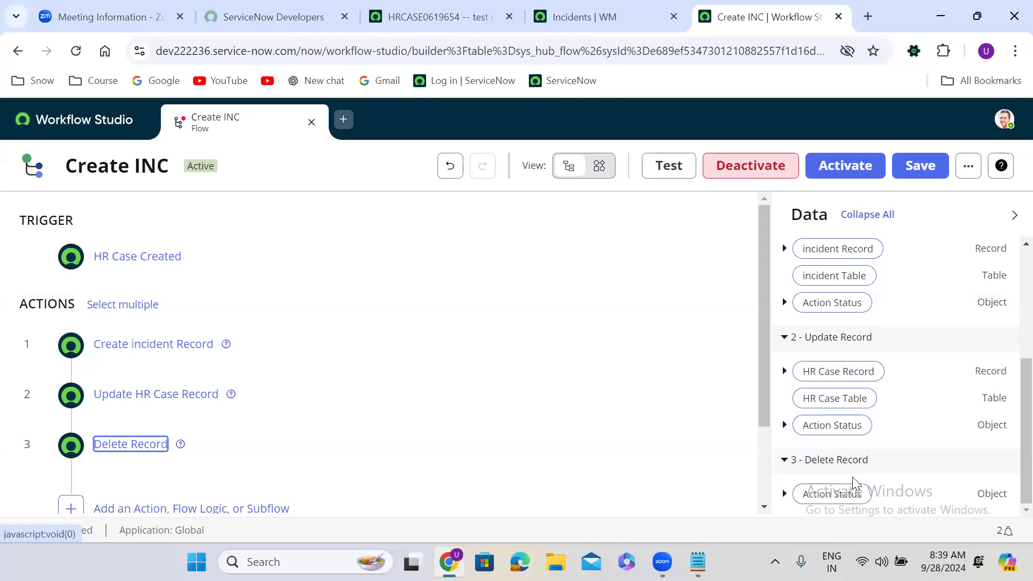
- Delete the Create incident Record, Update HR Case Record and Delete Record actions from the flow, including all references to them
{"action": "mouse_move", "coordinate": [612, 445]}
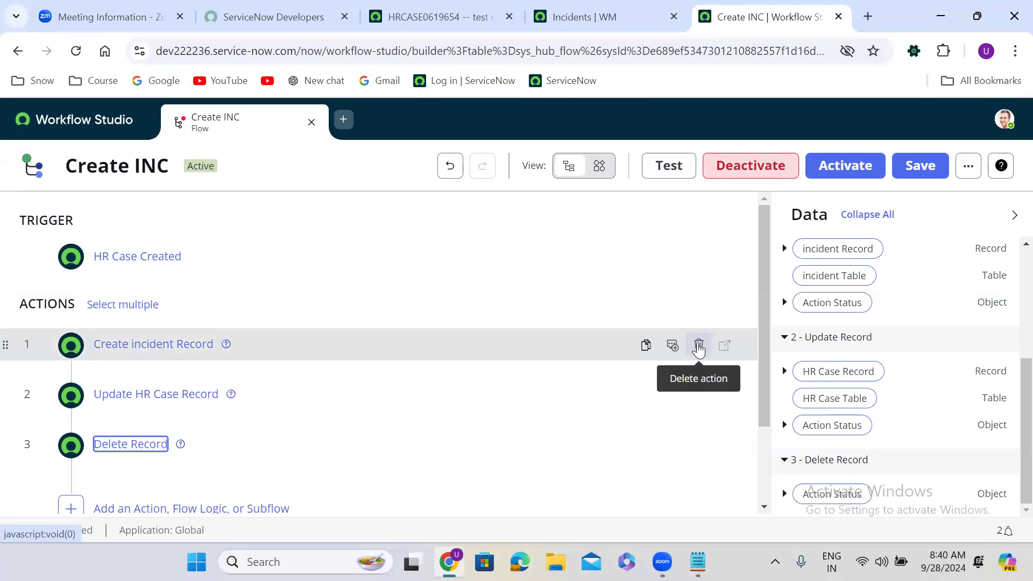
{"action": "left_click", "coordinate": [698, 349]}
{"action": "left_click", "coordinate": [703, 339]}
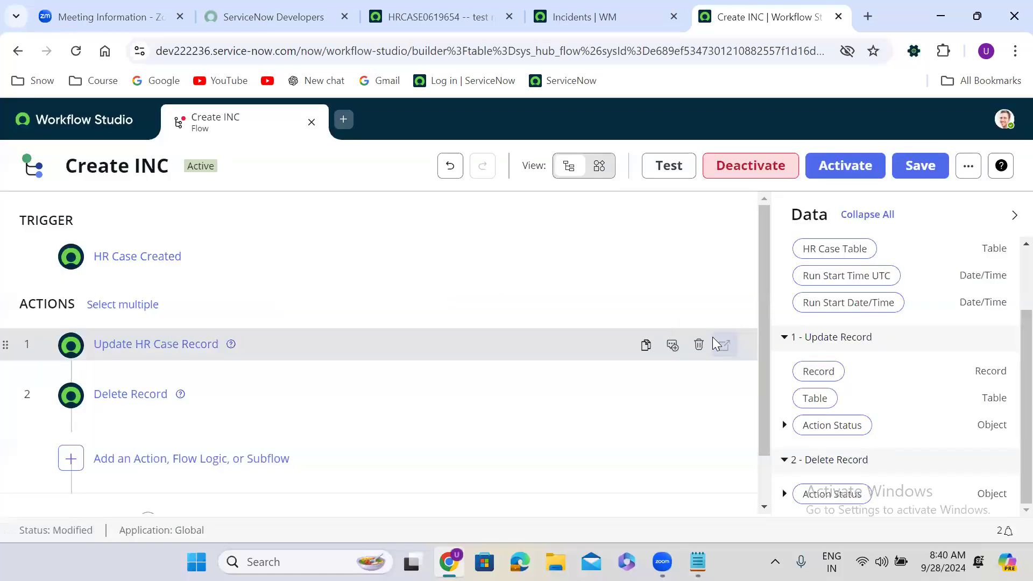
{"action": "left_click", "coordinate": [698, 344]}
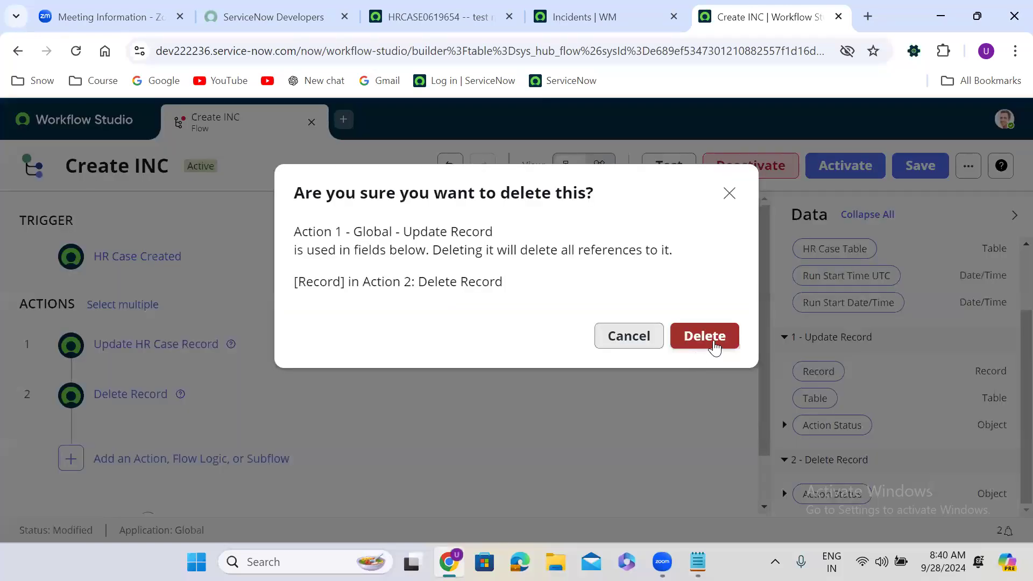
{"action": "left_click", "coordinate": [714, 344]}
{"action": "left_click", "coordinate": [698, 349]}
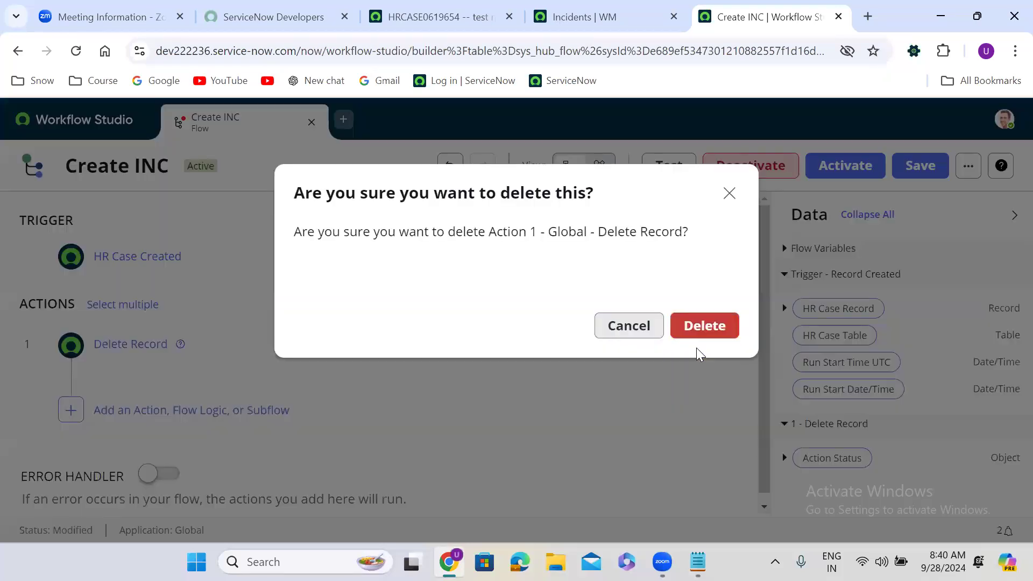
{"action": "left_click", "coordinate": [714, 331]}
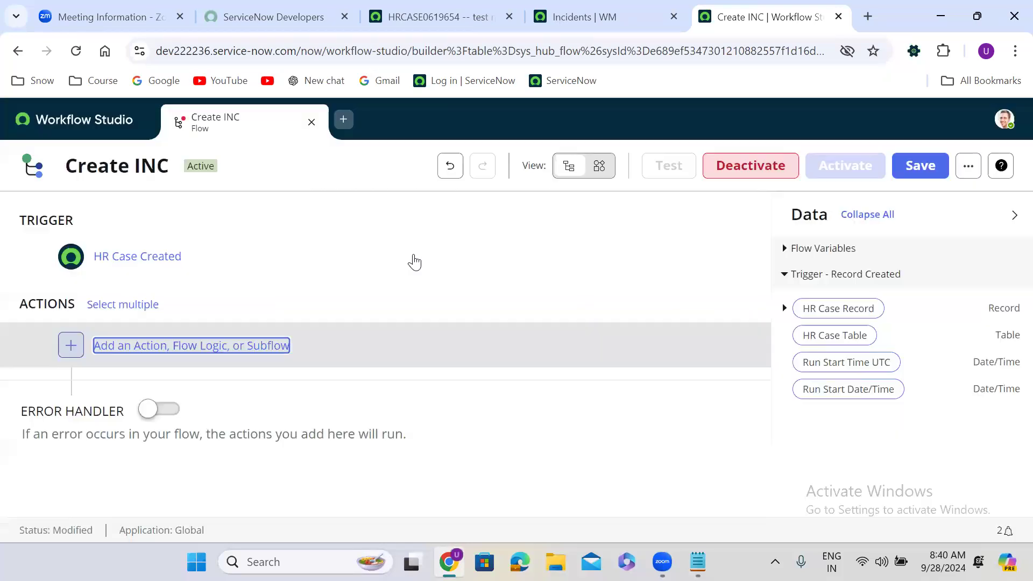
- Close the Create INC flow without saving its changes and show the list of flows on the homepage
{"action": "left_click", "coordinate": [311, 123]}
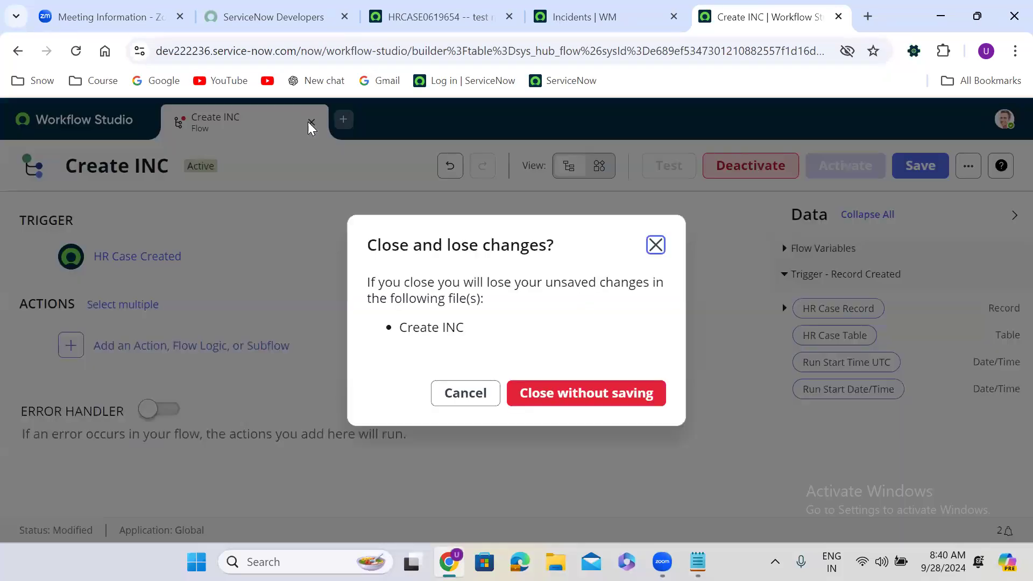
{"action": "left_click", "coordinate": [549, 395]}
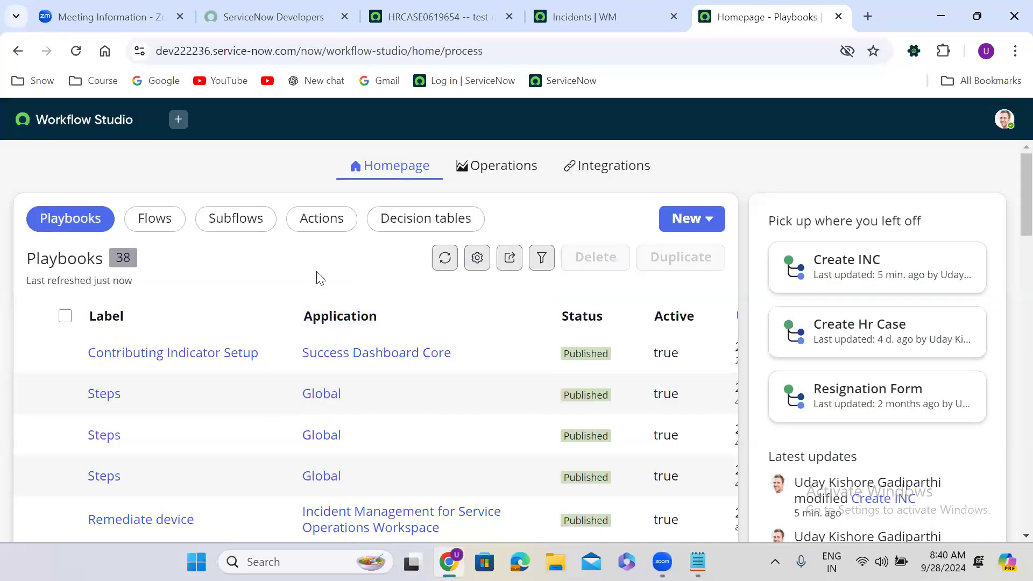
{"action": "left_click", "coordinate": [156, 222]}
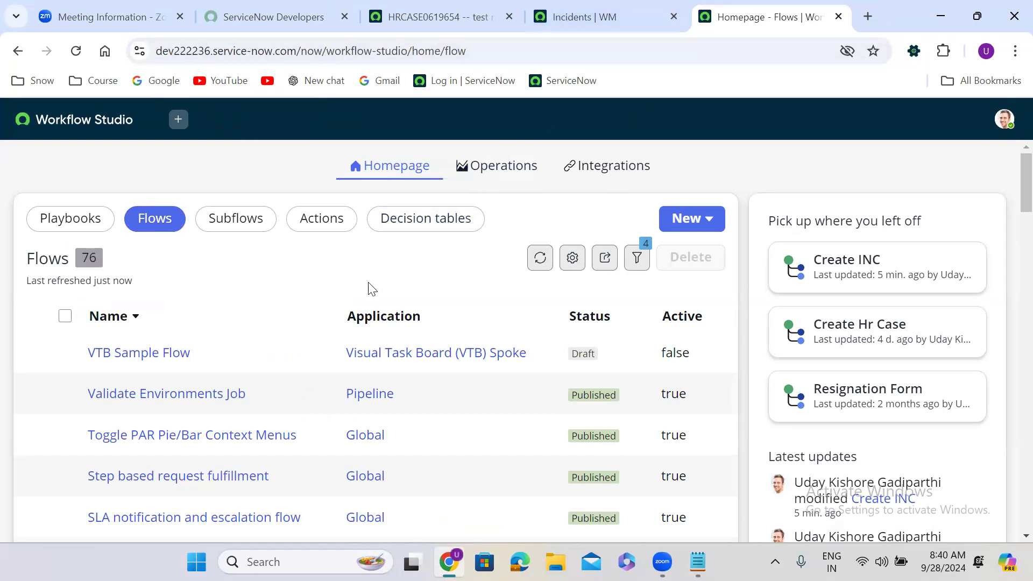
- Sort the flows by name in ascending order and filter them to names containing "inc"
{"action": "left_click", "coordinate": [132, 324]}
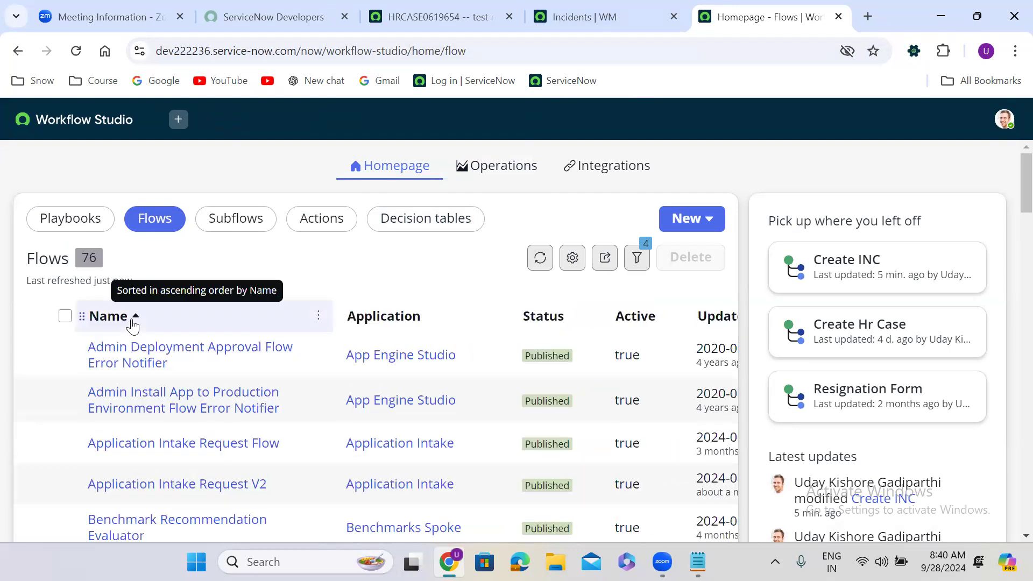
{"action": "left_click", "coordinate": [318, 318]}
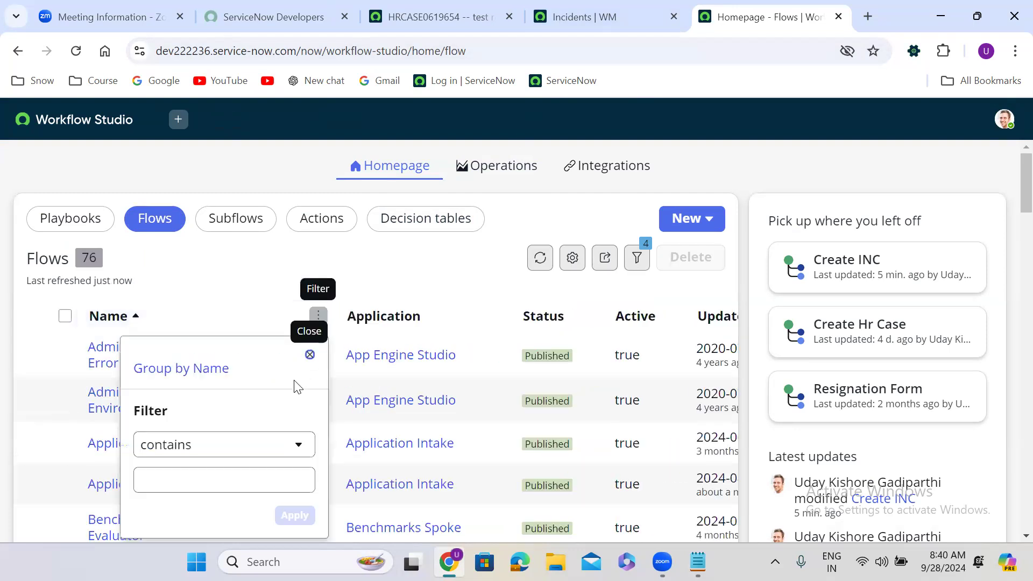
{"action": "left_click", "coordinate": [206, 484]}
{"action": "type", "text": "inc"}
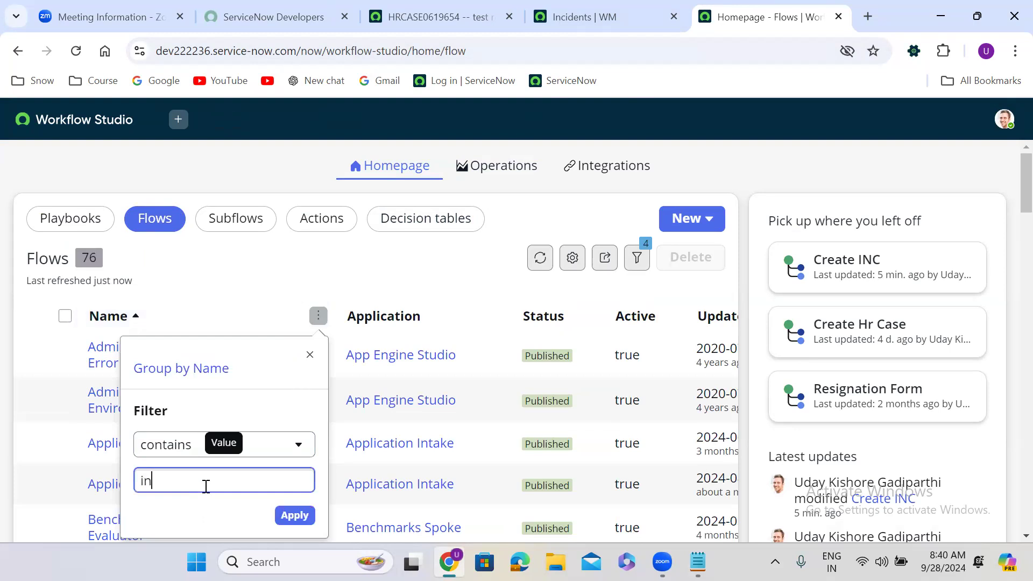
{"action": "left_click", "coordinate": [301, 516]}
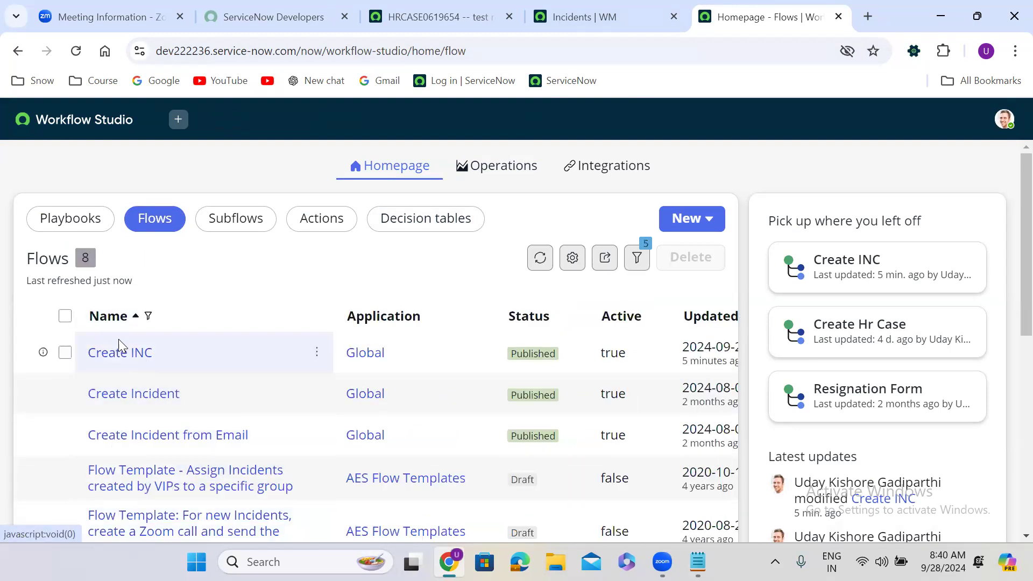
- Open the Create INC flow and change its HR Case trigger type to Updated
{"action": "left_click", "coordinate": [121, 353]}
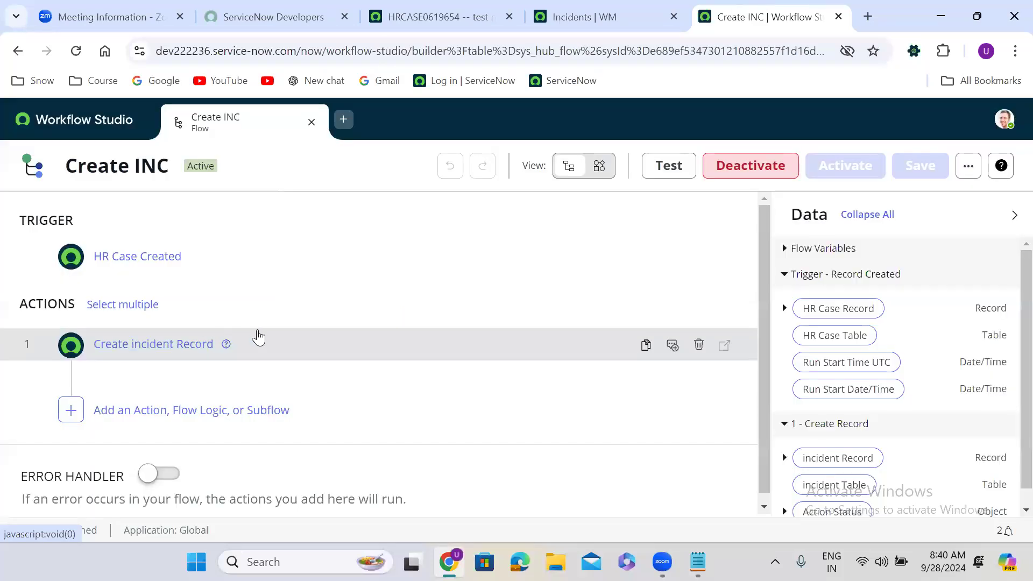
{"action": "left_click", "coordinate": [237, 274]}
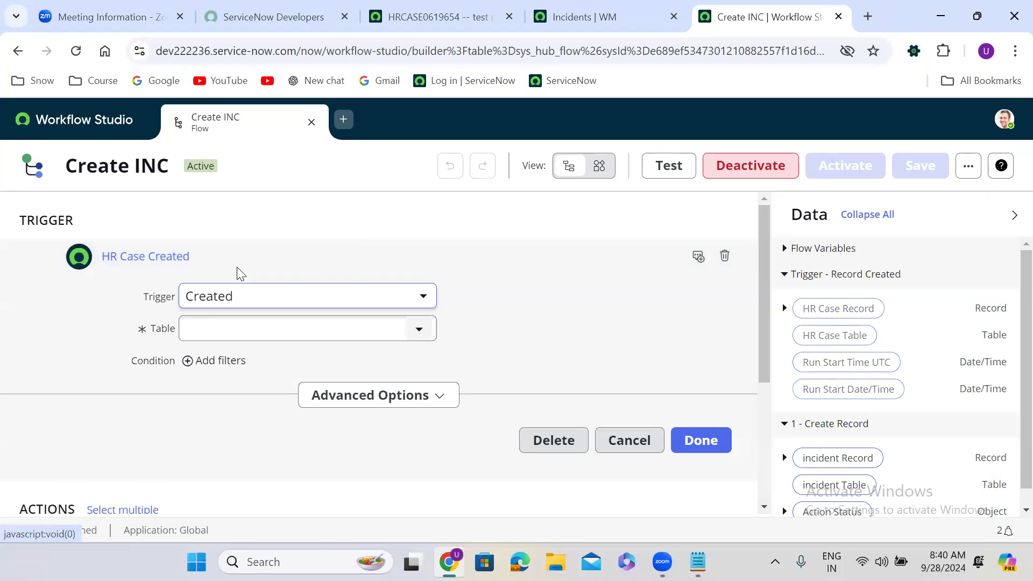
{"action": "left_click", "coordinate": [225, 305]}
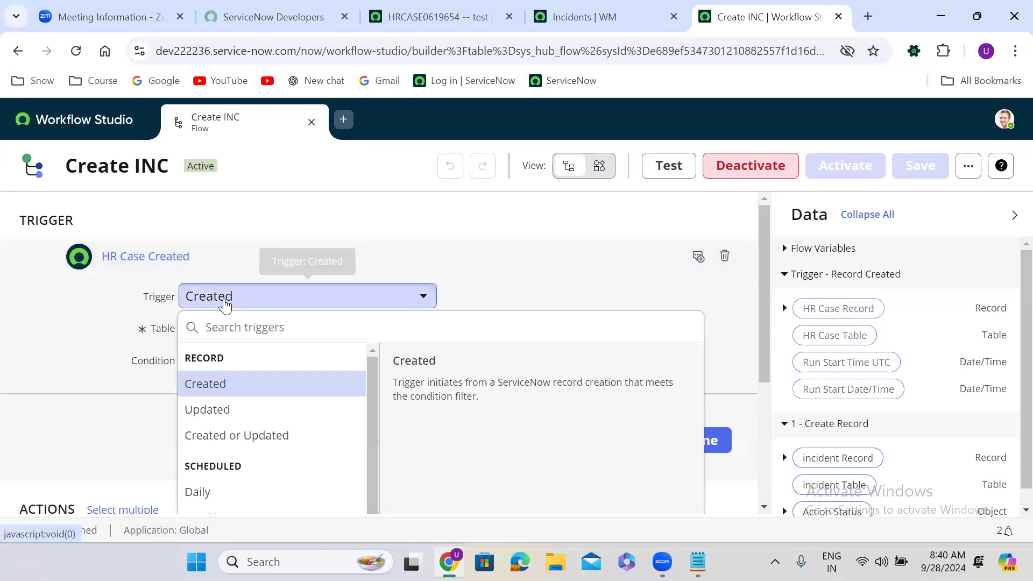
{"action": "left_click", "coordinate": [246, 410]}
{"action": "left_click", "coordinate": [715, 341]}
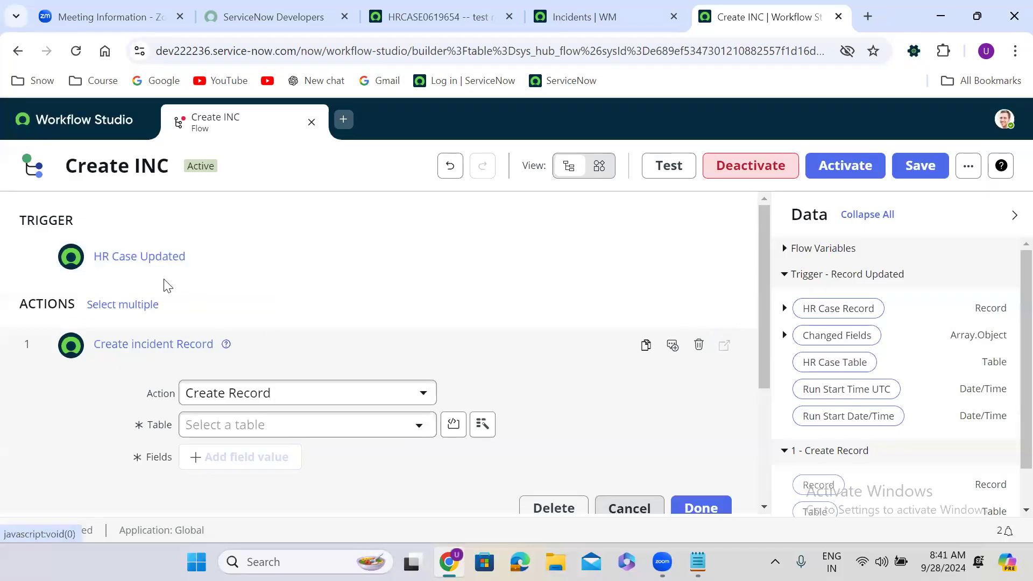
- Set the trigger type of the Create INC flow to Created or Updated on the HR Case table
{"action": "left_click", "coordinate": [214, 269]}
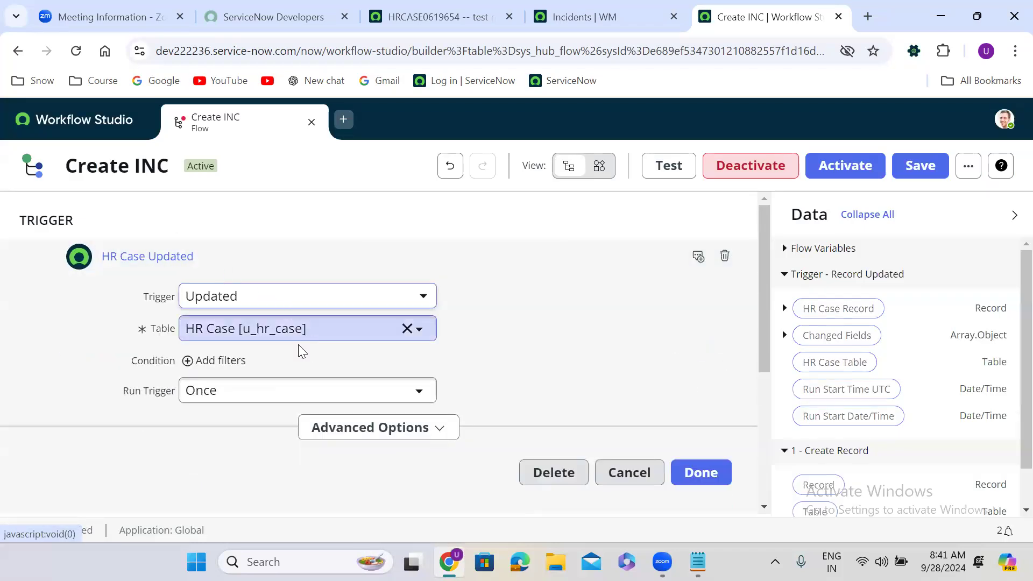
{"action": "left_click", "coordinate": [245, 304]}
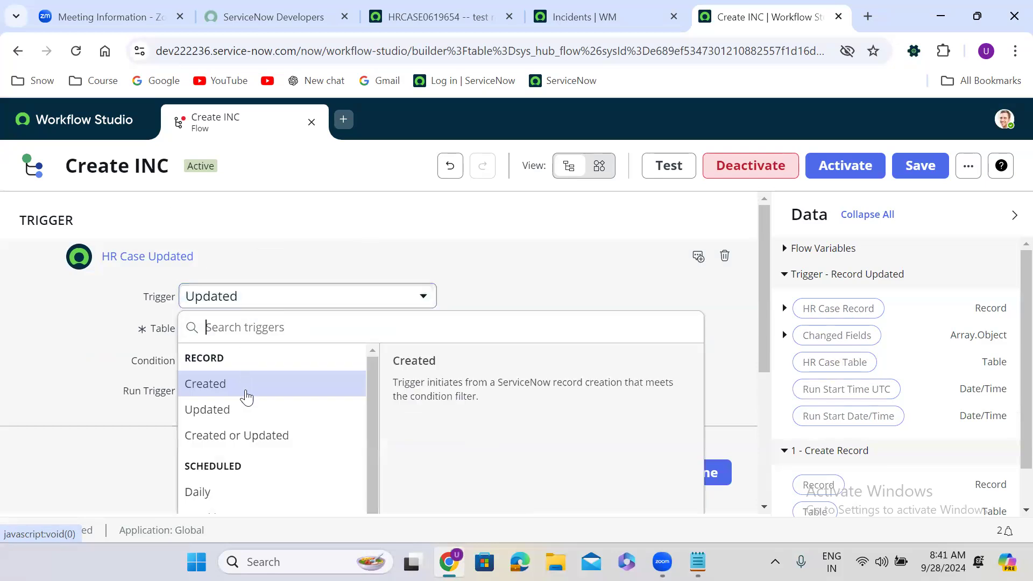
{"action": "left_click", "coordinate": [247, 436]}
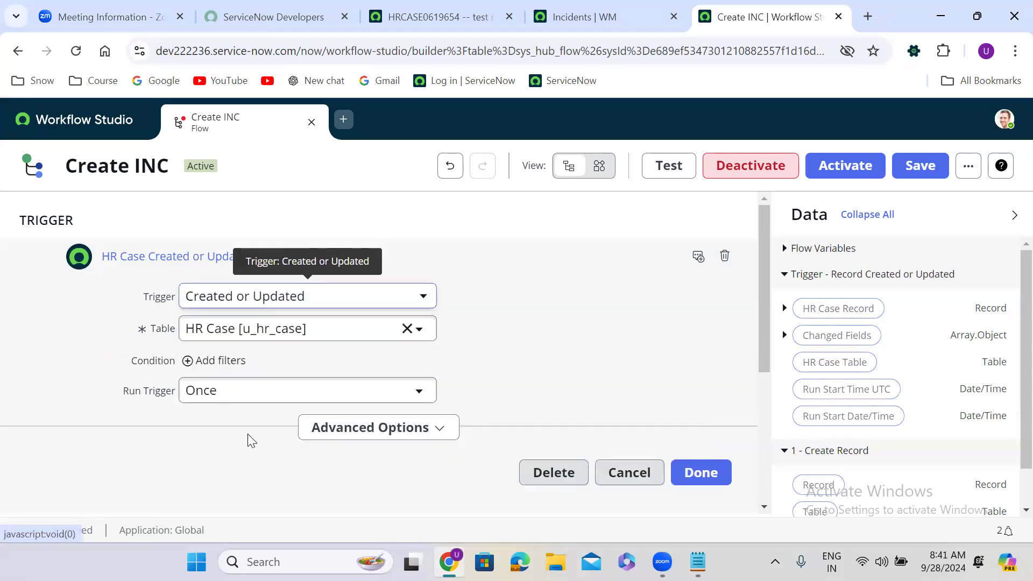
{"action": "left_click", "coordinate": [268, 299]}
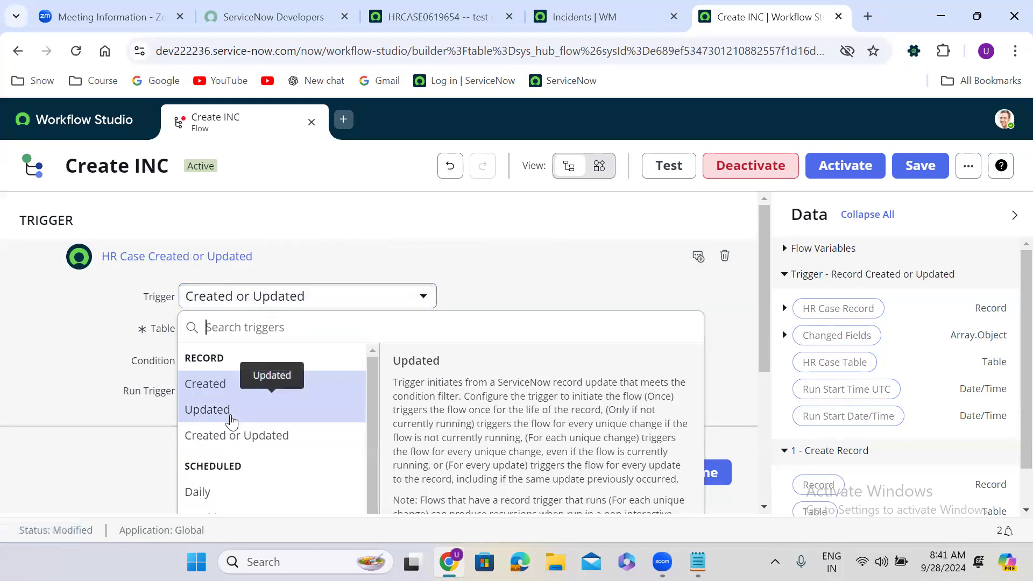
{"action": "left_click", "coordinate": [241, 437]}
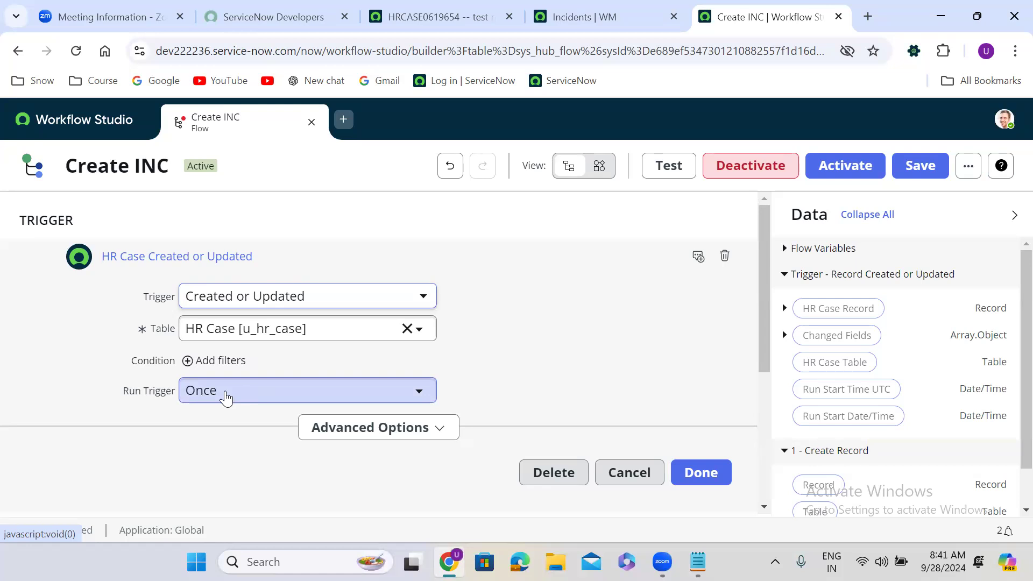
{"action": "left_click", "coordinate": [238, 302]}
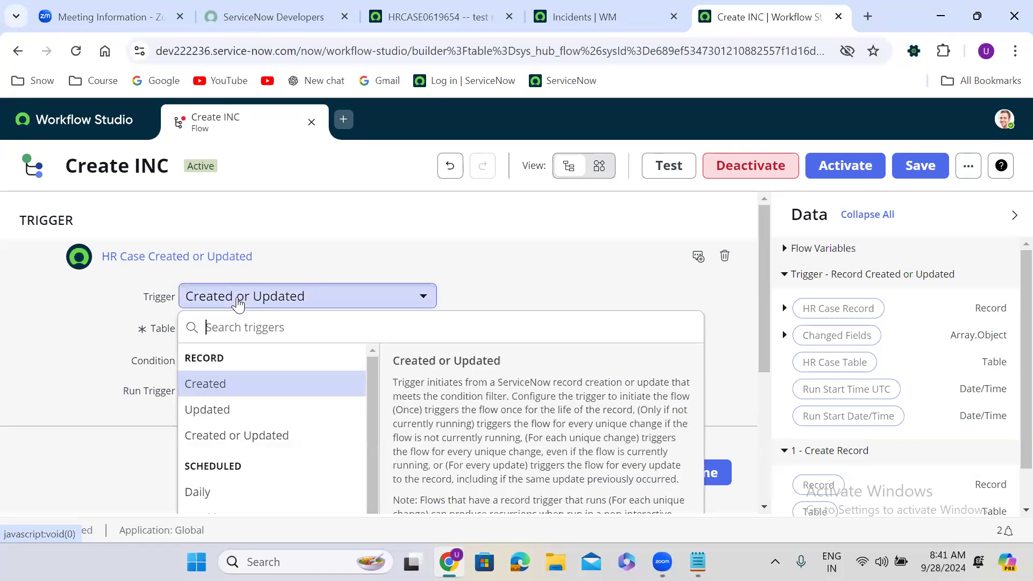
{"action": "left_click", "coordinate": [247, 438]}
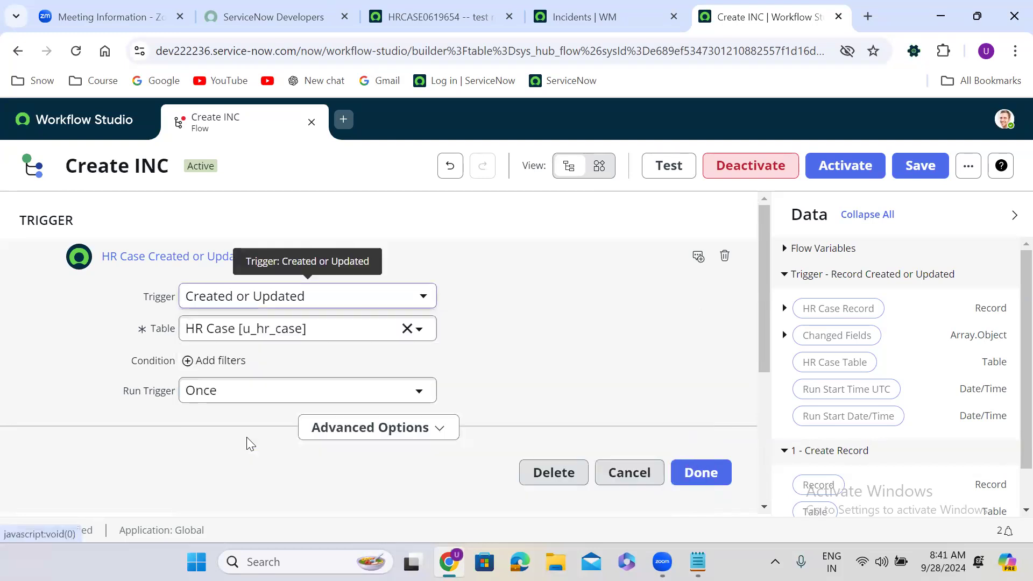
- Try the For each unique change option for Run Trigger, ending with it set to Once
{"action": "left_click", "coordinate": [232, 392]}
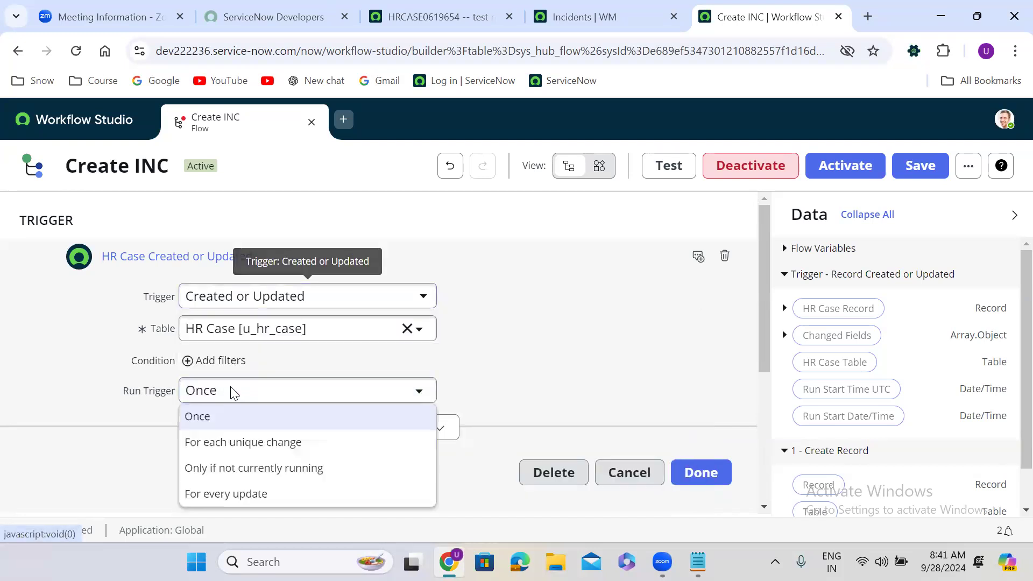
{"action": "left_click", "coordinate": [239, 448]}
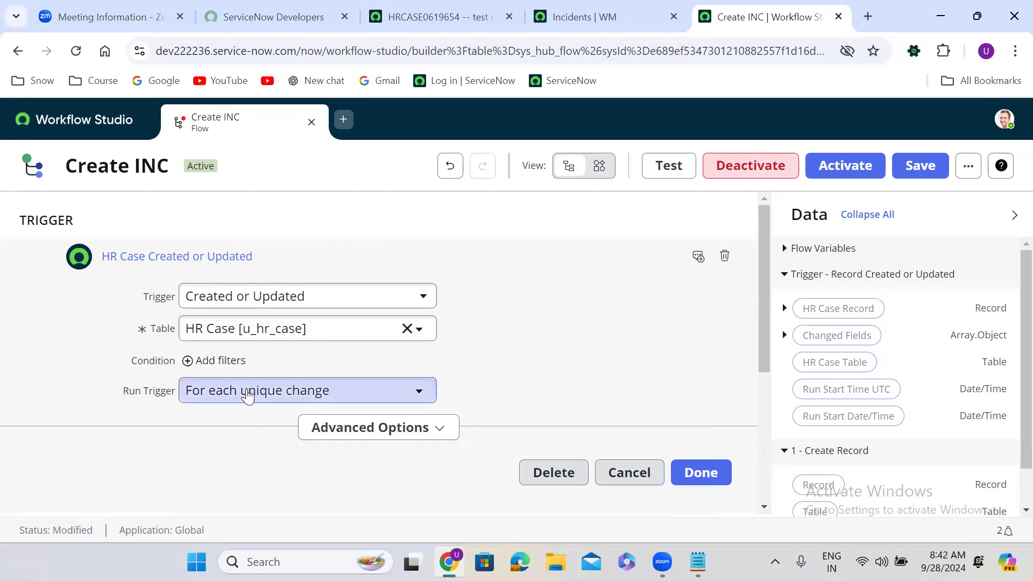
{"action": "left_click", "coordinate": [267, 391]}
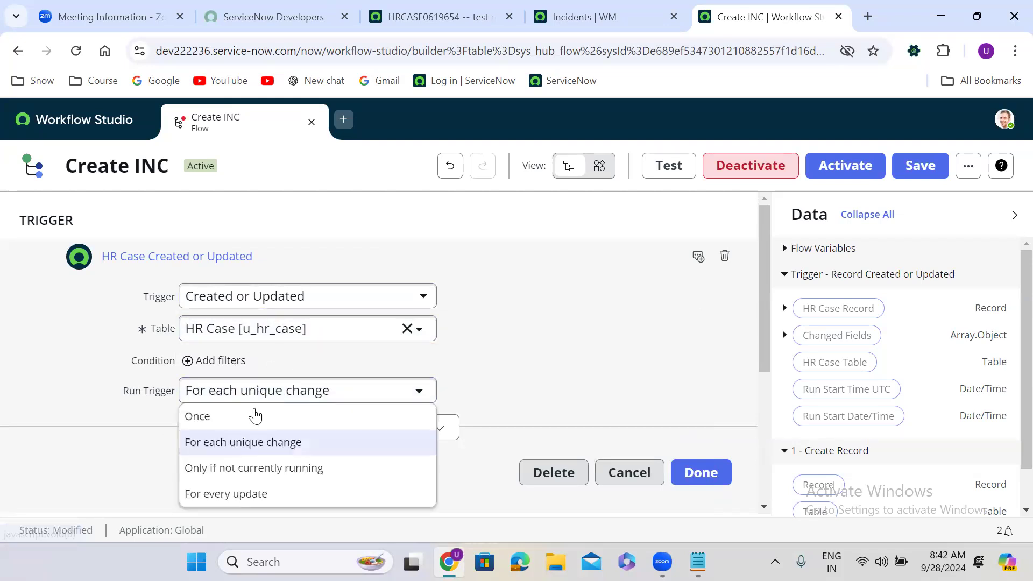
{"action": "left_click", "coordinate": [248, 417]}
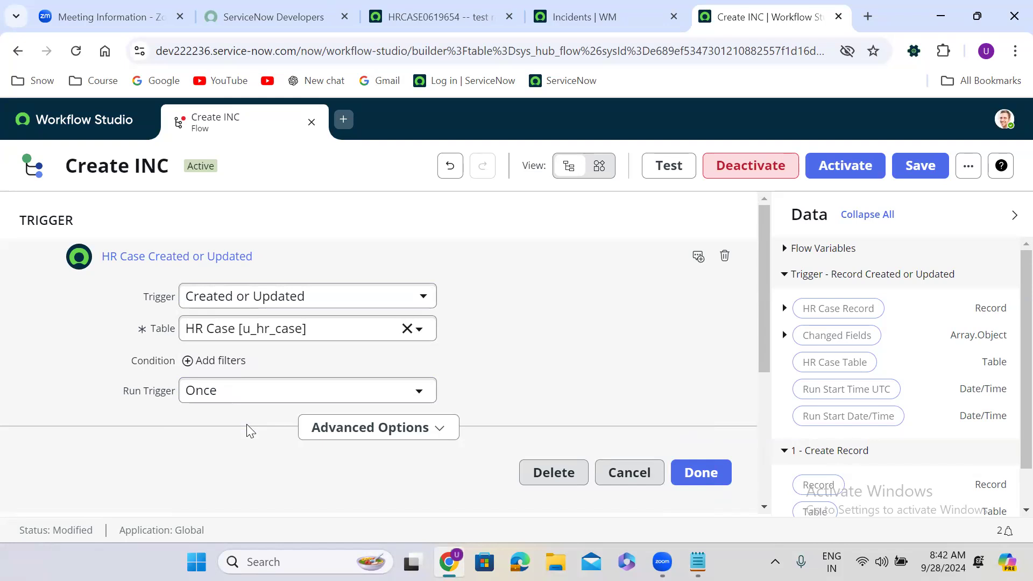
{"action": "left_click", "coordinate": [236, 393]}
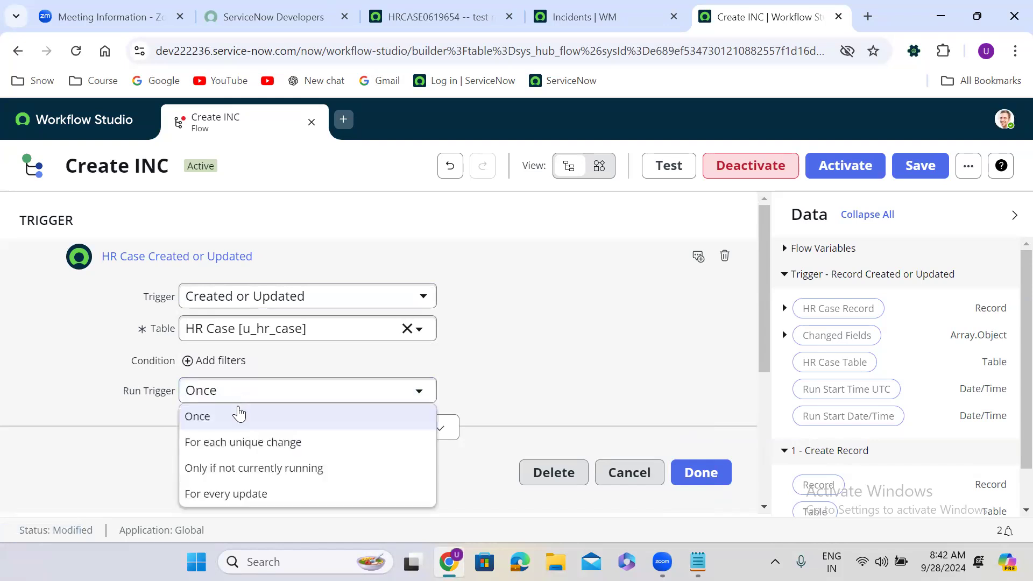
{"action": "left_click", "coordinate": [242, 444]}
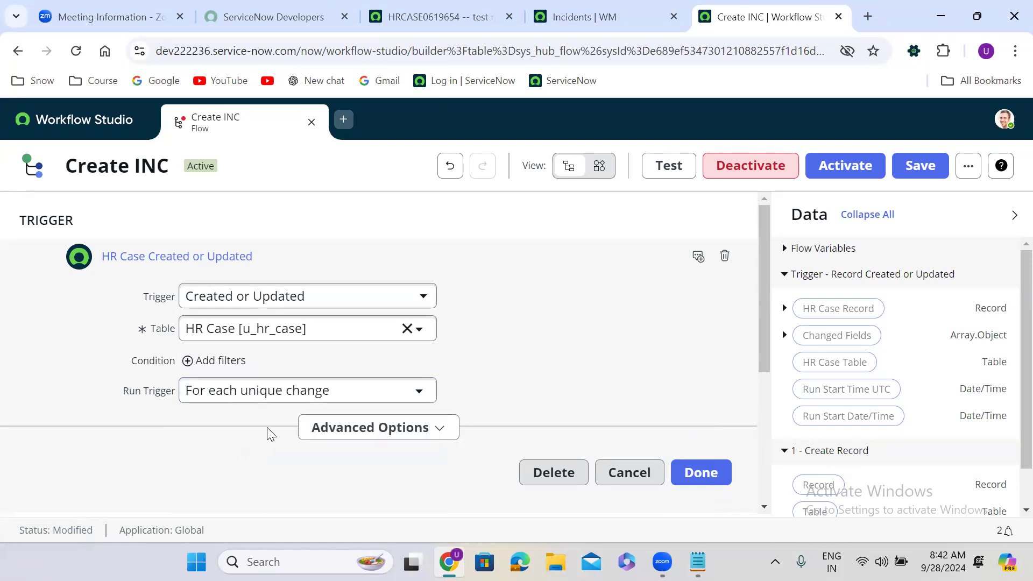
{"action": "left_click", "coordinate": [268, 397]}
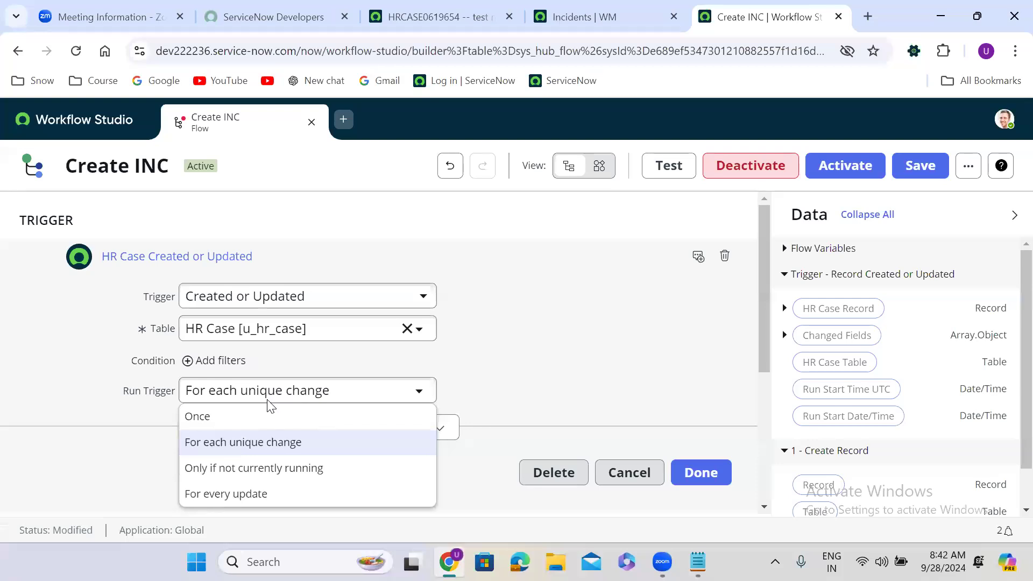
{"action": "left_click", "coordinate": [269, 446]}
{"action": "left_click", "coordinate": [267, 398]}
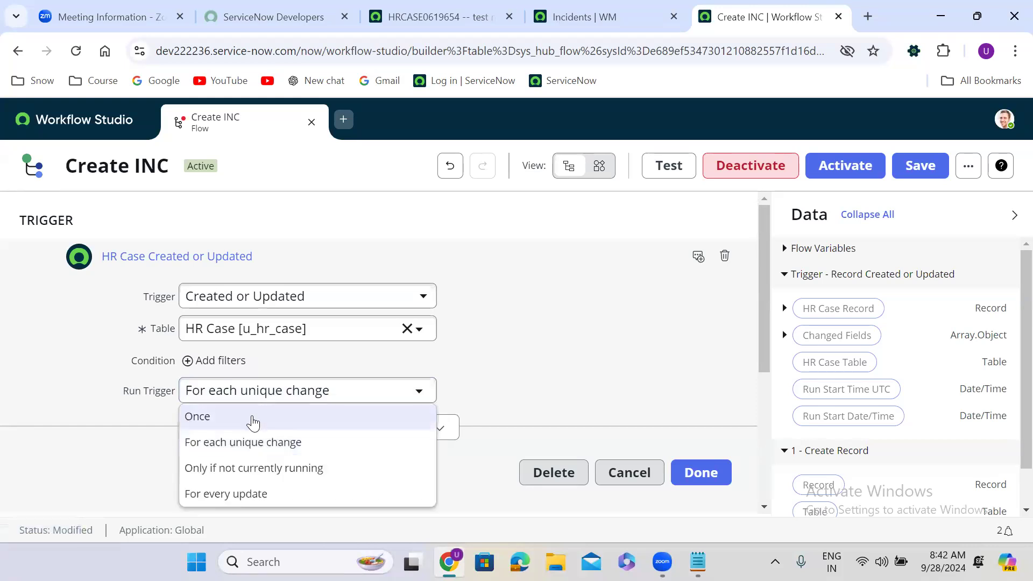
{"action": "left_click", "coordinate": [253, 418]}
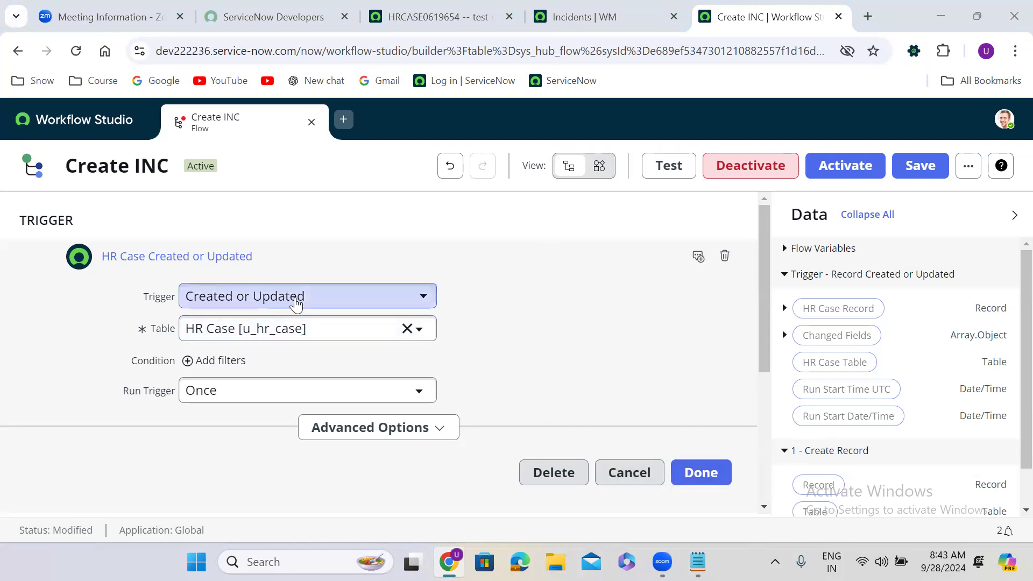
- Set the HR Case trigger type back to Created and close the Create INC flow without saving
{"action": "left_click", "coordinate": [283, 319]}
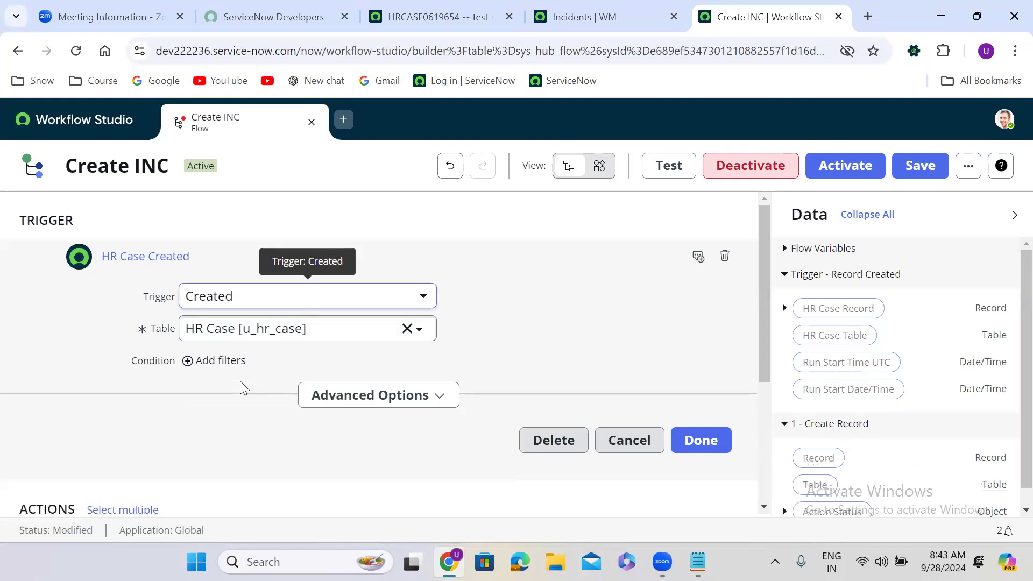
{"action": "left_click", "coordinate": [700, 441]}
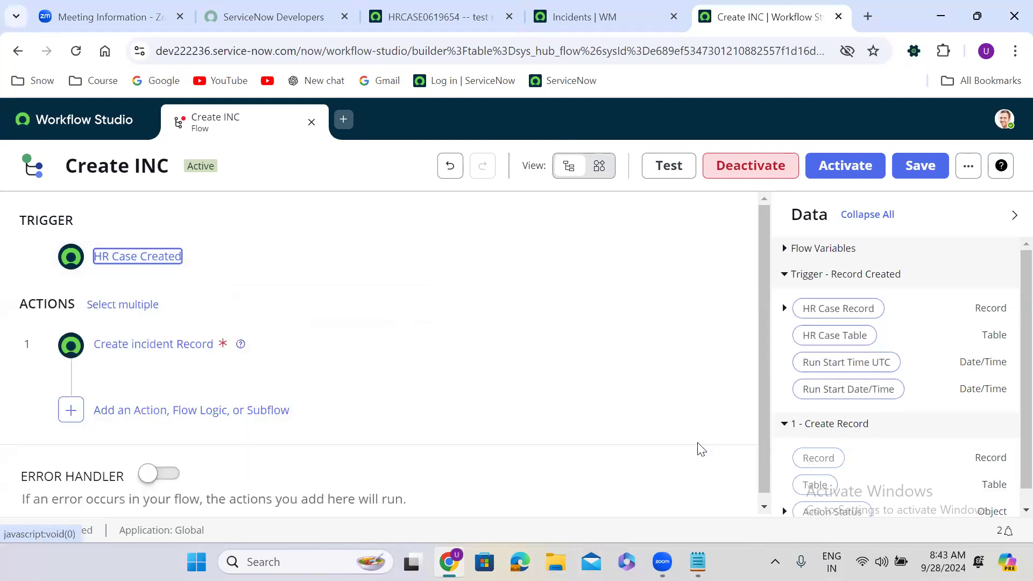
{"action": "left_click", "coordinate": [311, 123]}
{"action": "left_click", "coordinate": [601, 401]}
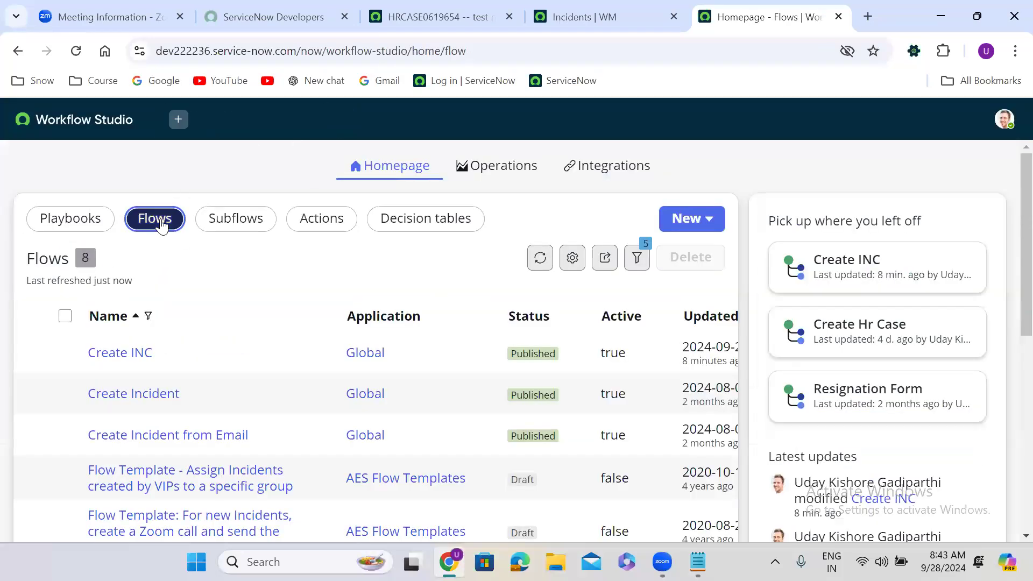
- Create and build a new flow named Remainder Approvals in the Global application
{"action": "left_click", "coordinate": [699, 226]}
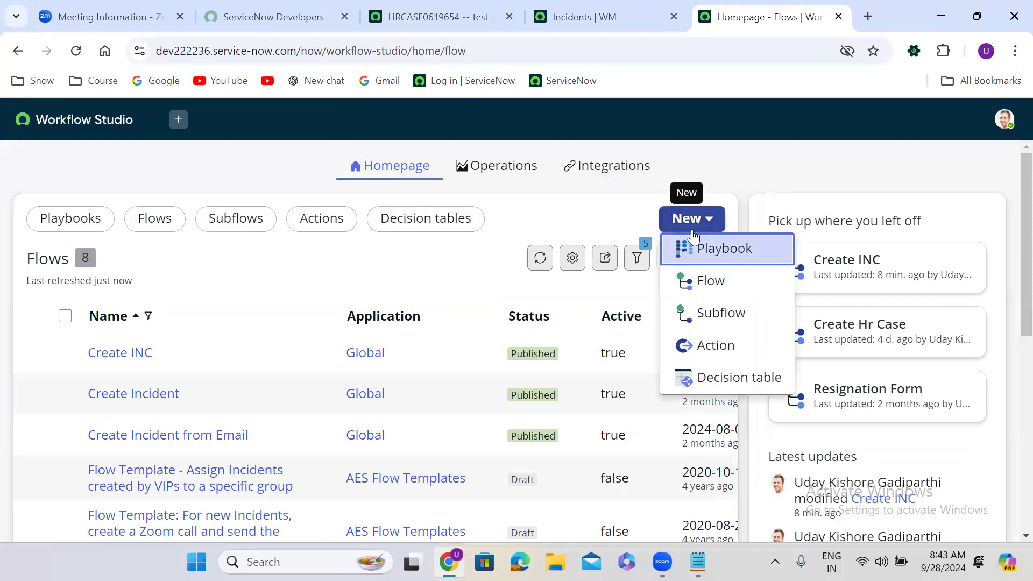
{"action": "left_click", "coordinate": [727, 285]}
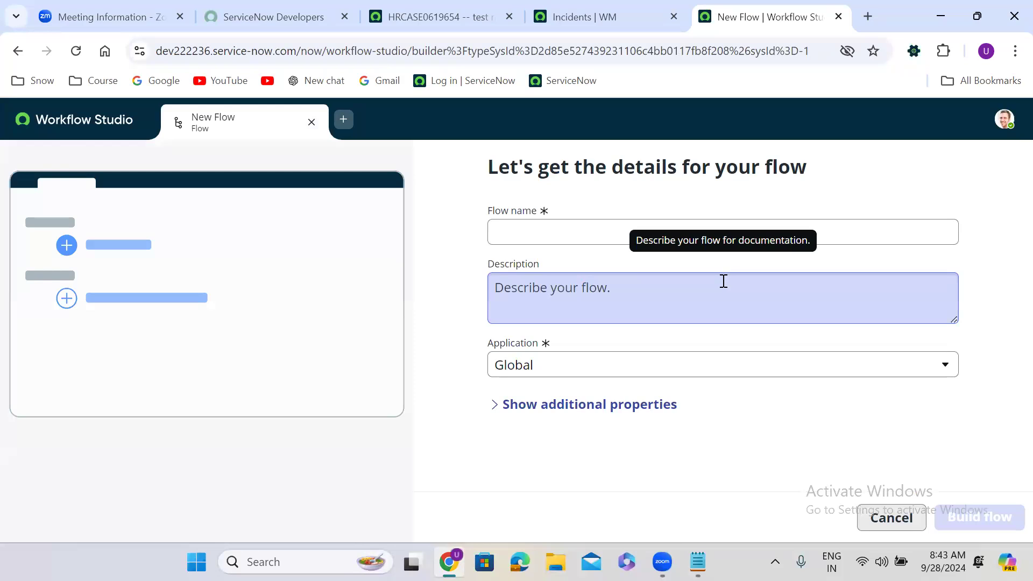
{"action": "left_click", "coordinate": [545, 231]}
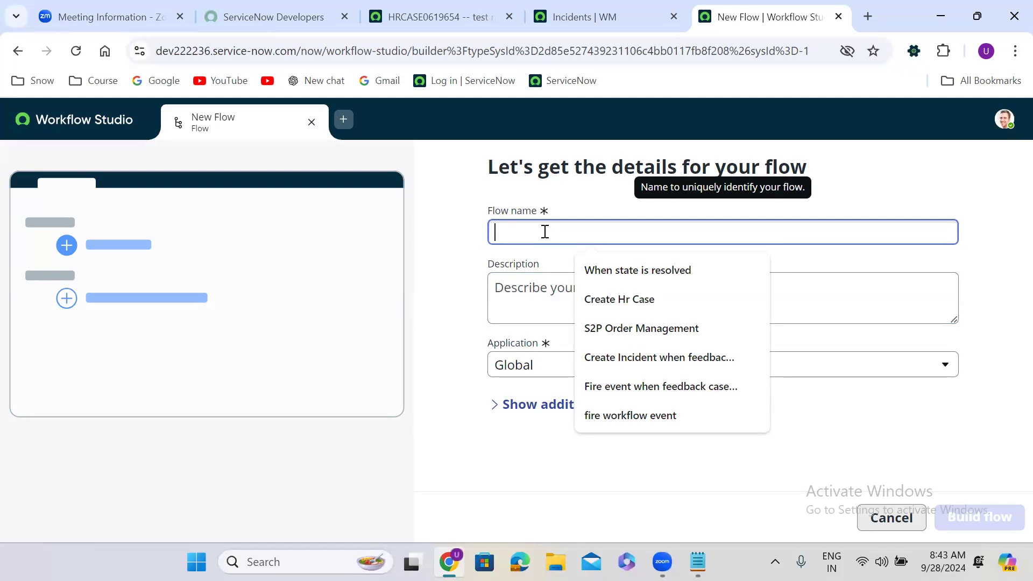
{"action": "type", "text": "Re"}
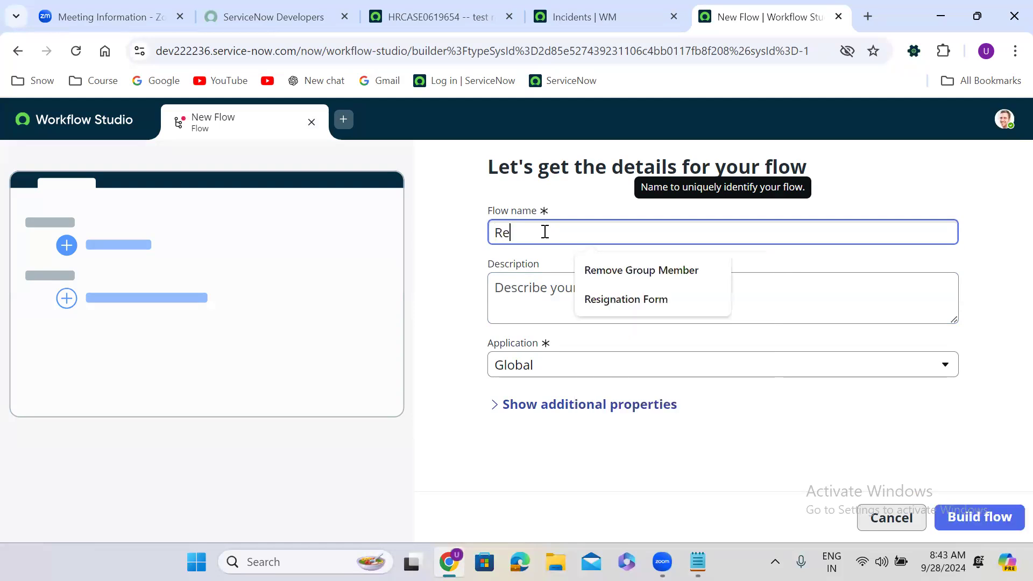
{"action": "type", "text": "mainder "}
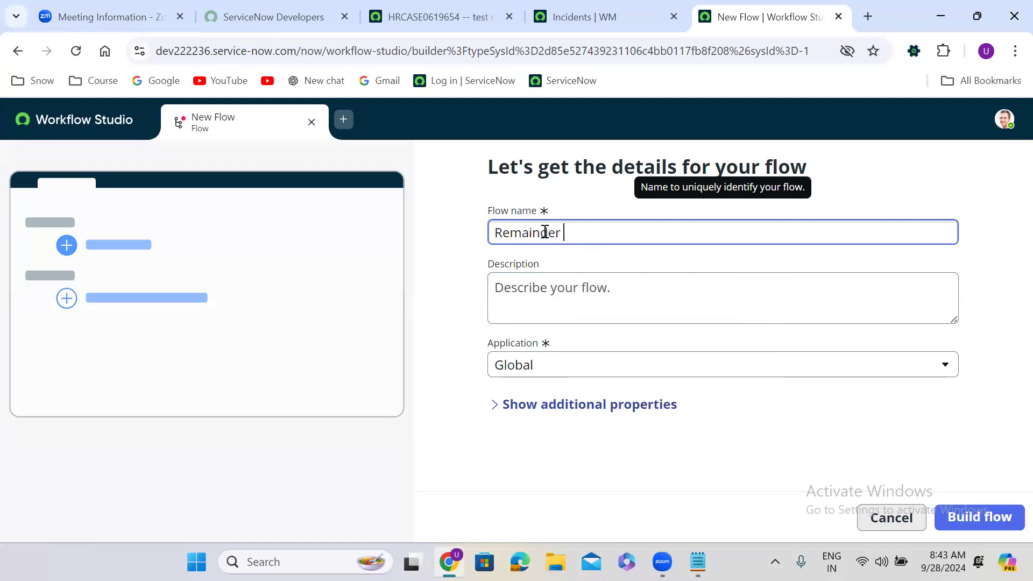
{"action": "type", "text": "Approvals"}
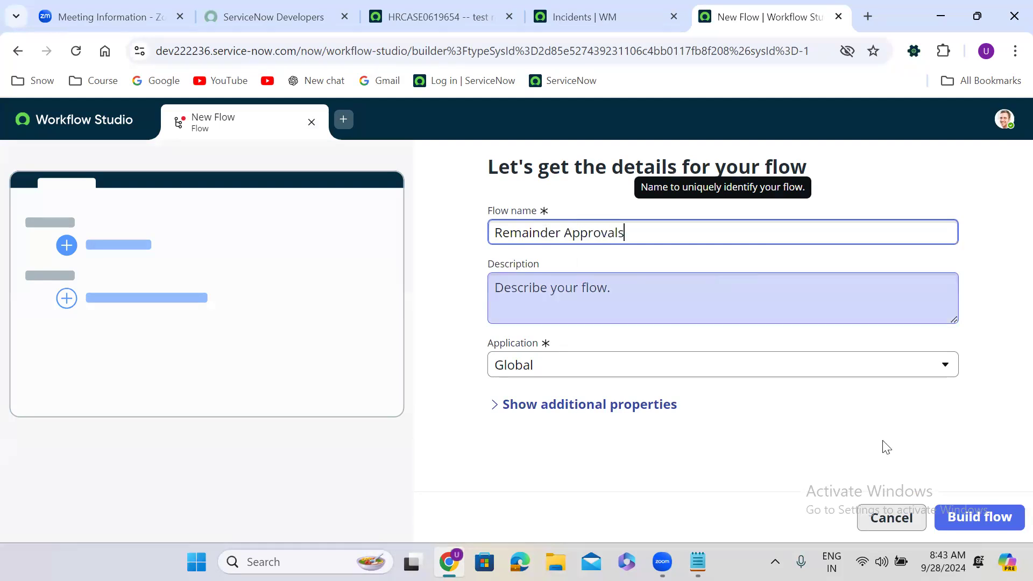
{"action": "left_click", "coordinate": [917, 389]}
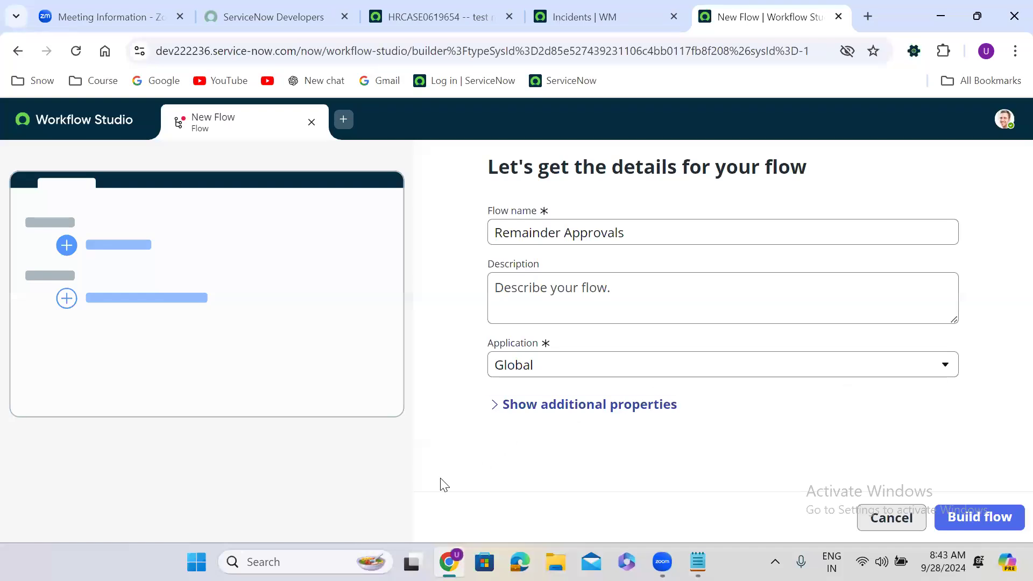
{"action": "left_click", "coordinate": [979, 517]}
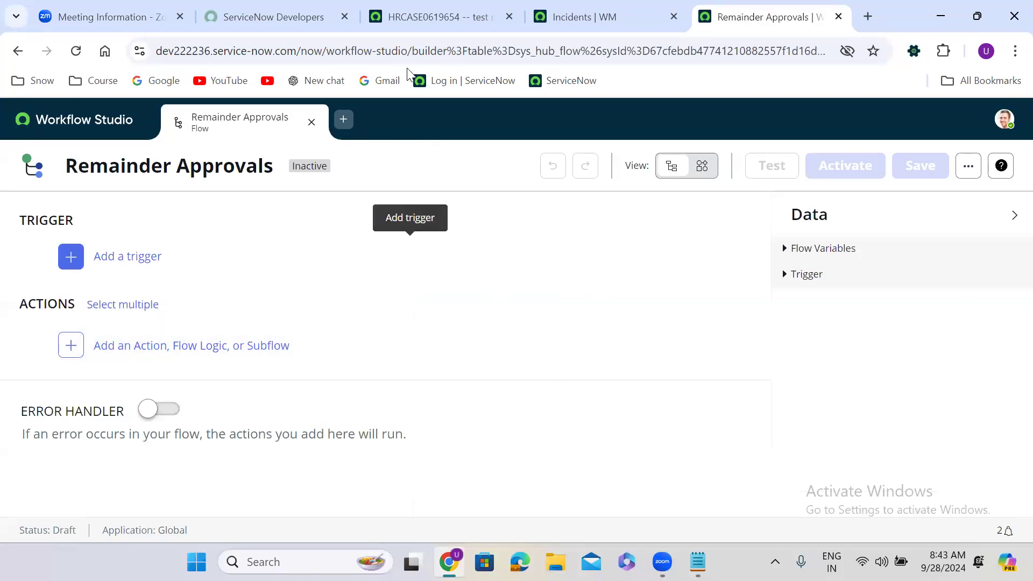
- Switch to the HR Case record page and open the sysapproval_approver.LIST table from the navigator to view the approval records
{"action": "left_click", "coordinate": [428, 17]}
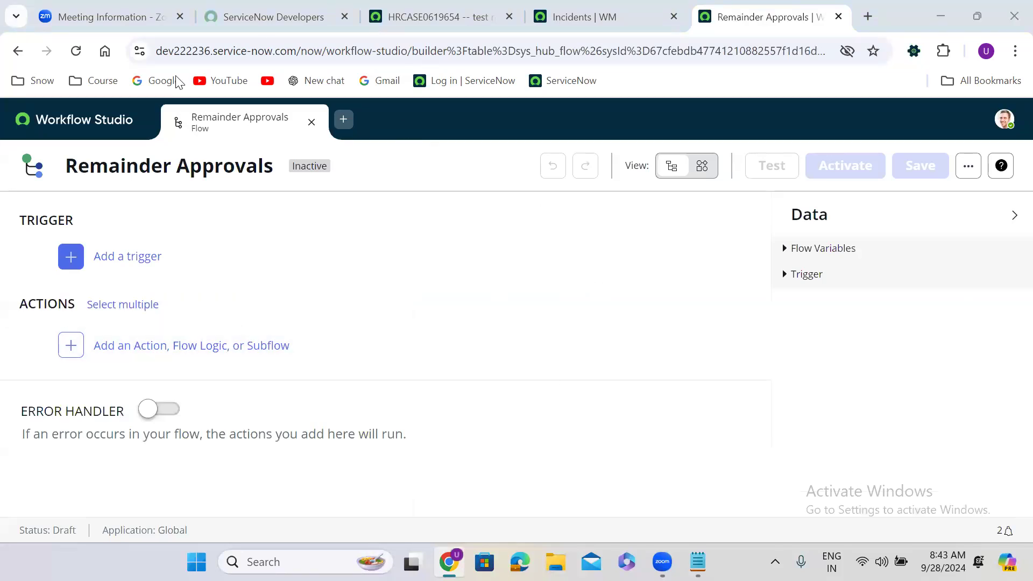
{"action": "left_click", "coordinate": [84, 129]}
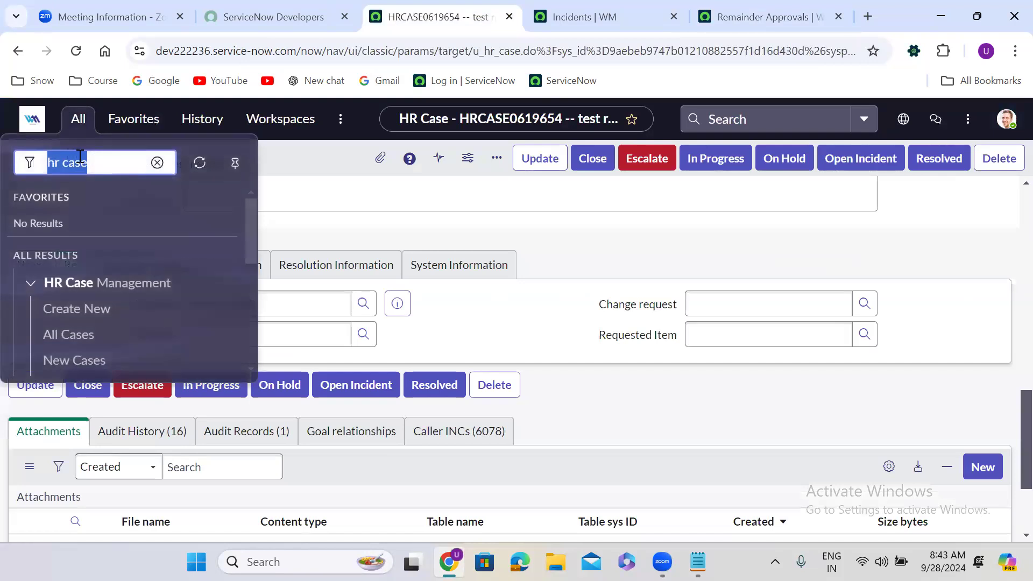
{"action": "type", "text": "sysapp"}
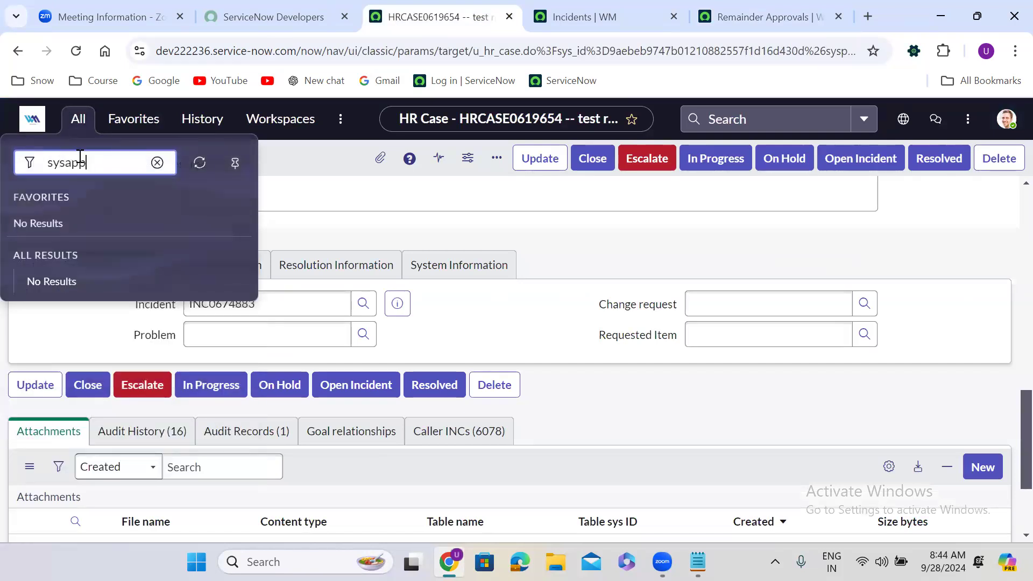
{"action": "type", "text": "roval_appro"}
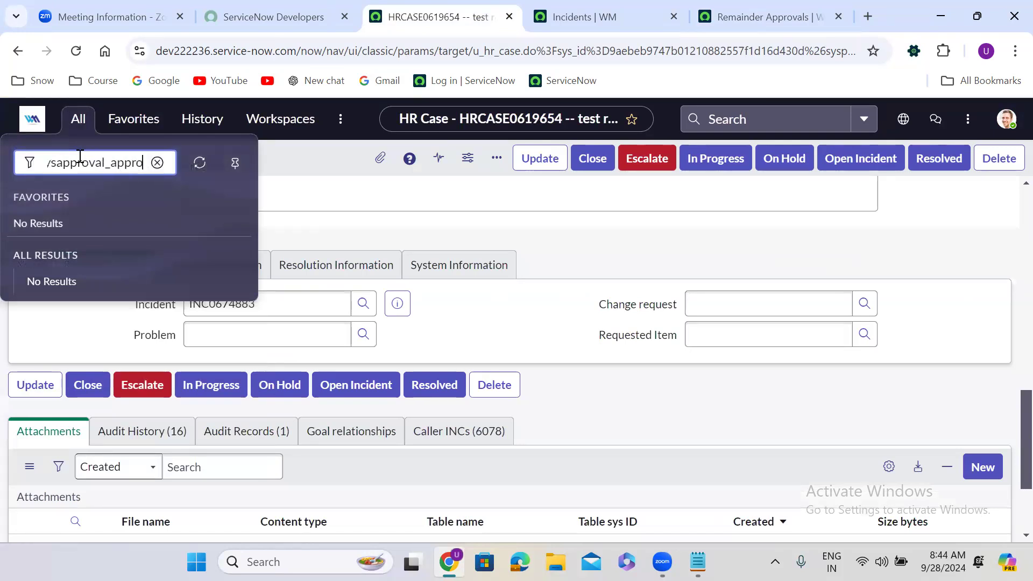
{"action": "type", "text": "ver.LIST"}
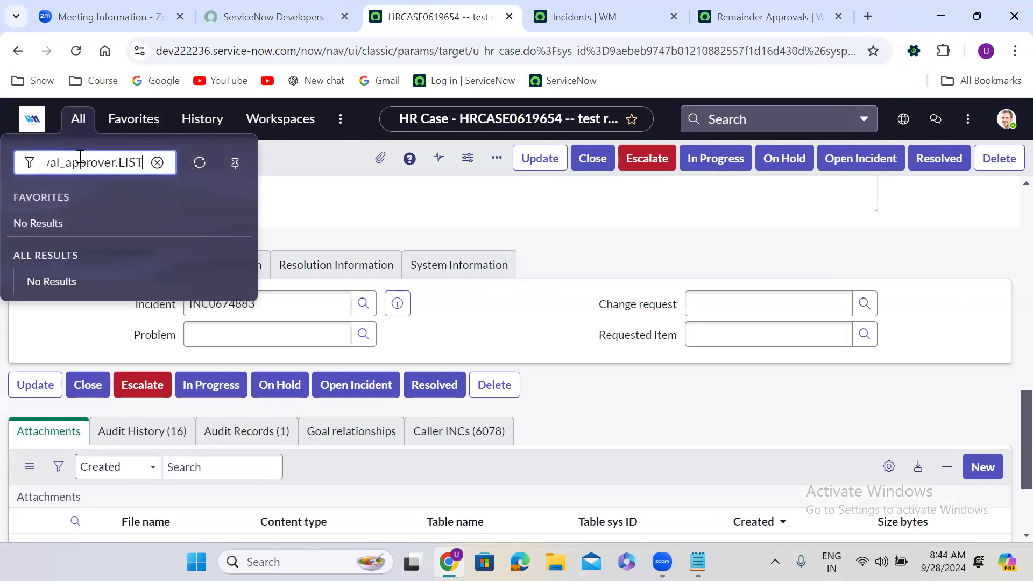
{"action": "key", "text": "Return"}
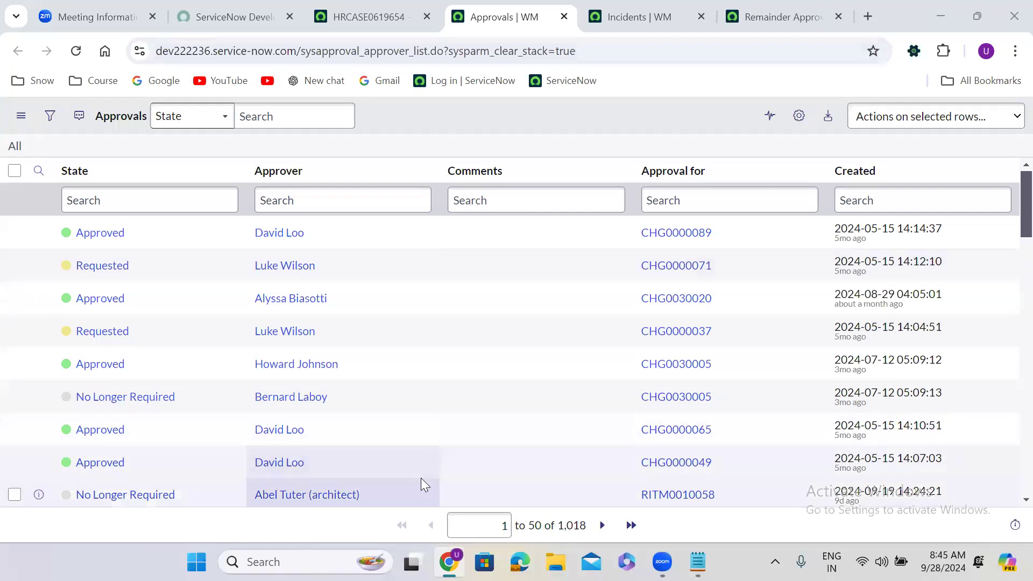
- Return to the Remainder Approvals flow and add a Daily scheduled trigger at 09:00:00
{"action": "left_click", "coordinate": [783, 16]}
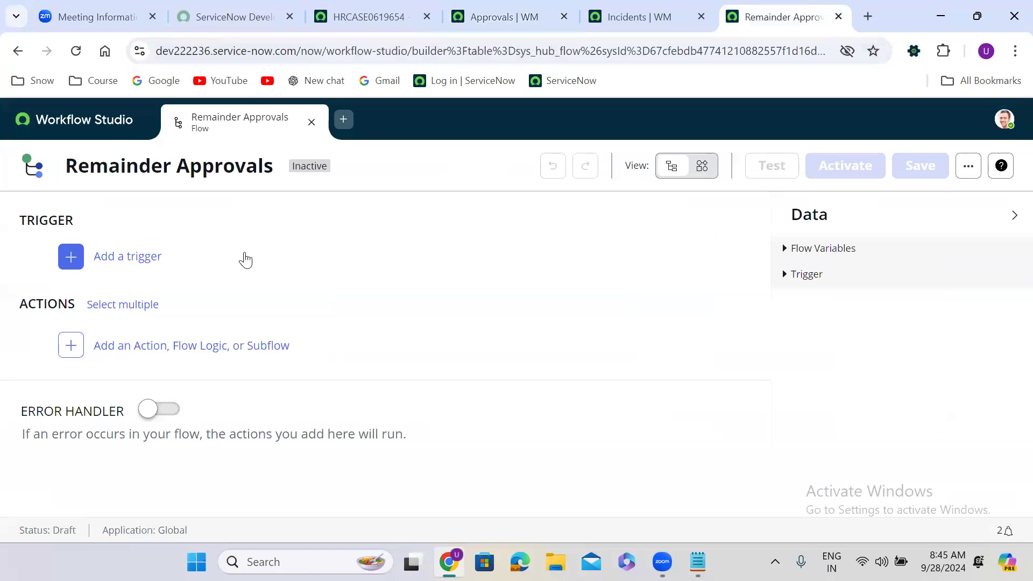
{"action": "left_click", "coordinate": [206, 257]}
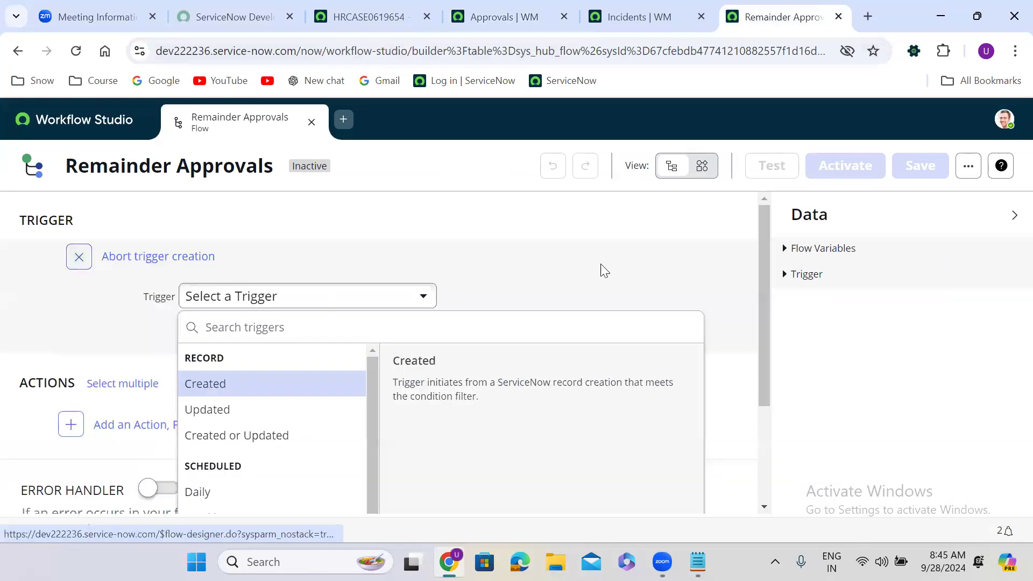
{"action": "left_click_drag", "start_coordinate": [765, 232], "coordinate": [763, 350]}
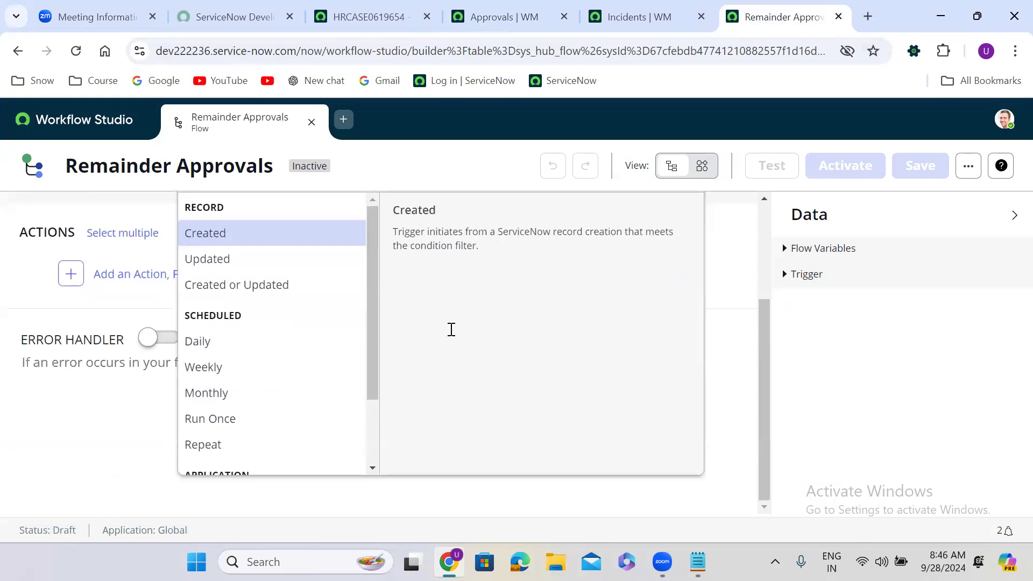
{"action": "left_click", "coordinate": [209, 340]}
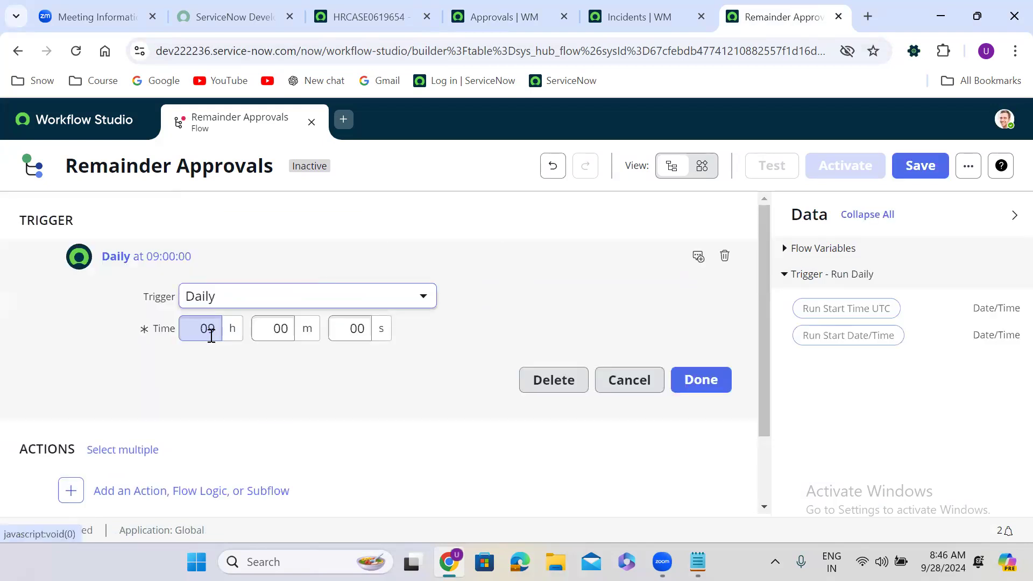
{"action": "left_click", "coordinate": [698, 382]}
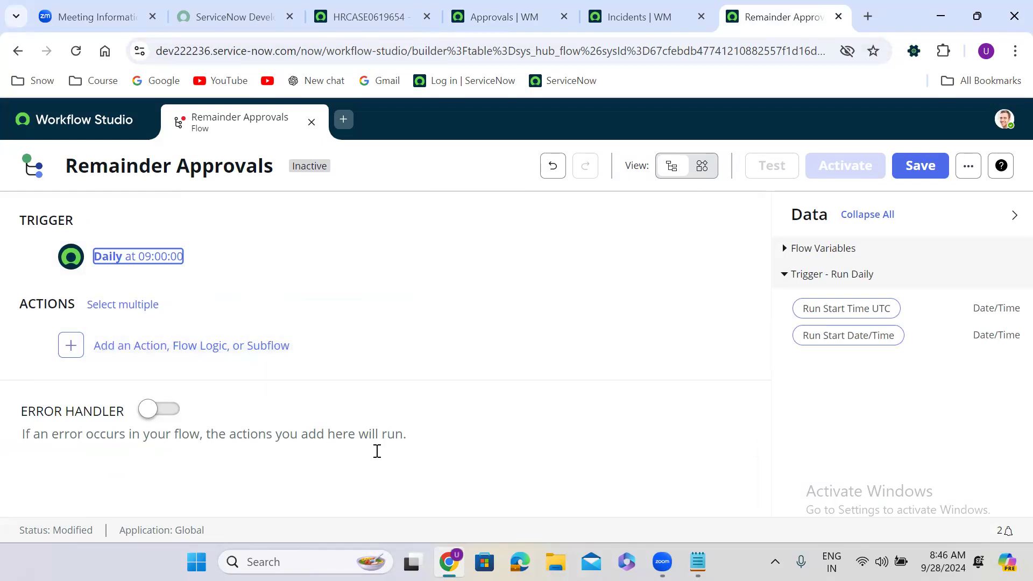
- Switch to Notepad and add the lines Cretae Record, Update Record and Delete Record below the trigger notes
{"action": "left_click", "coordinate": [698, 562]}
{"action": "key", "text": "Return"}
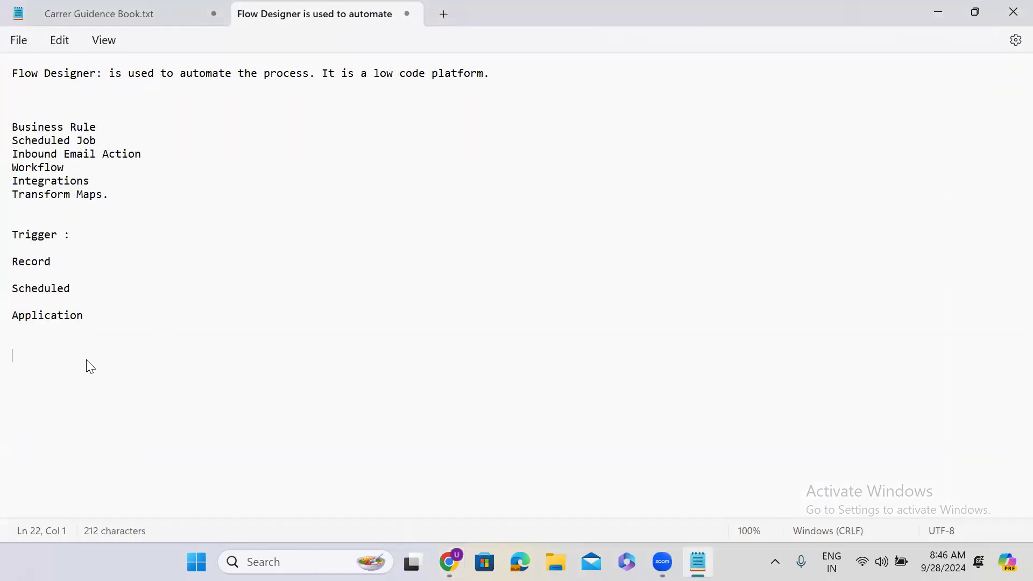
{"action": "type", "text": "Cretae "}
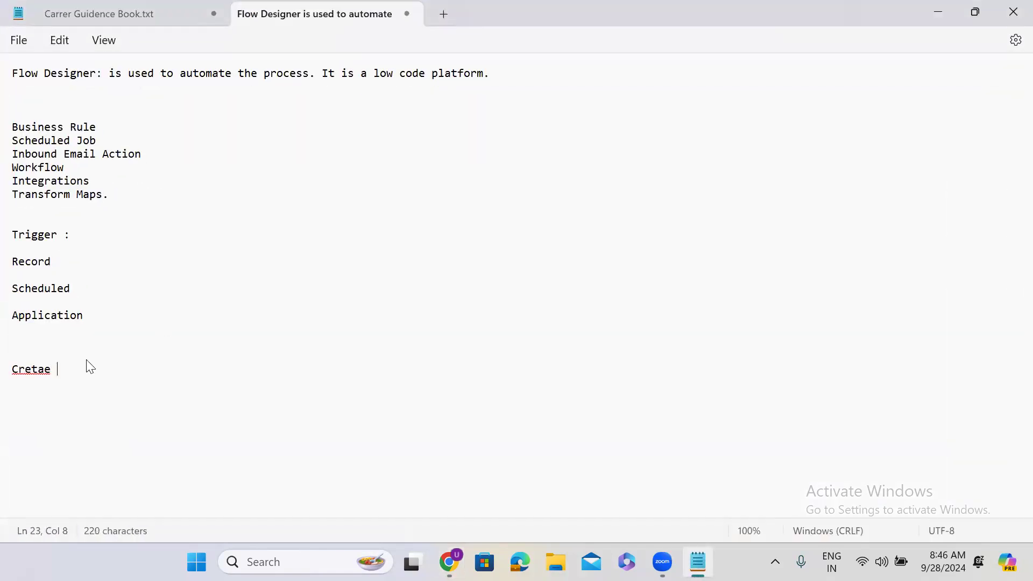
{"action": "type", "text": "Record"}
{"action": "key", "text": "Return"}
{"action": "type", "text": "Update Record"}
{"action": "key", "text": "Return"}
{"action": "type", "text": "Delete Record"}
{"action": "key", "text": "Return"}
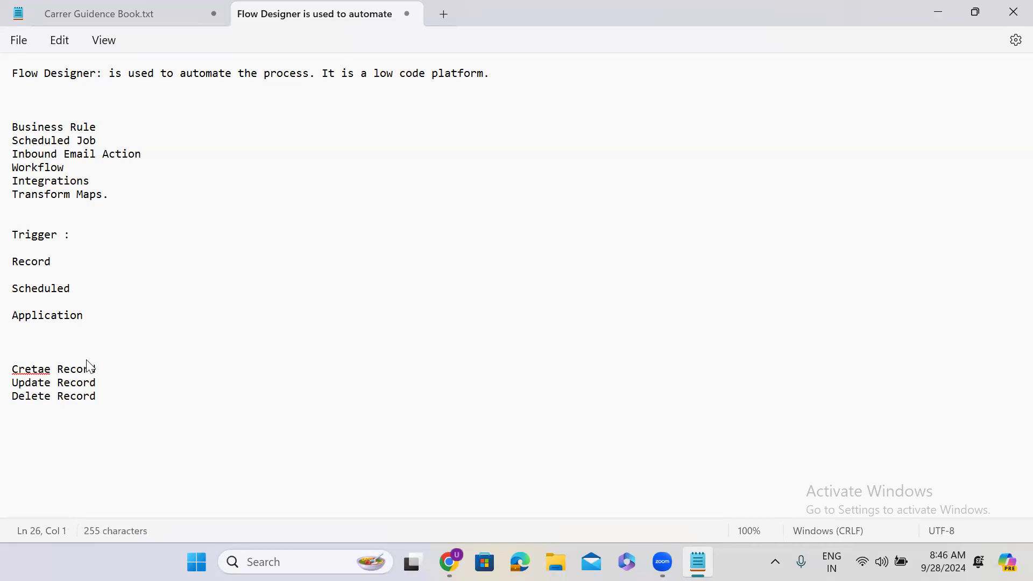
- Add the line Look Up Record below Delete Record and go back to the flow in the browser
{"action": "type", "text": "Read Md"}
{"action": "key", "text": "BackSpace"}
{"action": "key", "text": "BackSpace"}
{"action": "key", "text": "BackSpace"}
{"action": "key", "text": "BackSpace"}
{"action": "key", "text": "BackSpace"}
{"action": "type", "text": "Lok"}
{"action": "key", "text": "BackSpace"}
{"action": "type", "text": "ok Up Record"}
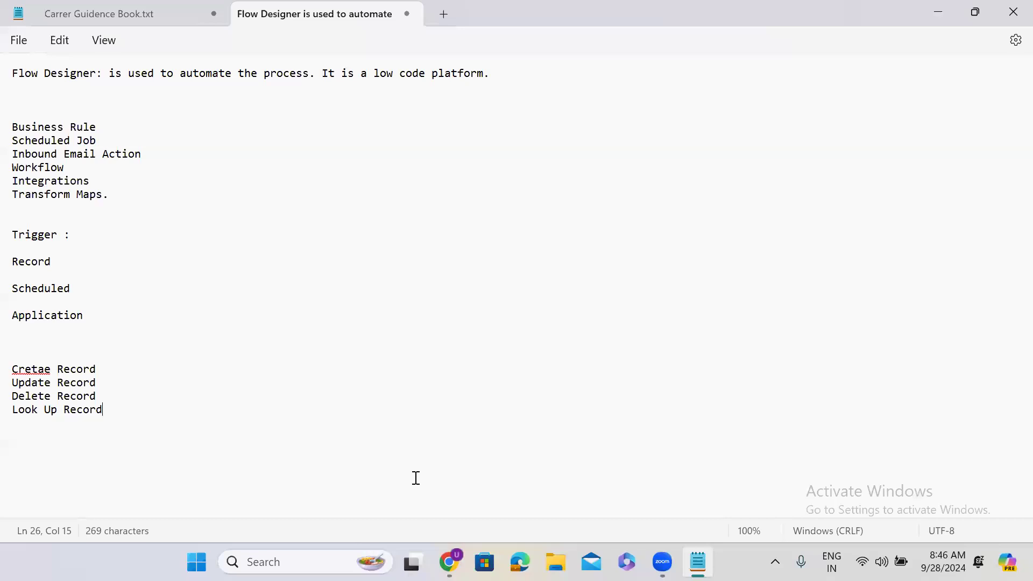
{"action": "left_click", "coordinate": [938, 10]}
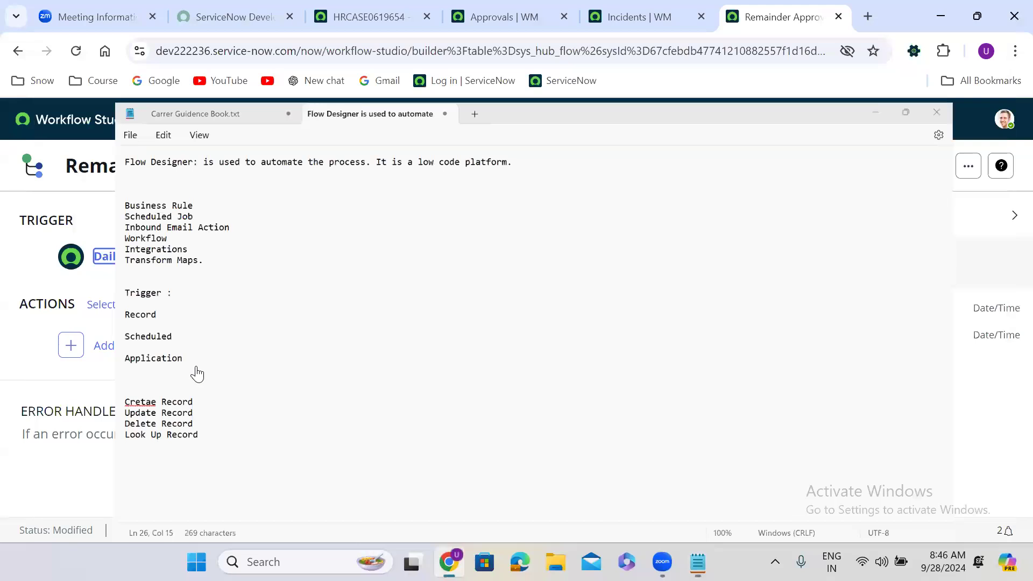
- Add the line look up records at the end of the Notepad notes and return to the browser
{"action": "left_click", "coordinate": [697, 559]}
{"action": "key", "text": "Return"}
{"action": "type", "text": "look up records"}
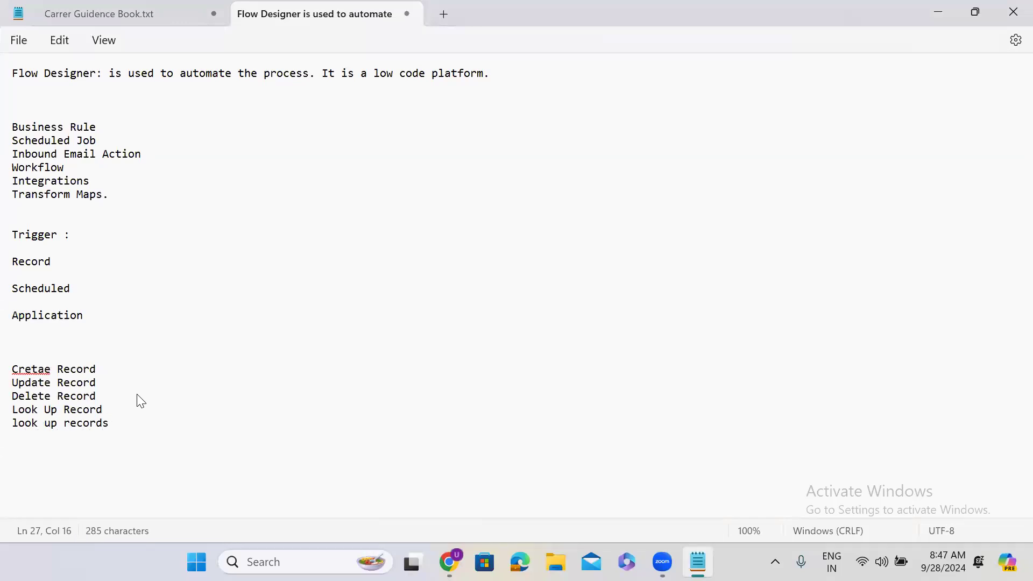
{"action": "triple_click", "coordinate": [91, 414]}
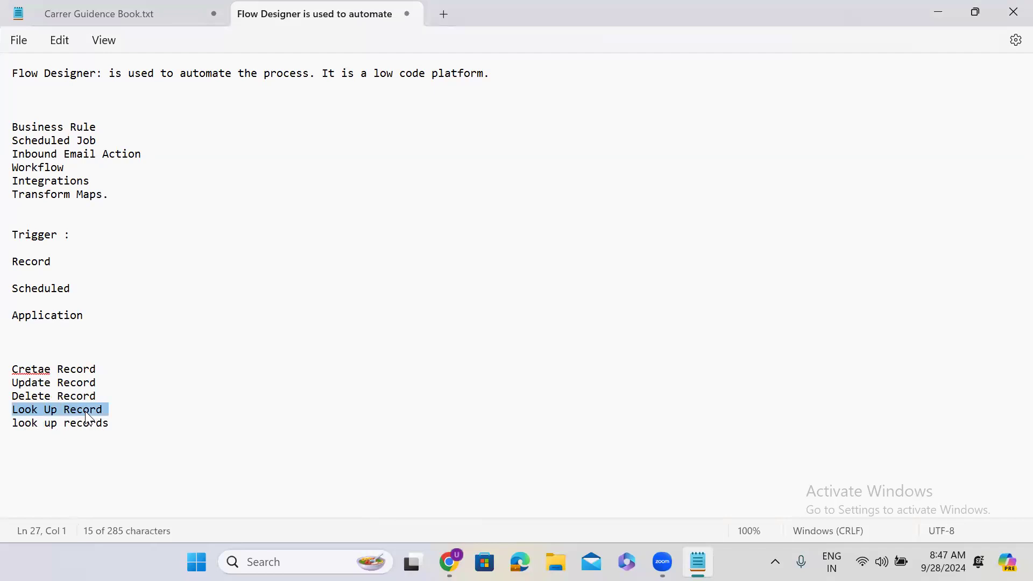
{"action": "left_click", "coordinate": [936, 17]}
- Add the Look Up Records action from ServiceNow Core as the flow's first action
{"action": "left_click", "coordinate": [78, 346]}
{"action": "left_click", "coordinate": [142, 344]}
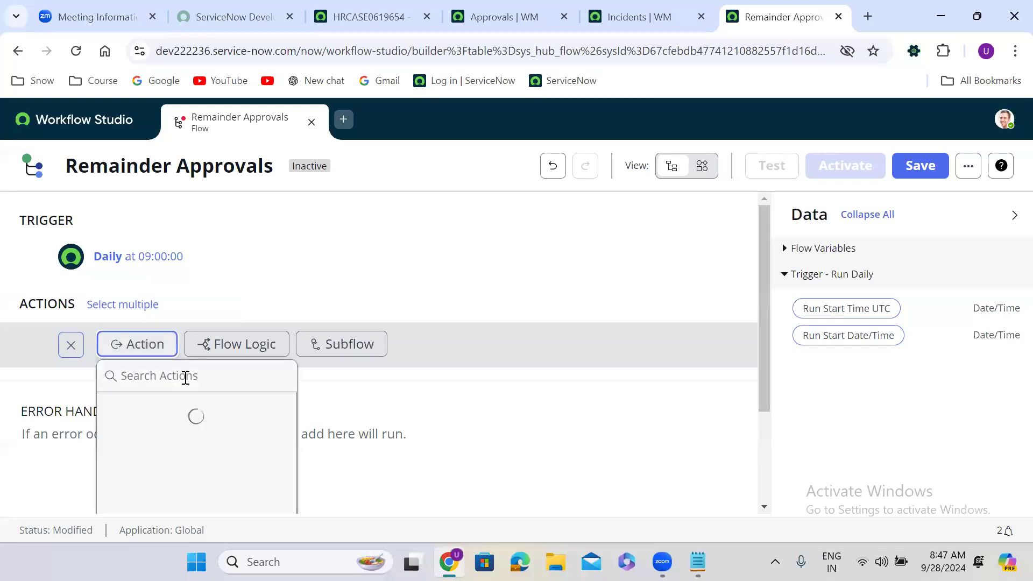
{"action": "type", "text": "look up"}
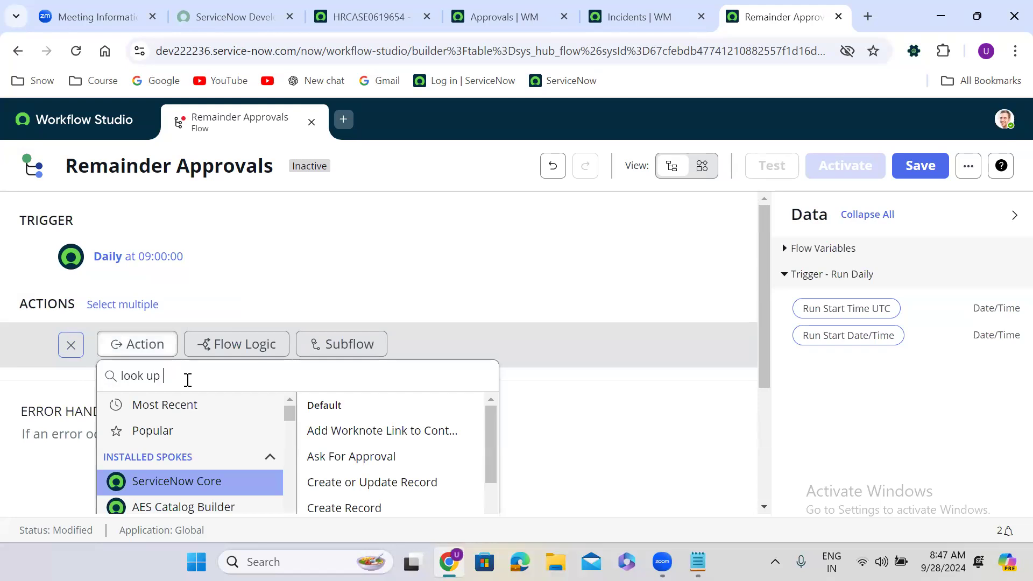
{"action": "type", "text": " records"}
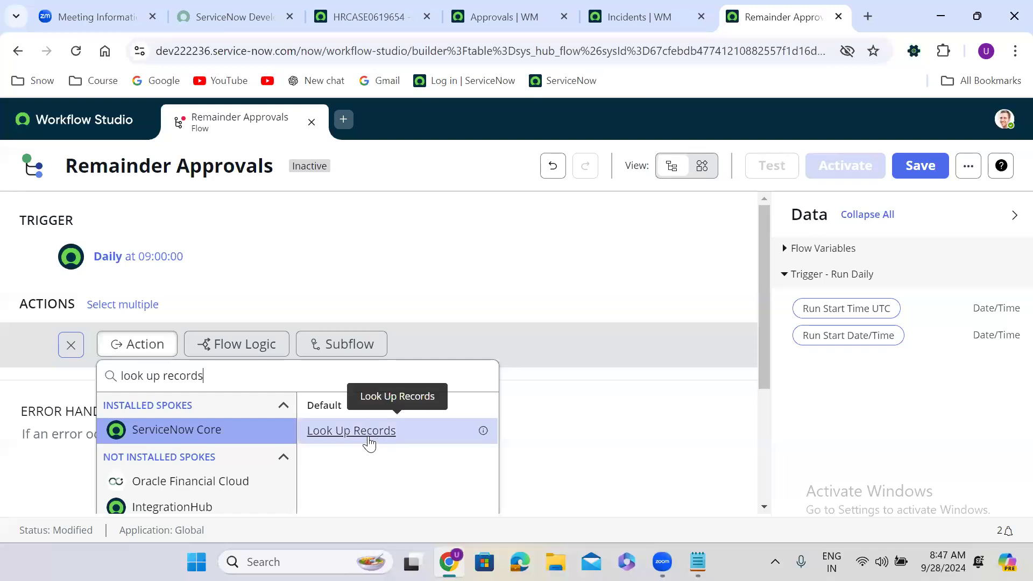
{"action": "left_click", "coordinate": [353, 432]}
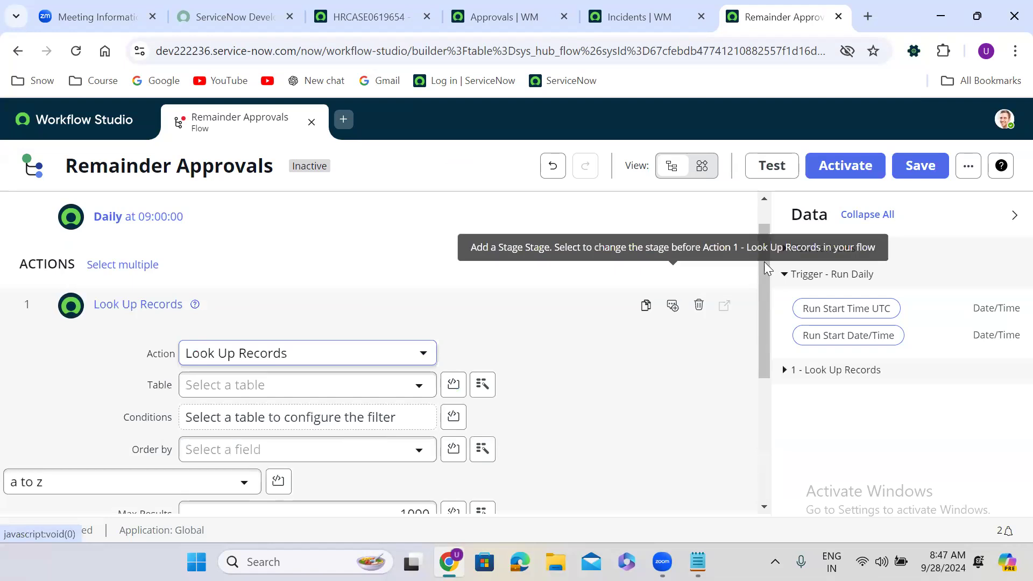
- Set the Look Up Records action's table to Approval [sysapproval_approver]
{"action": "left_click_drag", "start_coordinate": [766, 265], "coordinate": [766, 288]}
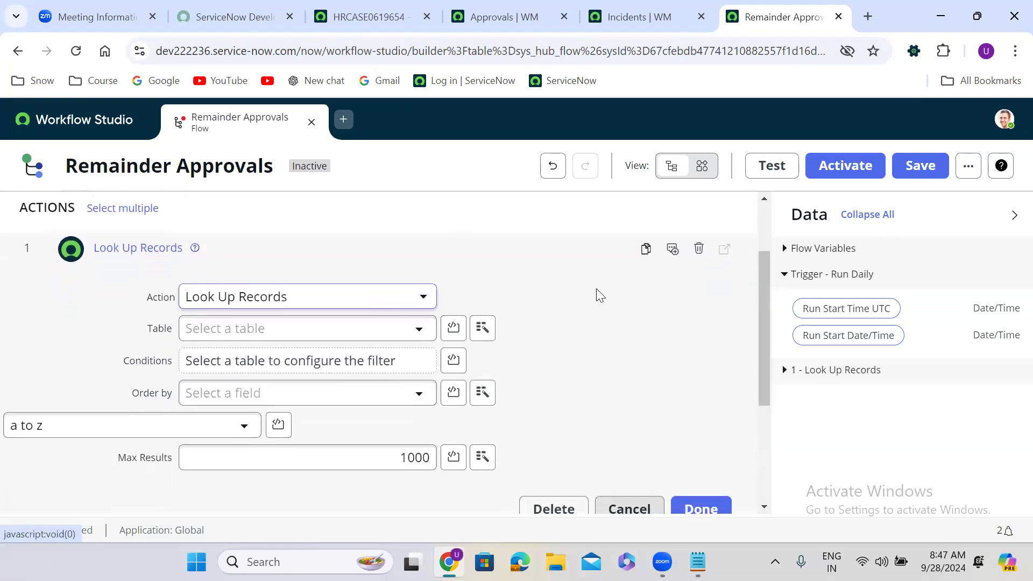
{"action": "left_click", "coordinate": [337, 335]}
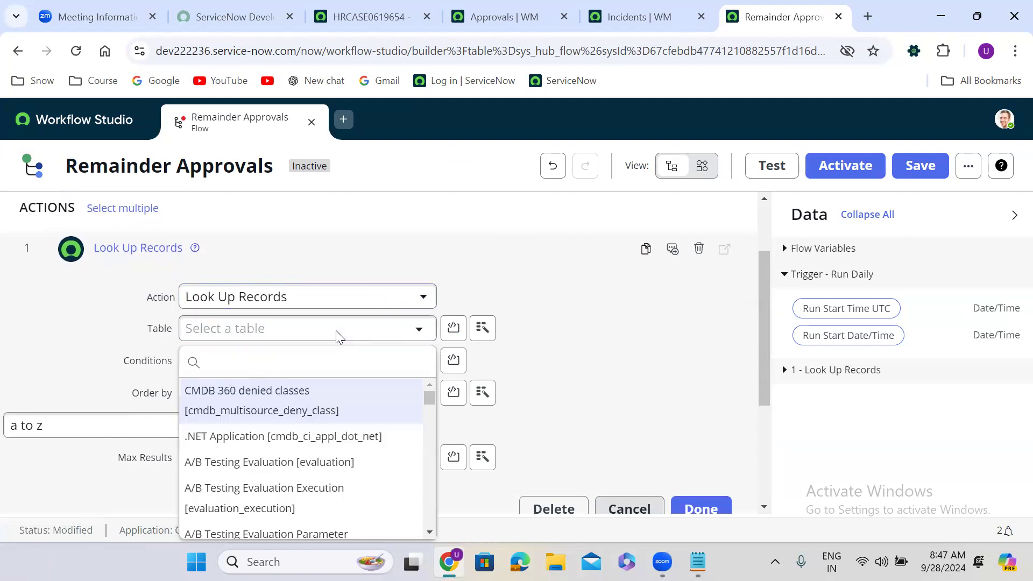
{"action": "type", "text": "sysapproval"}
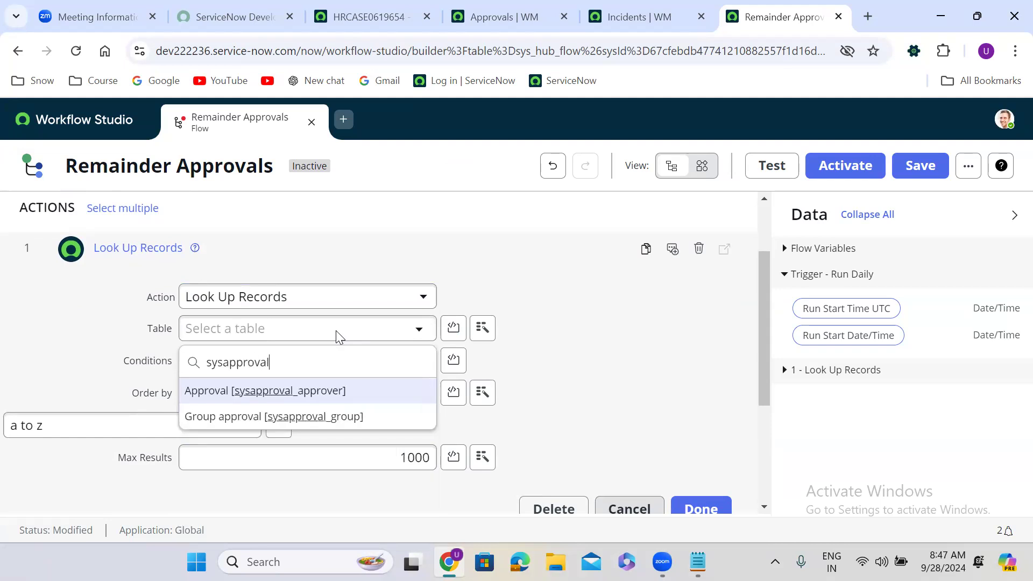
{"action": "type", "text": "_approver"}
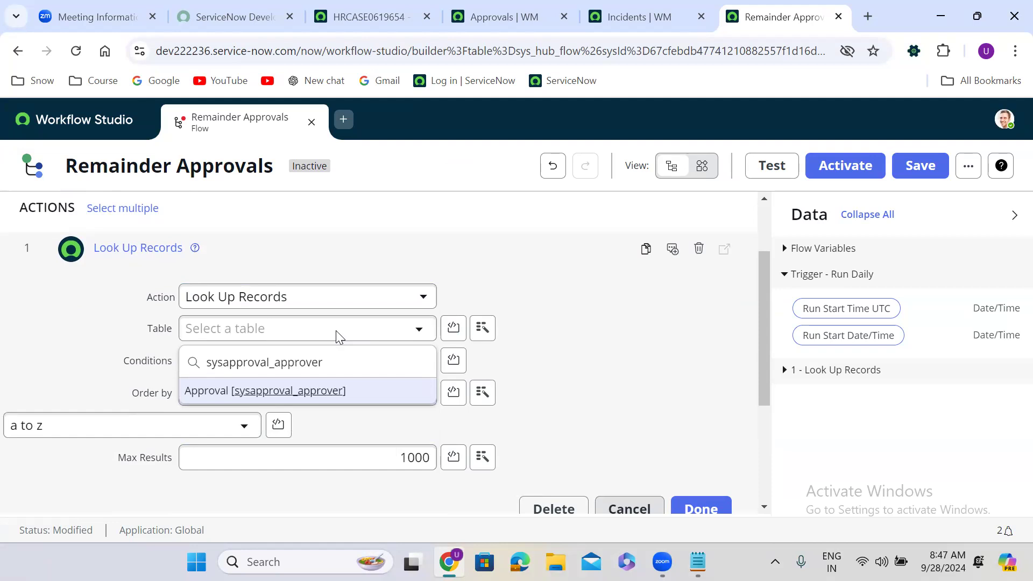
{"action": "key", "text": "Return"}
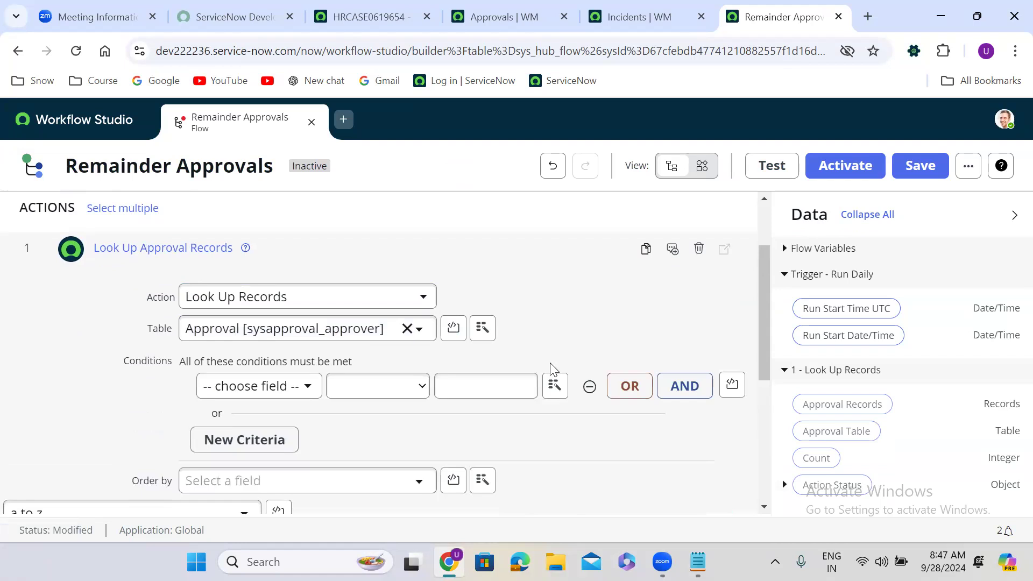
- Set the lookup condition to State is Requested
{"action": "left_click", "coordinate": [248, 394]}
{"action": "type", "text": "state"}
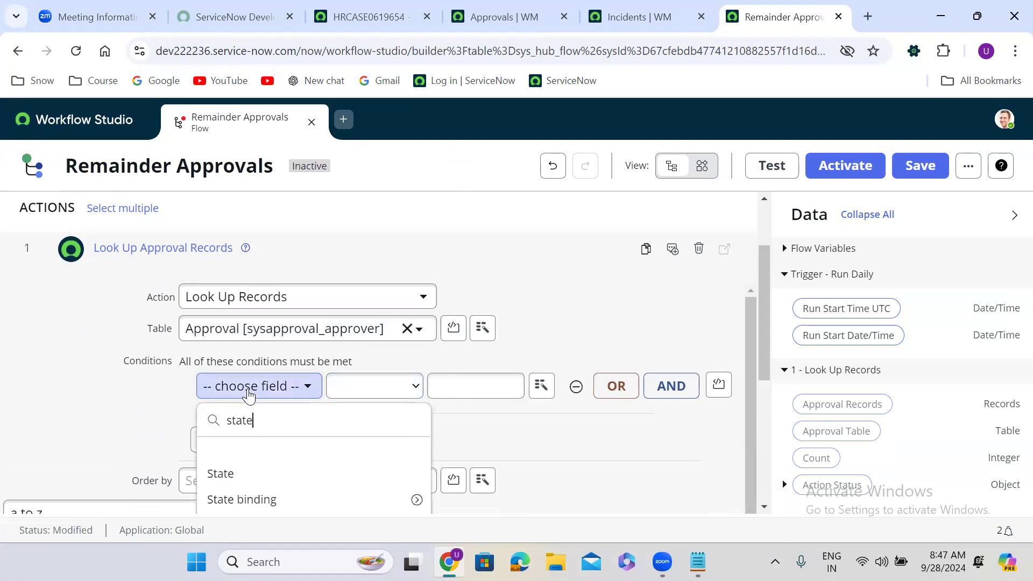
{"action": "left_click", "coordinate": [266, 474]}
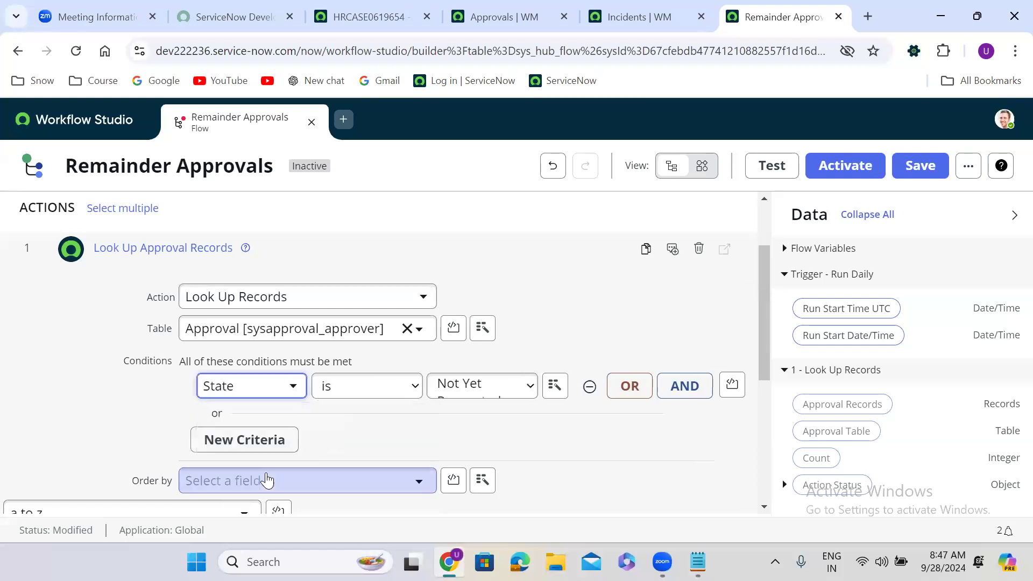
{"action": "left_click", "coordinate": [461, 395]}
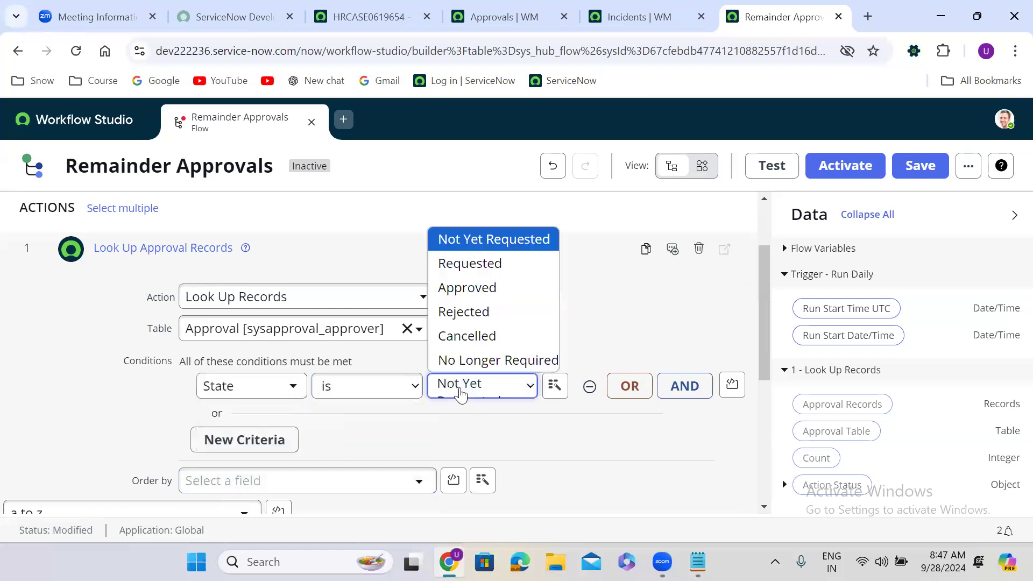
{"action": "left_click", "coordinate": [477, 266]}
- Set the lookup's Max Results to 100000, check its settings and finish configuring the action
{"action": "scroll", "coordinate": [614, 439], "scroll_direction": "down", "scroll_amount": 3}
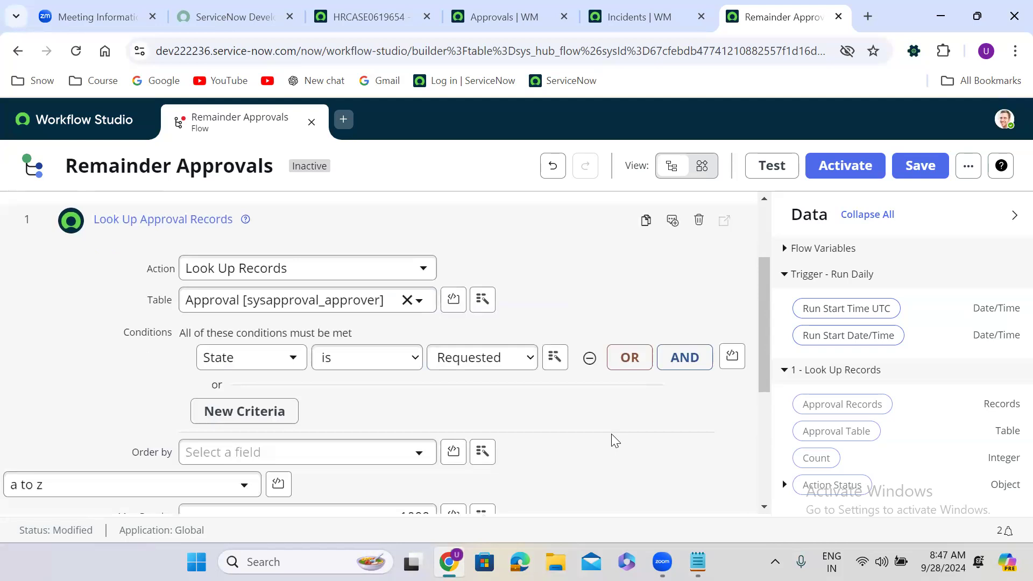
{"action": "left_click", "coordinate": [434, 382]}
{"action": "type", "text": "00"}
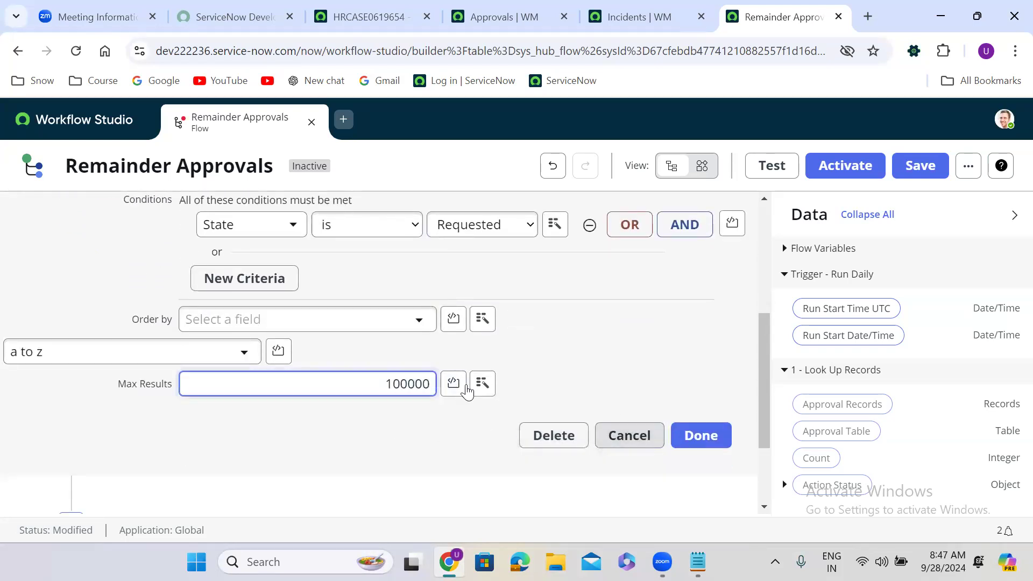
{"action": "left_click", "coordinate": [622, 331]}
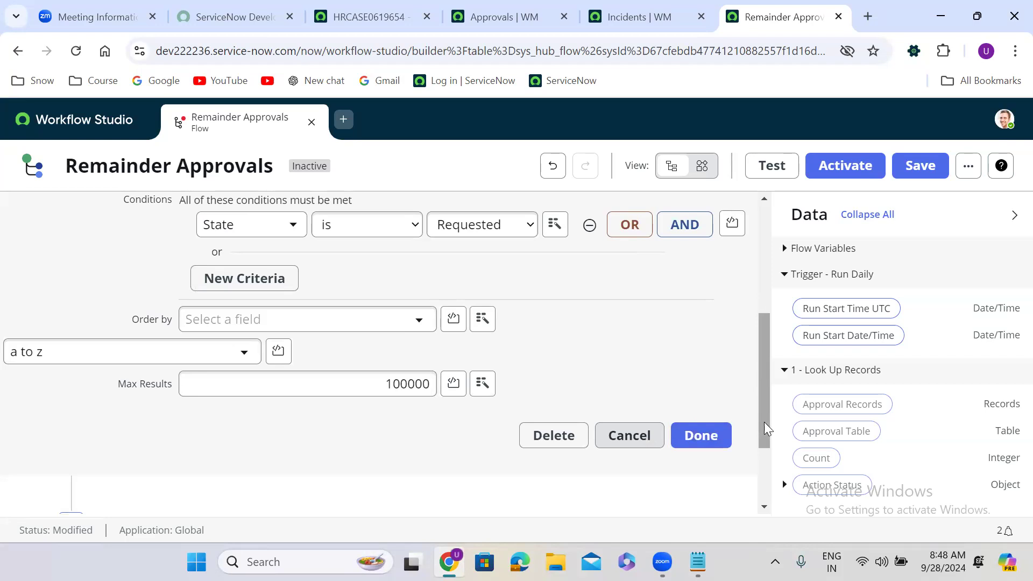
{"action": "left_click_drag", "start_coordinate": [764, 422], "coordinate": [764, 361]}
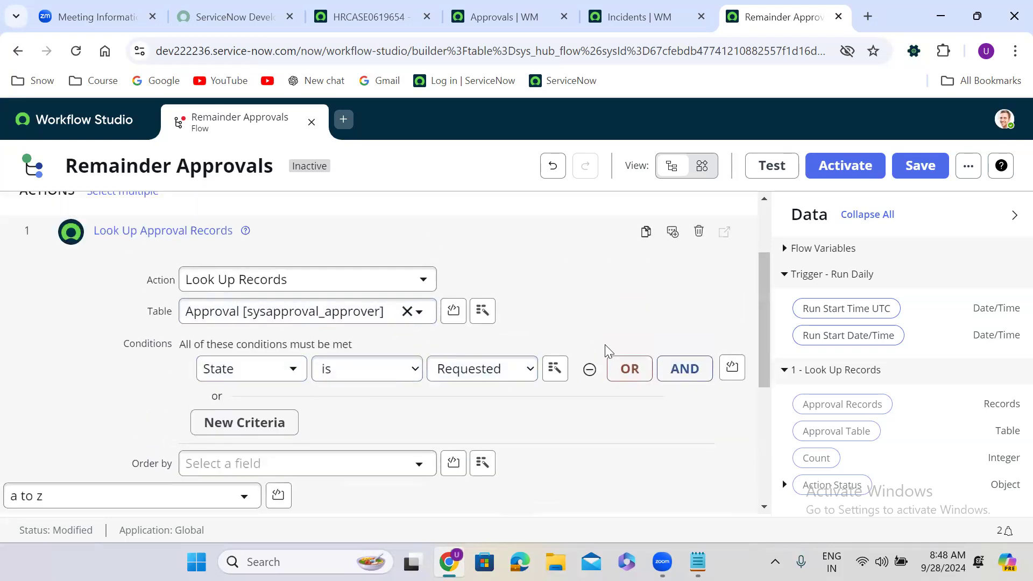
{"action": "left_click_drag", "start_coordinate": [764, 319], "coordinate": [765, 382]}
{"action": "left_click", "coordinate": [697, 429]}
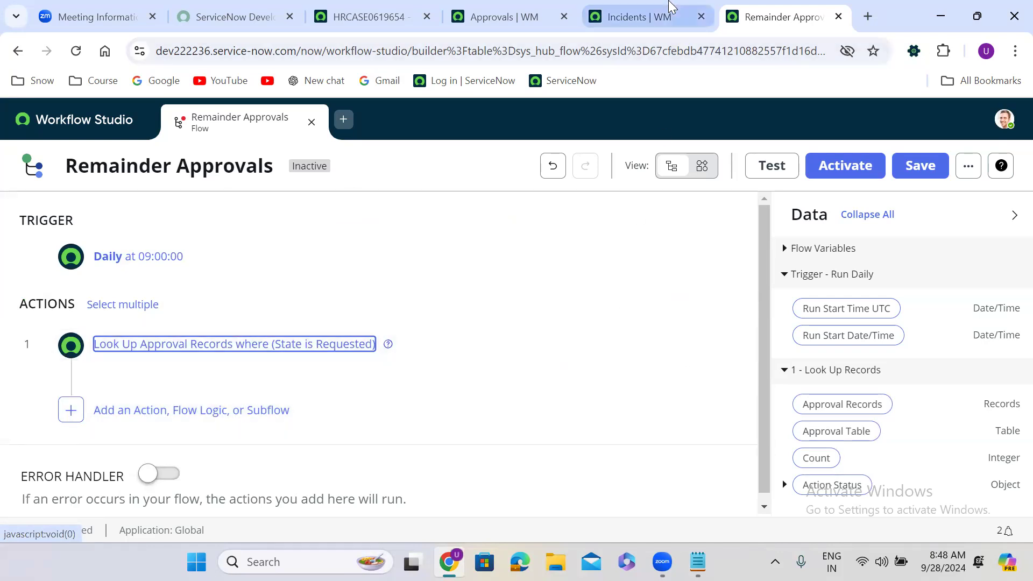
- Switch to the HR Case browser tab and open the Background Script page with the bg slash command
{"action": "mouse_move", "coordinate": [611, 7]}
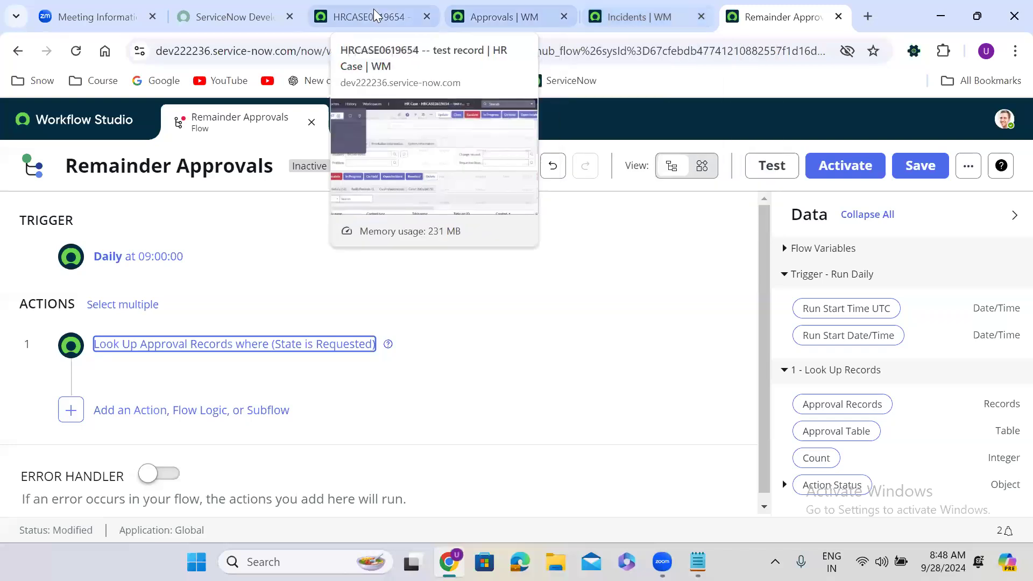
{"action": "left_click", "coordinate": [376, 13]}
{"action": "key", "text": "slash"}
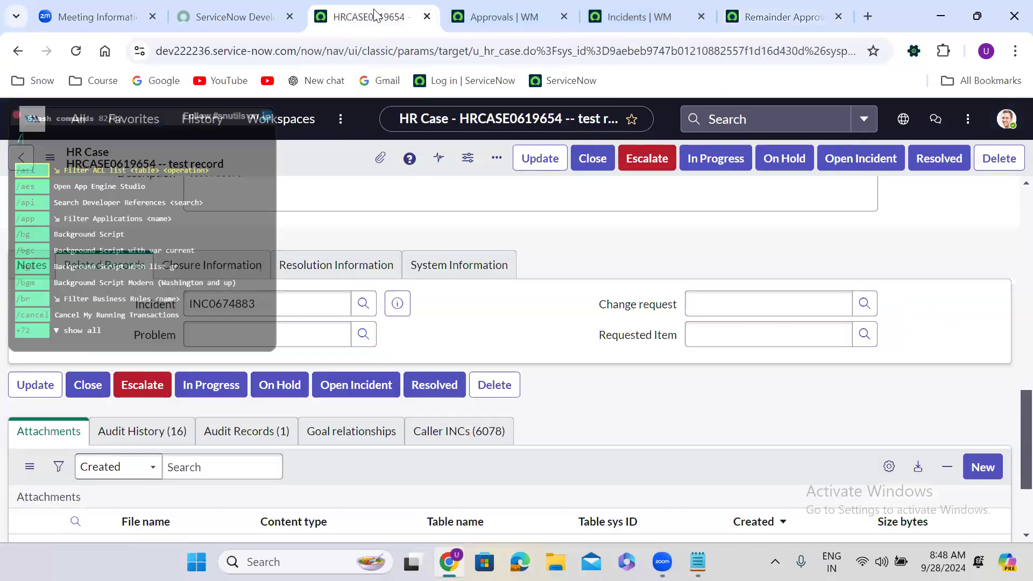
{"action": "type", "text": "bg"}
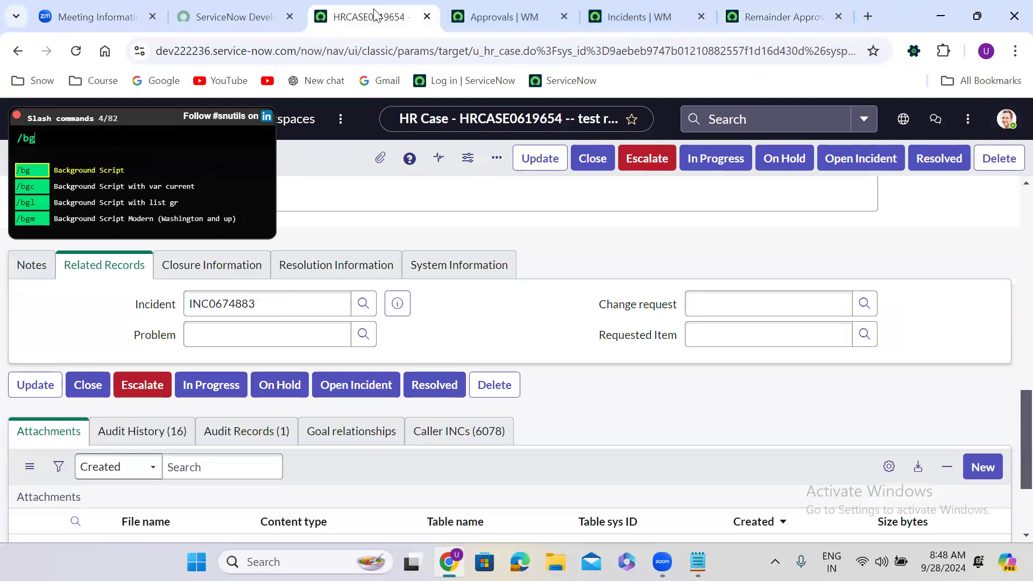
{"action": "key", "text": "Return"}
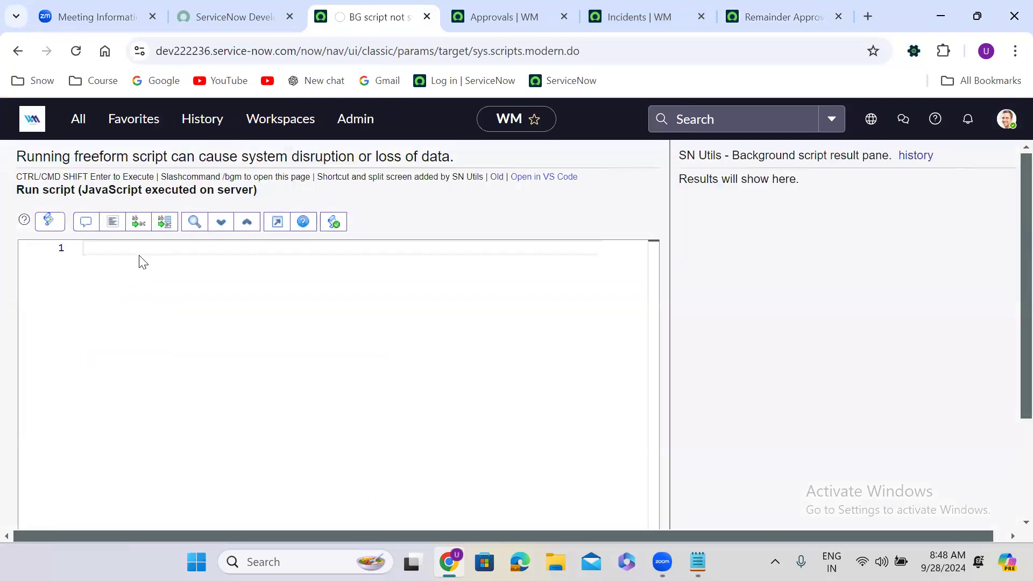
- Insert the vargr GlideRecord query snippet in the script editor and change its if statement to while
{"action": "type", "text": "vargr"}
{"action": "key", "text": "Return"}
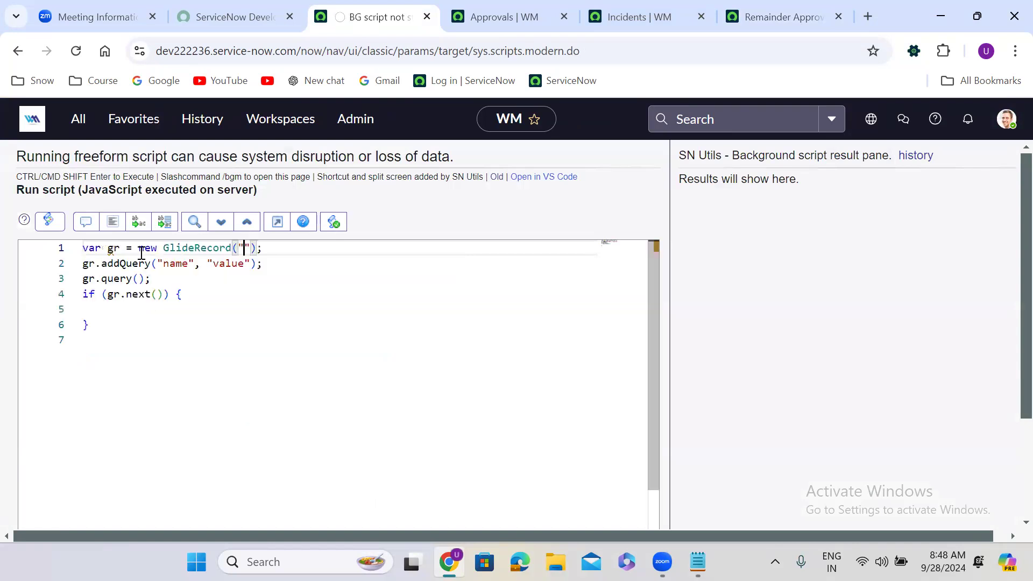
{"action": "double_click", "coordinate": [90, 295]}
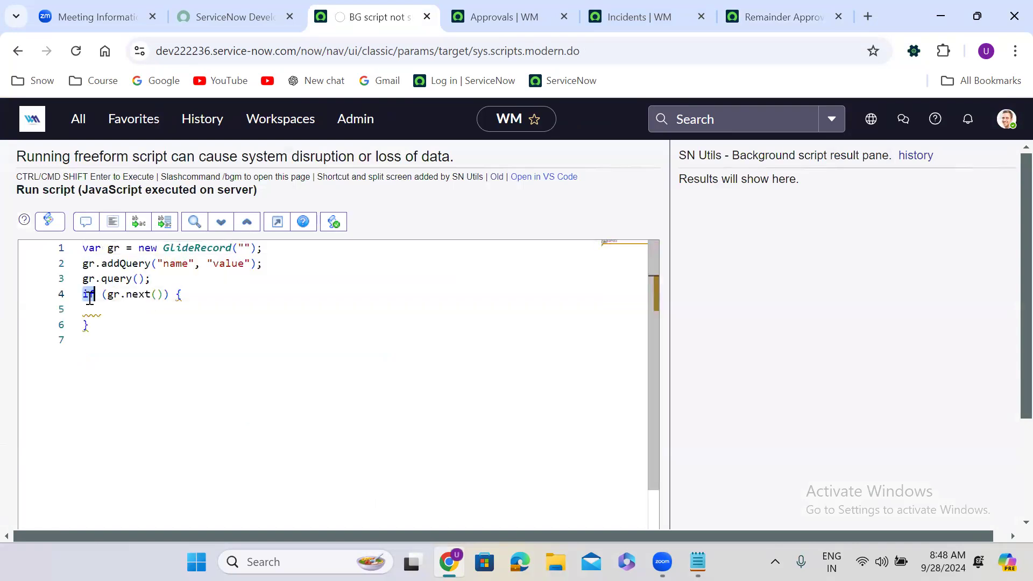
{"action": "type", "text": "while"}
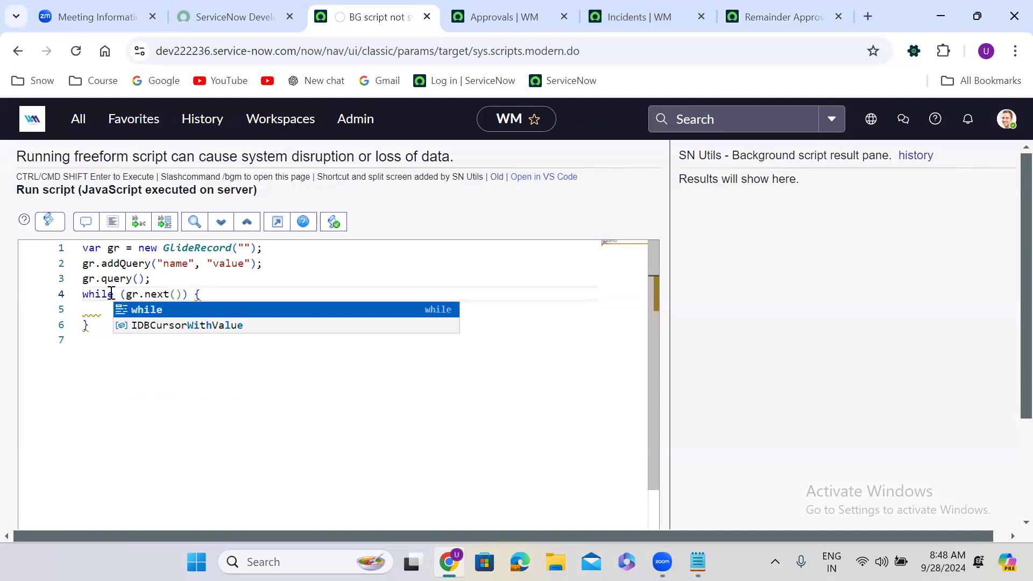
- Return to the Remainder Approvals flow and add For Each flow logic after the Look Up Records action
{"action": "left_click", "coordinate": [759, 8]}
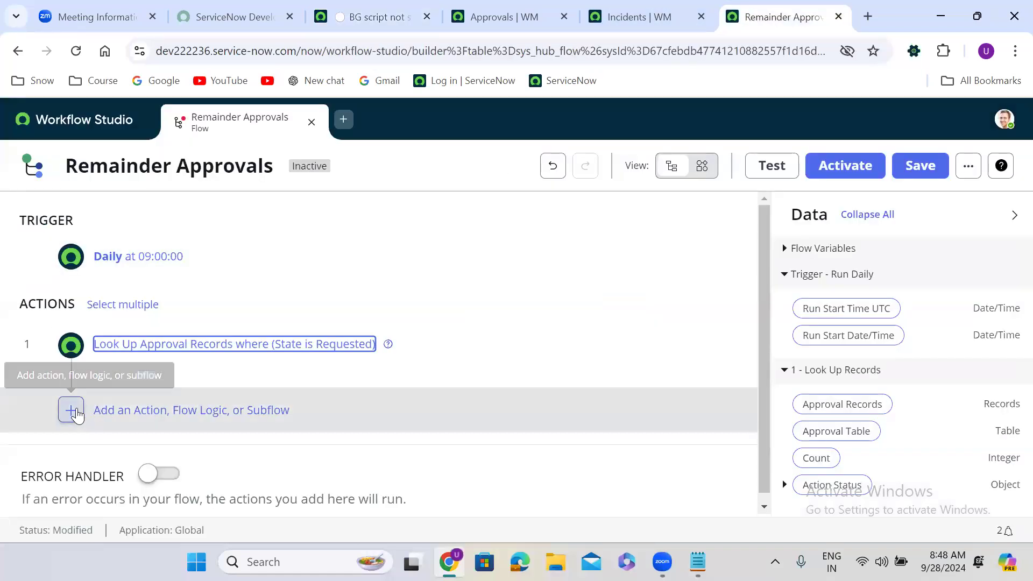
{"action": "left_click", "coordinate": [133, 410]}
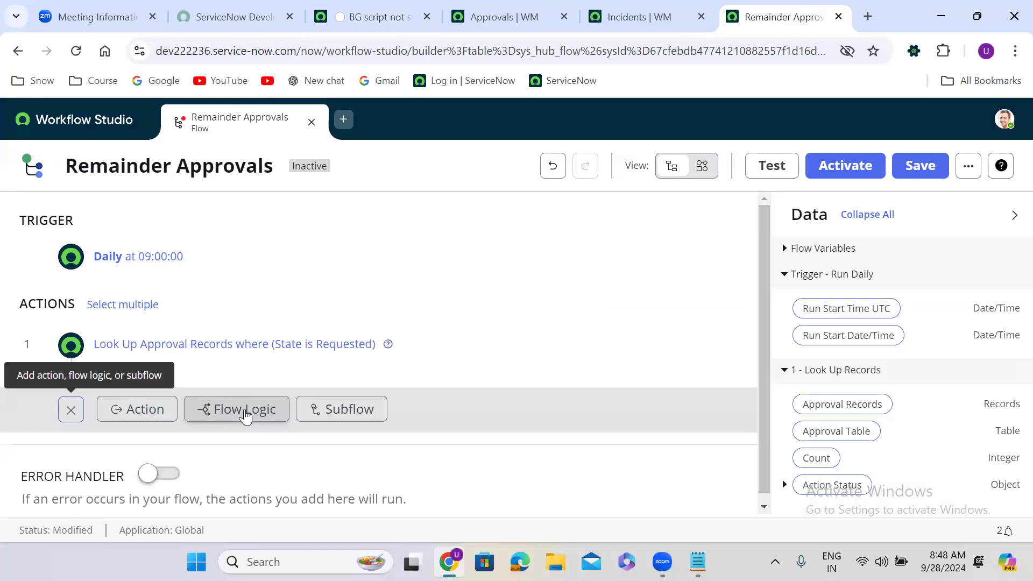
{"action": "left_click", "coordinate": [246, 410]}
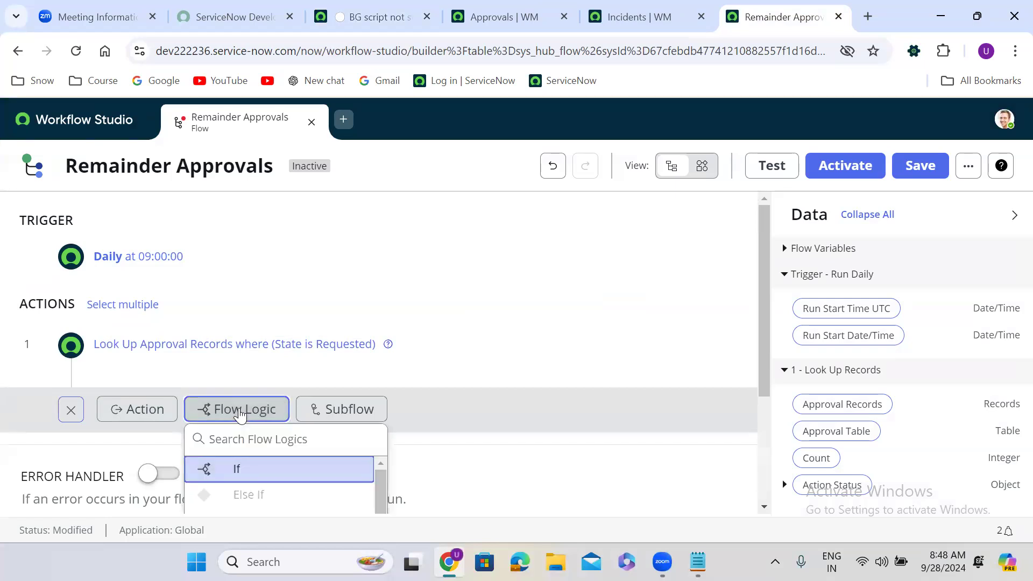
{"action": "type", "text": "for"}
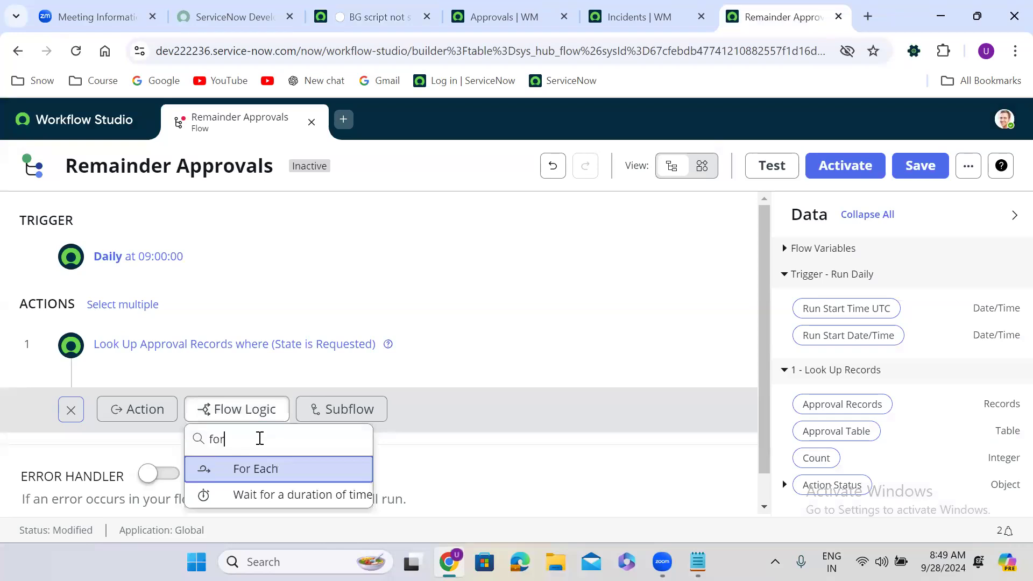
{"action": "left_click", "coordinate": [279, 468]}
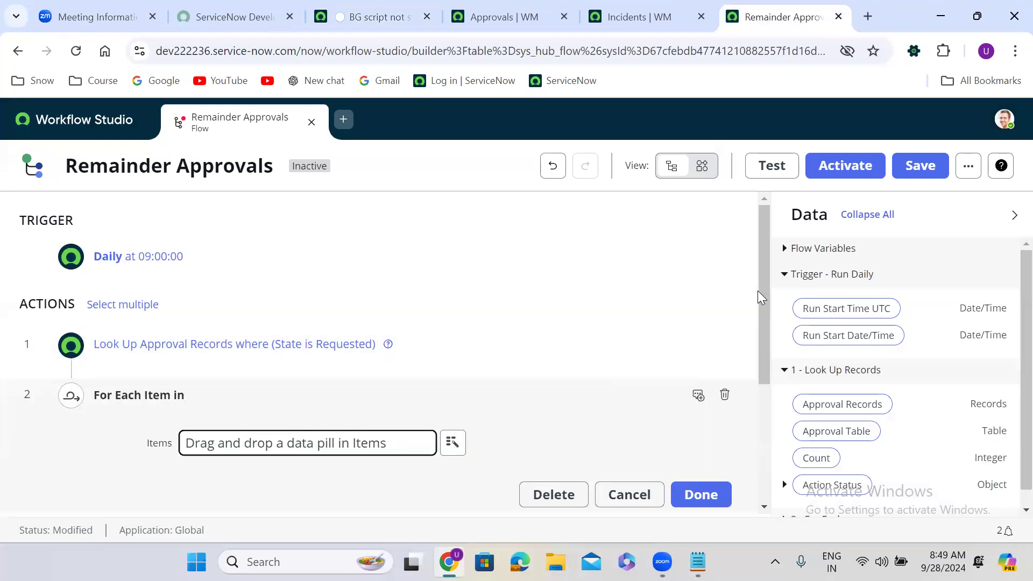
- Set the For Each items to the Approval Records data pill from the Look Up Records action and finish configuring it
{"action": "left_click_drag", "start_coordinate": [762, 291], "coordinate": [760, 343]}
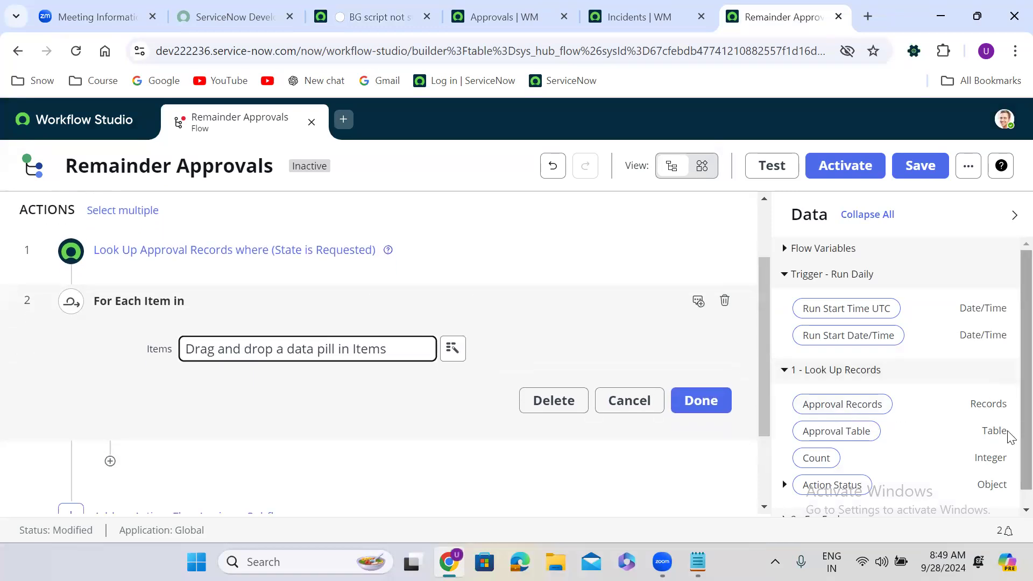
{"action": "scroll", "coordinate": [1006, 446], "scroll_direction": "down", "scroll_amount": 1}
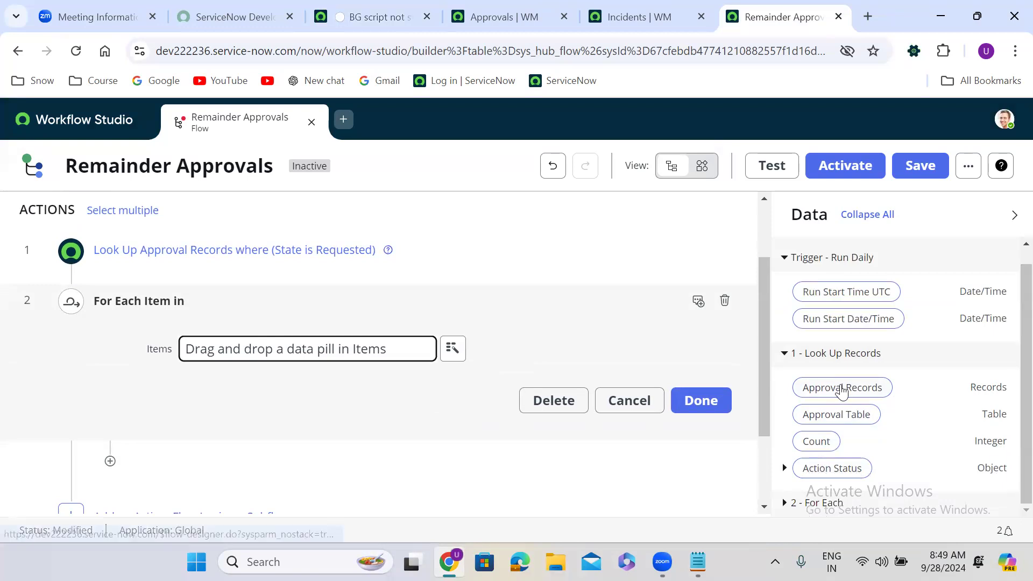
{"action": "left_click_drag", "start_coordinate": [842, 392], "coordinate": [269, 357]}
{"action": "left_click", "coordinate": [709, 404]}
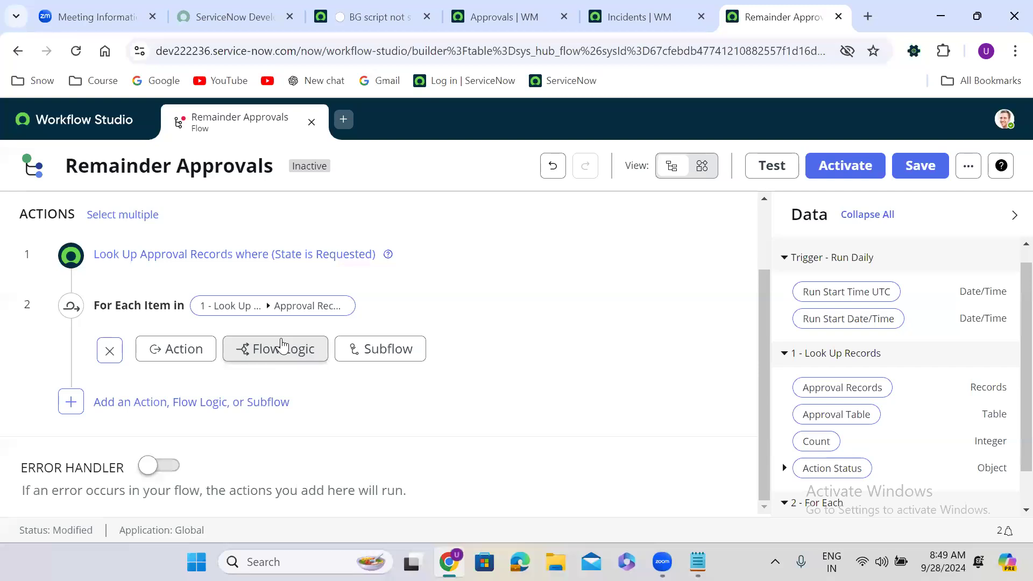
{"action": "left_click", "coordinate": [275, 352]}
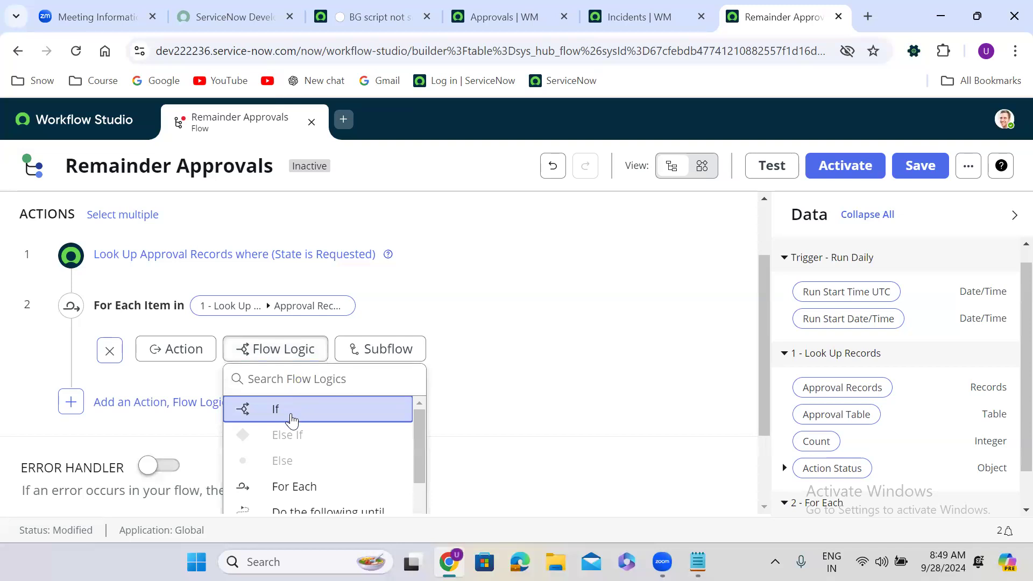
{"action": "left_click", "coordinate": [291, 420]}
{"action": "left_click", "coordinate": [309, 397]}
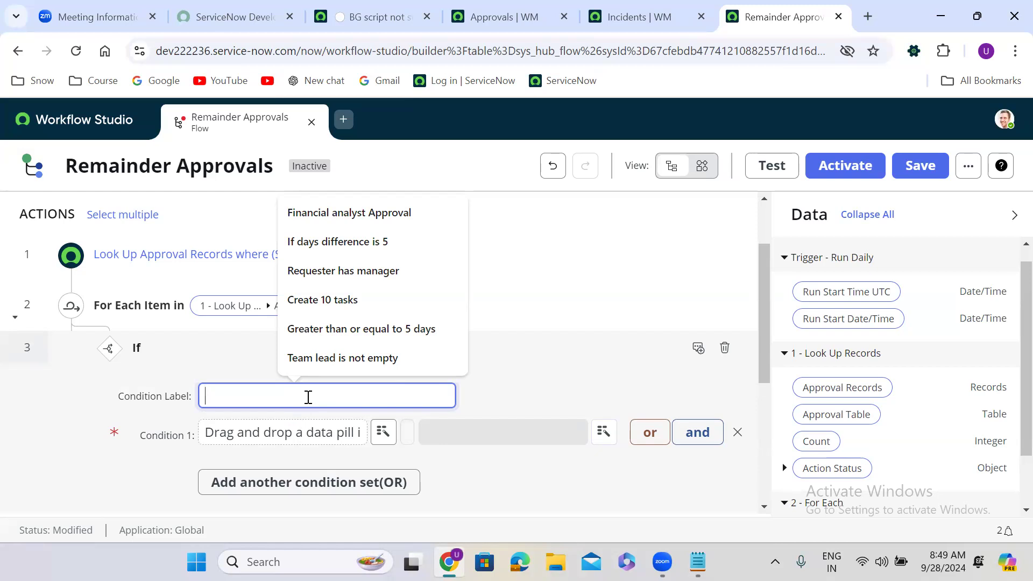
{"action": "left_click", "coordinate": [735, 432]}
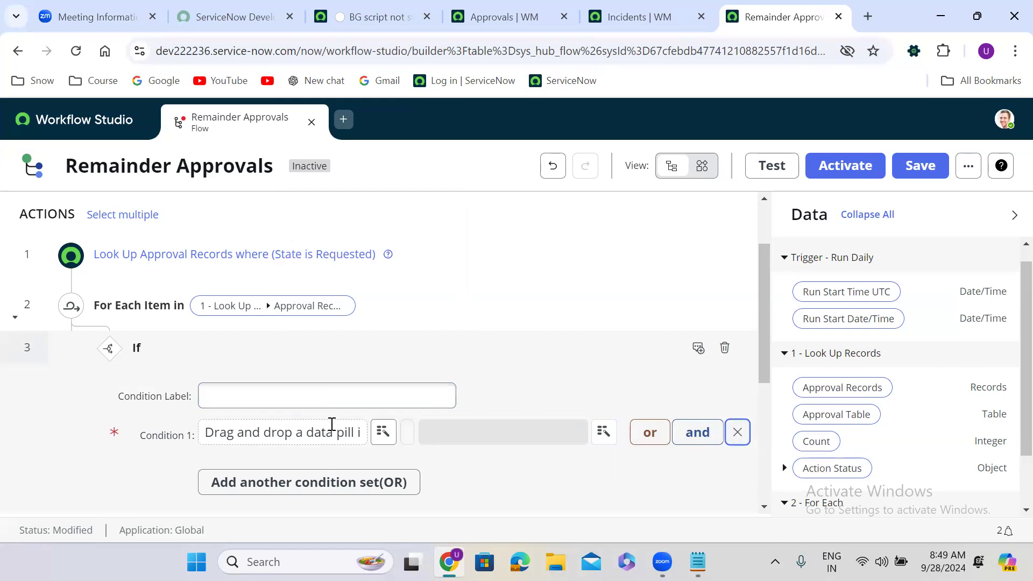
{"action": "left_click", "coordinate": [725, 348]}
{"action": "left_click", "coordinate": [715, 325]}
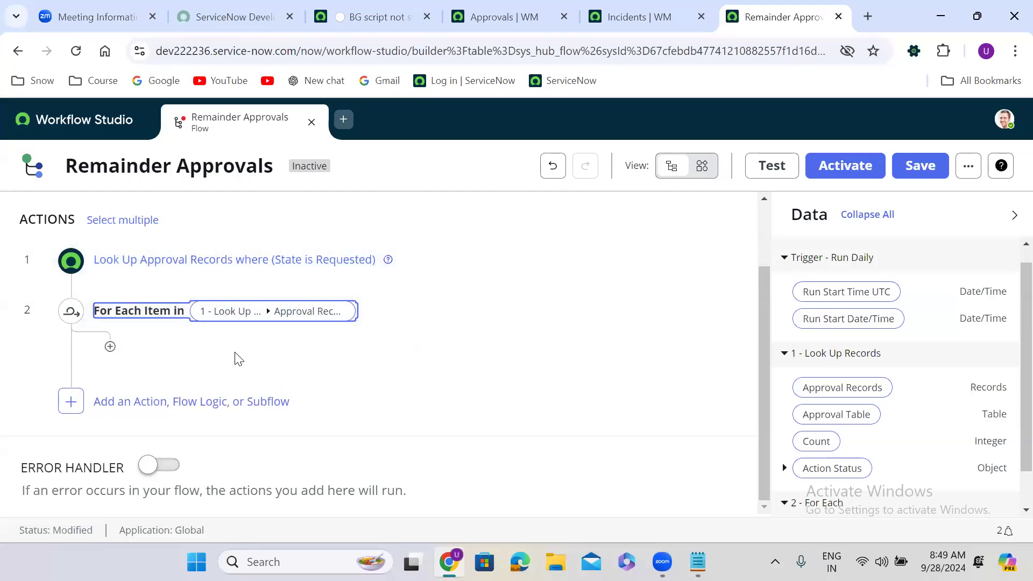
- Search the actions available inside the For Each loop for a date difference action, and close the action list
{"action": "left_click", "coordinate": [110, 346]}
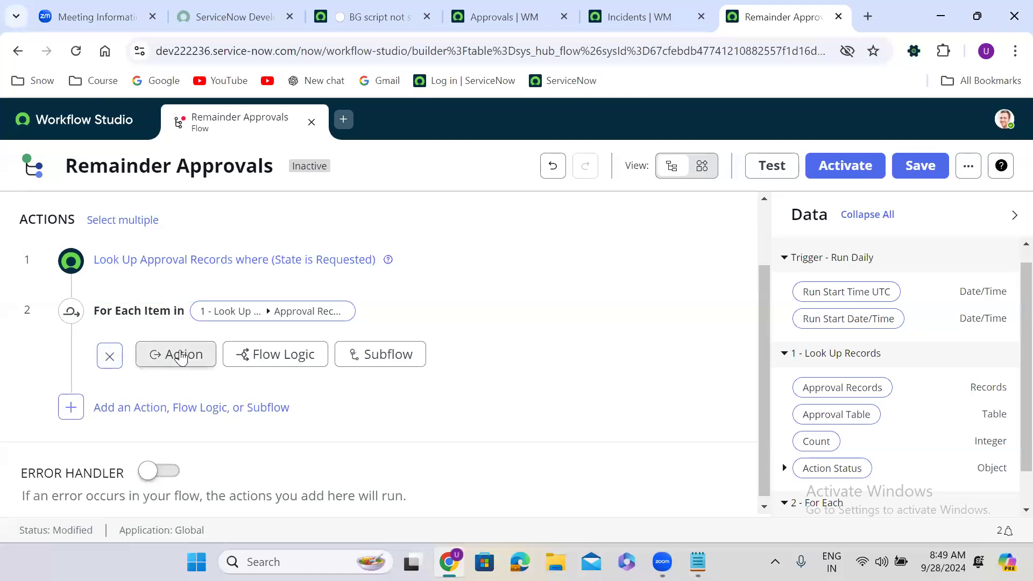
{"action": "left_click", "coordinate": [181, 355]}
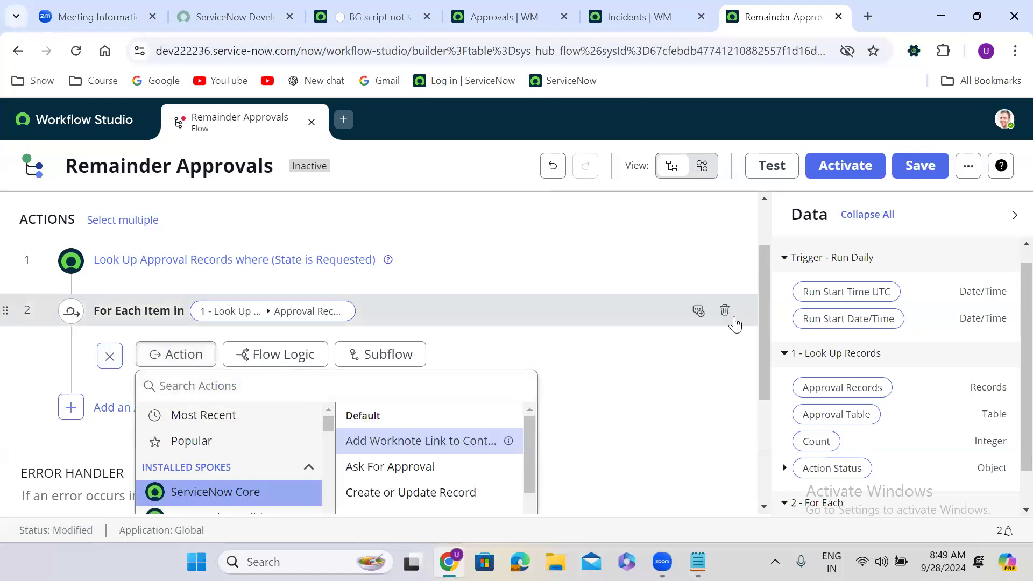
{"action": "left_click_drag", "start_coordinate": [764, 299], "coordinate": [762, 338]}
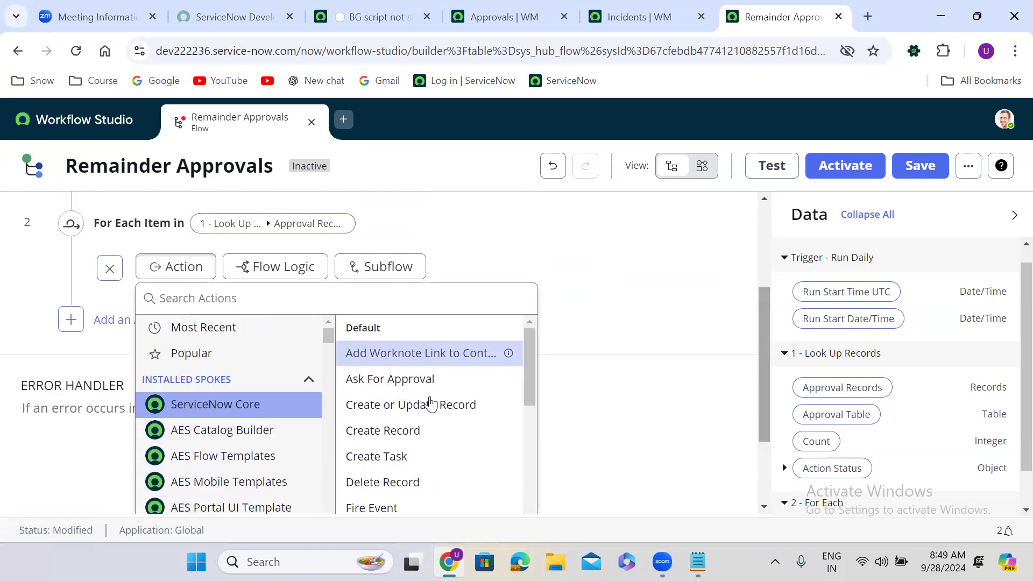
{"action": "left_click", "coordinate": [229, 305]}
{"action": "type", "text": "da"}
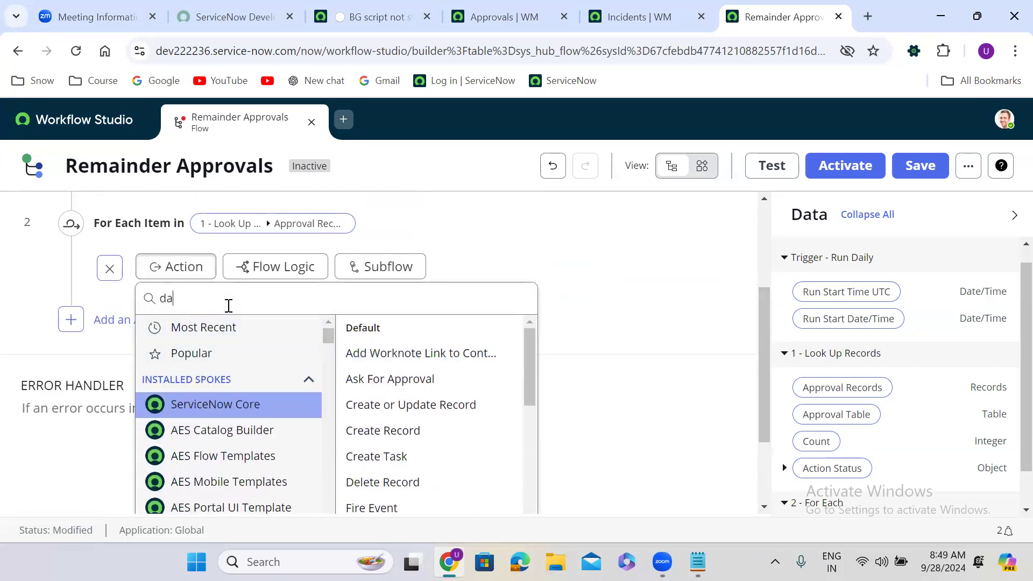
{"action": "type", "text": "te diffe"}
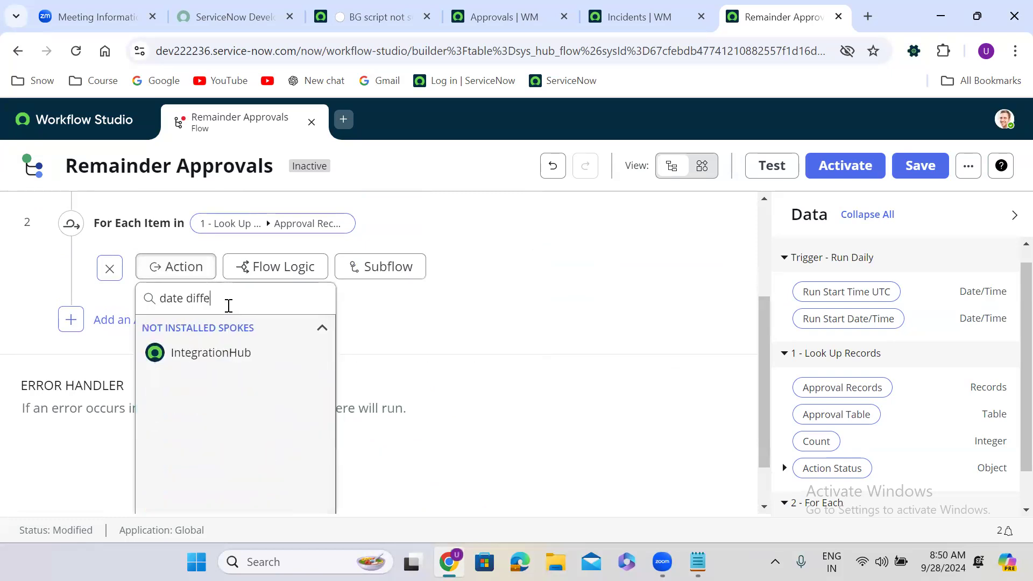
{"action": "key", "text": "BackSpace"}
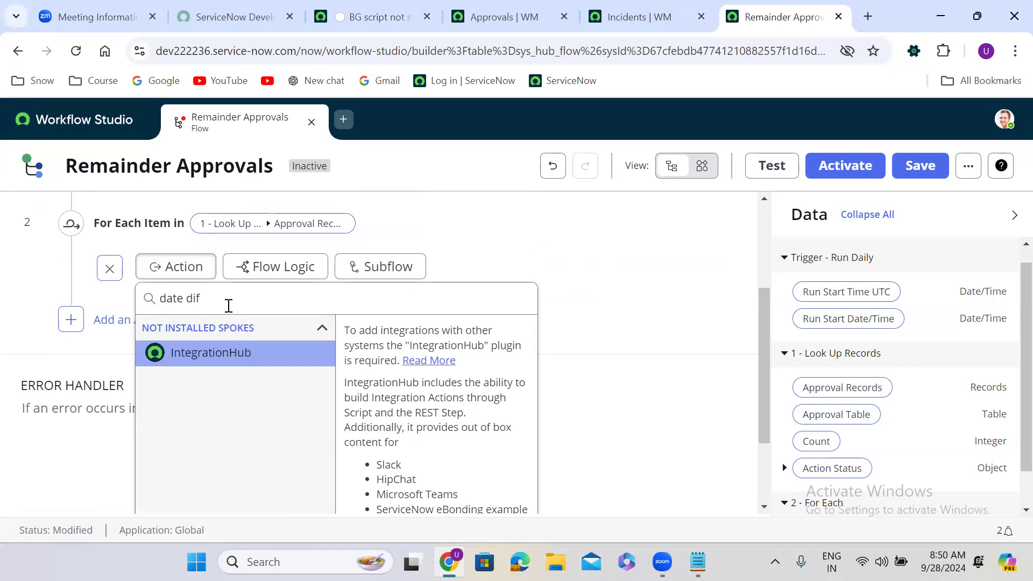
{"action": "key", "text": "BackSpace"}
{"action": "key", "text": "BackSpace"}
{"action": "key", "text": "BackSpace"}
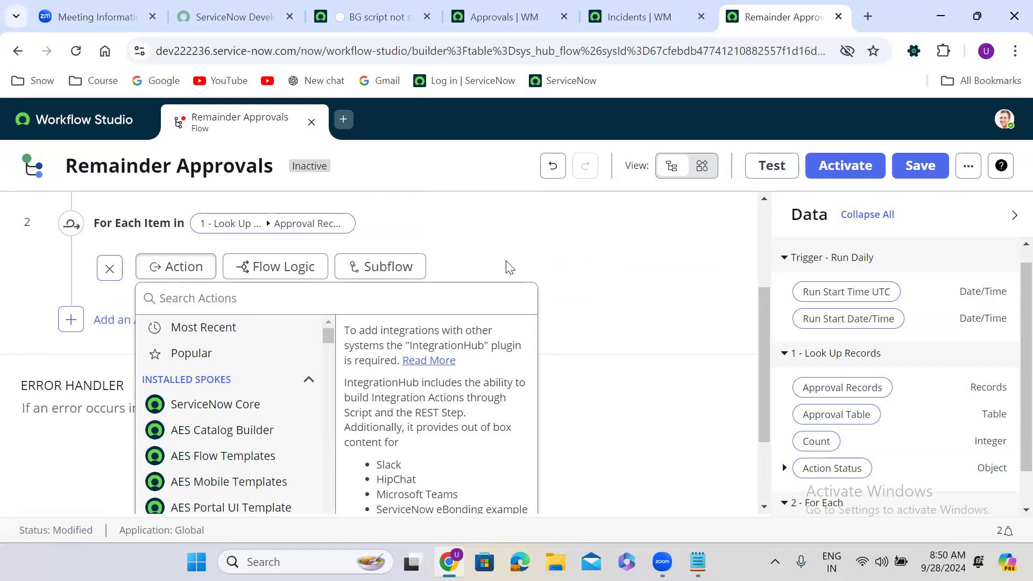
{"action": "left_click", "coordinate": [376, 145]}
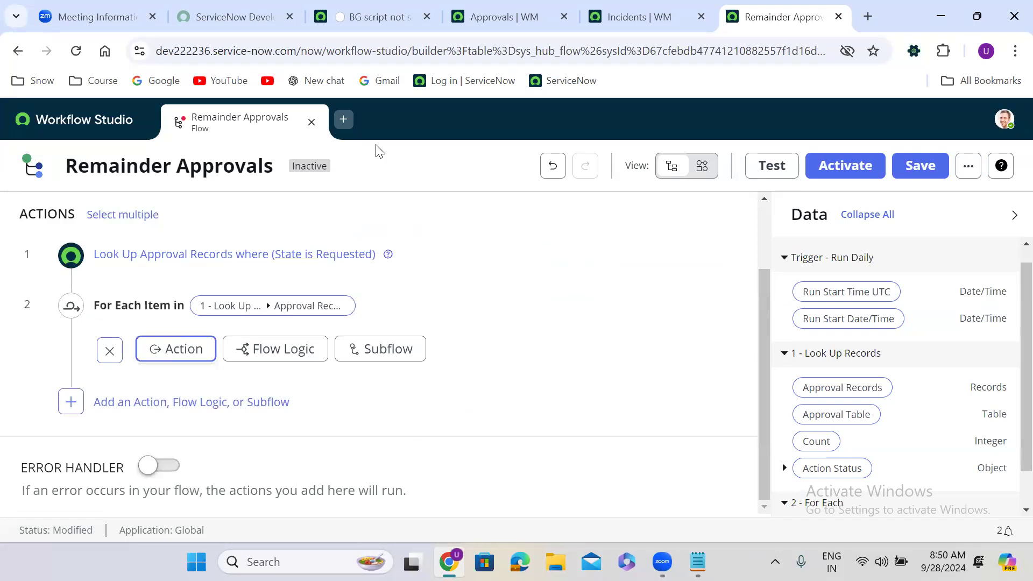
- Create a new action named Find Date Difference in the Global application, starting from the homepage's list of actions
{"action": "left_click", "coordinate": [82, 131]}
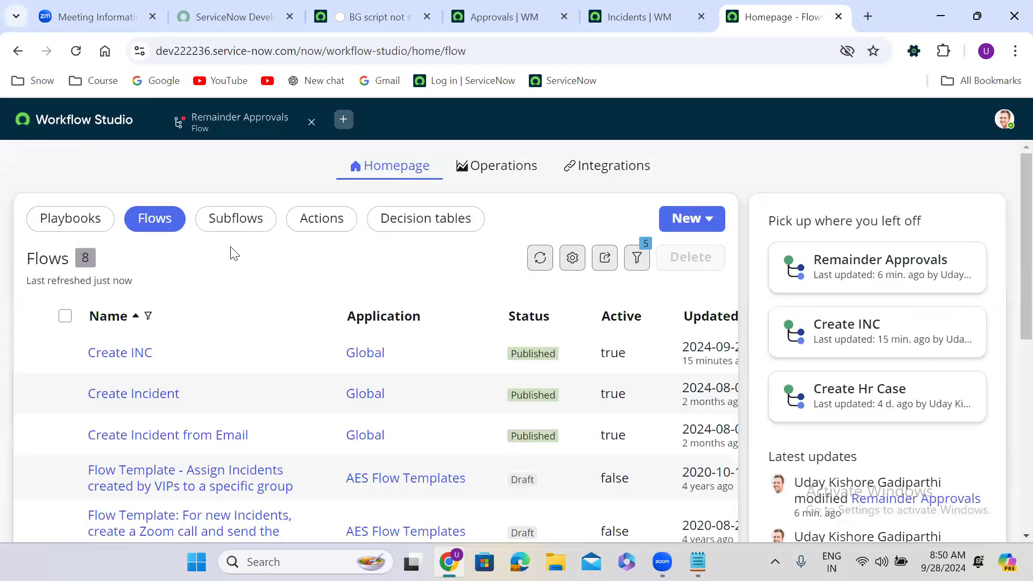
{"action": "left_click", "coordinate": [329, 228]}
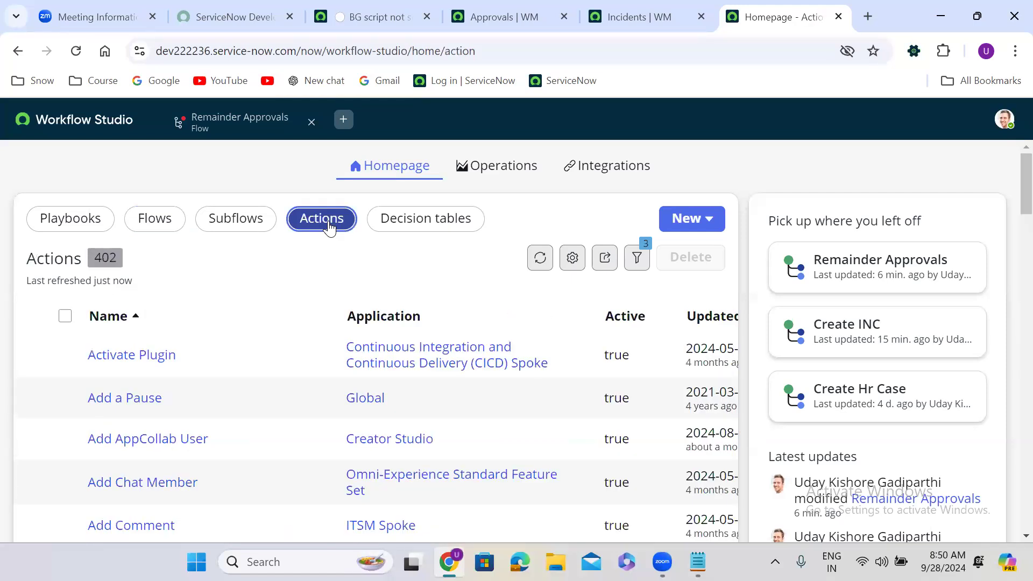
{"action": "left_click", "coordinate": [692, 221]}
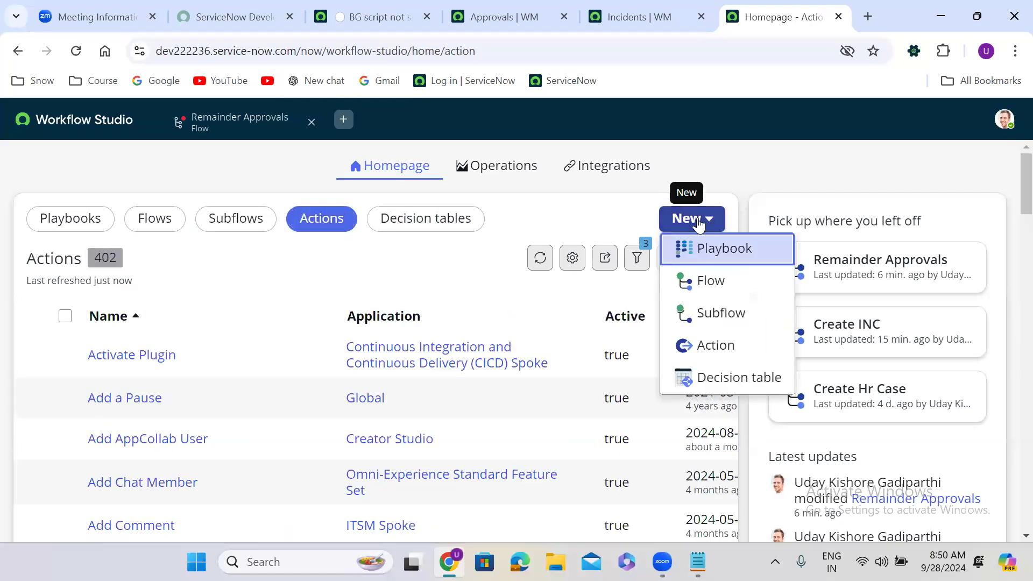
{"action": "left_click", "coordinate": [719, 355]}
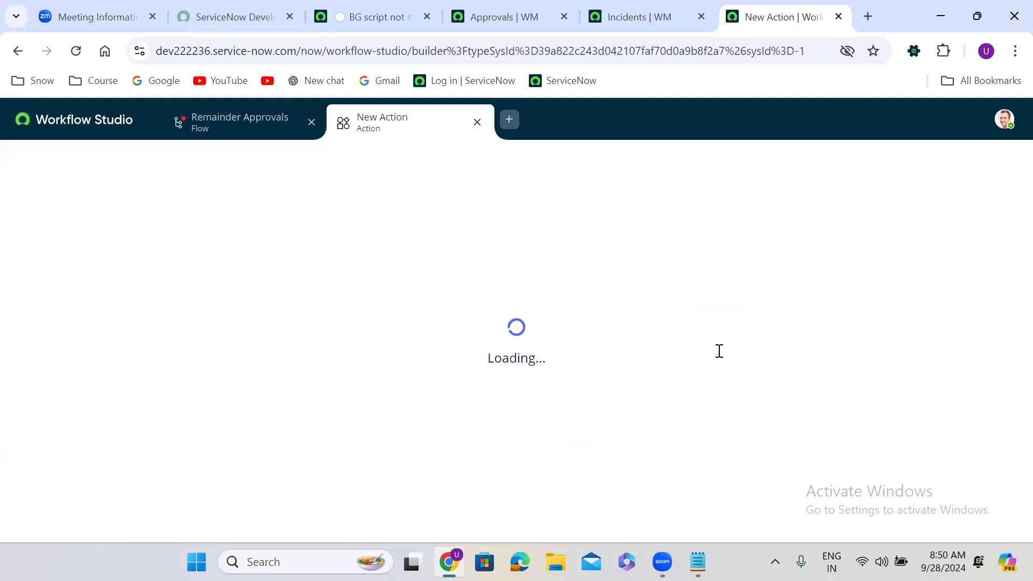
{"action": "left_click", "coordinate": [521, 272]}
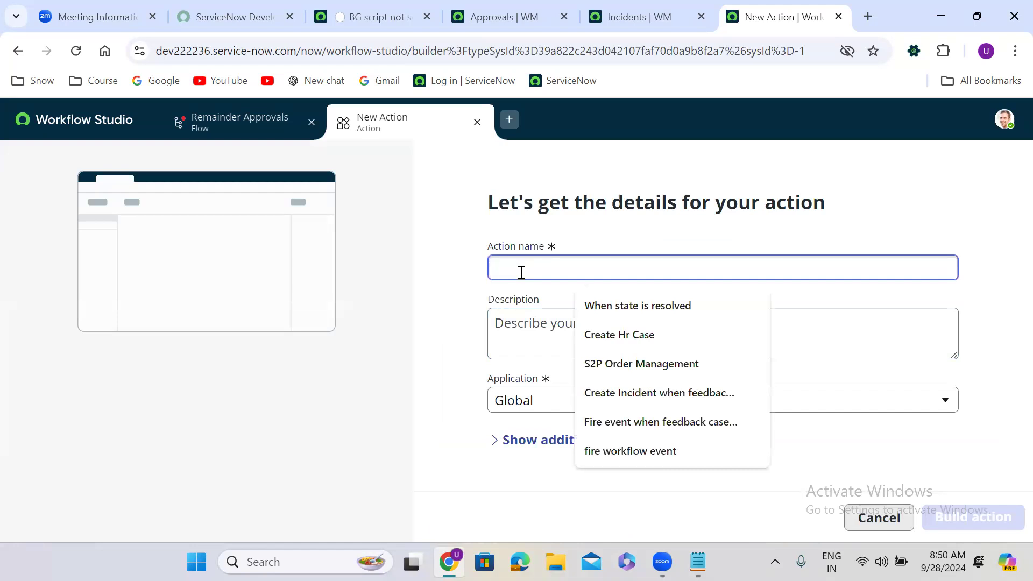
{"action": "type", "text": "Find"}
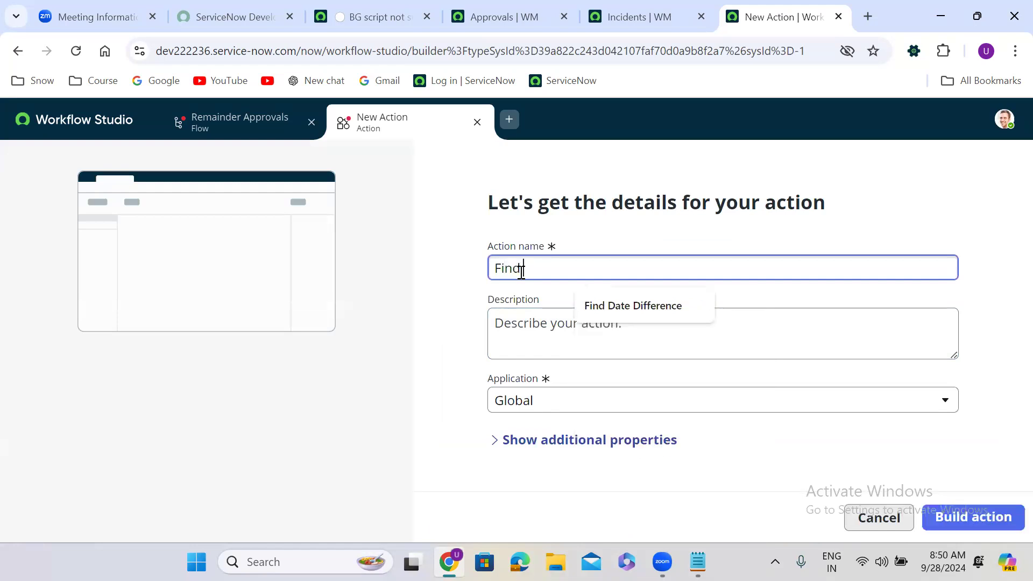
{"action": "type", "text": " Date Difference"}
{"action": "left_click", "coordinate": [656, 310]}
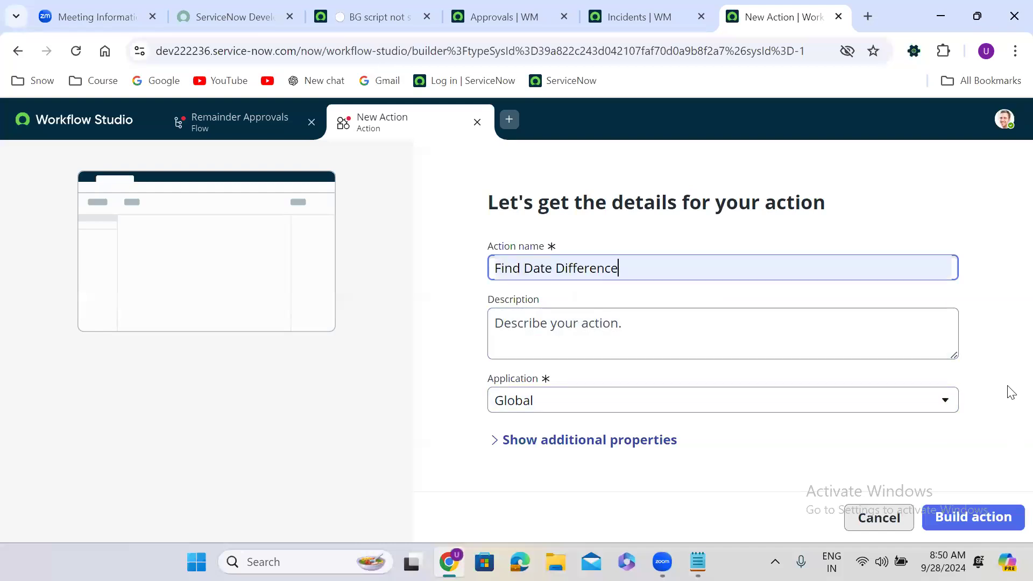
{"action": "left_click", "coordinate": [999, 438]}
{"action": "left_click", "coordinate": [962, 518]}
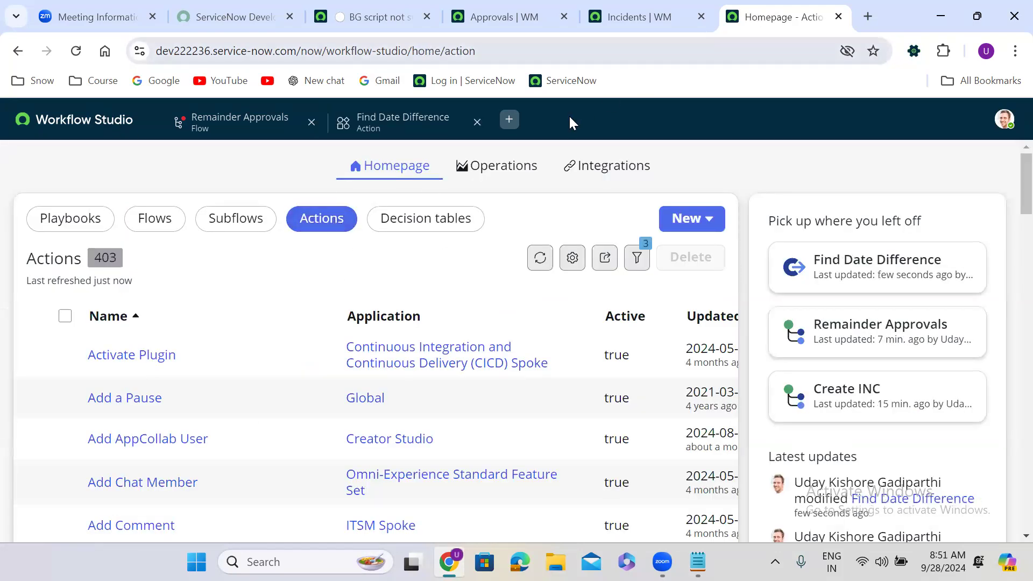
- Open the Find Date Difference action and show its Inputs section
{"action": "left_click", "coordinate": [406, 132]}
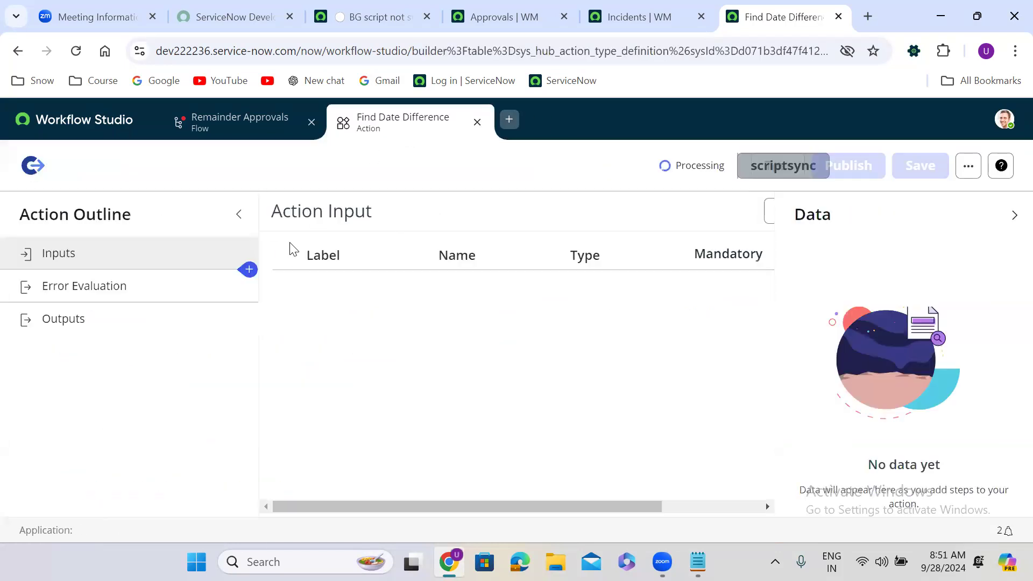
{"action": "left_click", "coordinate": [240, 123]}
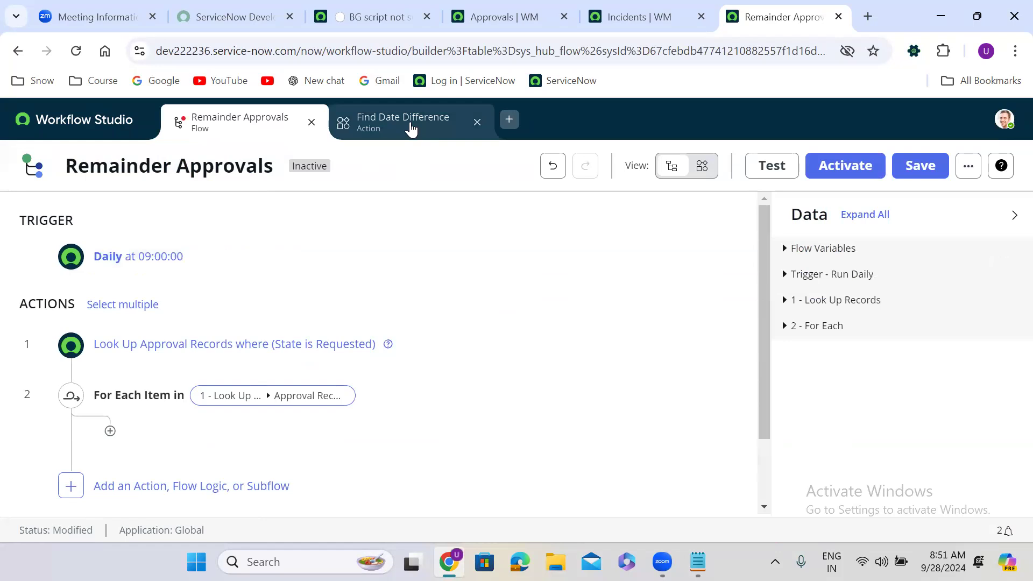
{"action": "left_click", "coordinate": [410, 129]}
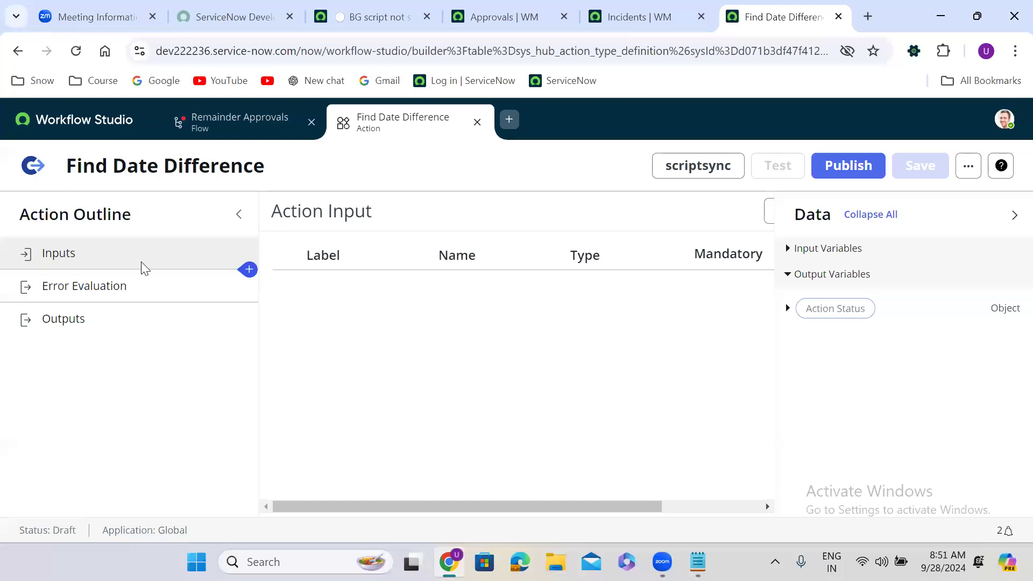
{"action": "left_click", "coordinate": [113, 321]}
{"action": "left_click", "coordinate": [106, 260]}
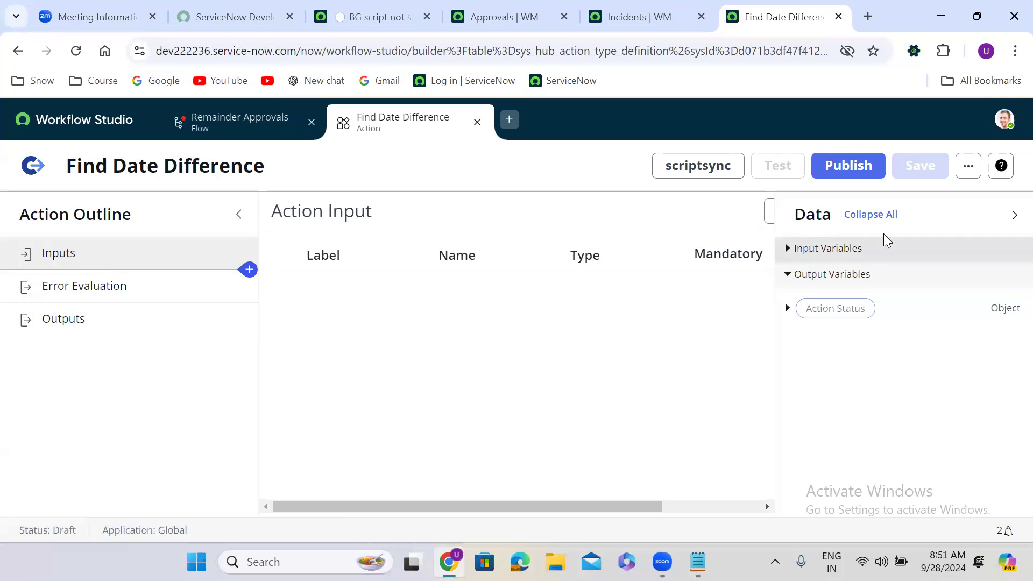
- Collapse the Data area and create an action input labelled Select The Date
{"action": "left_click", "coordinate": [1014, 215]}
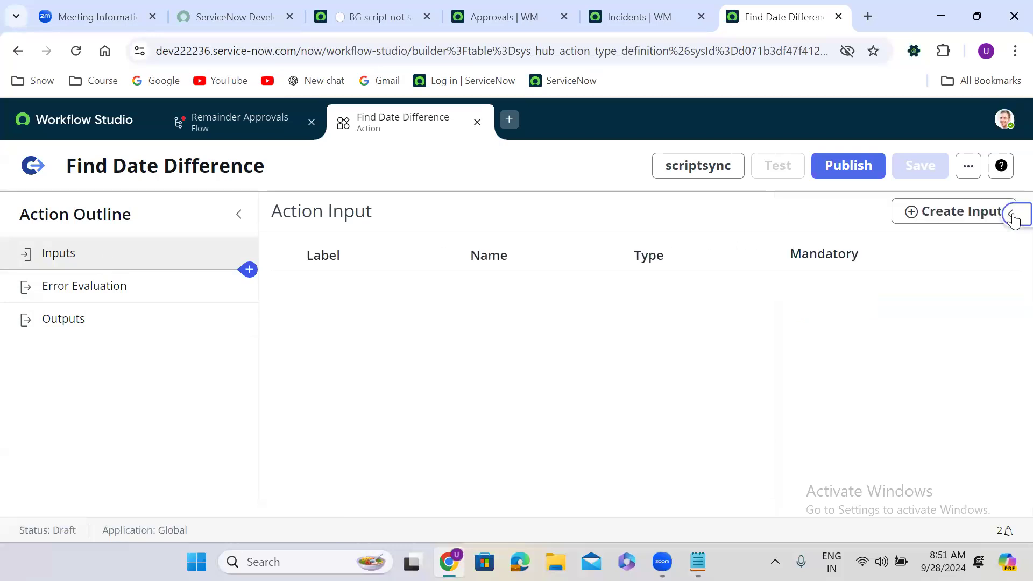
{"action": "left_click", "coordinate": [941, 217]}
{"action": "double_click", "coordinate": [344, 295]}
{"action": "key", "text": "BackSpace"}
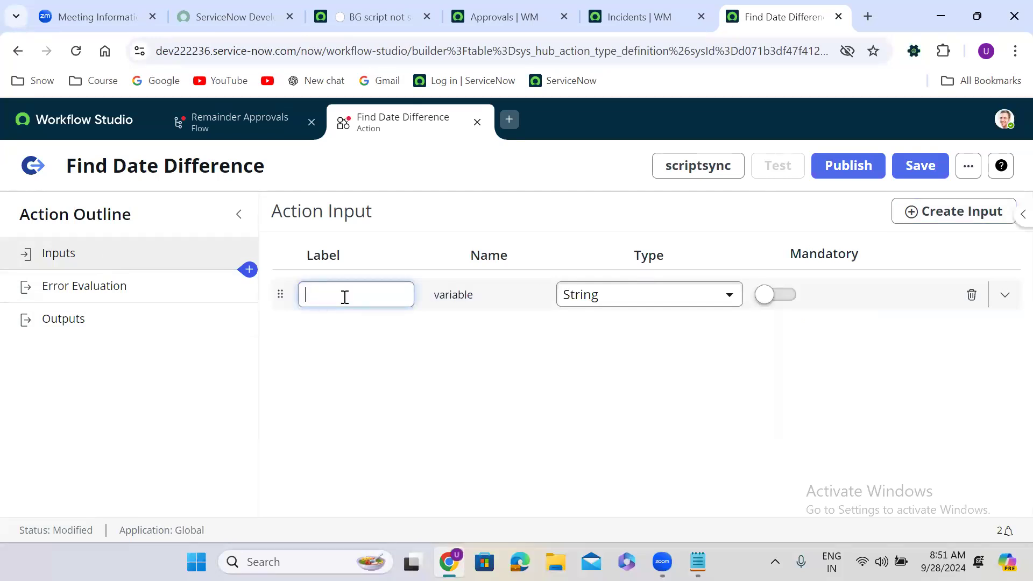
{"action": "type", "text": "Select"}
{"action": "type", "text": " Time "}
{"action": "type", "text": "Date"}
{"action": "left_click", "coordinate": [624, 361]}
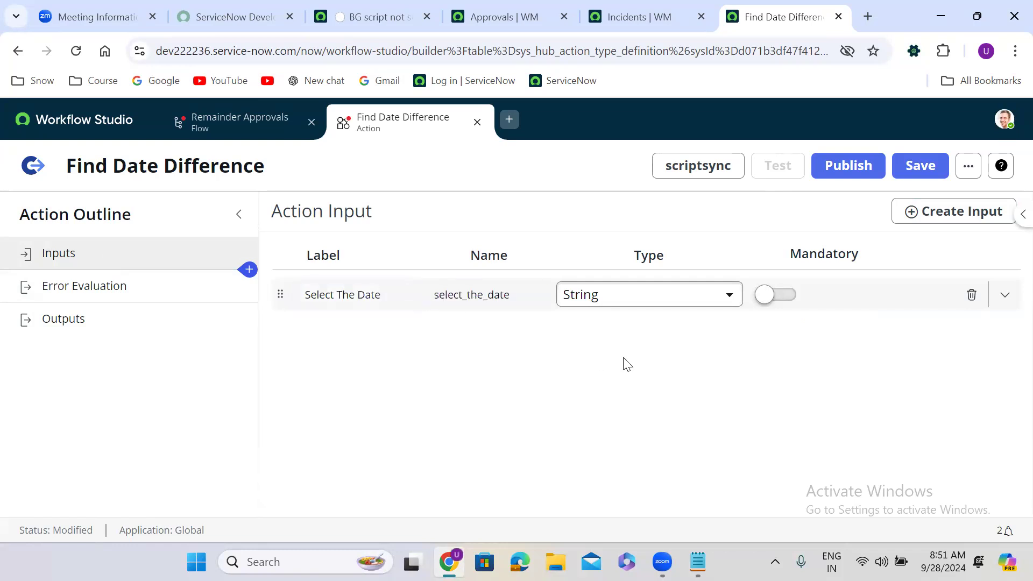
- Set the Select The Date input's type to Date/Time and make it mandatory
{"action": "left_click", "coordinate": [609, 300]}
{"action": "type", "text": "datae"}
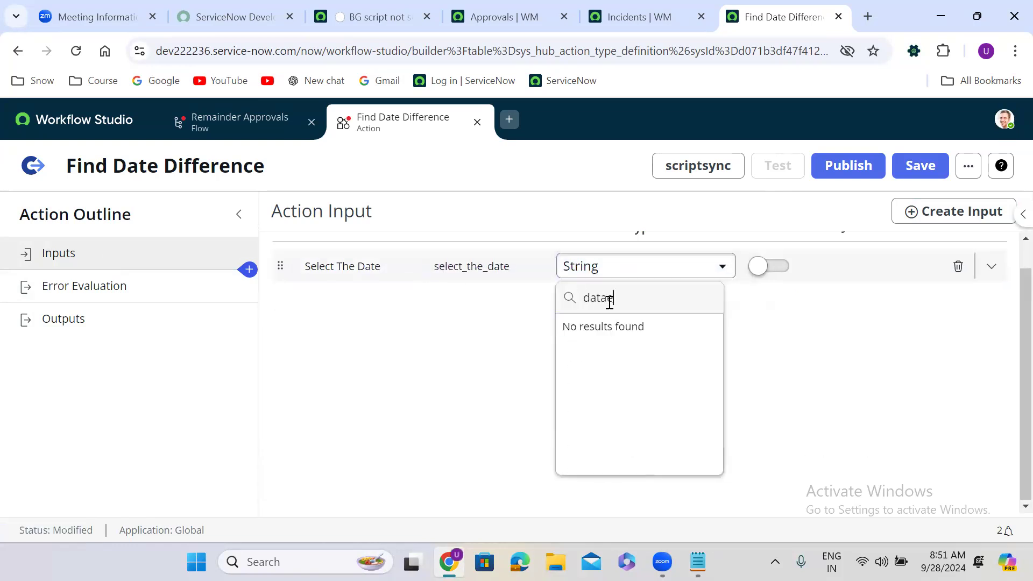
{"action": "key", "text": "BackSpace"}
{"action": "key", "text": "BackSpace"}
{"action": "key", "text": "BackSpace"}
{"action": "type", "text": "te"}
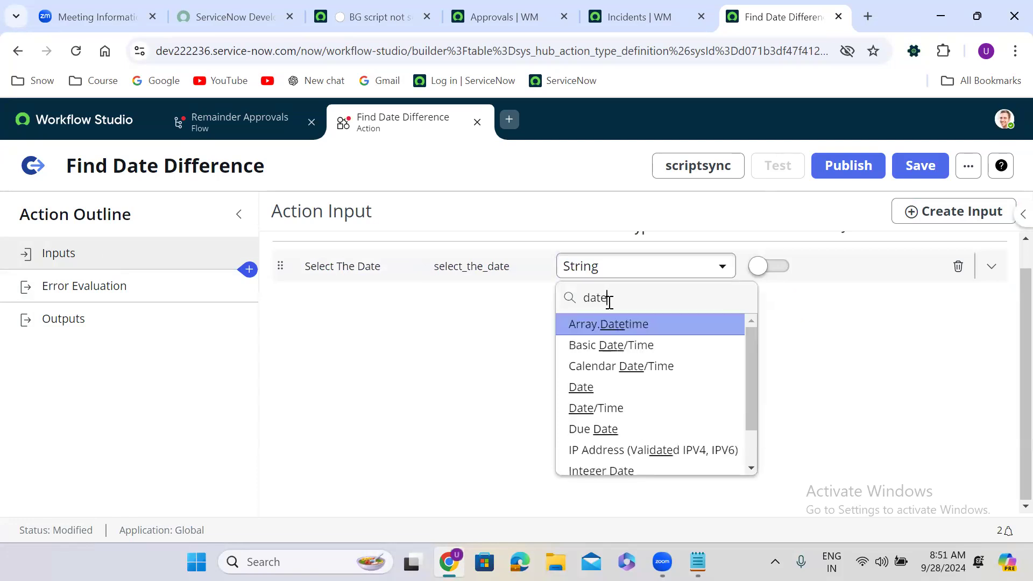
{"action": "left_click", "coordinate": [652, 407]}
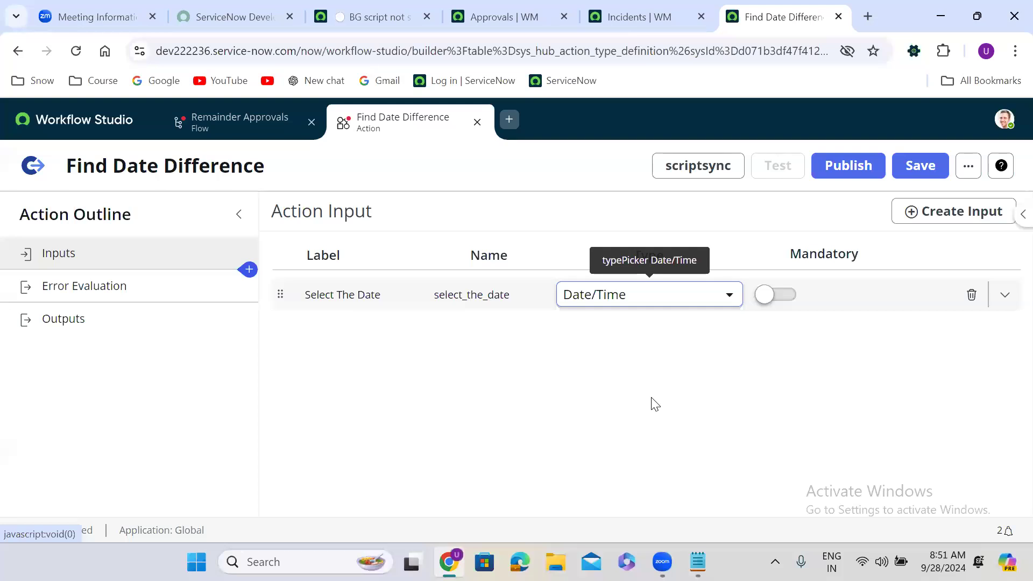
{"action": "left_click", "coordinate": [776, 295]}
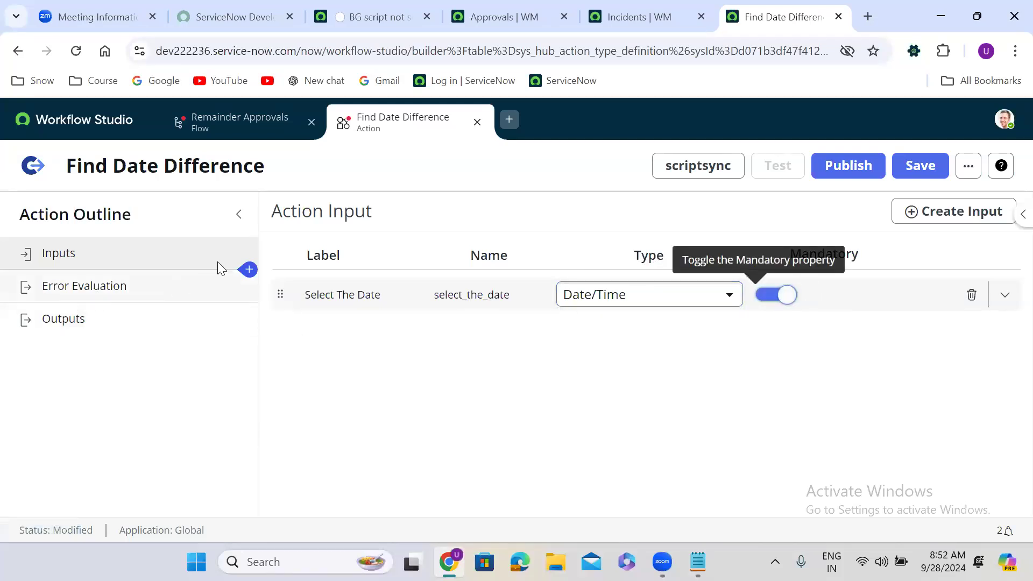
- Add a Script step to the action directly after Inputs
{"action": "mouse_move", "coordinate": [248, 272]}
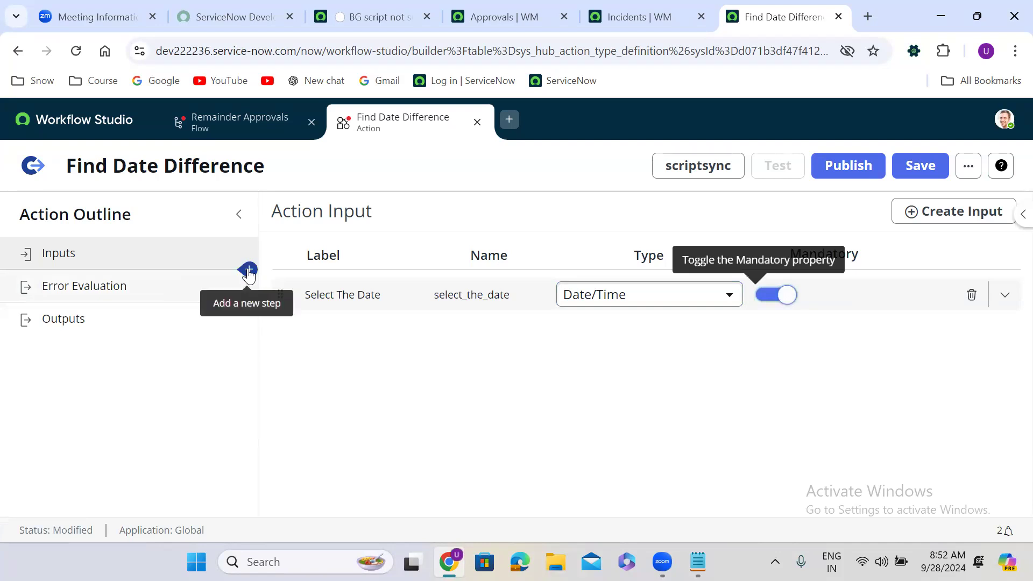
{"action": "left_click", "coordinate": [248, 270]}
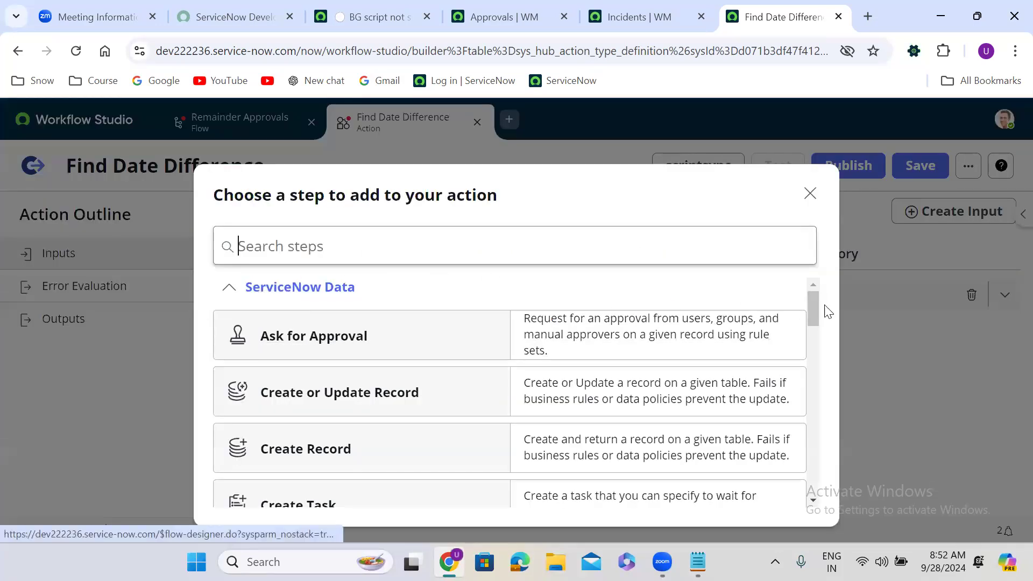
{"action": "left_click_drag", "start_coordinate": [815, 323], "coordinate": [810, 460]}
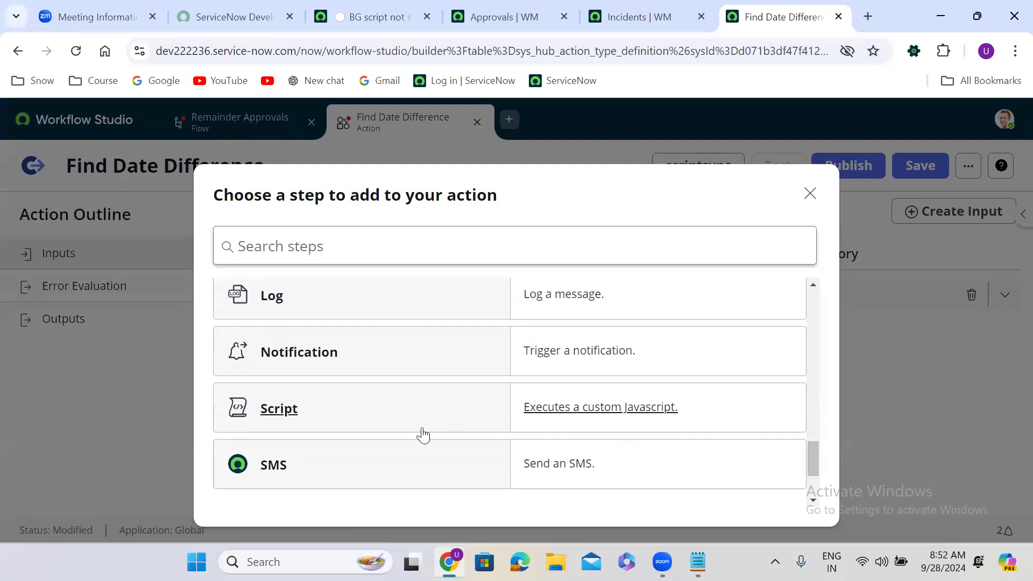
{"action": "left_click", "coordinate": [264, 412]}
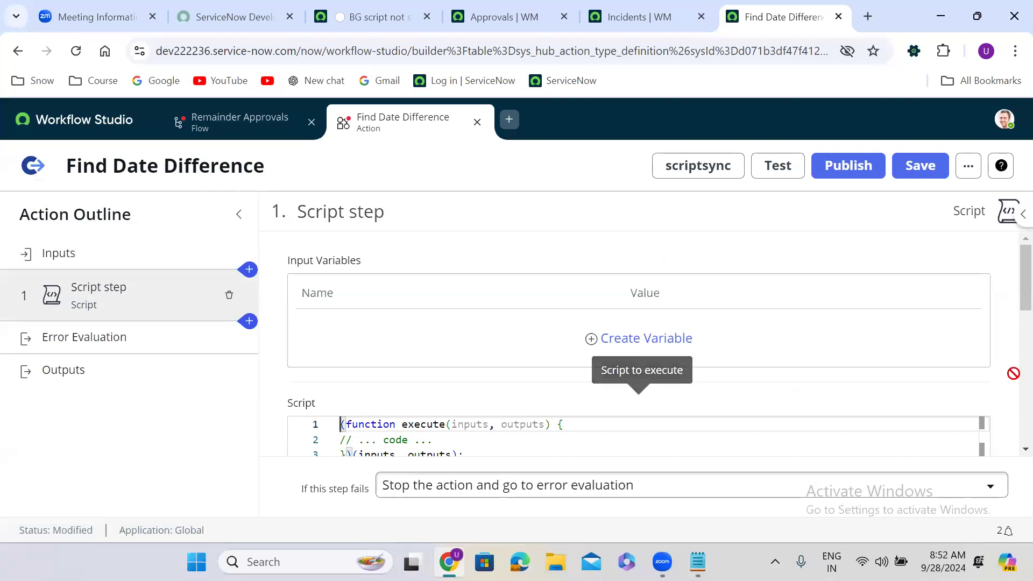
- Replace the placeholder code comment in the script's execute function with blank lines
{"action": "scroll", "coordinate": [1009, 307], "scroll_direction": "down", "scroll_amount": 3}
{"action": "left_click_drag", "start_coordinate": [1008, 324], "coordinate": [1011, 319]}
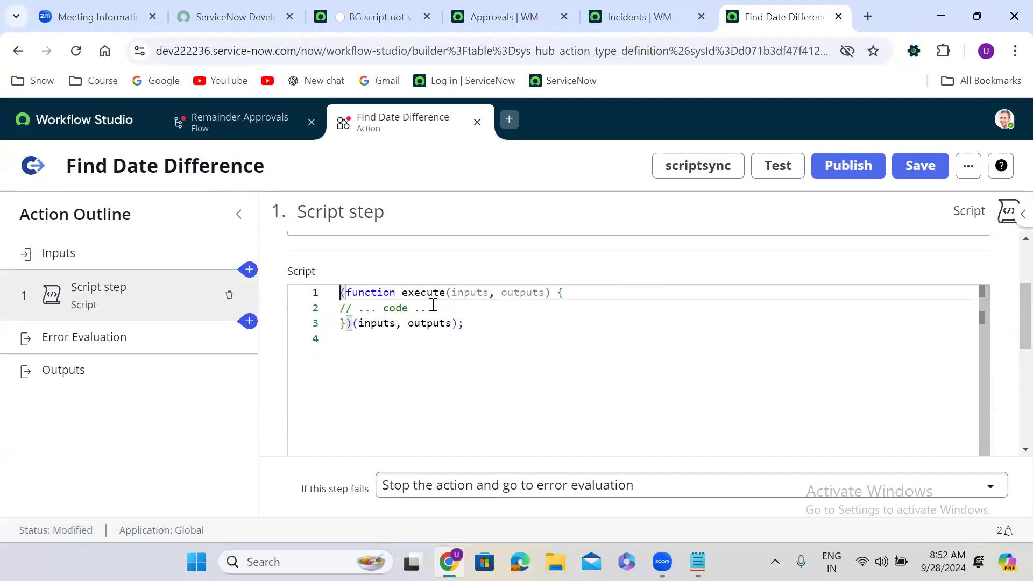
{"action": "left_click_drag", "start_coordinate": [432, 307], "coordinate": [340, 308]}
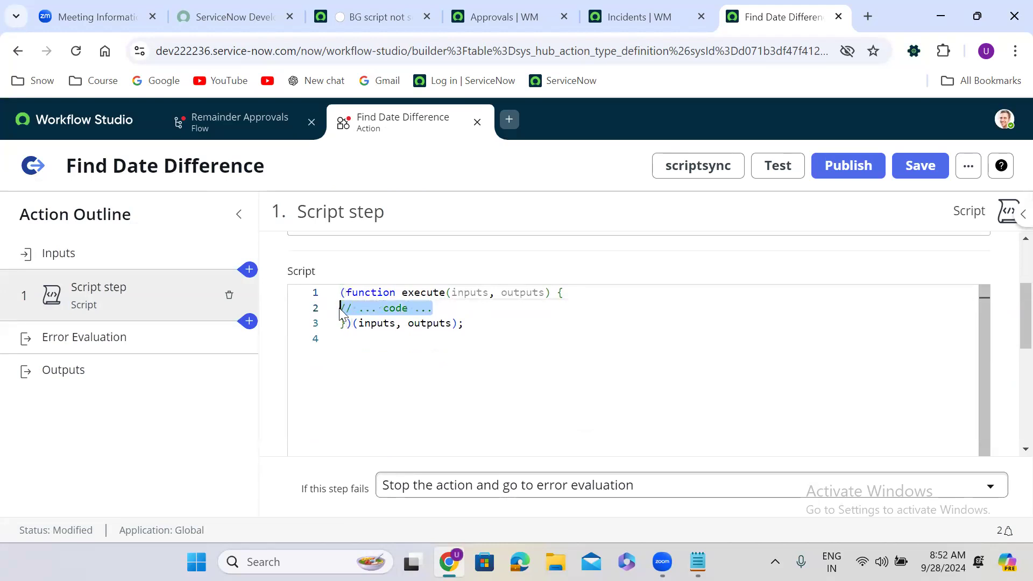
{"action": "key", "text": "Return"}
{"action": "key", "text": "Return"}
{"action": "key", "text": "Return"}
{"action": "key", "text": "Up"}
{"action": "key", "text": "Up"}
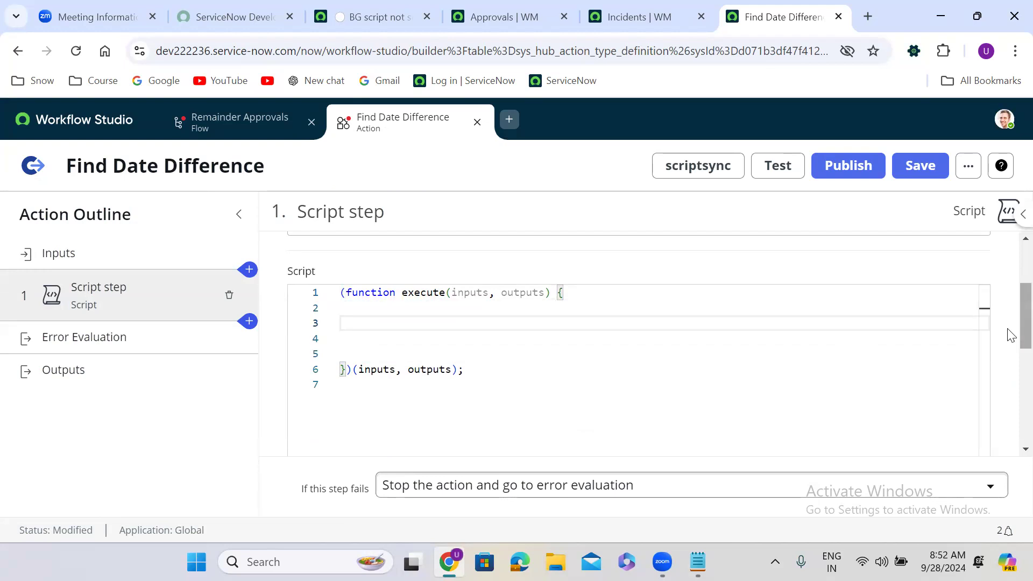
- Create an input variable named date for the Script step
{"action": "scroll", "coordinate": [1008, 312], "scroll_direction": "up", "scroll_amount": 3}
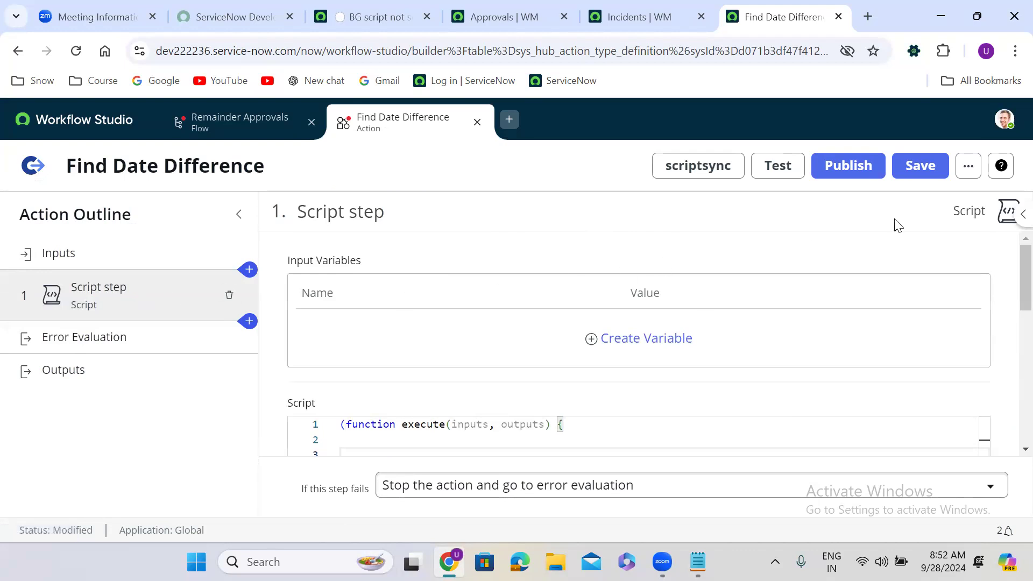
{"action": "left_click", "coordinate": [635, 344]}
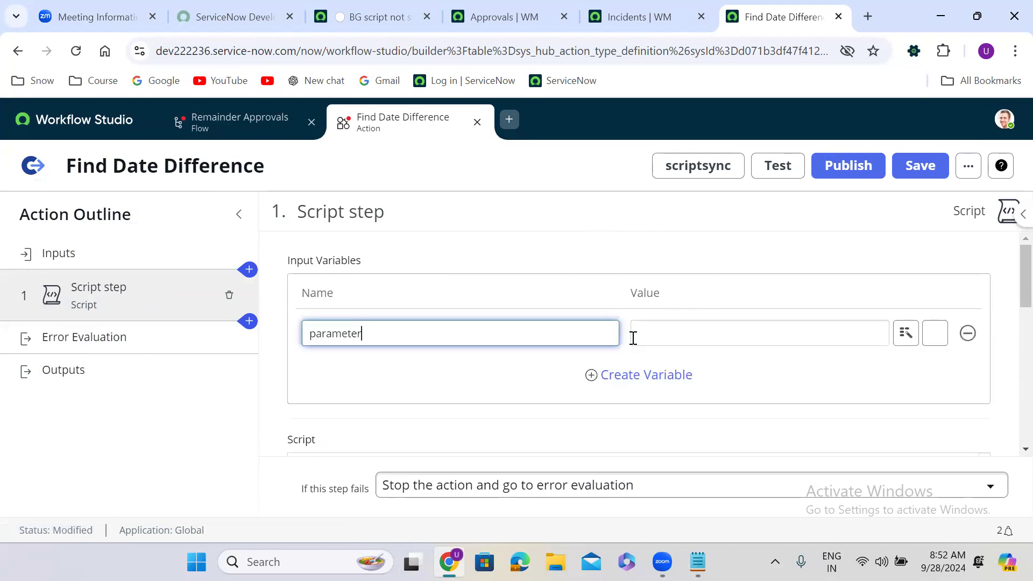
{"action": "left_click", "coordinate": [352, 334]}
{"action": "double_click", "coordinate": [354, 335]}
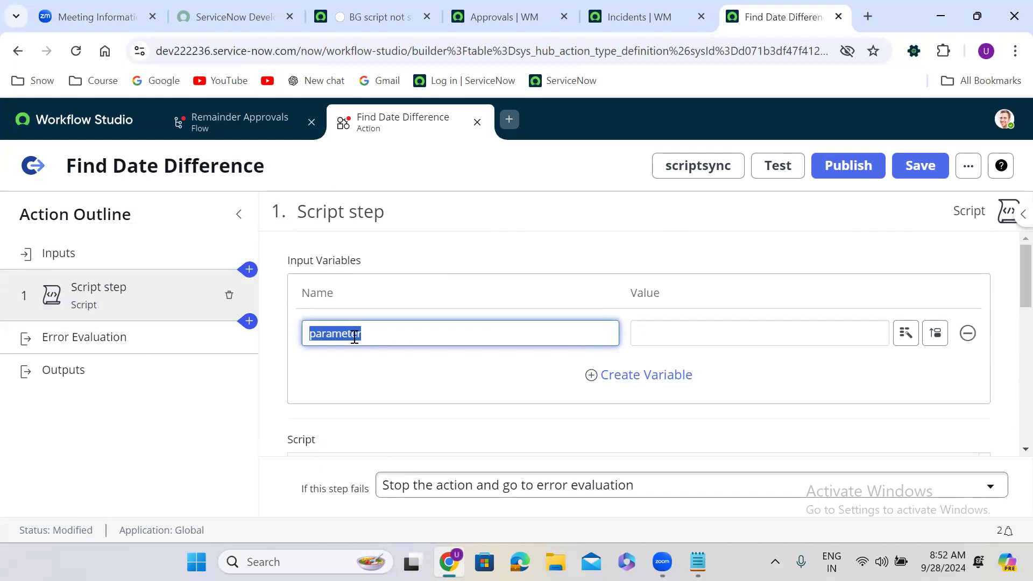
{"action": "type", "text": "cre"}
{"action": "key", "text": "BackSpace"}
{"action": "key", "text": "BackSpace"}
{"action": "key", "text": "BackSpace"}
{"action": "key", "text": "BackSpace"}
{"action": "key", "text": "BackSpace"}
{"action": "key", "text": "BackSpace"}
{"action": "type", "text": "date"}
{"action": "left_click", "coordinate": [491, 389]}
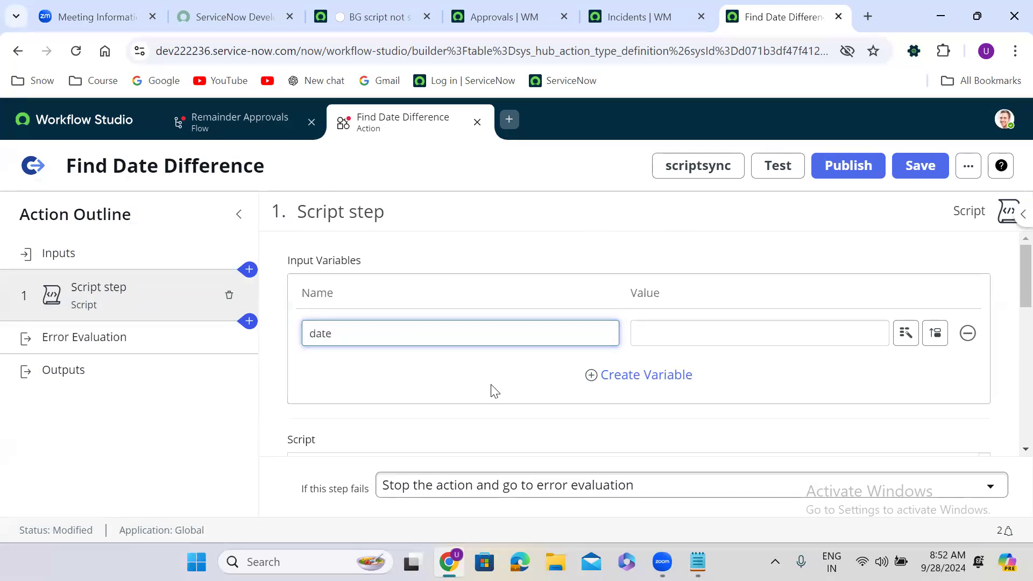
- Set the date variable's value to the Select The Date data pill from the action's Inputs
{"action": "left_click", "coordinate": [934, 334]}
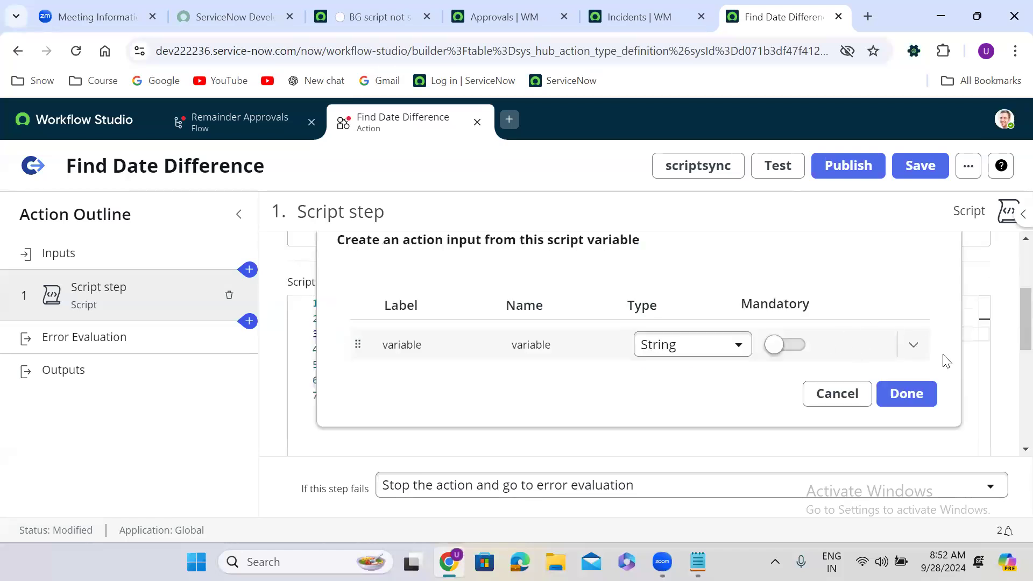
{"action": "left_click", "coordinate": [861, 398]}
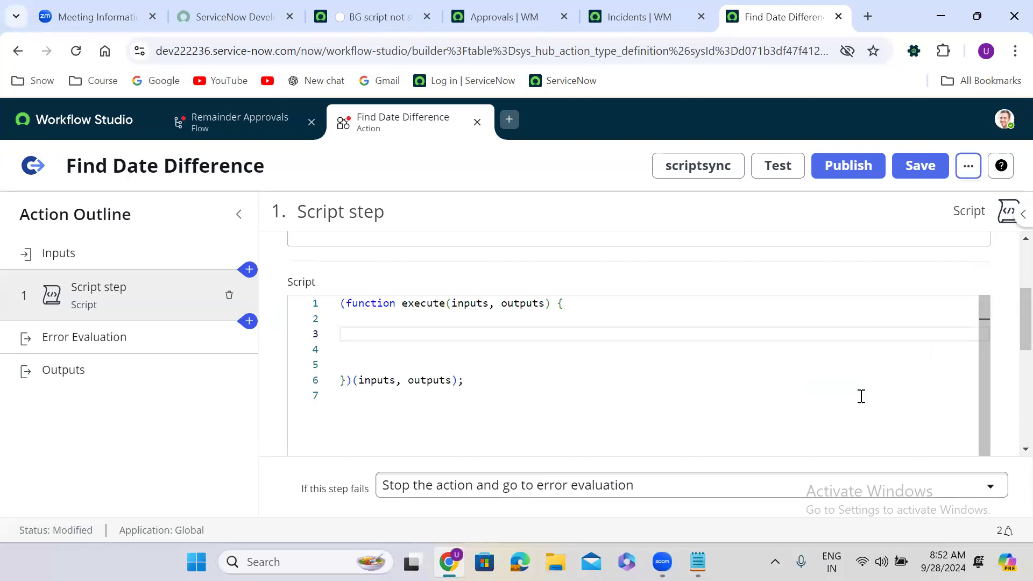
{"action": "left_click_drag", "start_coordinate": [1008, 379], "coordinate": [1008, 302]}
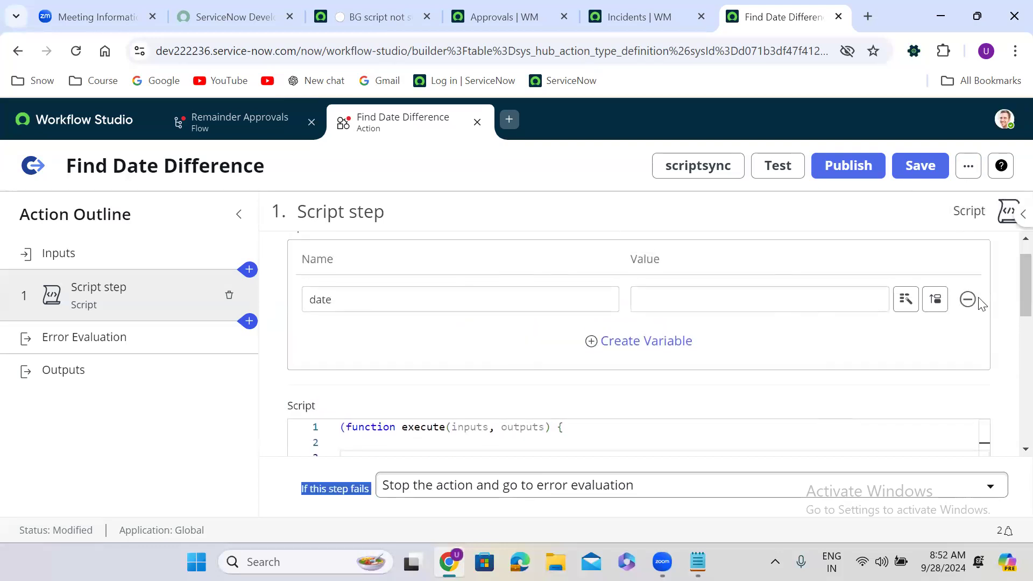
{"action": "left_click", "coordinate": [906, 301]}
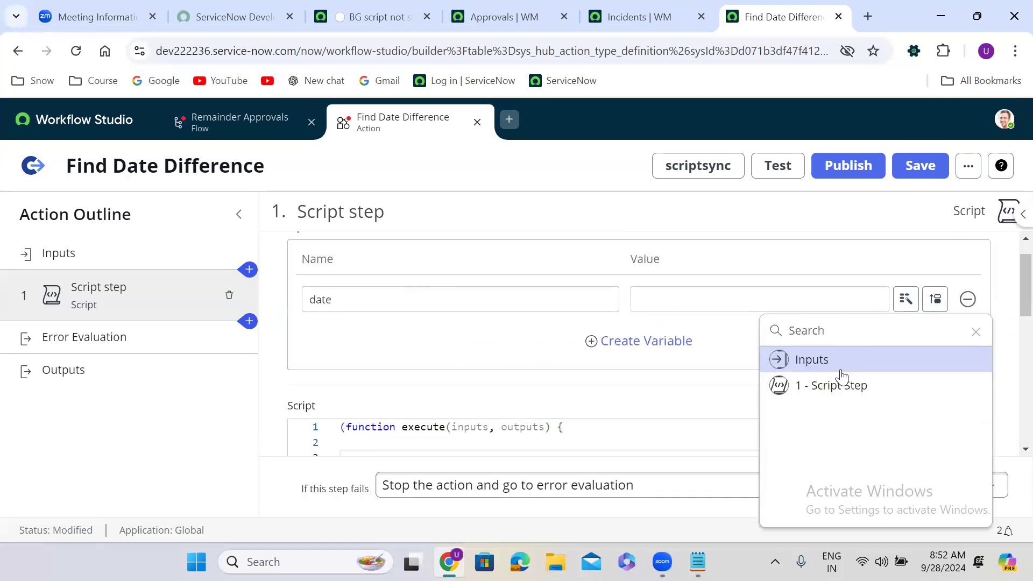
{"action": "left_click", "coordinate": [886, 368]}
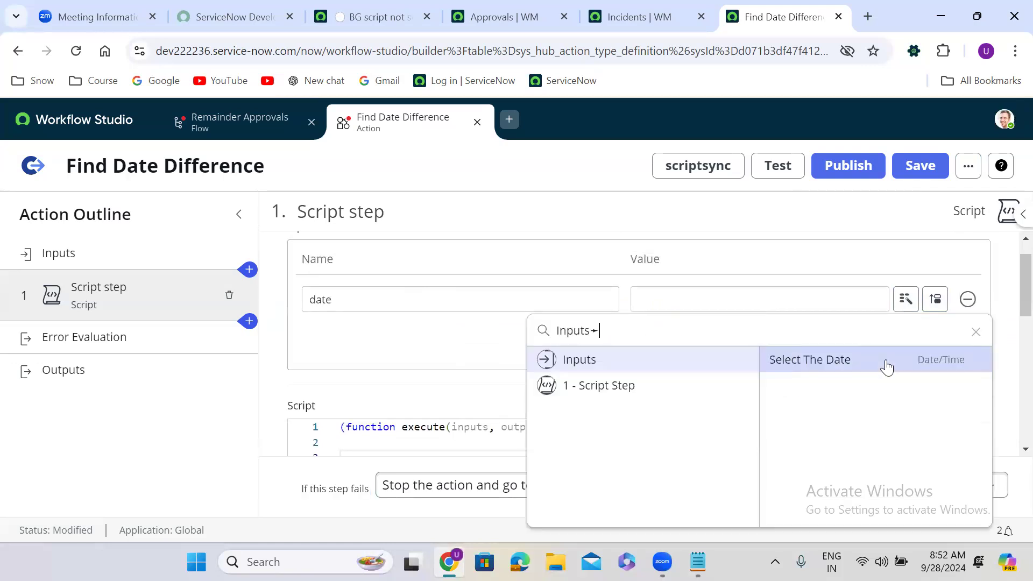
{"action": "left_click", "coordinate": [848, 363]}
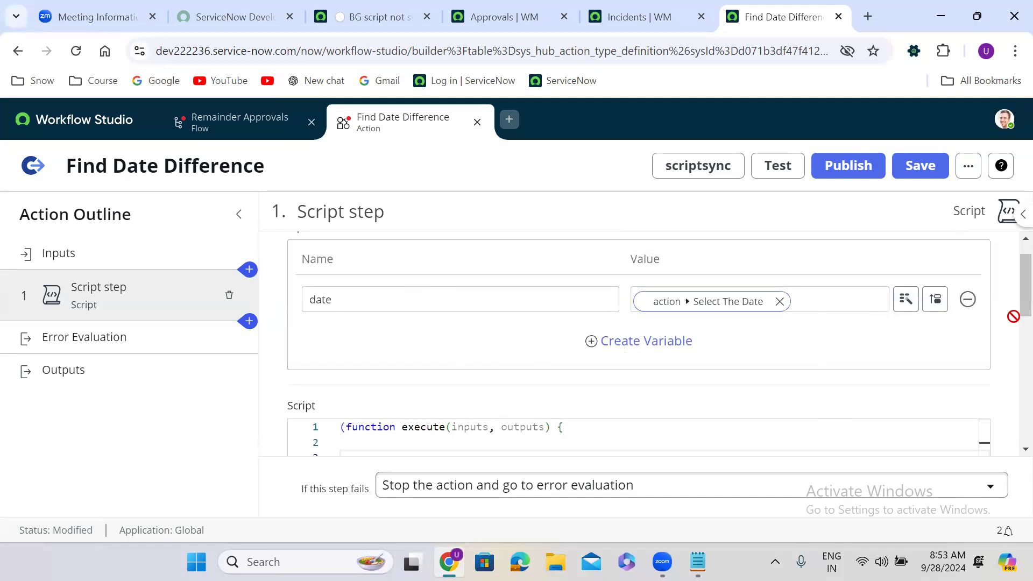
- Create a String output variable labelled seconds for the Script step
{"action": "scroll", "coordinate": [1009, 322], "scroll_direction": "down", "scroll_amount": 1}
{"action": "mouse_move", "coordinate": [1007, 321]}
{"action": "left_mouse_down"}
{"action": "mouse_move", "coordinate": [1008, 342]}
{"action": "mouse_move", "coordinate": [1006, 328]}
{"action": "left_mouse_up"}
{"action": "double_click", "coordinate": [464, 291]}
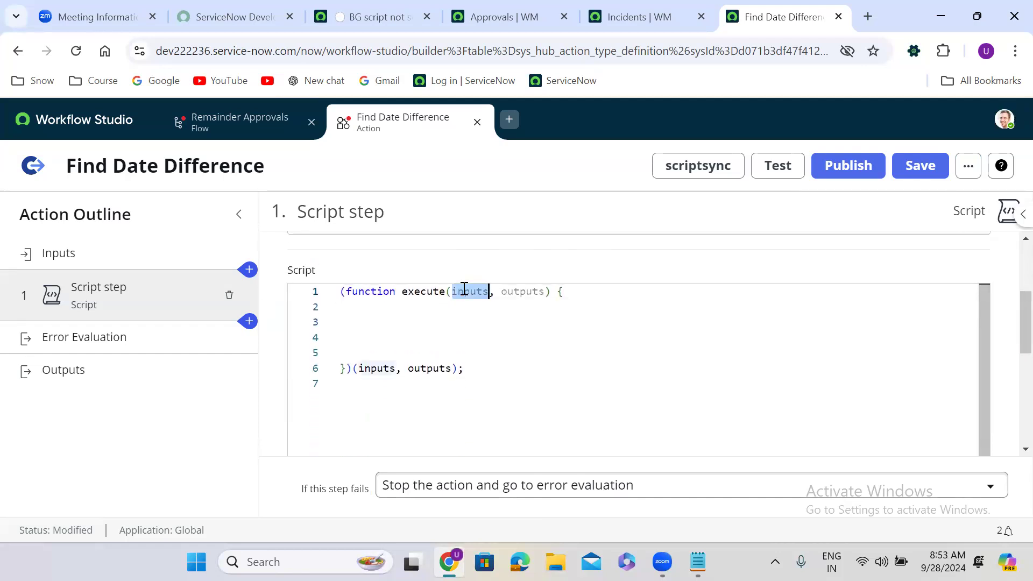
{"action": "double_click", "coordinate": [525, 292]}
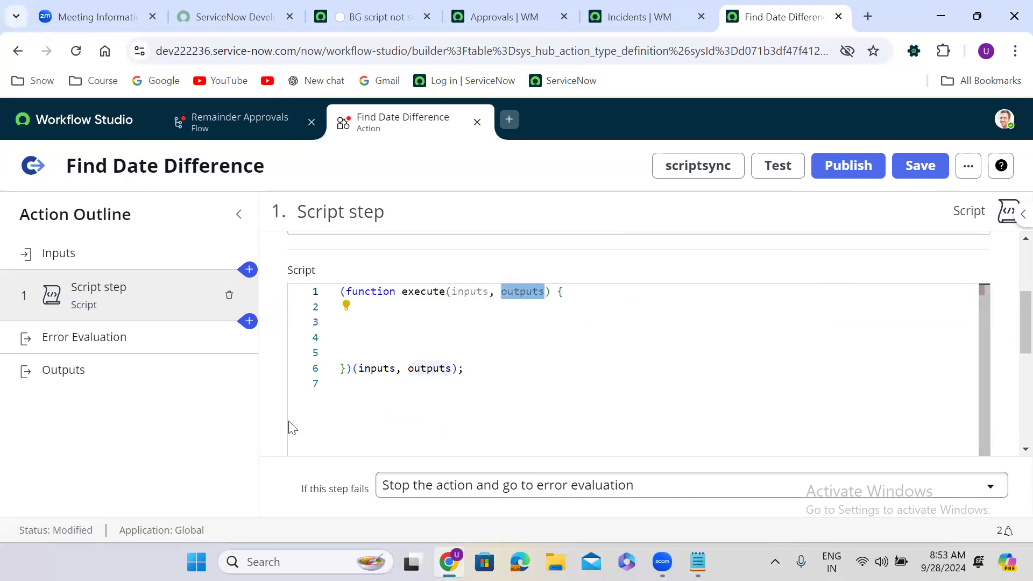
{"action": "scroll", "coordinate": [276, 428], "scroll_direction": "down", "scroll_amount": 6}
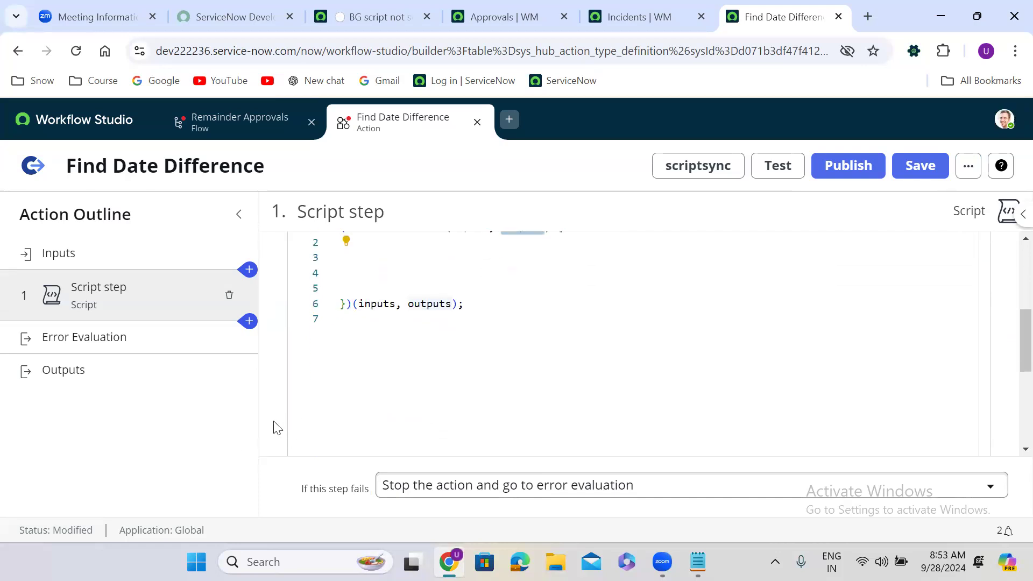
{"action": "scroll", "coordinate": [276, 427], "scroll_direction": "down", "scroll_amount": 3}
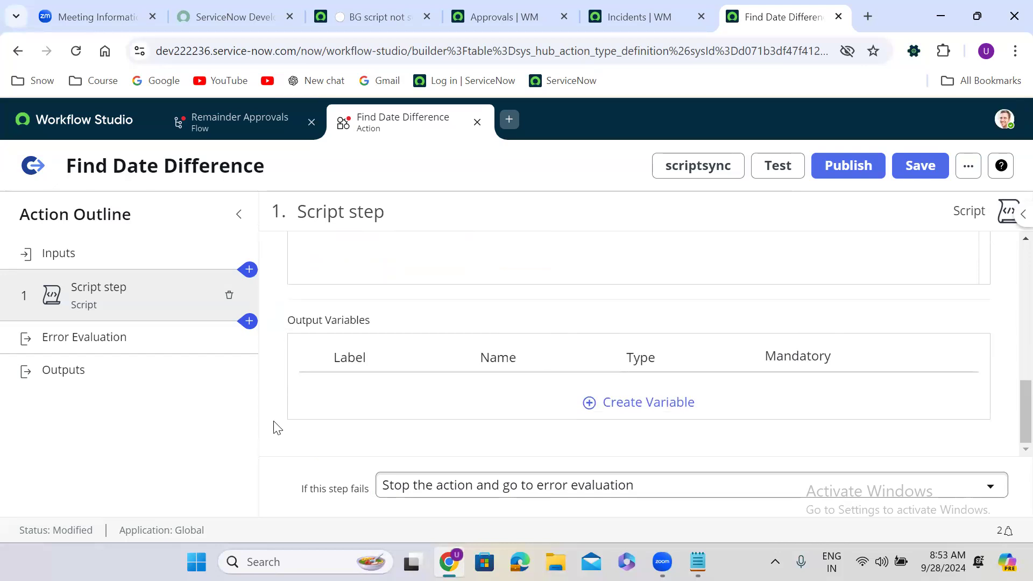
{"action": "left_click", "coordinate": [649, 409]}
{"action": "double_click", "coordinate": [385, 390]}
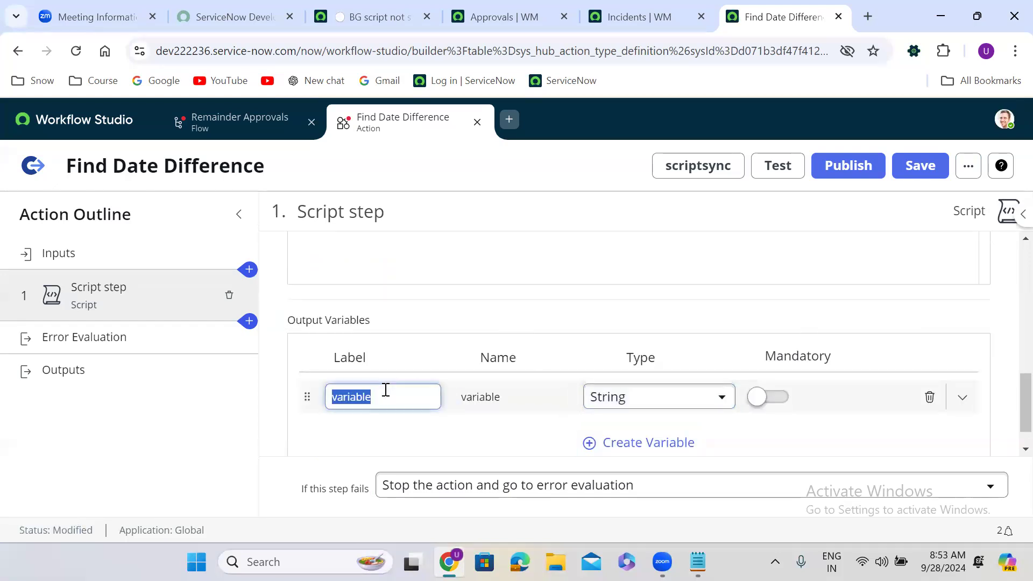
{"action": "key", "text": "BackSpace"}
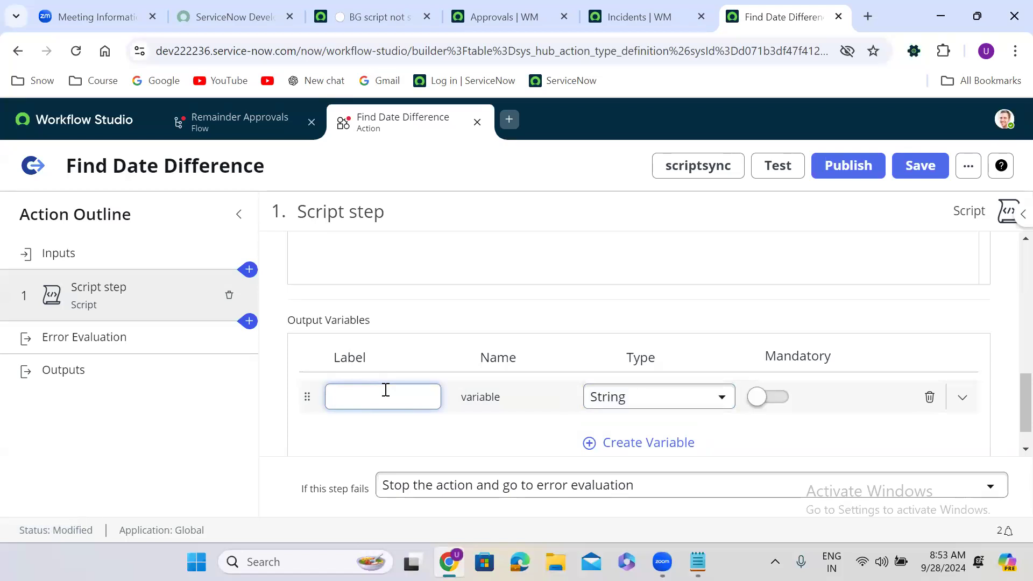
{"action": "type", "text": "Se"}
{"action": "key", "text": "BackSpace"}
{"action": "key", "text": "BackSpace"}
{"action": "type", "text": "se"}
{"action": "left_click", "coordinate": [518, 437]}
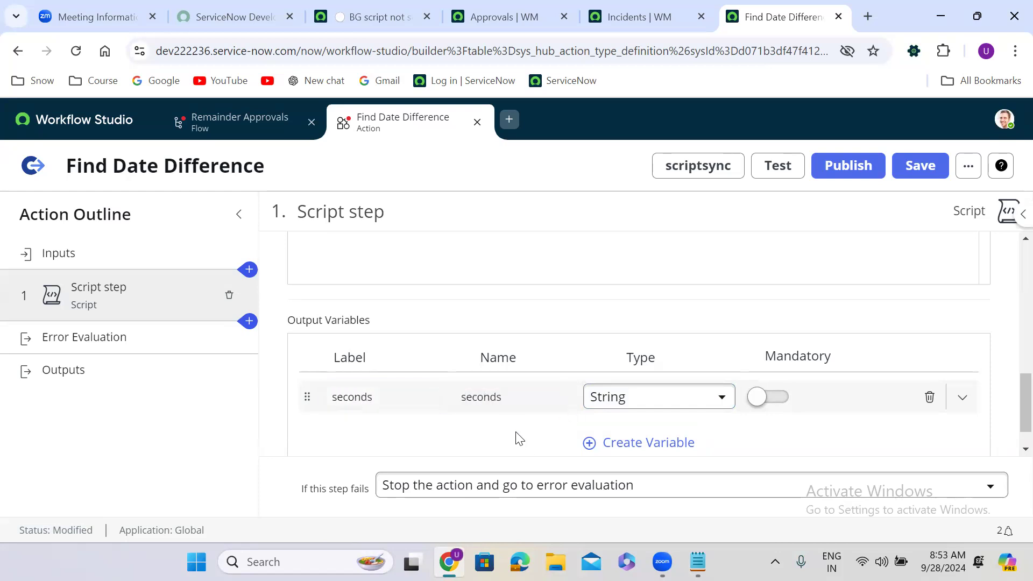
- Change the type of the Script step's seconds output variable to Integer
{"action": "left_click", "coordinate": [657, 403]}
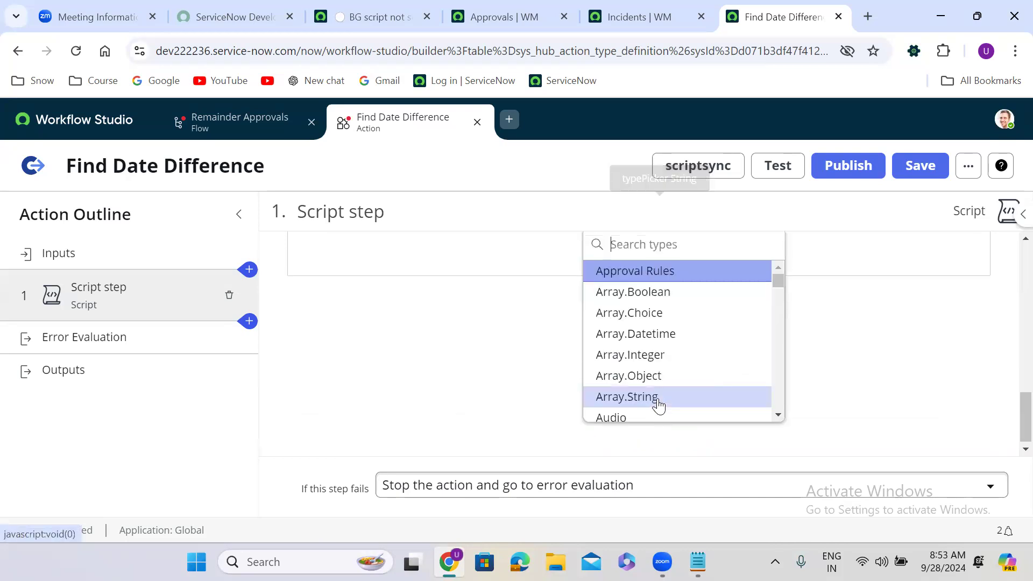
{"action": "type", "text": "integ"}
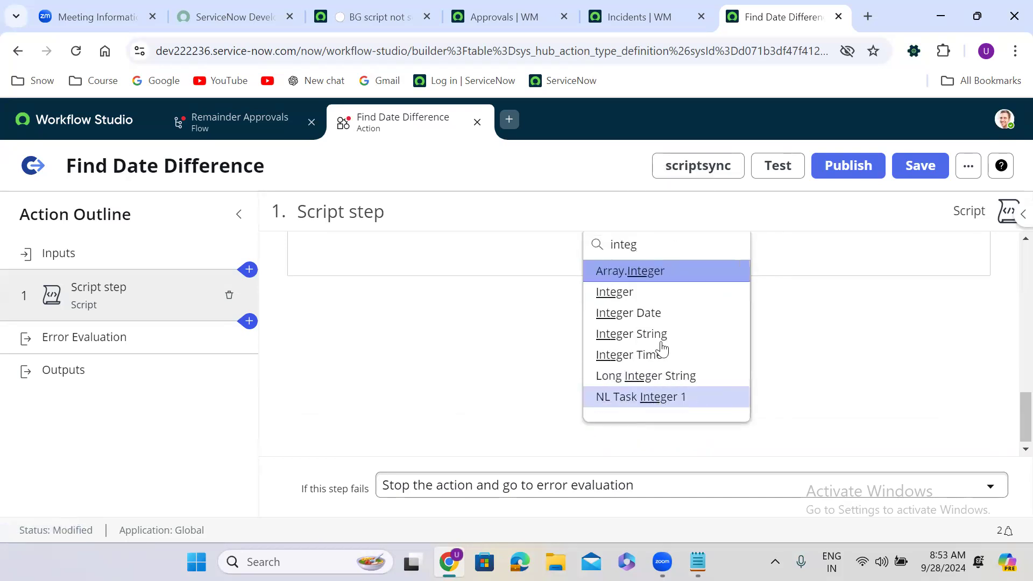
{"action": "left_click", "coordinate": [646, 291]}
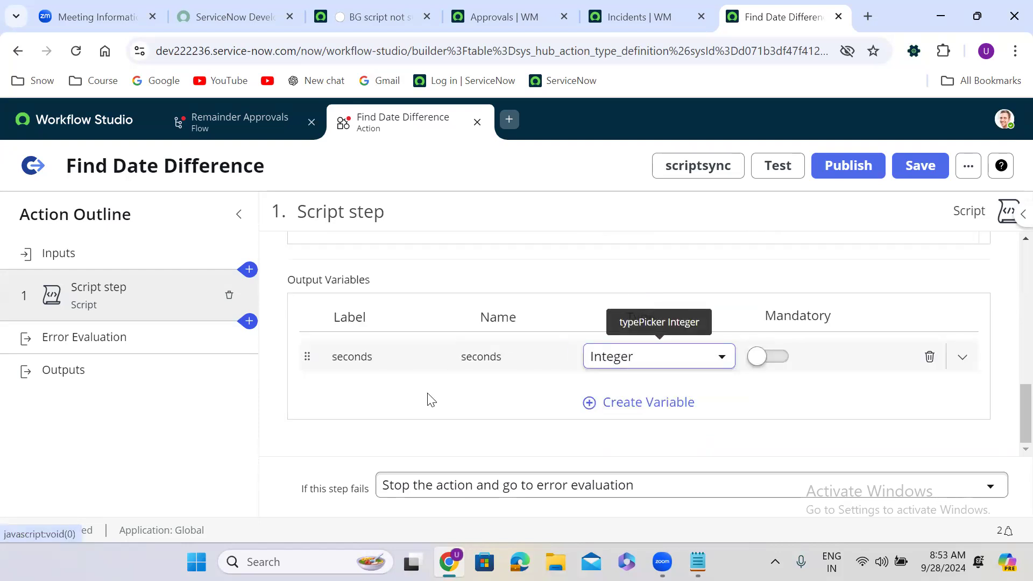
- In the script's execute function, declare var diff as a gs.dateDiff call with new GlideDateTime() as its first argument
{"action": "scroll", "coordinate": [431, 399], "scroll_direction": "up", "scroll_amount": 5}
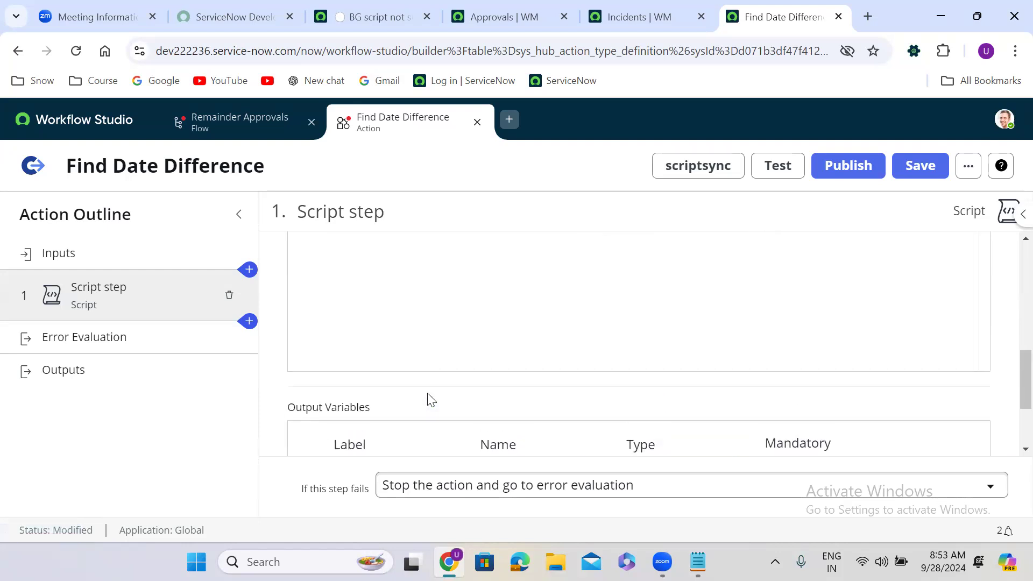
{"action": "scroll", "coordinate": [429, 395], "scroll_direction": "up", "scroll_amount": 3}
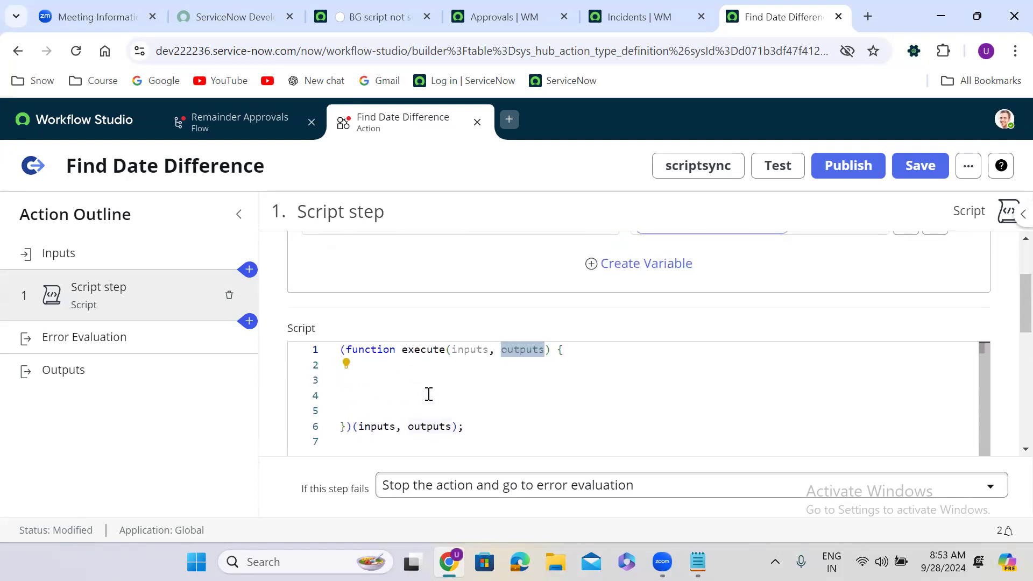
{"action": "left_click", "coordinate": [356, 391]}
{"action": "type", "text": "var "}
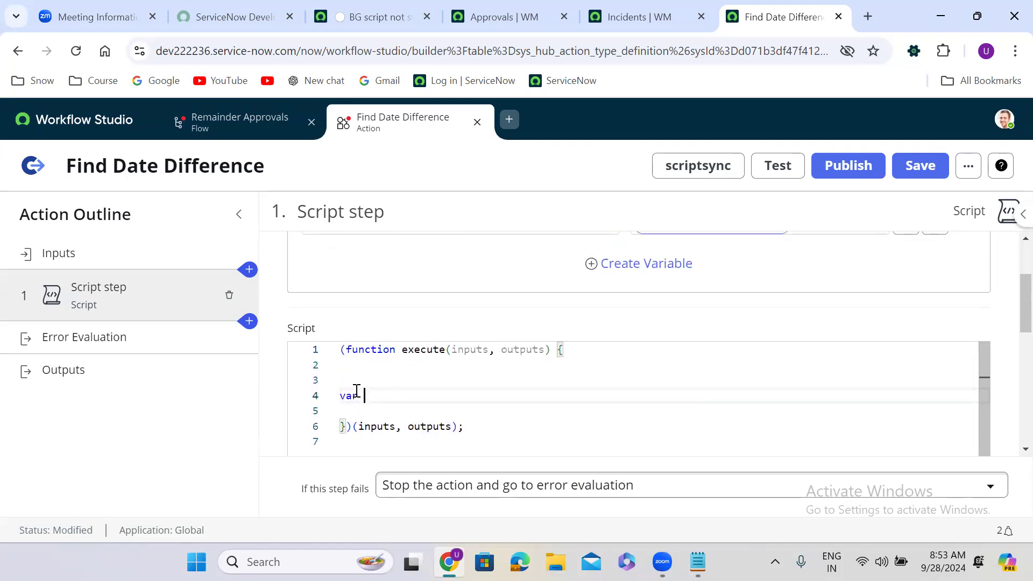
{"action": "type", "text": "diff = gs."}
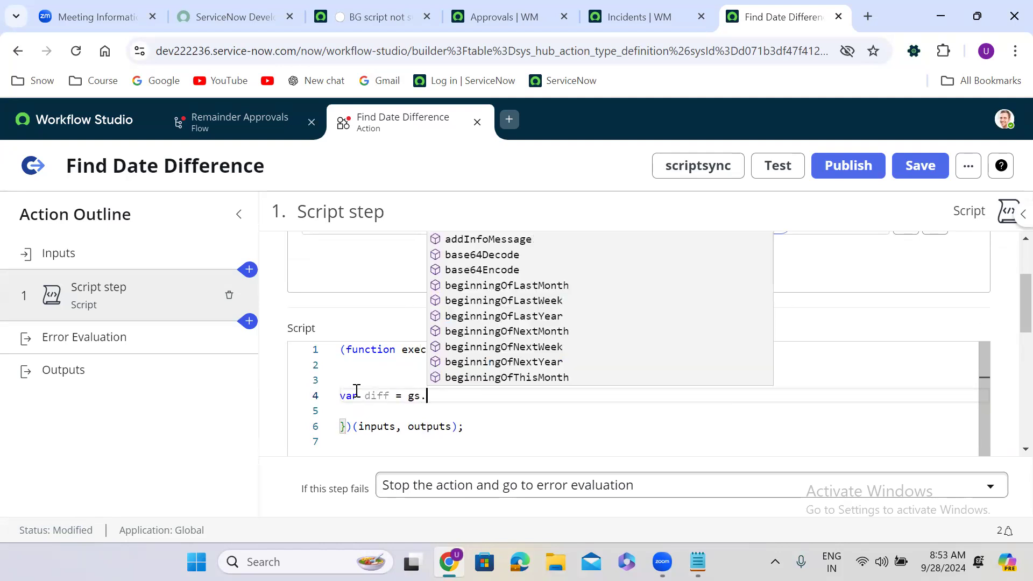
{"action": "type", "text": "dateDiff"}
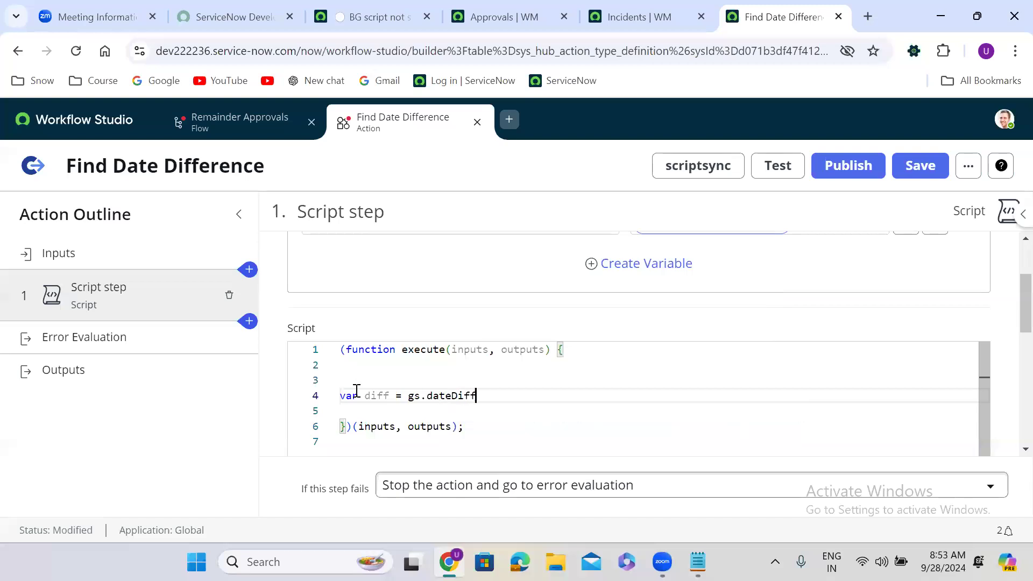
{"action": "type", "text": "();"}
{"action": "key", "text": "Left"}
{"action": "key", "text": "Left"}
{"action": "type", "text": "new "}
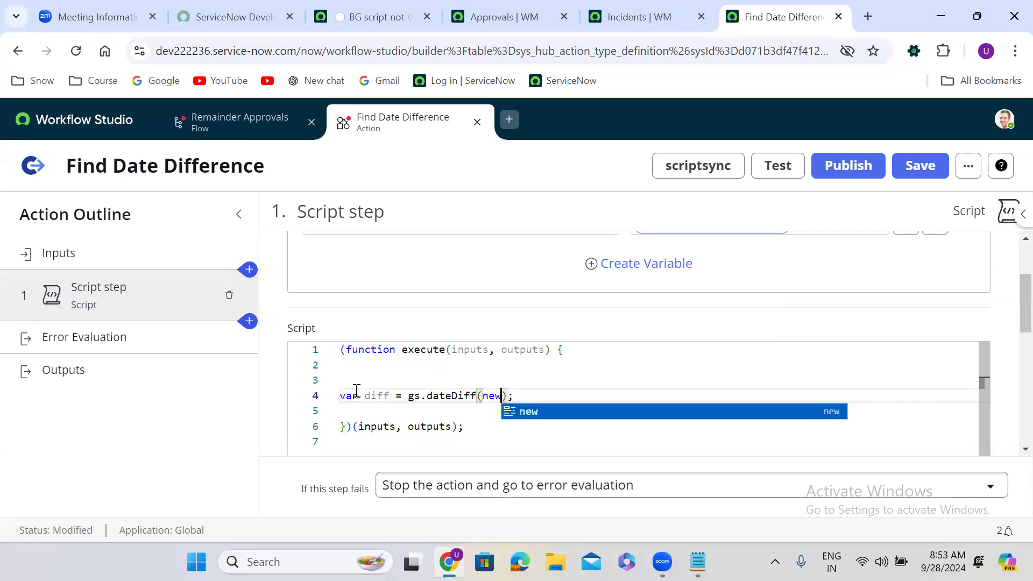
{"action": "type", "text": "GlideDat"}
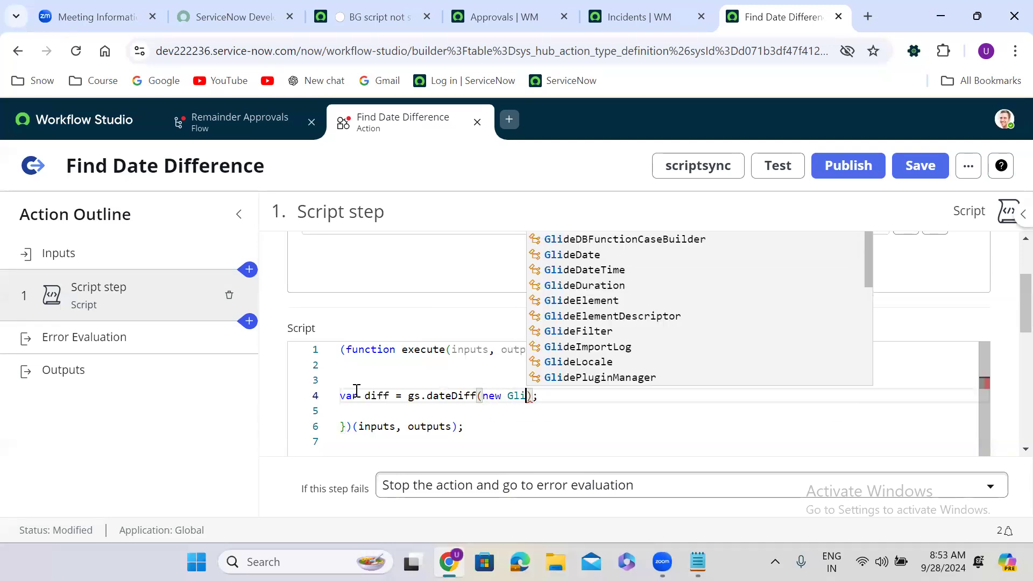
{"action": "type", "text": "eTime("}
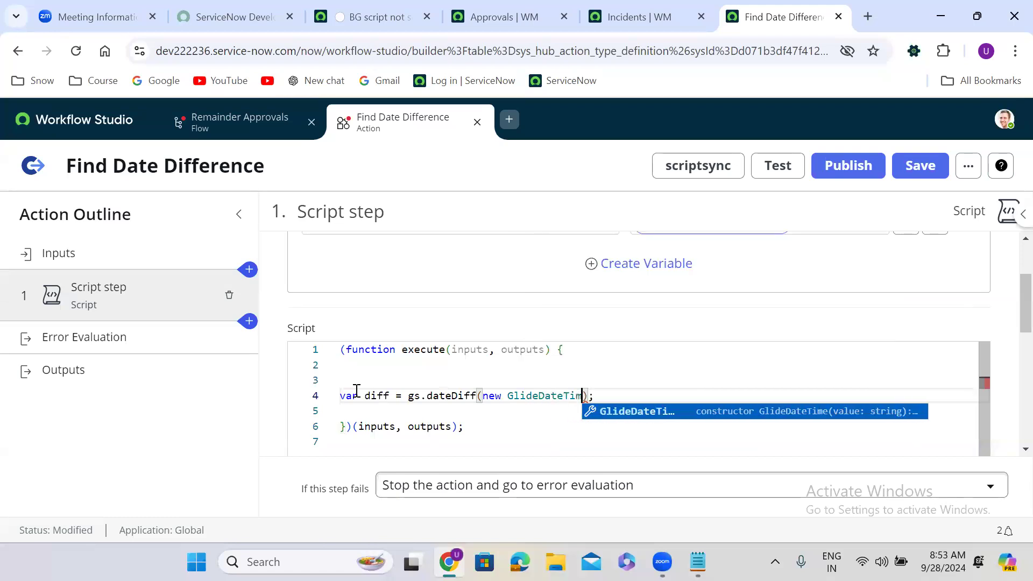
{"action": "type", "text": "),"}
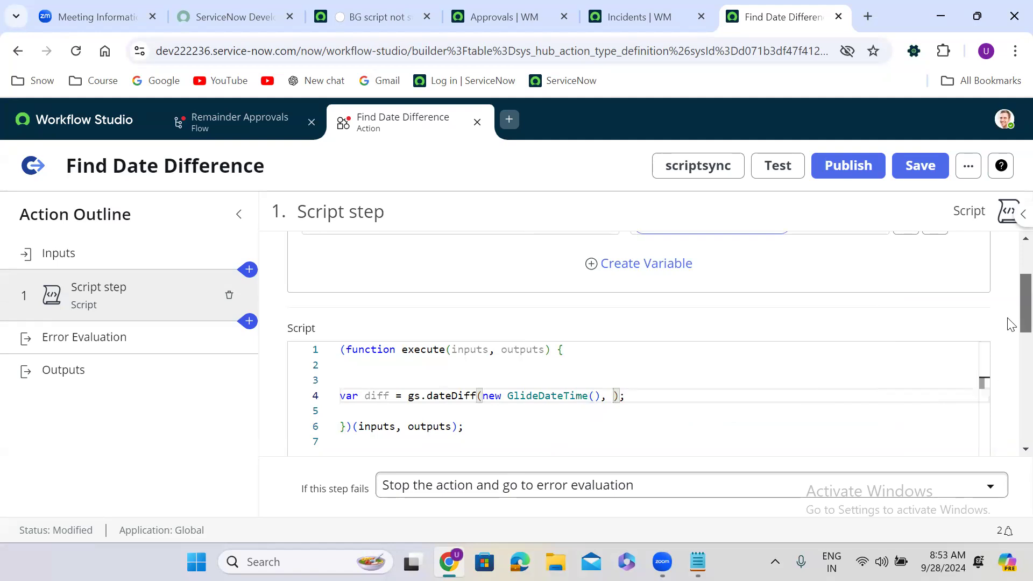
- Complete the gs.dateDiff call with inputs.date as the second argument and true as the third
{"action": "scroll", "coordinate": [1008, 307], "scroll_direction": "up", "scroll_amount": 2}
{"action": "left_click", "coordinate": [433, 334]}
{"action": "double_click", "coordinate": [434, 334]}
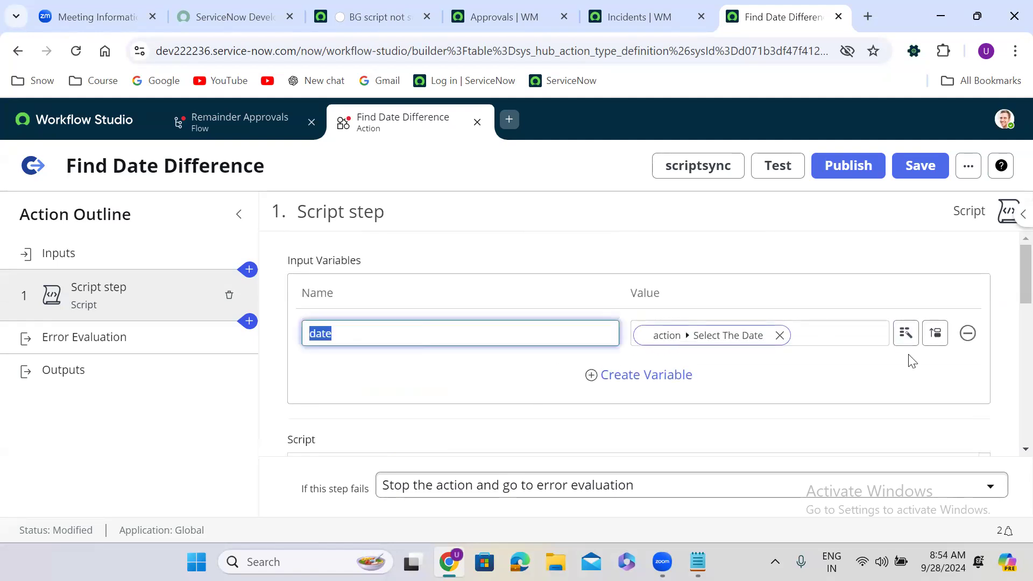
{"action": "left_click", "coordinate": [1011, 273]}
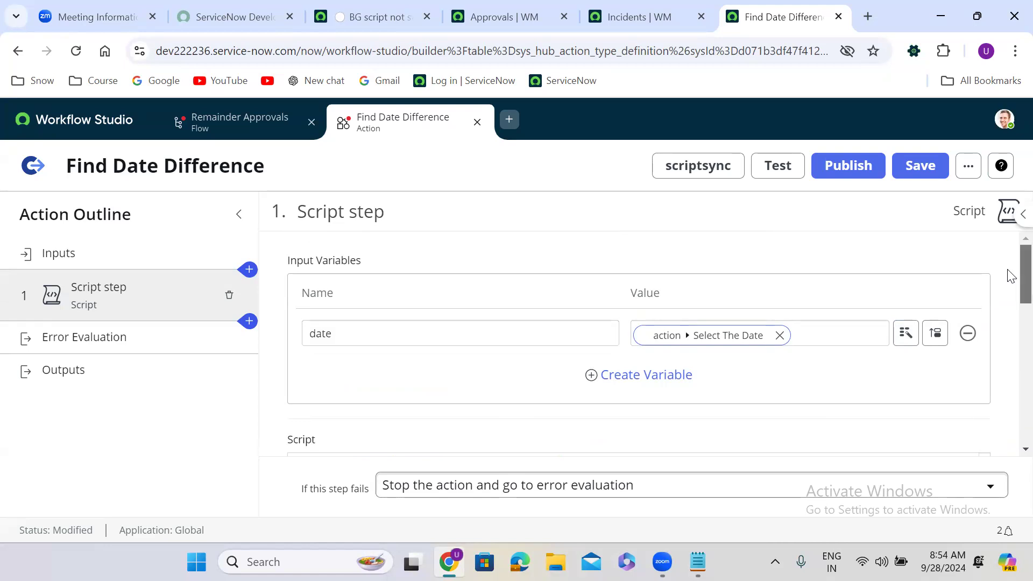
{"action": "scroll", "coordinate": [1007, 302], "scroll_direction": "down", "scroll_amount": 3}
{"action": "type", "text": "inputs.date, true );"}
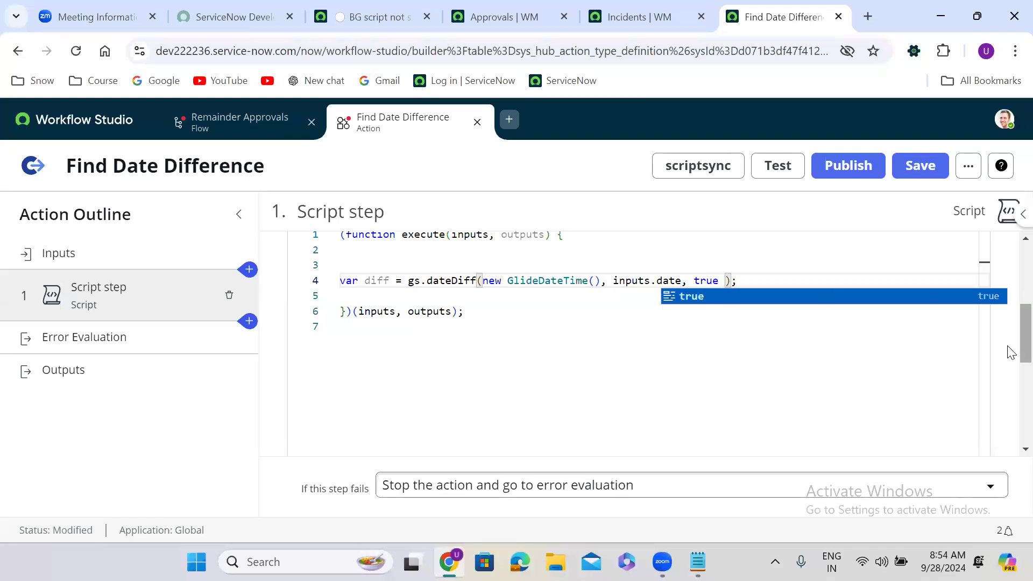
{"action": "scroll", "coordinate": [1011, 353], "scroll_direction": "up", "scroll_amount": 1}
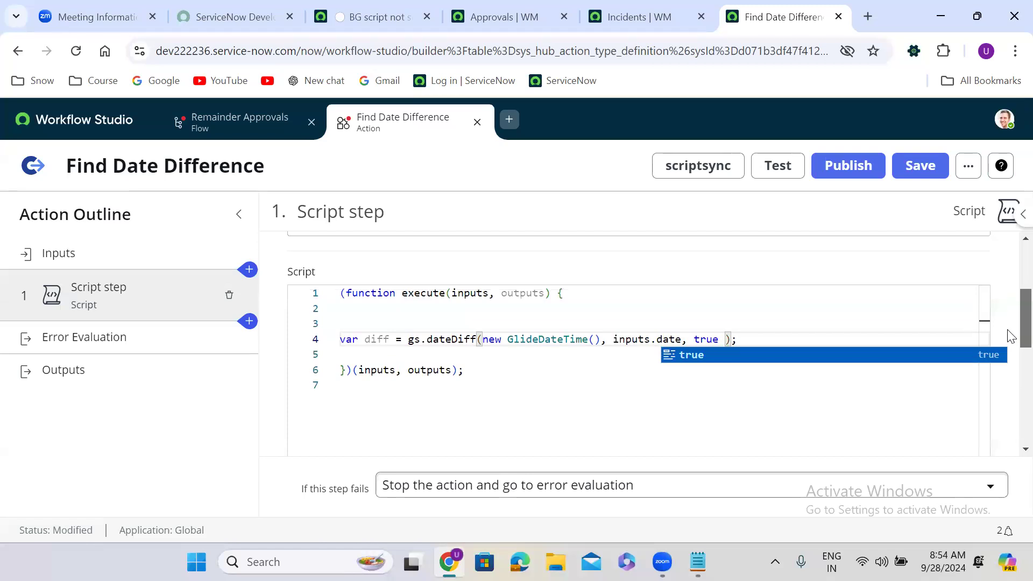
{"action": "left_click", "coordinate": [830, 377]}
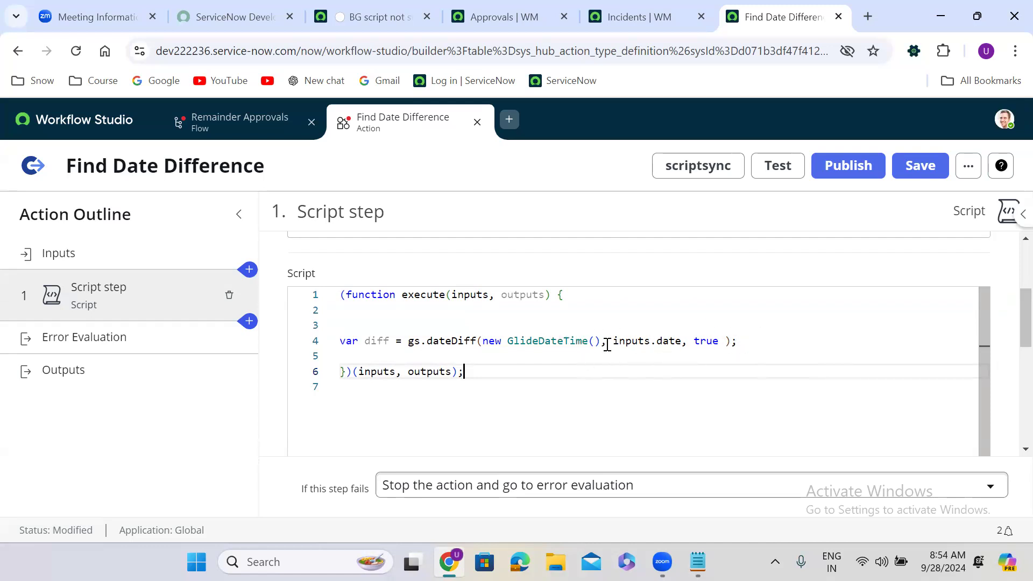
- Add the line outputs.seconds = diff; below the diff declaration, separated by a blank line
{"action": "double_click", "coordinate": [428, 371]}
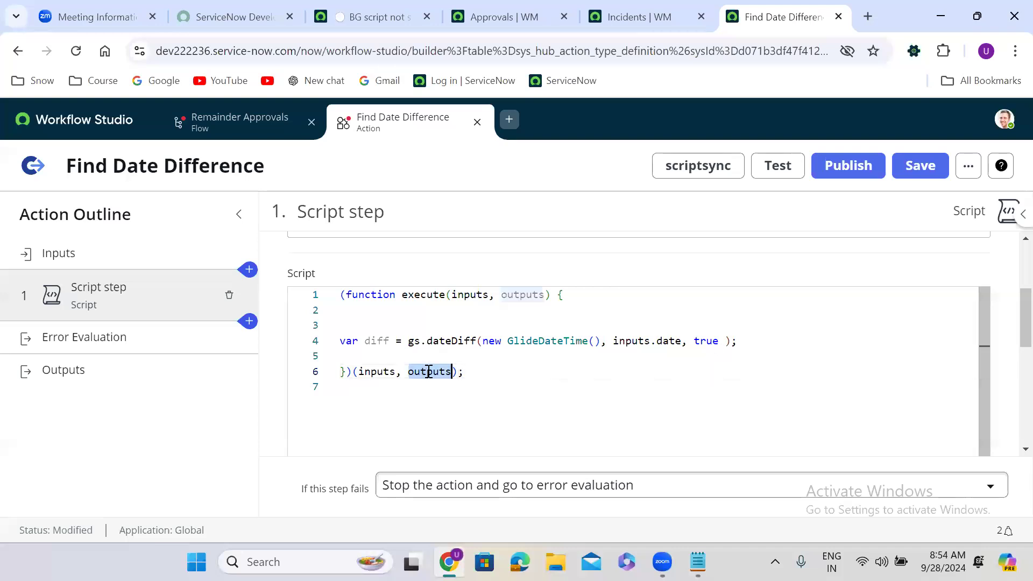
{"action": "left_click", "coordinate": [749, 341]}
{"action": "key", "text": "Return"}
{"action": "key", "text": "Return"}
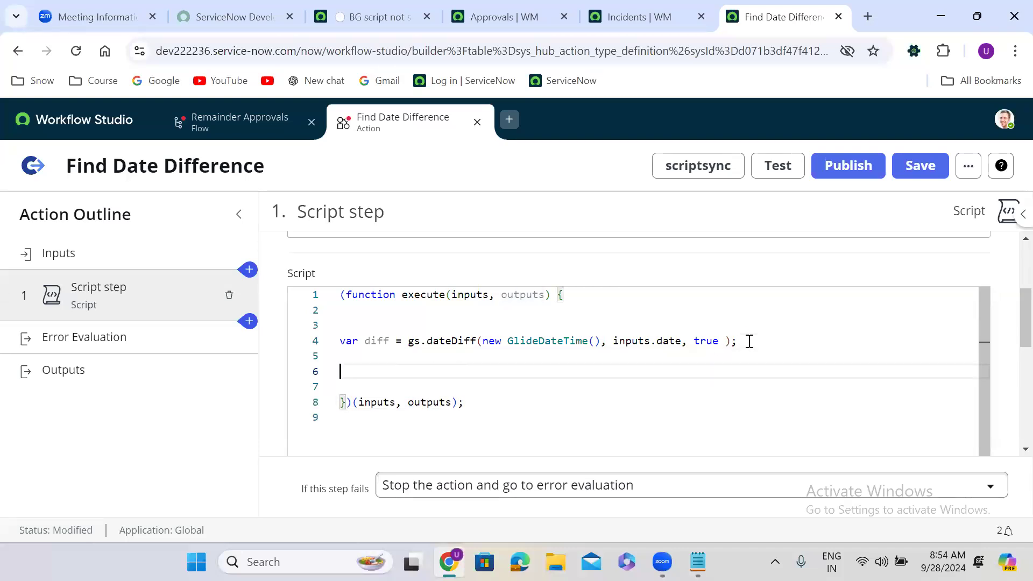
{"action": "type", "text": "outputs.s"}
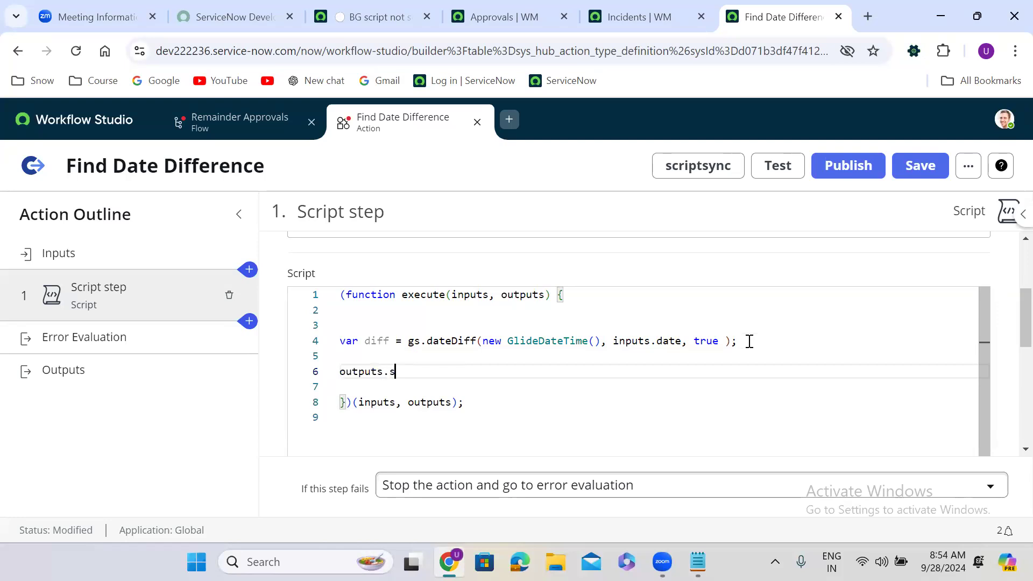
{"action": "scroll", "coordinate": [1010, 389], "scroll_direction": "down", "scroll_amount": 3}
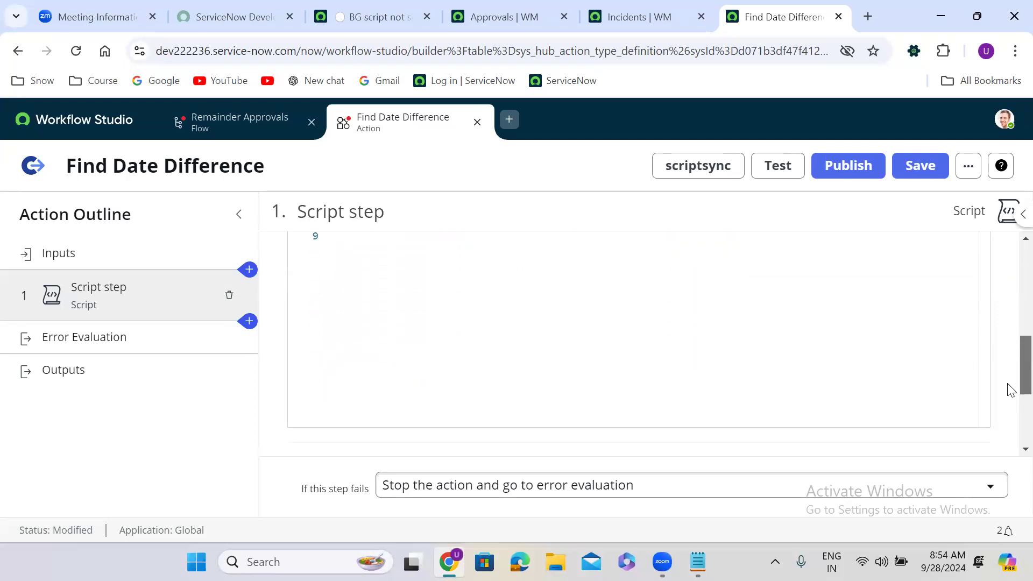
{"action": "scroll", "coordinate": [1010, 389], "scroll_direction": "down", "scroll_amount": 2}
{"action": "double_click", "coordinate": [369, 446]}
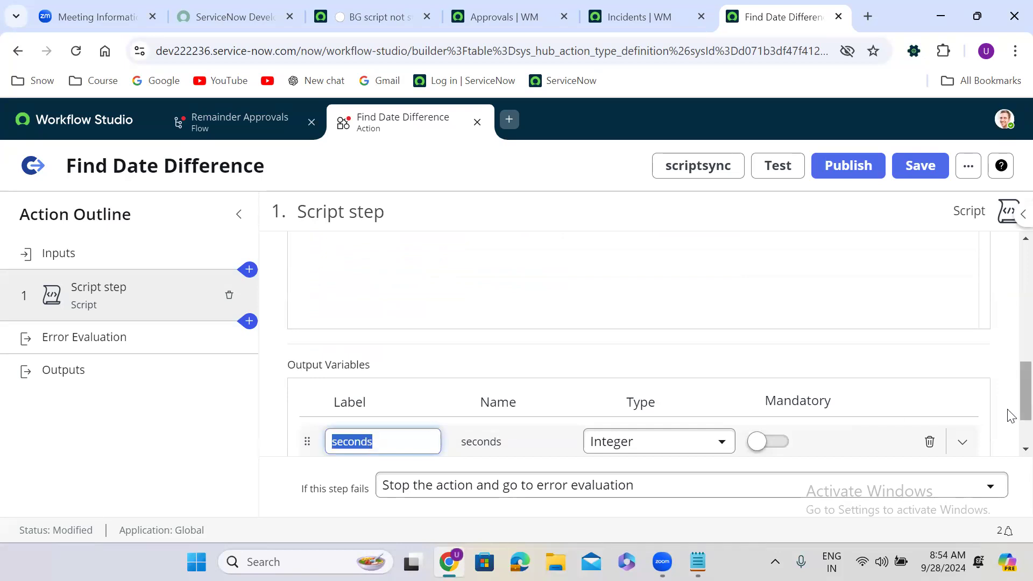
{"action": "scroll", "coordinate": [1011, 415], "scroll_direction": "up", "scroll_amount": 4}
{"action": "left_click", "coordinate": [401, 329]}
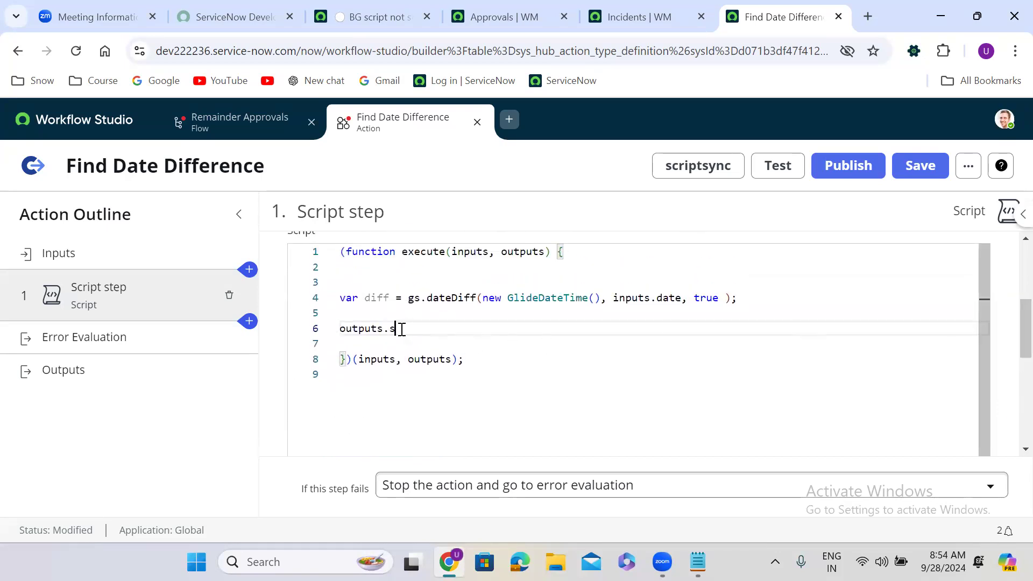
{"action": "type", "text": "econds = diff;"}
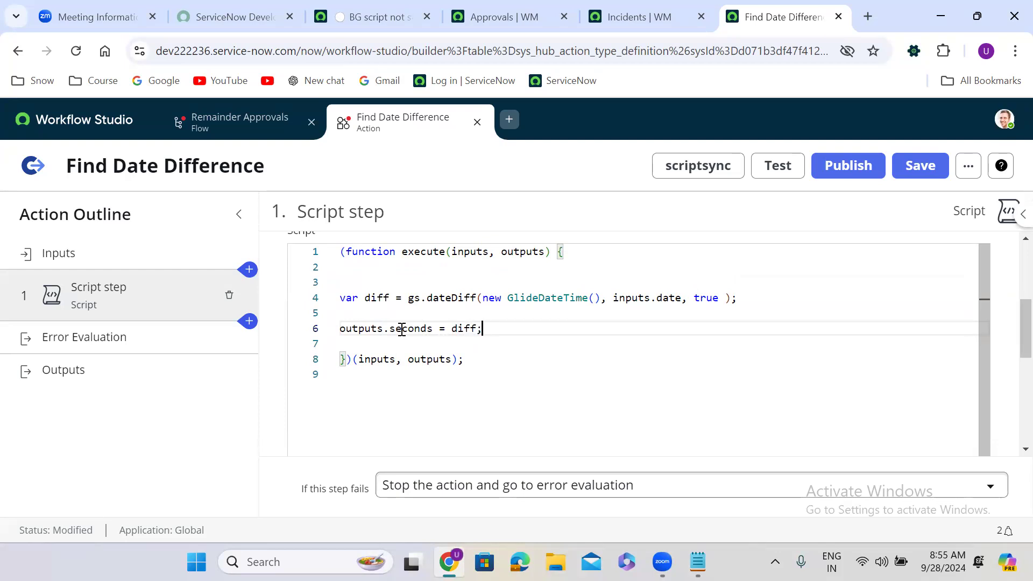
- Create an action output labelled Difference in the action's Outputs
{"action": "left_click", "coordinate": [110, 372]}
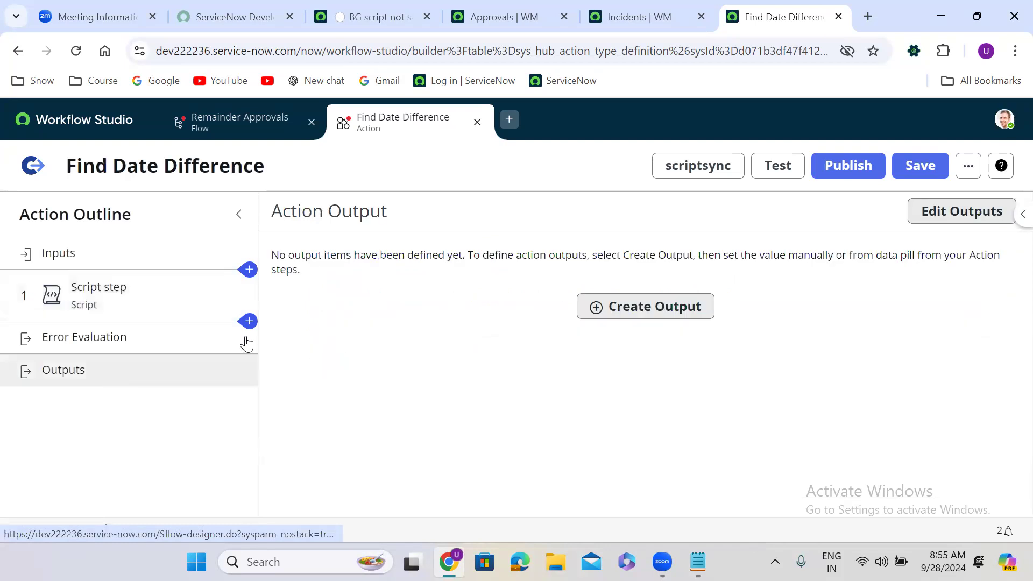
{"action": "left_click", "coordinate": [669, 311]}
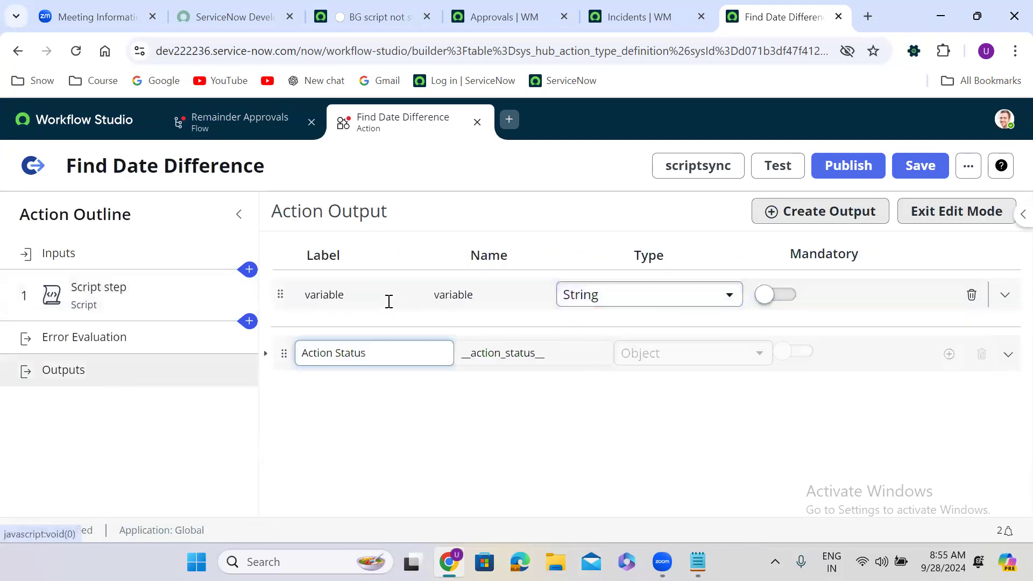
{"action": "left_click", "coordinate": [360, 295]}
{"action": "left_click", "coordinate": [361, 294]}
{"action": "double_click", "coordinate": [360, 295]}
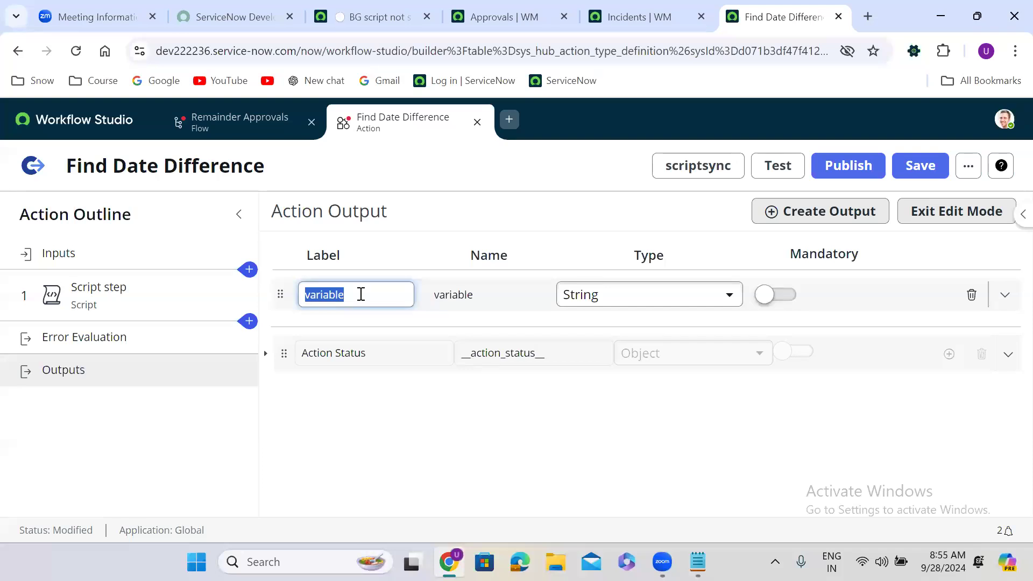
{"action": "type", "text": "Difference"}
{"action": "left_click", "coordinate": [584, 430]}
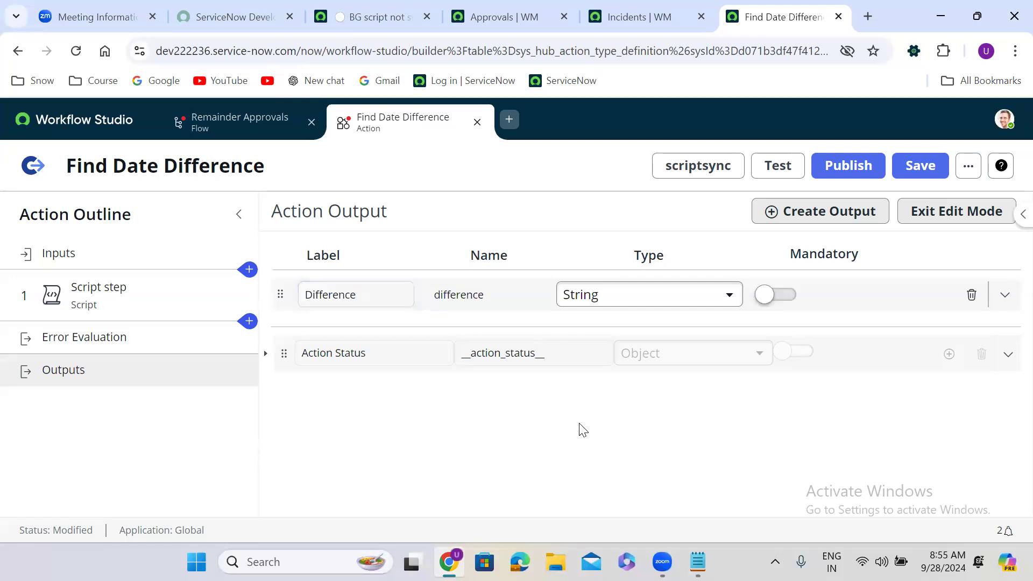
- Set the Difference output's type to Integer, make it mandatory and finish editing the outputs
{"action": "left_click", "coordinate": [619, 300]}
{"action": "type", "text": "integ"}
{"action": "left_click", "coordinate": [641, 347]}
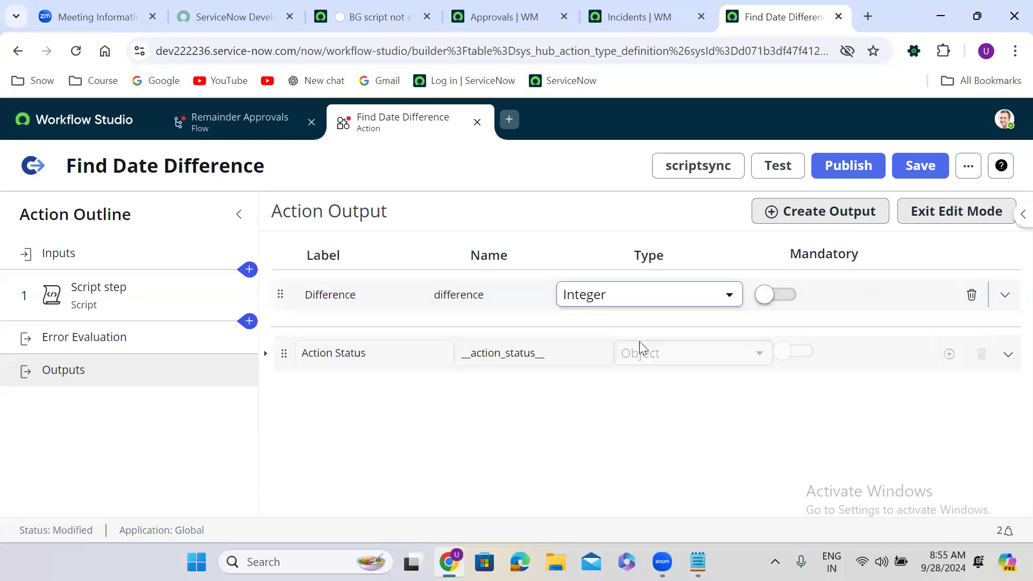
{"action": "left_click", "coordinate": [785, 295]}
{"action": "left_click", "coordinate": [946, 213]}
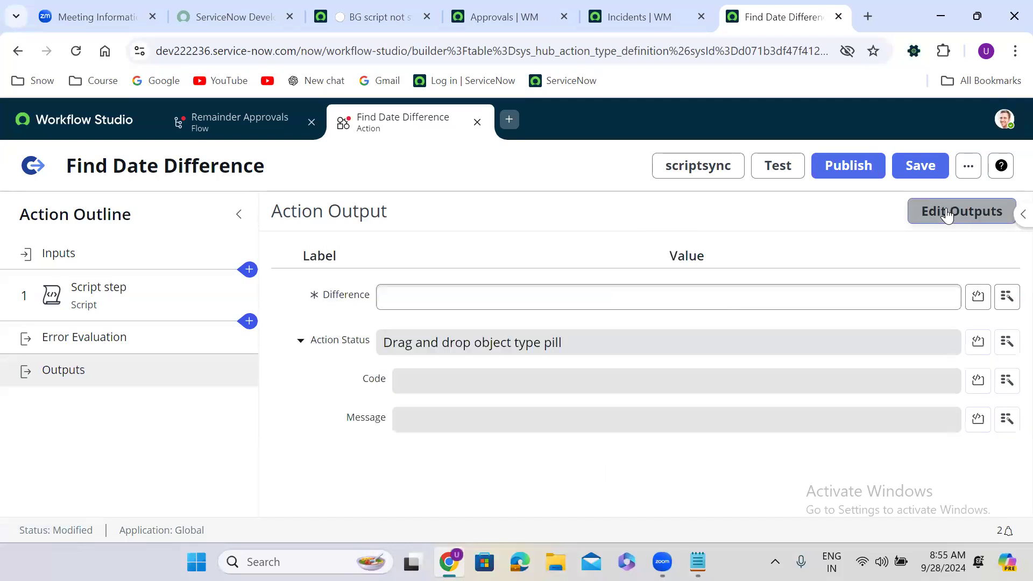
- Set the Difference output's value to the seconds data pill from the Script step and save the action
{"action": "left_click", "coordinate": [1007, 297]}
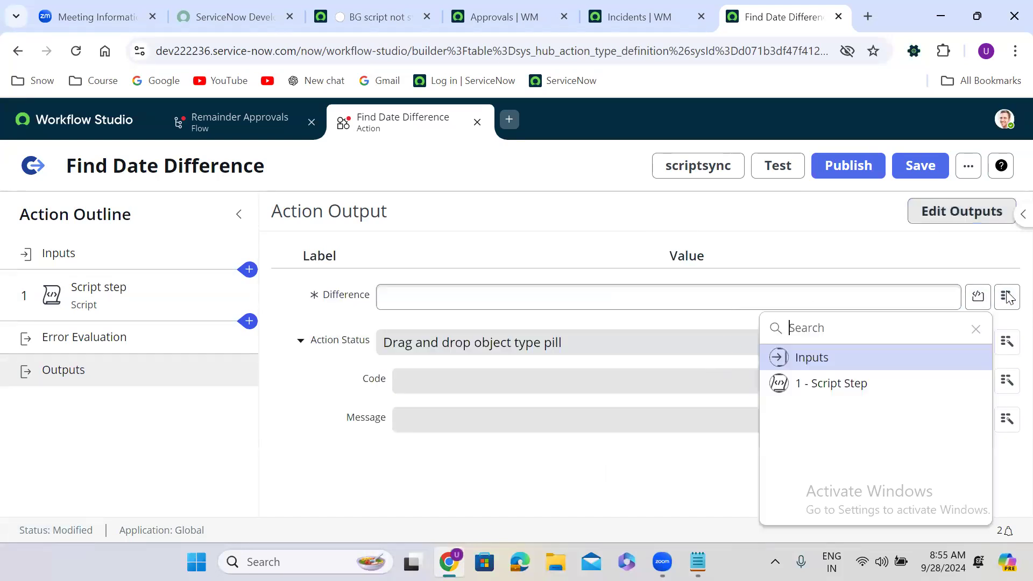
{"action": "left_click", "coordinate": [860, 387]}
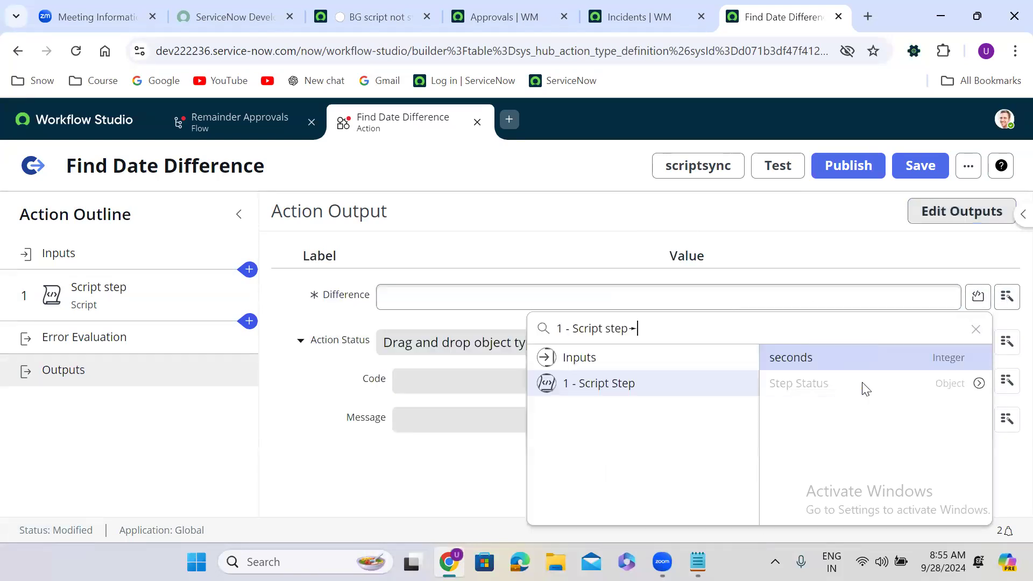
{"action": "left_click", "coordinate": [801, 360]}
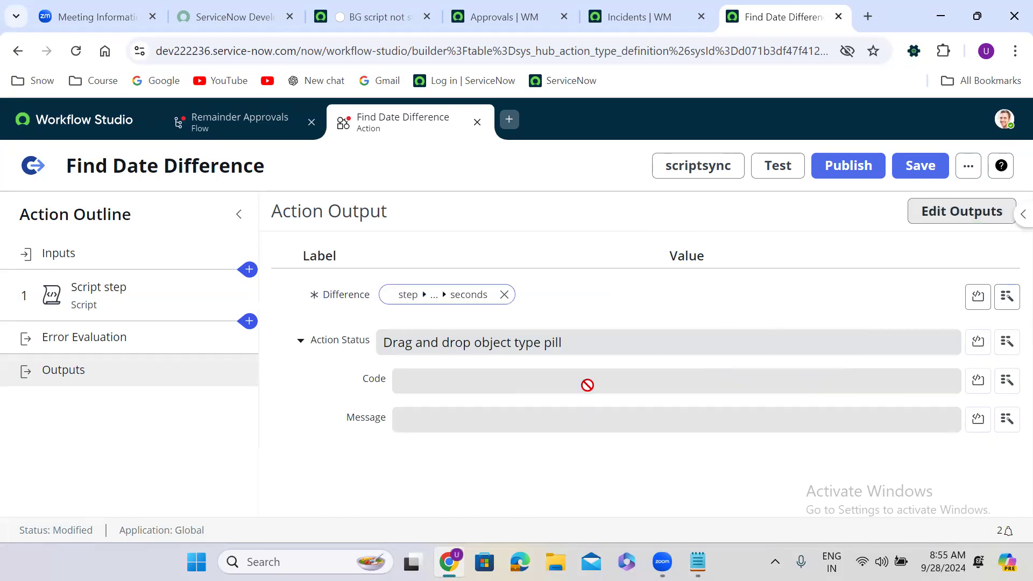
{"action": "left_click", "coordinate": [919, 162]}
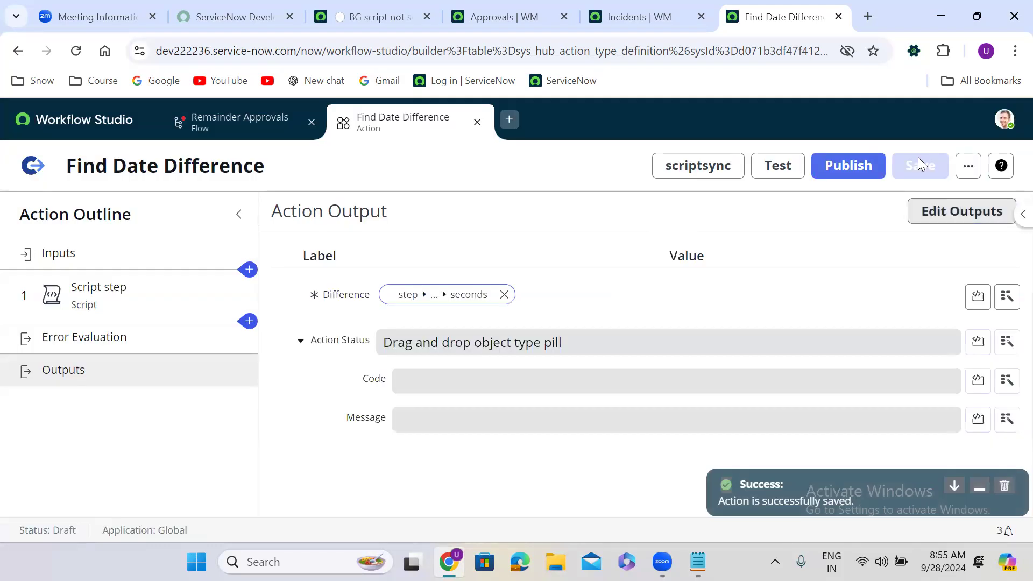
{"action": "left_click", "coordinate": [778, 167]}
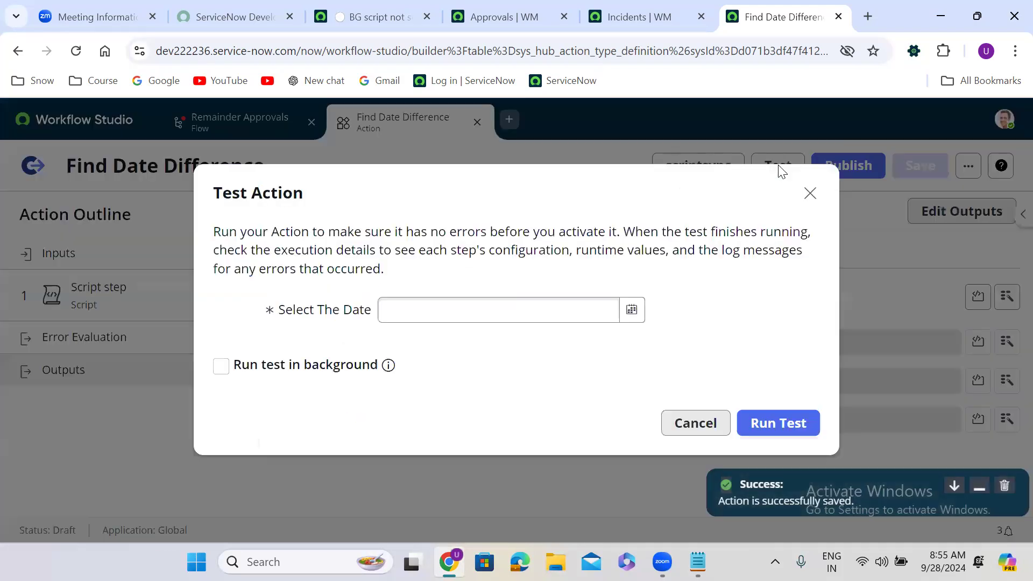
{"action": "left_click", "coordinate": [632, 310]}
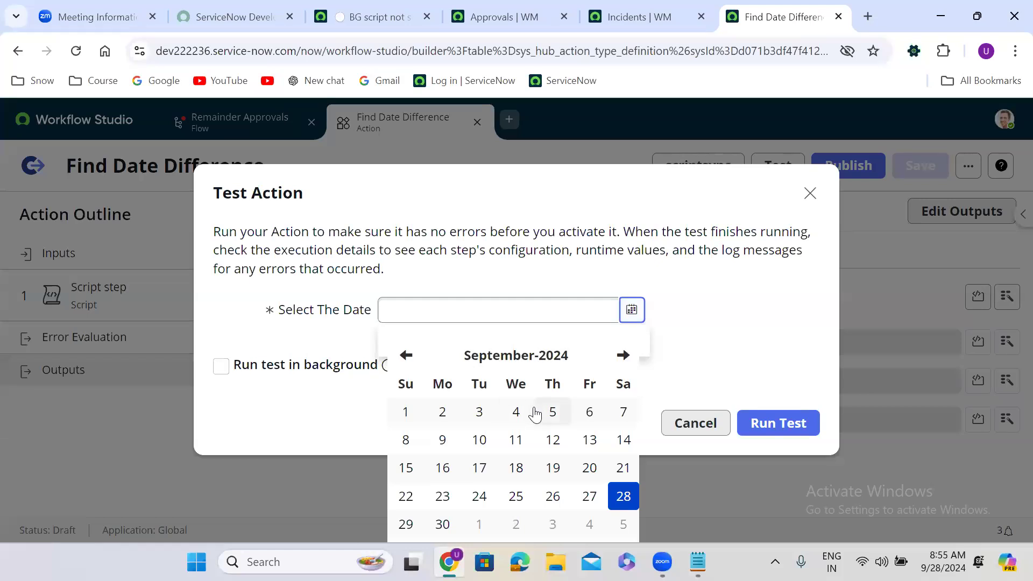
{"action": "left_click", "coordinate": [553, 497]}
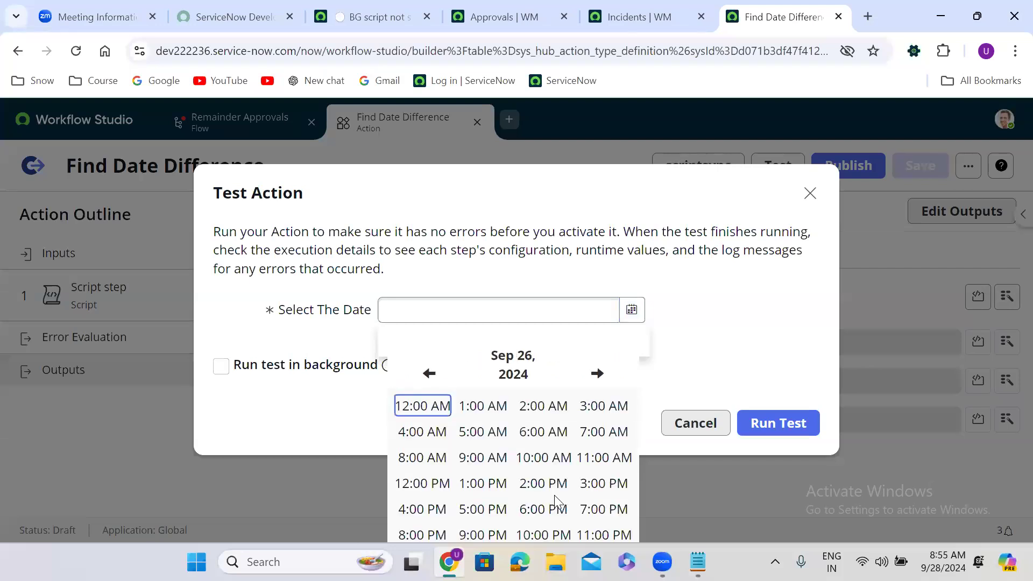
{"action": "left_click", "coordinate": [468, 406]}
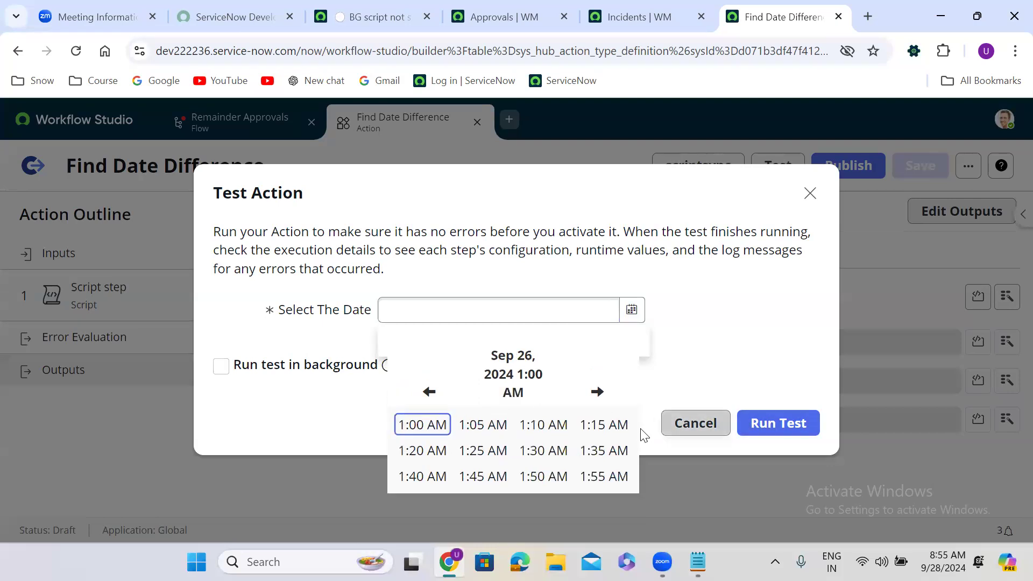
{"action": "left_click", "coordinate": [772, 431]}
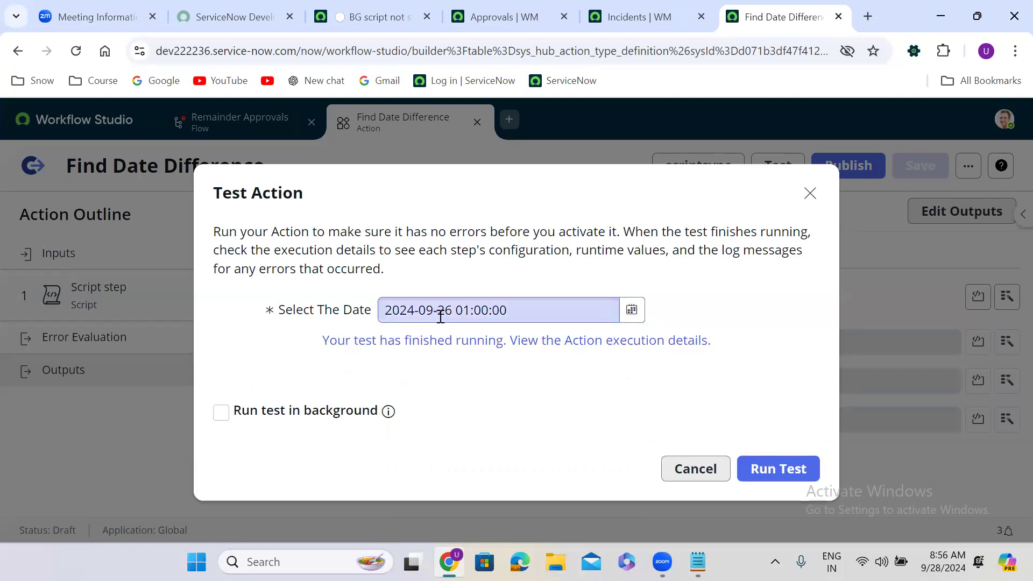
- Open the test run's execution details and examine the runtime value of the Difference output
{"action": "left_click", "coordinate": [477, 341]}
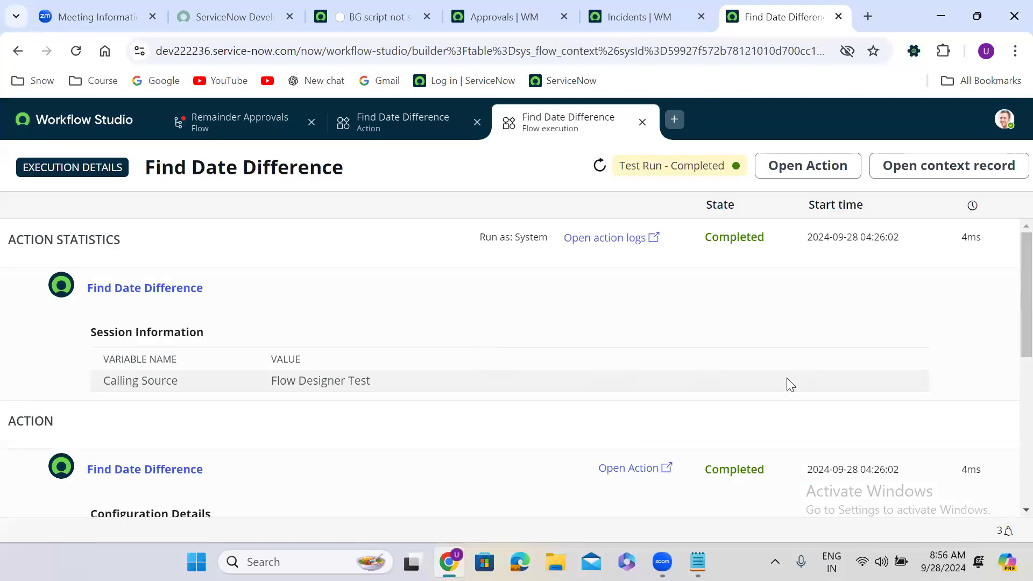
{"action": "left_click_drag", "start_coordinate": [1011, 304], "coordinate": [1010, 449]}
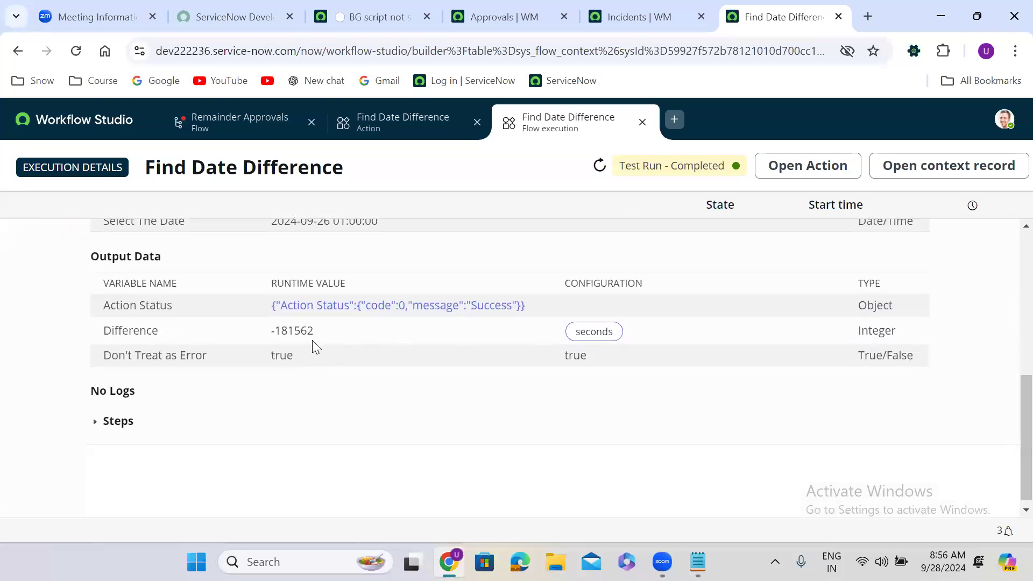
{"action": "left_click_drag", "start_coordinate": [314, 336], "coordinate": [273, 331]}
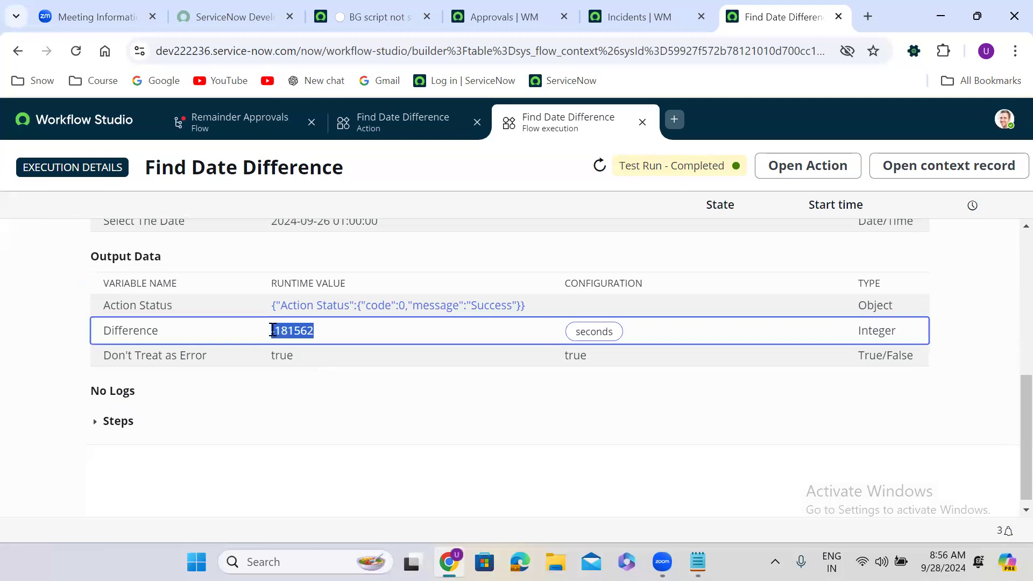
- Copy the Difference value without its minus sign and search Google in a new browser tab for "181562 seconds in days"
{"action": "double_click", "coordinate": [306, 329]}
{"action": "key", "text": "ctrl+c"}
{"action": "left_click", "coordinate": [869, 16]}
{"action": "key", "text": "ctrl+v"}
{"action": "type", "text": "sec"}
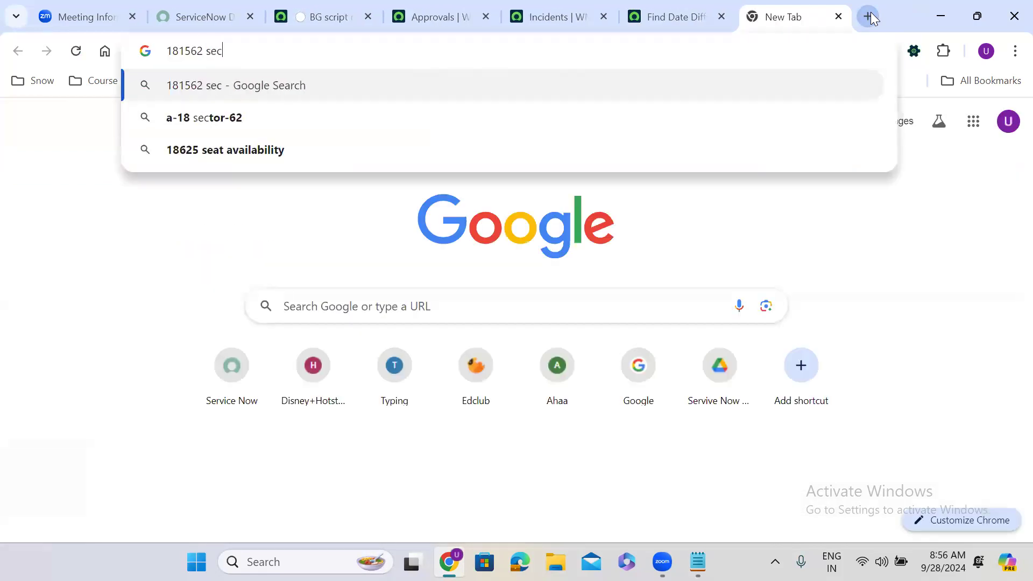
{"action": "type", "text": "ons"}
{"action": "key", "text": "BackSpace"}
{"action": "type", "text": "ds "}
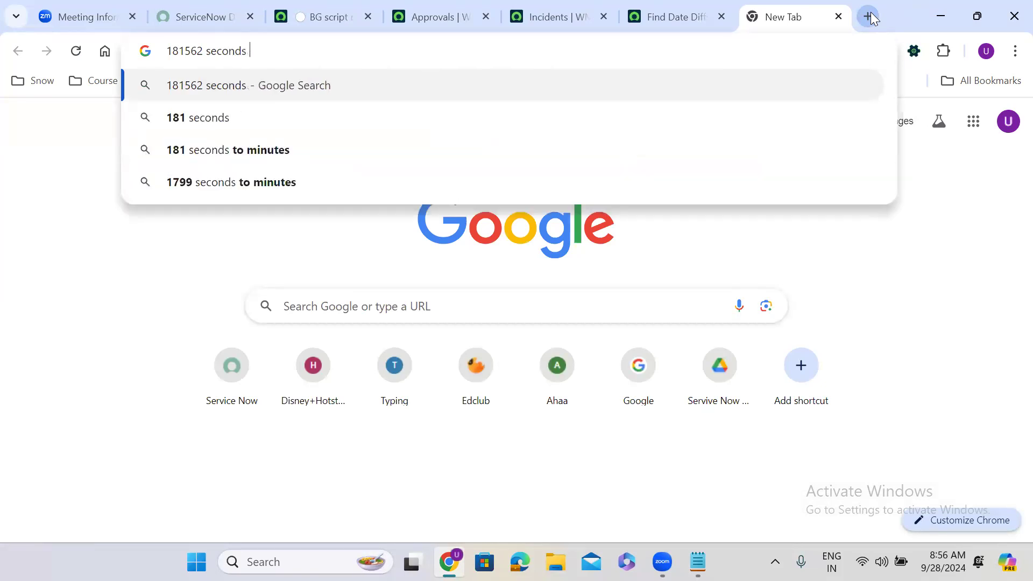
{"action": "type", "text": "in days"}
{"action": "key", "text": "Return"}
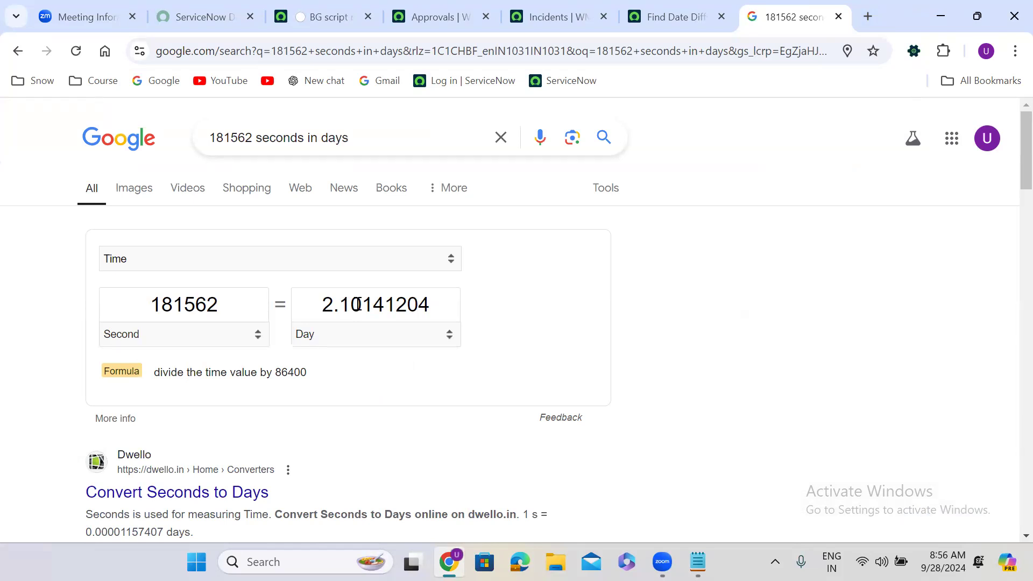
- Return to Workflow Studio and close the execution details, the Test Action dialog and the Find Date Difference action
{"action": "left_click", "coordinate": [664, 24]}
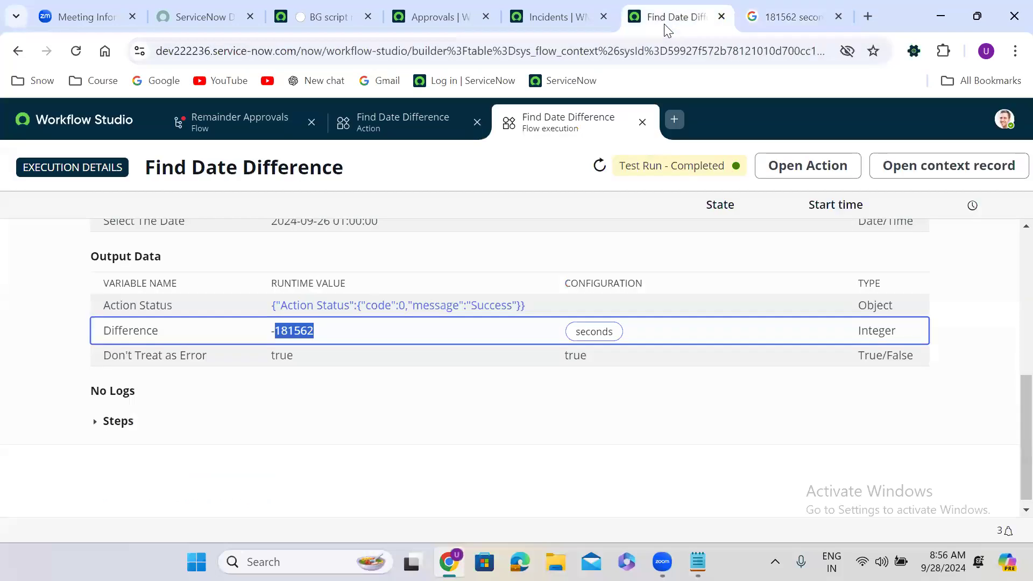
{"action": "left_click", "coordinate": [643, 123]}
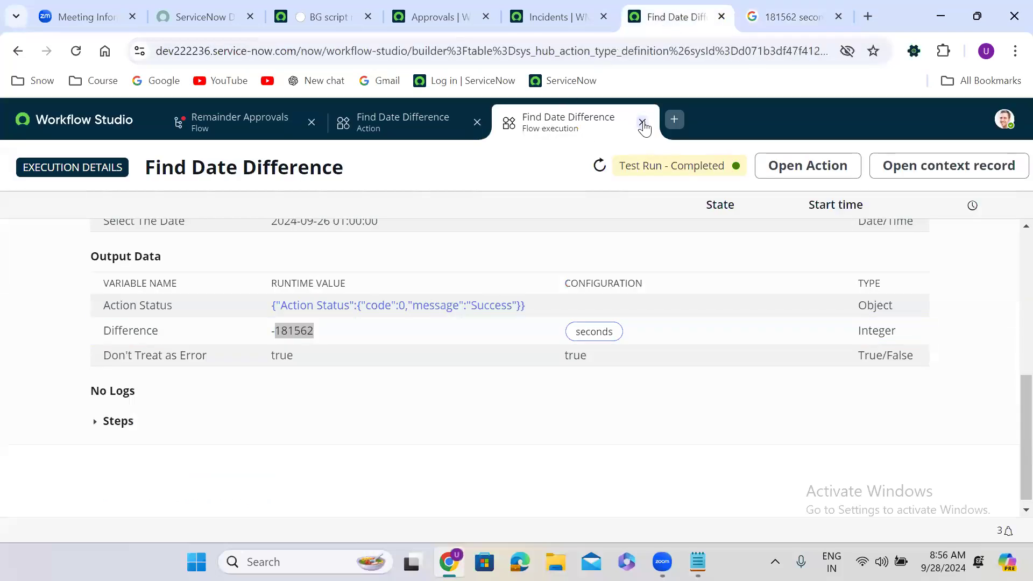
{"action": "left_click", "coordinate": [810, 194]}
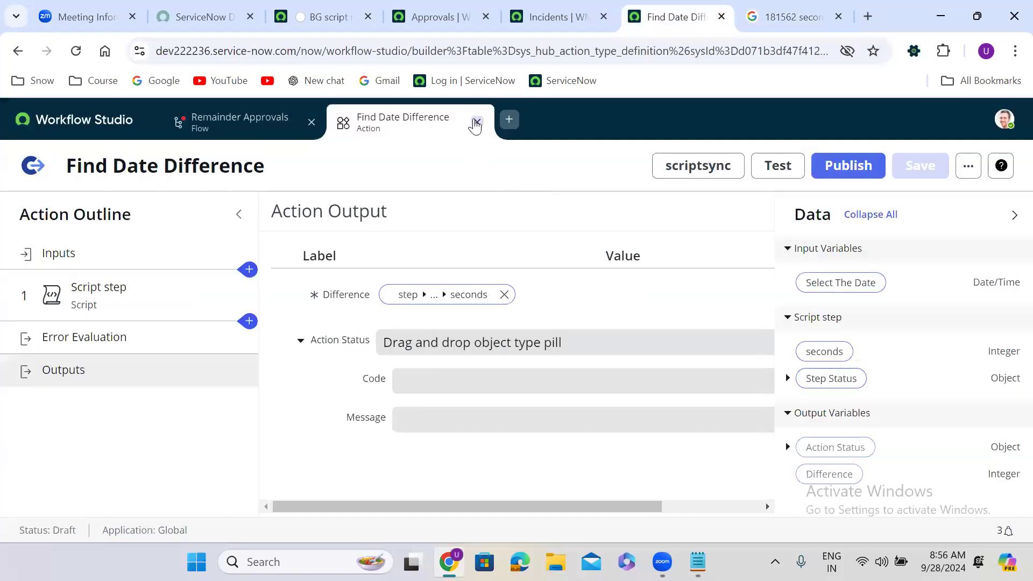
{"action": "left_click", "coordinate": [476, 122]}
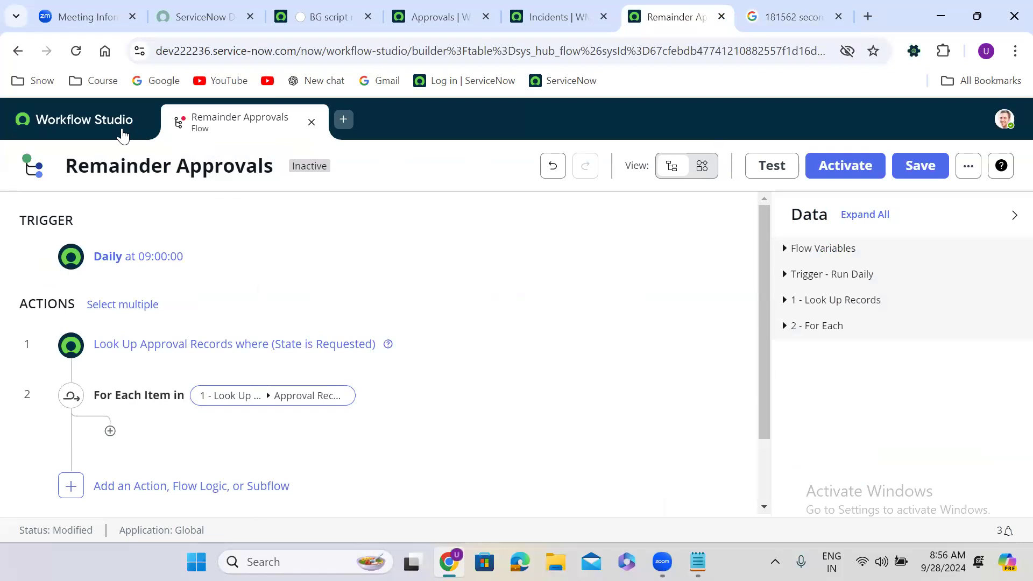
- Filter the Actions list on the Workflow Studio homepage to names containing "find"
{"action": "left_click", "coordinate": [123, 135]}
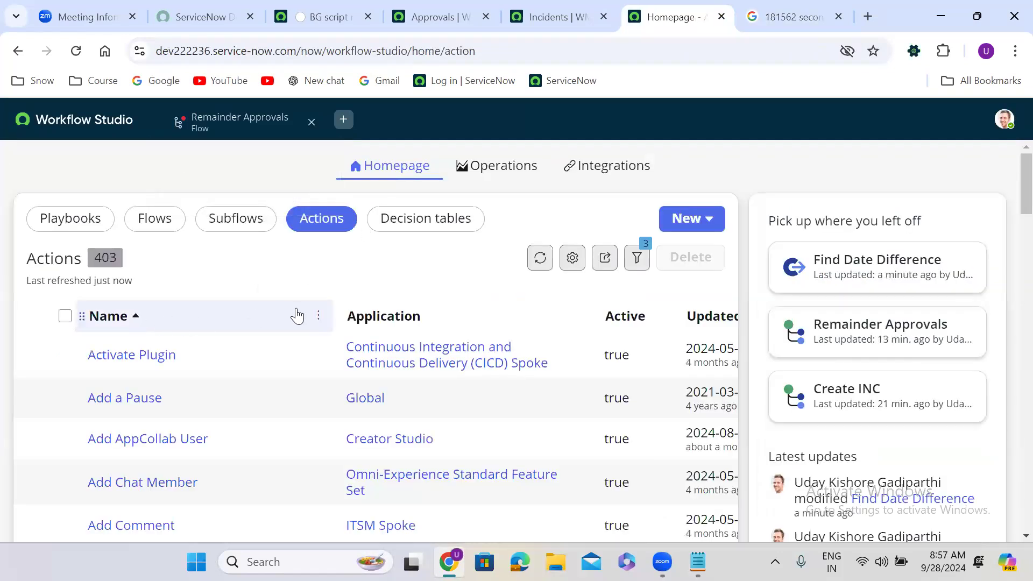
{"action": "left_click", "coordinate": [319, 317]}
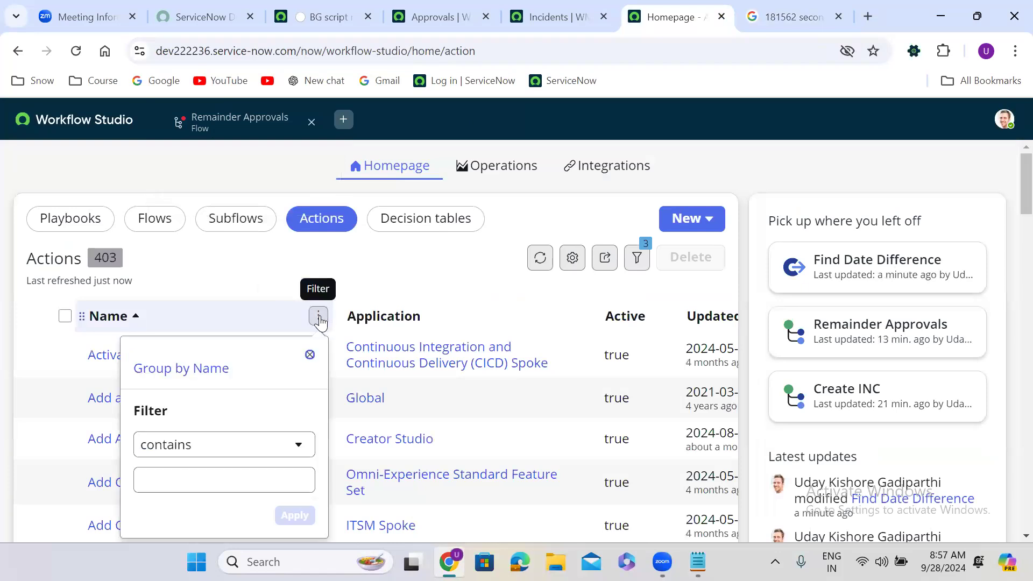
{"action": "left_click", "coordinate": [202, 482]}
{"action": "type", "text": "find"}
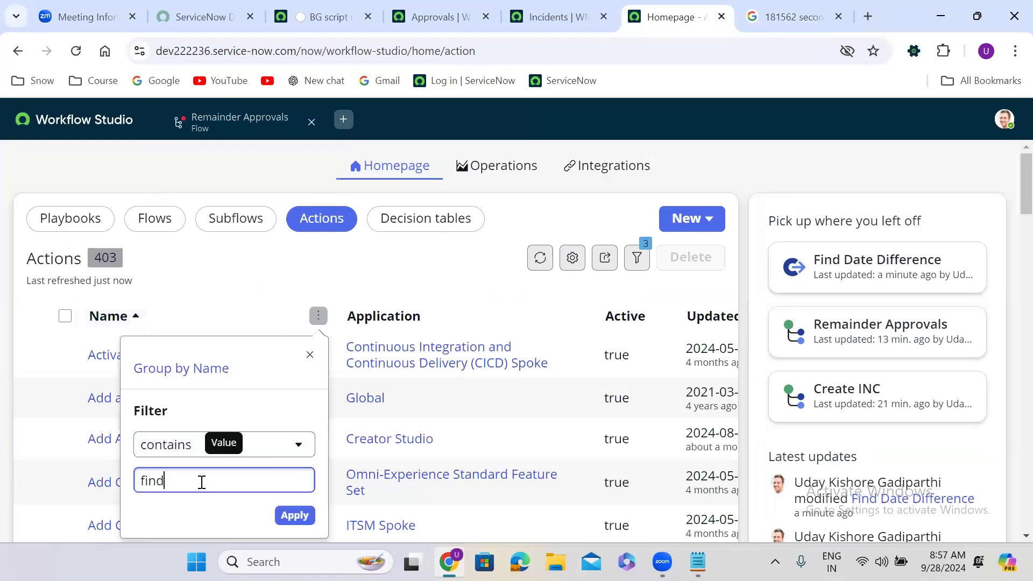
{"action": "left_click", "coordinate": [295, 515]}
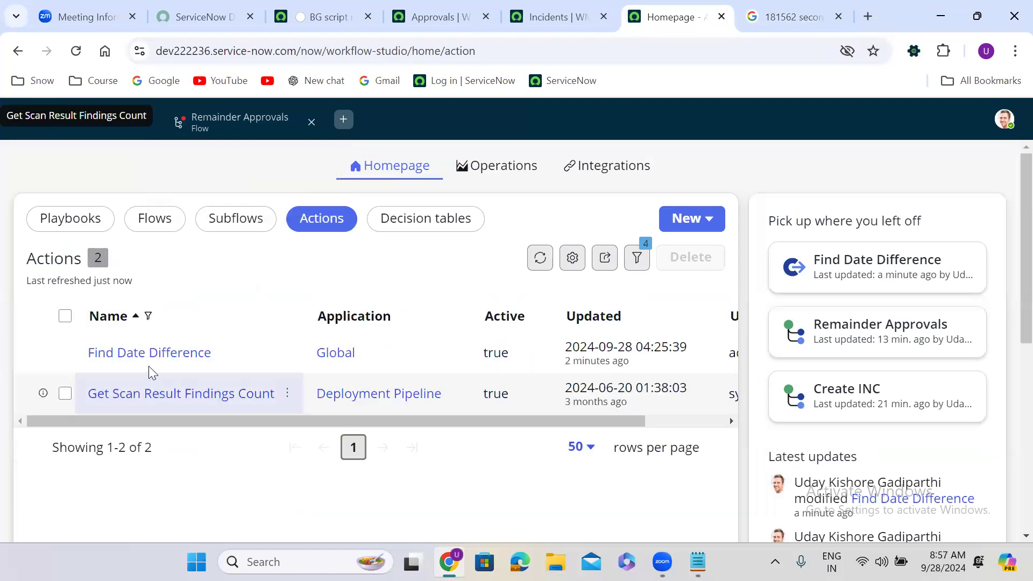
- Open the Find Date Difference action from the filtered list and publish it
{"action": "left_click", "coordinate": [143, 351]}
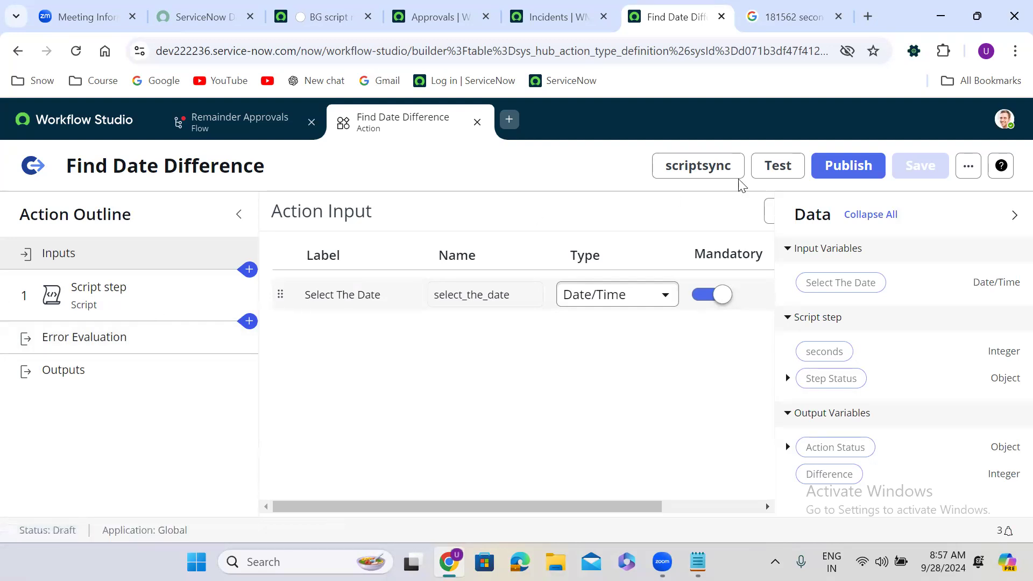
{"action": "left_click", "coordinate": [858, 168]}
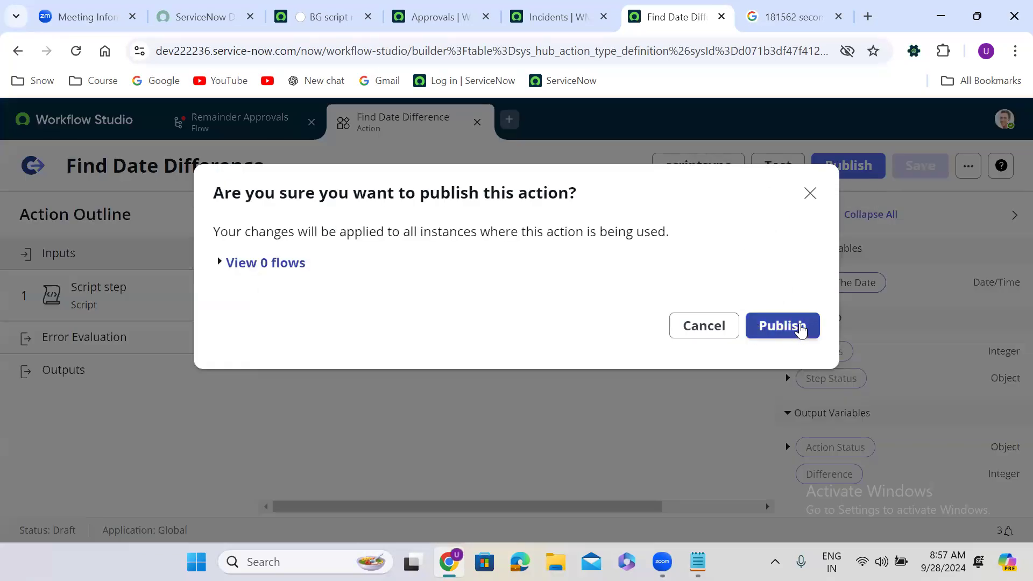
{"action": "left_click", "coordinate": [801, 327]}
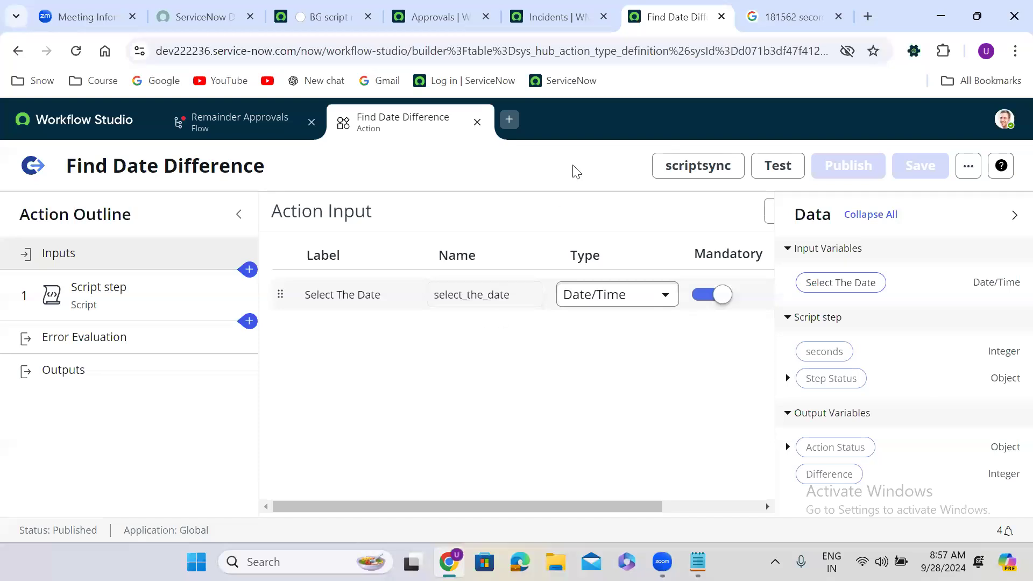
- Add the Find Date Difference action inside the For Each loop of the Remainder Approvals flow
{"action": "left_click", "coordinate": [244, 131]}
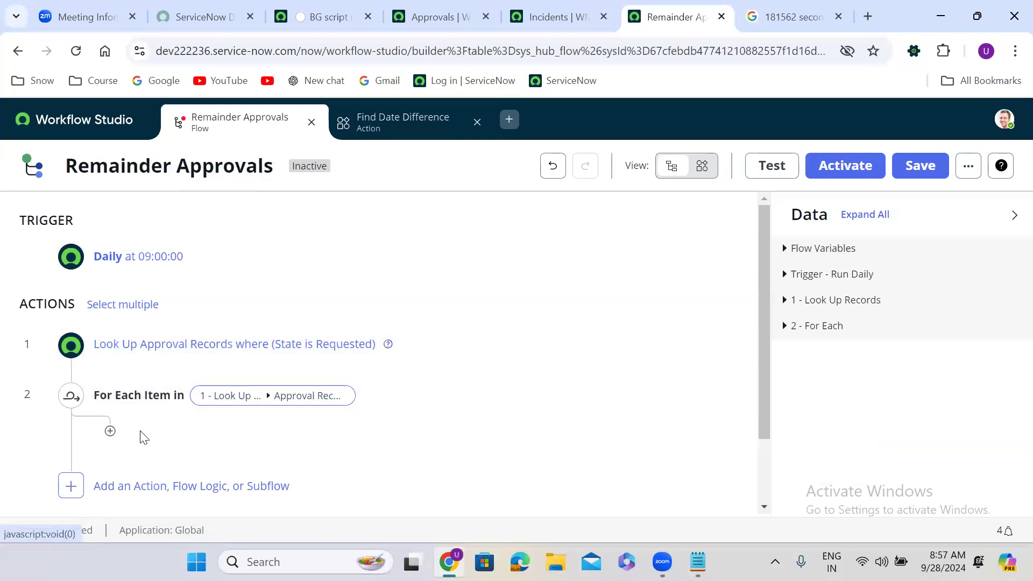
{"action": "left_click", "coordinate": [109, 432]}
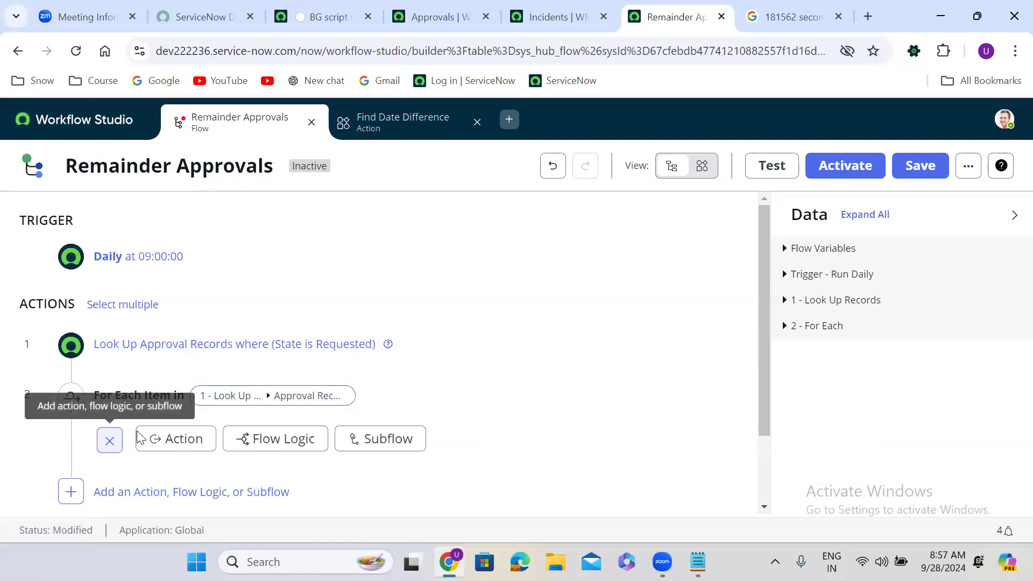
{"action": "left_click", "coordinate": [172, 444]}
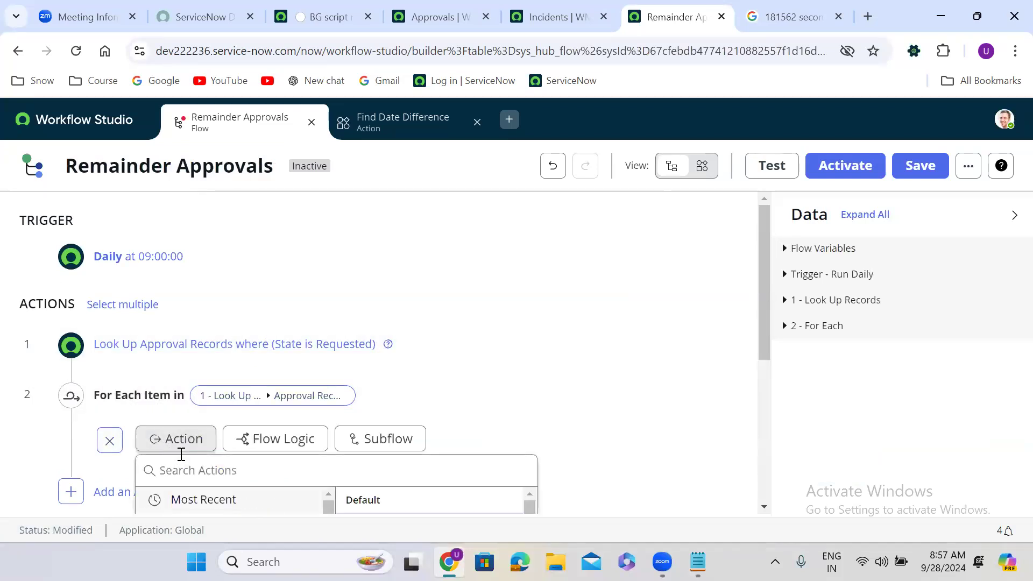
{"action": "type", "text": "fi"}
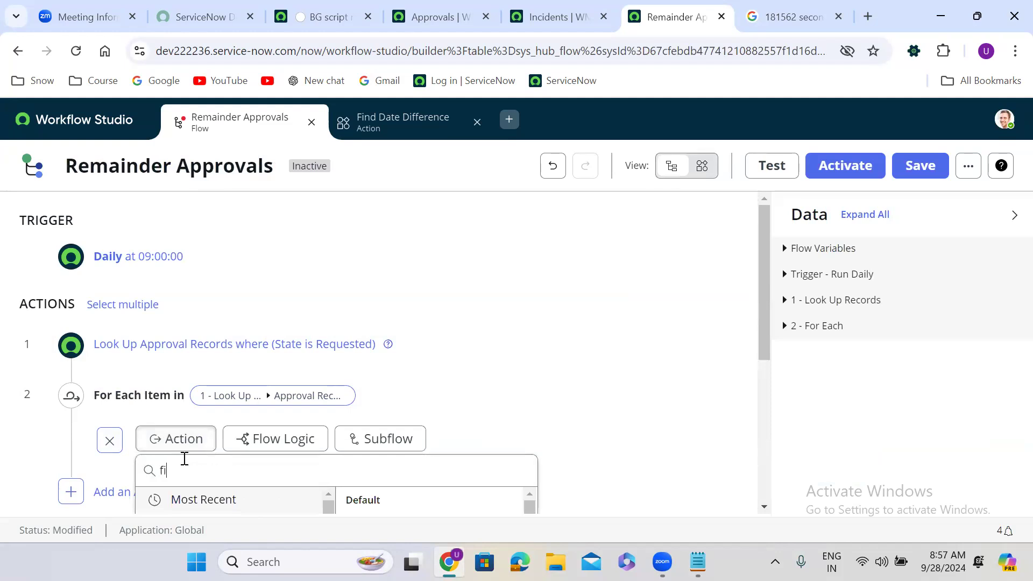
{"action": "type", "text": "nd date"}
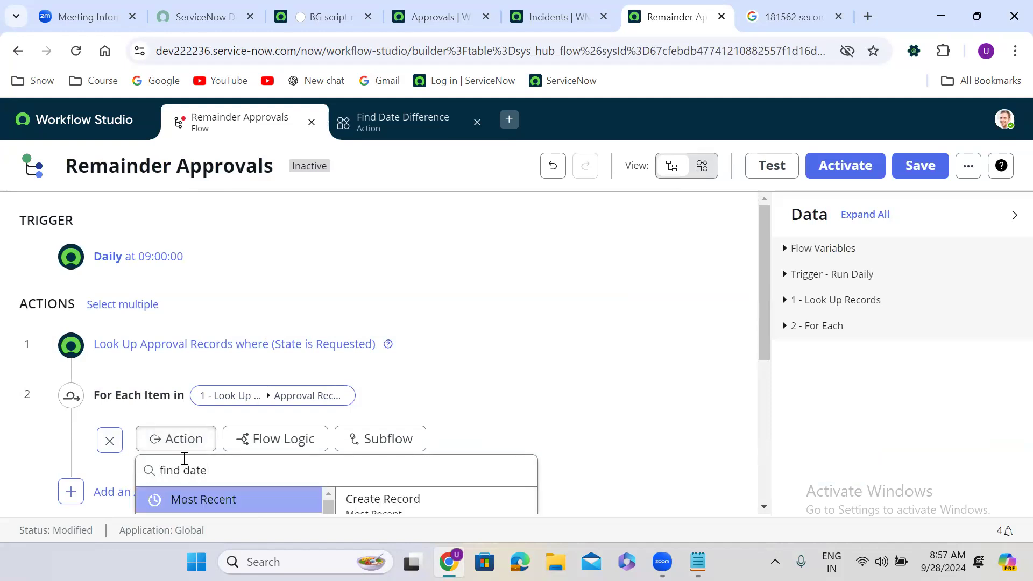
{"action": "left_click_drag", "start_coordinate": [763, 300], "coordinate": [768, 368]}
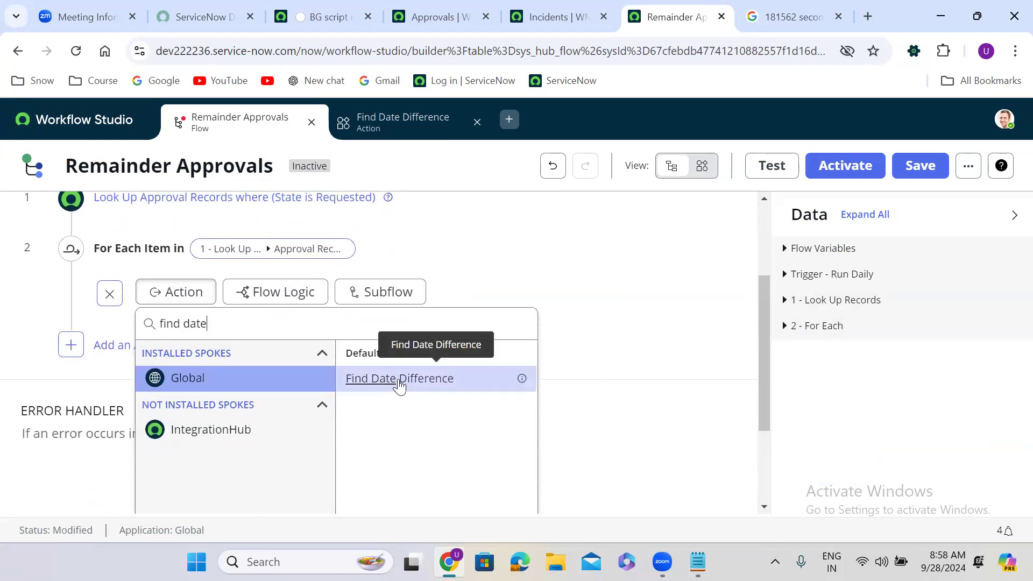
{"action": "left_click", "coordinate": [399, 383]}
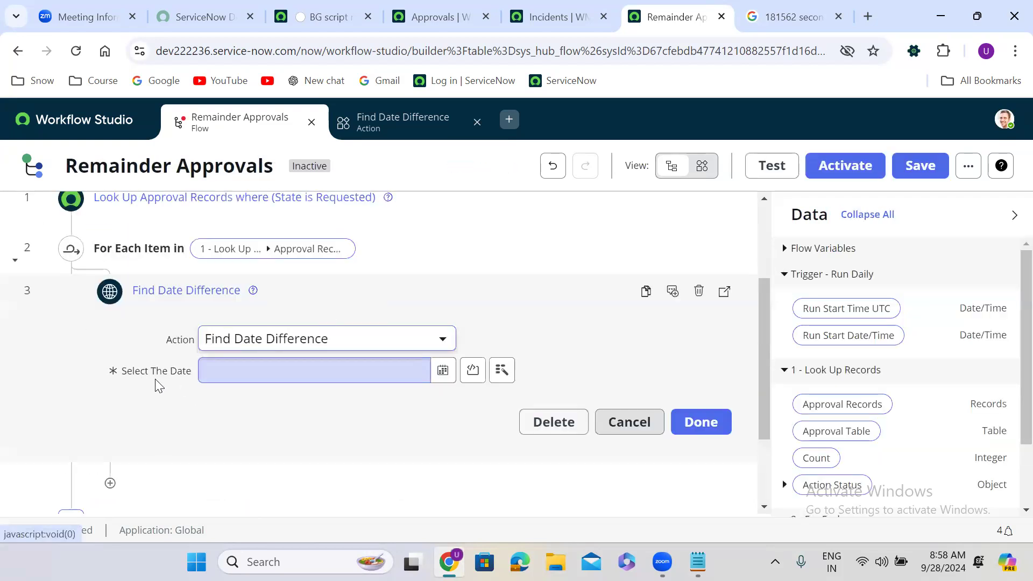
- Fill Select The Date with a data pill from the For Each step's Approval Record and finish the Find Date Difference step
{"action": "left_click", "coordinate": [275, 373]}
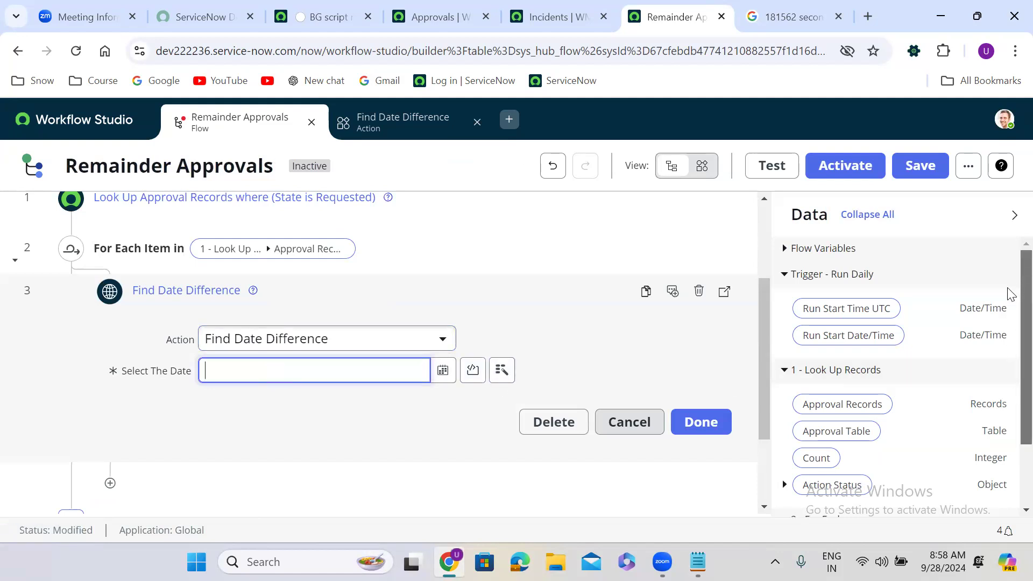
{"action": "scroll", "coordinate": [1007, 293], "scroll_direction": "down", "scroll_amount": 2}
{"action": "left_click", "coordinate": [785, 468]}
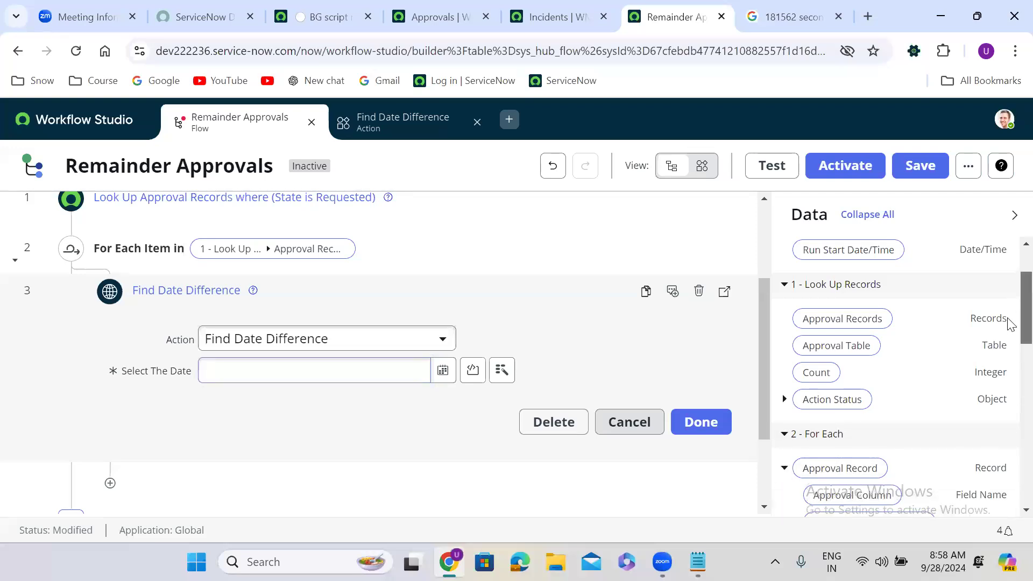
{"action": "scroll", "coordinate": [904, 393], "scroll_direction": "down", "scroll_amount": 5}
{"action": "left_click_drag", "start_coordinate": [834, 383], "coordinate": [321, 383]}
{"action": "left_click", "coordinate": [691, 419]}
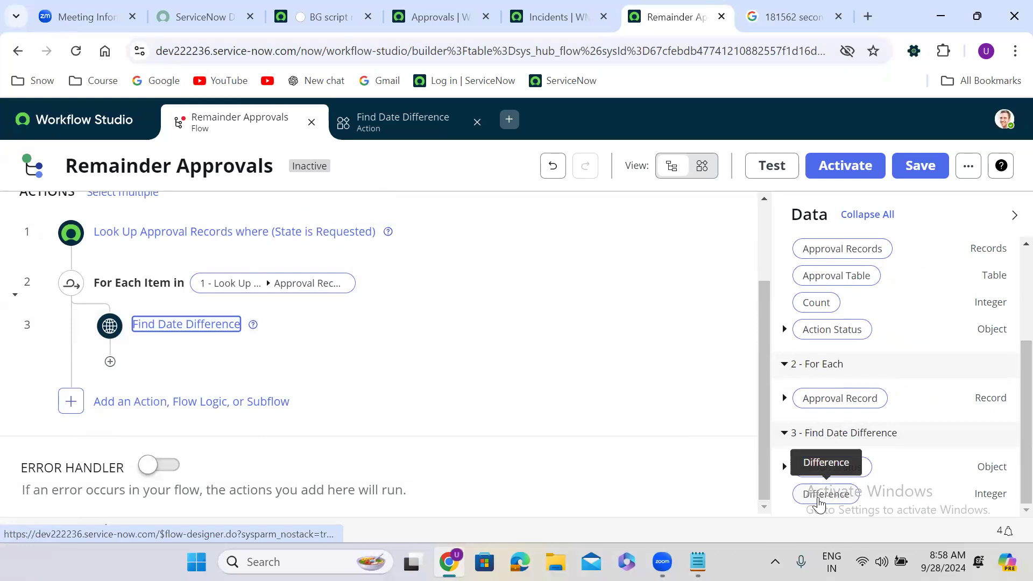
- Review the Difference output in the Find Date Difference action and return to the Remainder Approvals flow
{"action": "left_click", "coordinate": [425, 124]}
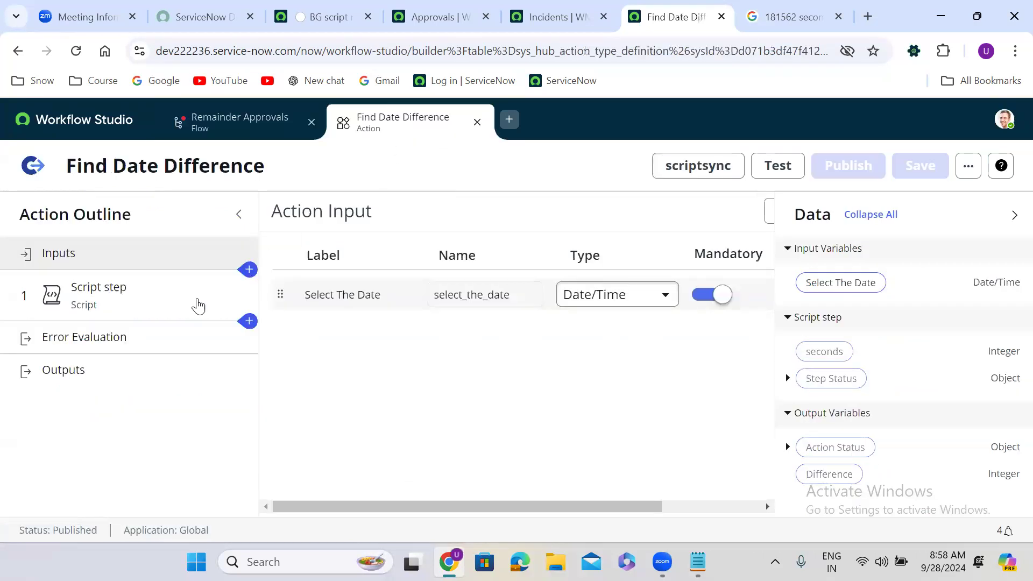
{"action": "left_click", "coordinate": [108, 375]}
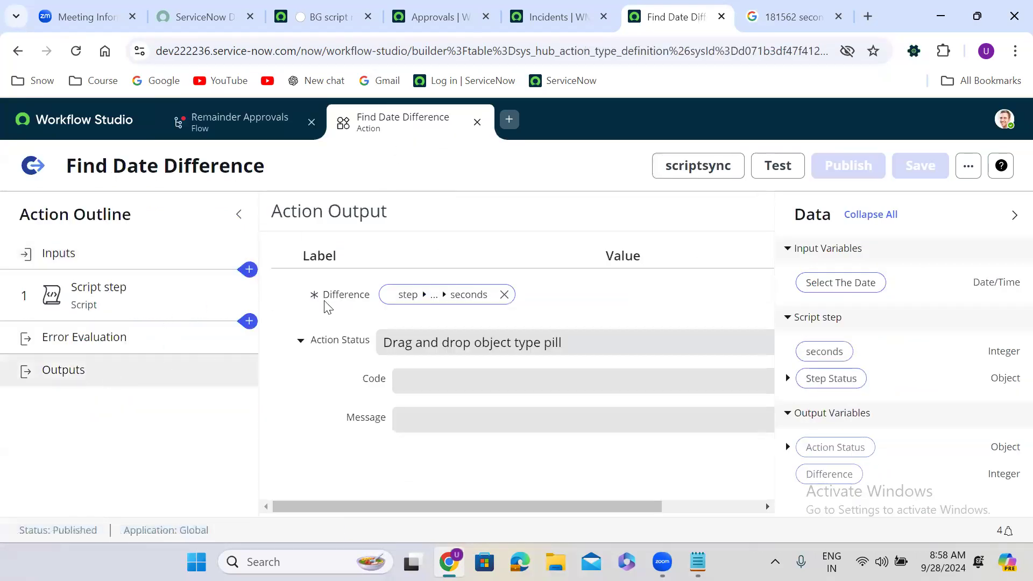
{"action": "left_click", "coordinate": [255, 129]}
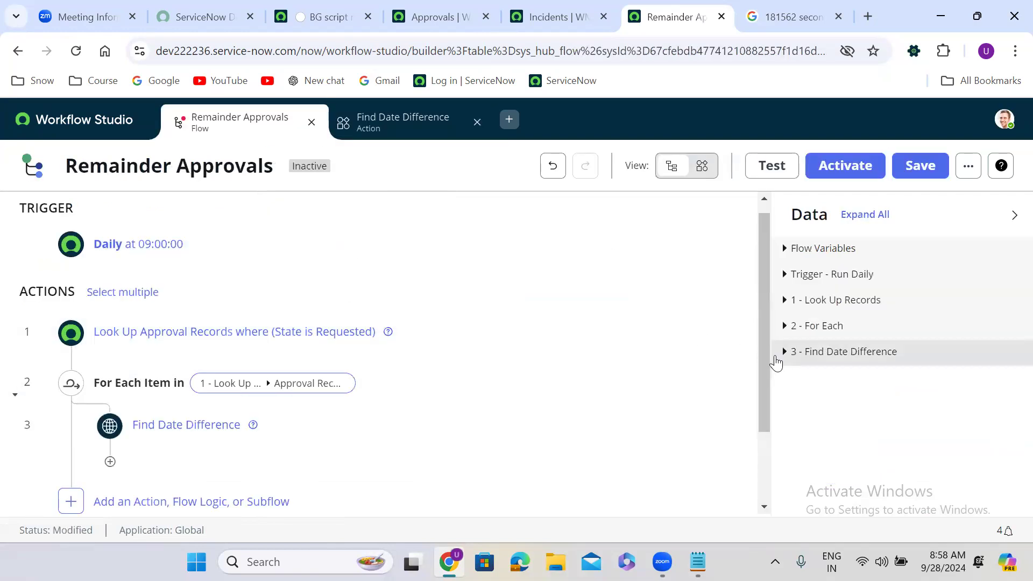
- Add an If flow logic after Find Date Difference inside the For Each loop
{"action": "left_click", "coordinate": [785, 352]}
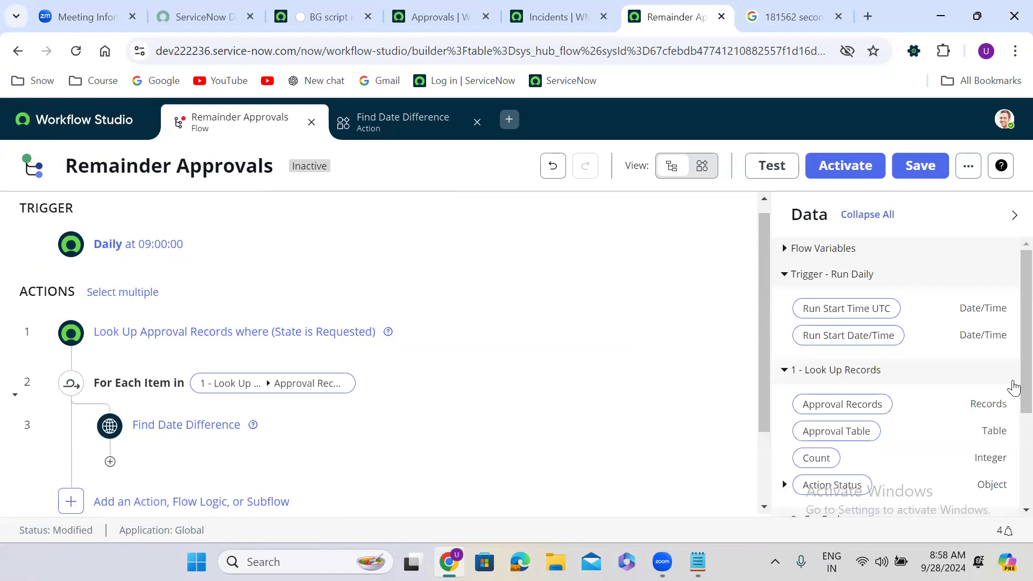
{"action": "scroll", "coordinate": [1010, 343], "scroll_direction": "down", "scroll_amount": 3}
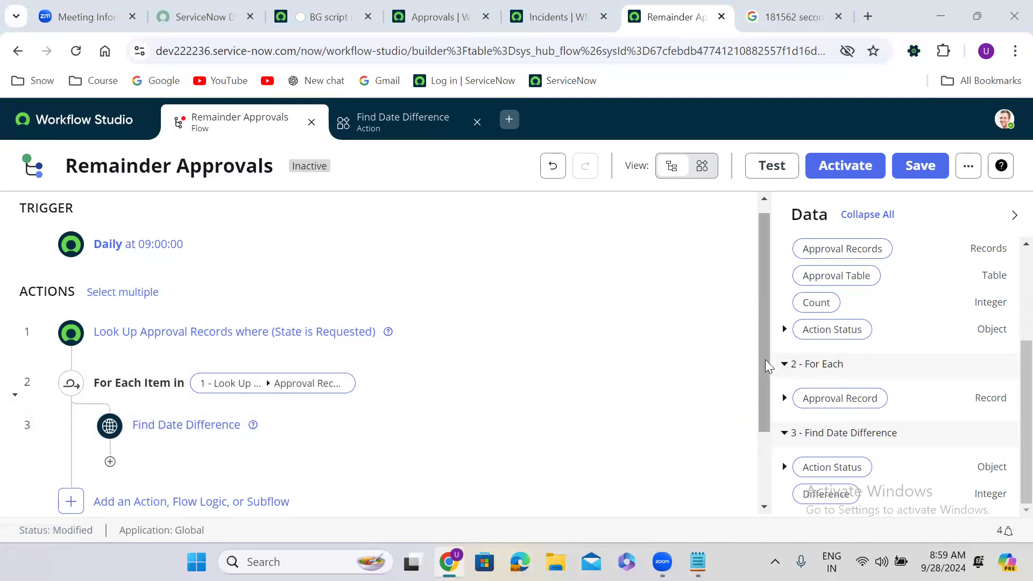
{"action": "left_click_drag", "start_coordinate": [765, 360], "coordinate": [761, 422]}
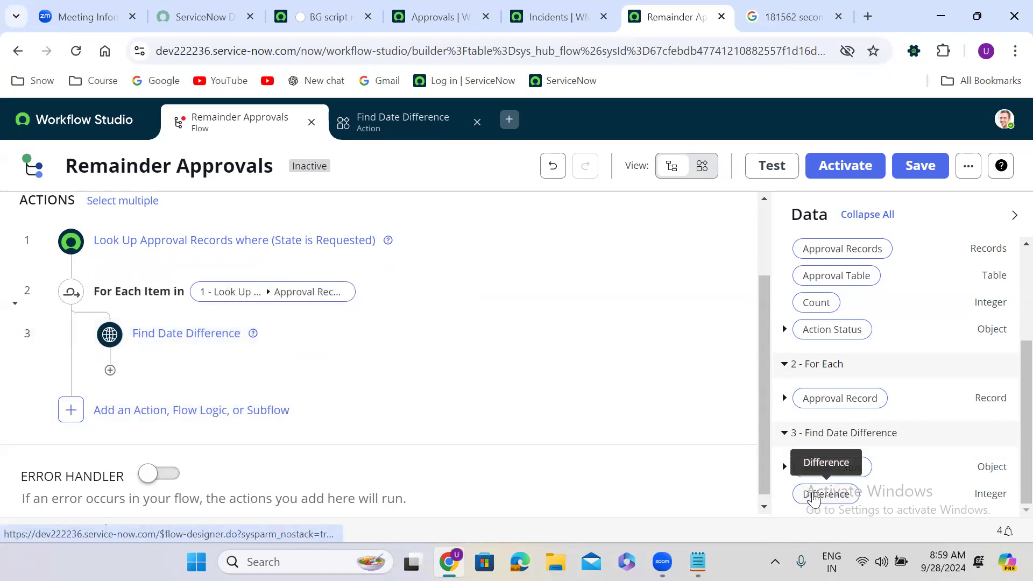
{"action": "left_click", "coordinate": [111, 370]}
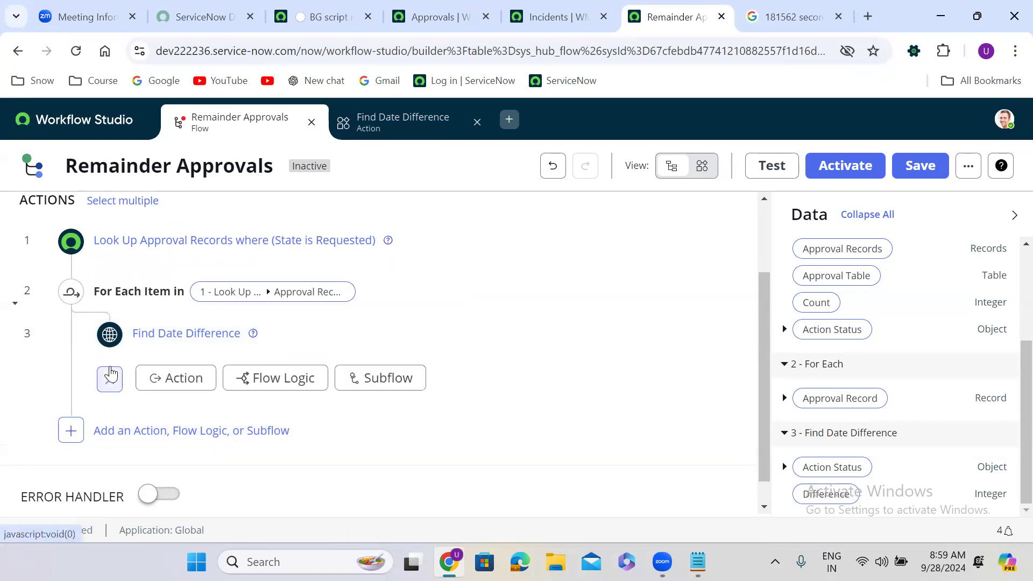
{"action": "left_click", "coordinate": [280, 381]}
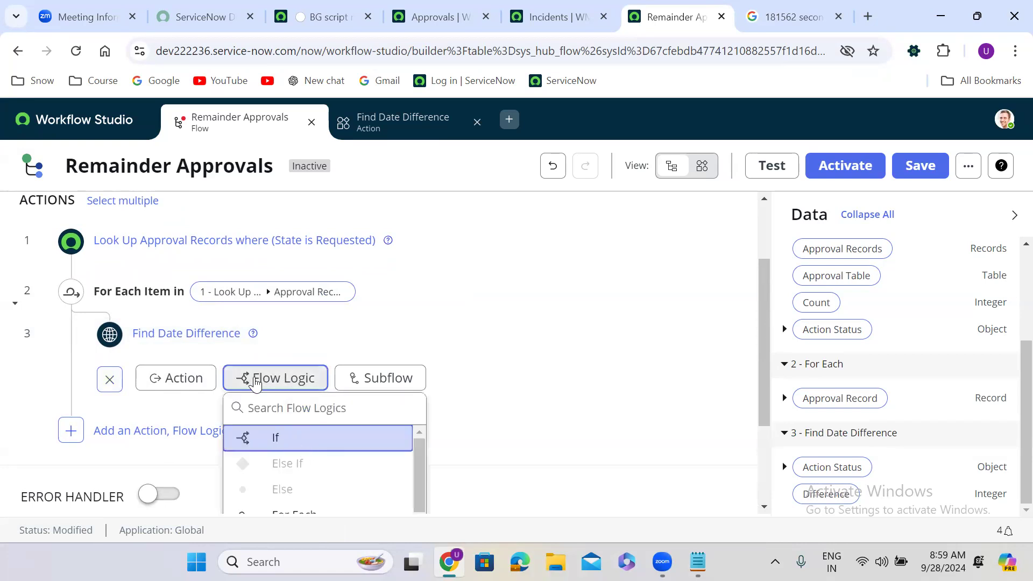
{"action": "left_click", "coordinate": [302, 437]}
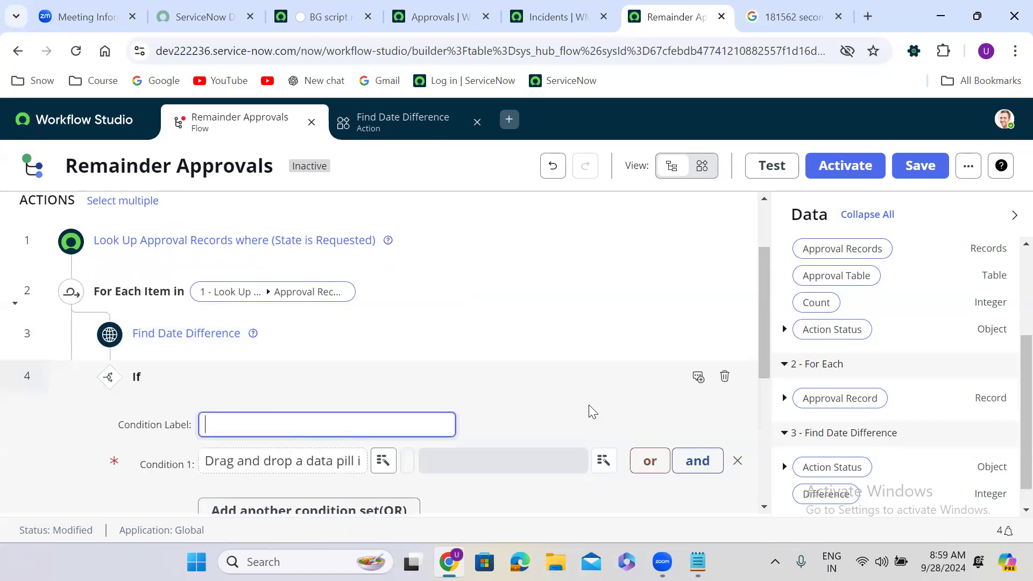
- Label the If condition "Approval created 5 days ago"
{"action": "left_click_drag", "start_coordinate": [764, 278], "coordinate": [764, 334]}
{"action": "left_click", "coordinate": [235, 295]}
{"action": "type", "text": "Approval created "}
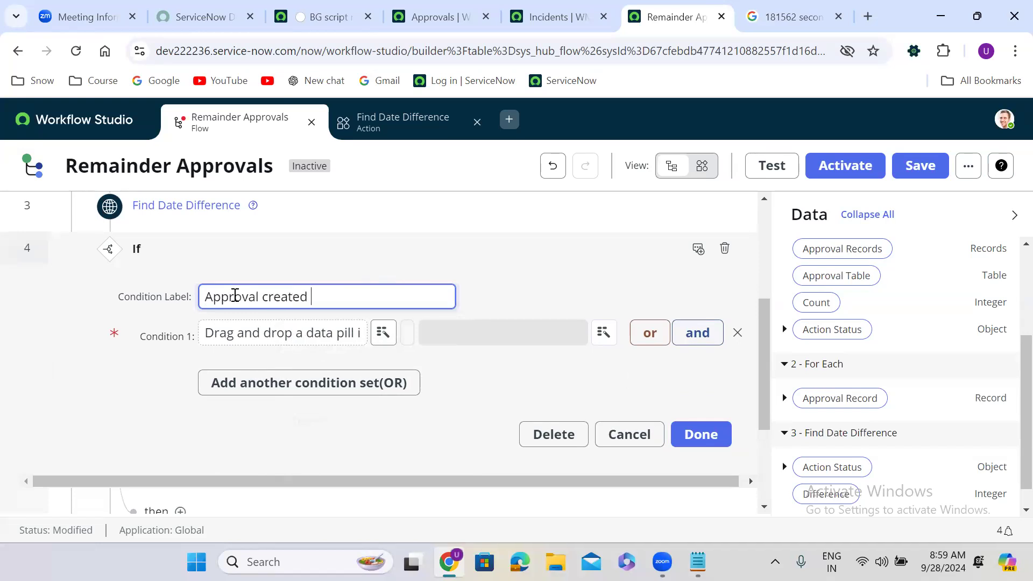
{"action": "type", "text": "5 days ago"}
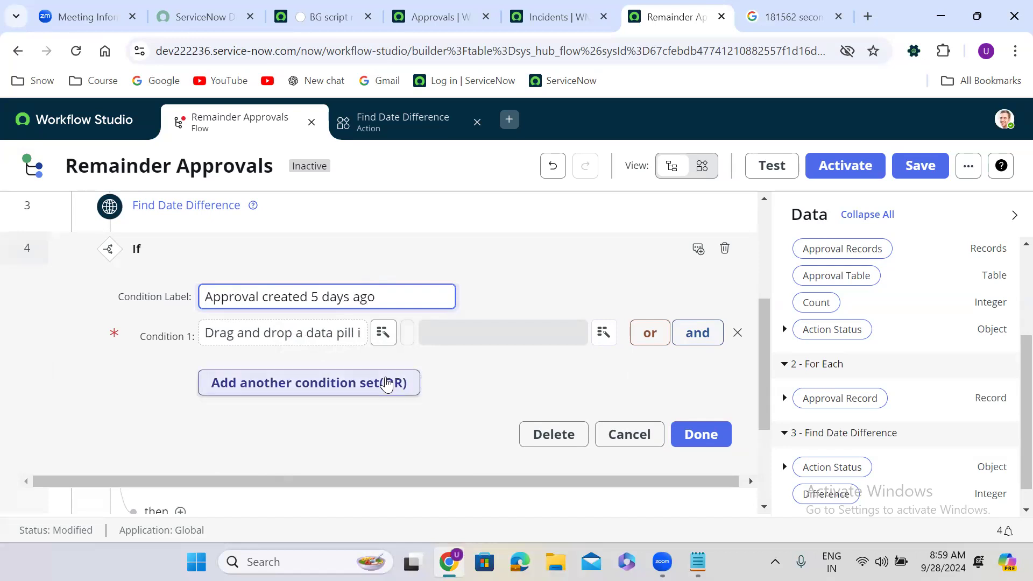
{"action": "left_click_drag", "start_coordinate": [825, 494], "coordinate": [261, 338]}
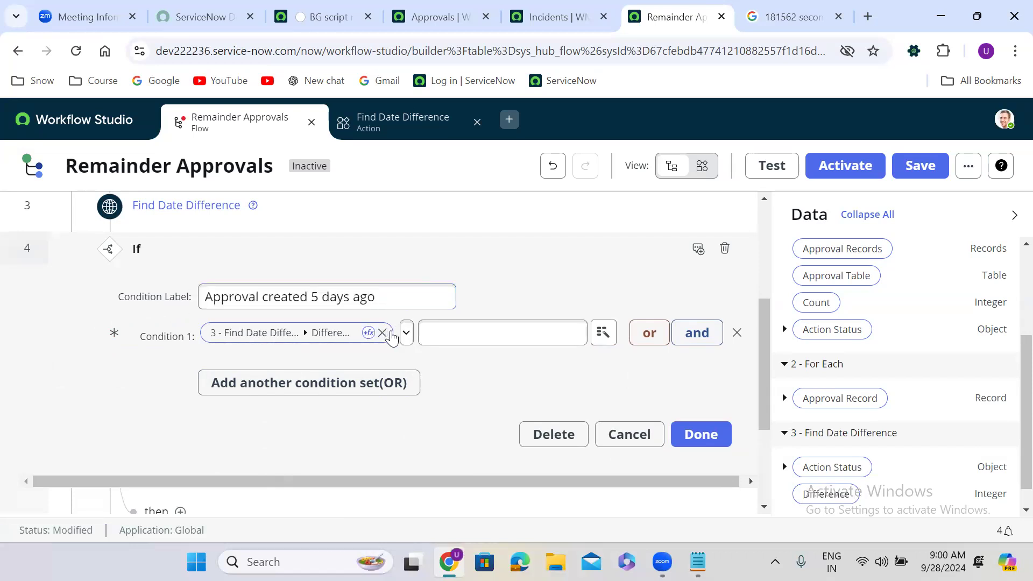
{"action": "left_click", "coordinate": [407, 332]}
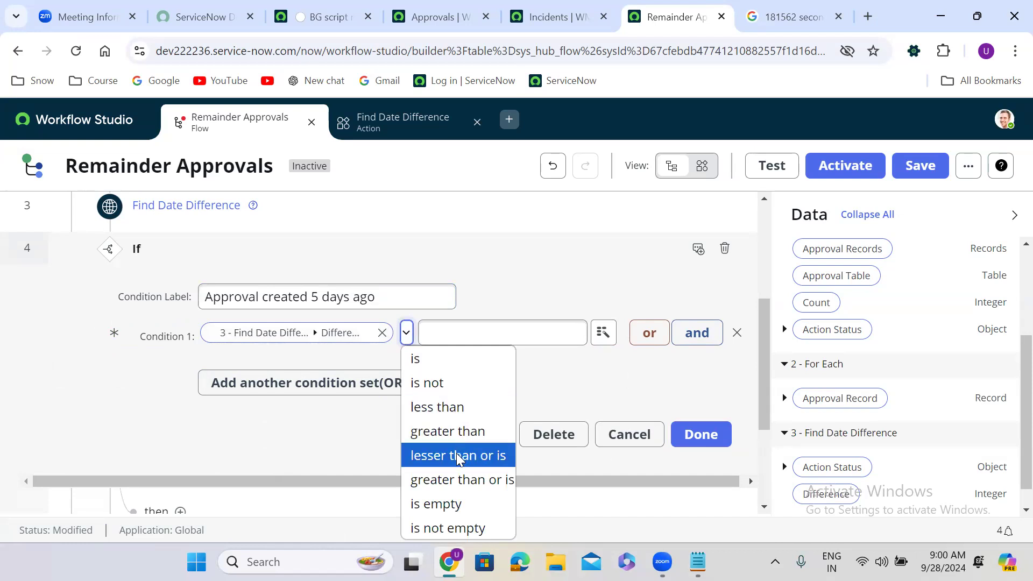
{"action": "left_click", "coordinate": [453, 408]}
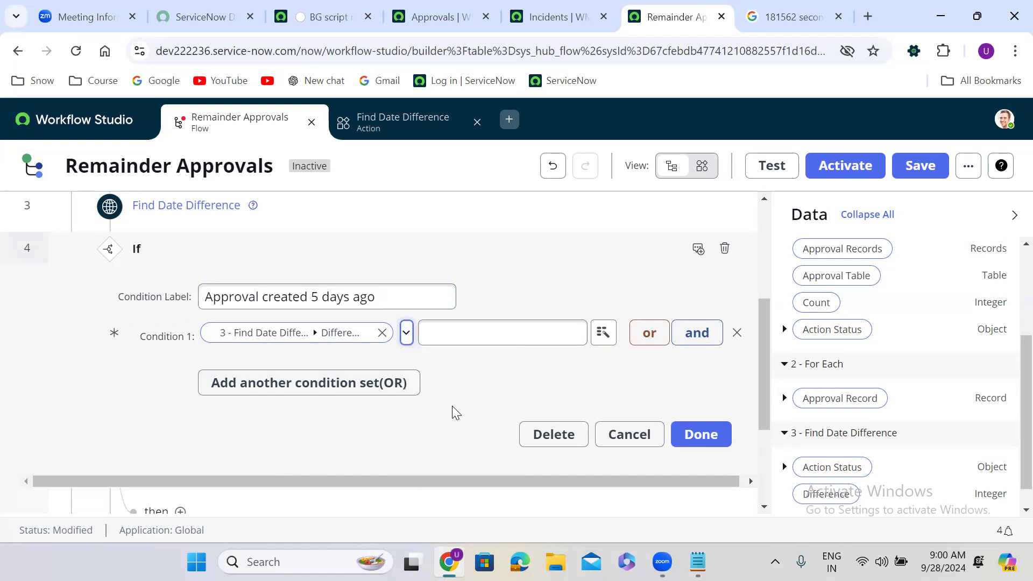
{"action": "left_click", "coordinate": [432, 335]}
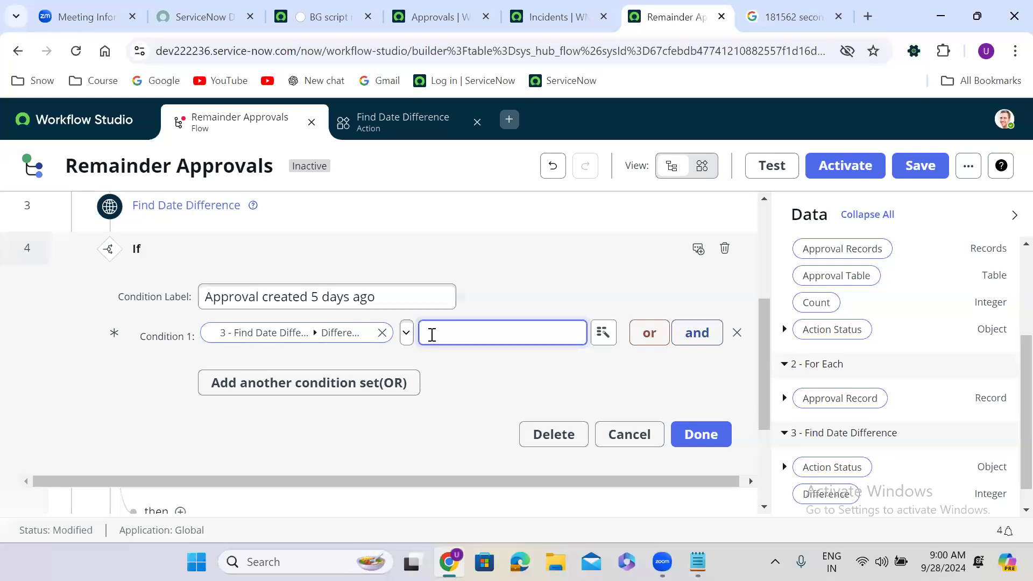
{"action": "left_click", "coordinate": [407, 334]}
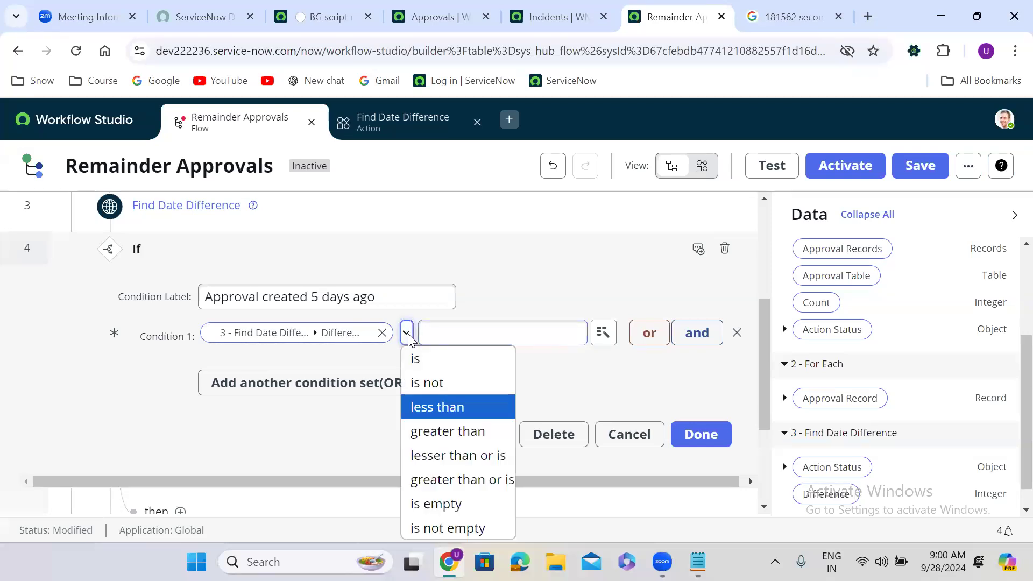
{"action": "left_click", "coordinate": [408, 334]}
{"action": "left_click", "coordinate": [475, 334]}
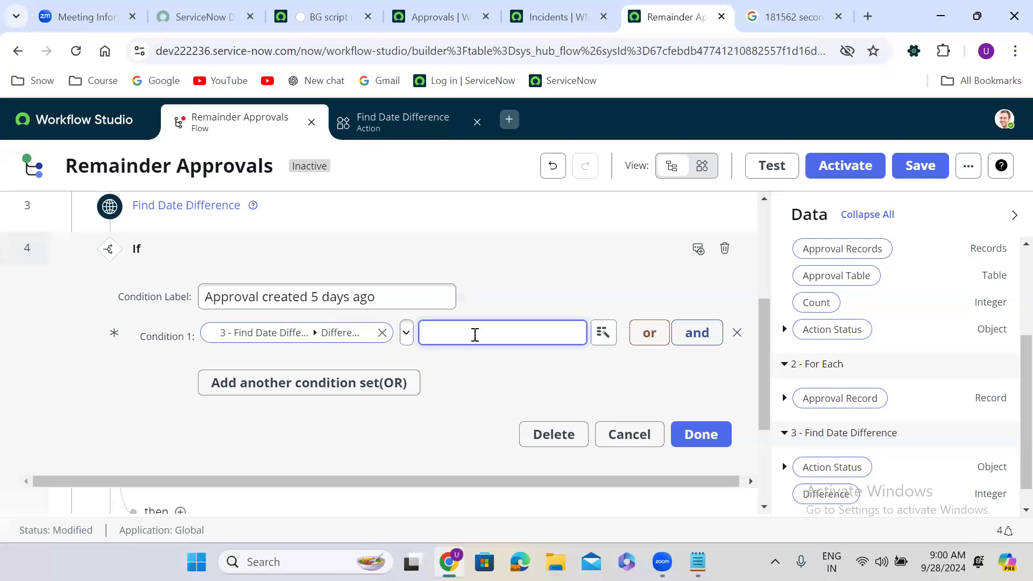
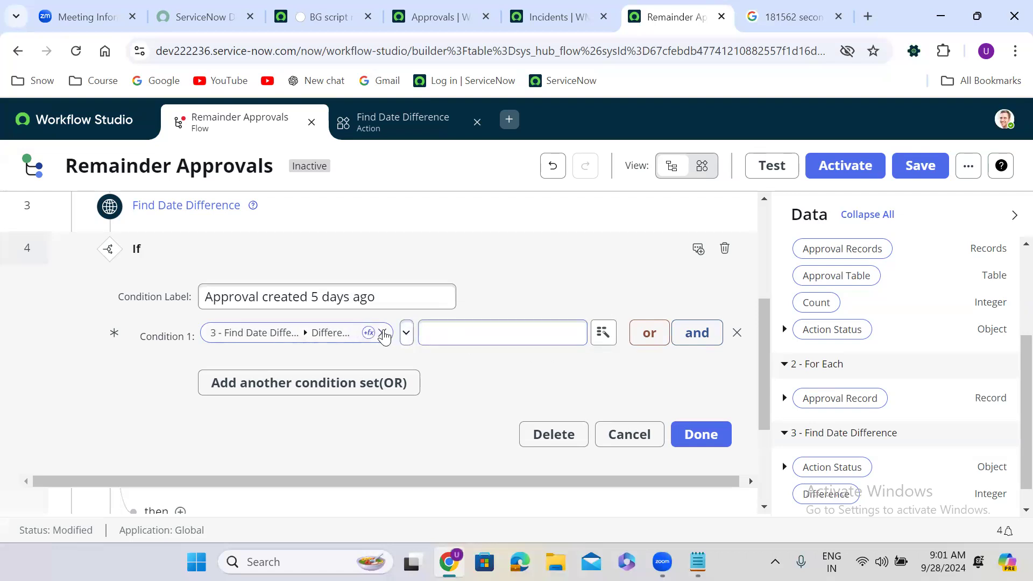
{"action": "left_click", "coordinate": [382, 332]}
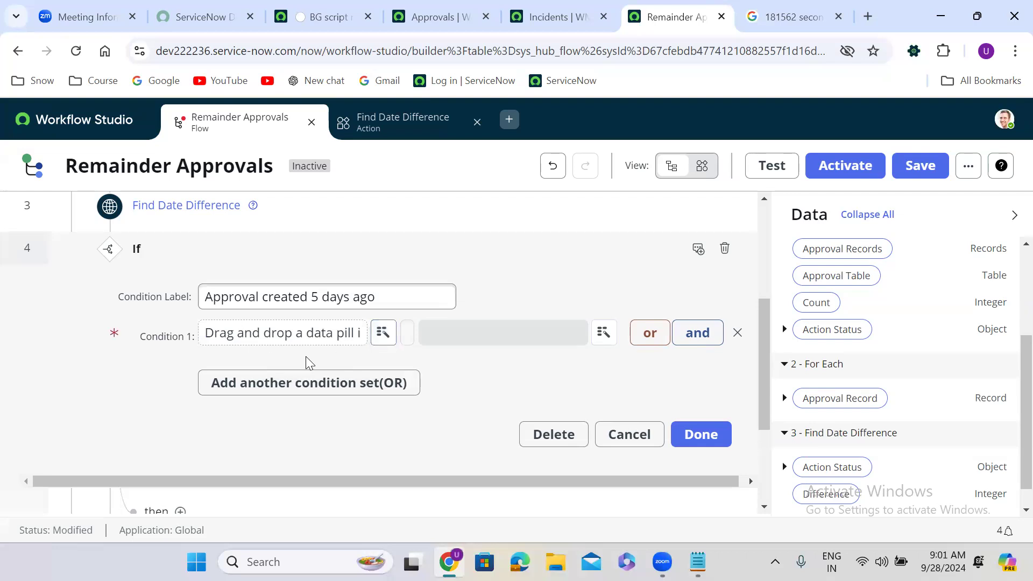
{"action": "left_click", "coordinate": [292, 386]}
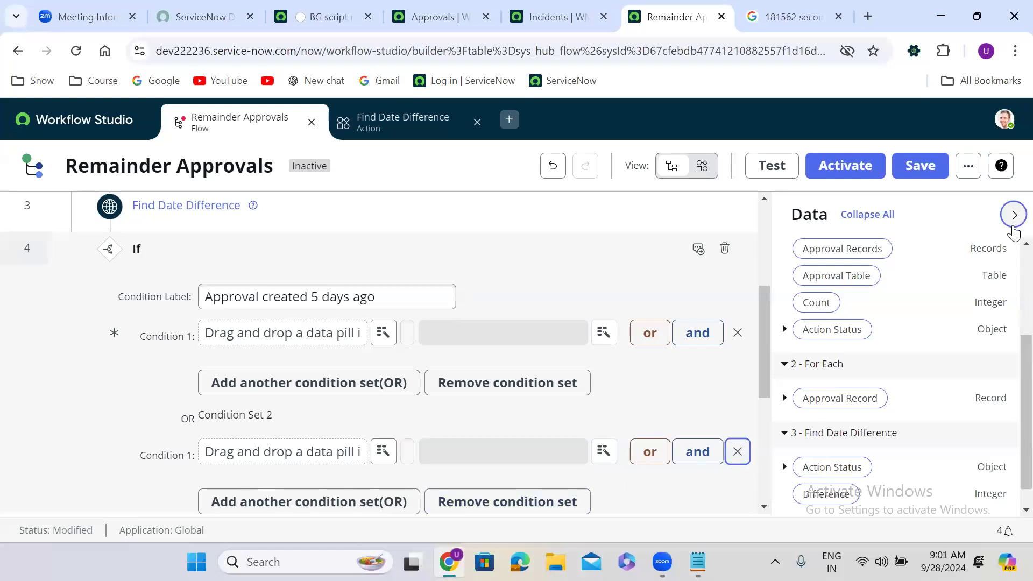
{"action": "left_click", "coordinate": [1012, 225]}
{"action": "left_click", "coordinate": [839, 453]}
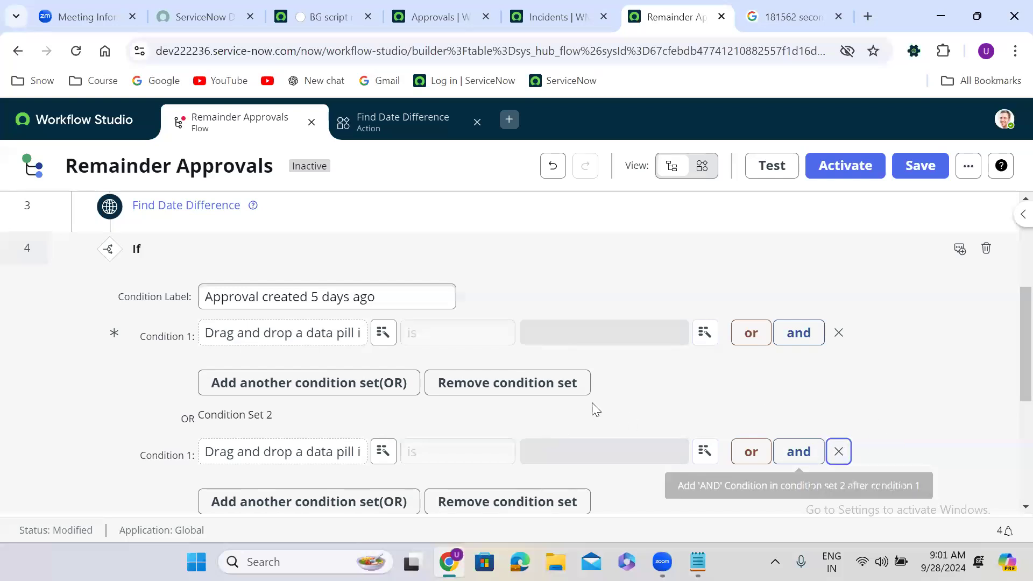
{"action": "left_click", "coordinate": [569, 380]}
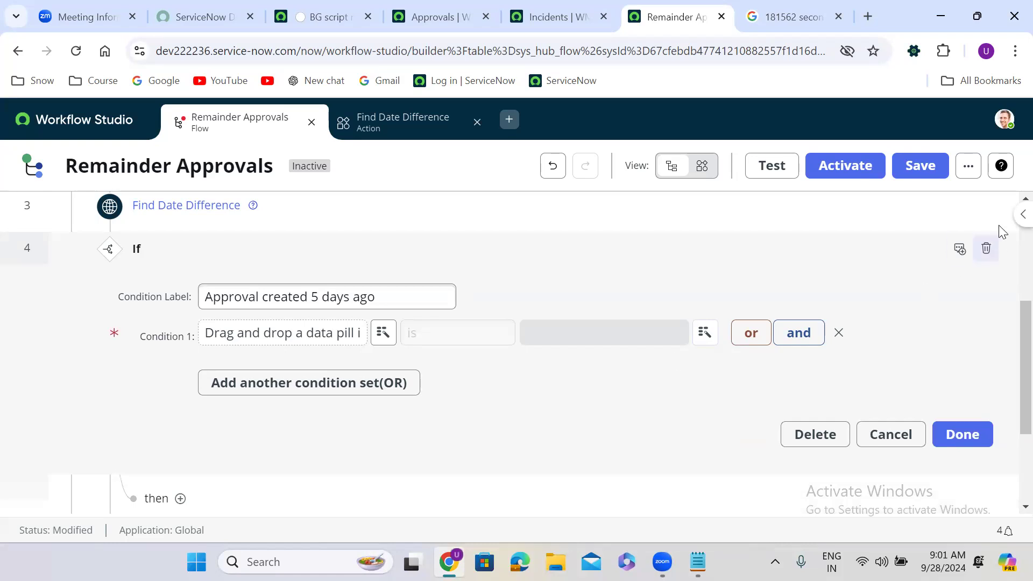
- Fill Condition 1 of the If step with the Difference data pill from the Find Date Difference step
{"action": "left_click", "coordinate": [1020, 213]}
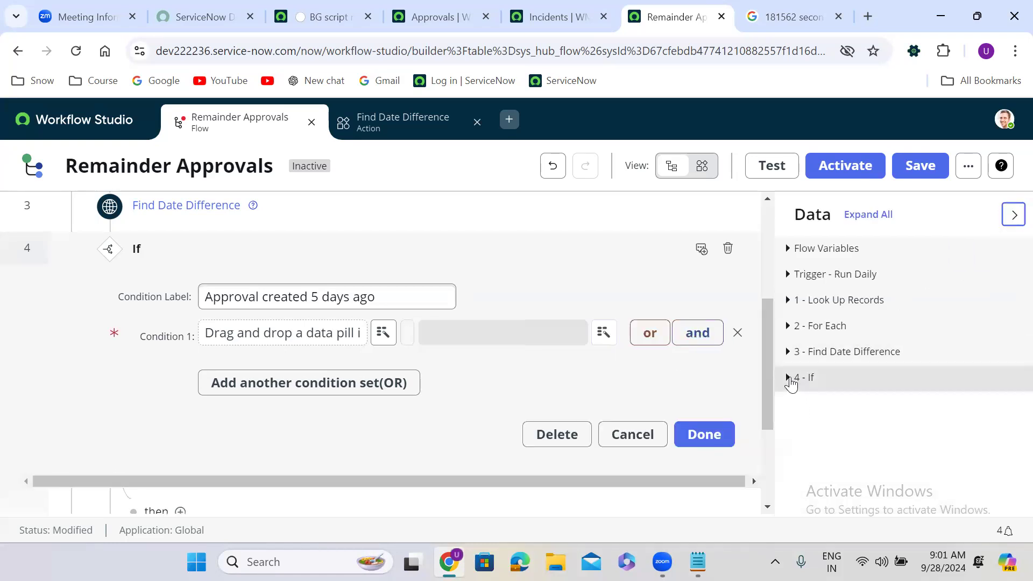
{"action": "left_click", "coordinate": [786, 355]}
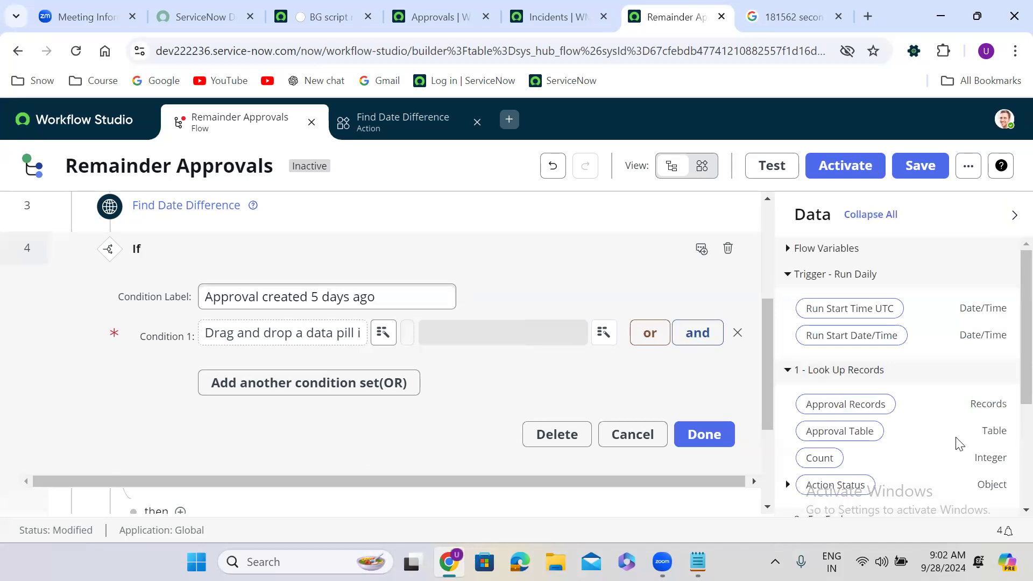
{"action": "scroll", "coordinate": [1010, 344], "scroll_direction": "down", "scroll_amount": 3}
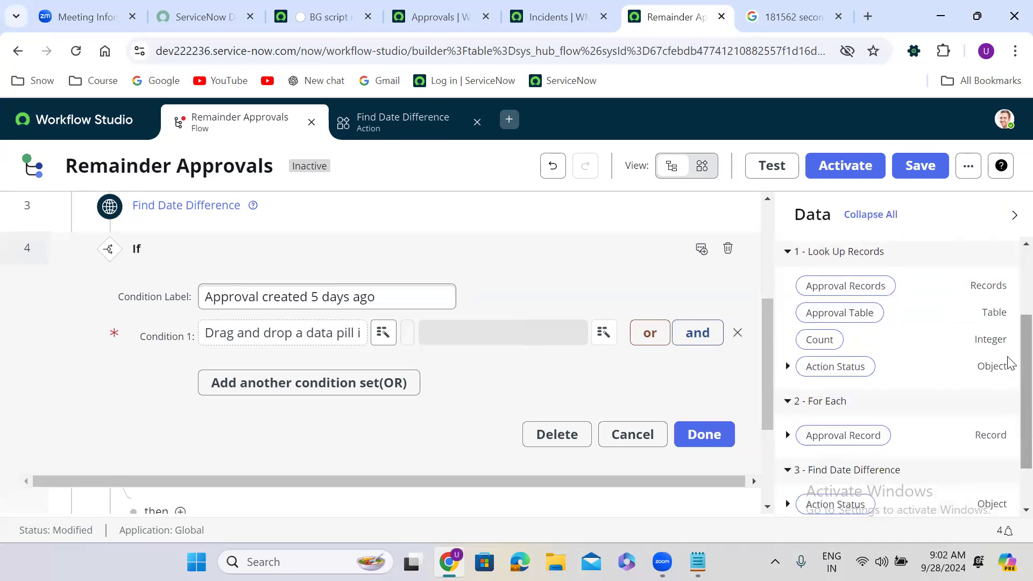
{"action": "scroll", "coordinate": [1010, 429], "scroll_direction": "down", "scroll_amount": 1}
{"action": "left_click_drag", "start_coordinate": [829, 469], "coordinate": [240, 348]}
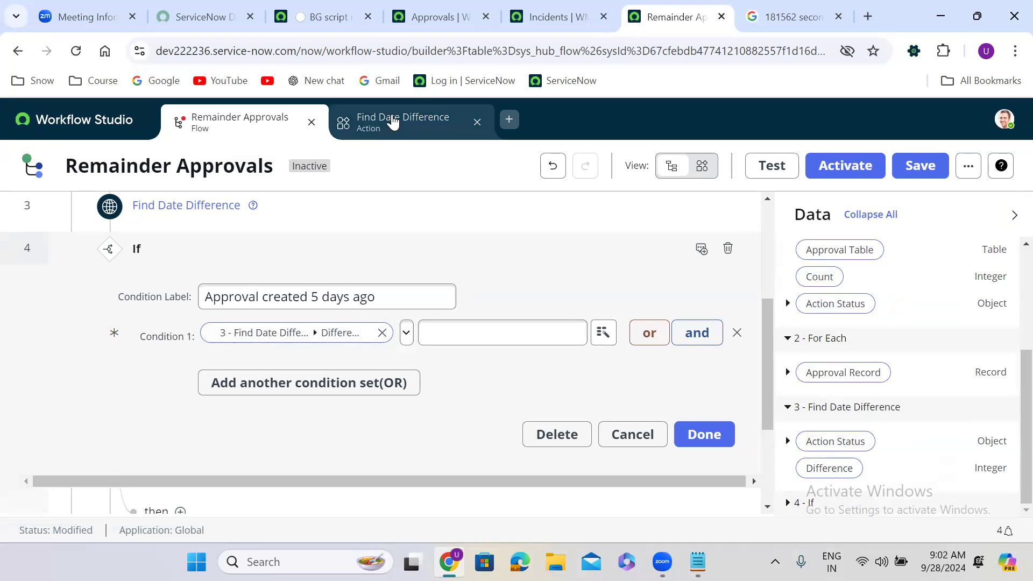
- Switch to the Find Date Difference action and change its Difference output type to String, accepting the clearing of associated values
{"action": "left_click", "coordinate": [392, 123]}
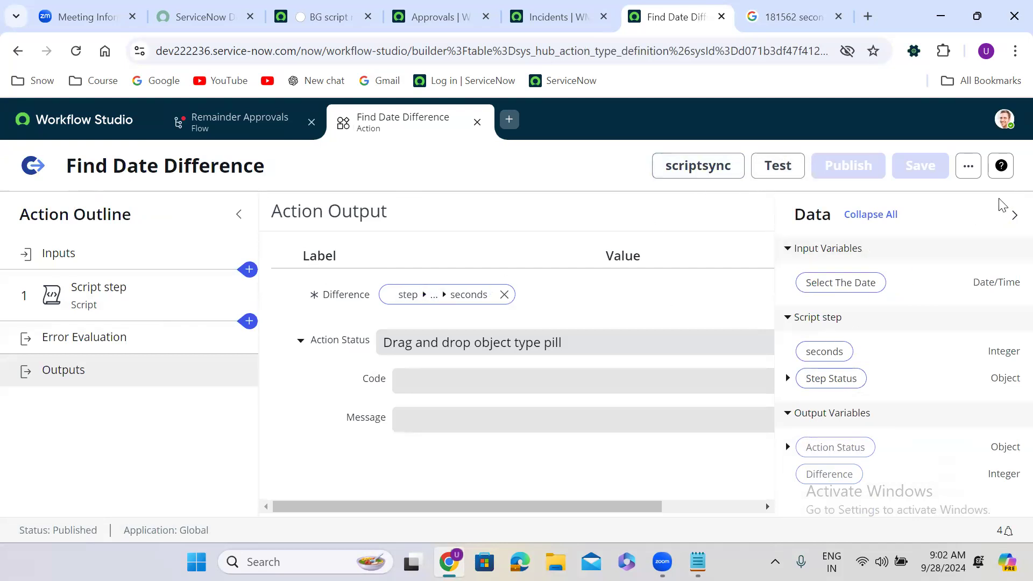
{"action": "left_click", "coordinate": [1013, 216]}
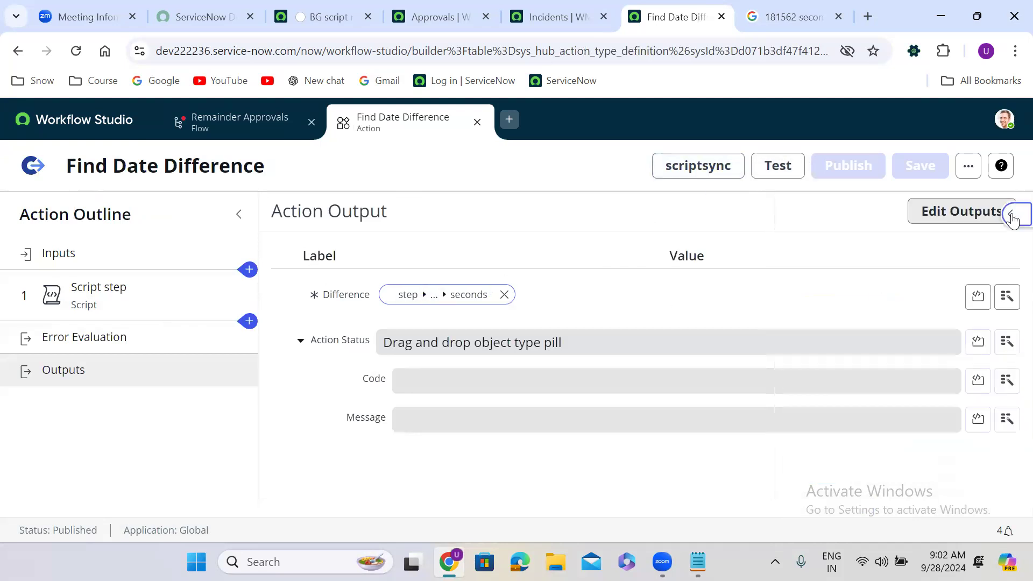
{"action": "left_click", "coordinate": [960, 218]}
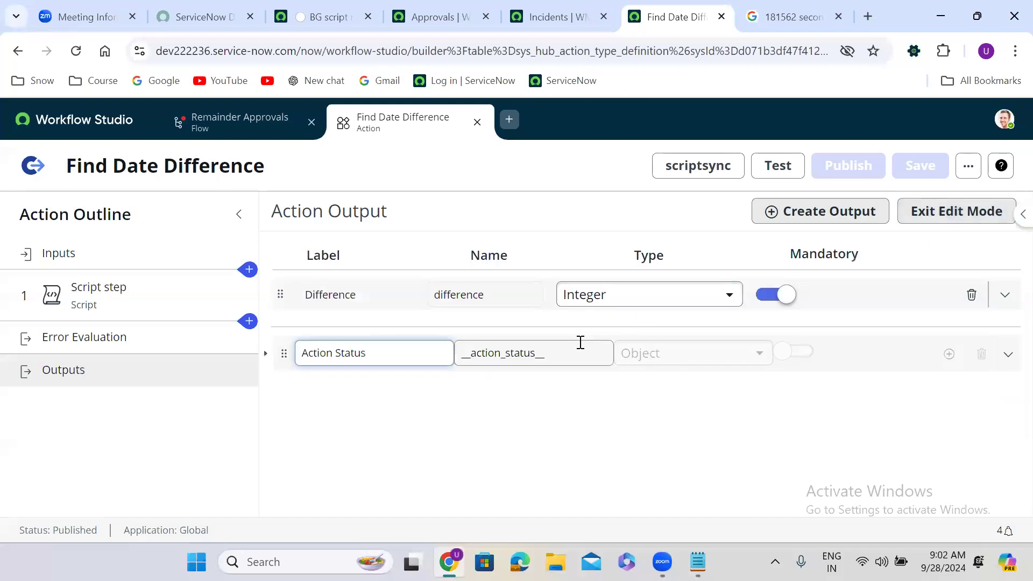
{"action": "left_click", "coordinate": [614, 299]}
{"action": "type", "text": "s"}
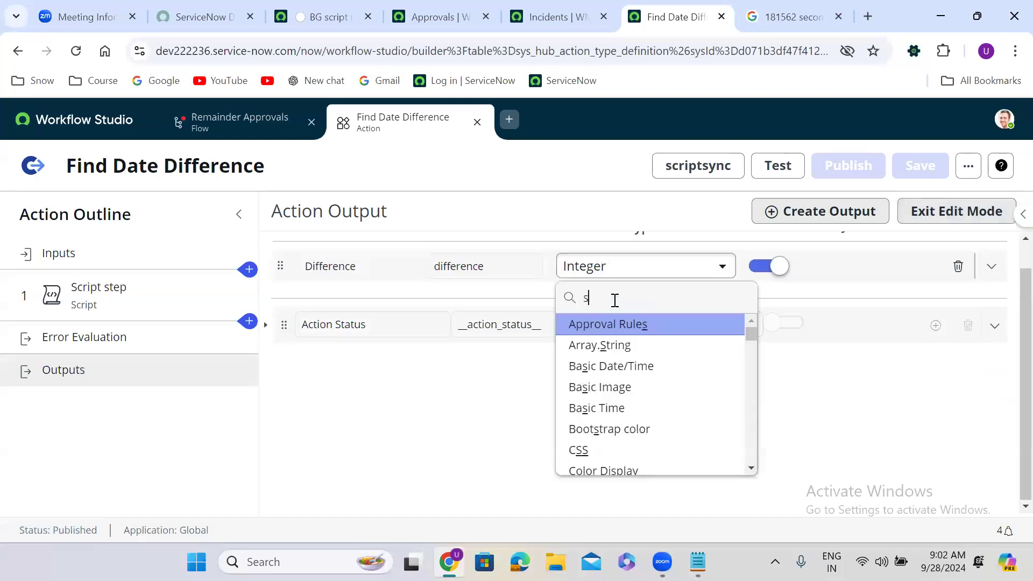
{"action": "type", "text": "tring"}
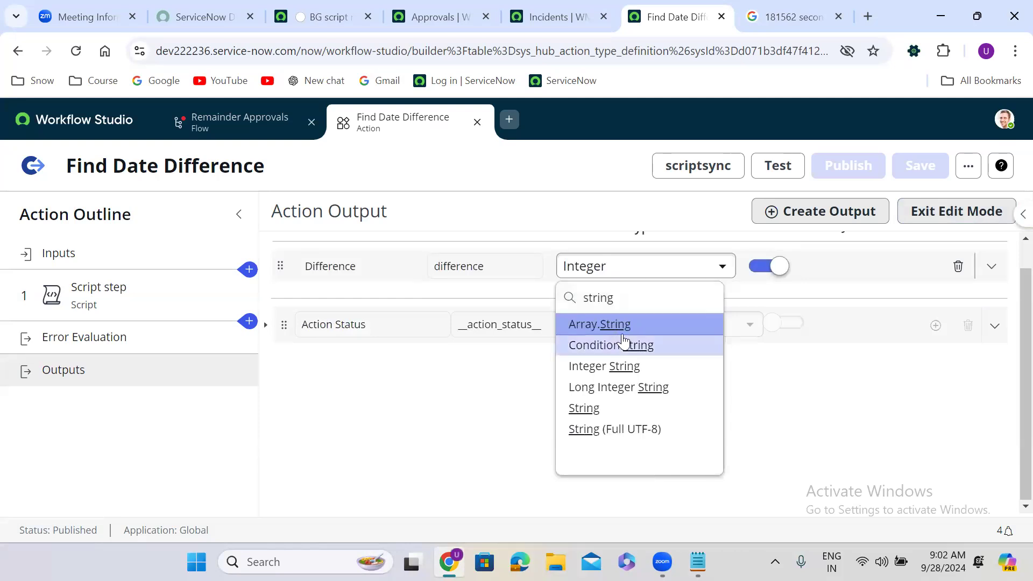
{"action": "left_click", "coordinate": [607, 408]}
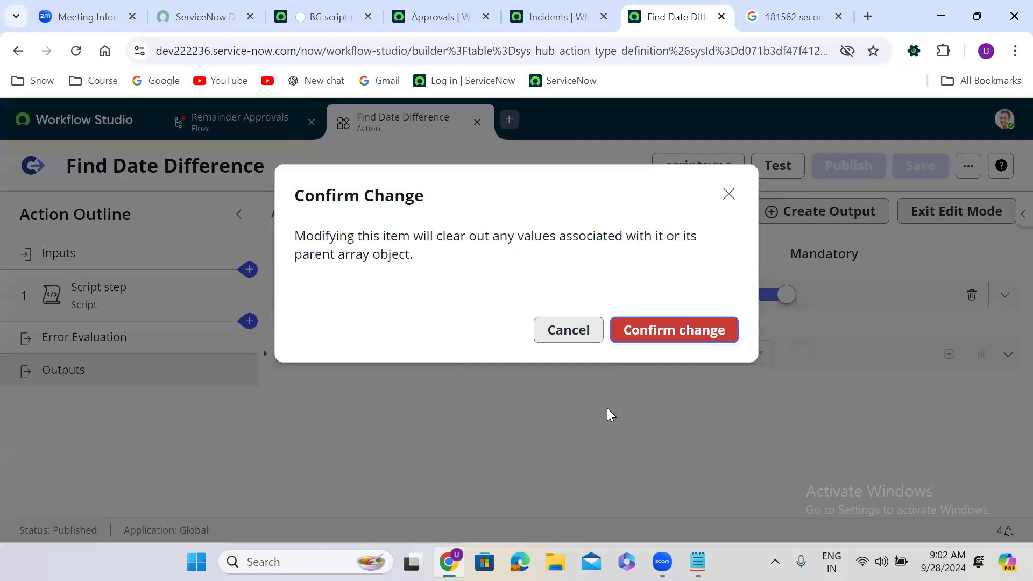
{"action": "left_click", "coordinate": [689, 340]}
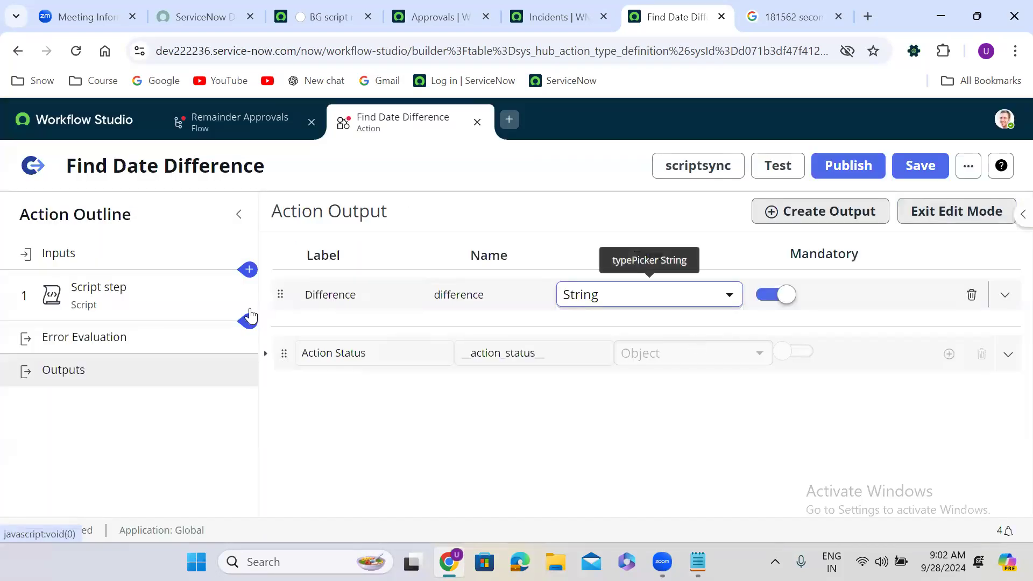
- Change the type of the Script step's seconds output variable to String
{"action": "left_click", "coordinate": [140, 306]}
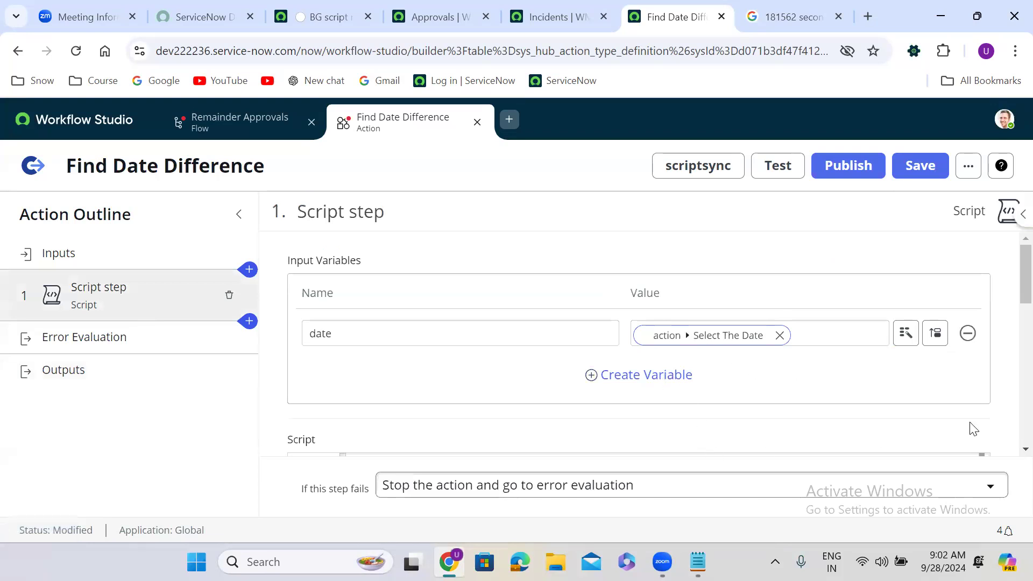
{"action": "scroll", "coordinate": [1010, 370], "scroll_direction": "down", "scroll_amount": 1}
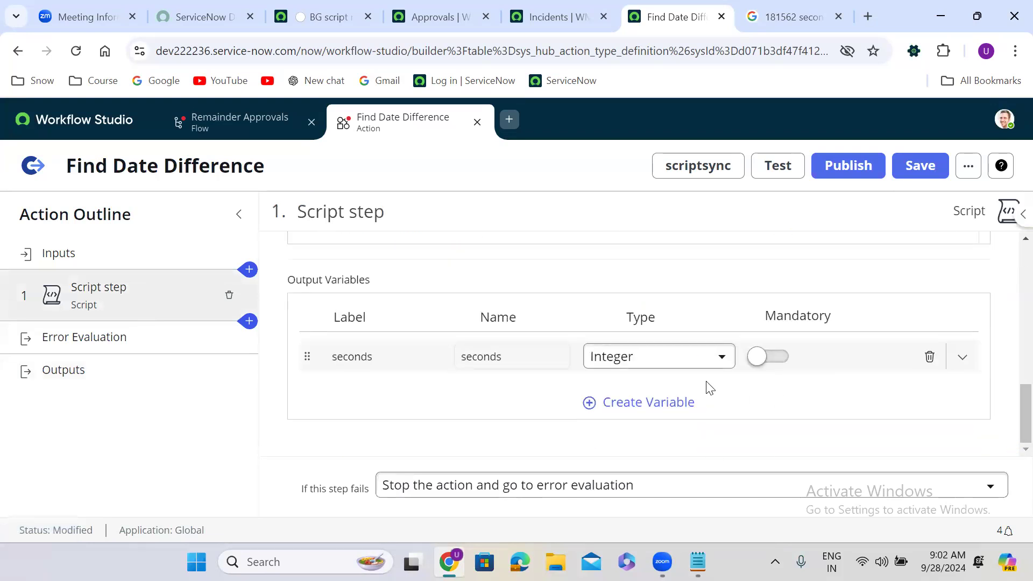
{"action": "left_click", "coordinate": [622, 358]}
{"action": "type", "text": "st"}
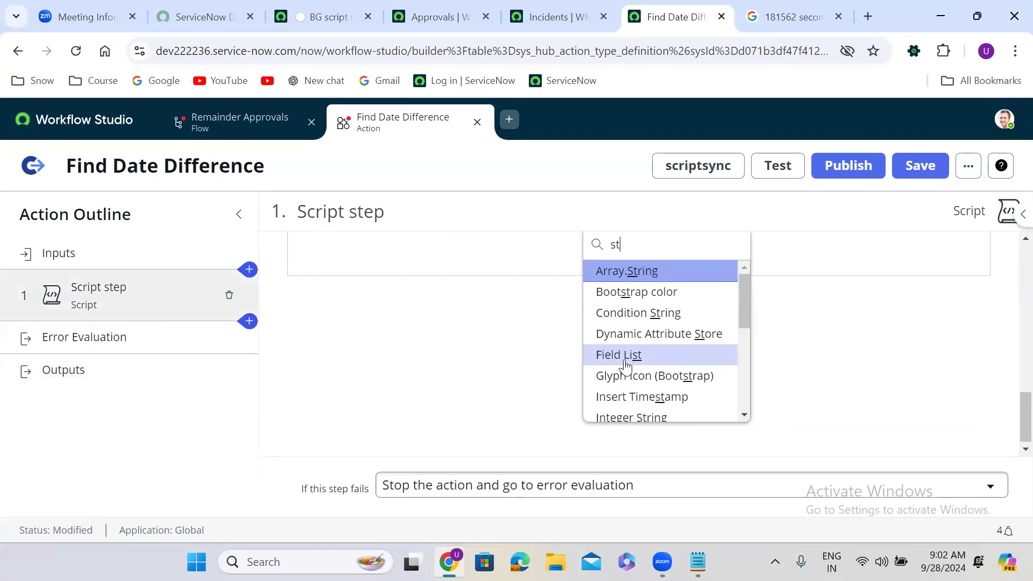
{"action": "type", "text": "ring"}
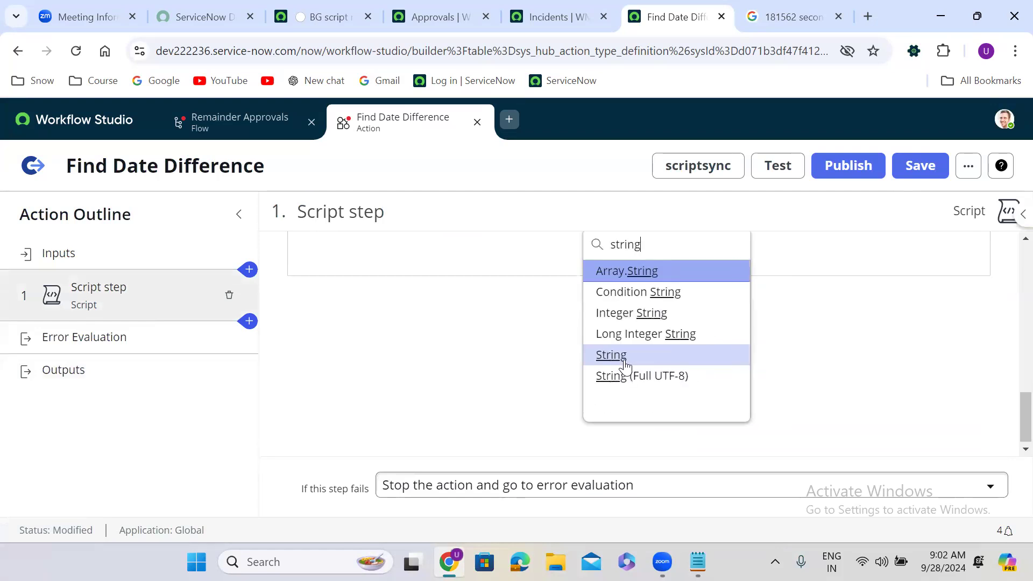
{"action": "left_click", "coordinate": [624, 363]}
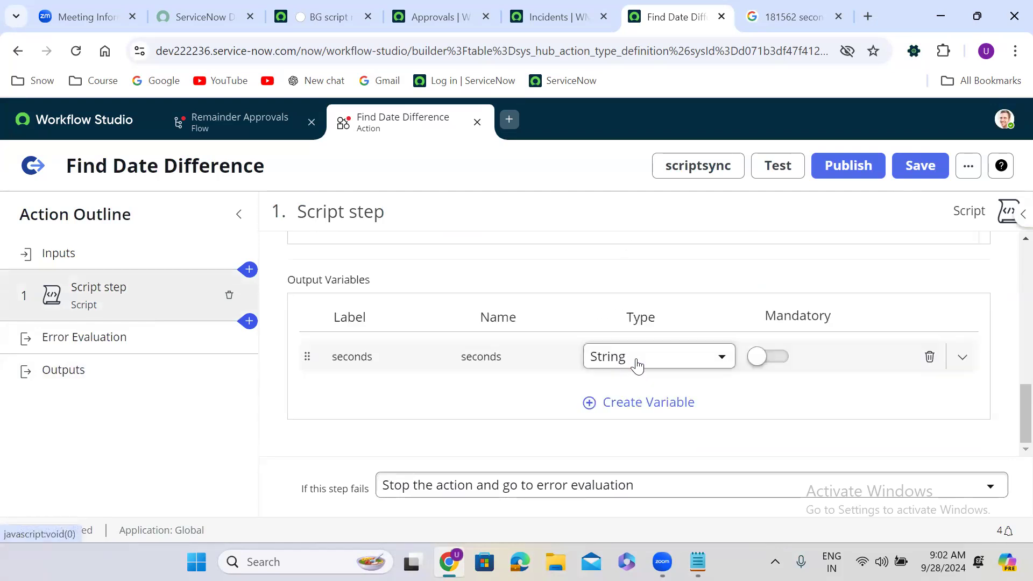
- Save the Find Date Difference action and try to publish it
{"action": "left_click", "coordinate": [922, 167]}
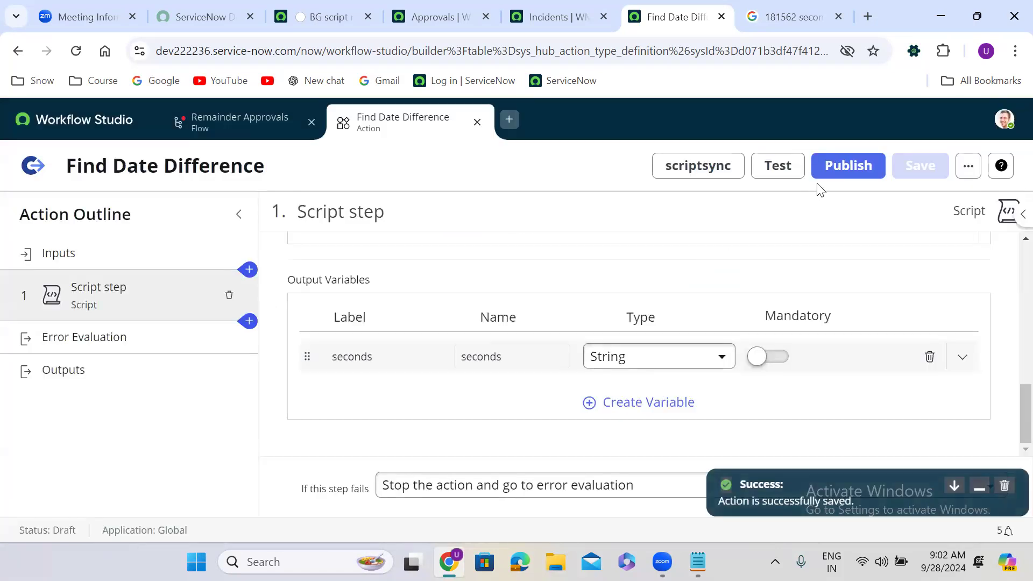
{"action": "left_click", "coordinate": [865, 166]}
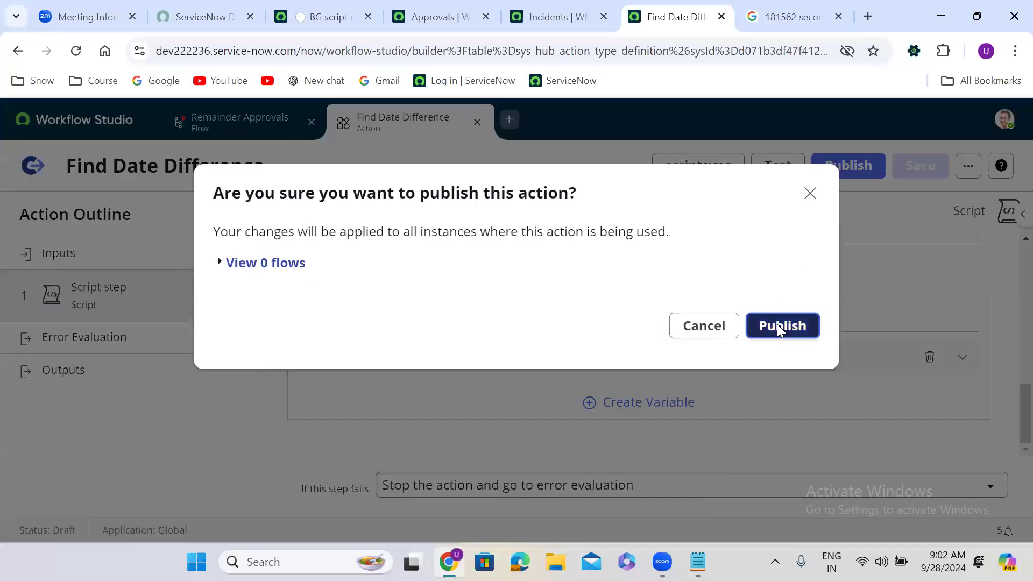
{"action": "left_click", "coordinate": [779, 327]}
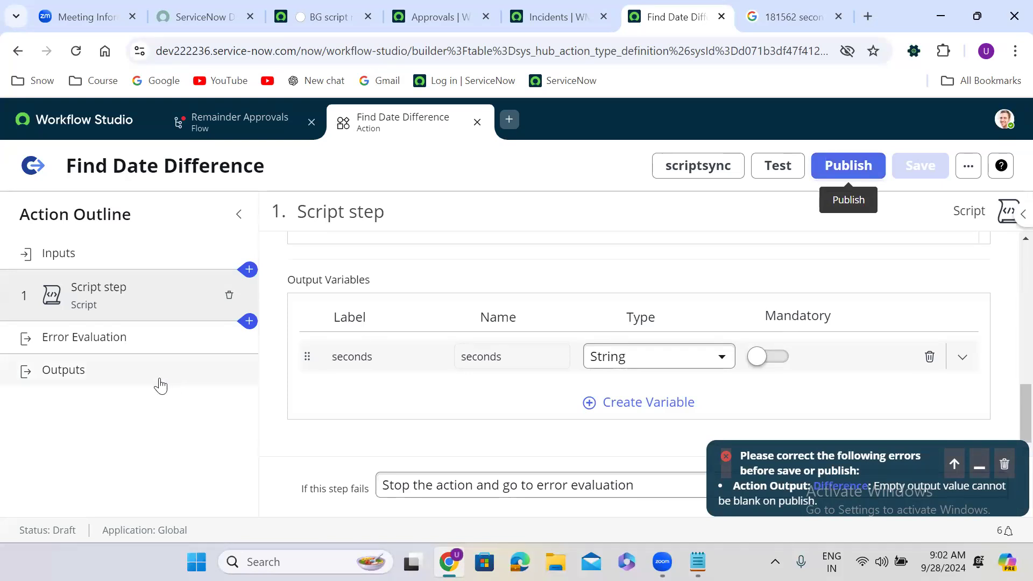
- Map the action's Difference output to the seconds variable of the Script step
{"action": "left_click", "coordinate": [161, 385]}
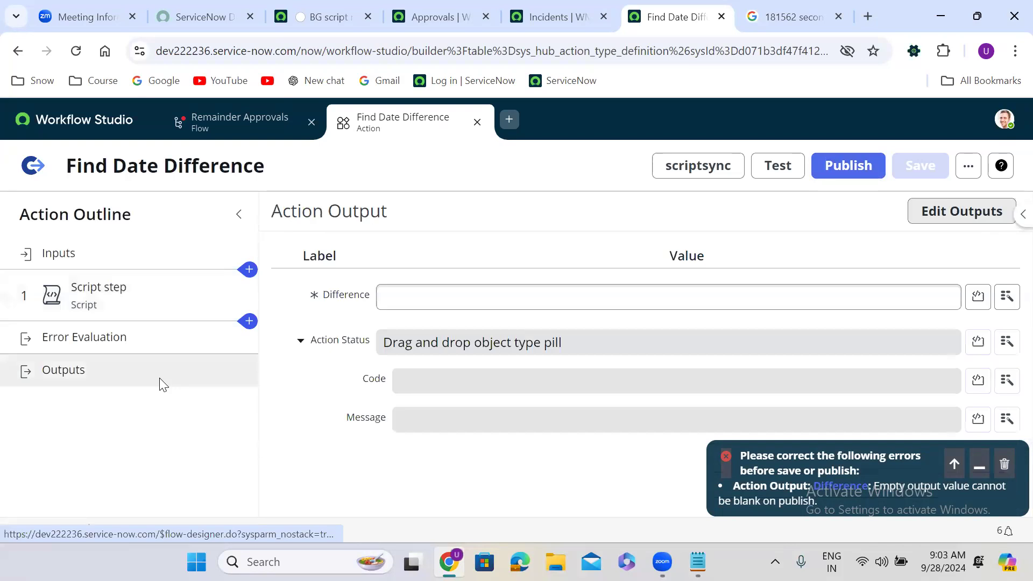
{"action": "left_click", "coordinate": [1007, 297]}
{"action": "left_click", "coordinate": [827, 383]}
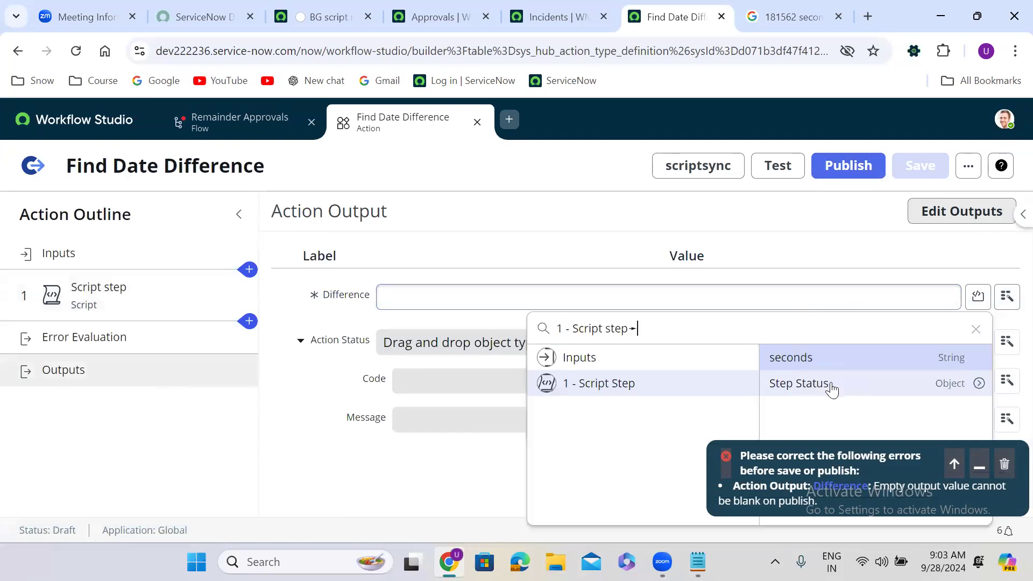
{"action": "left_click", "coordinate": [823, 362]}
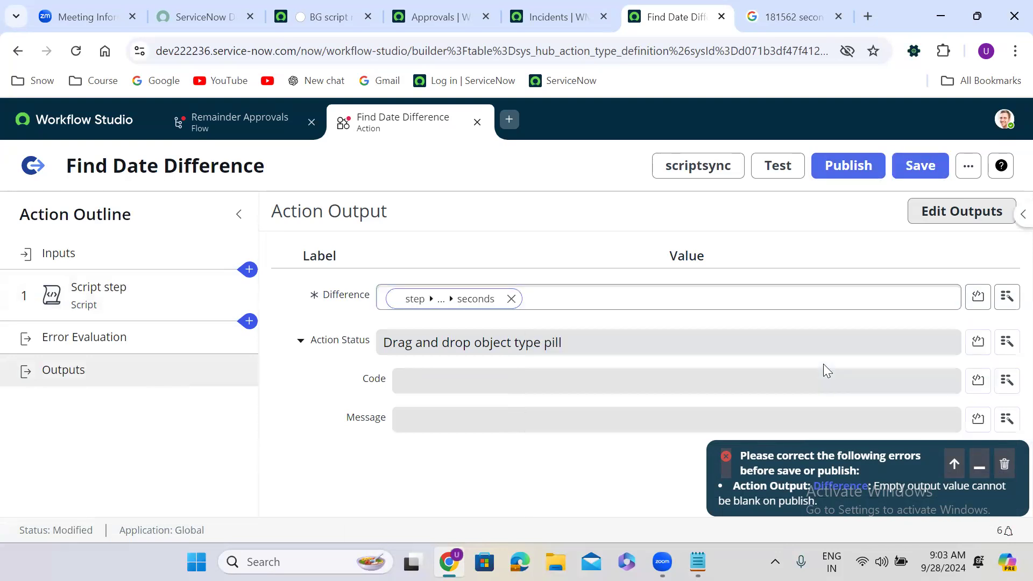
- Save and publish the Find Date Difference action, accepting the publish confirmation and dismissing the old error notification
{"action": "left_click", "coordinate": [952, 211]}
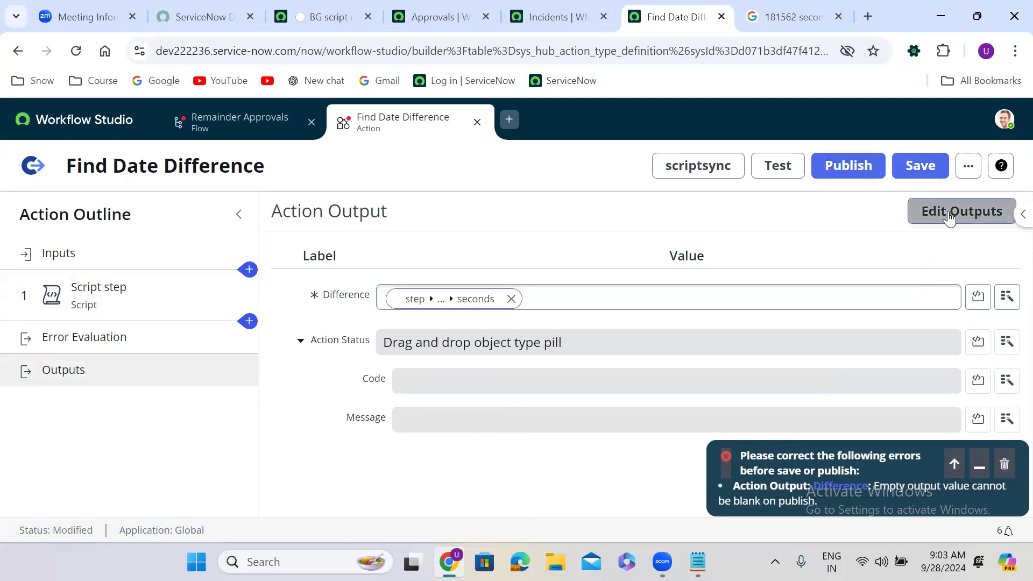
{"action": "left_click", "coordinate": [919, 166]}
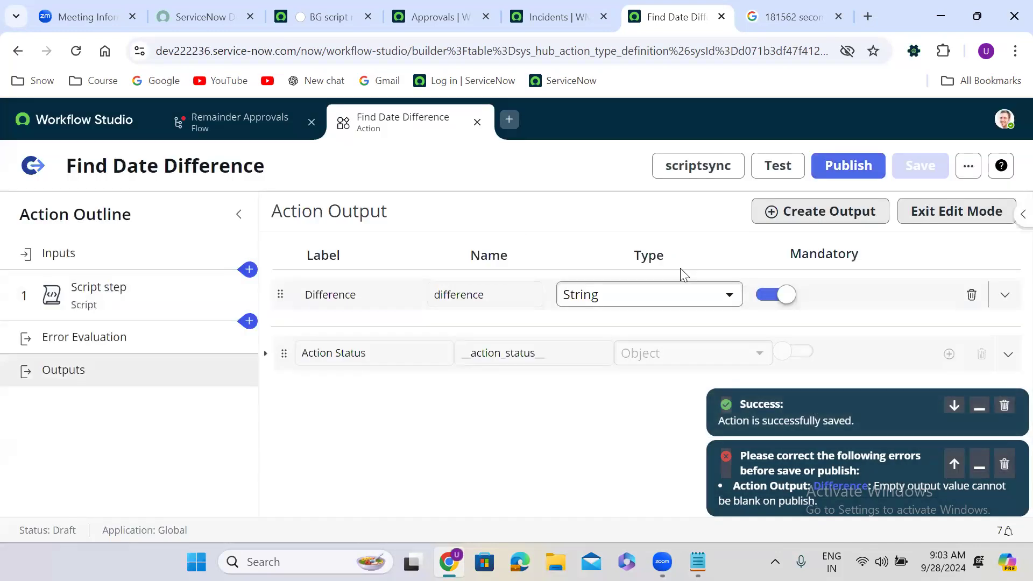
{"action": "left_click", "coordinate": [858, 165]}
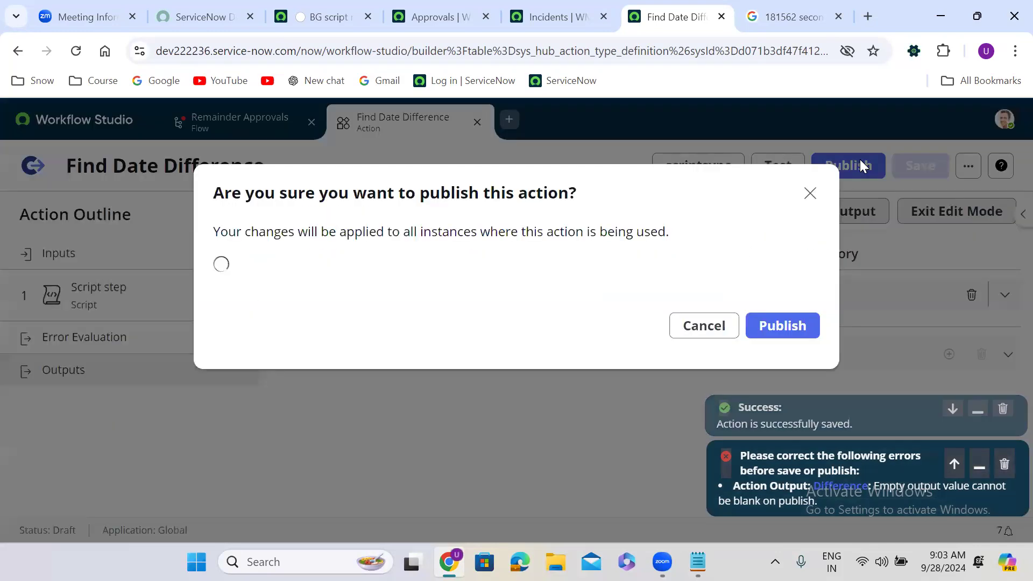
{"action": "left_click", "coordinate": [786, 331]}
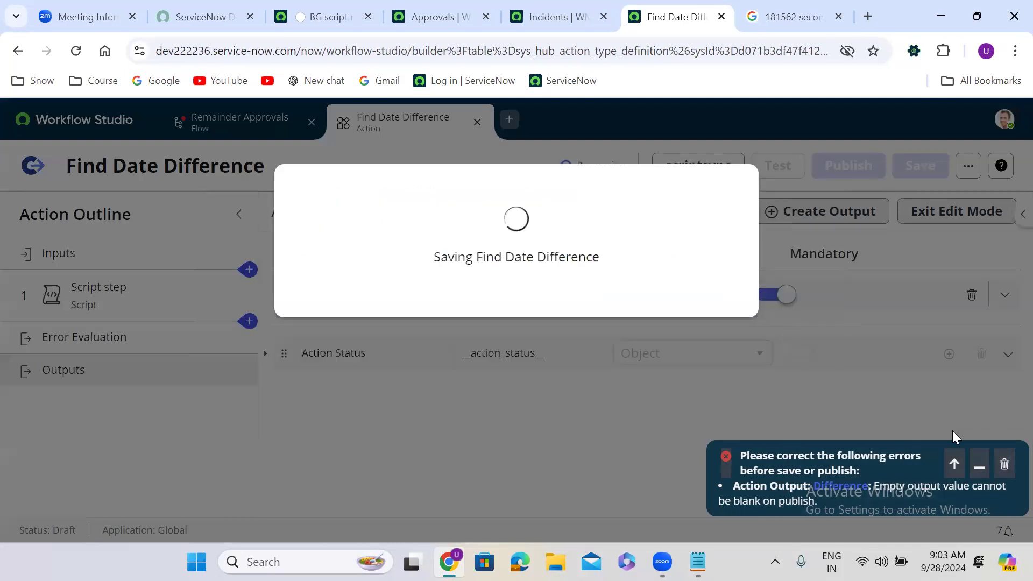
{"action": "left_click", "coordinate": [1004, 466]}
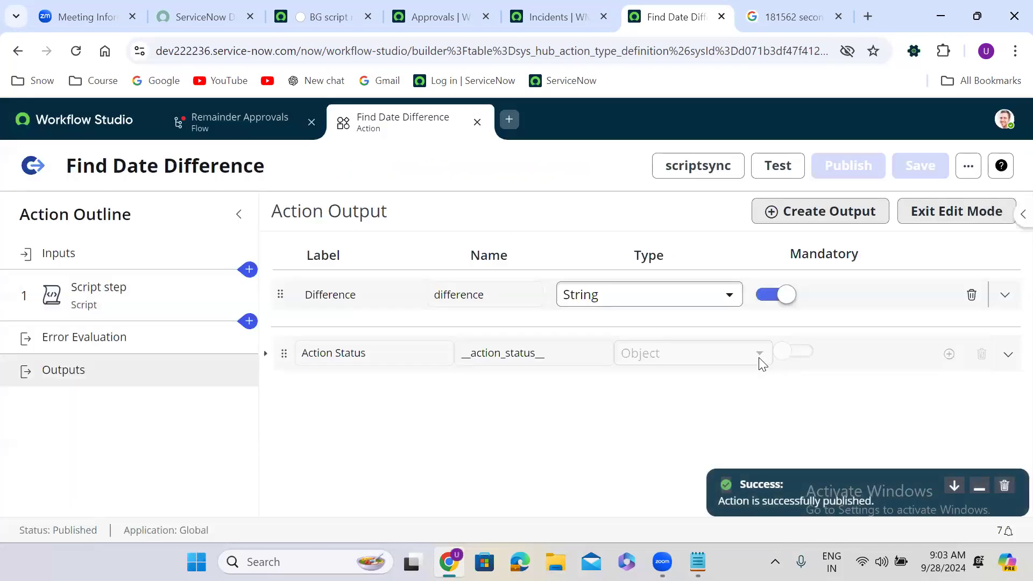
{"action": "left_click", "coordinate": [768, 171]}
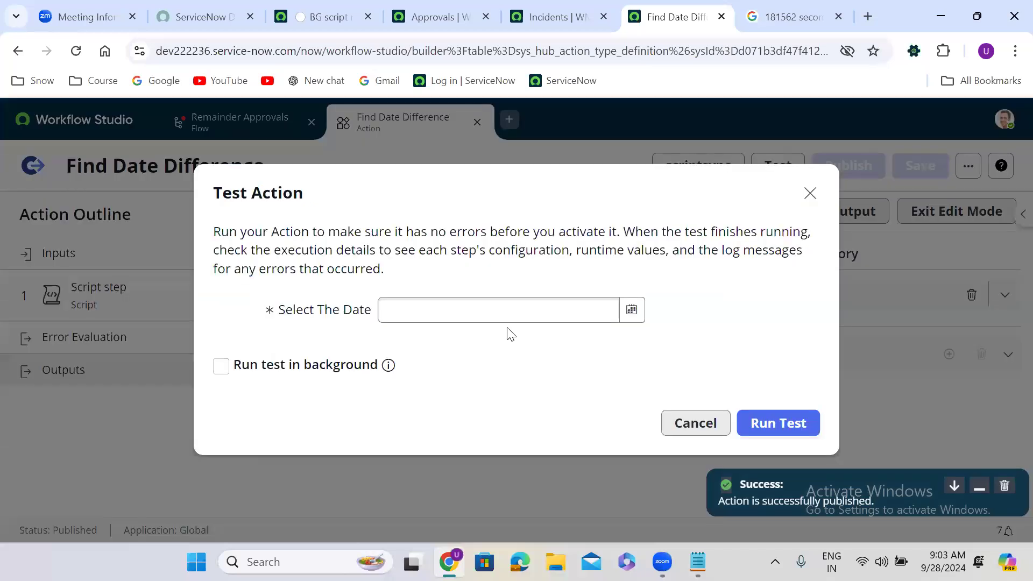
{"action": "left_click", "coordinate": [629, 312]}
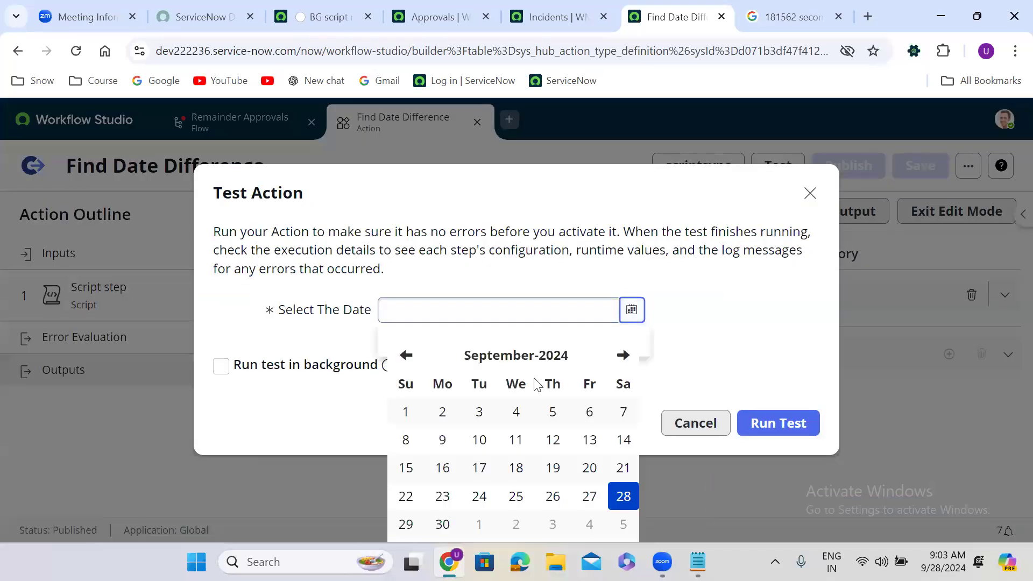
{"action": "left_click", "coordinate": [518, 496]}
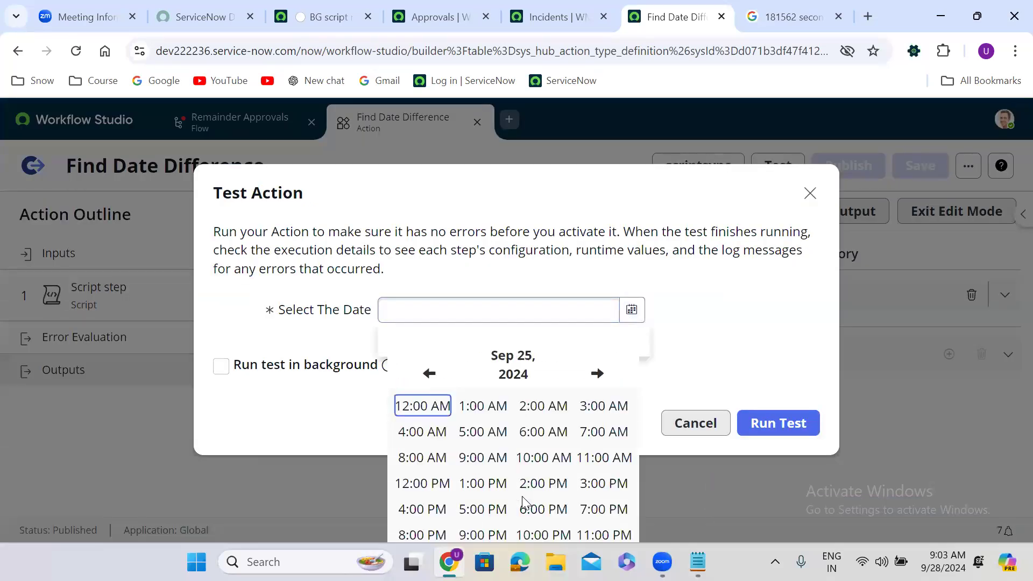
{"action": "left_click", "coordinate": [425, 409]}
{"action": "left_click", "coordinate": [495, 408]}
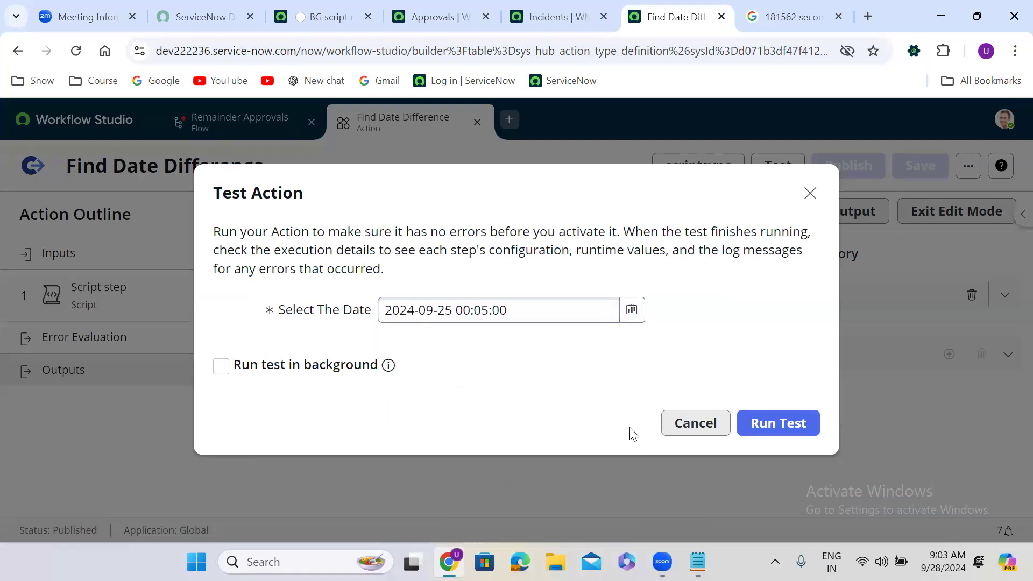
{"action": "left_click", "coordinate": [750, 432]}
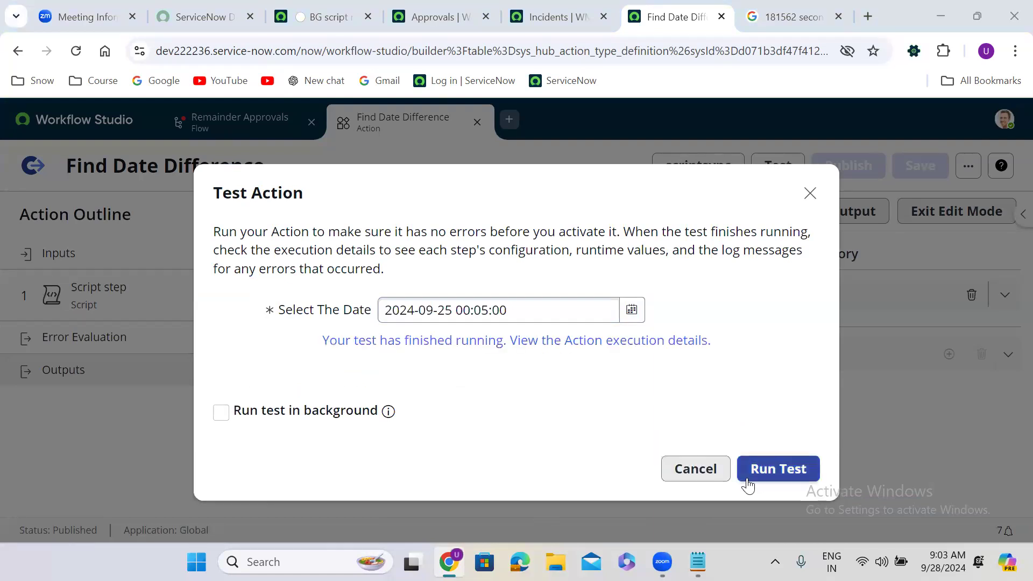
{"action": "left_click", "coordinate": [787, 465]}
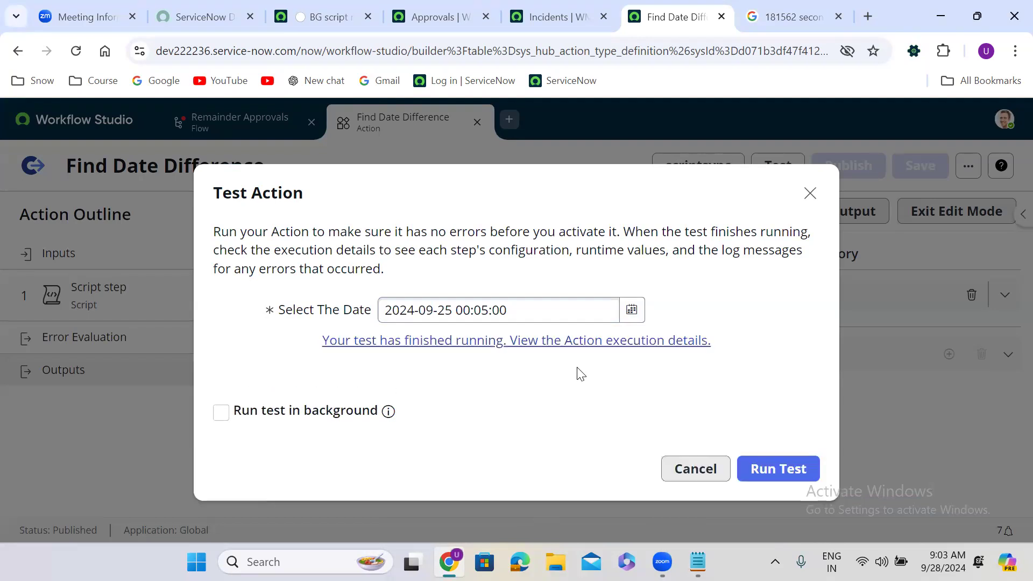
- Examine the Difference value in the test's execution details, then close the details and the test dialog
{"action": "left_click", "coordinate": [501, 341]}
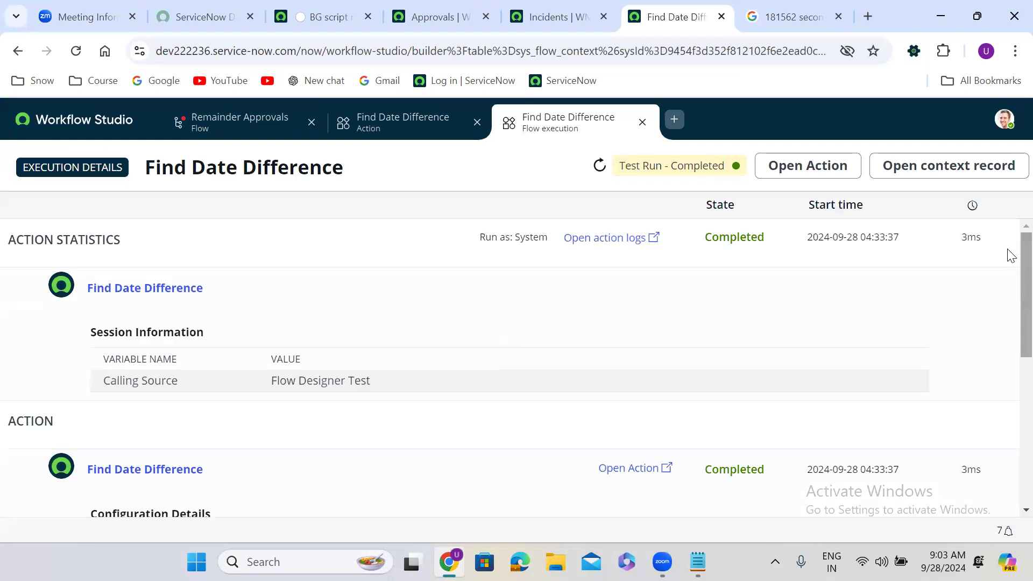
{"action": "left_click_drag", "start_coordinate": [1009, 243], "coordinate": [1010, 382]}
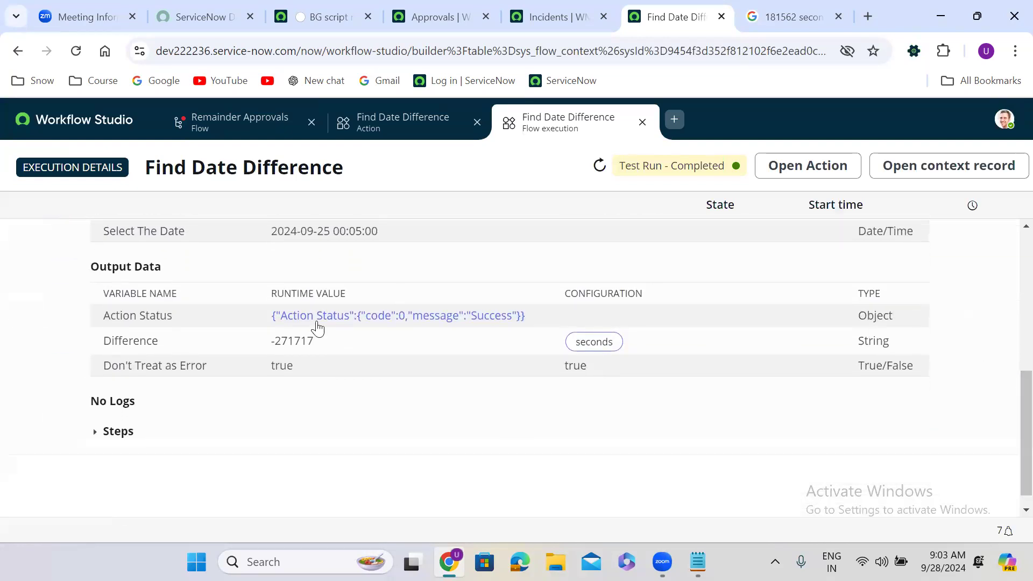
{"action": "left_click", "coordinate": [642, 122]}
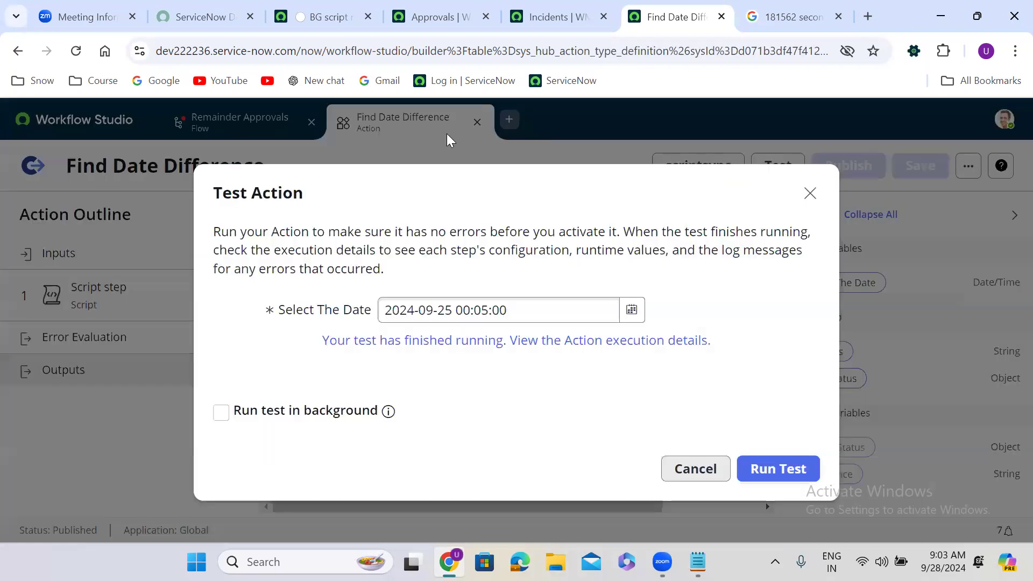
{"action": "left_click", "coordinate": [809, 193]}
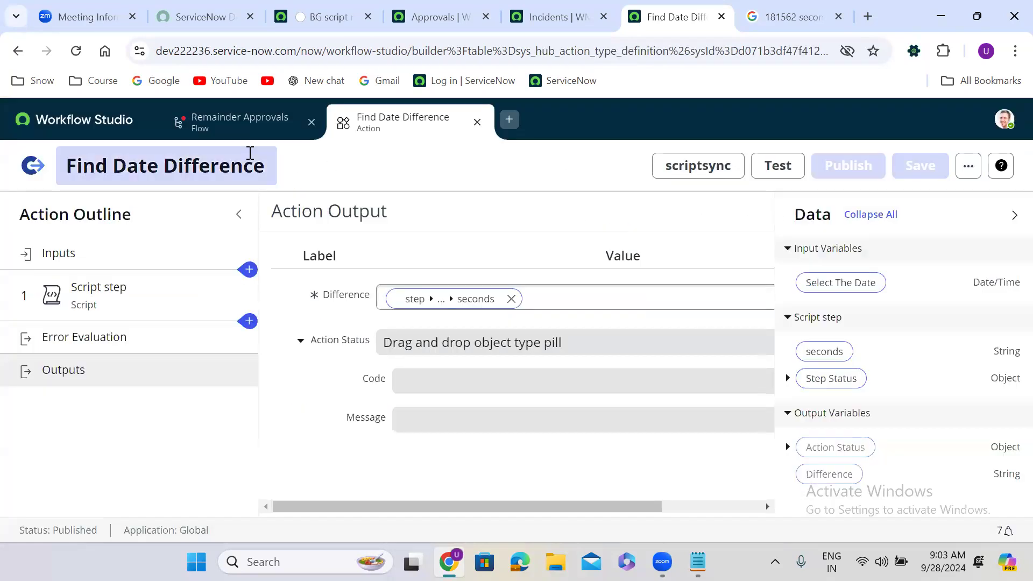
- Return to the Remainder Approvals flow and delete the If step under Find Date Difference
{"action": "left_click", "coordinate": [230, 131]}
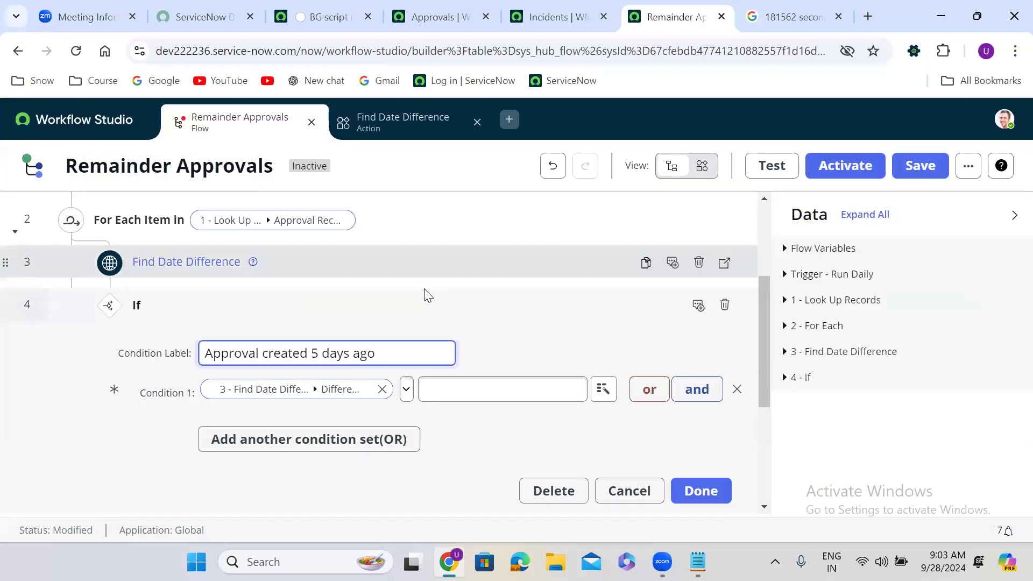
{"action": "left_click", "coordinate": [724, 304]}
{"action": "left_click", "coordinate": [695, 327]}
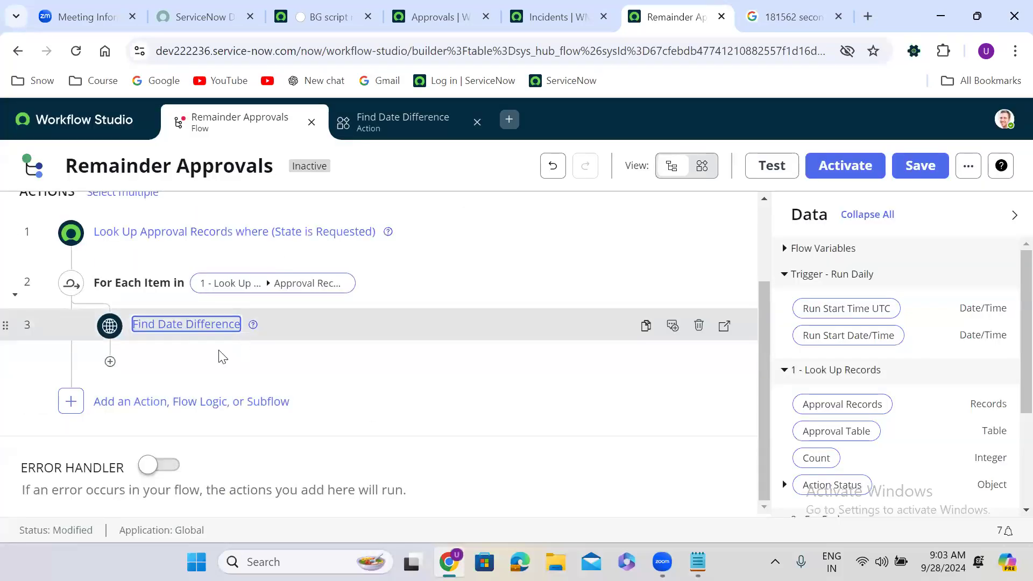
- Add an If flow logic after Find Date Difference inside the For Each loop, labelled "If days difference is 5"
{"action": "left_click", "coordinate": [110, 362]}
{"action": "left_click", "coordinate": [288, 377]}
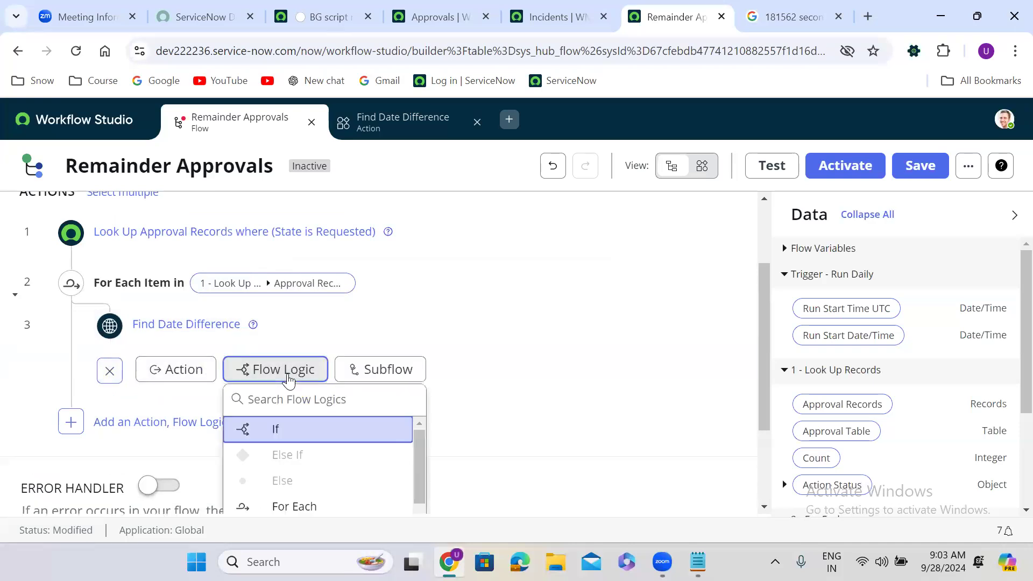
{"action": "left_click", "coordinate": [297, 431]}
{"action": "left_click", "coordinate": [300, 406]}
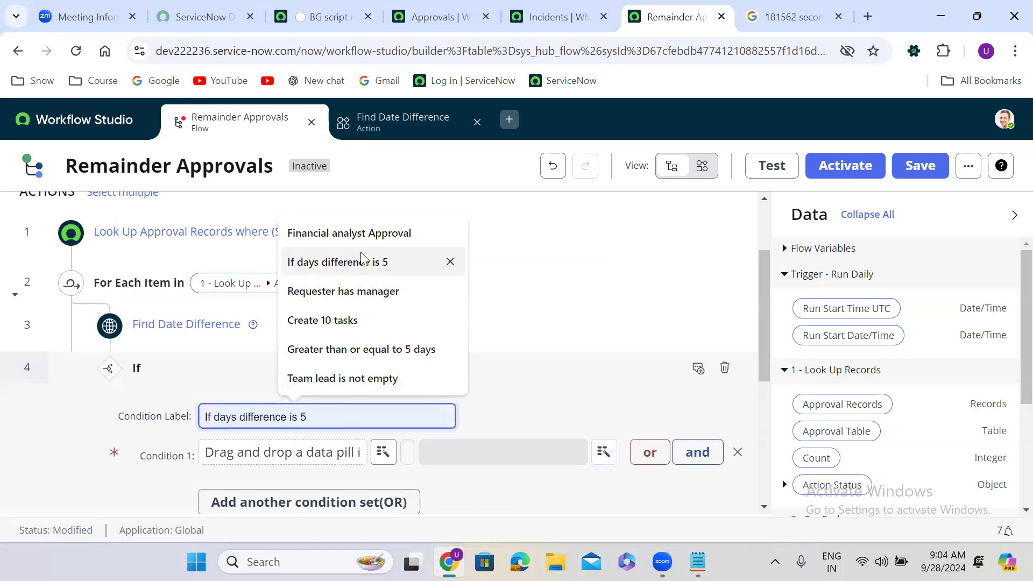
{"action": "left_click", "coordinate": [377, 264]}
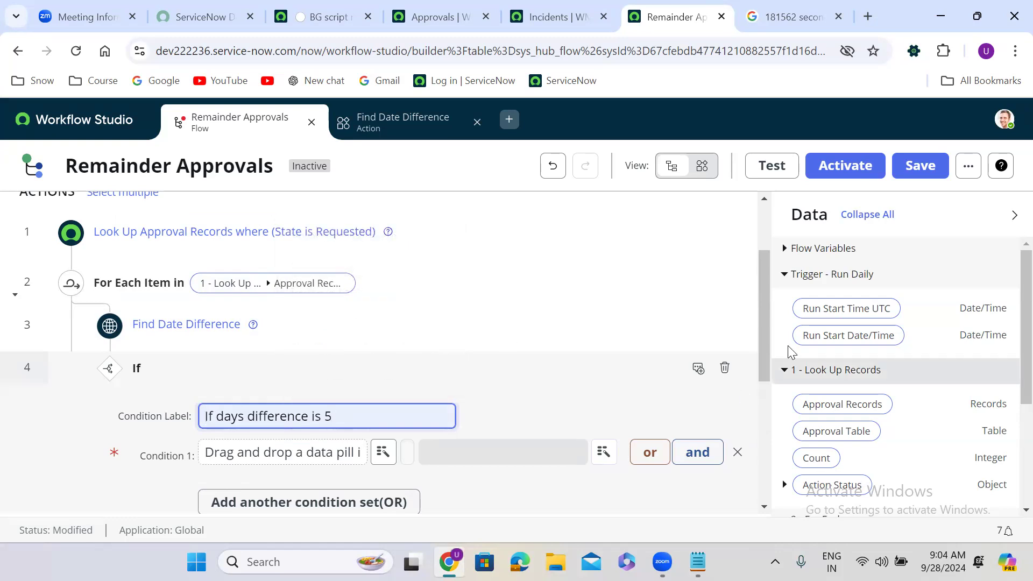
{"action": "left_click_drag", "start_coordinate": [758, 325], "coordinate": [764, 390]}
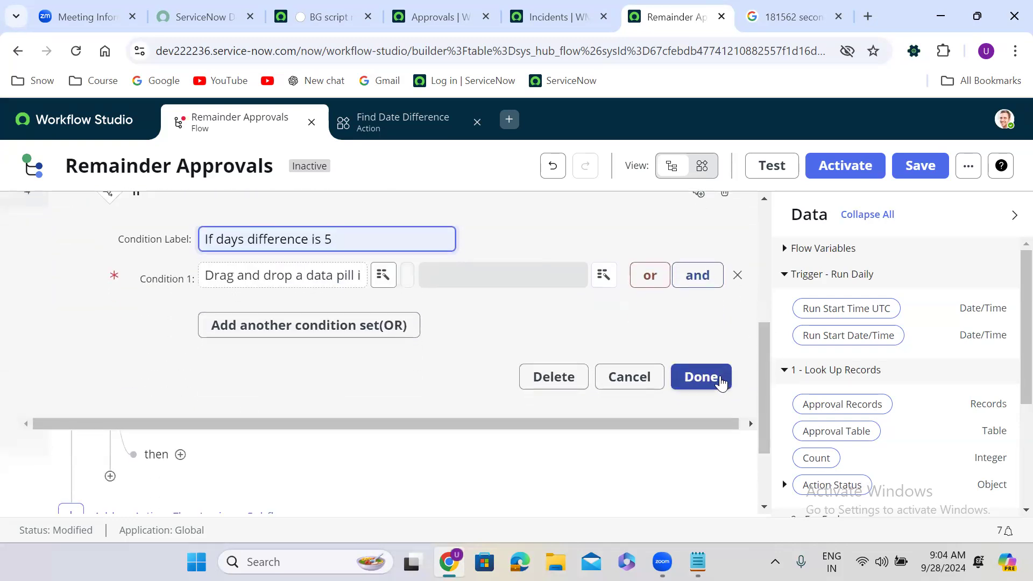
{"action": "left_click", "coordinate": [721, 379]}
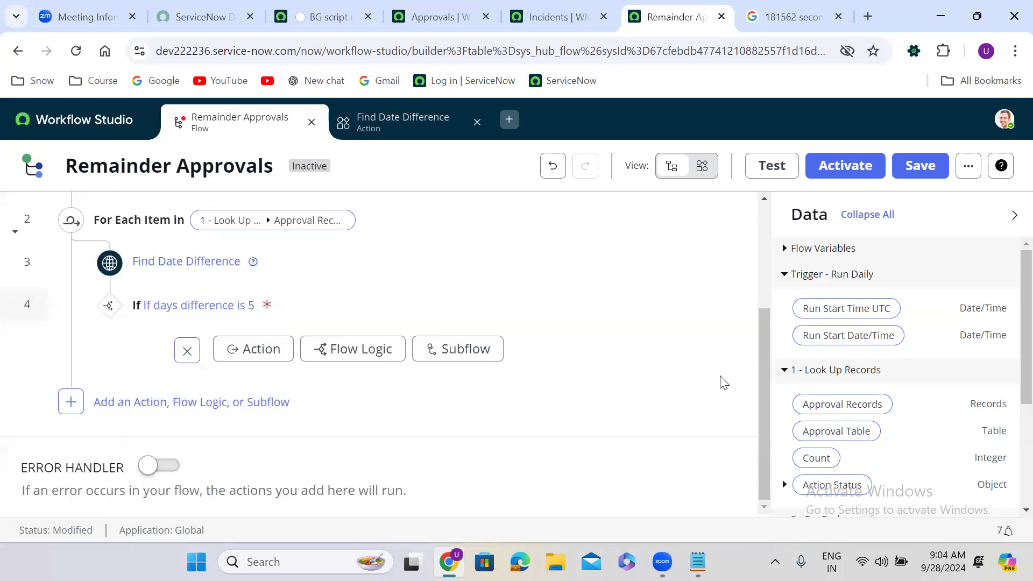
{"action": "left_click", "coordinate": [342, 351]}
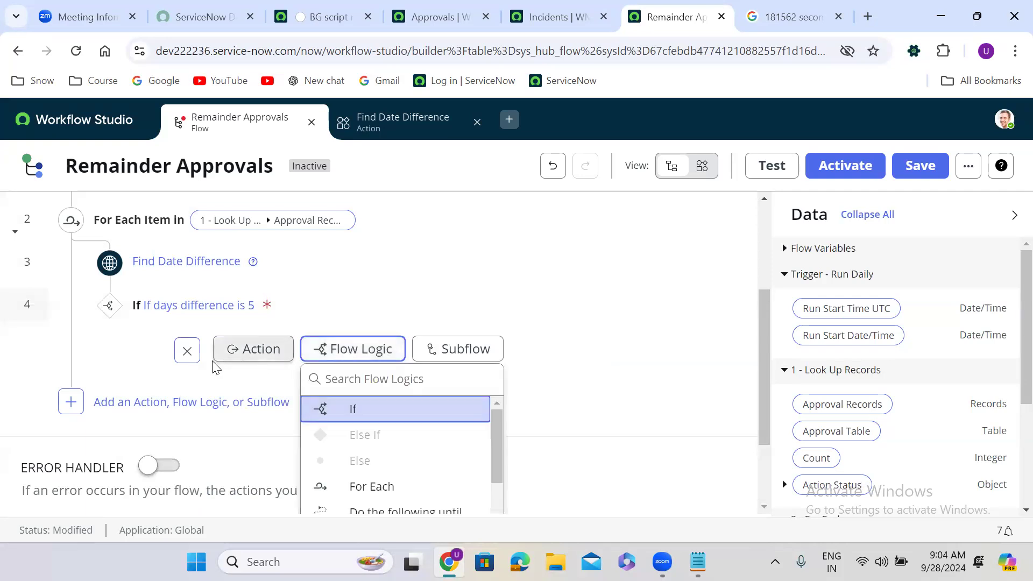
{"action": "left_click", "coordinate": [239, 383]}
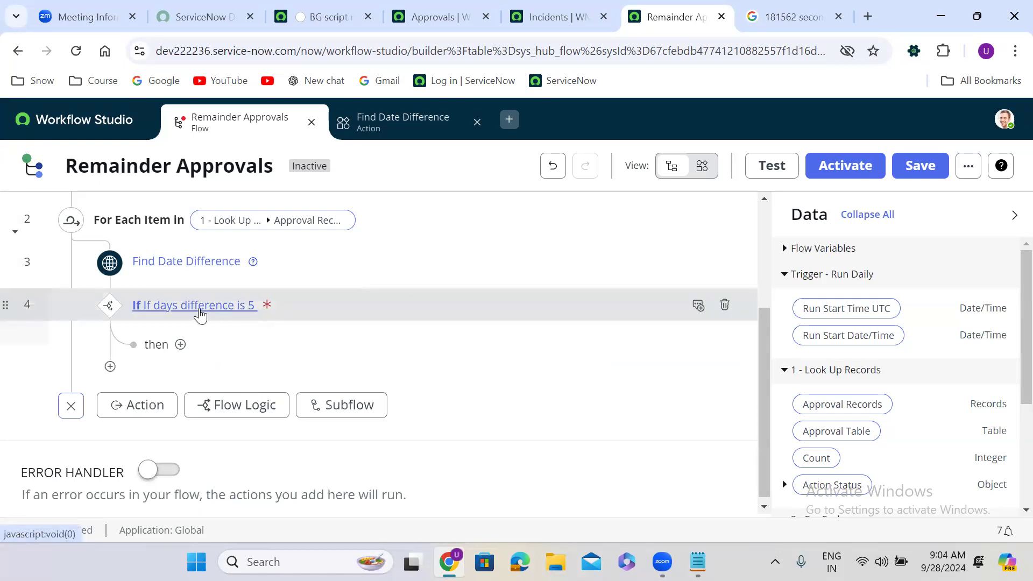
- In the If step's Condition 1, use Find Date Difference's Difference output as the compared value with the less than operator
{"action": "left_click", "coordinate": [296, 308]}
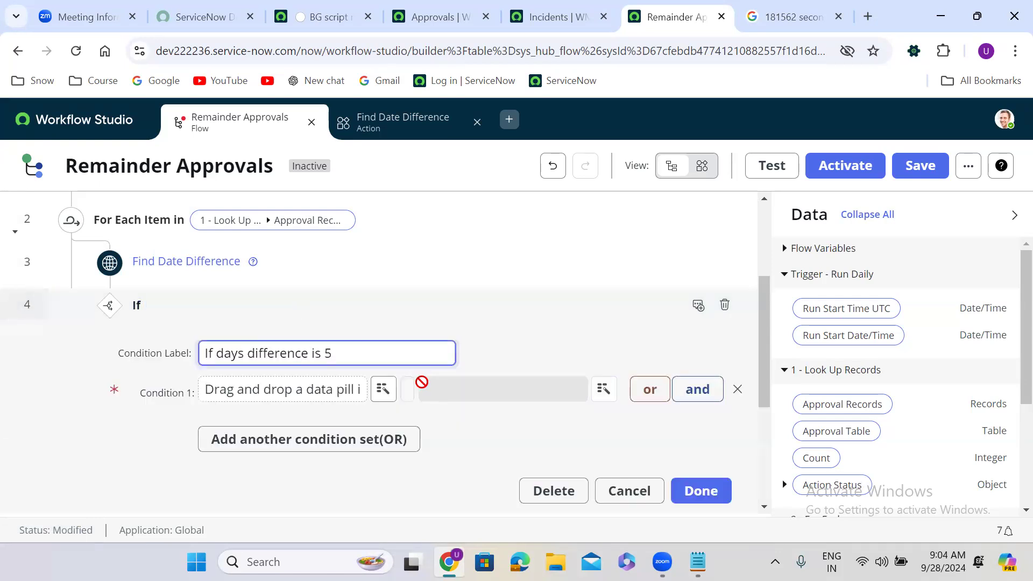
{"action": "scroll", "coordinate": [1006, 409], "scroll_direction": "down", "scroll_amount": 4}
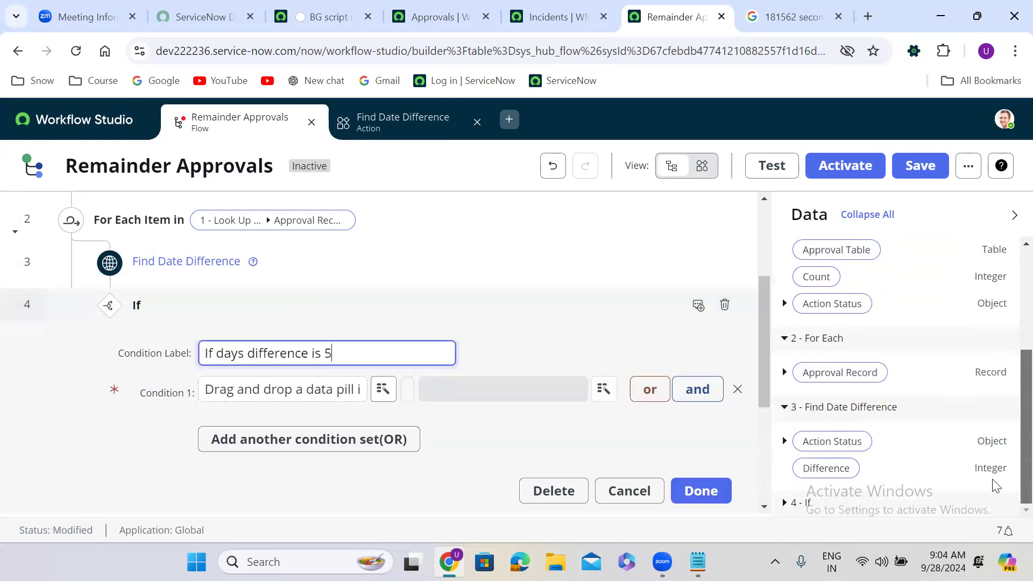
{"action": "left_click_drag", "start_coordinate": [827, 469], "coordinate": [277, 390]}
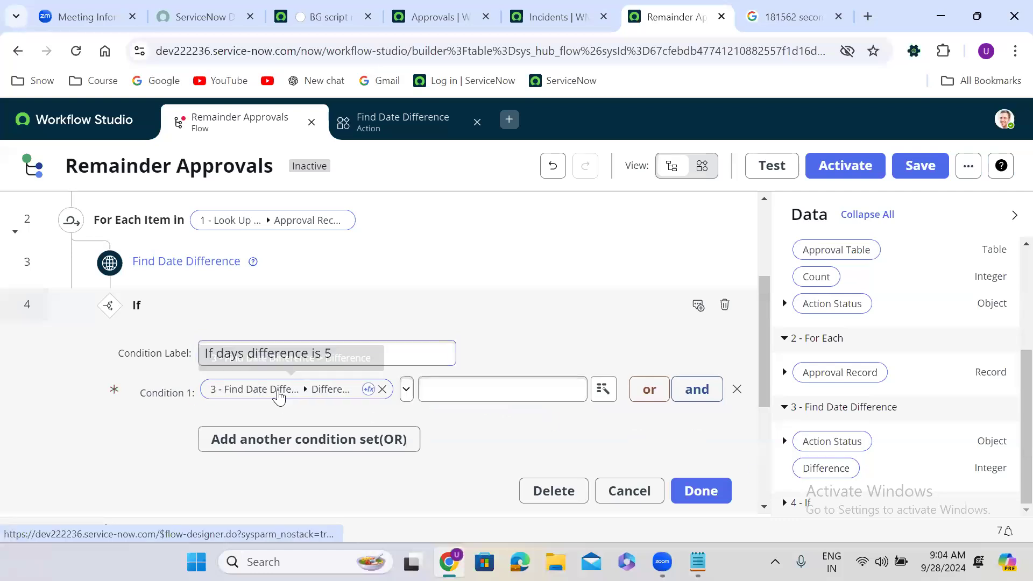
{"action": "left_click", "coordinate": [407, 391]}
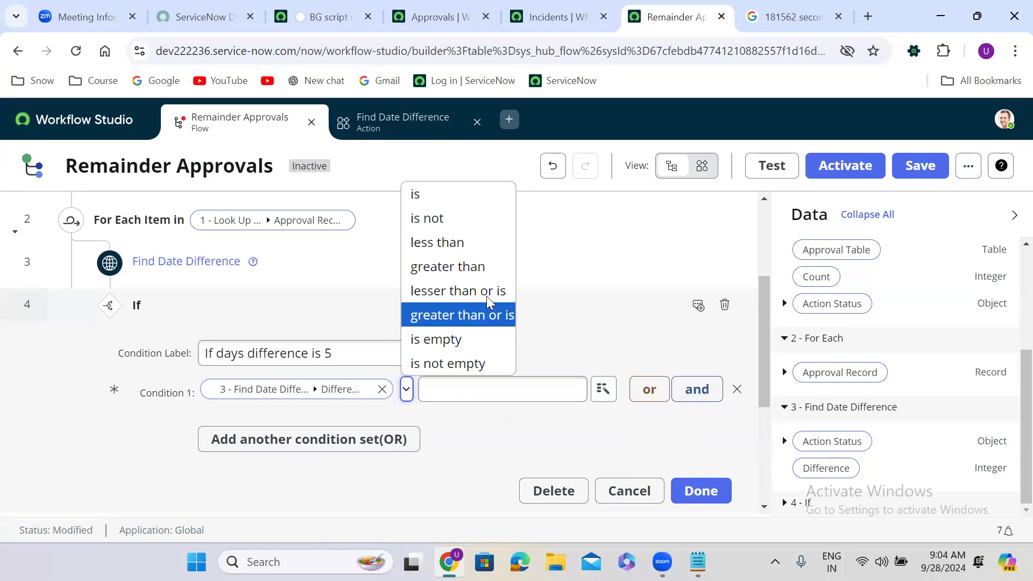
{"action": "left_click", "coordinate": [452, 244]}
{"action": "left_click", "coordinate": [443, 390]}
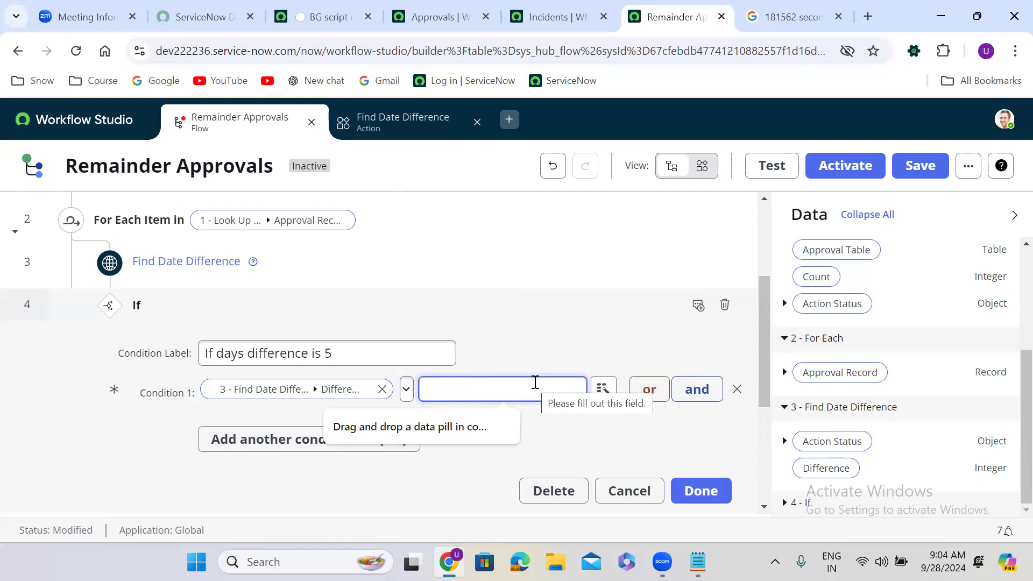
- Switch to the Find Date Difference action and open its Script step's code, hiding the data pill list for more room
{"action": "left_click", "coordinate": [394, 133]}
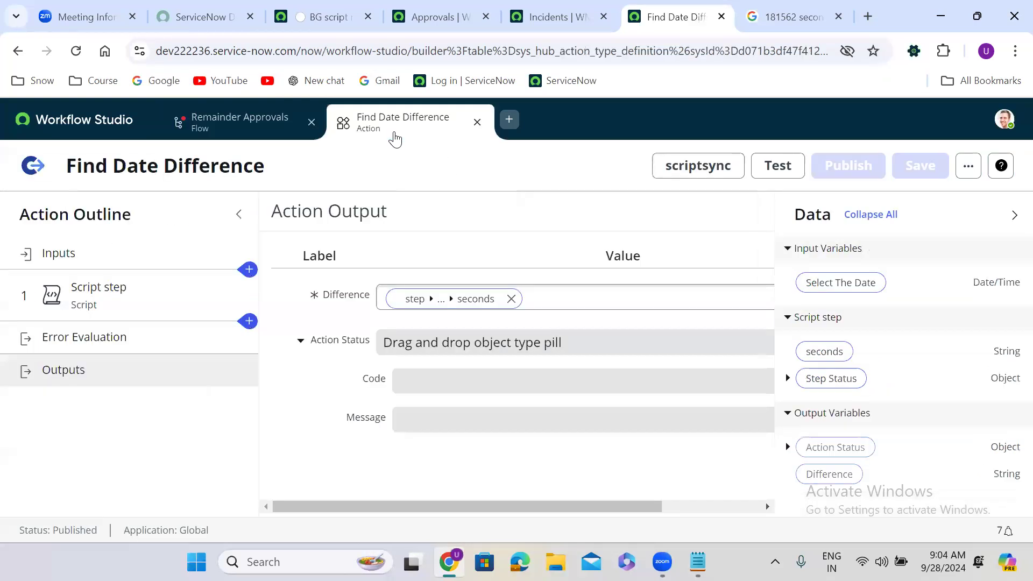
{"action": "left_click", "coordinate": [117, 301]}
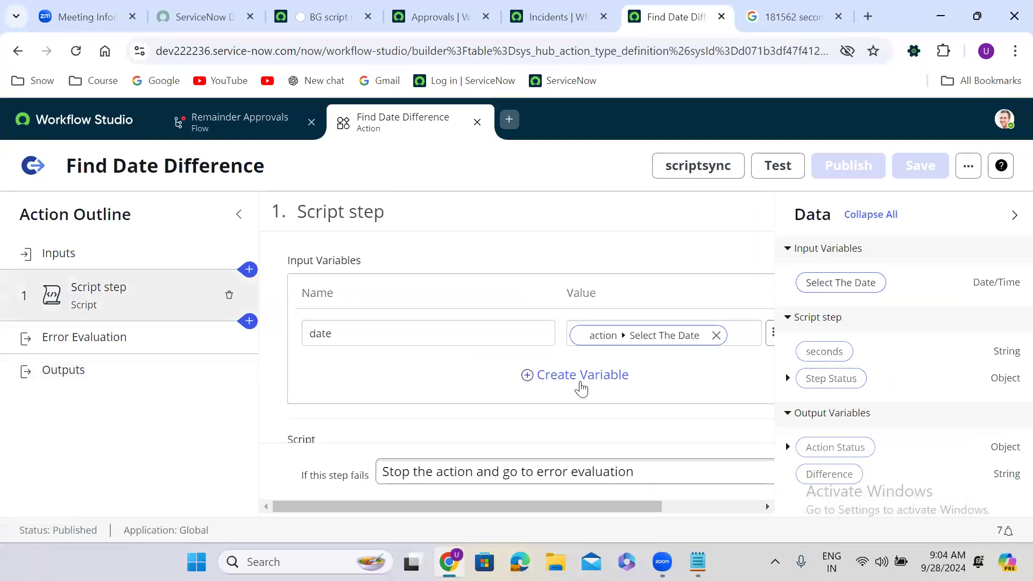
{"action": "left_click", "coordinate": [1015, 215]}
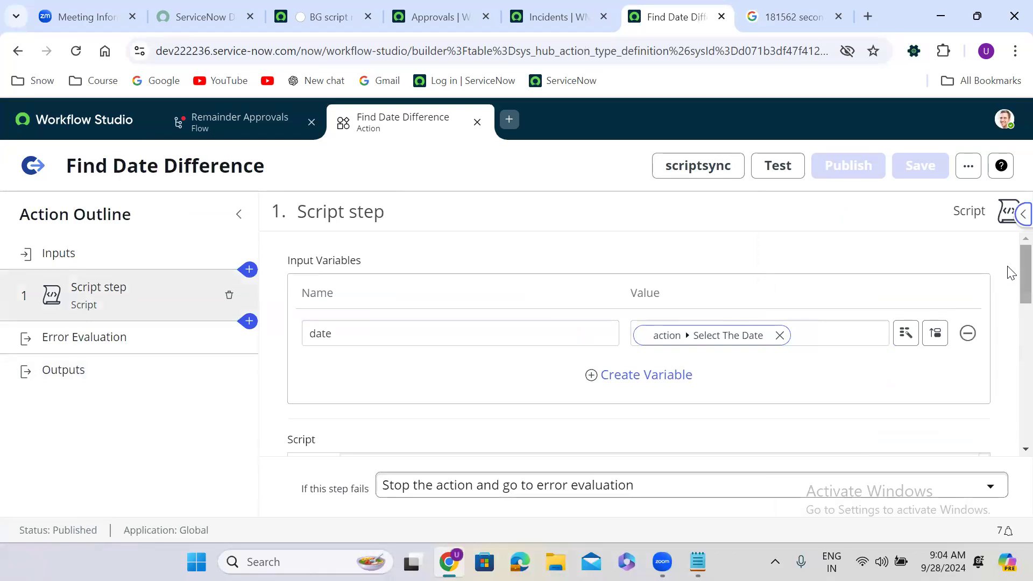
{"action": "left_click_drag", "start_coordinate": [1012, 274], "coordinate": [1009, 339]}
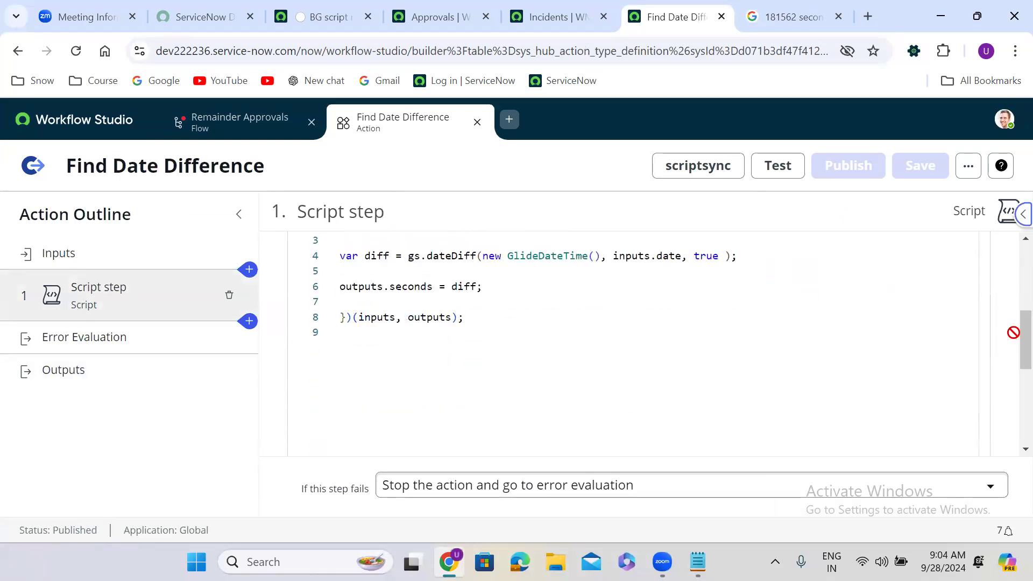
- Replace the gs.dateDiff call assigned to diff on line 4 with GlideDateTime.subtract(new GlideDateTime(), inputs.date)
{"action": "left_click_drag", "start_coordinate": [410, 256], "coordinate": [736, 256]}
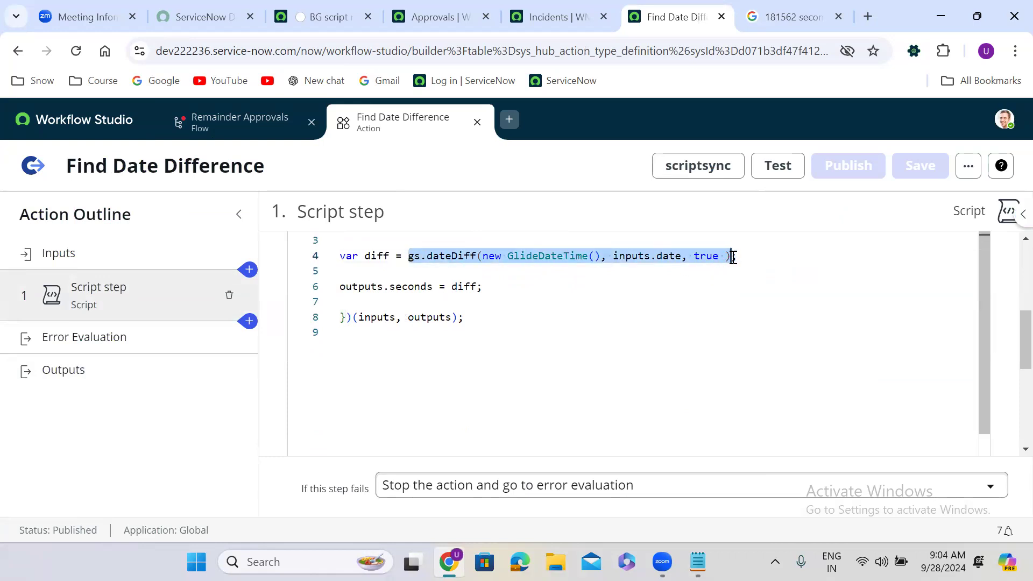
{"action": "key", "text": "BackSpace"}
{"action": "type", "text": "GlideDateTime.s"}
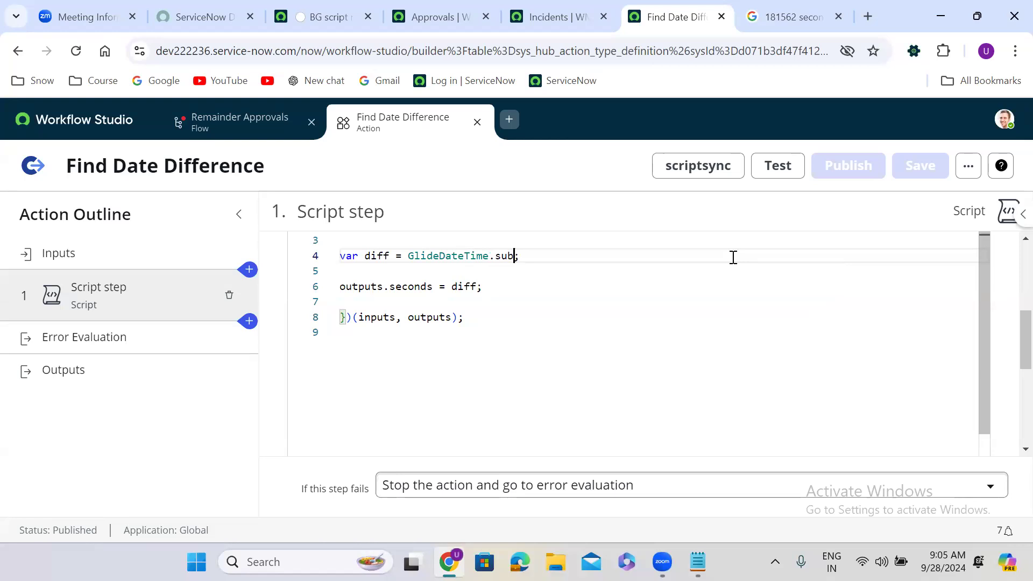
{"action": "type", "text": "ubtract()"}
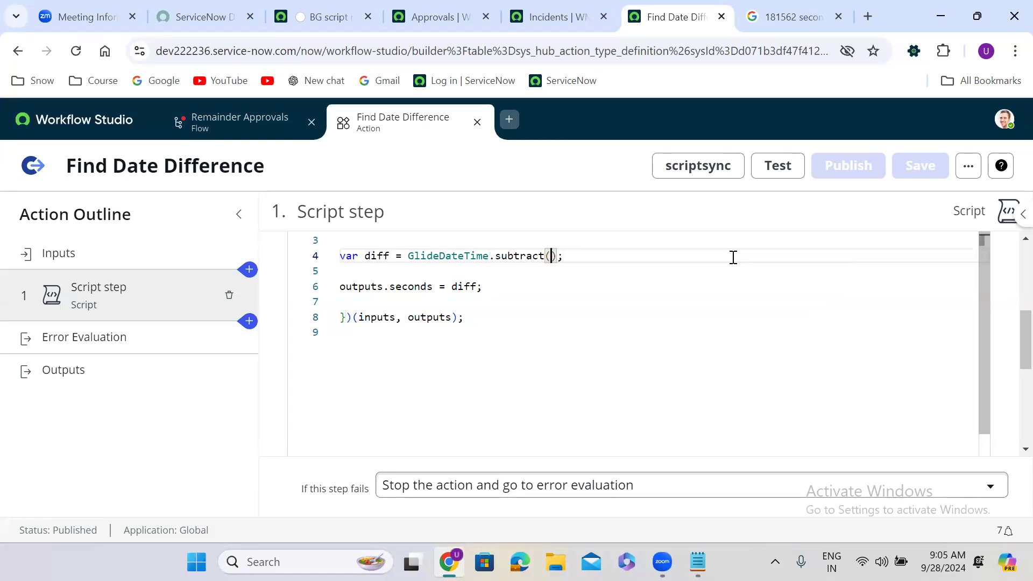
{"action": "type", "text": "new G"}
{"action": "type", "text": "lideDat"}
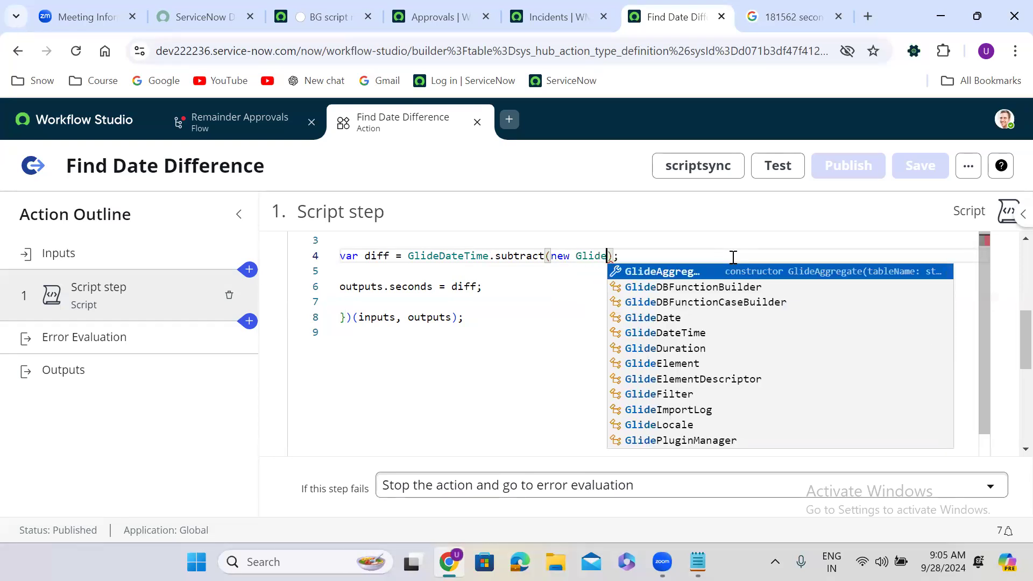
{"action": "type", "text": "eTime("}
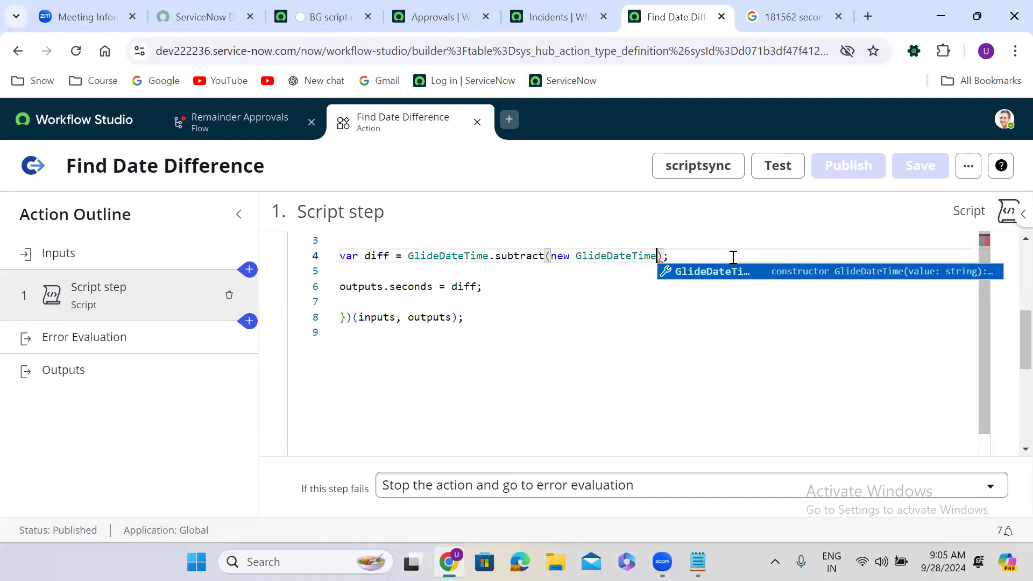
{"action": "type", "text": "), "}
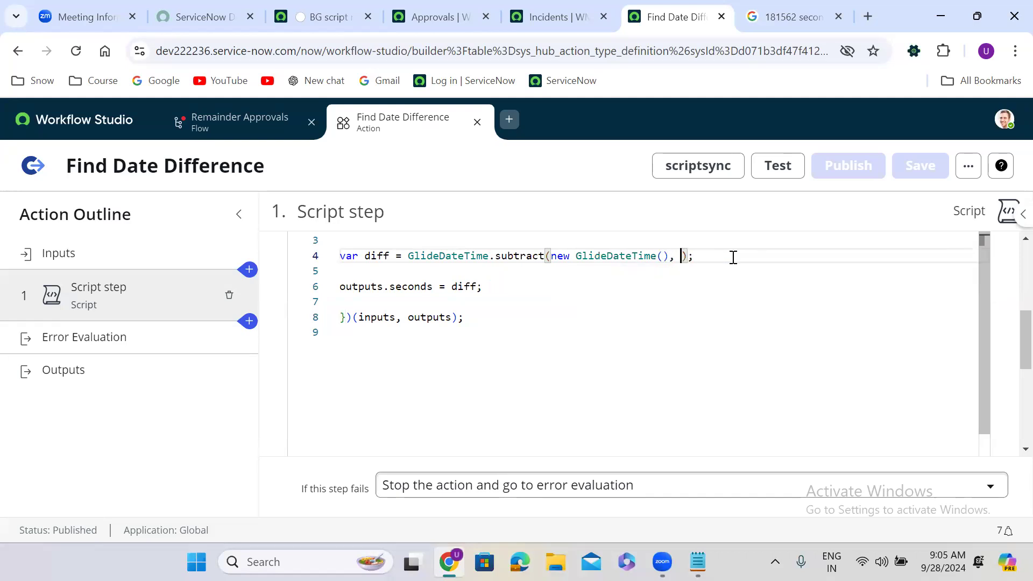
{"action": "type", "text": "inputs"}
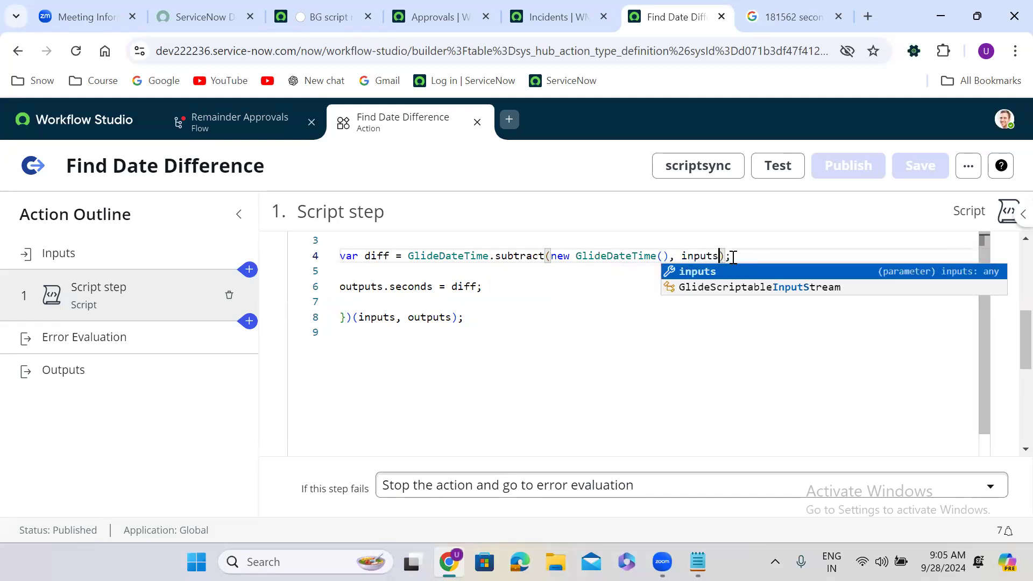
{"action": "type", "text": ".date"}
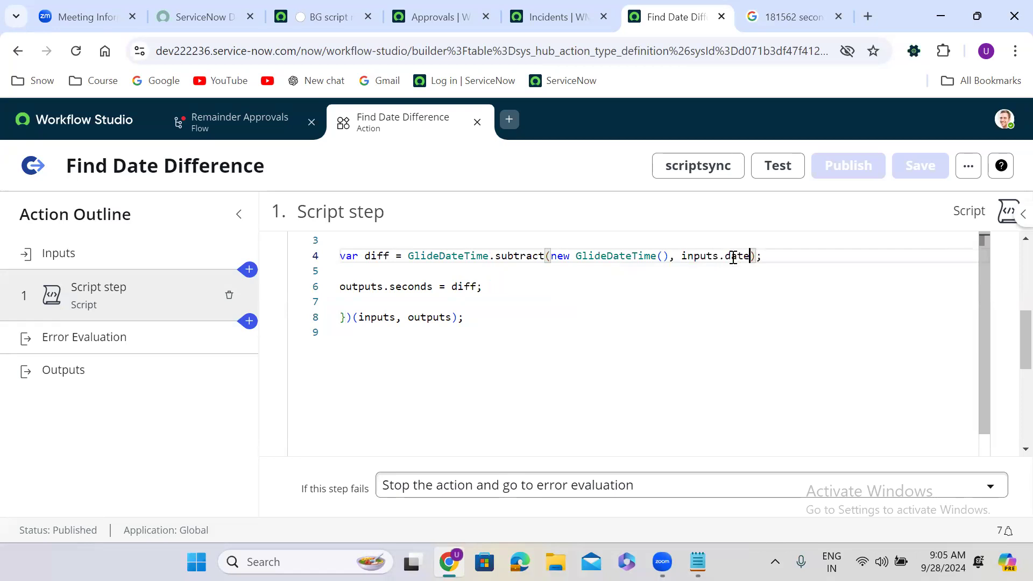
- Append .getDayPart() to the GlideDateTime.subtract call on line 4 of the script, and save and publish the action
{"action": "type", "text": ".getDay"}
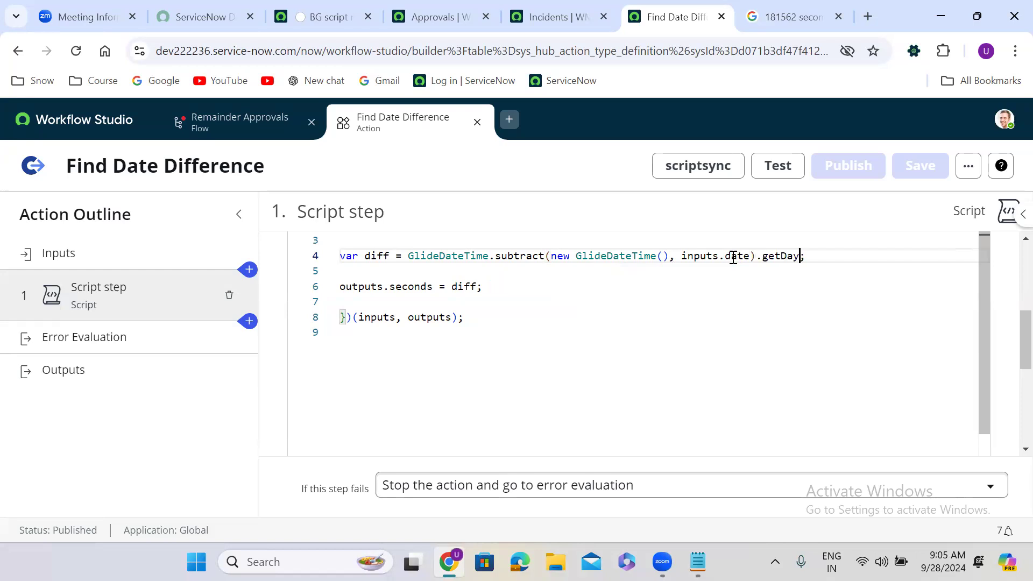
{"action": "type", "text": "Part()"}
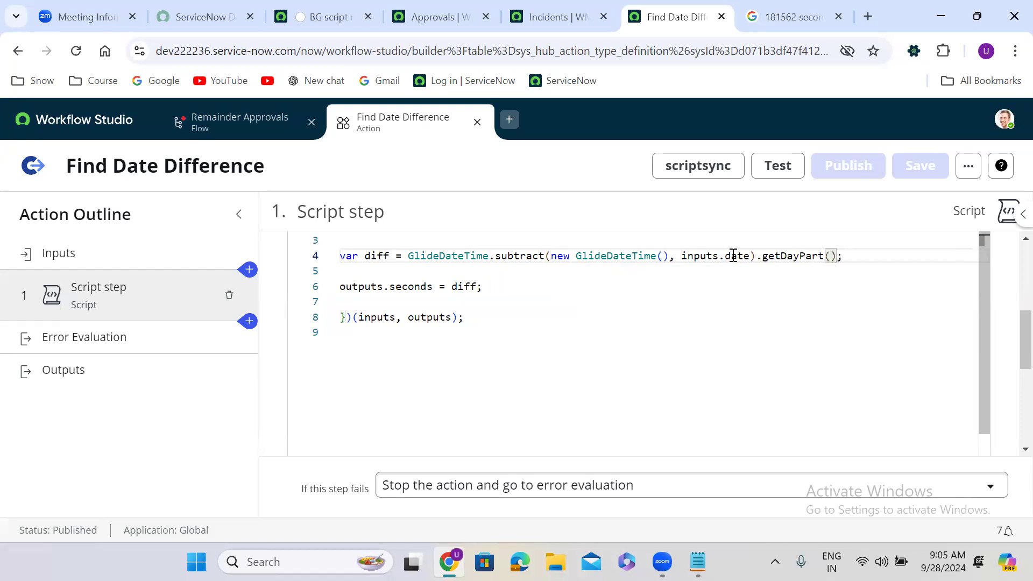
{"action": "left_click", "coordinate": [602, 176]}
{"action": "left_click", "coordinate": [924, 167]}
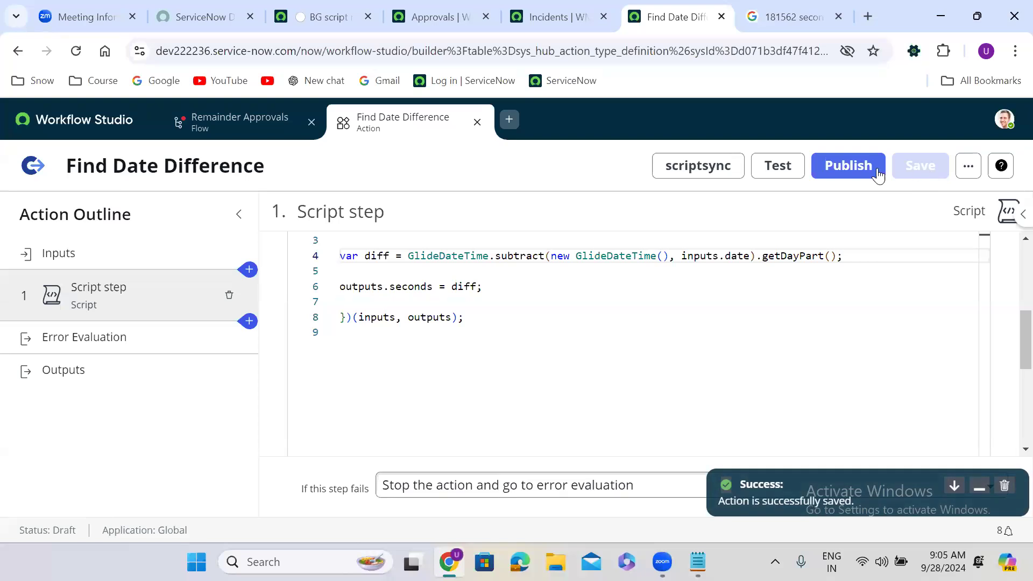
{"action": "left_click", "coordinate": [837, 168]}
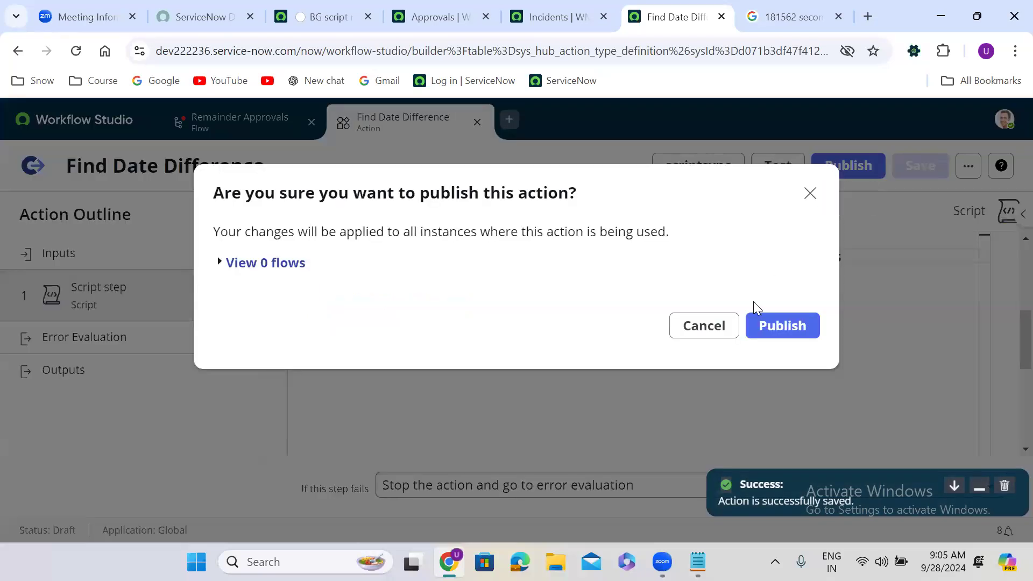
{"action": "left_click", "coordinate": [793, 328]}
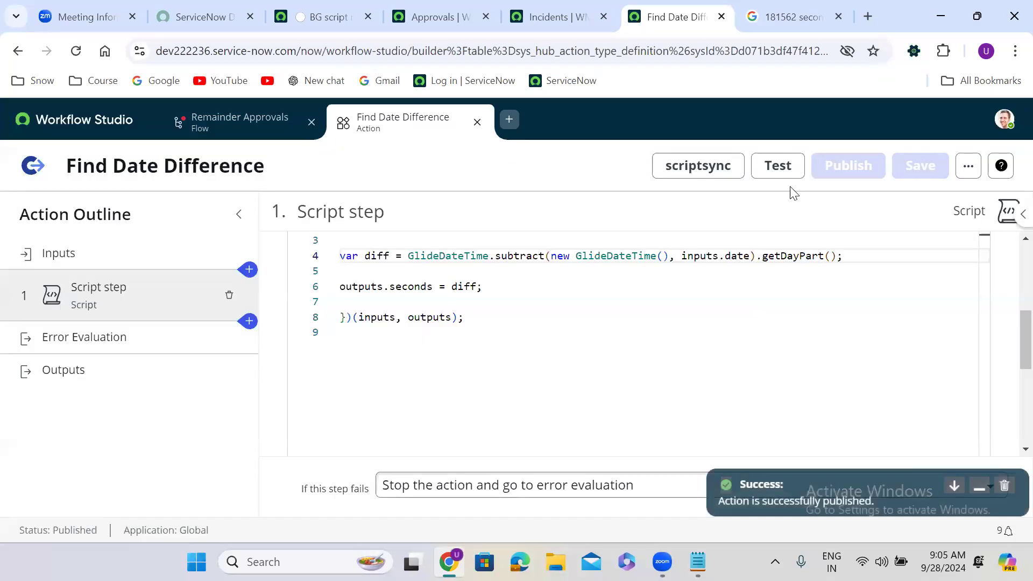
{"action": "left_click", "coordinate": [781, 168]}
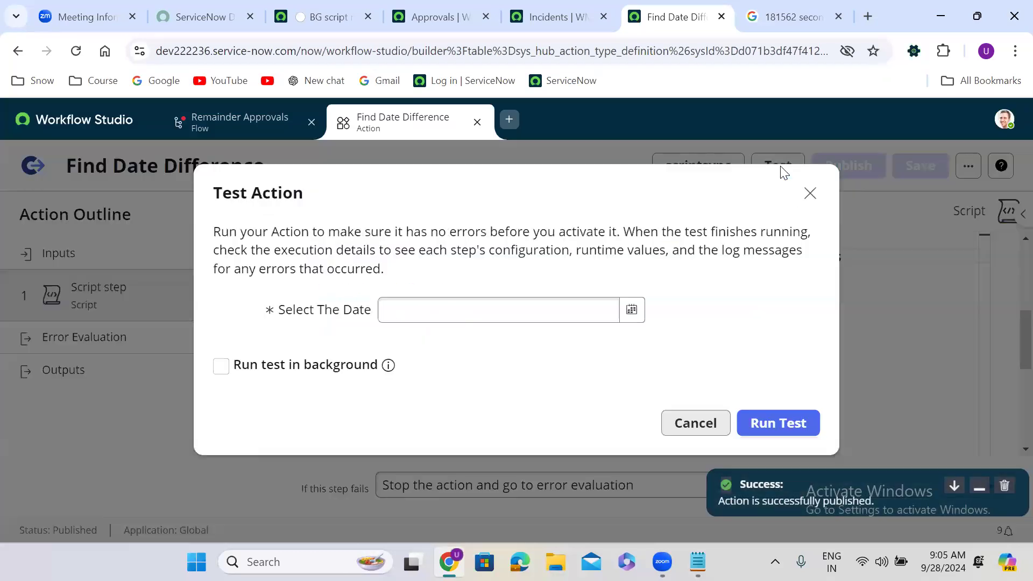
{"action": "left_click", "coordinate": [631, 311]}
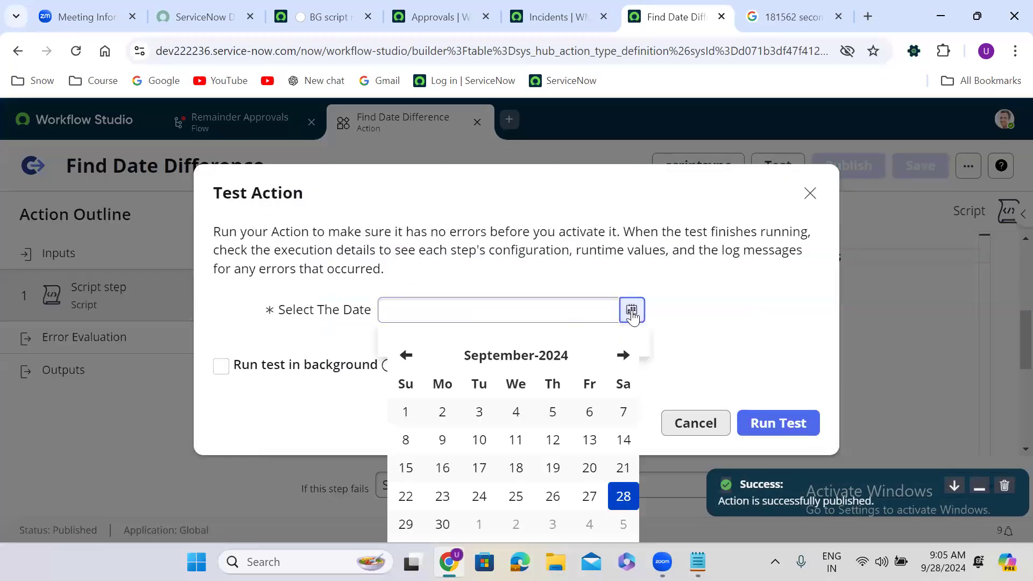
{"action": "left_click", "coordinate": [515, 498]}
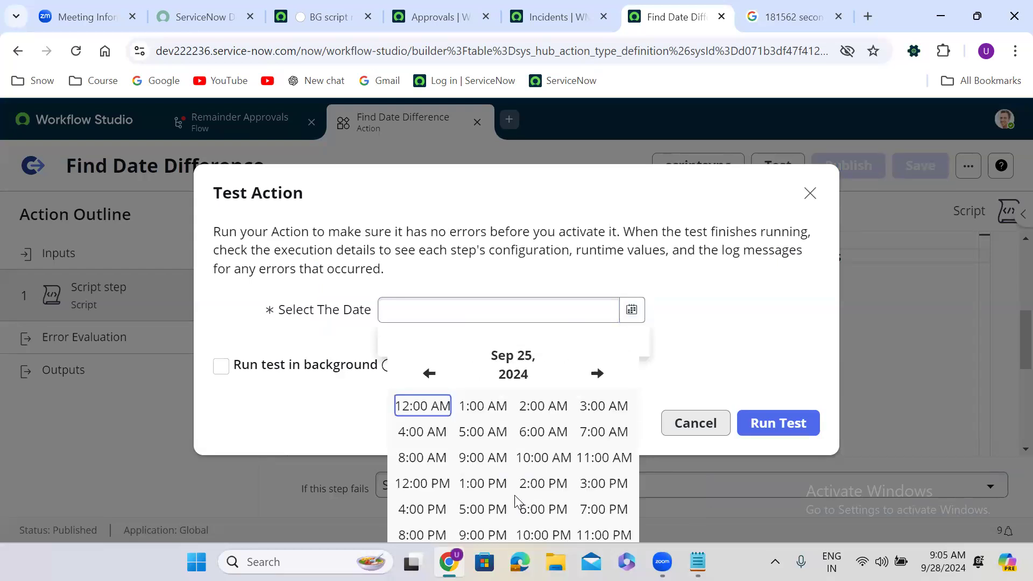
{"action": "left_click", "coordinate": [471, 406]}
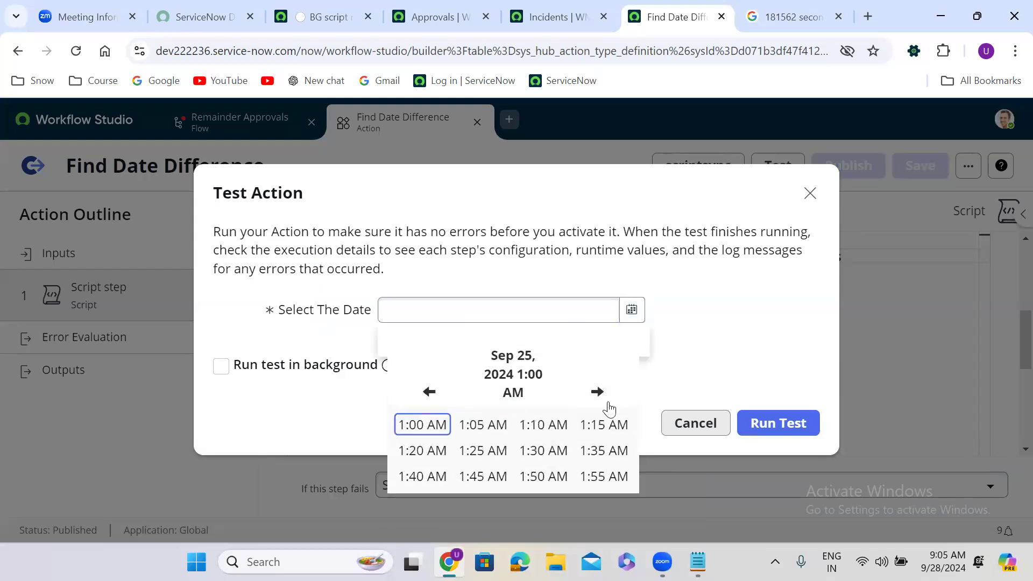
{"action": "left_click", "coordinate": [422, 426]}
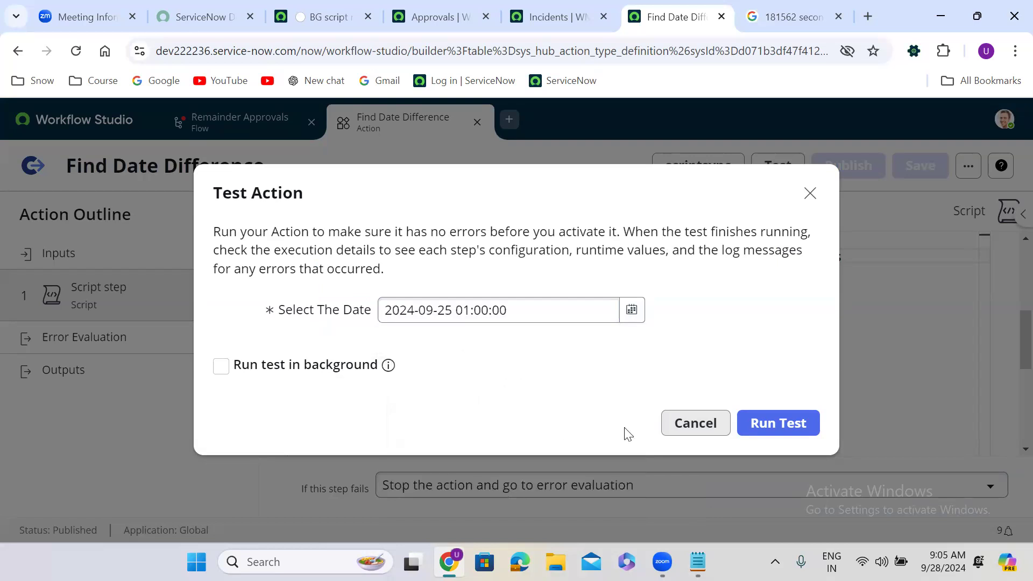
{"action": "left_click", "coordinate": [775, 428]}
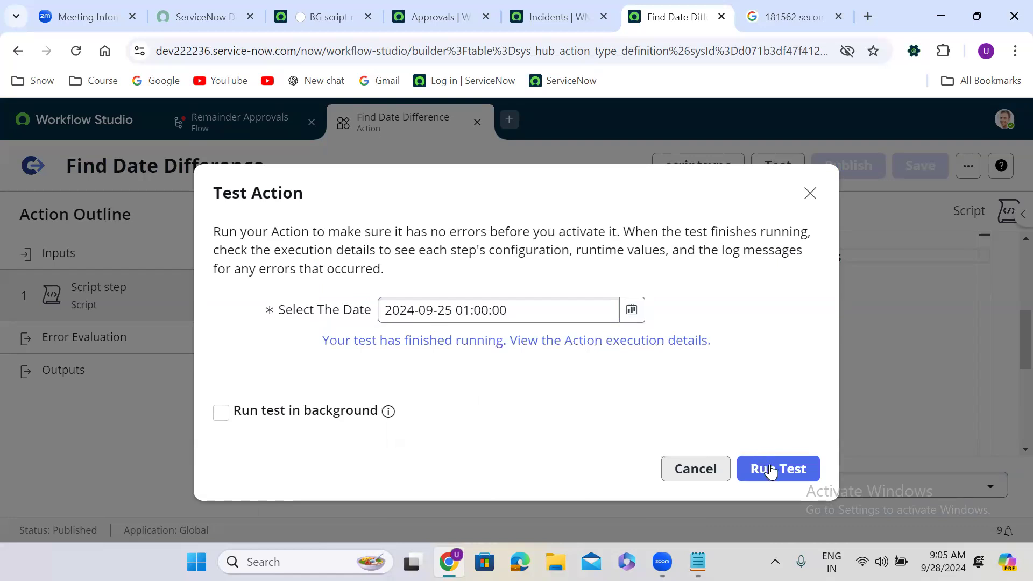
{"action": "left_click", "coordinate": [771, 465]}
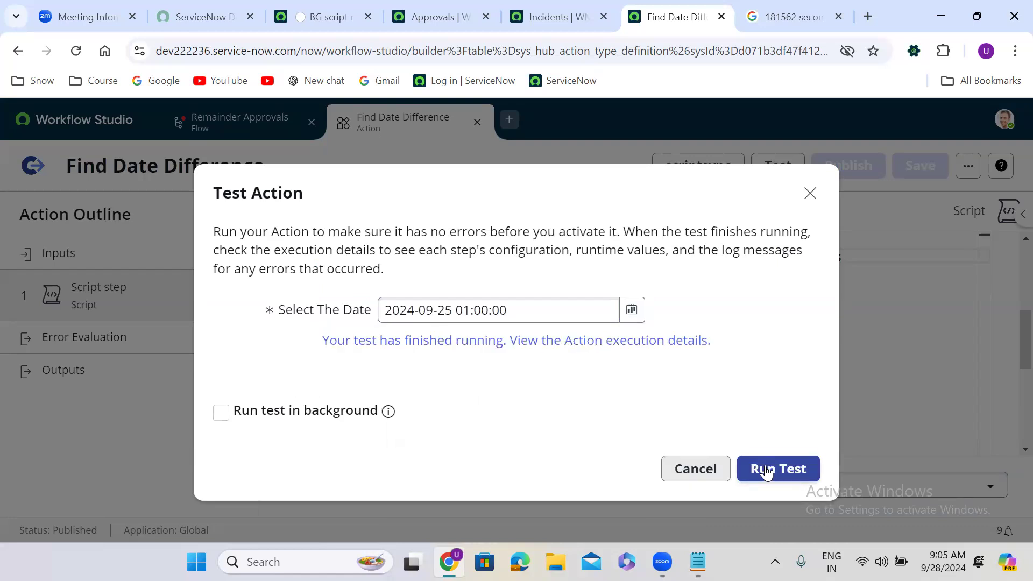
{"action": "left_click", "coordinate": [771, 470]}
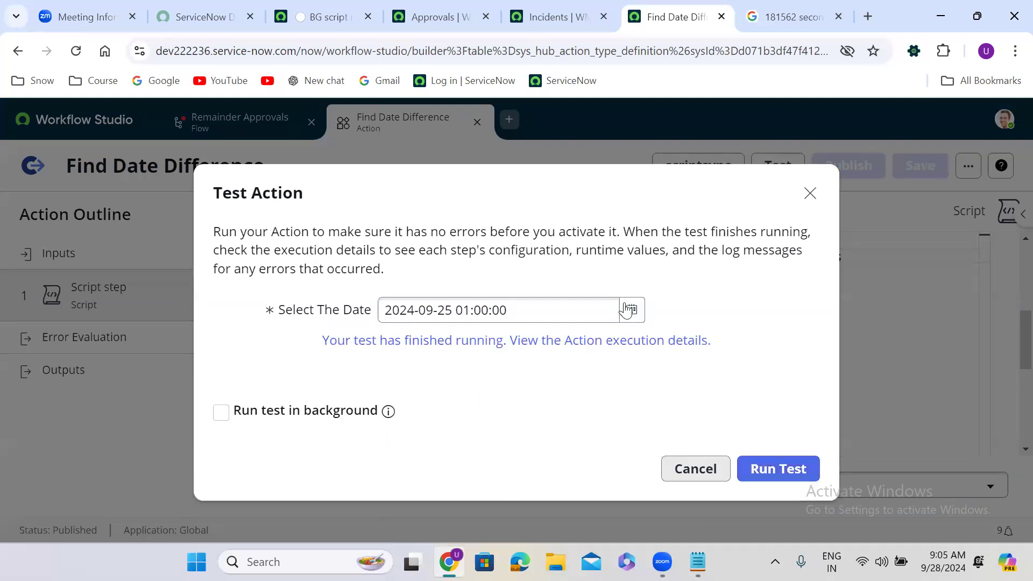
- Review the error and configuration details in the test's execution details, and close them along with the test dialog
{"action": "left_click", "coordinate": [540, 341]}
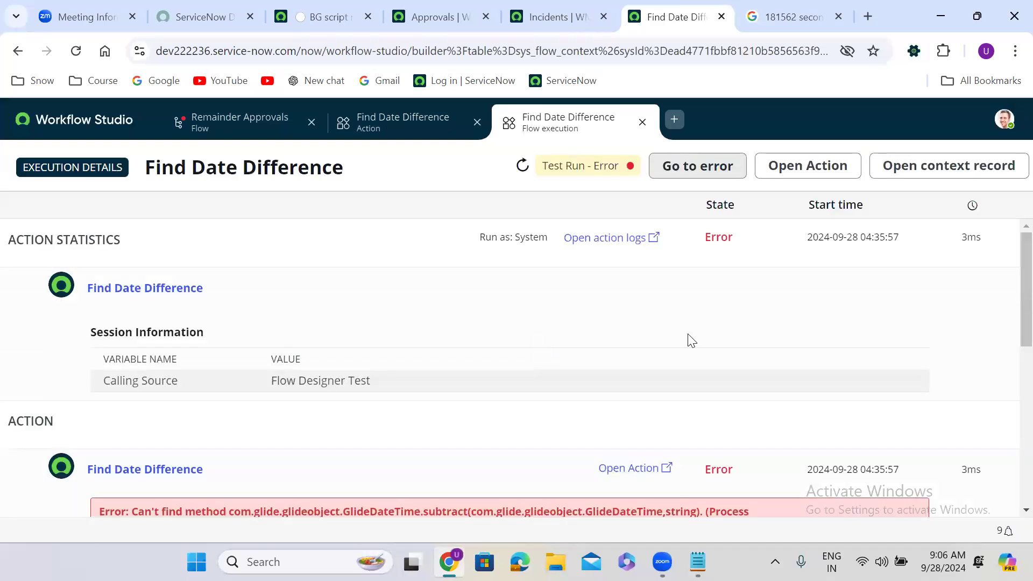
{"action": "scroll", "coordinate": [1009, 301], "scroll_direction": "down", "scroll_amount": 2}
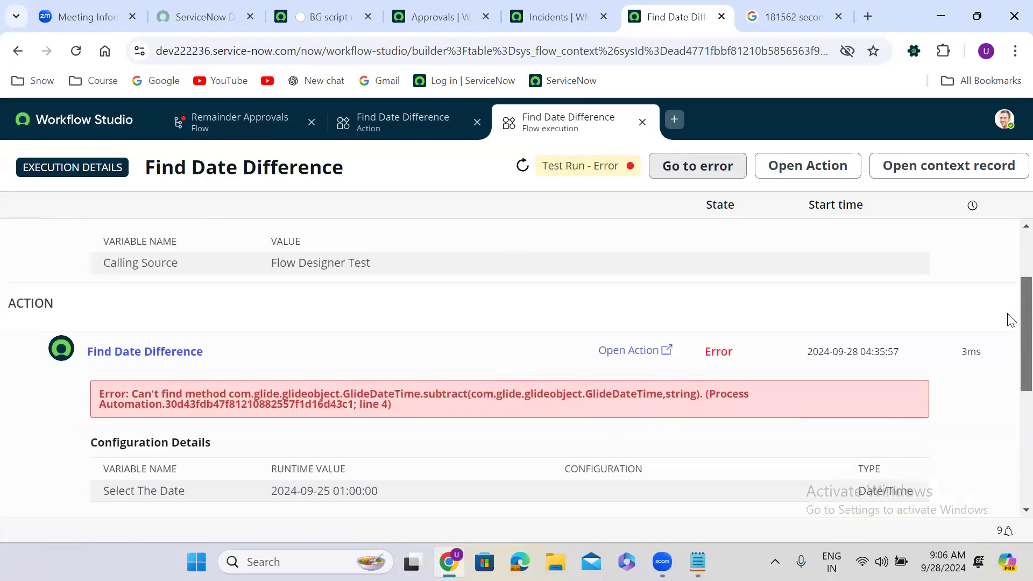
{"action": "scroll", "coordinate": [1010, 323], "scroll_direction": "down", "scroll_amount": 1}
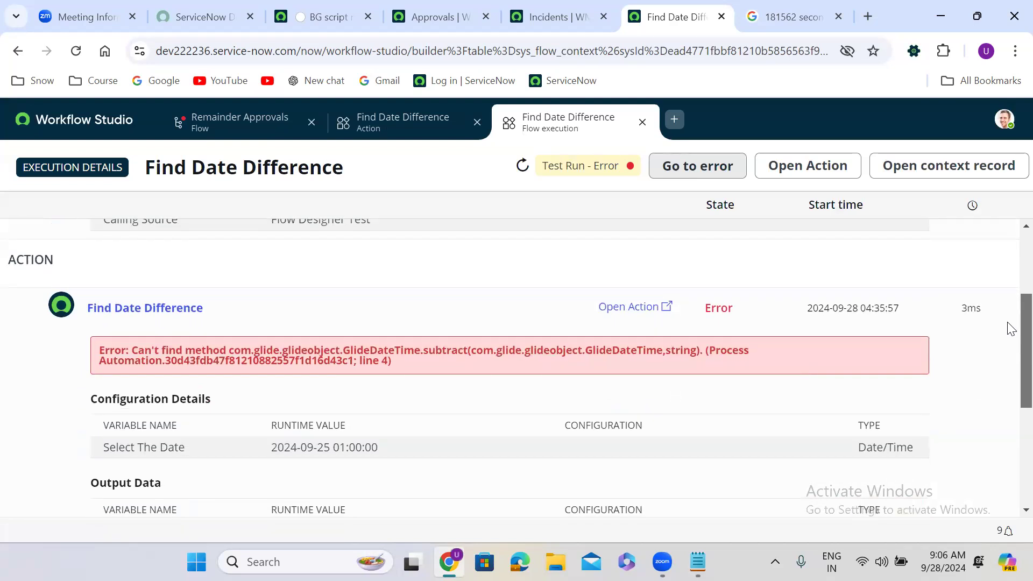
{"action": "left_click", "coordinate": [641, 121]}
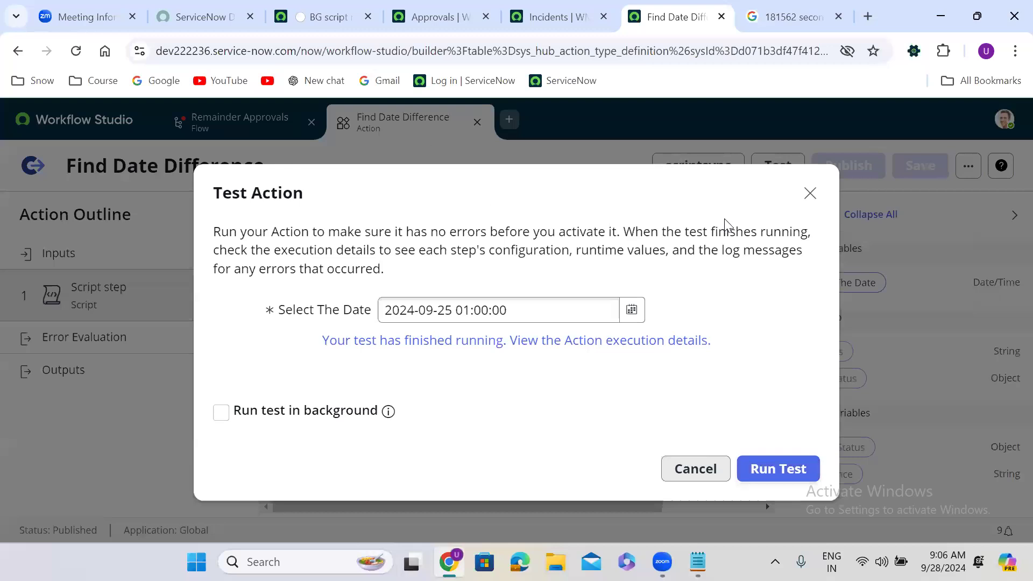
{"action": "left_click", "coordinate": [817, 193]}
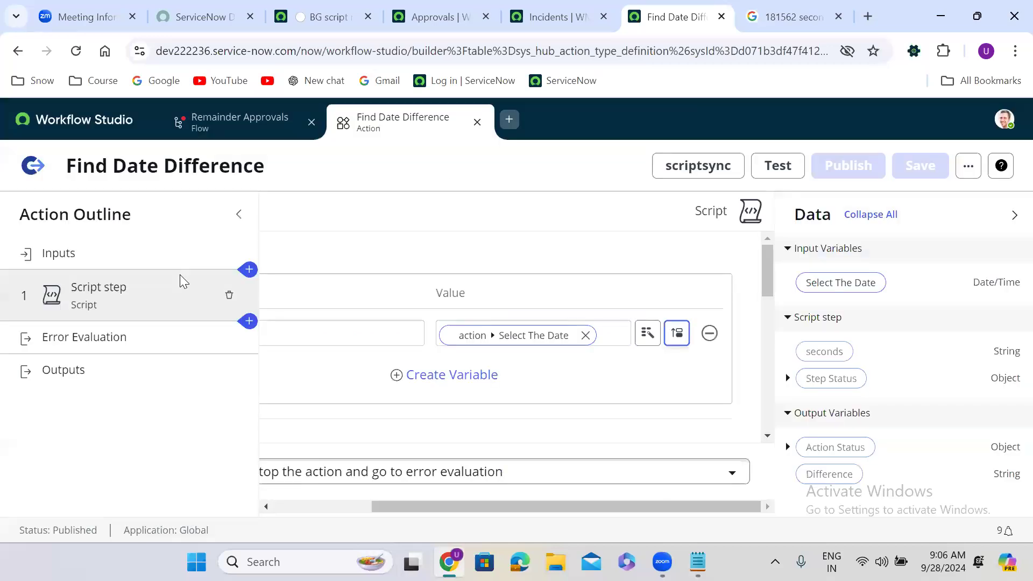
- Replace the GlideDateTime.subtract expression assigned to diff on line 4 with an empty gs.dateDiff() call
{"action": "left_click", "coordinate": [1014, 214]}
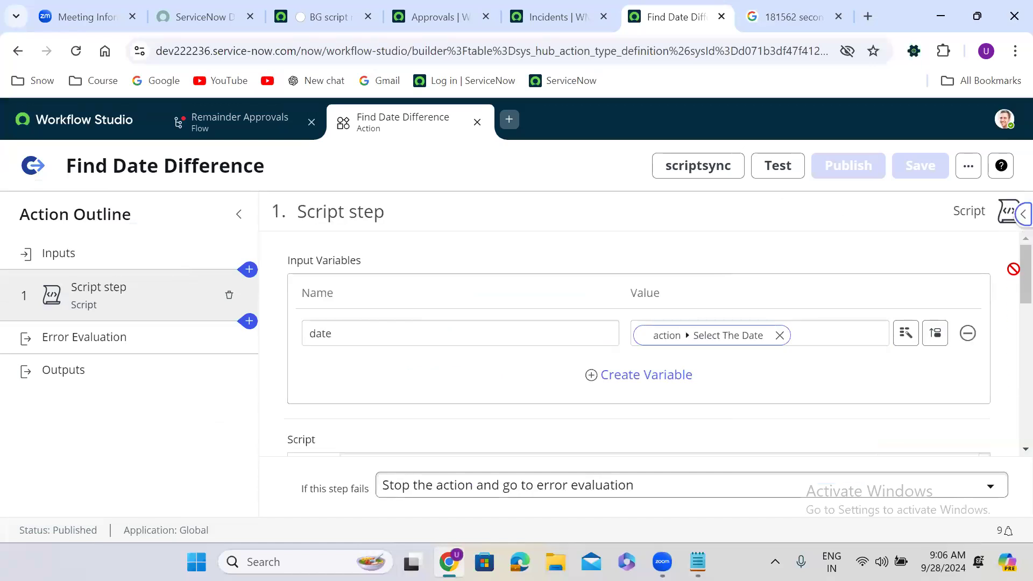
{"action": "scroll", "coordinate": [1011, 299], "scroll_direction": "down", "scroll_amount": 1}
{"action": "scroll", "coordinate": [1010, 312], "scroll_direction": "down", "scroll_amount": 4}
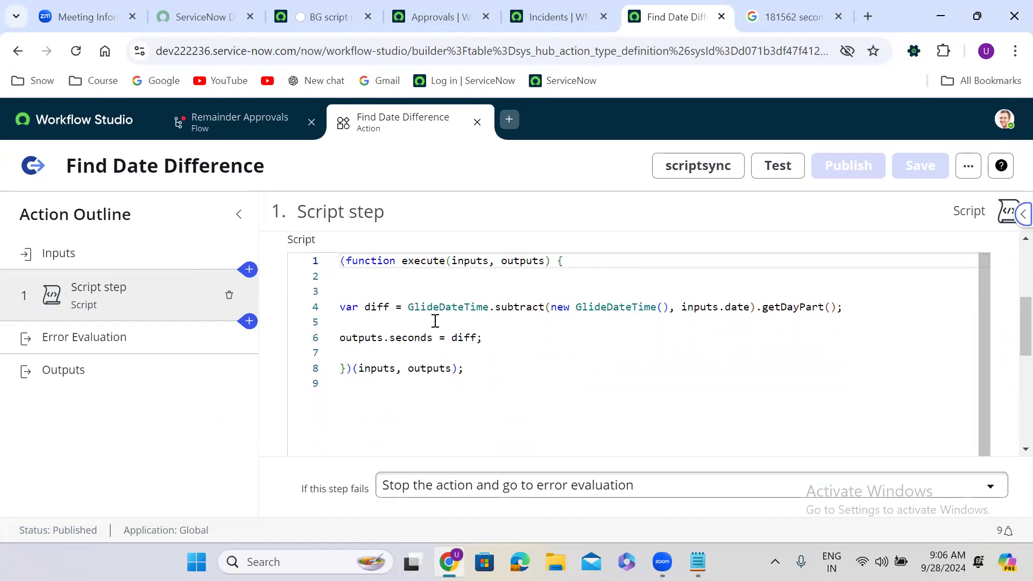
{"action": "left_click_drag", "start_coordinate": [409, 307], "coordinate": [835, 312]}
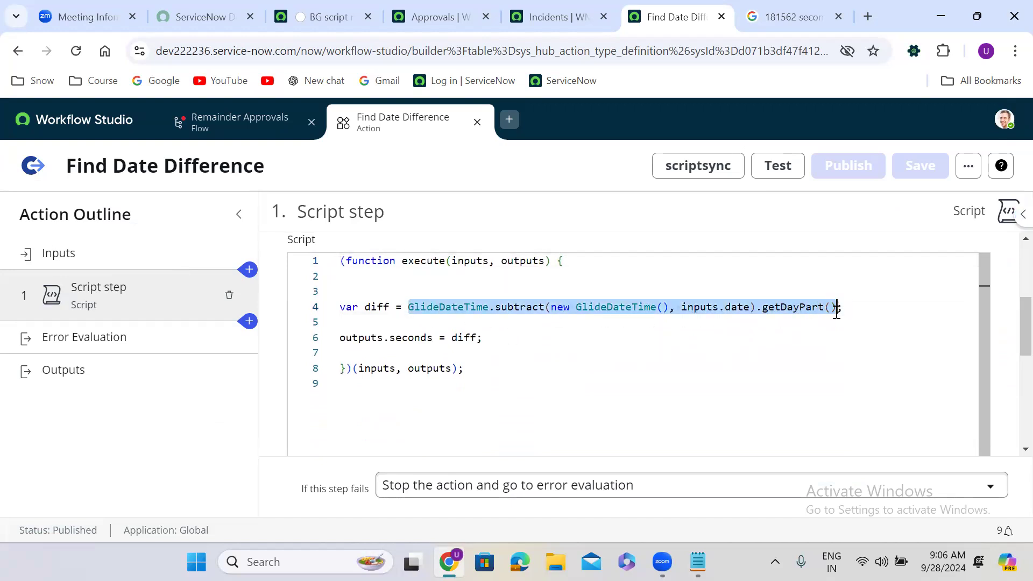
{"action": "key", "text": "BackSpace"}
{"action": "type", "text": "gs.dat"}
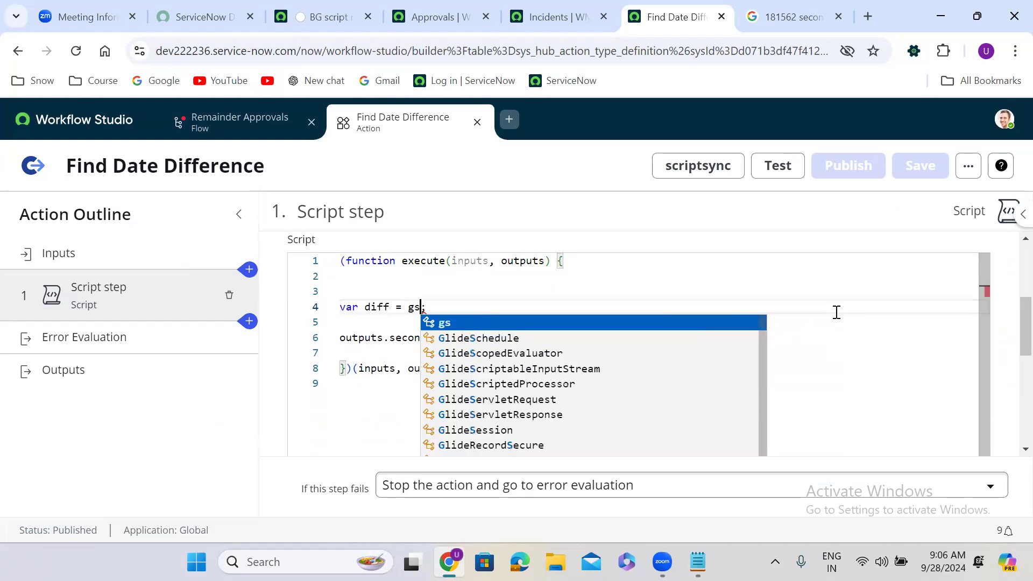
{"action": "type", "text": "e"}
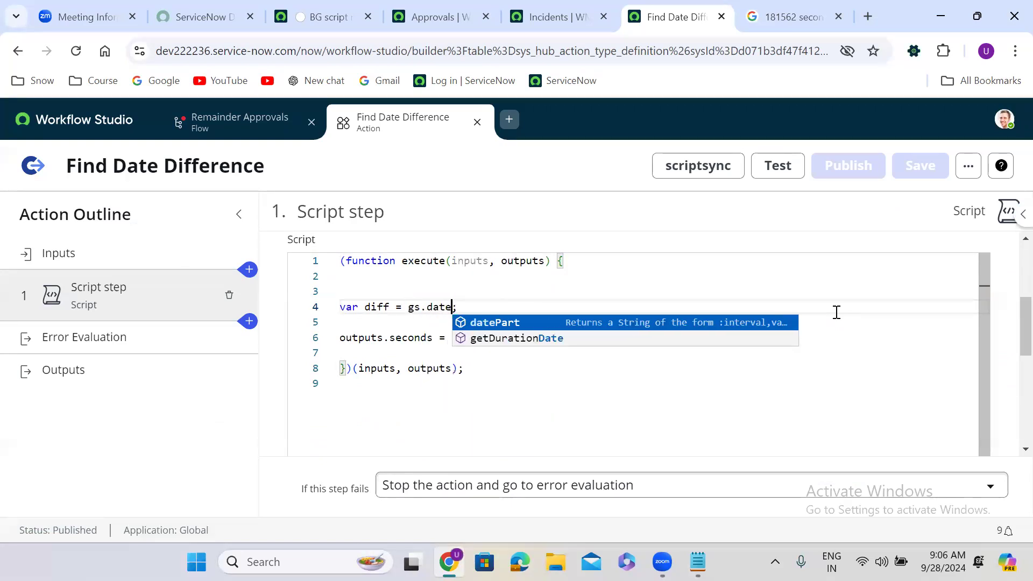
{"action": "type", "text": "Di"}
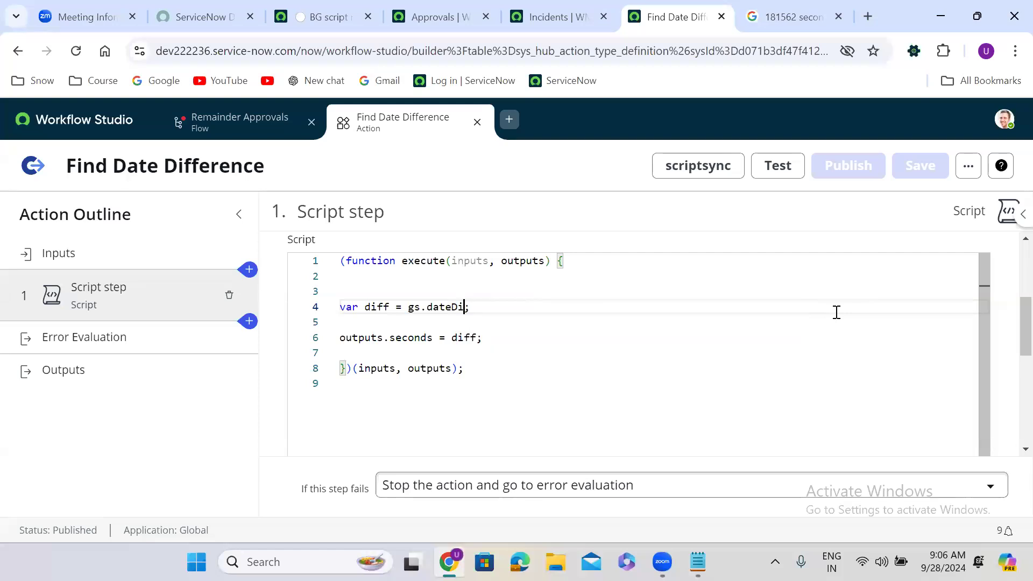
{"action": "type", "text": "ff("}
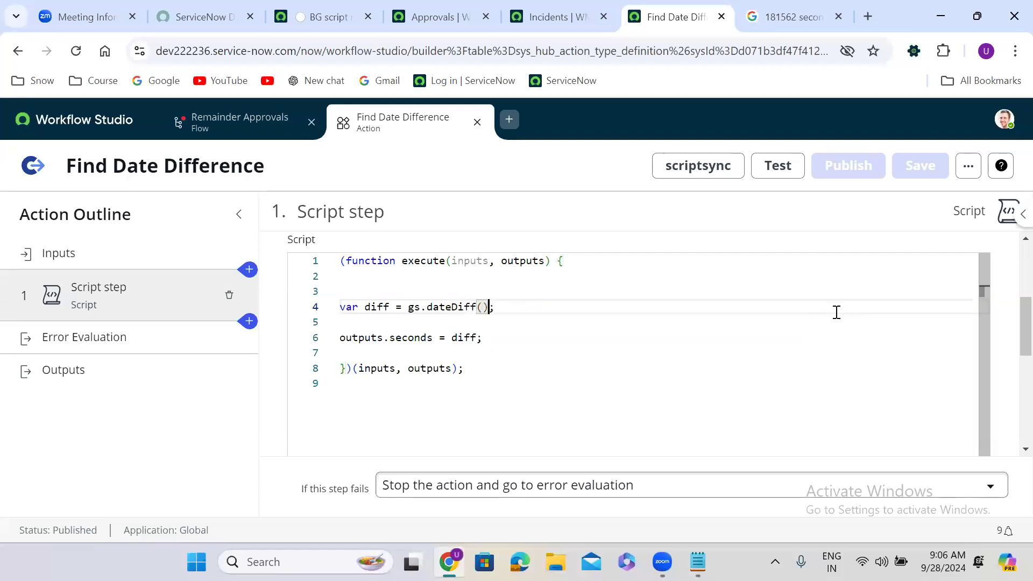
- Pass new GlideDateTime(), inputs.date and true as the arguments of the gs.dateDiff call
{"action": "type", "text": "new "}
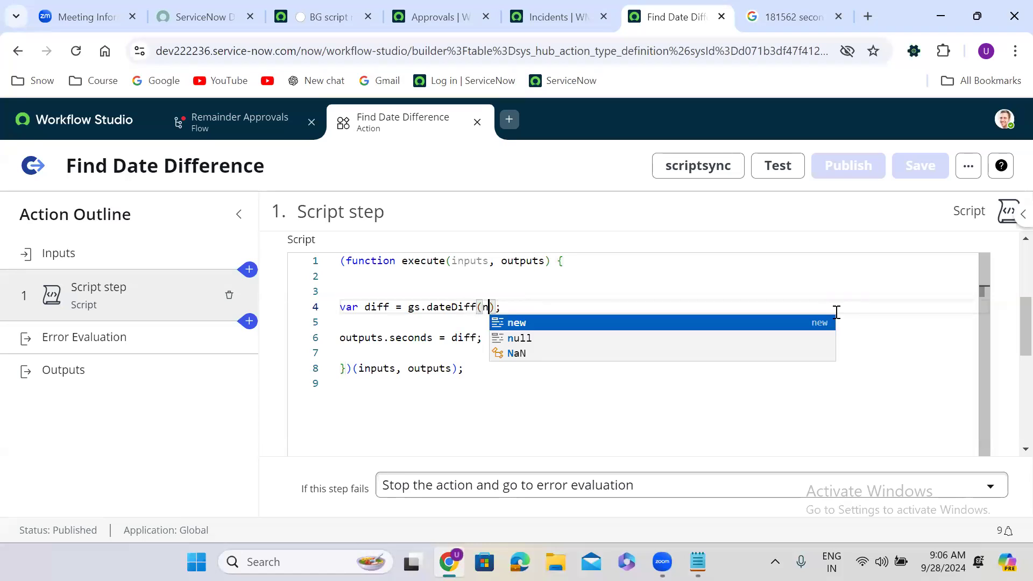
{"action": "type", "text": "GlideD"}
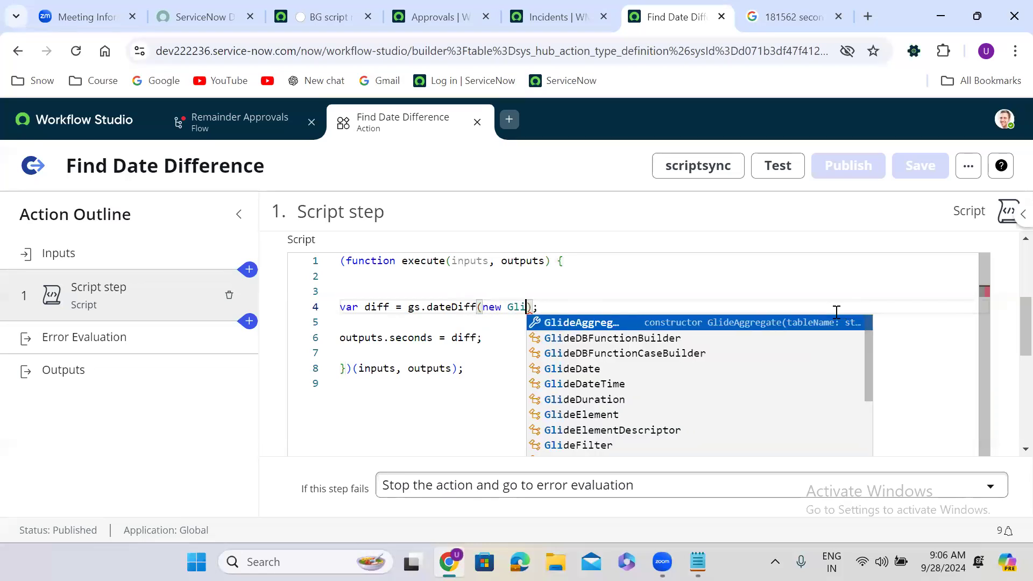
{"action": "type", "text": "ateTime"}
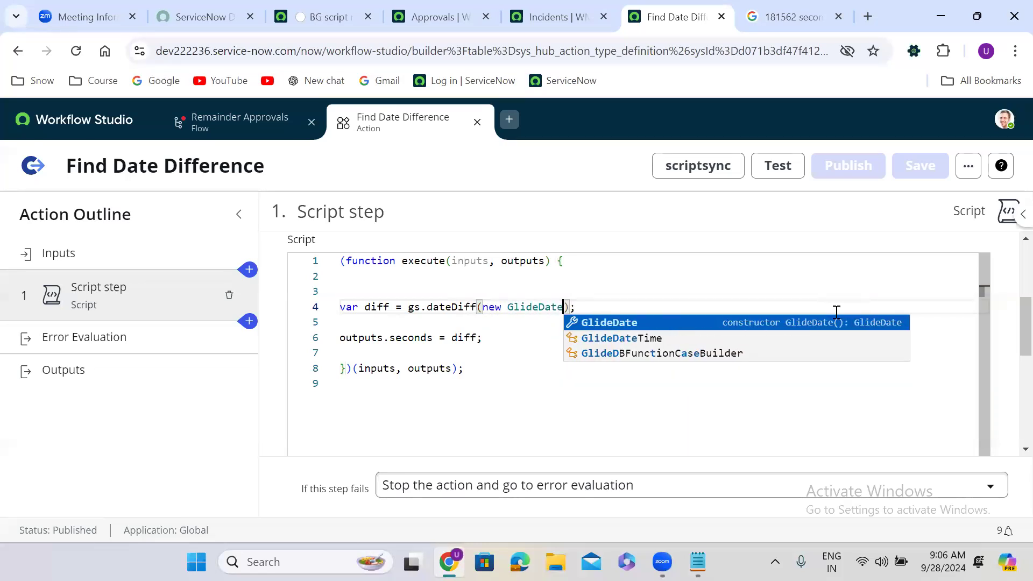
{"action": "type", "text": "()"}
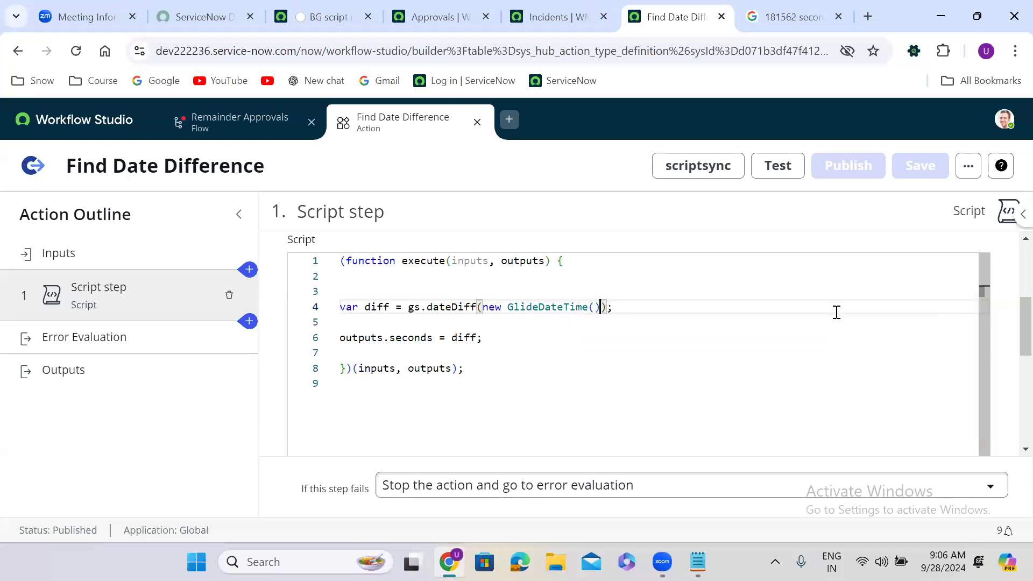
{"action": "type", "text": ", "}
{"action": "type", "text": "inputs."}
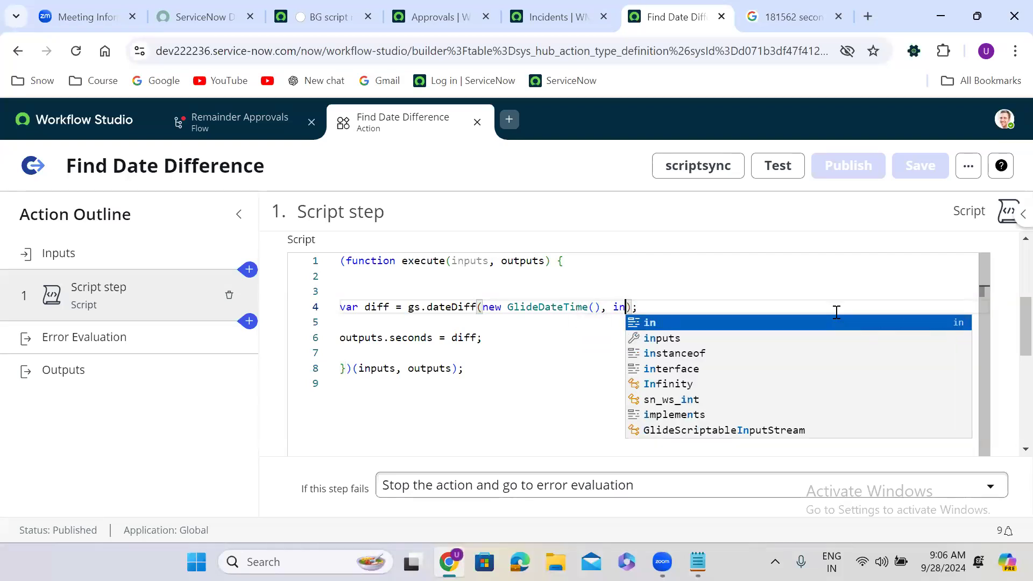
{"action": "type", "text": "date"}
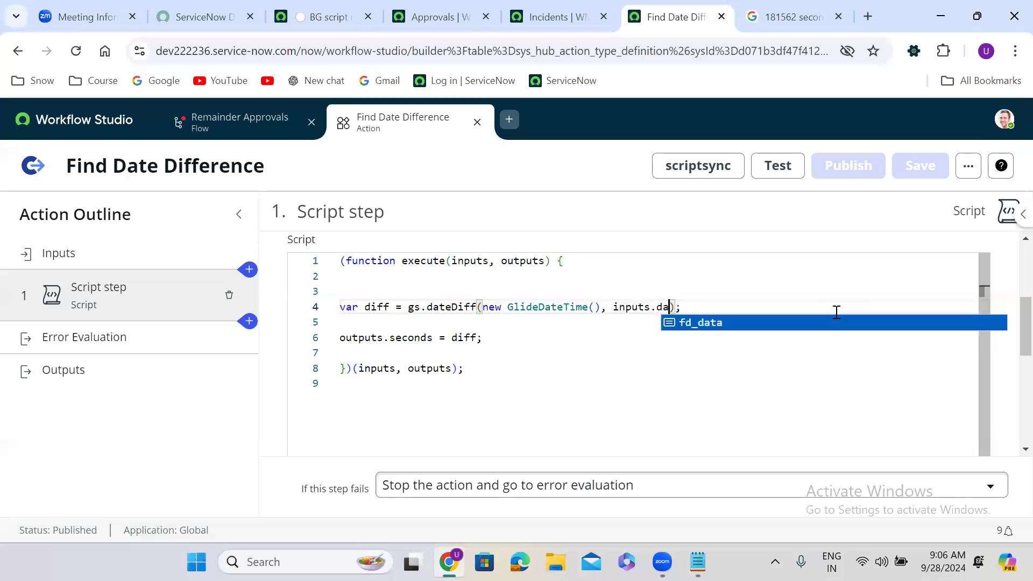
{"action": "type", "text": ", true"}
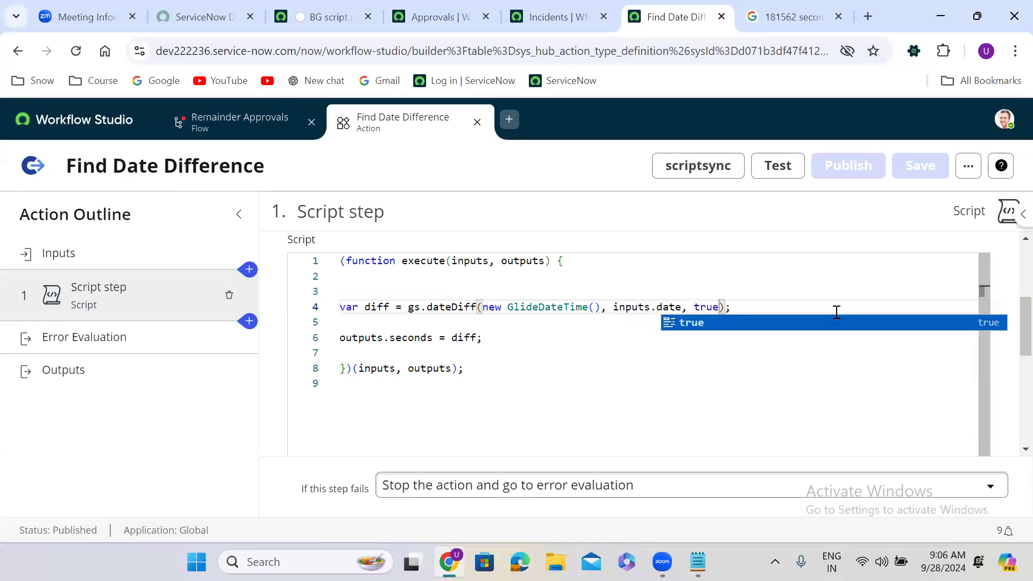
- Save the Find Date Difference action with its updated script and publish it
{"action": "left_click", "coordinate": [623, 220]}
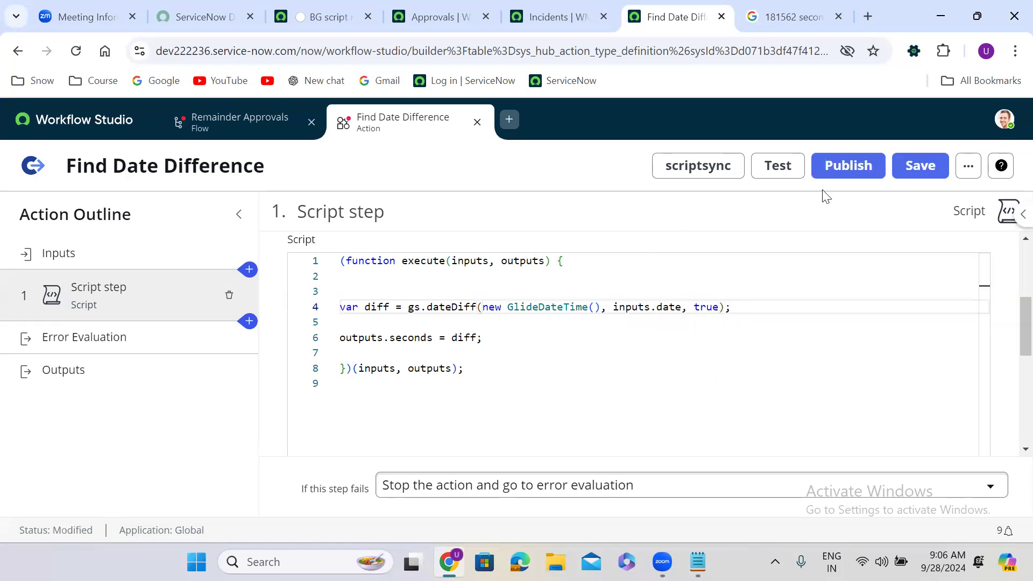
{"action": "left_click", "coordinate": [932, 167]}
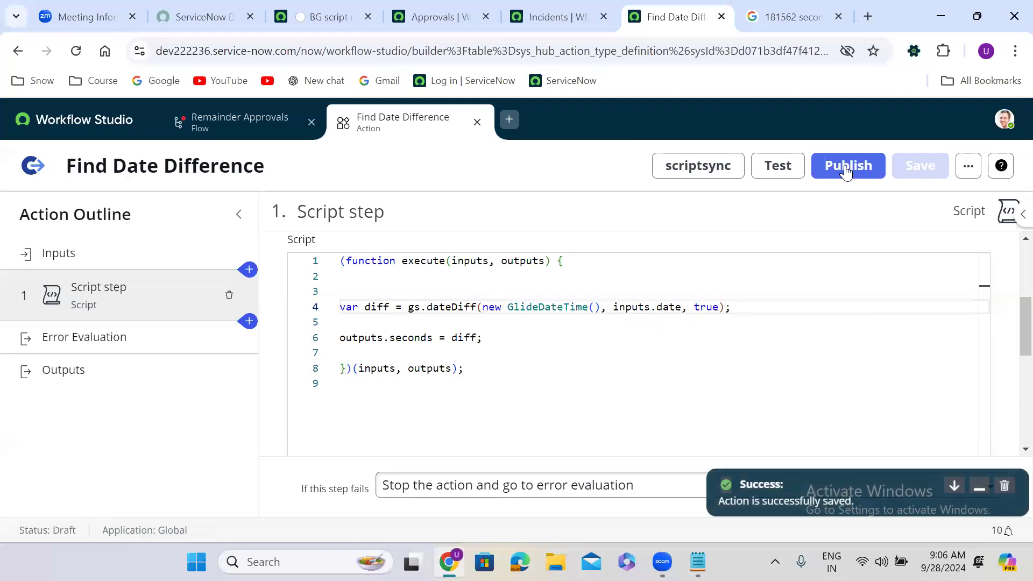
{"action": "left_click", "coordinate": [842, 168]}
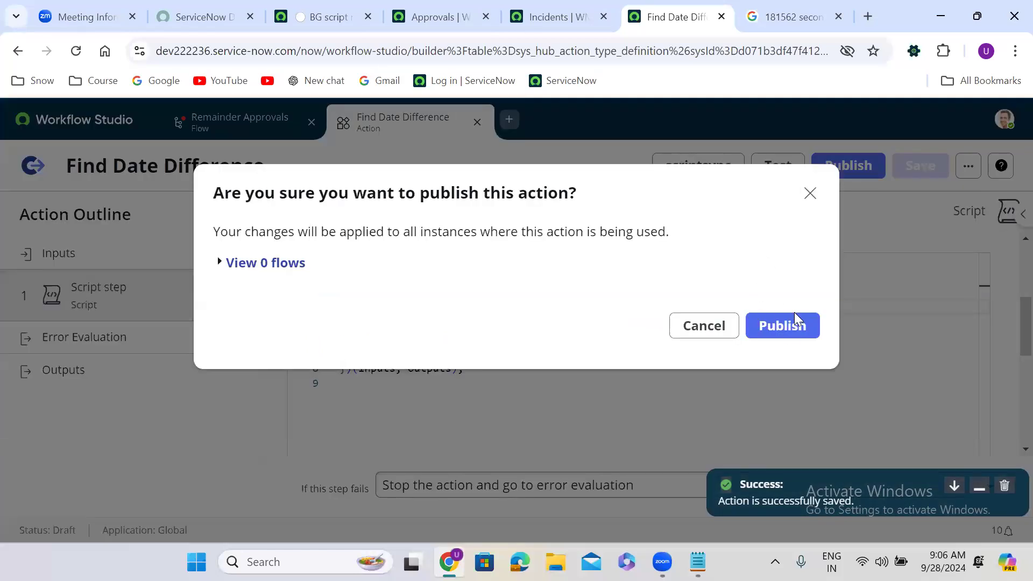
{"action": "left_click", "coordinate": [787, 329]}
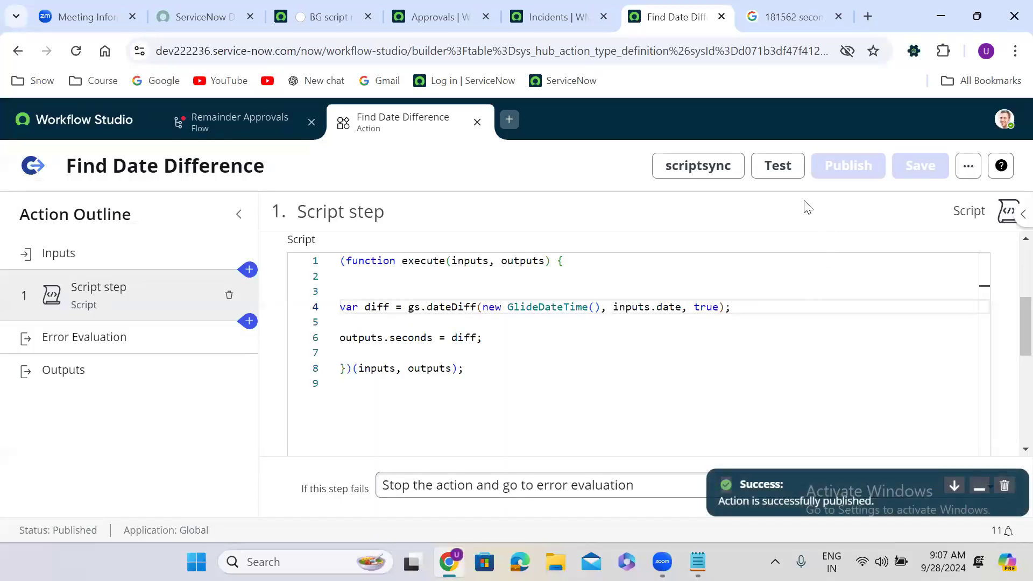
{"action": "left_click", "coordinate": [784, 169]}
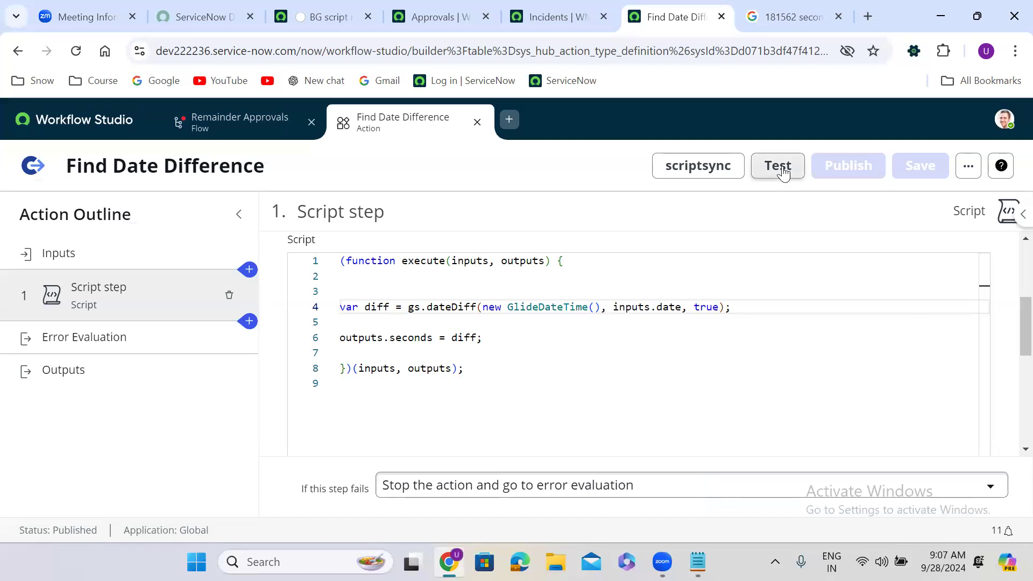
{"action": "left_click", "coordinate": [631, 309]}
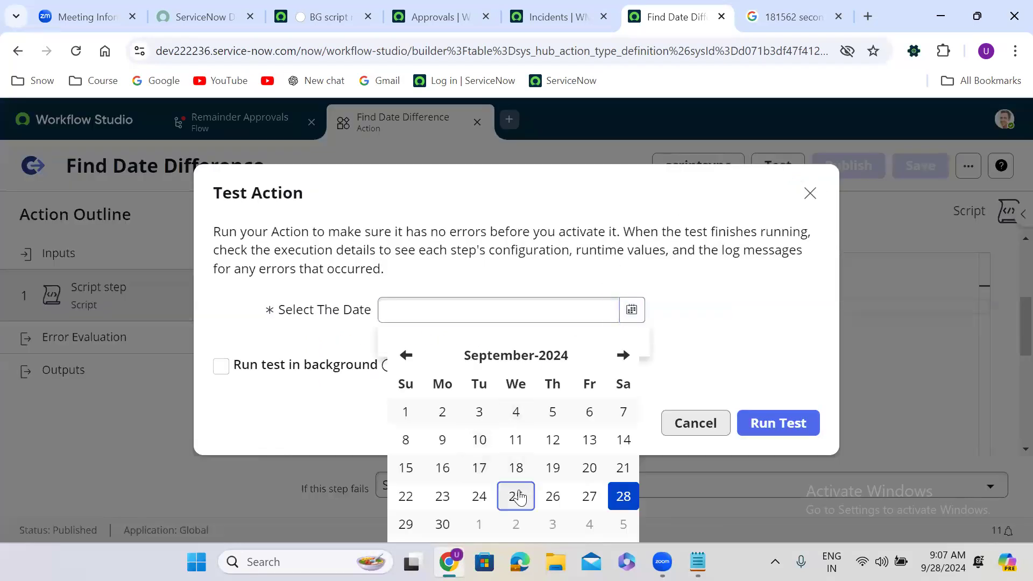
{"action": "left_click", "coordinate": [516, 496]}
{"action": "left_click", "coordinate": [475, 410]}
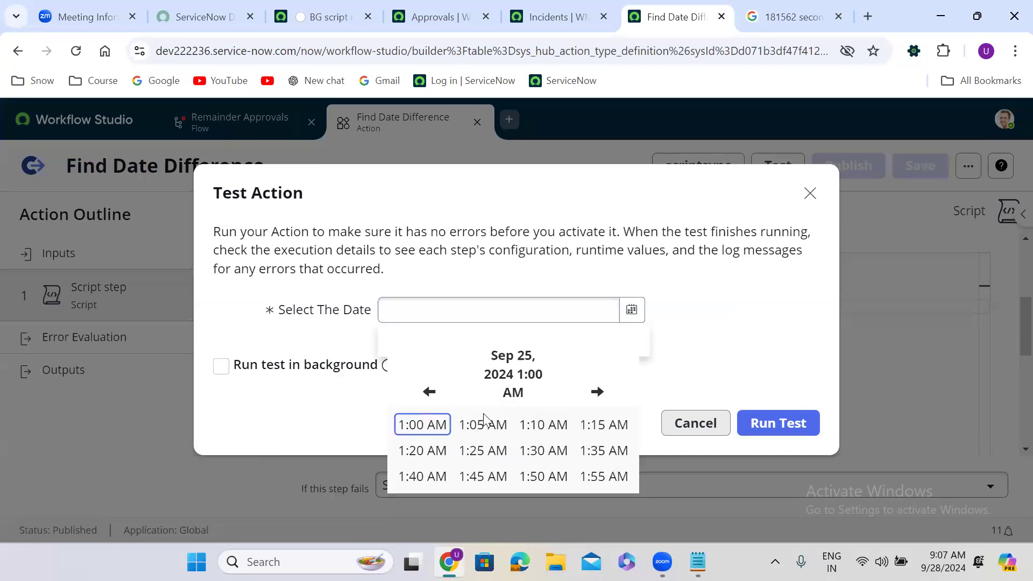
{"action": "left_click", "coordinate": [478, 425]}
{"action": "left_click", "coordinate": [788, 428]}
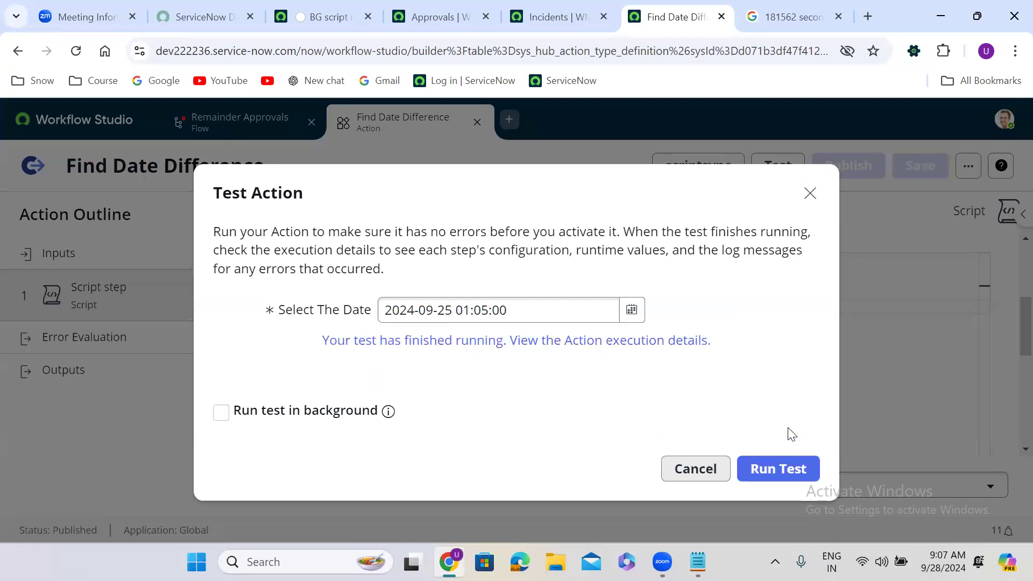
{"action": "left_click", "coordinate": [781, 466]}
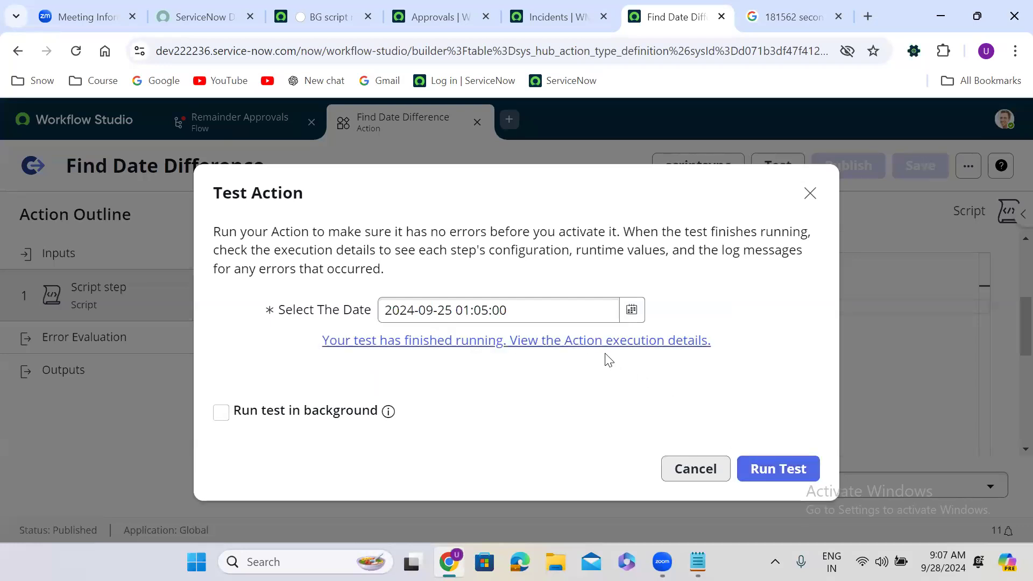
- Check the Difference output in the test's execution details, and close them along with the test dialog
{"action": "left_click", "coordinate": [594, 341]}
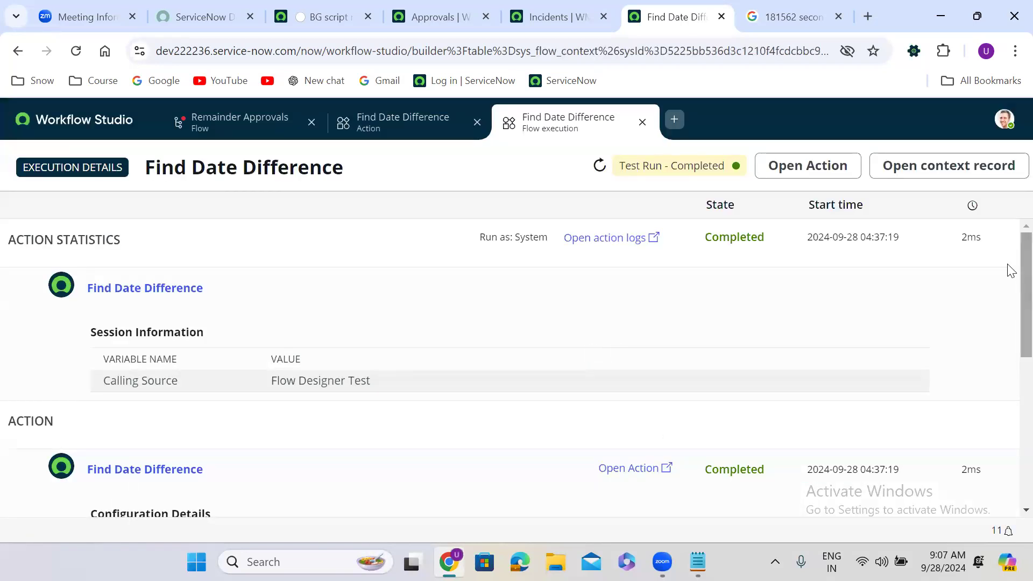
{"action": "scroll", "coordinate": [1010, 306], "scroll_direction": "down", "scroll_amount": 5}
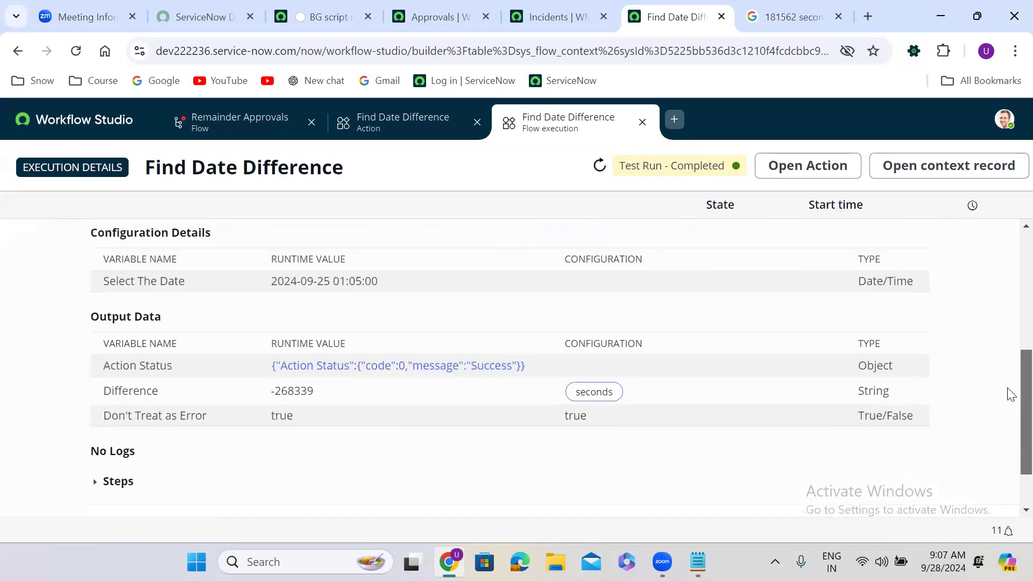
{"action": "left_click", "coordinate": [641, 122]}
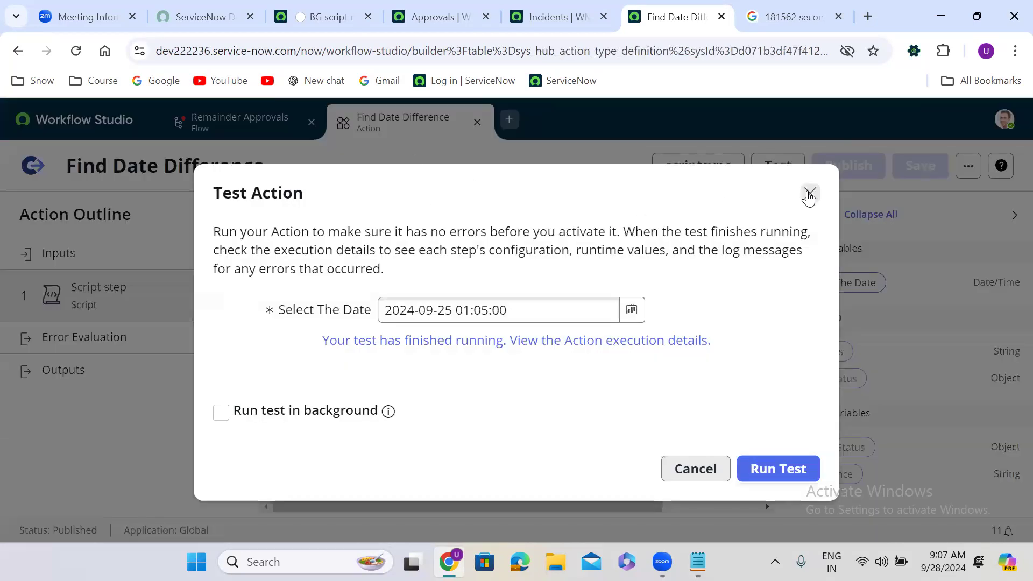
{"action": "left_click", "coordinate": [808, 193]}
- In the Remainder Approvals flow, examine the Math, Date & Time, String and Utilities transforms available for the Difference value in the If condition
{"action": "left_click", "coordinate": [252, 121]}
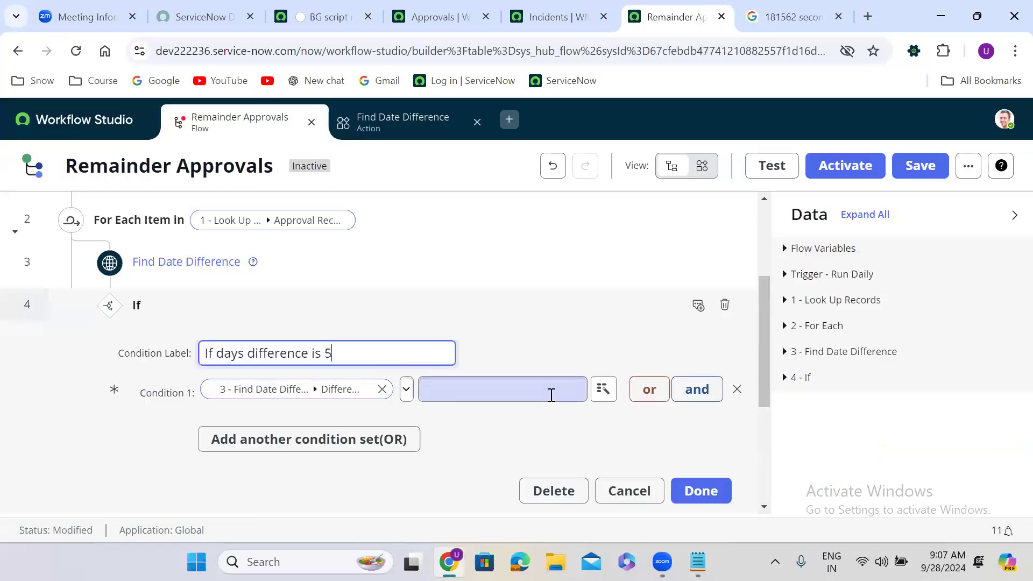
{"action": "left_click", "coordinate": [366, 391]}
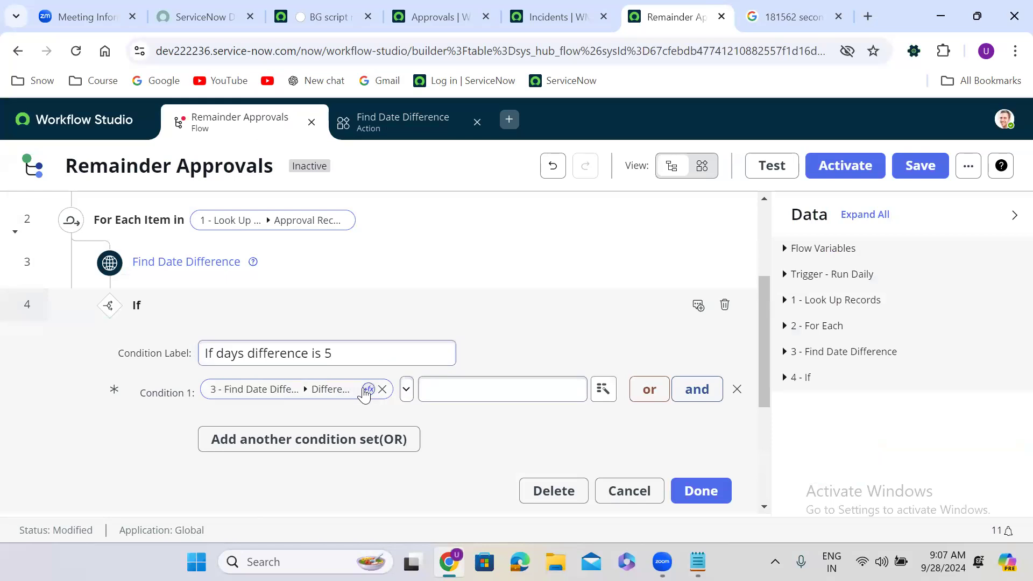
{"action": "left_click_drag", "start_coordinate": [761, 335], "coordinate": [769, 436]}
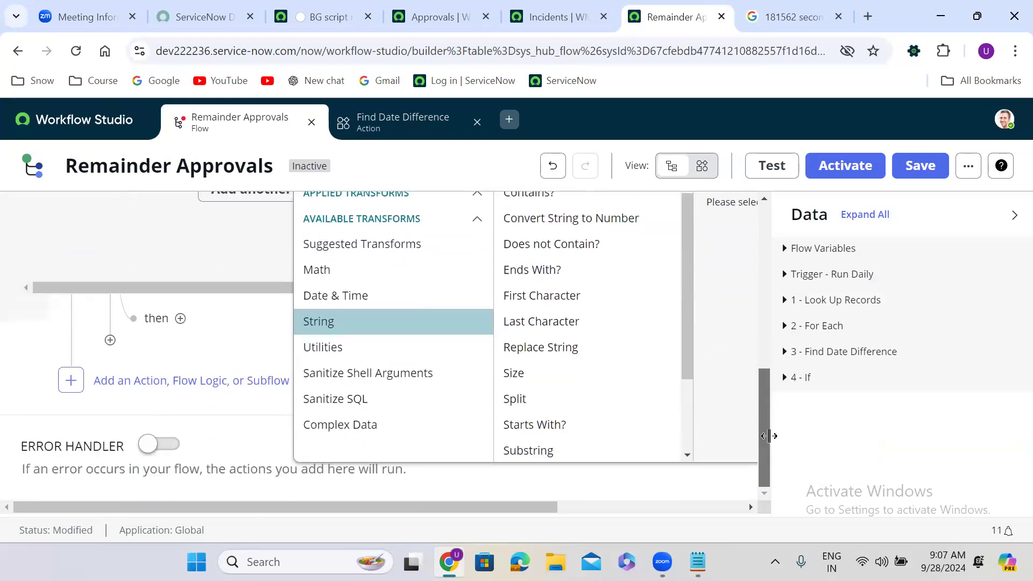
{"action": "left_click", "coordinate": [367, 284]}
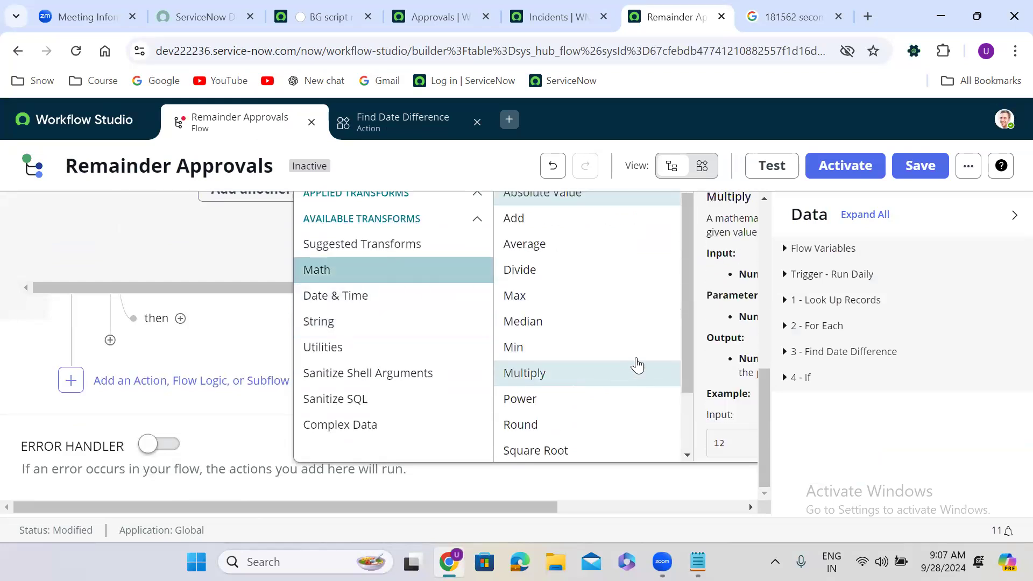
{"action": "mouse_move", "coordinate": [687, 236]}
{"action": "left_mouse_down"}
{"action": "mouse_move", "coordinate": [692, 317]}
{"action": "mouse_move", "coordinate": [683, 218]}
{"action": "left_mouse_up"}
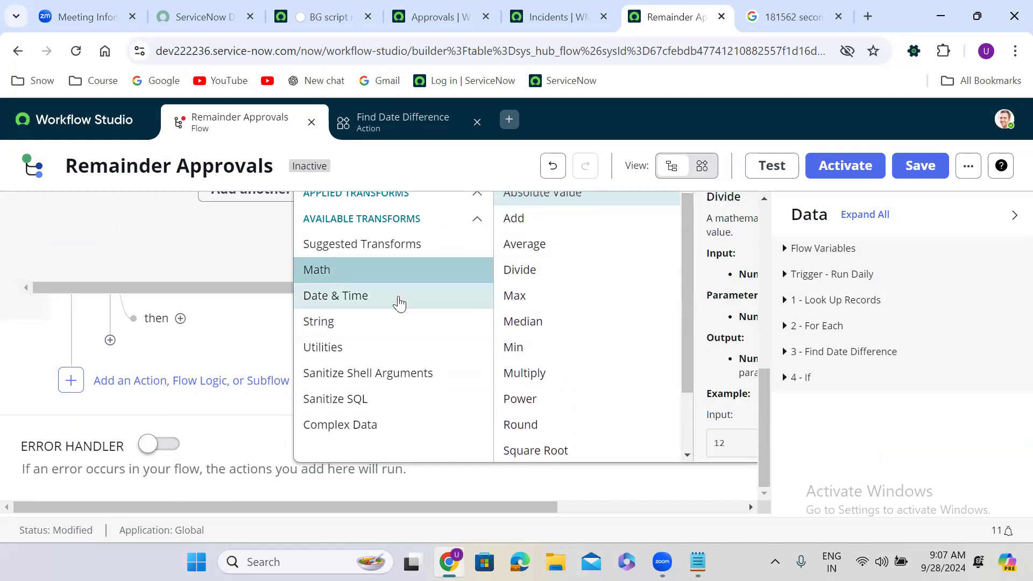
{"action": "left_click", "coordinate": [375, 304]}
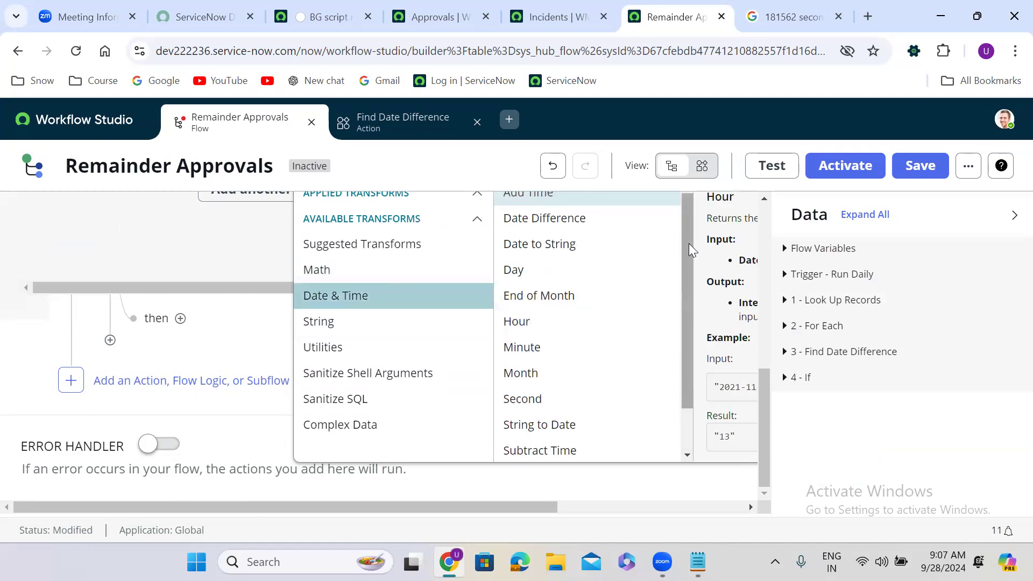
{"action": "left_click_drag", "start_coordinate": [685, 239], "coordinate": [685, 308]}
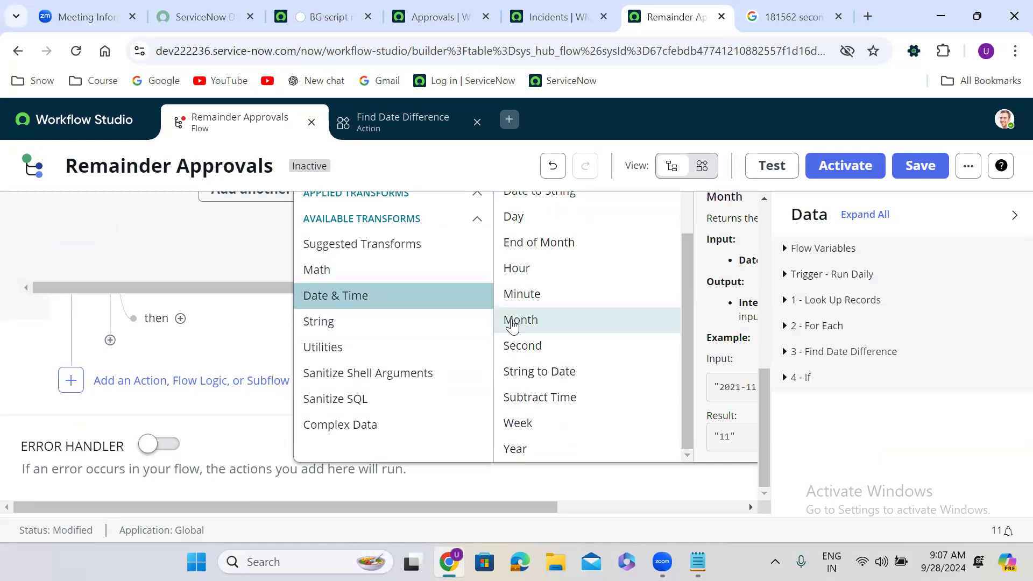
{"action": "left_click", "coordinate": [367, 331]}
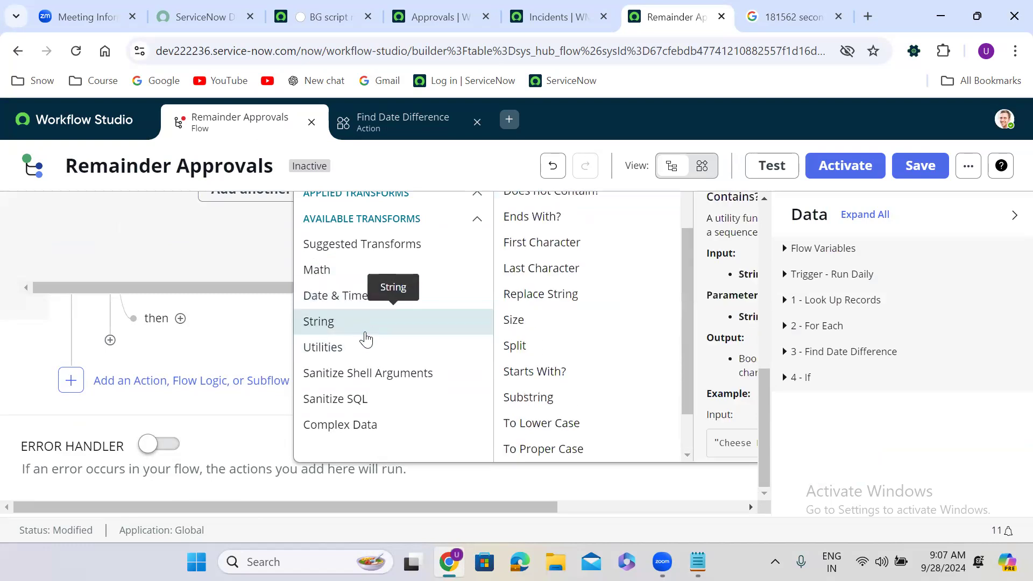
{"action": "left_click", "coordinate": [368, 359]}
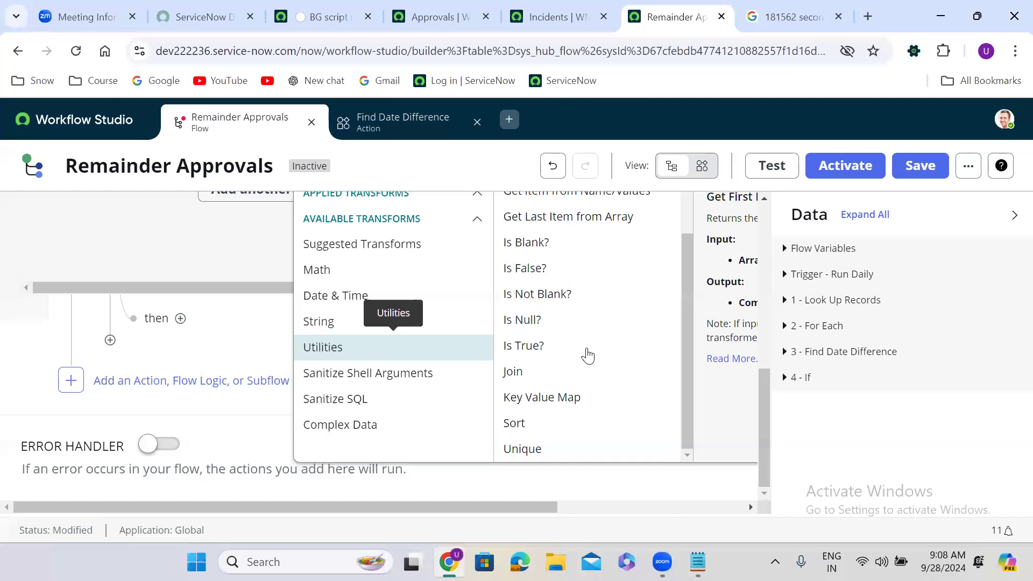
{"action": "mouse_move", "coordinate": [689, 436]}
{"action": "left_mouse_down"}
{"action": "mouse_move", "coordinate": [685, 327]}
{"action": "mouse_move", "coordinate": [692, 455]}
{"action": "left_mouse_up"}
- Look through all transform categories for the Difference value, including Sanitize Shell Arguments, Sanitize SQL and Complex Data
{"action": "left_click", "coordinate": [379, 322]}
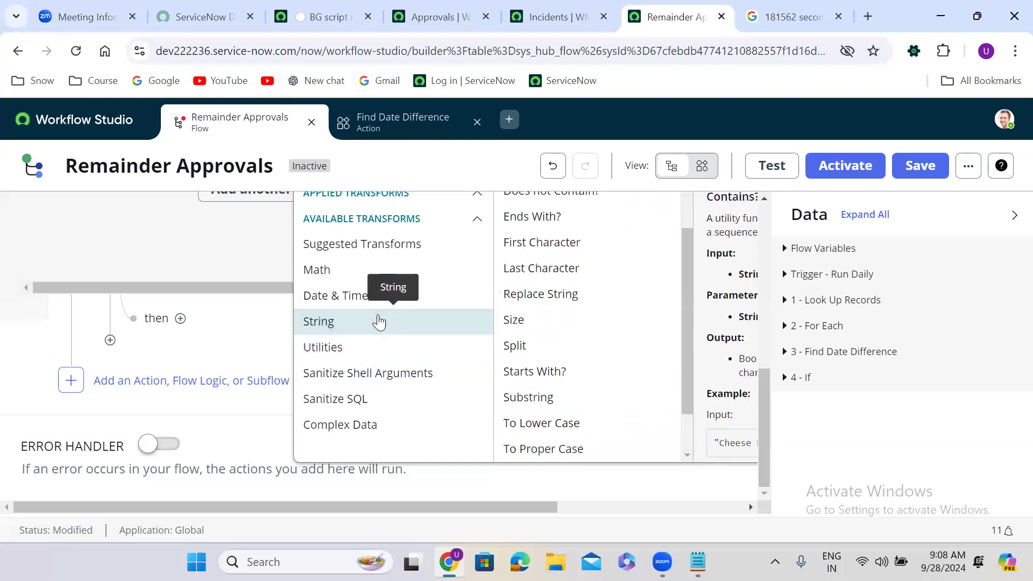
{"action": "left_click", "coordinate": [368, 253]}
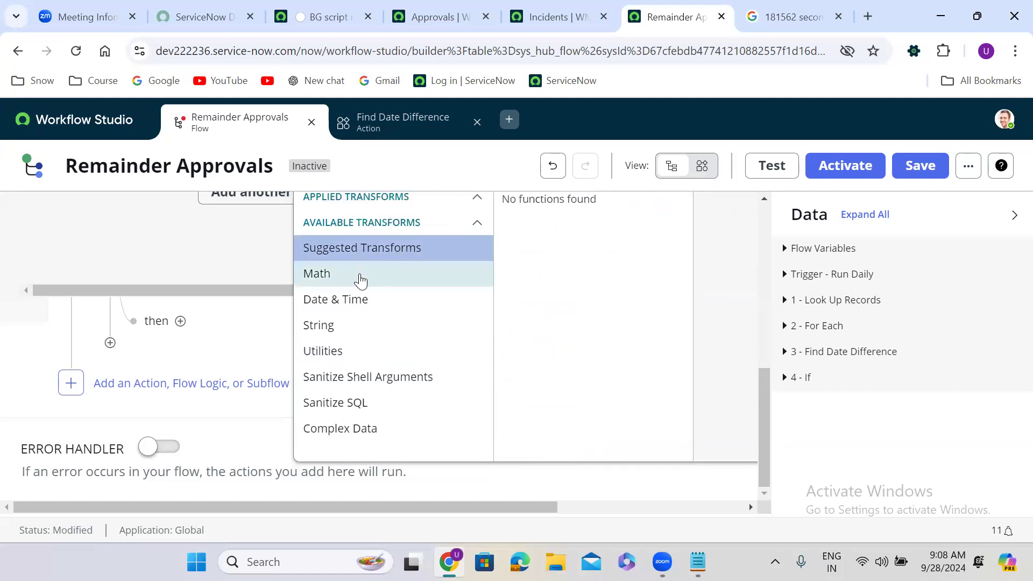
{"action": "left_click", "coordinate": [357, 284]}
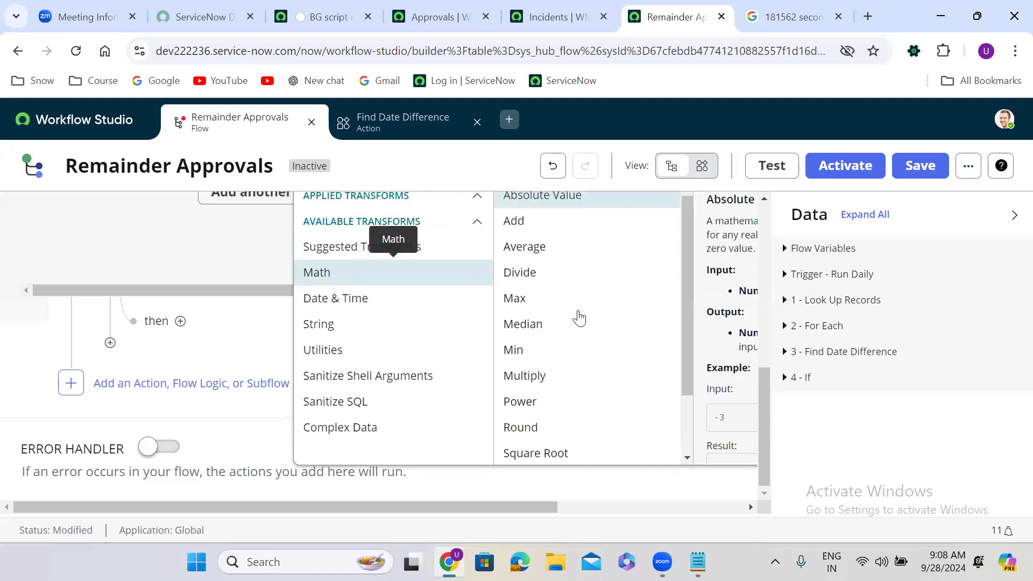
{"action": "left_click_drag", "start_coordinate": [687, 228], "coordinate": [698, 355]}
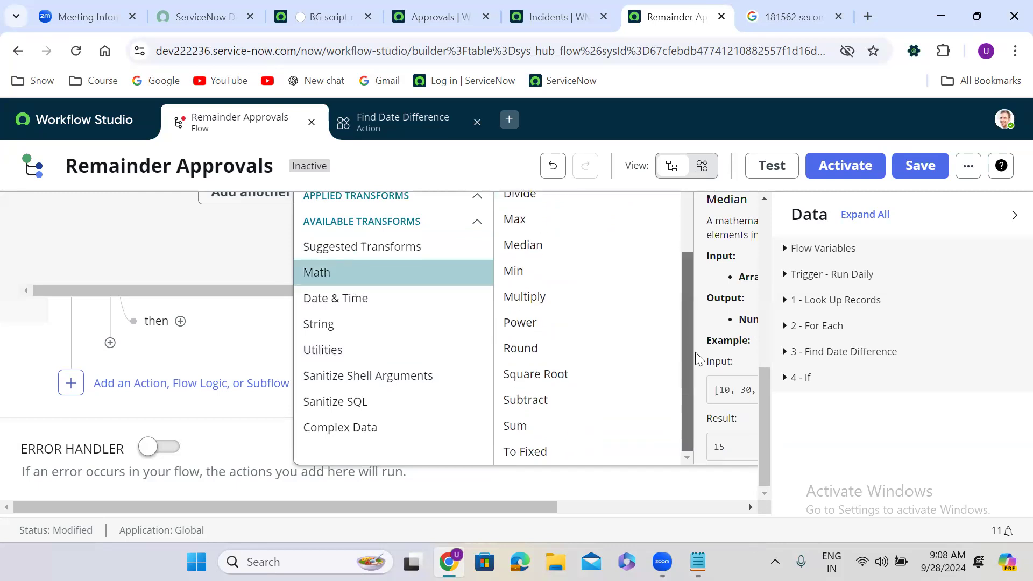
{"action": "left_click", "coordinate": [375, 317]}
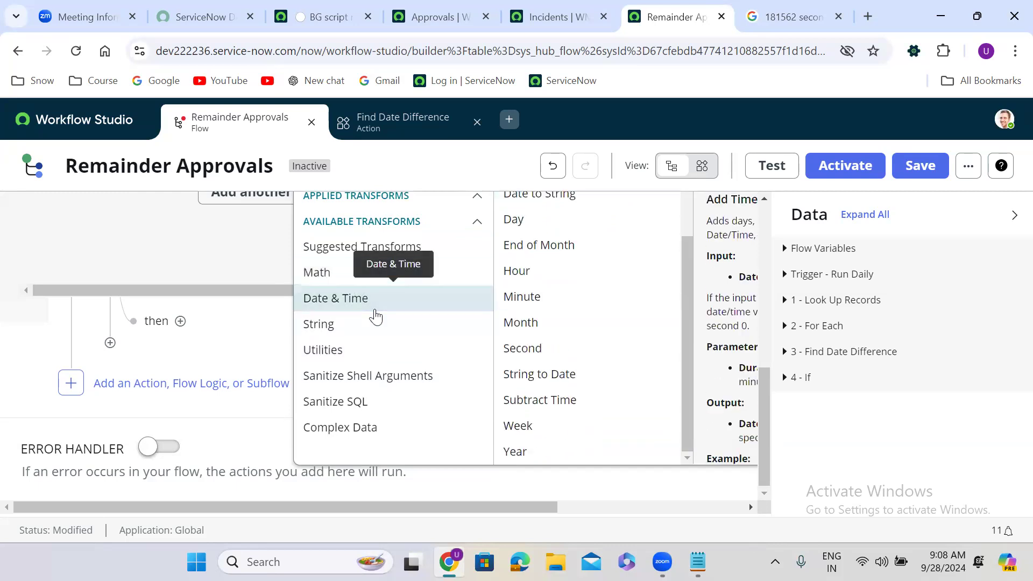
{"action": "left_click", "coordinate": [376, 329]}
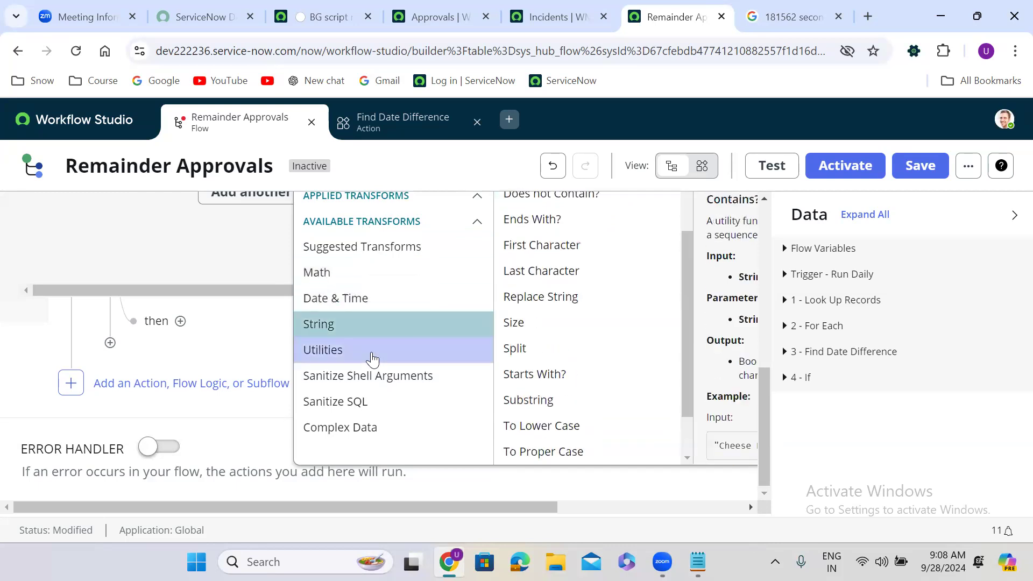
{"action": "left_click", "coordinate": [372, 356]}
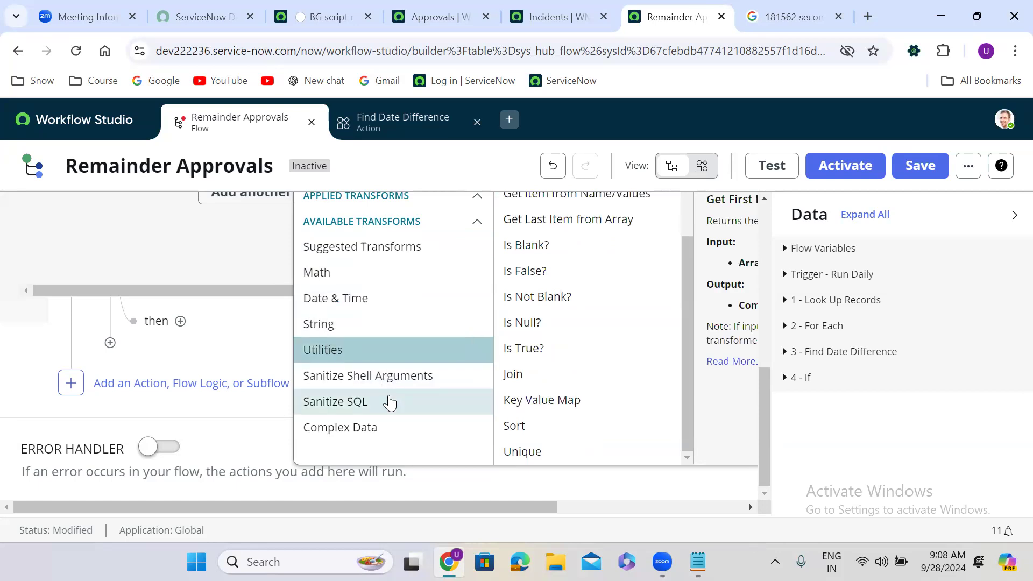
{"action": "left_click", "coordinate": [389, 402]}
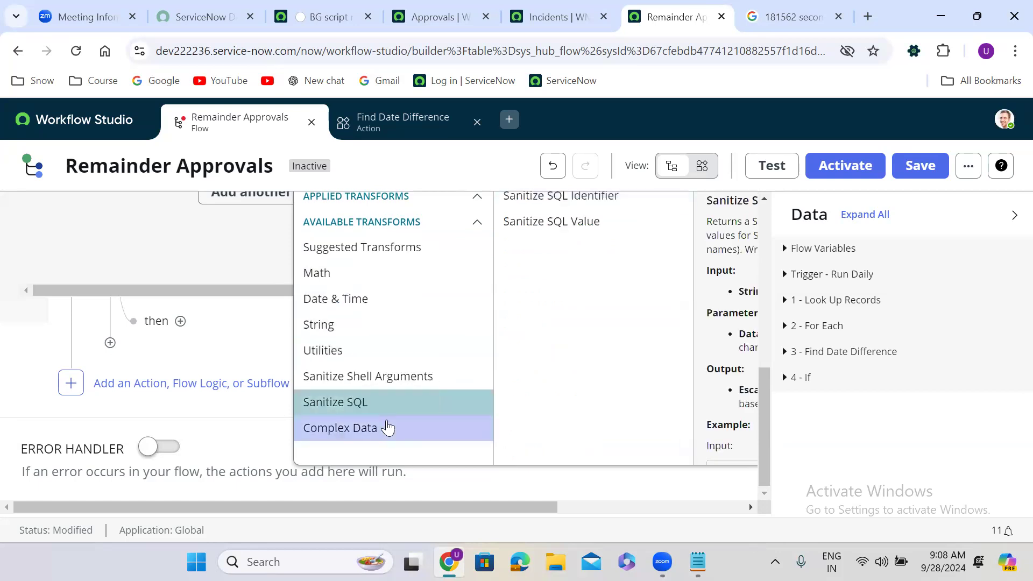
{"action": "left_click", "coordinate": [388, 428]}
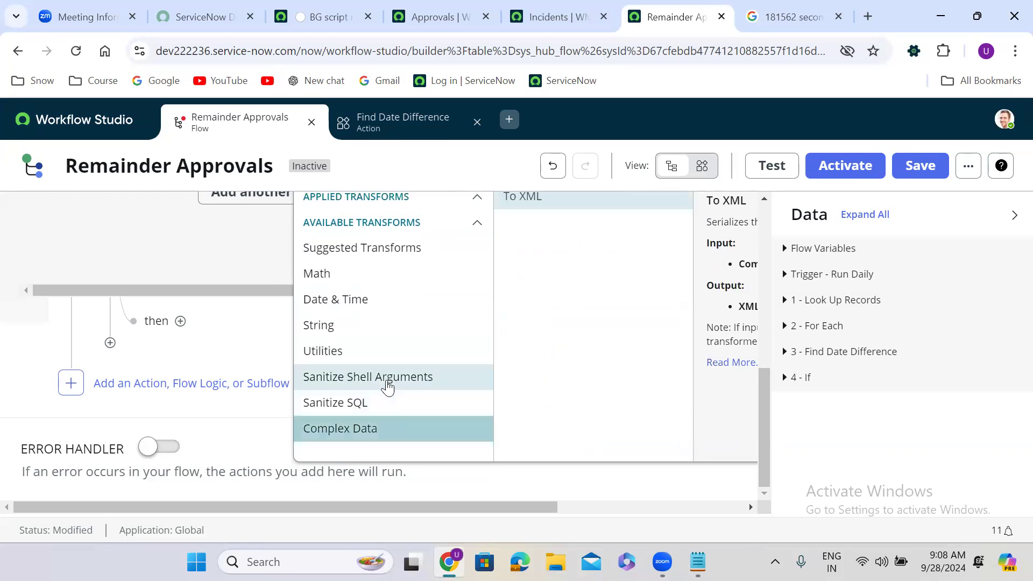
{"action": "left_click", "coordinate": [388, 385]}
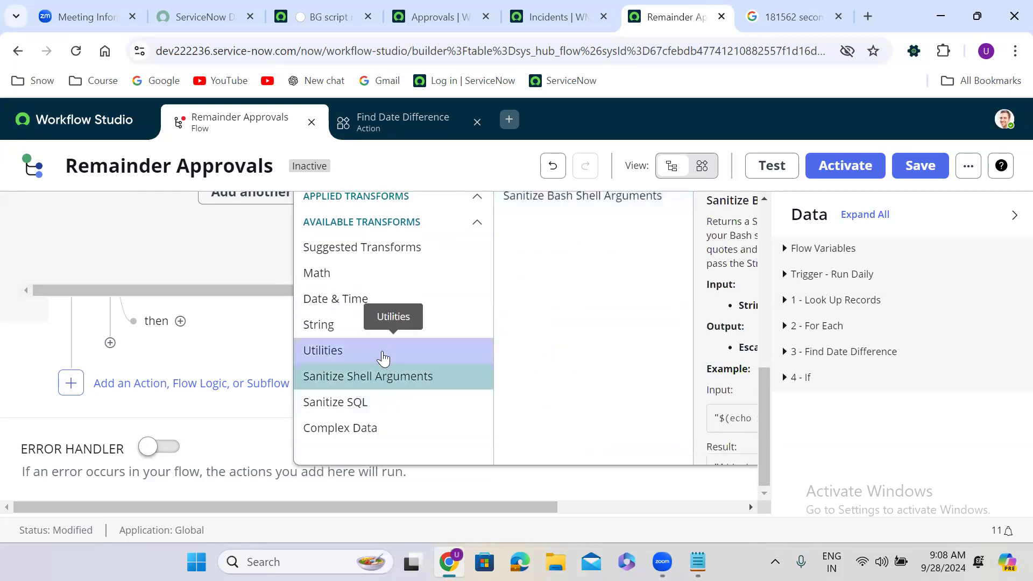
{"action": "left_click", "coordinate": [383, 352]}
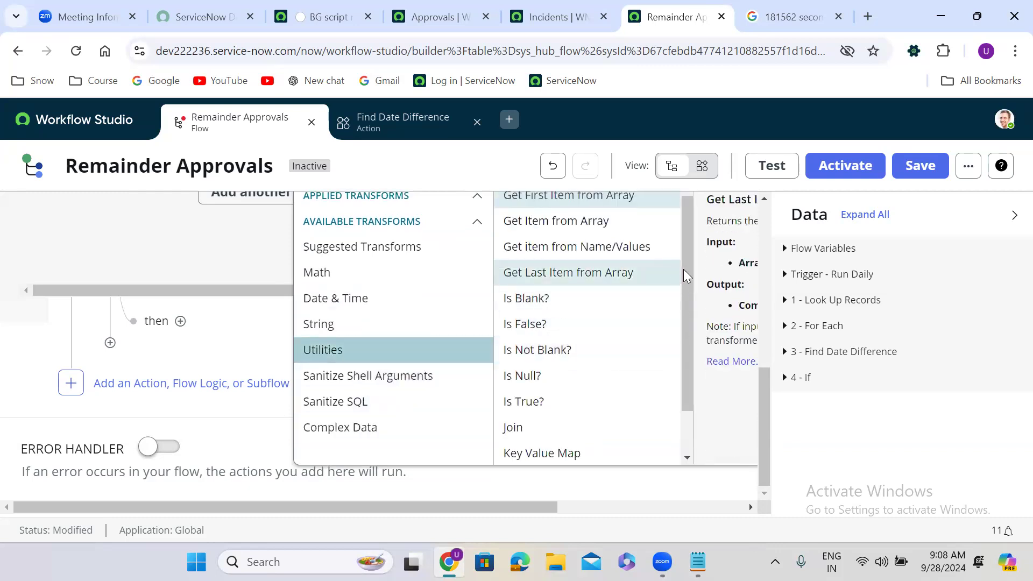
{"action": "left_click_drag", "start_coordinate": [686, 259], "coordinate": [681, 228]}
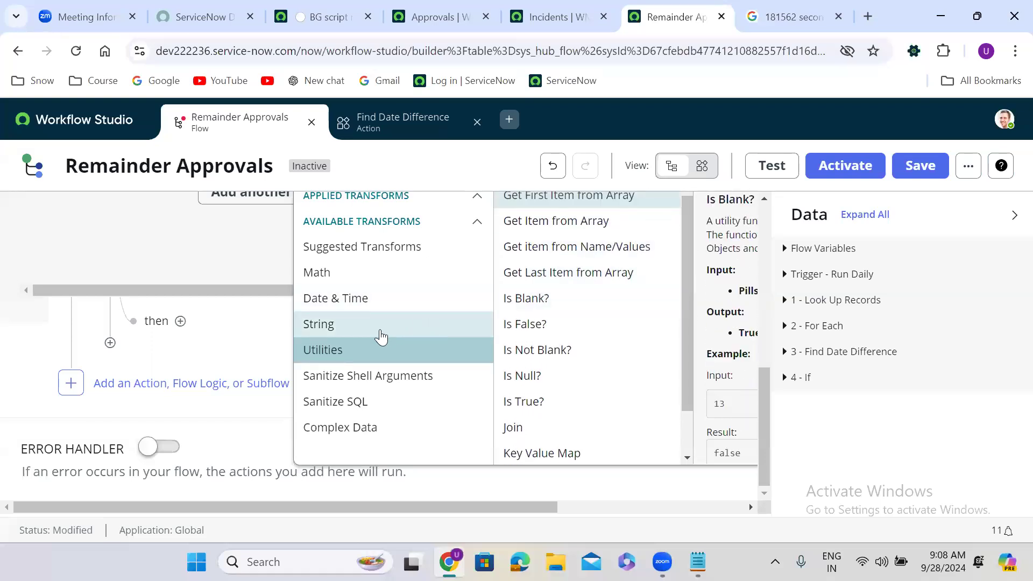
- Recheck the String, Date & Time, Math and Suggested Transforms for a function suited to the Difference value, and close the transform list
{"action": "left_click", "coordinate": [380, 336]}
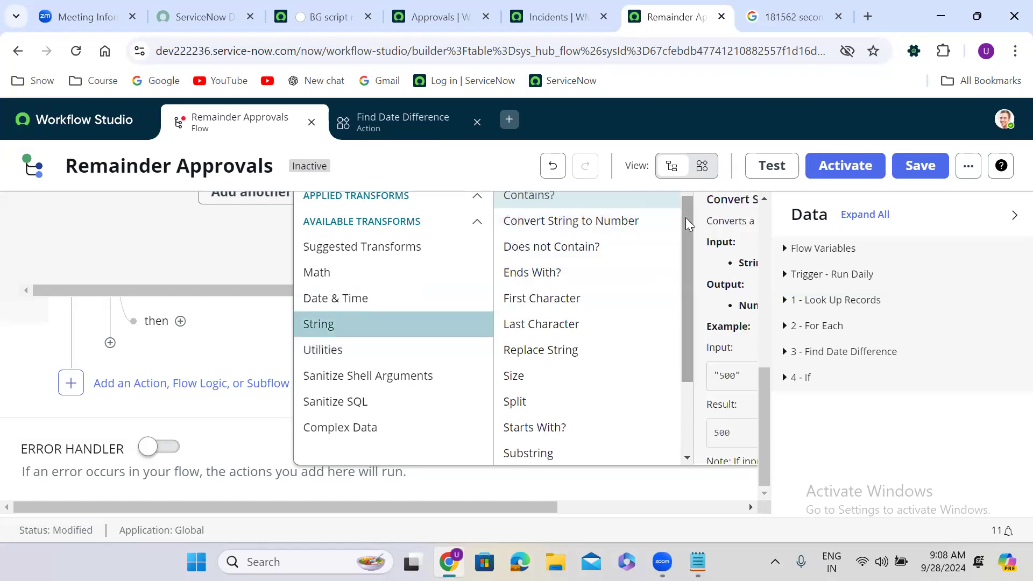
{"action": "mouse_move", "coordinate": [686, 218]}
{"action": "left_mouse_down"}
{"action": "mouse_move", "coordinate": [695, 301]}
{"action": "mouse_move", "coordinate": [689, 212]}
{"action": "left_mouse_up"}
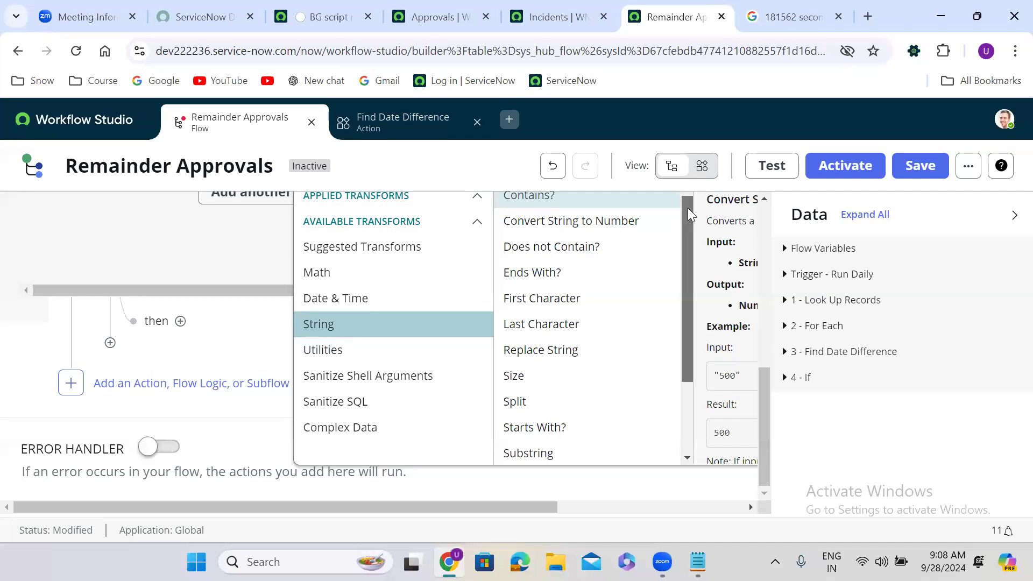
{"action": "left_click", "coordinate": [406, 298]}
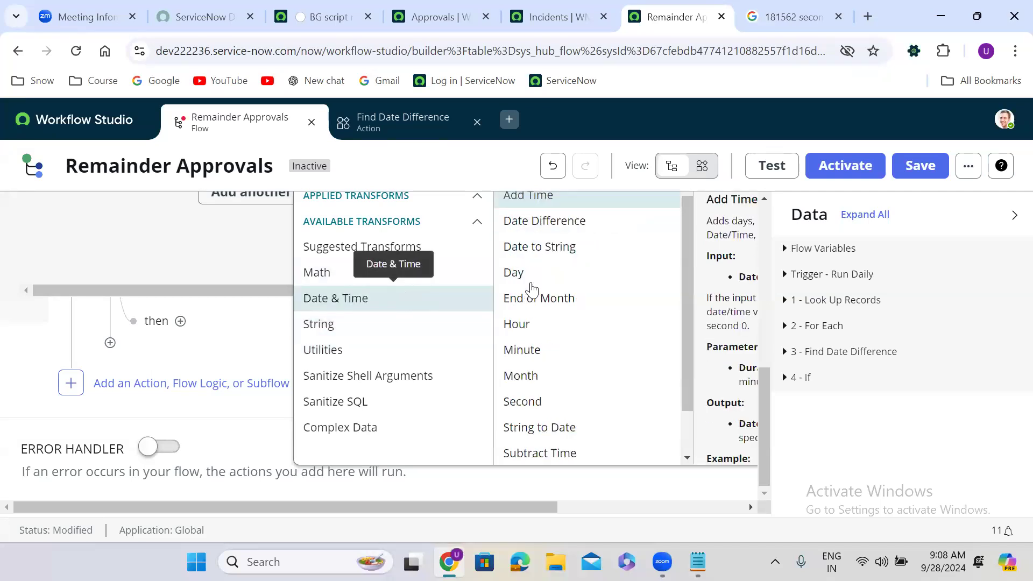
{"action": "left_click_drag", "start_coordinate": [687, 231], "coordinate": [690, 298]}
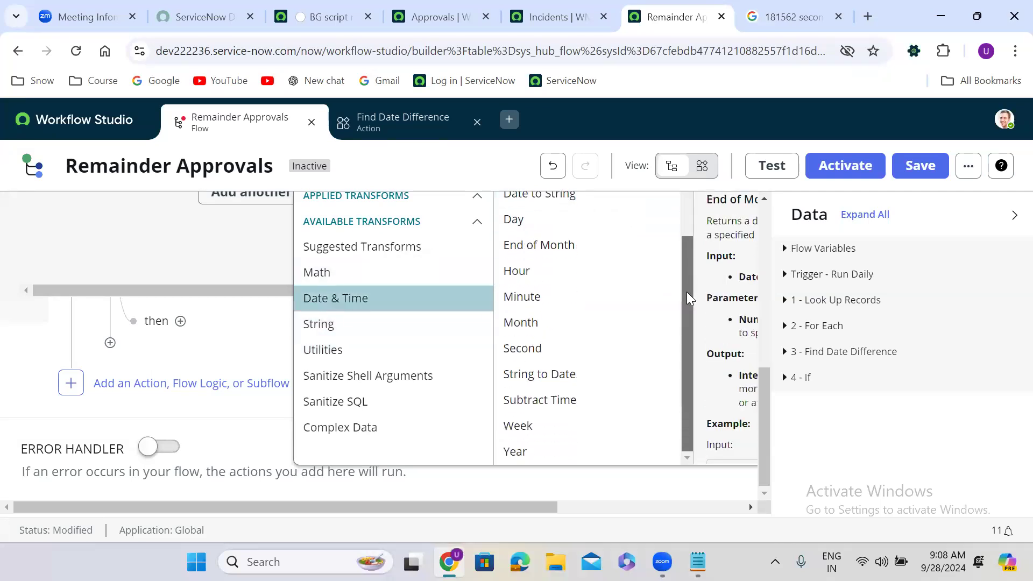
{"action": "scroll", "coordinate": [691, 233], "scroll_direction": "up", "scroll_amount": 1}
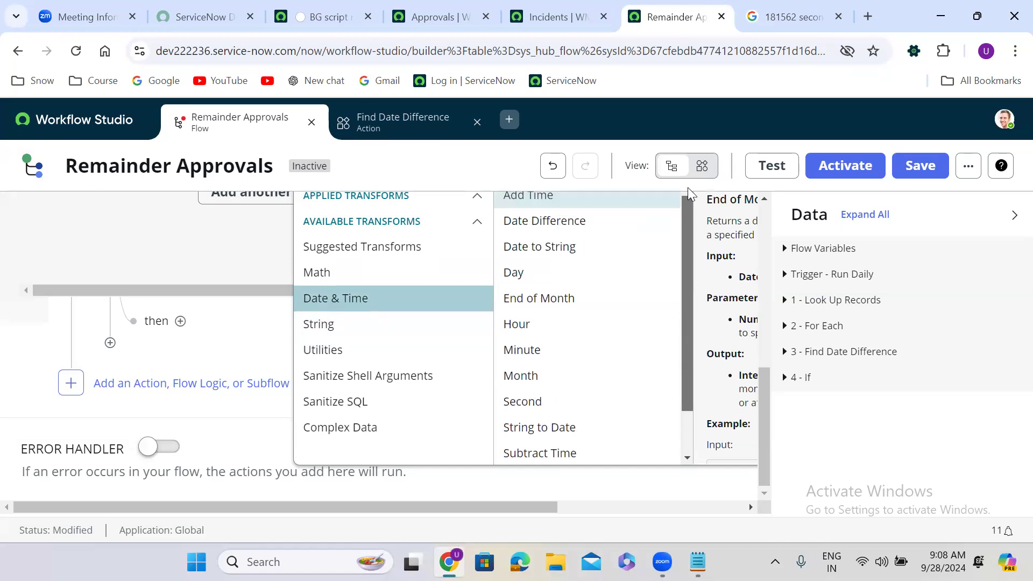
{"action": "left_click", "coordinate": [392, 274]}
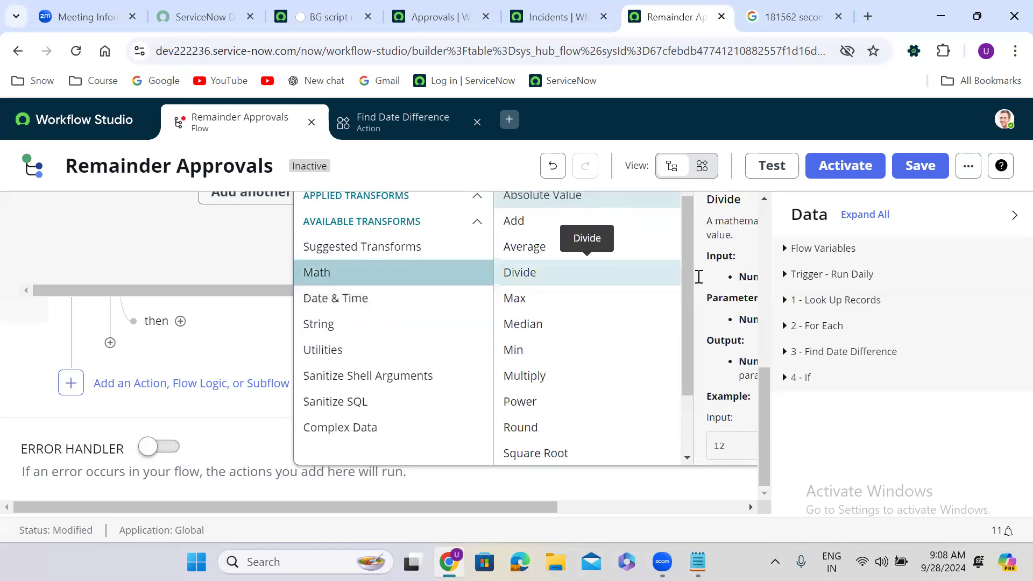
{"action": "scroll", "coordinate": [690, 349], "scroll_direction": "down", "scroll_amount": 2}
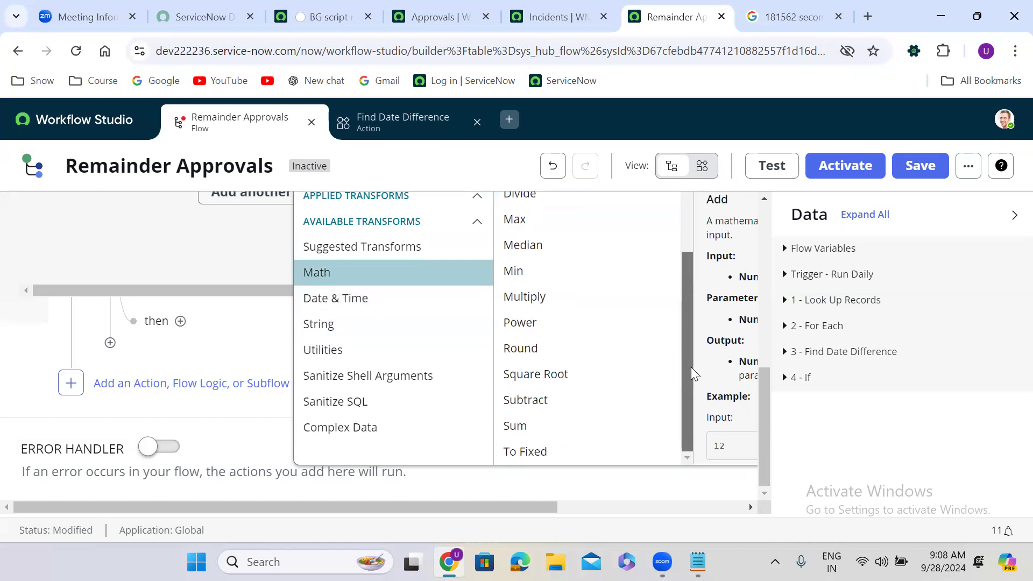
{"action": "left_click", "coordinate": [368, 251]}
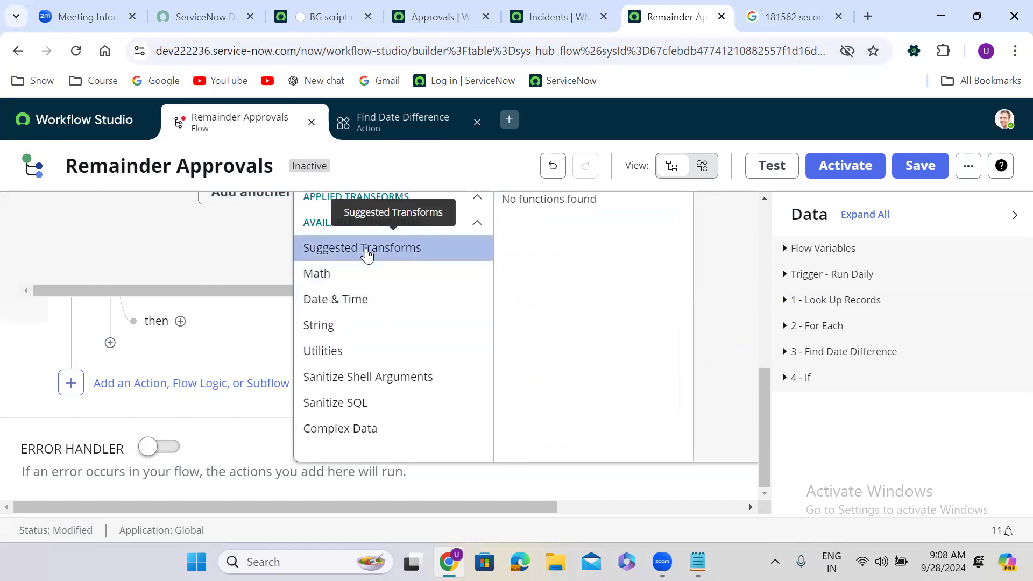
{"action": "left_click", "coordinate": [193, 256]}
- In the Find Date Difference action's script step, set the seconds output variable's type to Integer and save the action
{"action": "left_click", "coordinate": [398, 124]}
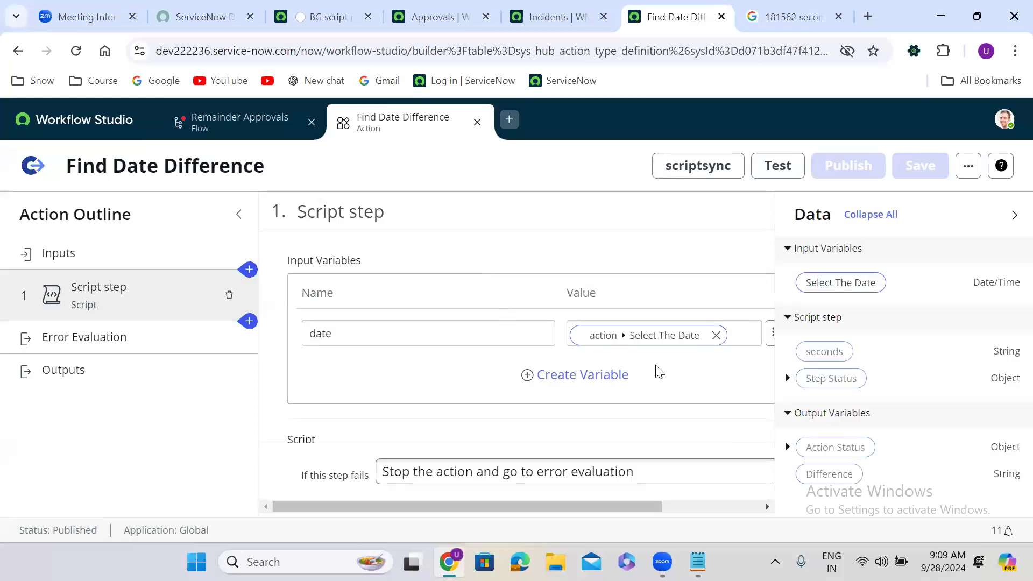
{"action": "left_click", "coordinate": [1013, 217]}
{"action": "left_click_drag", "start_coordinate": [1013, 268], "coordinate": [818, 413]}
{"action": "left_click", "coordinate": [815, 413]}
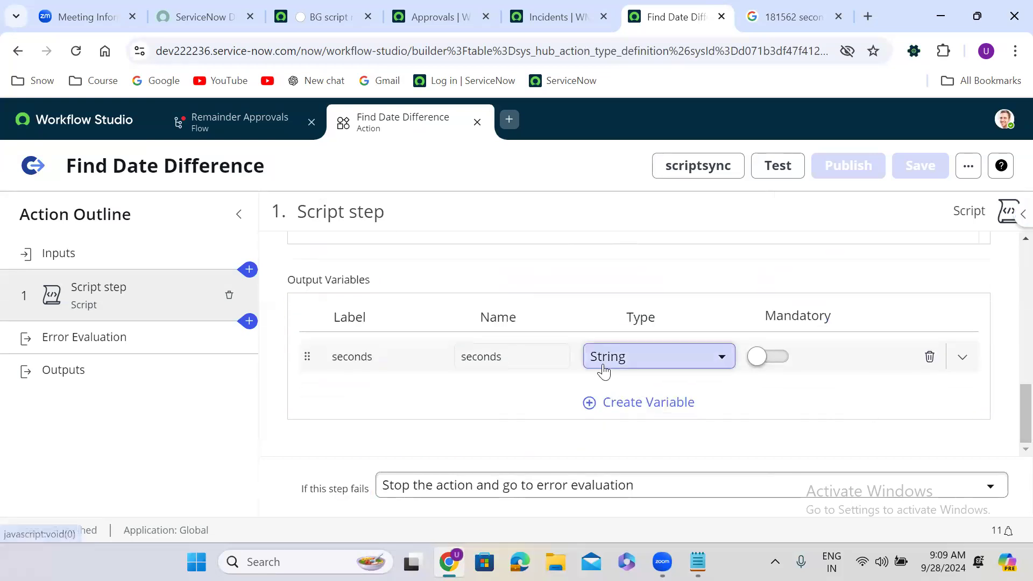
{"action": "left_click", "coordinate": [602, 367]}
{"action": "type", "text": "inte"}
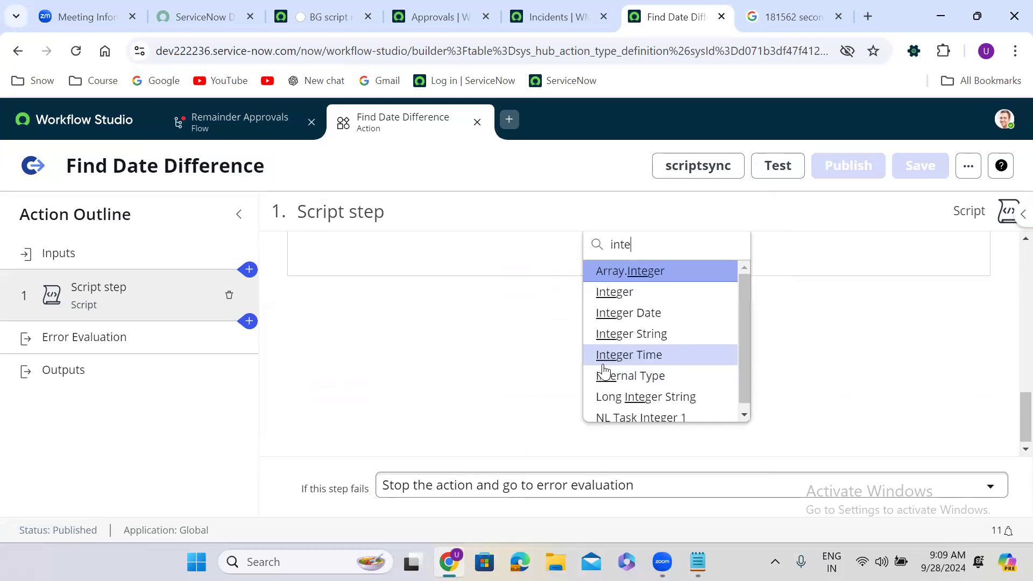
{"action": "left_click", "coordinate": [637, 292]}
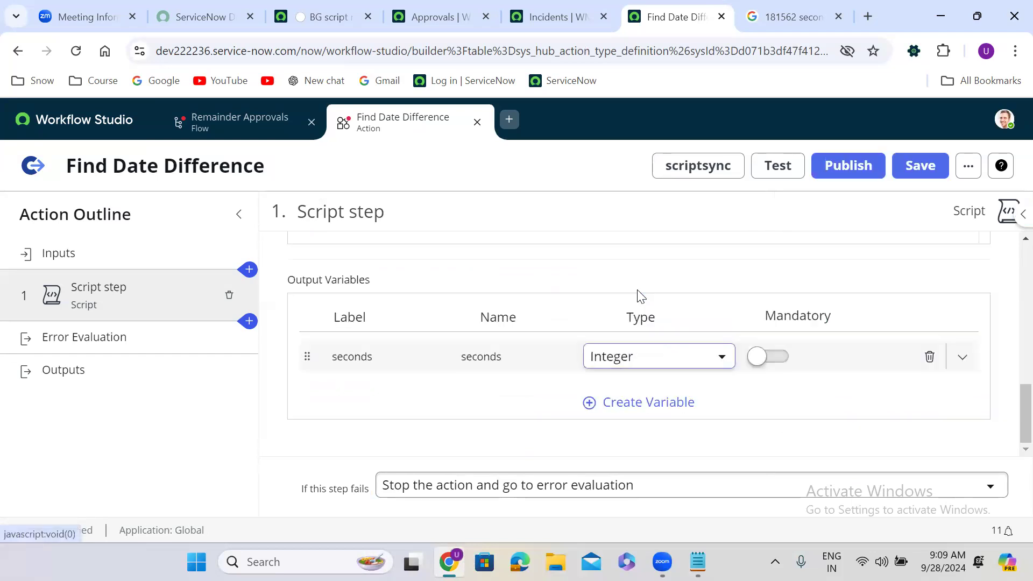
{"action": "left_click", "coordinate": [917, 168]}
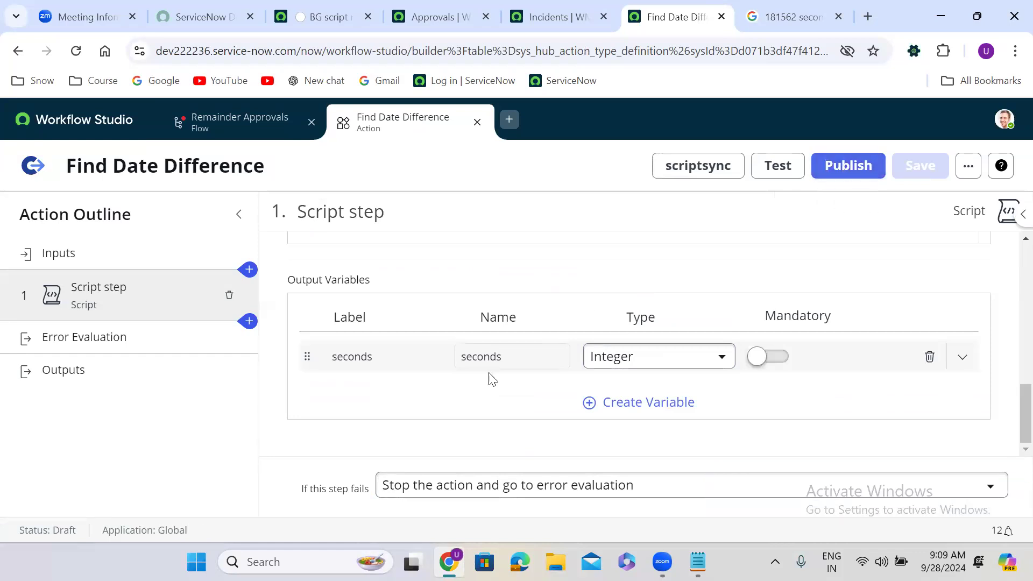
- Edit the Find Date Difference action's outputs and set the Difference output's type to Integer
{"action": "left_click", "coordinate": [79, 379]}
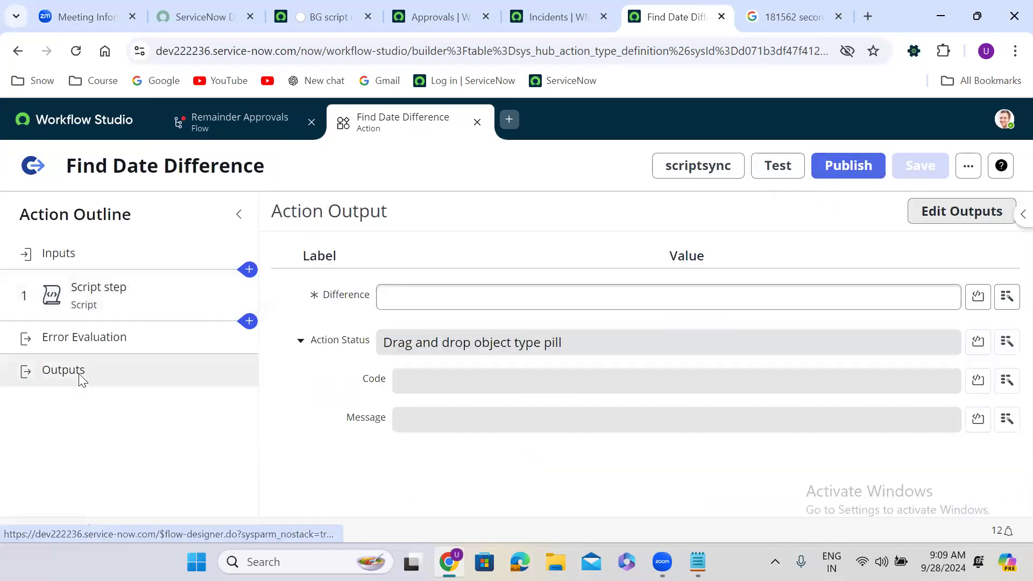
{"action": "left_click", "coordinate": [1005, 297]}
{"action": "left_click", "coordinate": [1002, 300]}
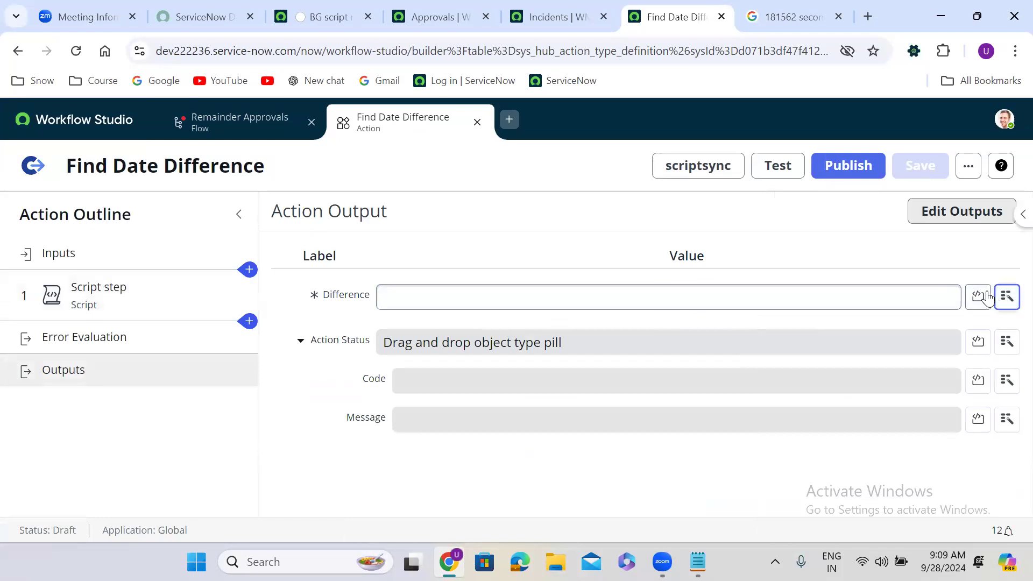
{"action": "left_click", "coordinate": [955, 215]}
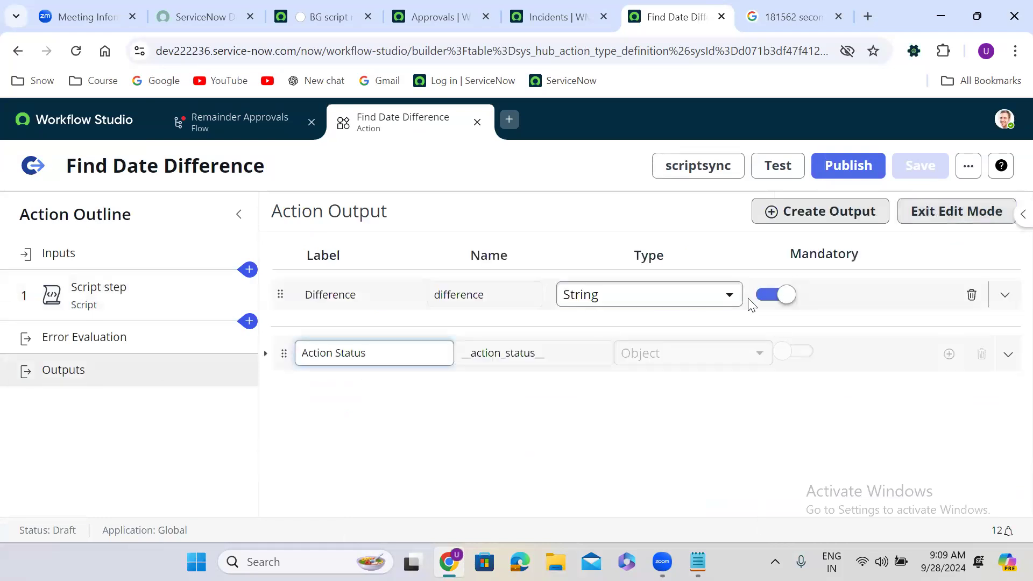
{"action": "left_click", "coordinate": [636, 302]}
{"action": "type", "text": "inte"}
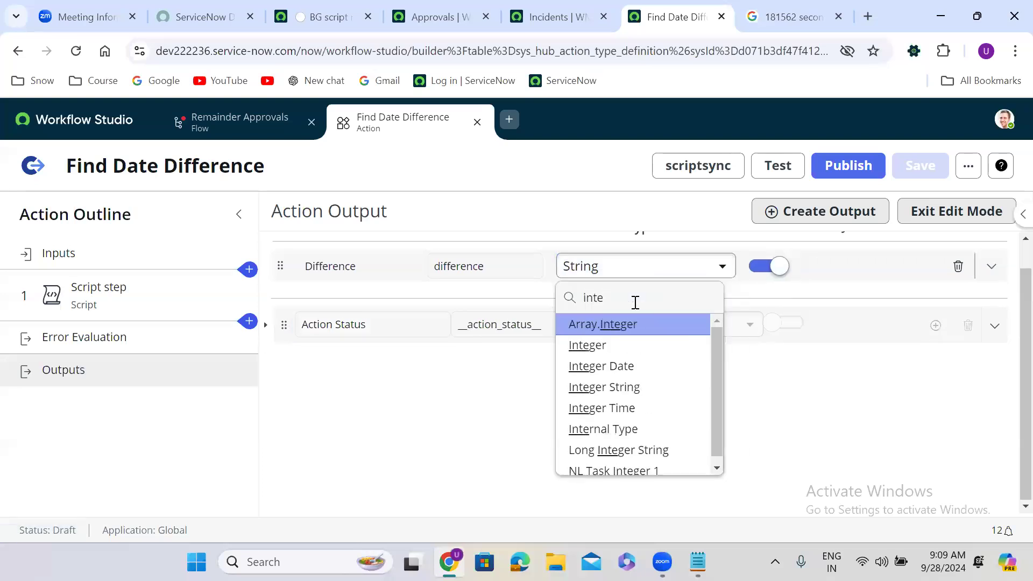
{"action": "left_click", "coordinate": [618, 347]}
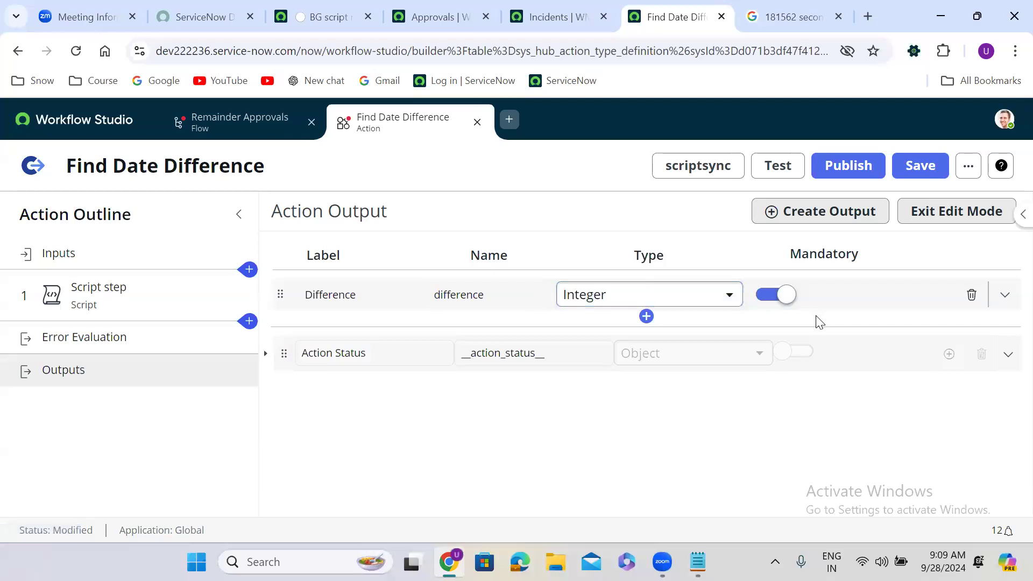
- Save the Find Date Difference action and try to publish it
{"action": "left_click", "coordinate": [920, 167]}
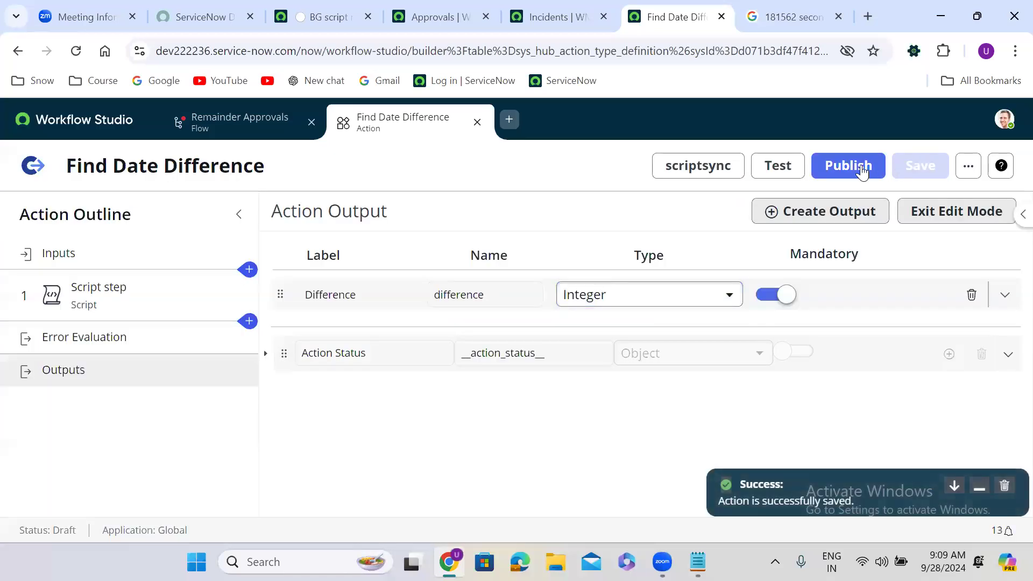
{"action": "left_click", "coordinate": [846, 166]}
{"action": "left_click", "coordinate": [782, 325]}
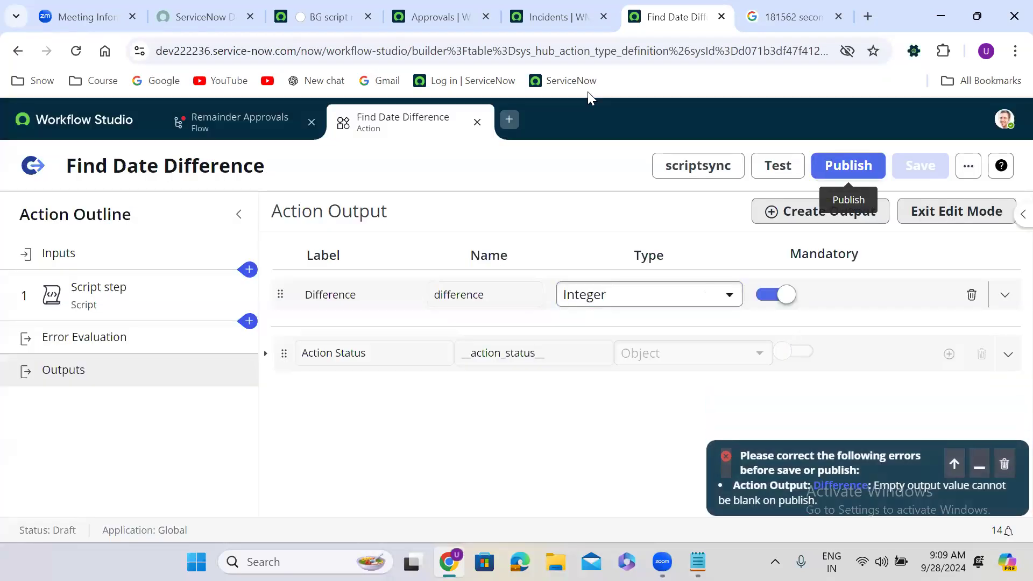
- Delete the If condition step from the Remainder Approvals flow
{"action": "left_click", "coordinate": [258, 126]}
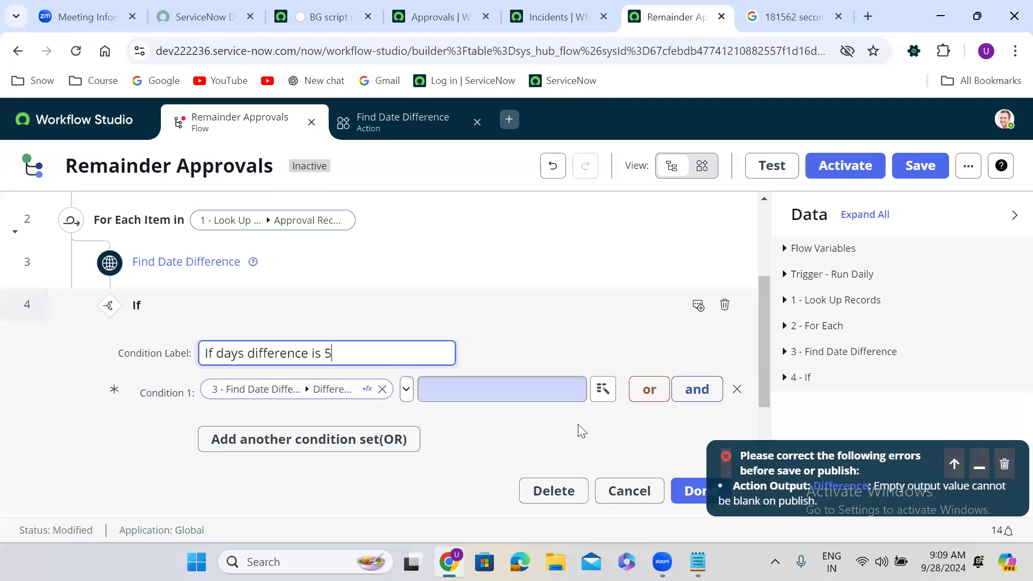
{"action": "left_click", "coordinate": [725, 305]}
{"action": "left_click", "coordinate": [693, 338]}
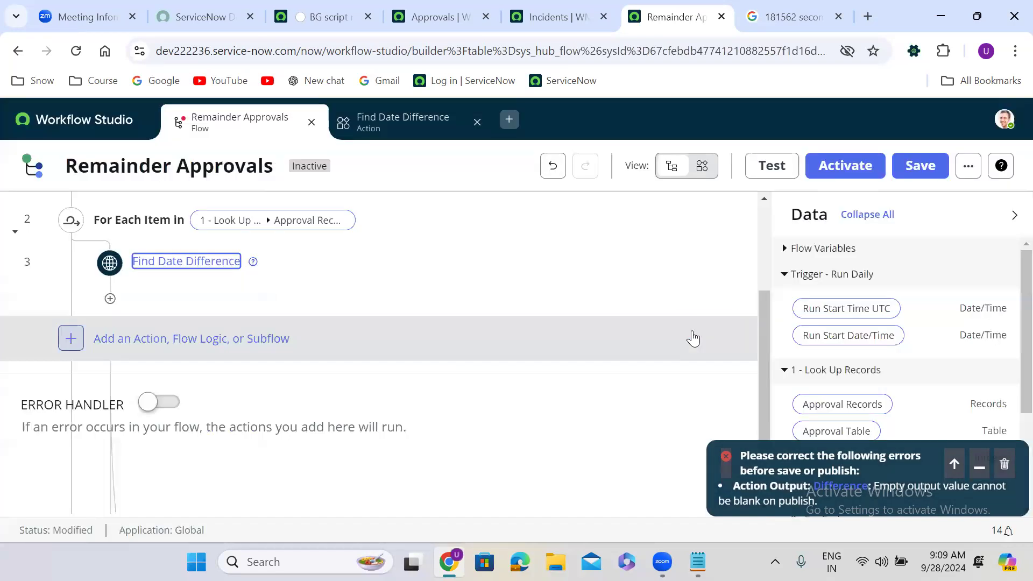
{"action": "left_click", "coordinate": [111, 362]}
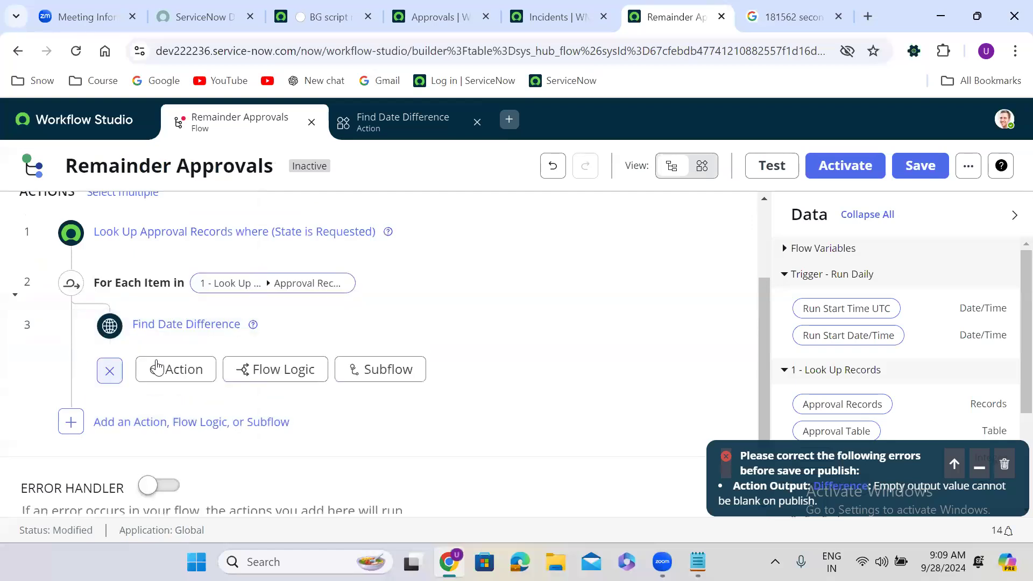
{"action": "left_click", "coordinate": [275, 370]}
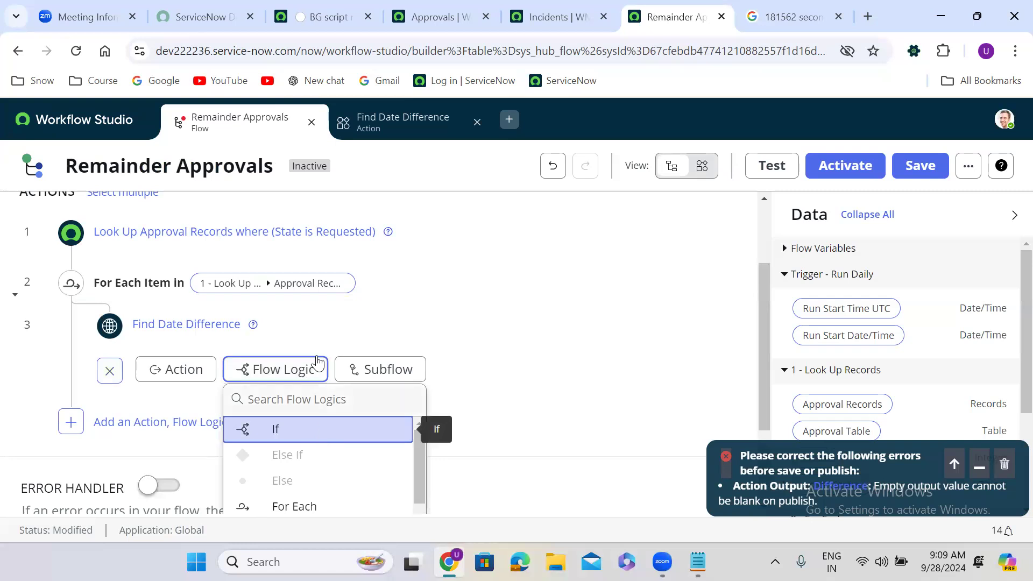
{"action": "left_click", "coordinate": [334, 327]}
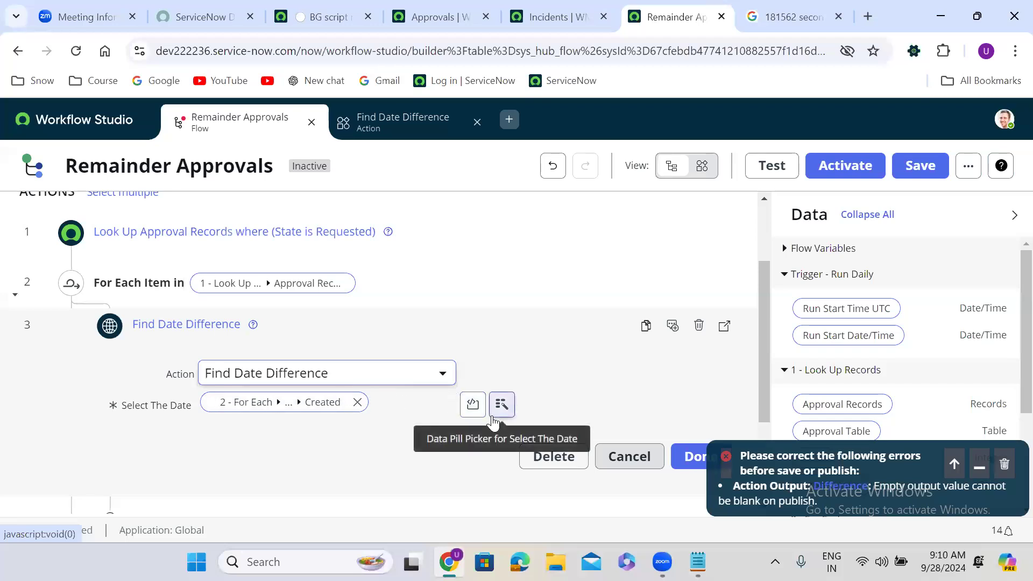
{"action": "left_click", "coordinate": [357, 403]}
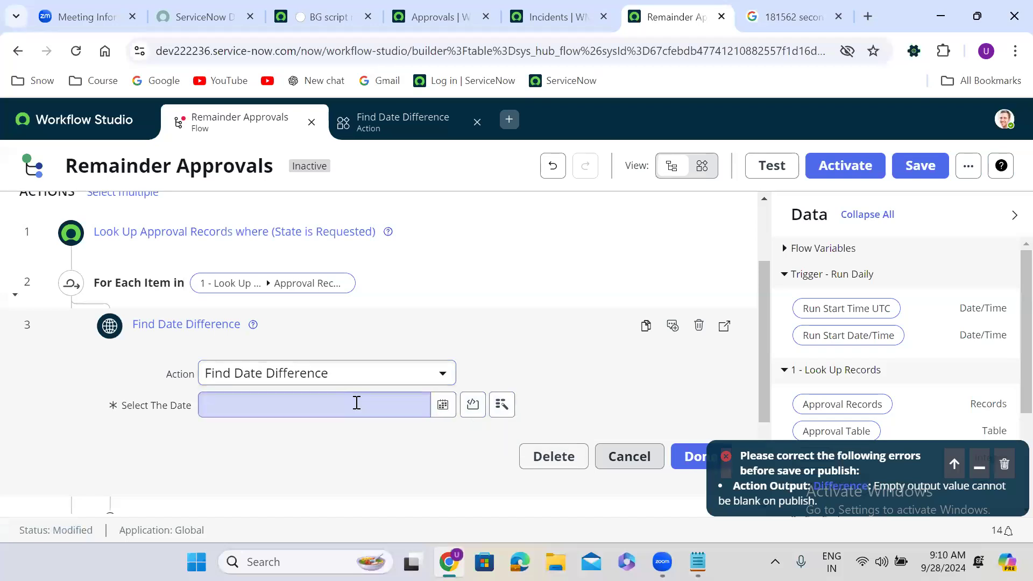
{"action": "left_click", "coordinate": [500, 407]}
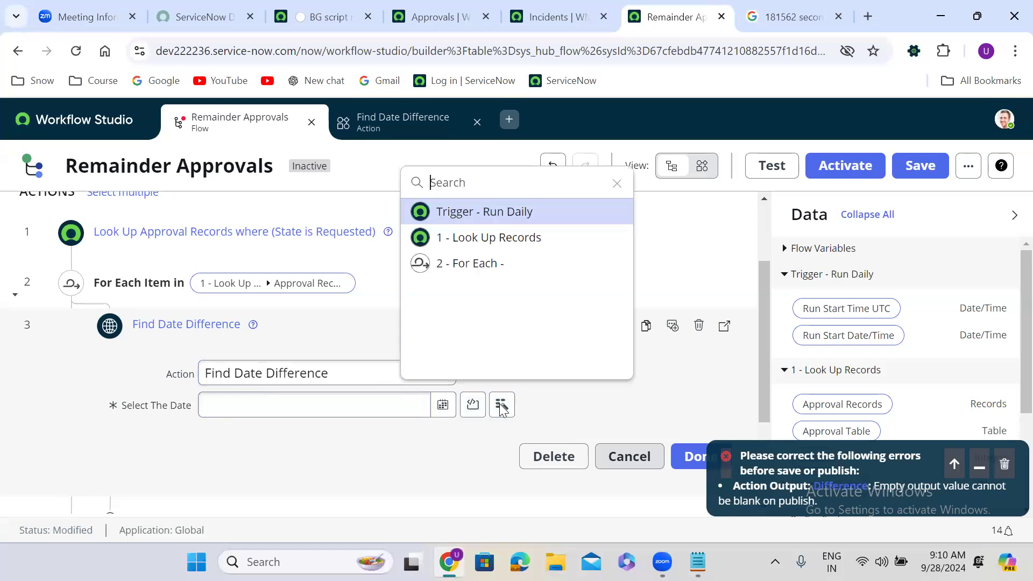
{"action": "left_click", "coordinate": [504, 249]}
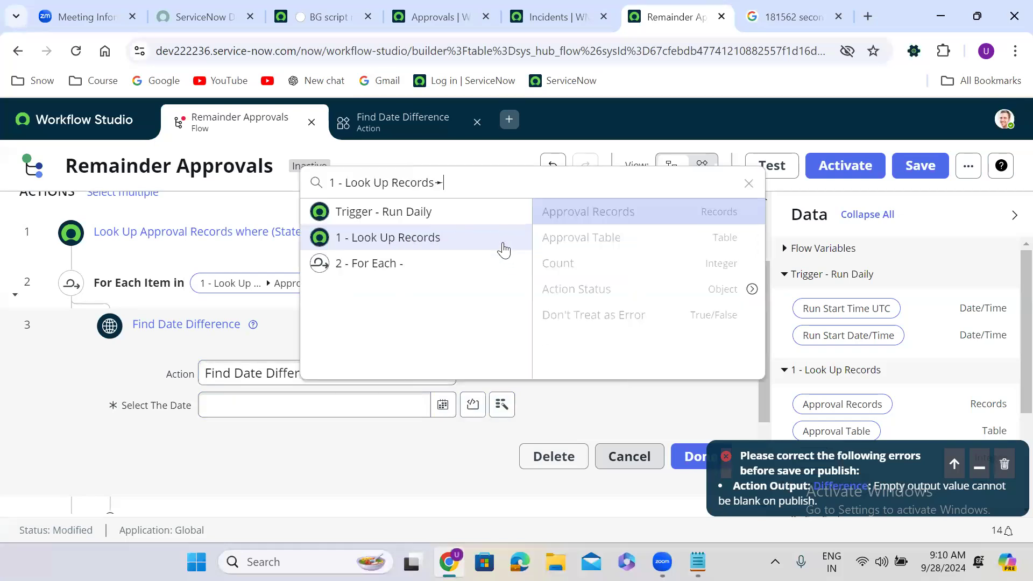
{"action": "left_click", "coordinate": [489, 274]}
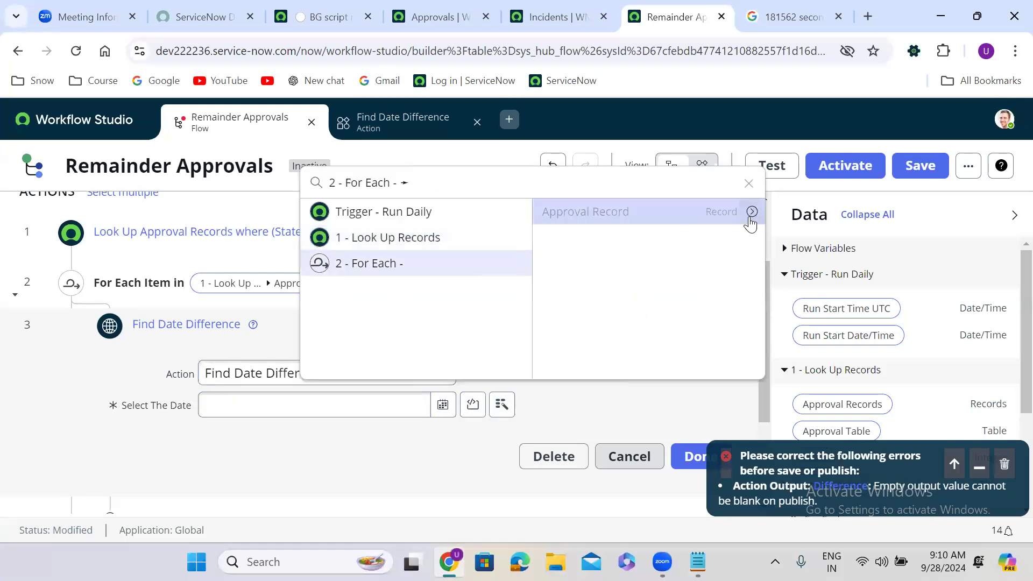
{"action": "left_click", "coordinate": [752, 213]}
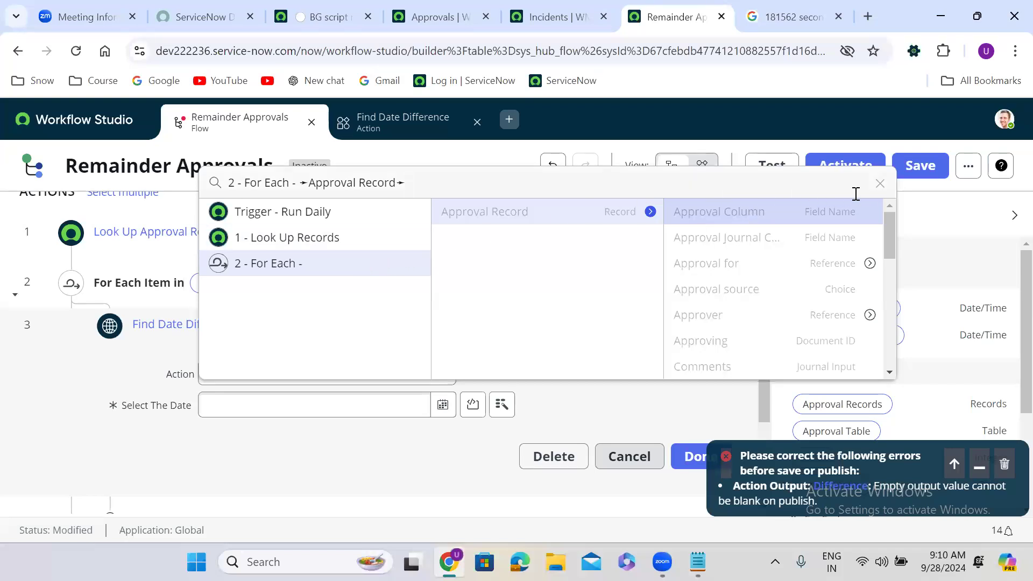
{"action": "left_click", "coordinate": [879, 184]}
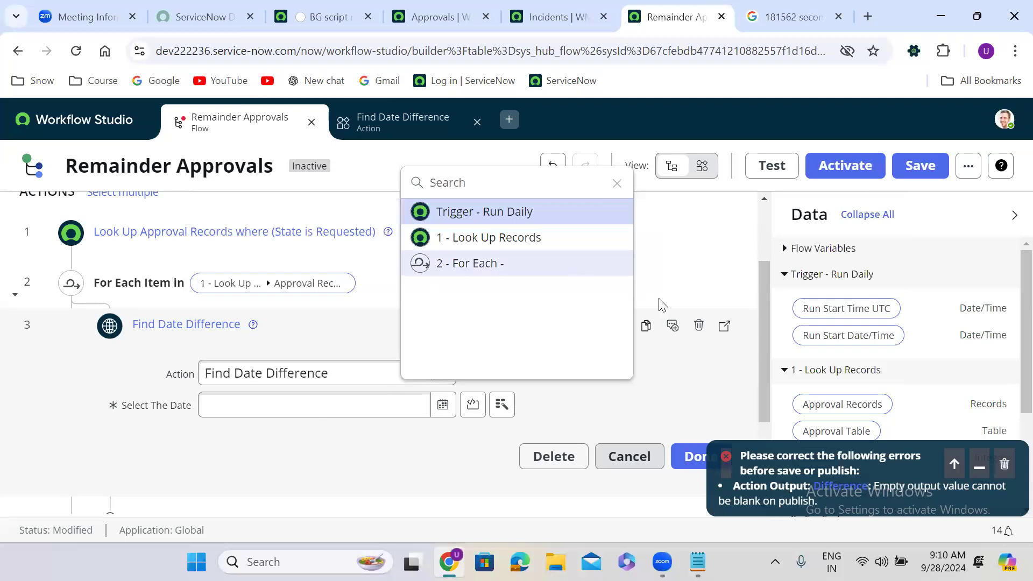
{"action": "key", "text": "Escape"}
- Delete the Find Date Difference step and add the Find Date Difference action again inside the For Each loop
{"action": "left_click", "coordinate": [698, 326]}
{"action": "left_click", "coordinate": [705, 326]}
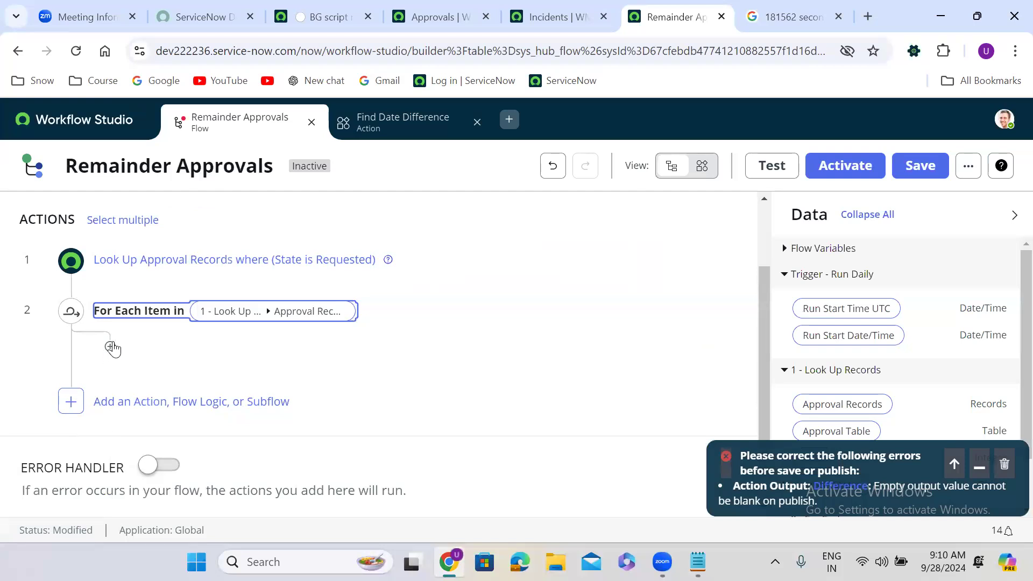
{"action": "left_click", "coordinate": [111, 347]}
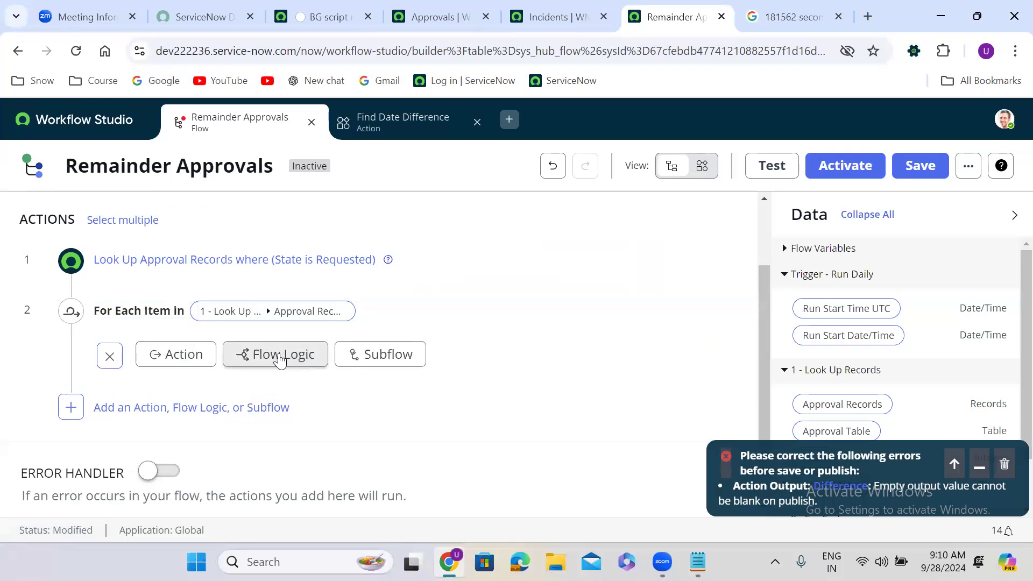
{"action": "left_click", "coordinate": [191, 364]}
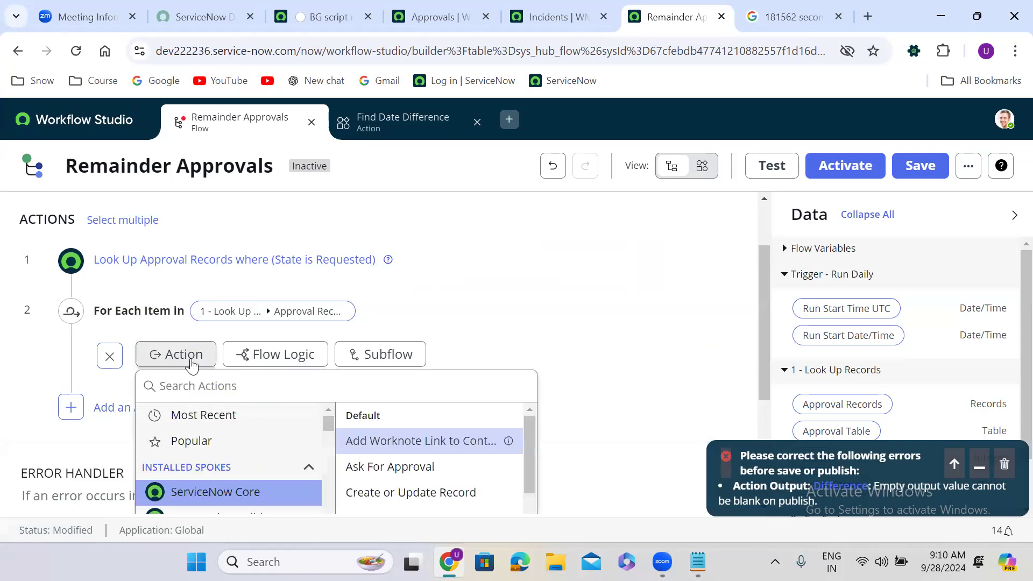
{"action": "left_click", "coordinate": [205, 387]}
{"action": "type", "text": "fi"}
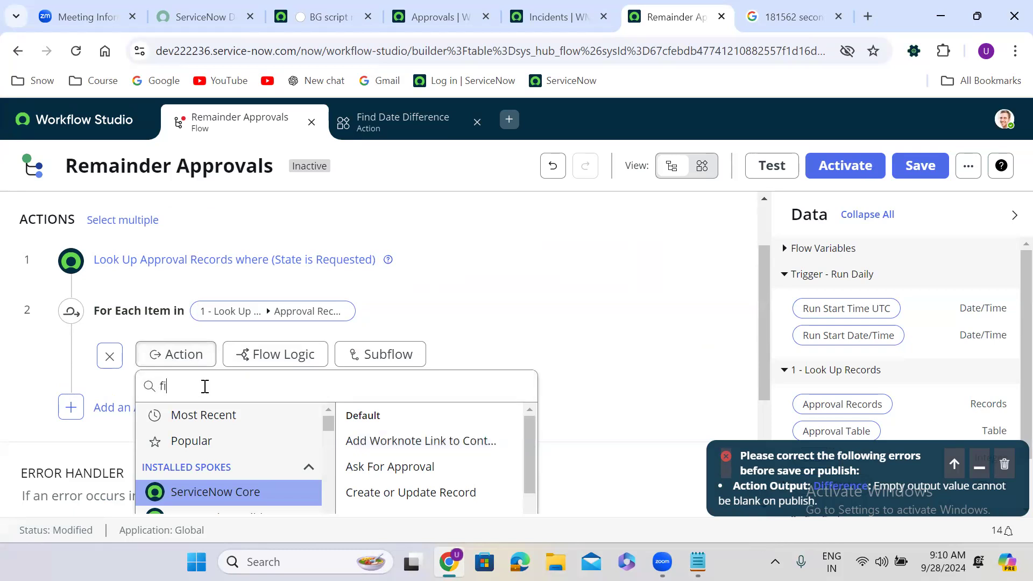
{"action": "type", "text": "nd date"}
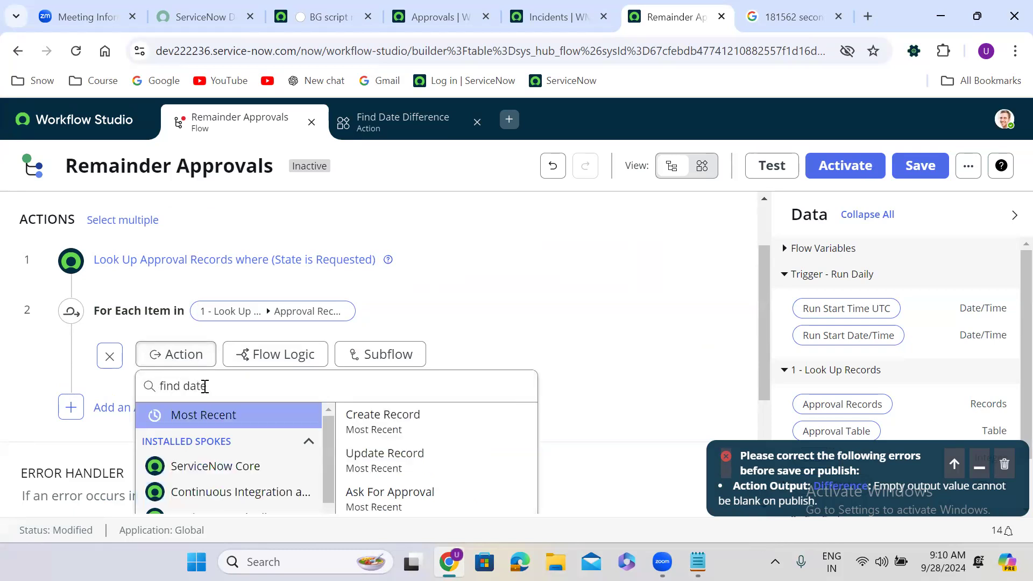
{"action": "left_click", "coordinate": [401, 438]}
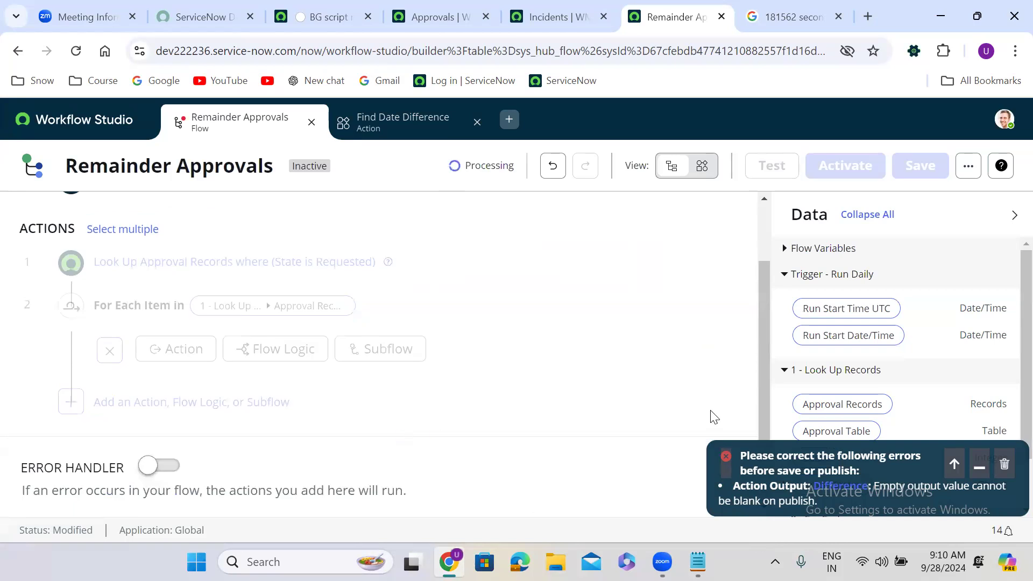
{"action": "left_click", "coordinate": [1004, 464]}
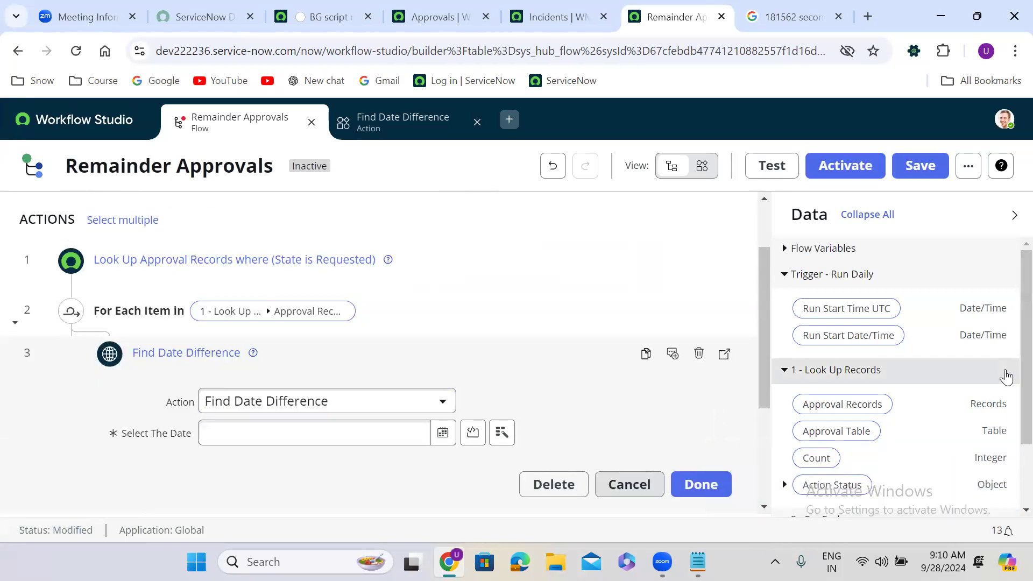
- Set the new Find Date Difference step's Select The Date input to the For Each Approval Record's Created field and finish the step
{"action": "left_click", "coordinate": [502, 432]}
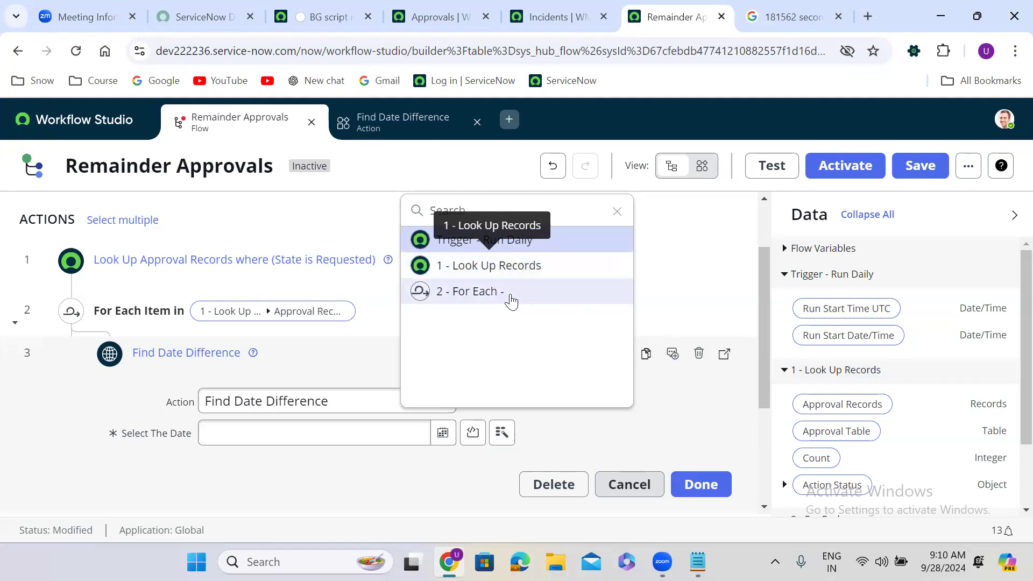
{"action": "left_click", "coordinate": [506, 295]}
{"action": "left_click", "coordinate": [752, 240]}
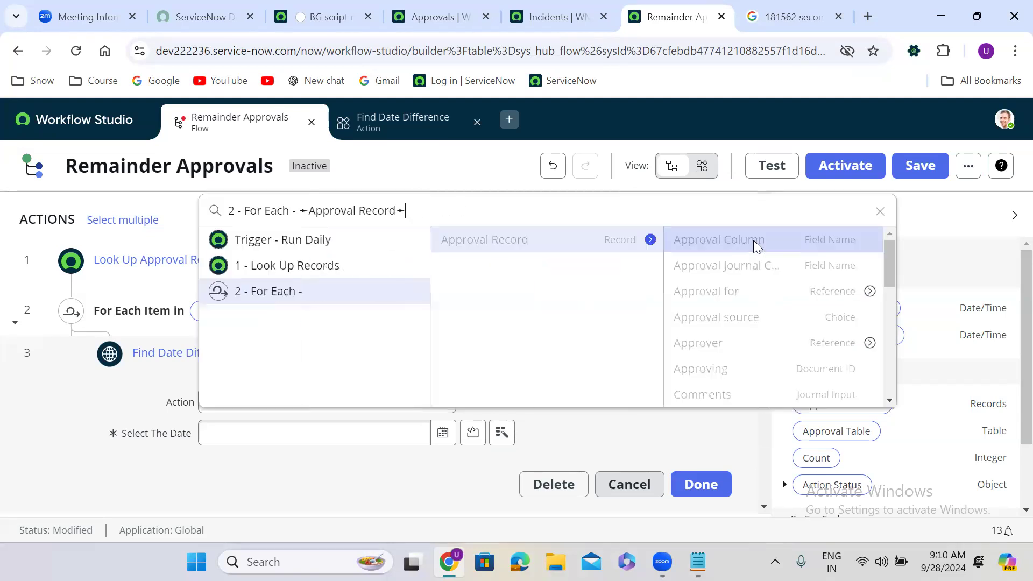
{"action": "type", "text": "crea"}
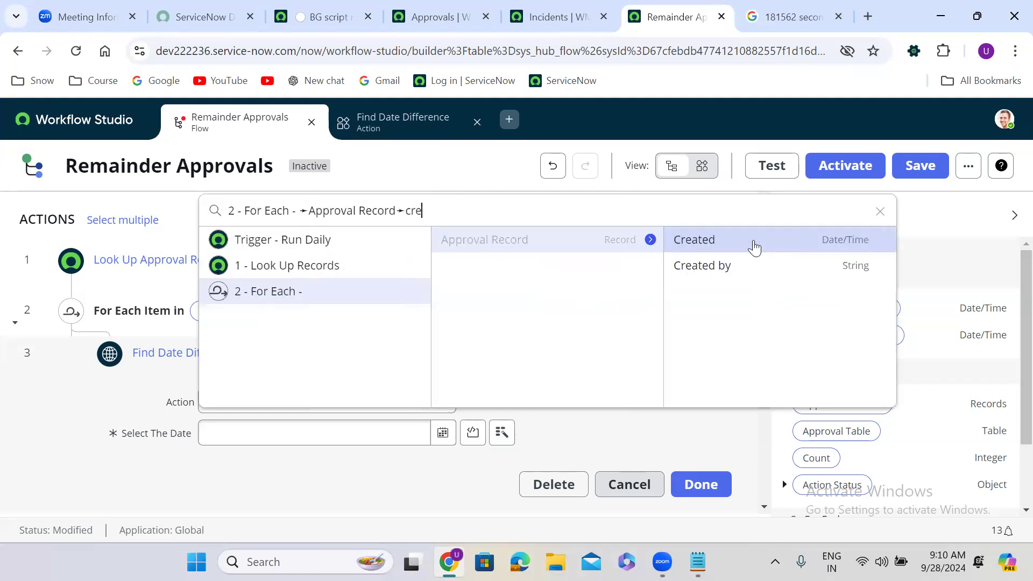
{"action": "left_click", "coordinate": [768, 243]}
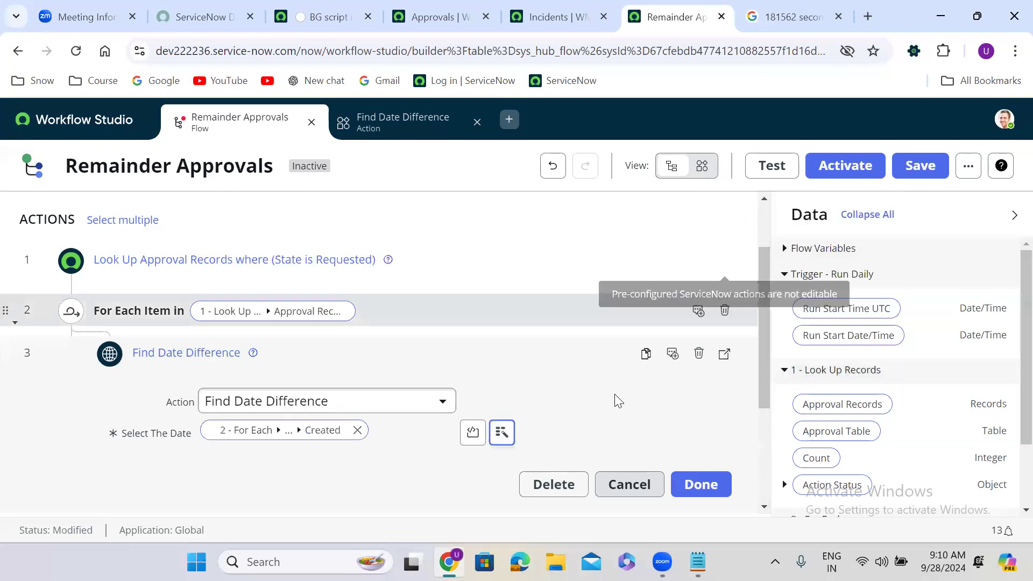
{"action": "left_click", "coordinate": [699, 491]}
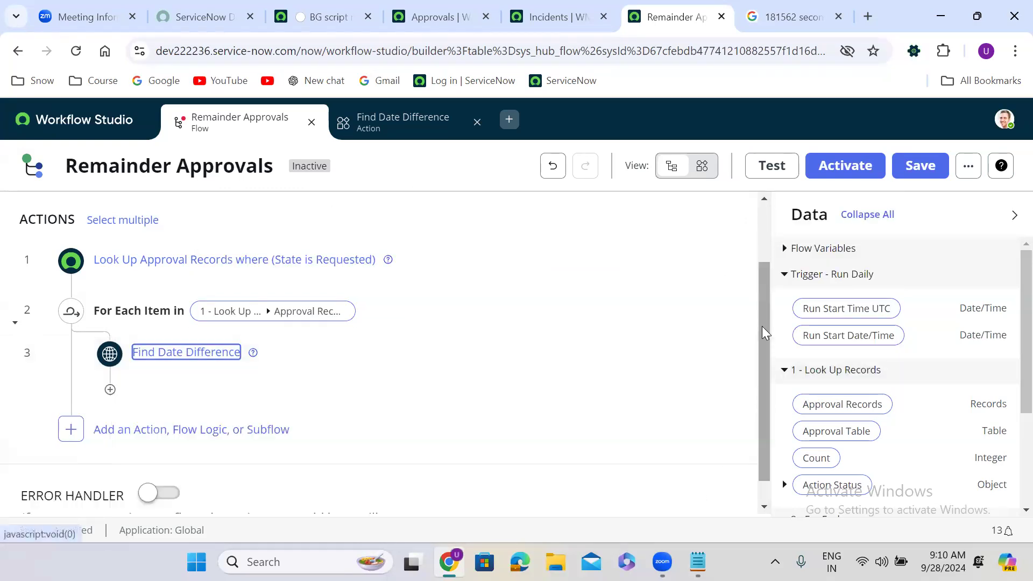
- Add an If condition after the Find Date Difference step, labelled "If days difference is 5"
{"action": "scroll", "coordinate": [766, 394], "scroll_direction": "down", "scroll_amount": 1}
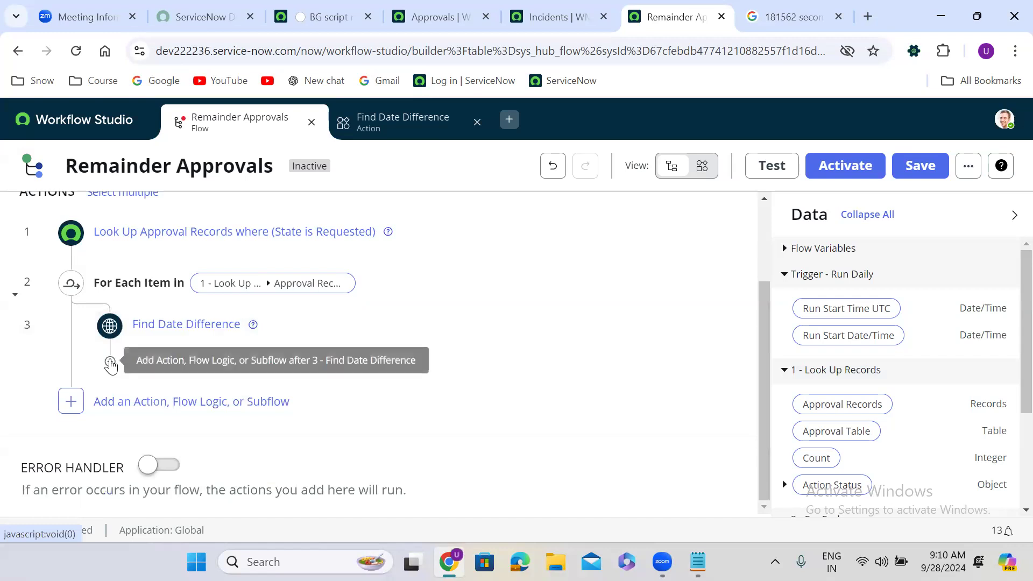
{"action": "left_click", "coordinate": [109, 363]}
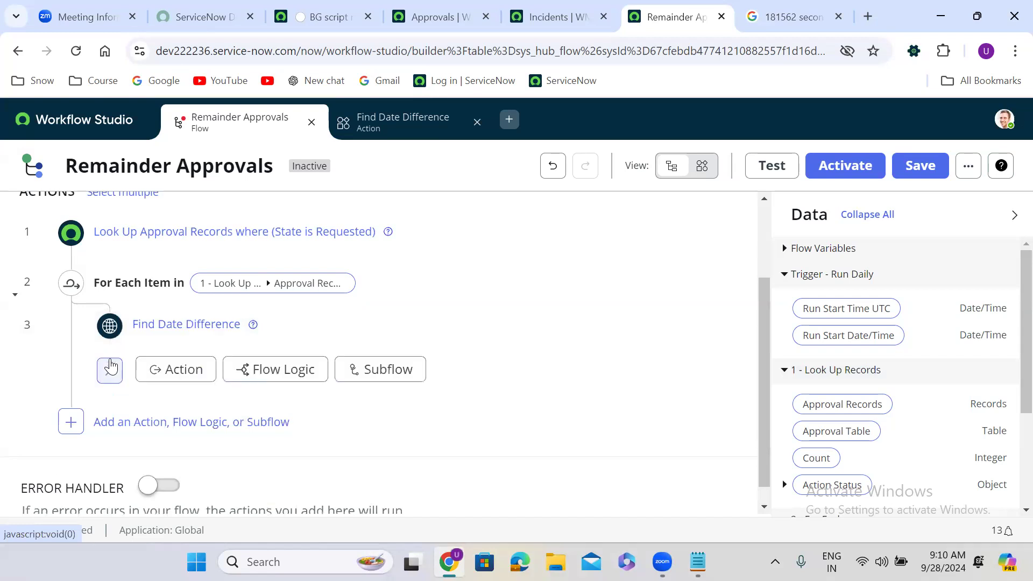
{"action": "left_click", "coordinate": [270, 373]}
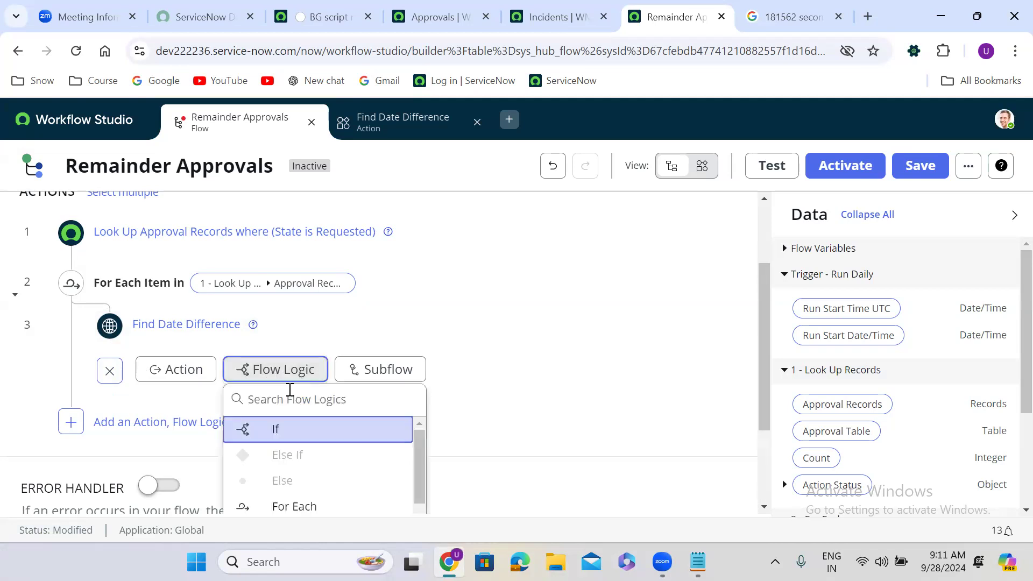
{"action": "left_click", "coordinate": [312, 431]}
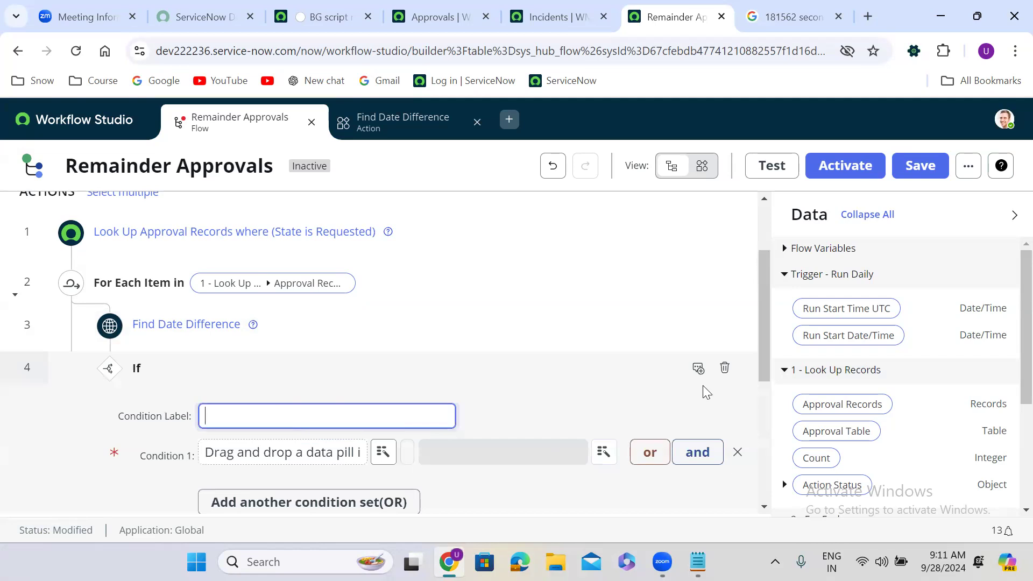
{"action": "left_click", "coordinate": [338, 416]}
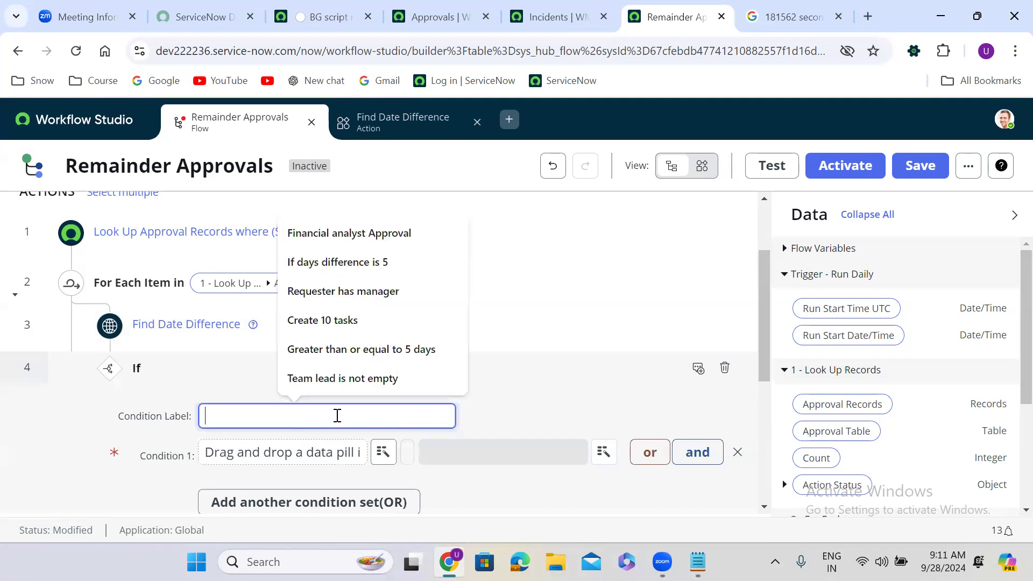
{"action": "left_click", "coordinate": [371, 265]}
- Use the Difference output of the Find Date Difference step as the data pill in Condition 1
{"action": "left_click_drag", "start_coordinate": [762, 316], "coordinate": [770, 370]}
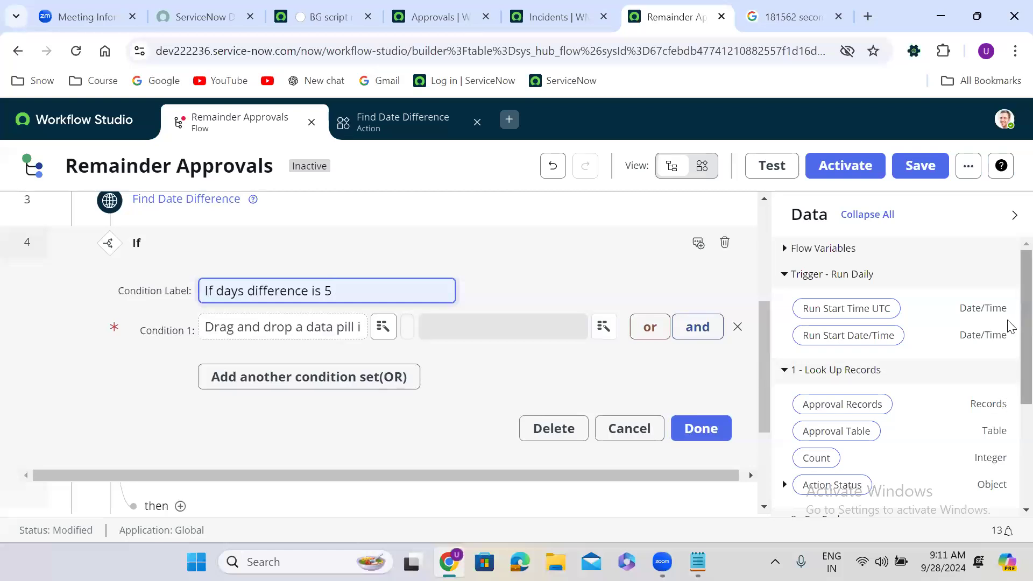
{"action": "scroll", "coordinate": [1008, 366], "scroll_direction": "down", "scroll_amount": 4}
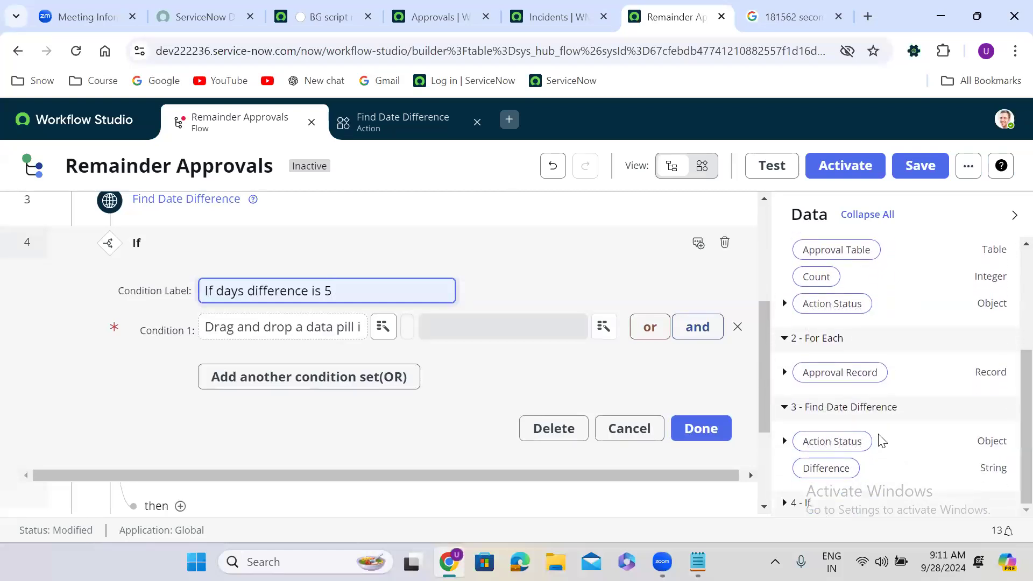
{"action": "left_click_drag", "start_coordinate": [817, 473], "coordinate": [262, 340]}
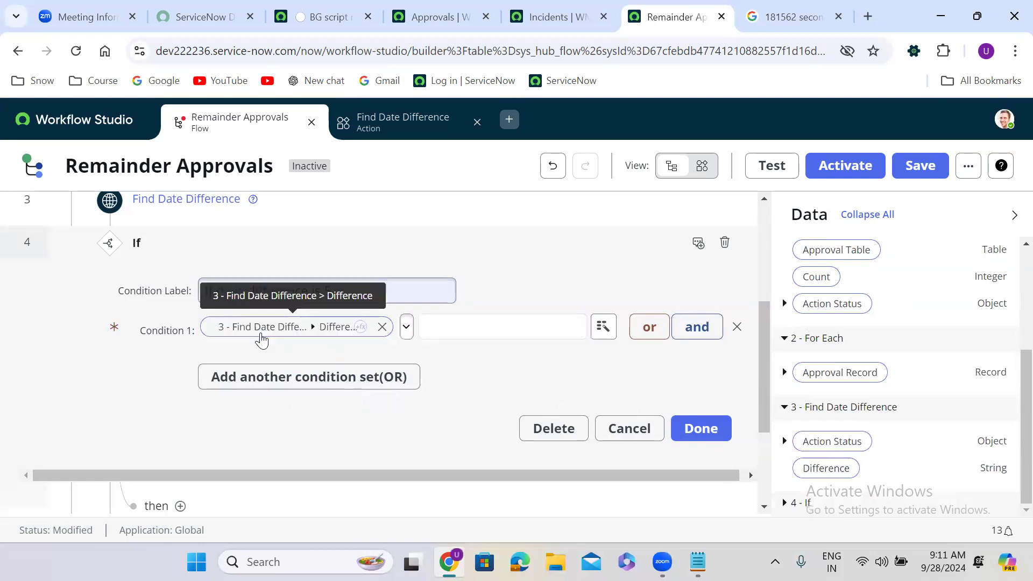
- Examine the transform functions and comparison operators offered for the Difference data pill in Condition 1
{"action": "left_click", "coordinate": [369, 328]}
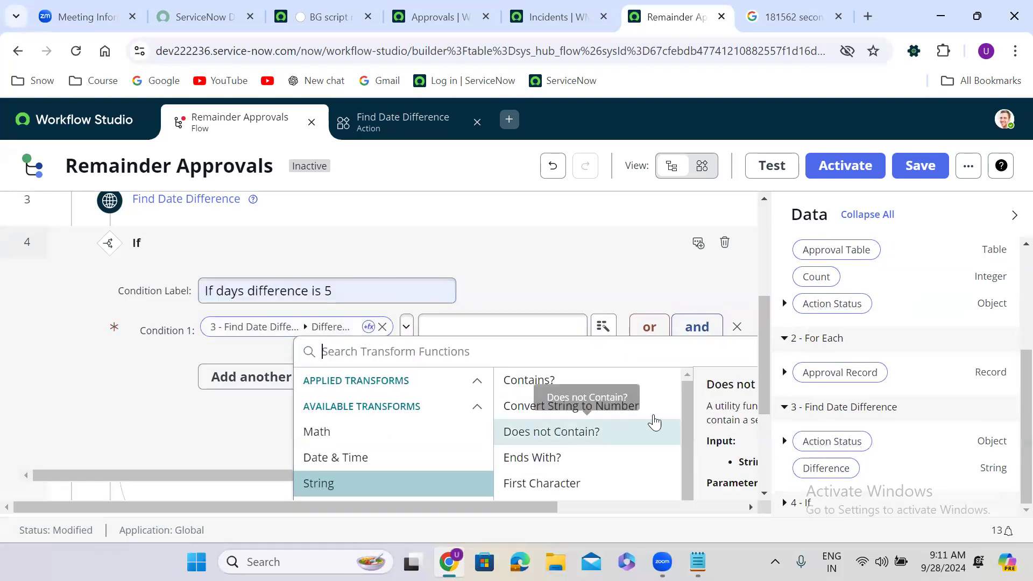
{"action": "left_click_drag", "start_coordinate": [764, 311], "coordinate": [763, 371]}
{"action": "left_click", "coordinate": [370, 358]}
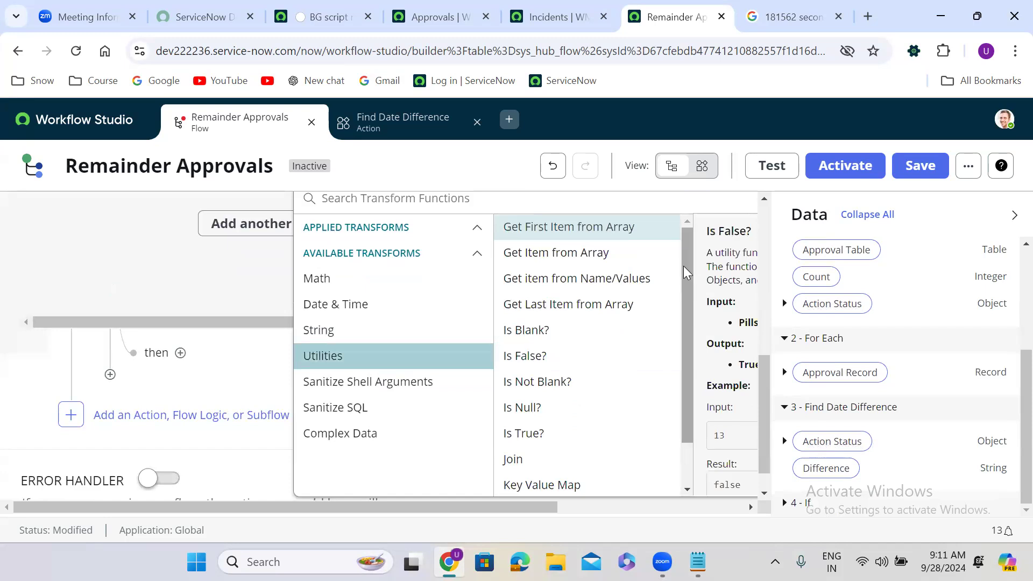
{"action": "left_click_drag", "start_coordinate": [684, 265], "coordinate": [688, 358]}
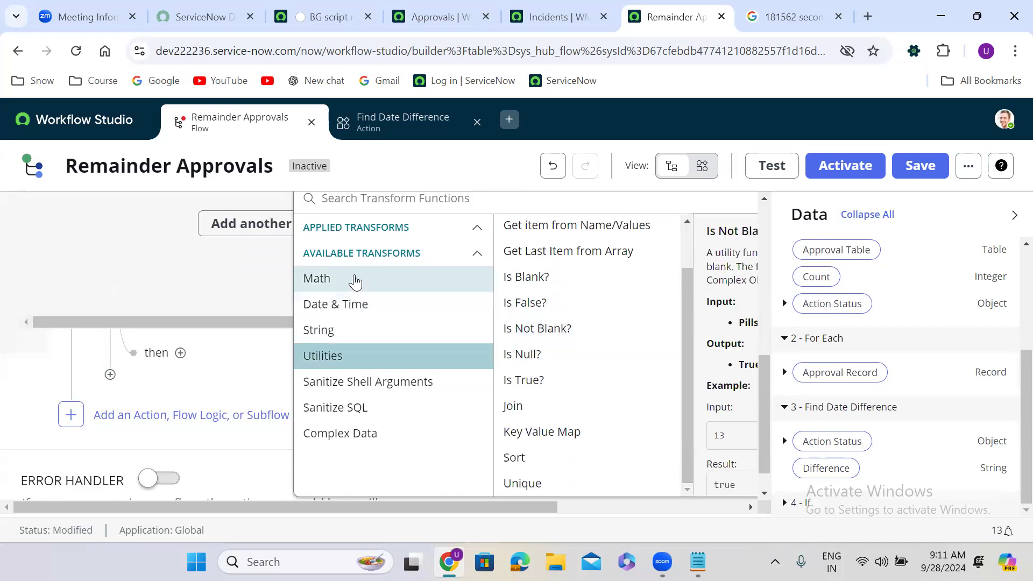
{"action": "left_click", "coordinate": [478, 232]}
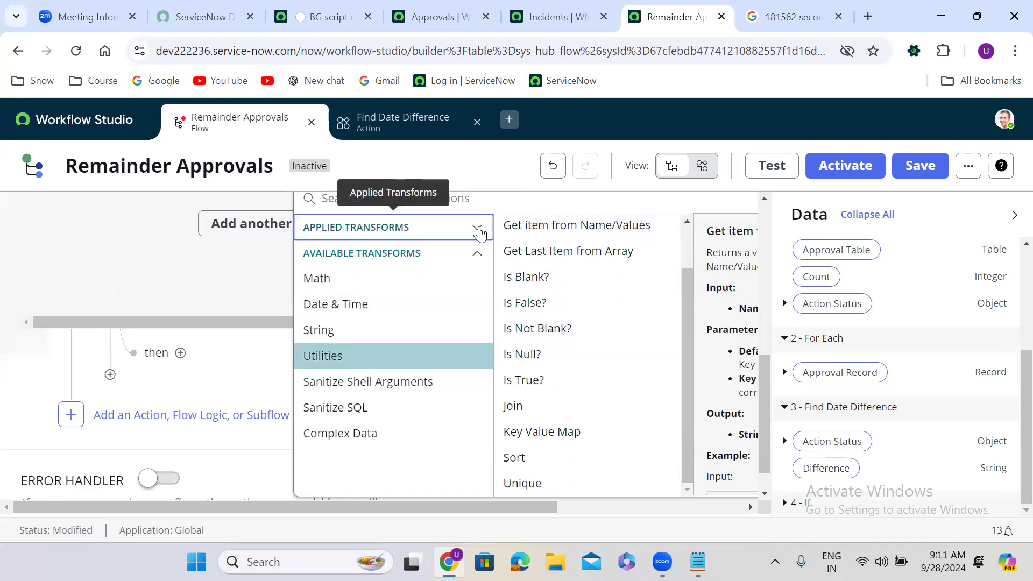
{"action": "left_click", "coordinate": [478, 252]}
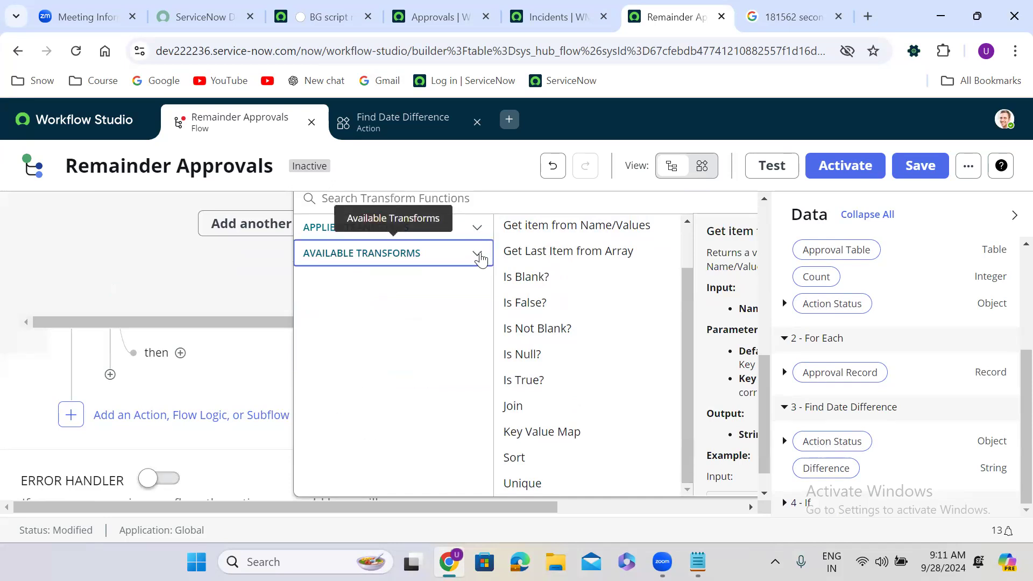
{"action": "left_click", "coordinate": [481, 230]}
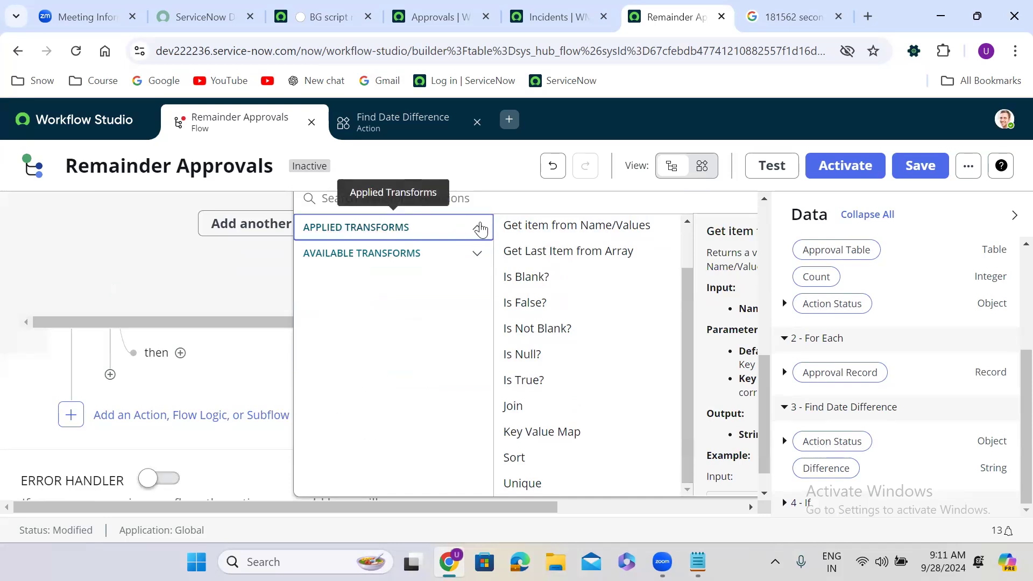
{"action": "left_click", "coordinate": [477, 252]}
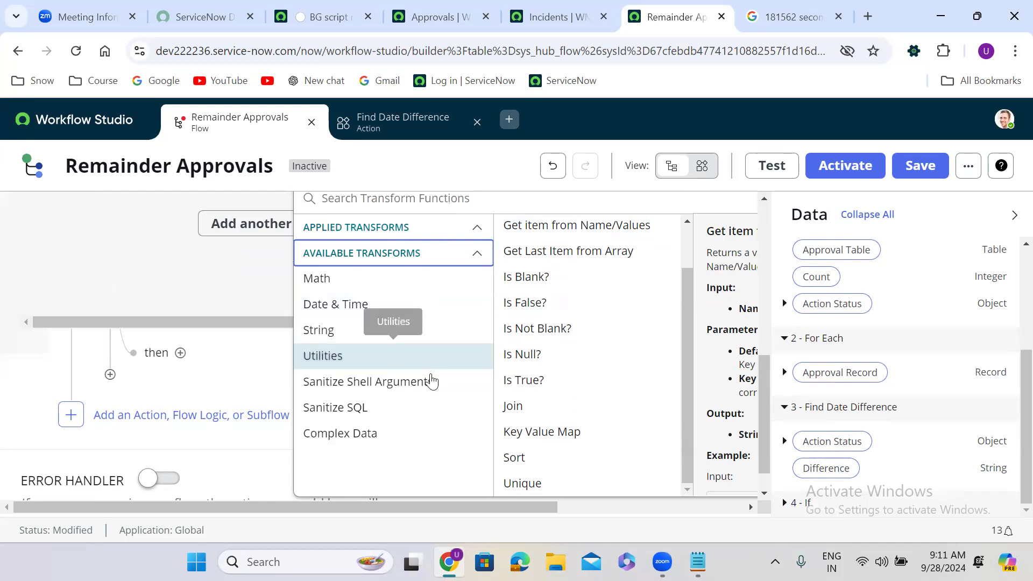
{"action": "left_click", "coordinate": [348, 335]}
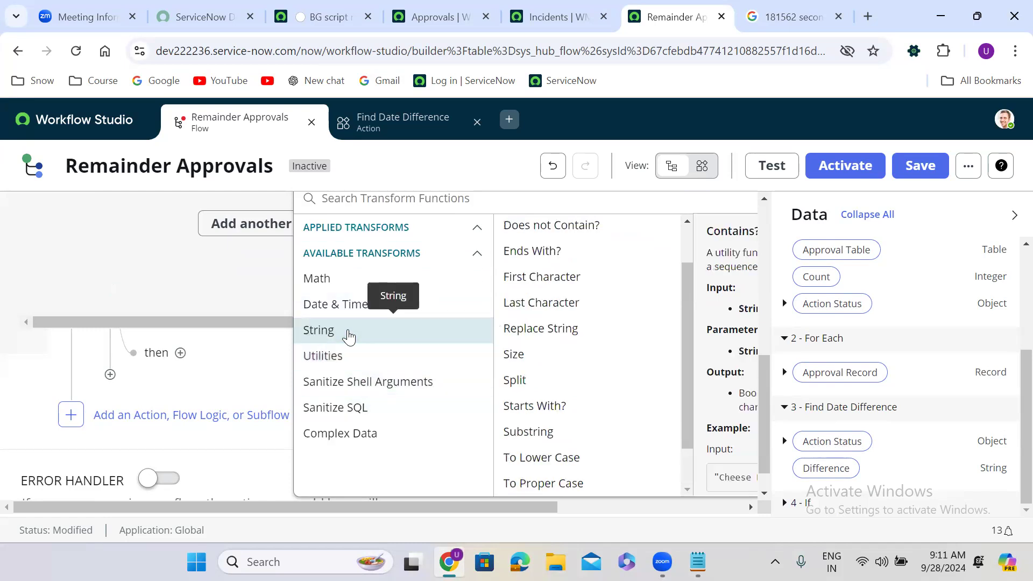
{"action": "left_click", "coordinate": [350, 305]}
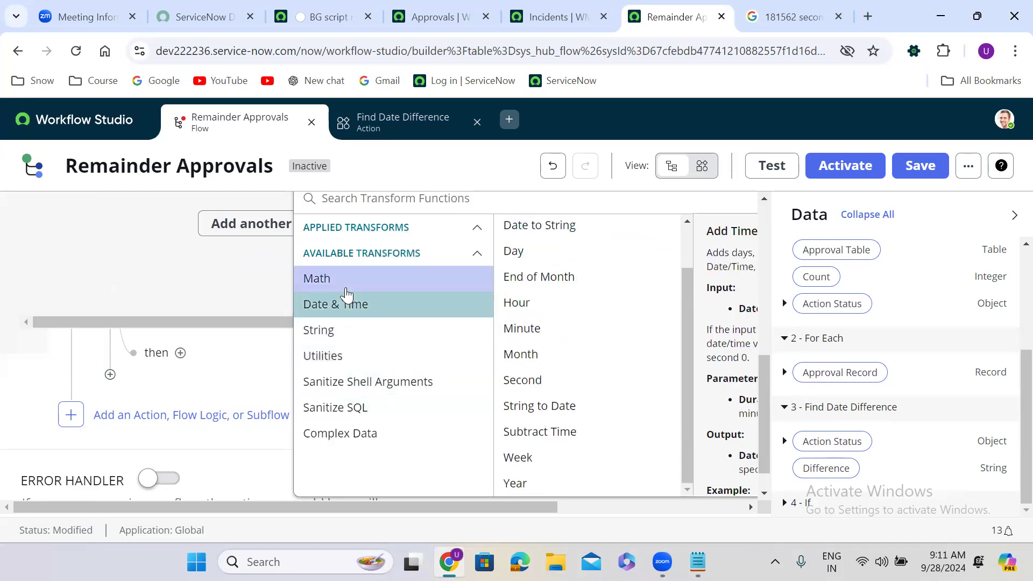
{"action": "left_click", "coordinate": [345, 288]}
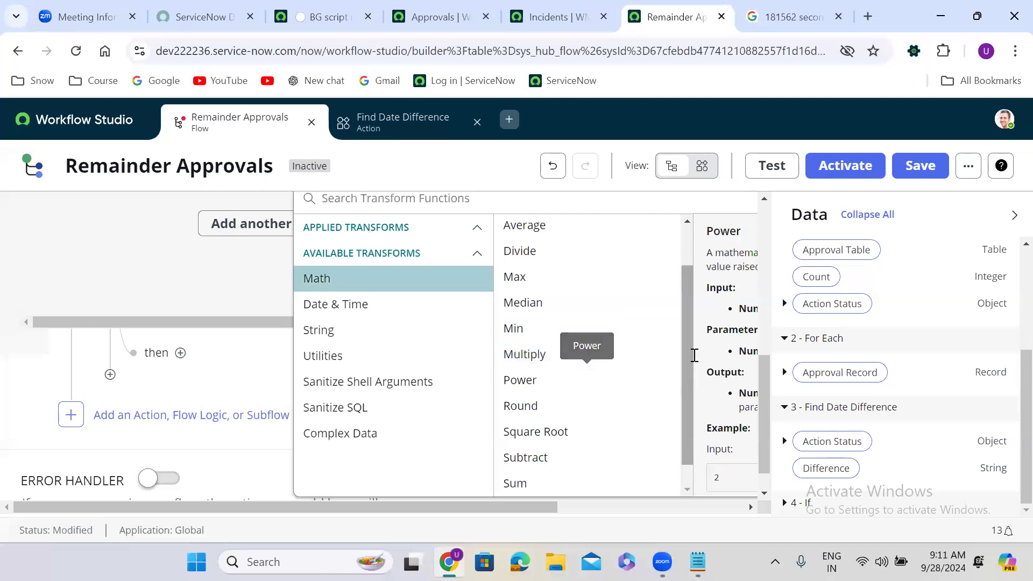
{"action": "left_click_drag", "start_coordinate": [684, 307], "coordinate": [695, 228]}
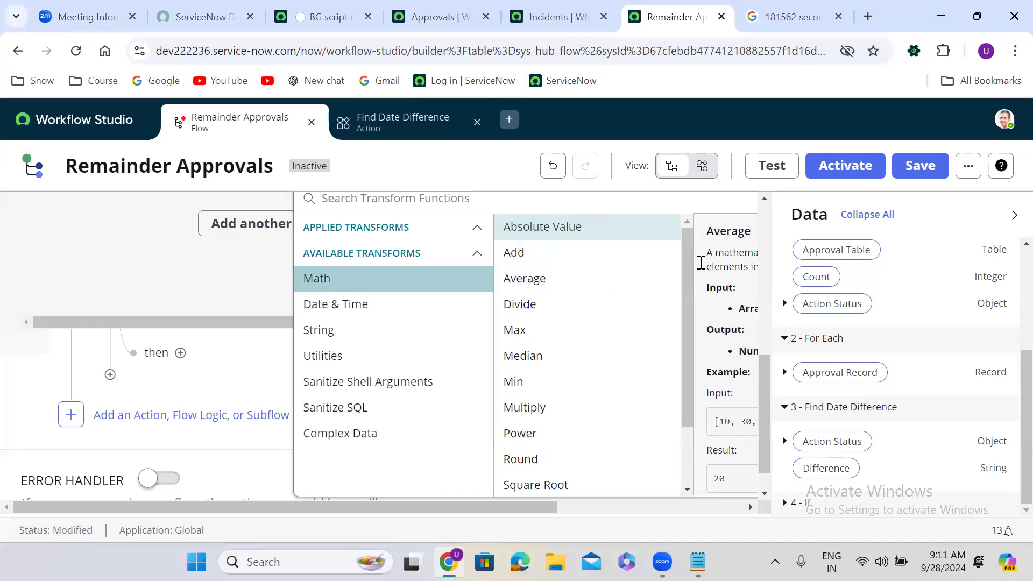
{"action": "left_click_drag", "start_coordinate": [685, 260], "coordinate": [682, 200]}
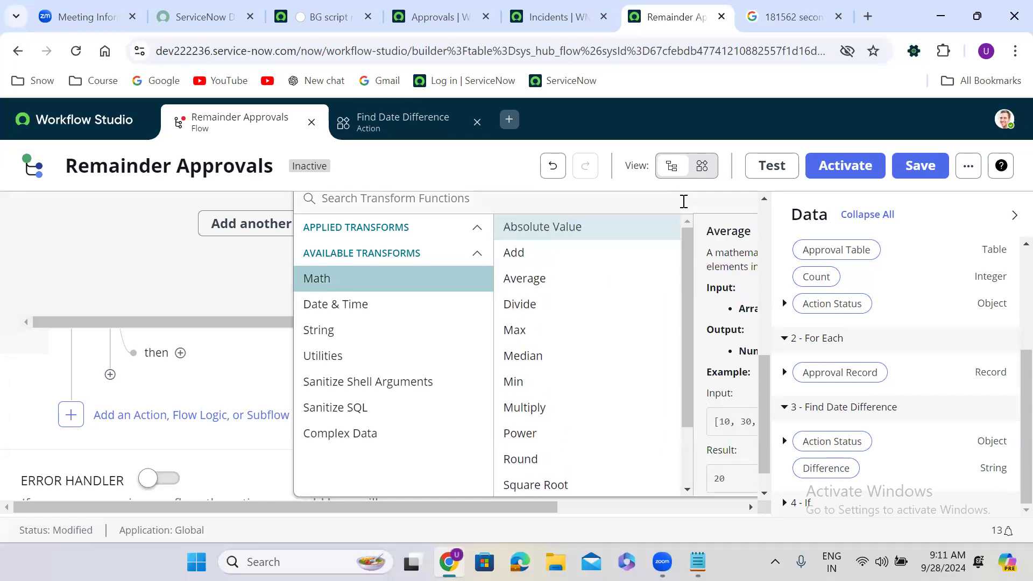
{"action": "left_click", "coordinate": [288, 261]}
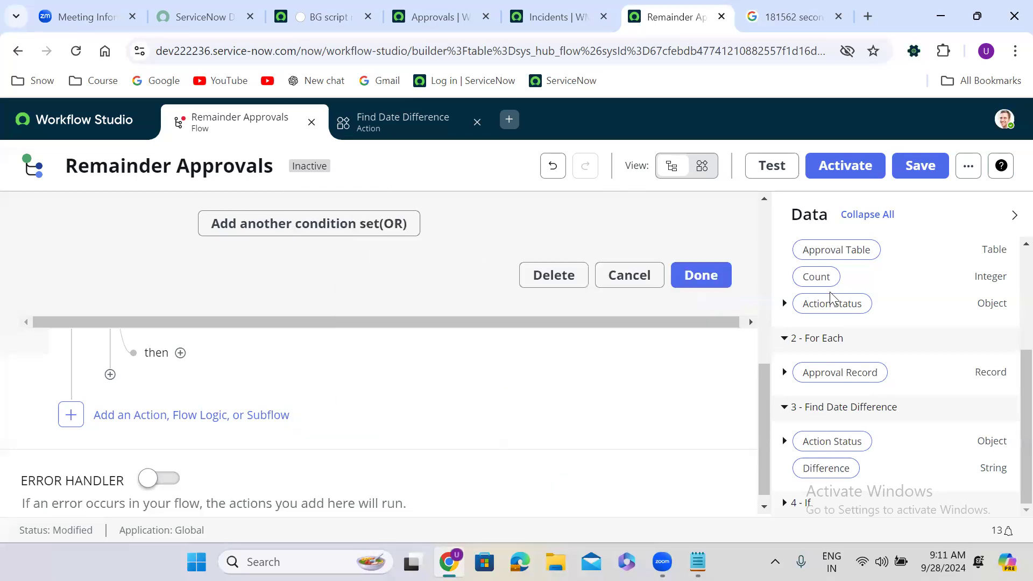
{"action": "scroll", "coordinate": [765, 476], "scroll_direction": "up", "scroll_amount": 4}
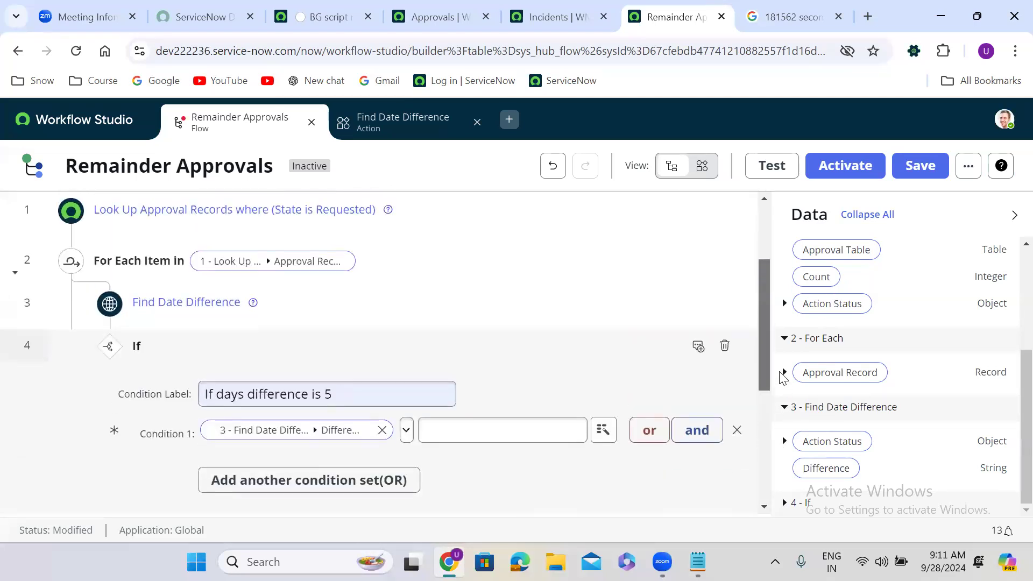
{"action": "left_click", "coordinate": [407, 392]}
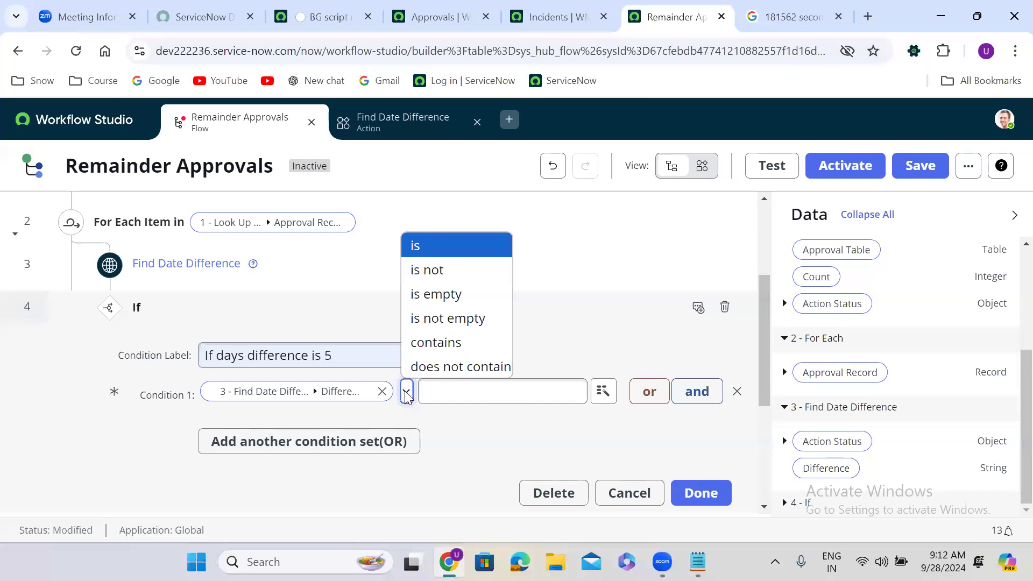
- Review the Script step's output variables in the Find Date Difference action and try to publish the action
{"action": "left_click", "coordinate": [403, 129]}
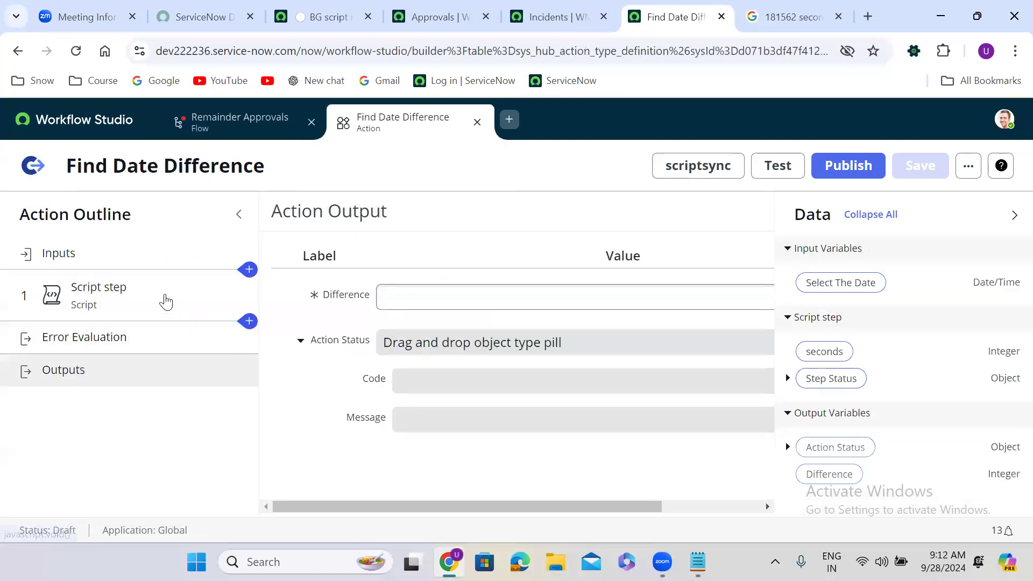
{"action": "left_click", "coordinate": [164, 300]}
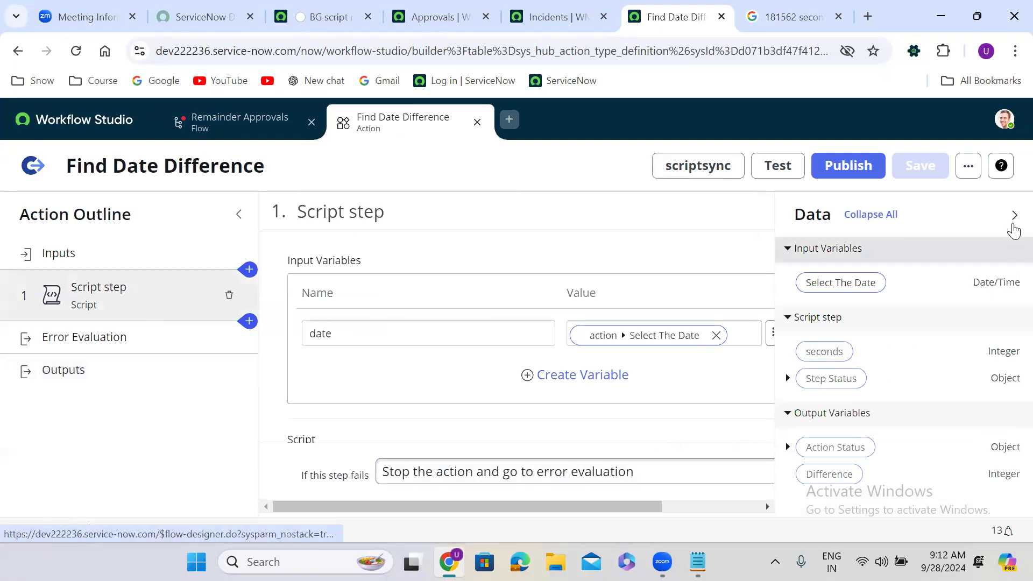
{"action": "left_click", "coordinate": [1015, 216]}
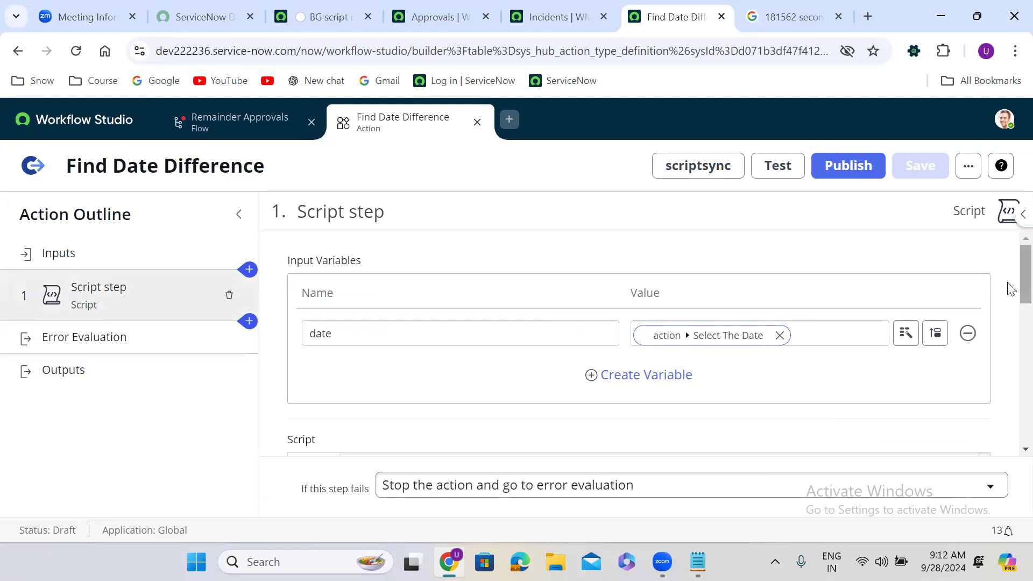
{"action": "scroll", "coordinate": [1010, 294], "scroll_direction": "down", "scroll_amount": 9}
{"action": "scroll", "coordinate": [1010, 418], "scroll_direction": "down", "scroll_amount": 1}
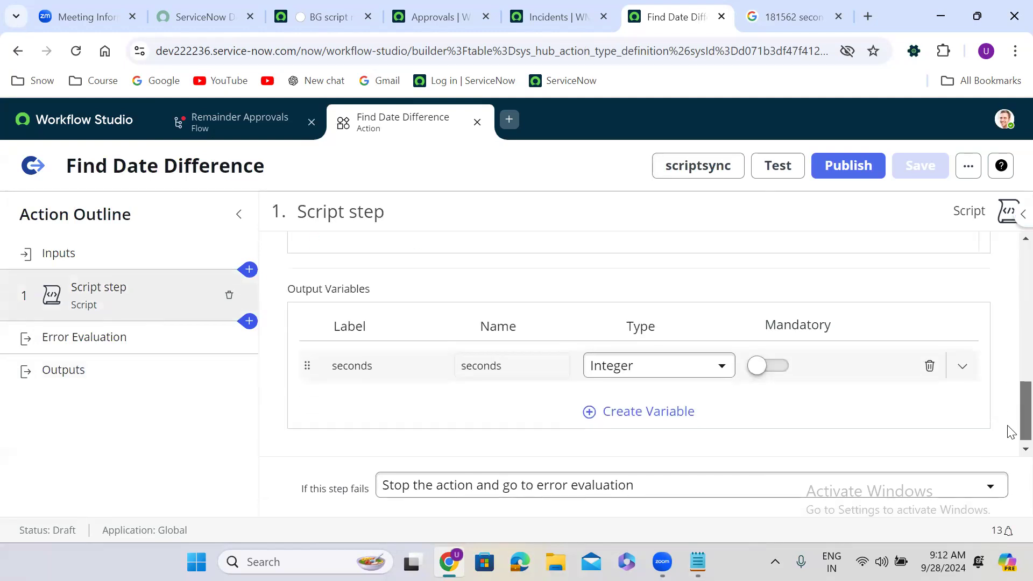
{"action": "left_click", "coordinate": [848, 166]}
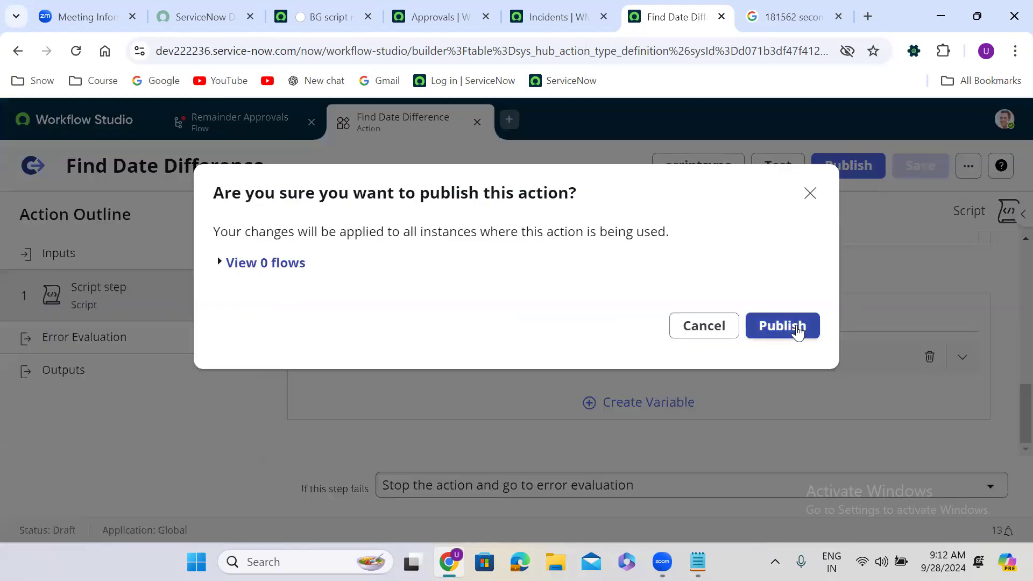
{"action": "left_click", "coordinate": [795, 327]}
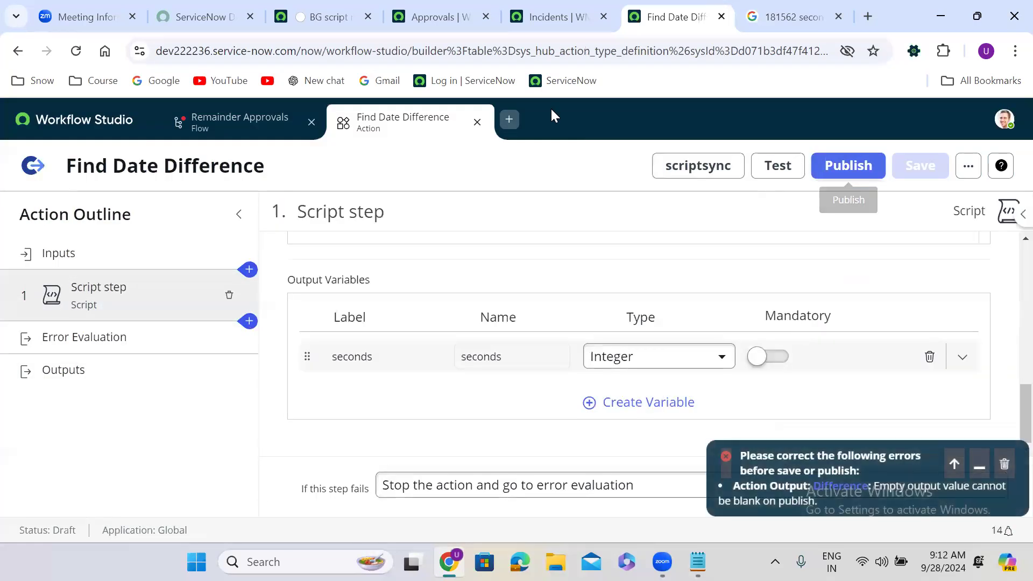
- In the Remainder Approvals flow, clear Condition 1's data pill, reselect Find Date Difference's Difference output, and check its operators
{"action": "left_click", "coordinate": [253, 121]}
{"action": "left_click", "coordinate": [383, 390]}
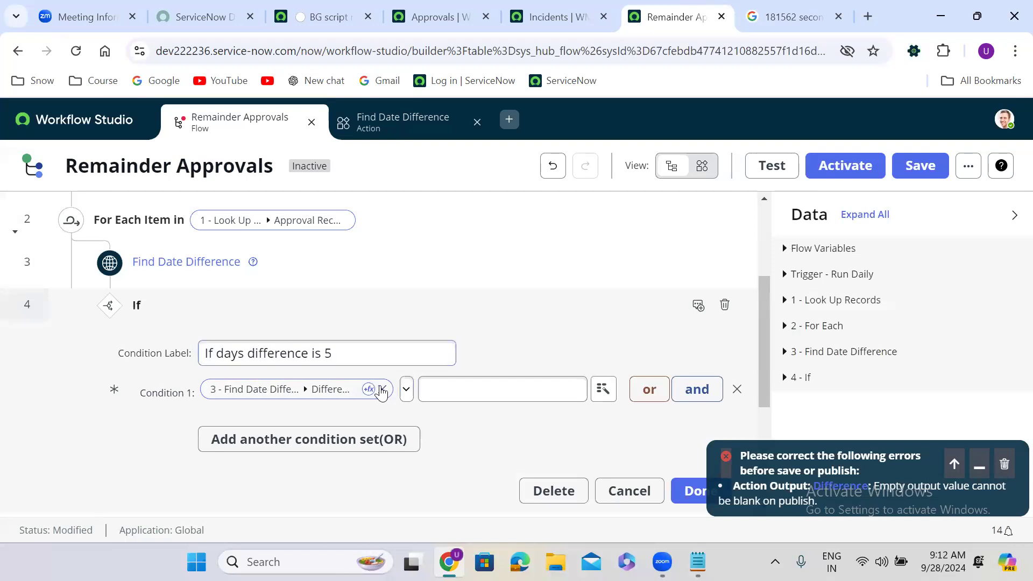
{"action": "left_click", "coordinate": [382, 390]}
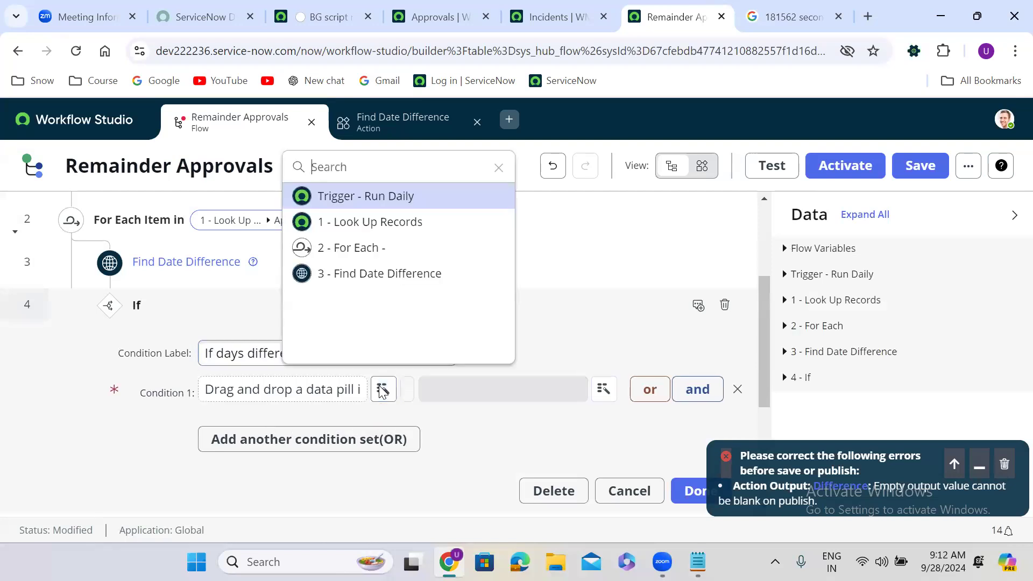
{"action": "left_click", "coordinate": [383, 275]}
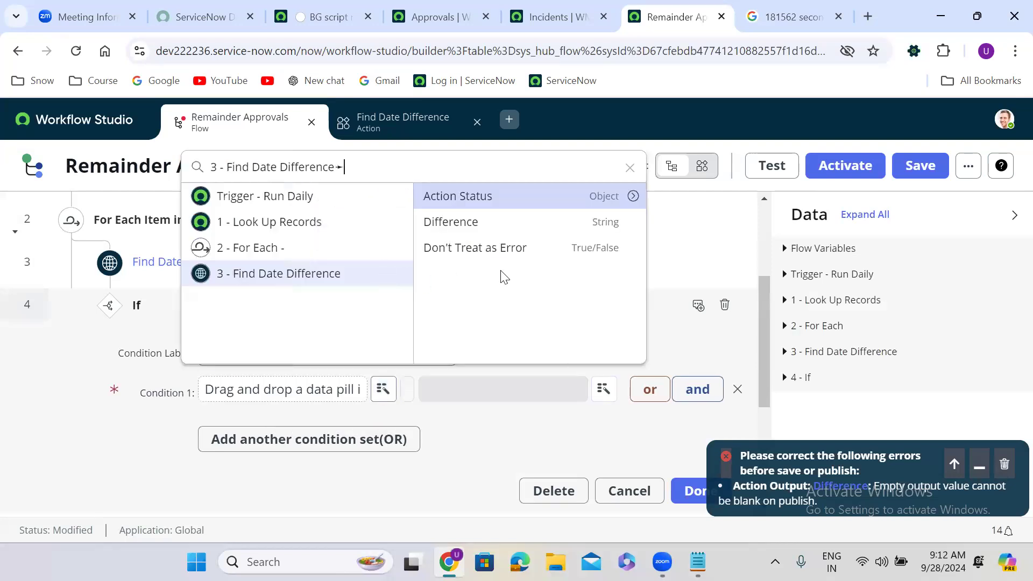
{"action": "left_click", "coordinate": [509, 224]}
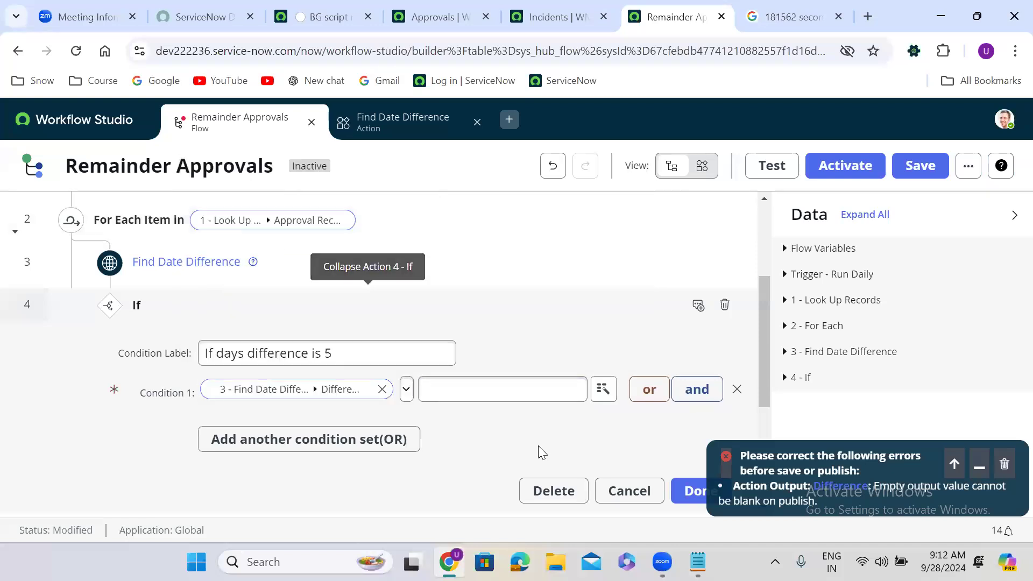
{"action": "left_click", "coordinate": [407, 390]}
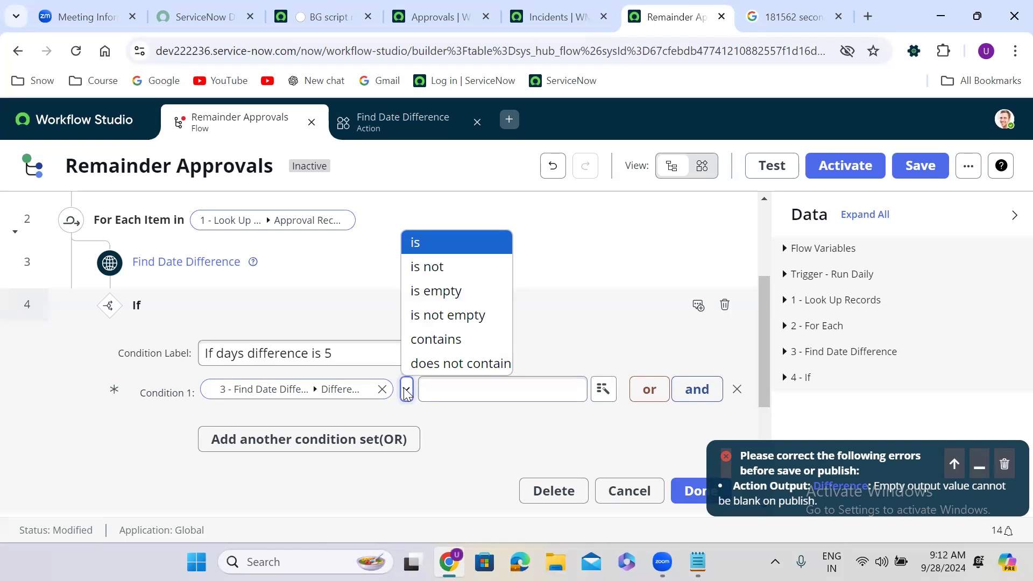
{"action": "left_click", "coordinate": [1005, 465]}
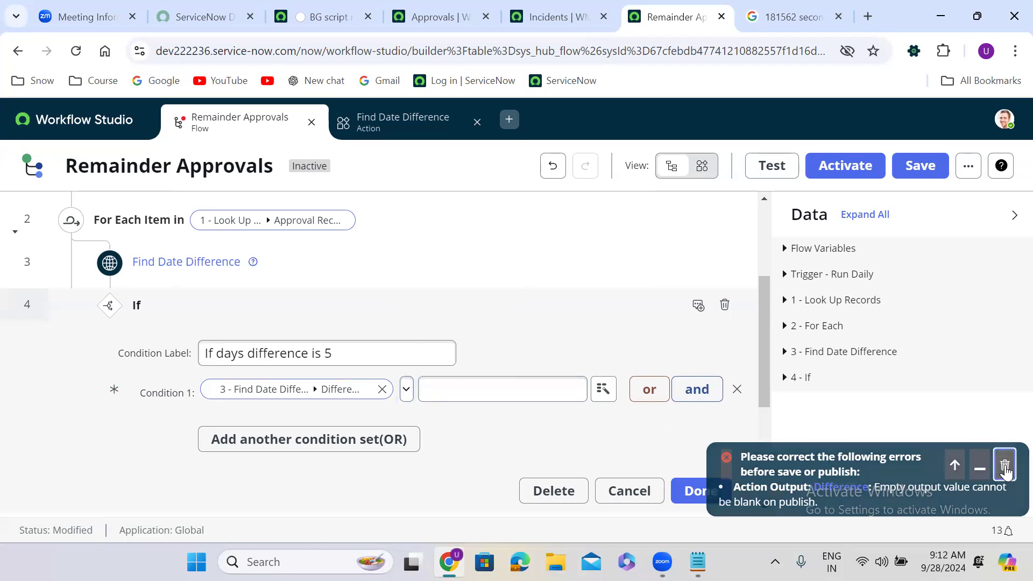
- Delete the If step and add a new If condition after the Find Date Difference step inside the For Each loop
{"action": "left_click", "coordinate": [726, 310]}
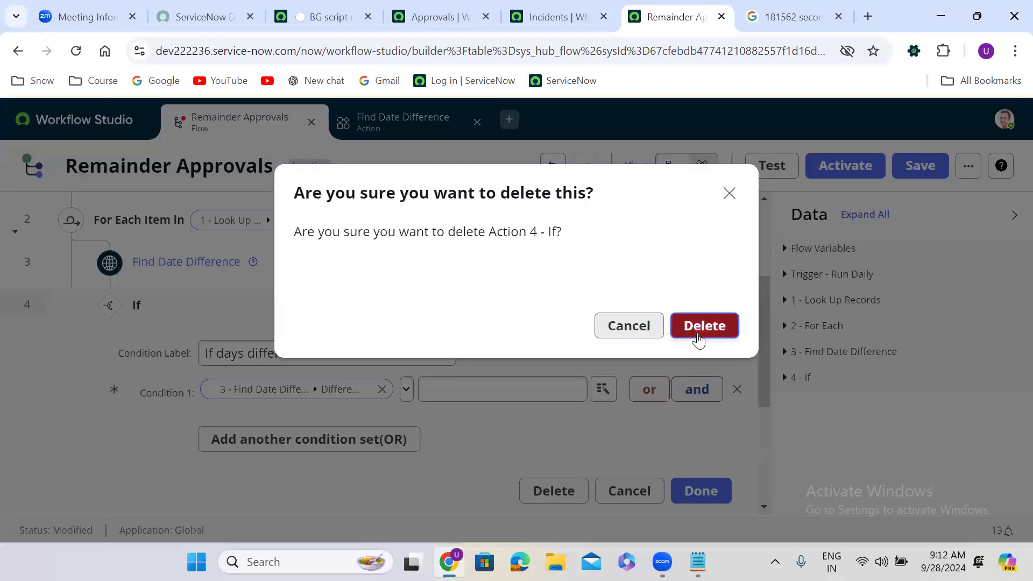
{"action": "left_click", "coordinate": [700, 332]}
{"action": "left_click", "coordinate": [110, 361]}
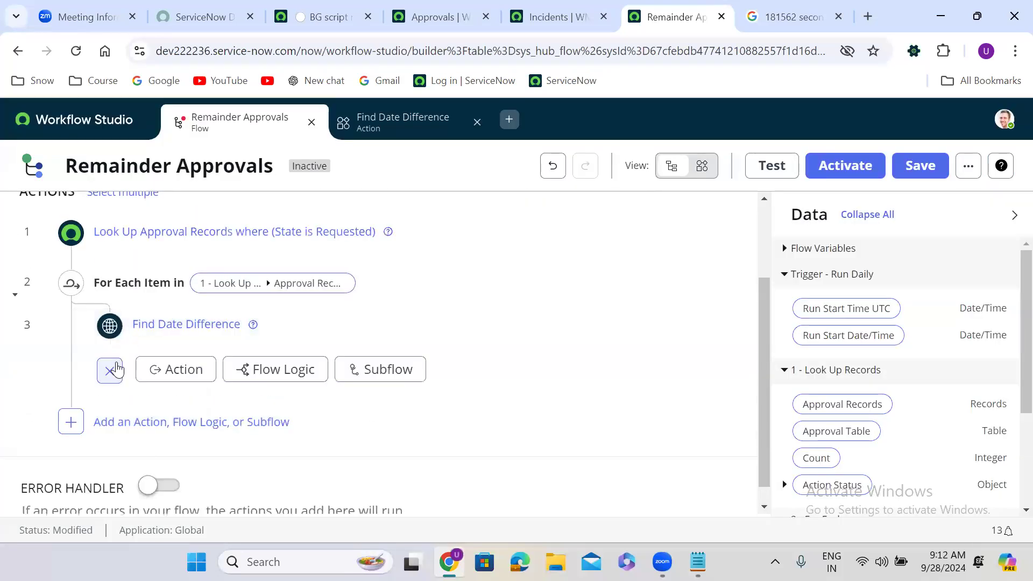
{"action": "left_click", "coordinate": [184, 369]}
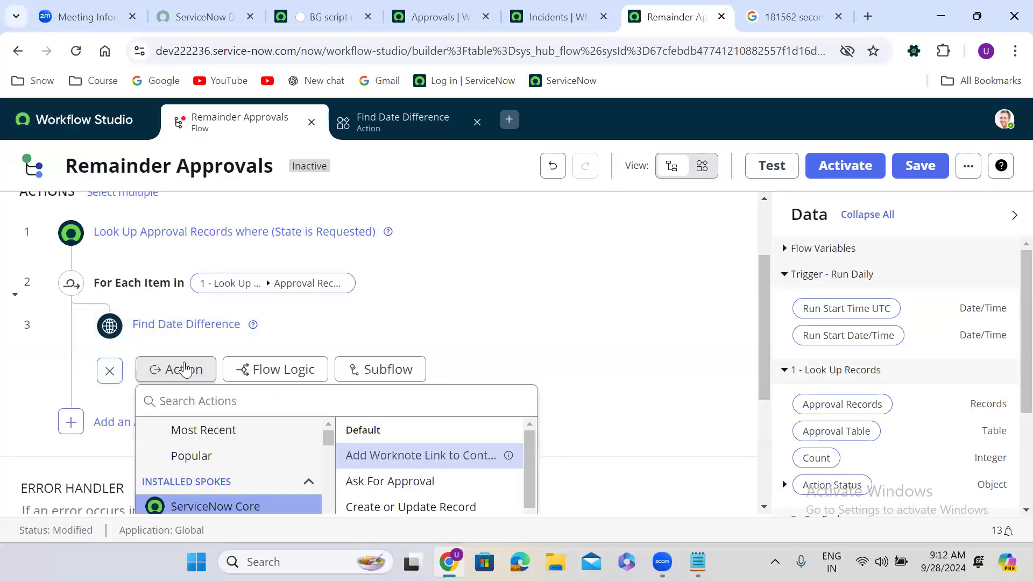
{"action": "left_click", "coordinate": [279, 375]}
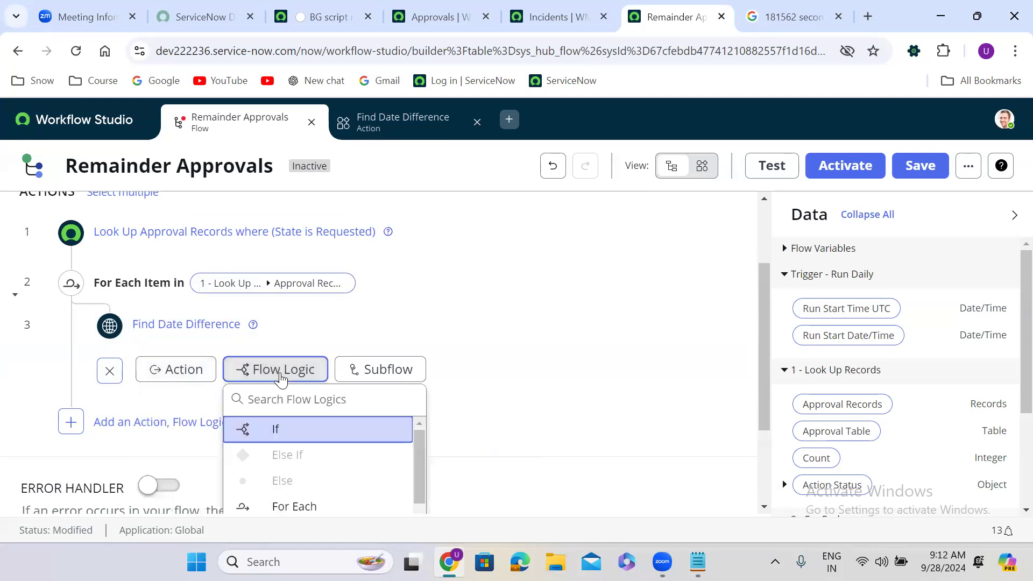
{"action": "left_click", "coordinate": [284, 428]}
- Label the new If condition "If days difference is 5"
{"action": "left_click", "coordinate": [296, 405]}
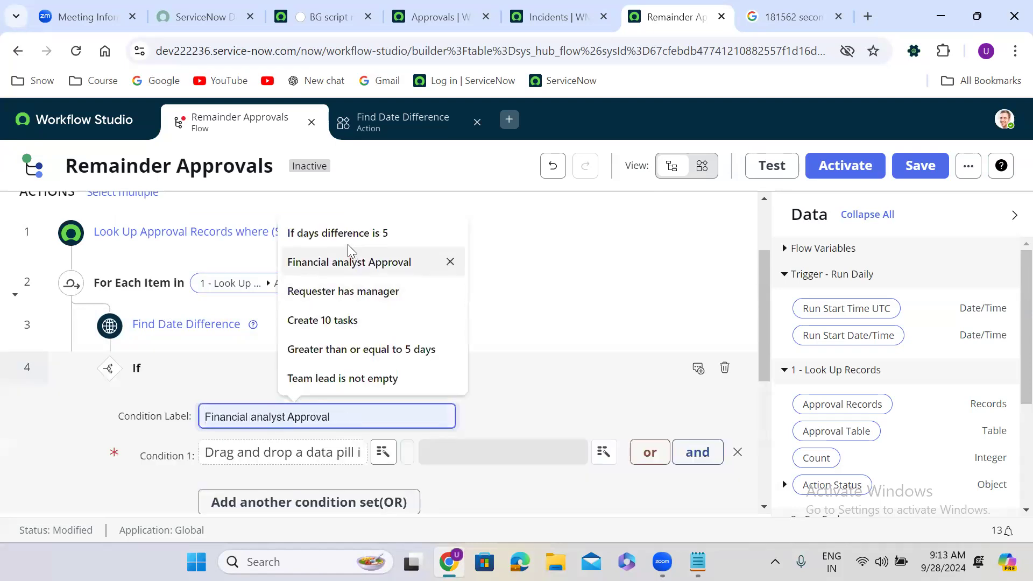
{"action": "left_click", "coordinate": [334, 230]}
{"action": "left_click", "coordinate": [484, 376]}
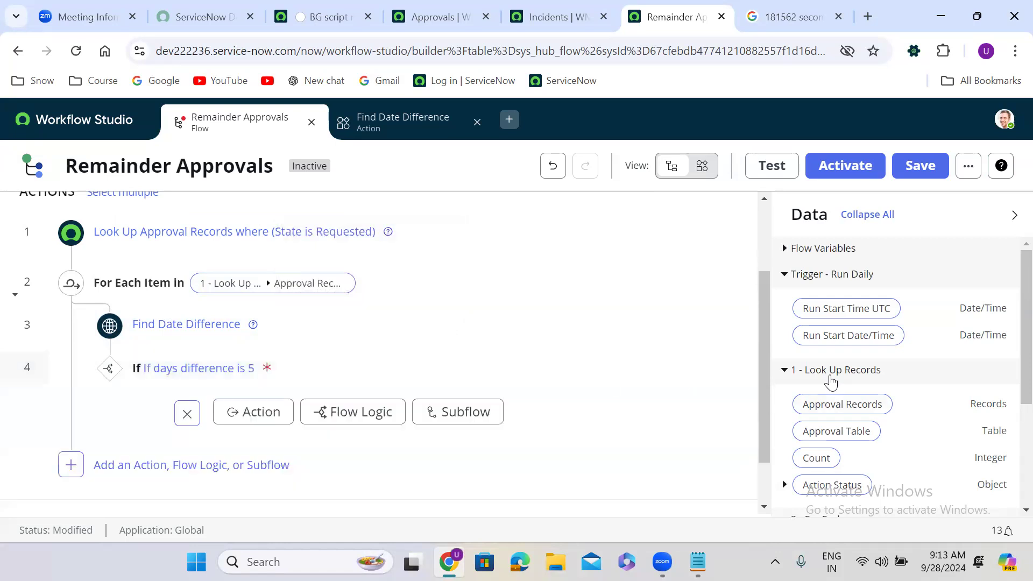
{"action": "left_click", "coordinate": [396, 383]}
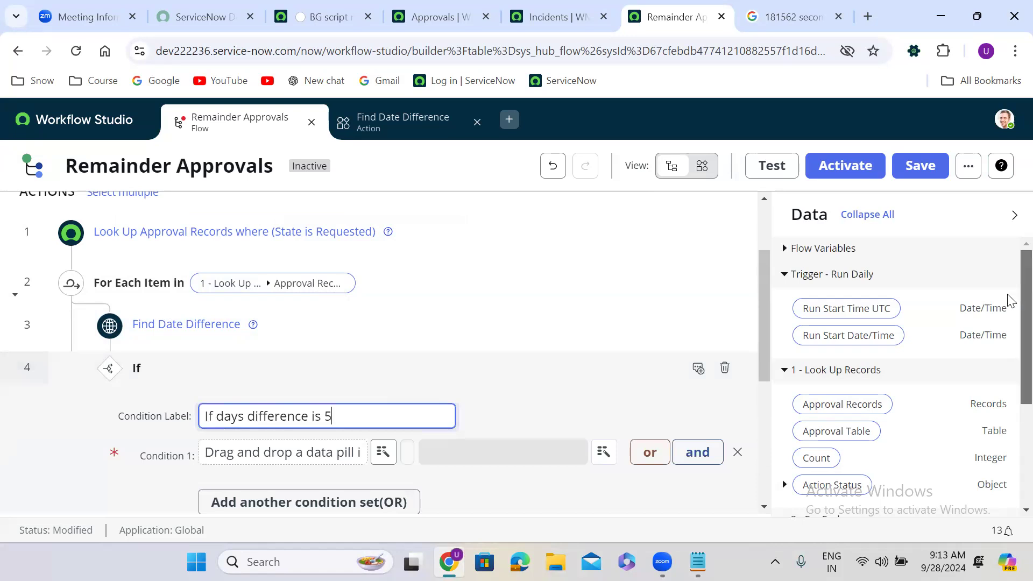
{"action": "scroll", "coordinate": [1009, 296], "scroll_direction": "down", "scroll_amount": 3}
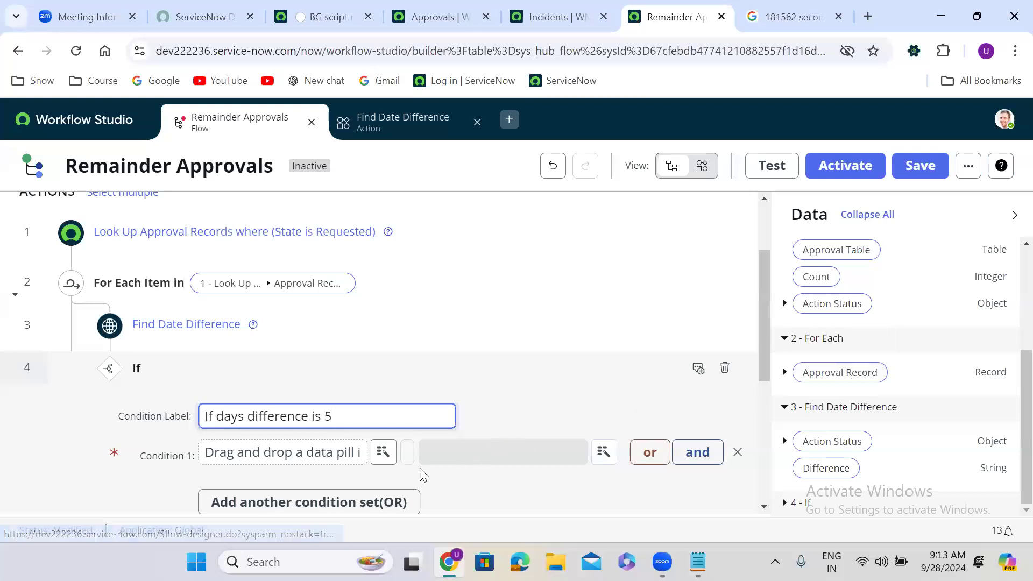
- Set Condition 1's data pill to the Difference output of the Find Date Difference step
{"action": "left_click", "coordinate": [383, 452]}
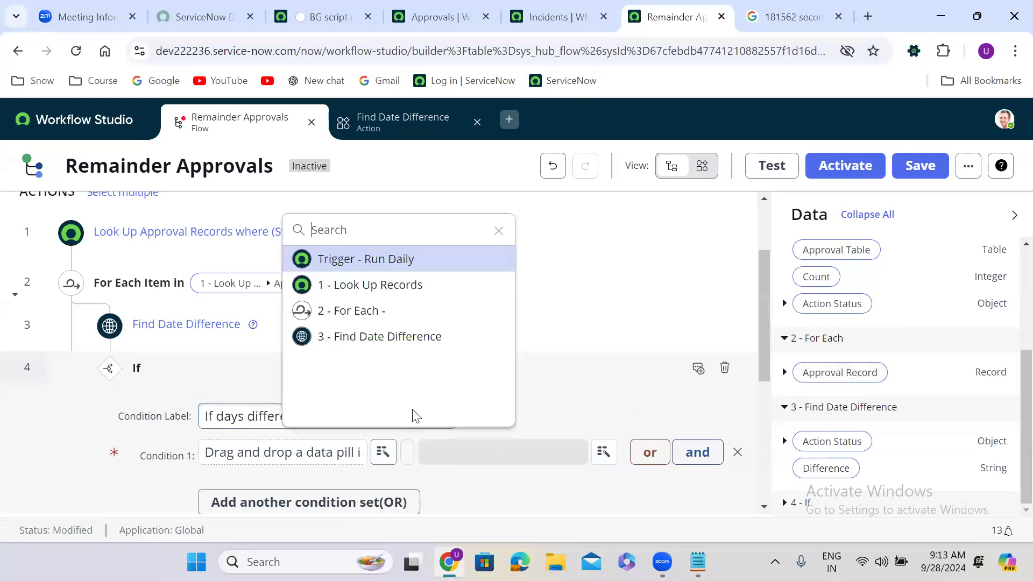
{"action": "left_click", "coordinate": [415, 337]}
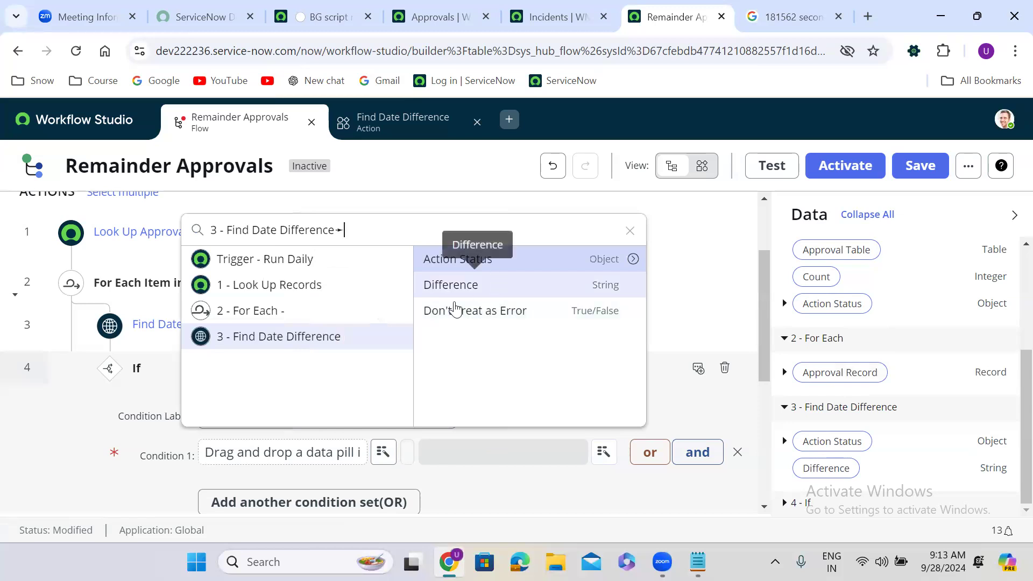
{"action": "left_click", "coordinate": [336, 321]}
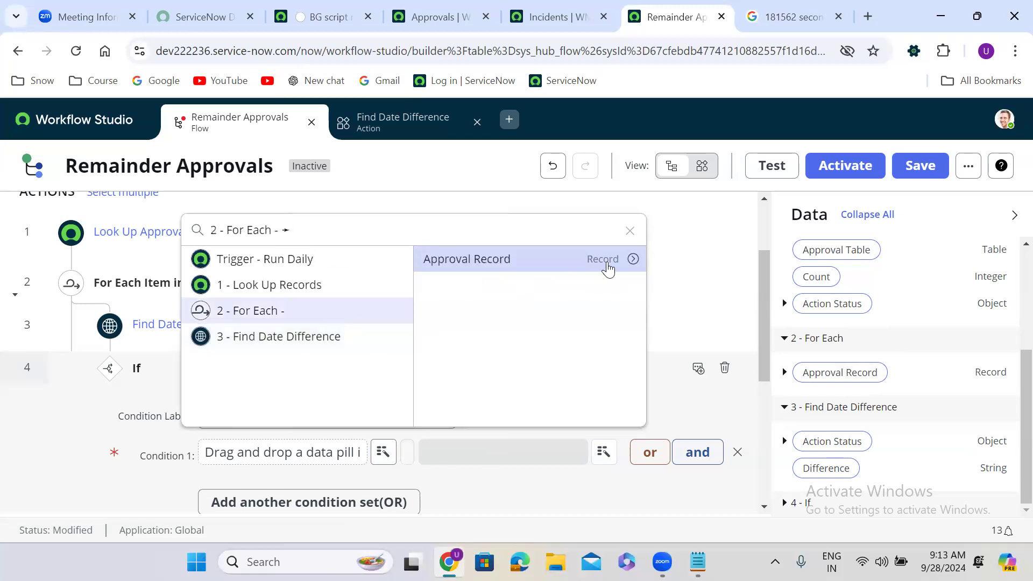
{"action": "left_click", "coordinate": [634, 260]}
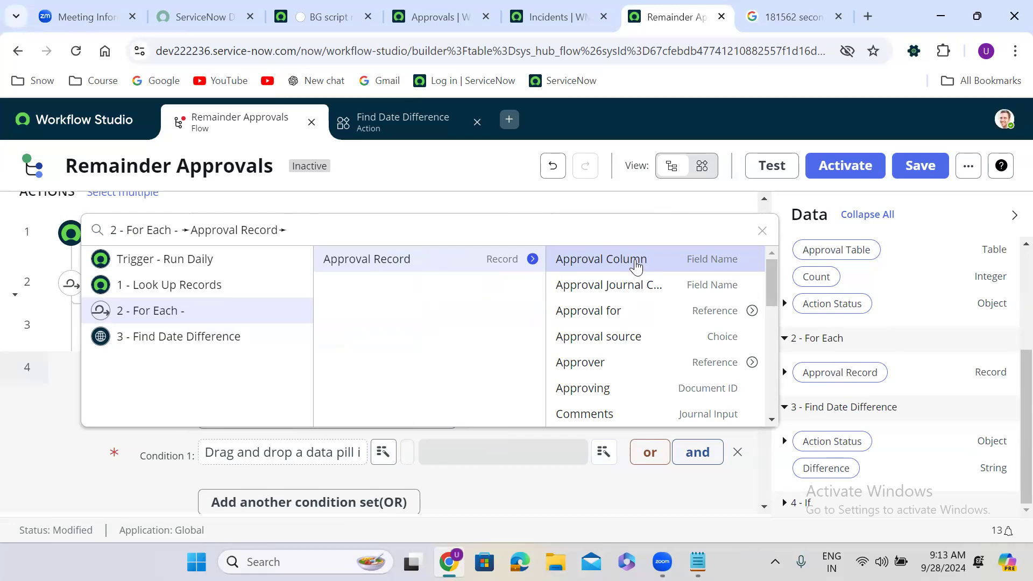
{"action": "left_click", "coordinate": [272, 336]}
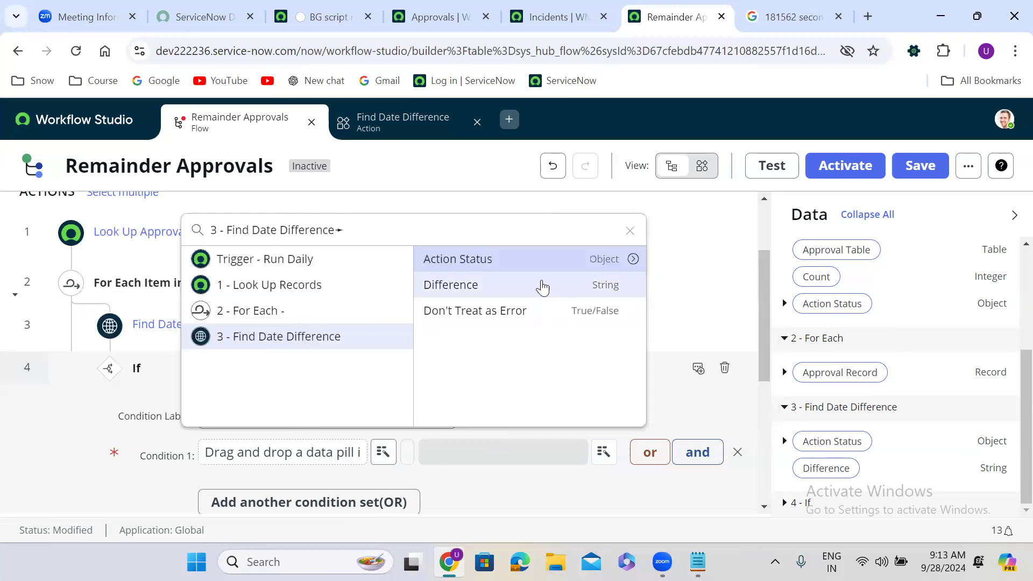
{"action": "left_click", "coordinate": [545, 286]}
- Check Condition 1's operators, look at the add options below the If step, and reopen the step at the comparison value
{"action": "left_click", "coordinate": [406, 454]}
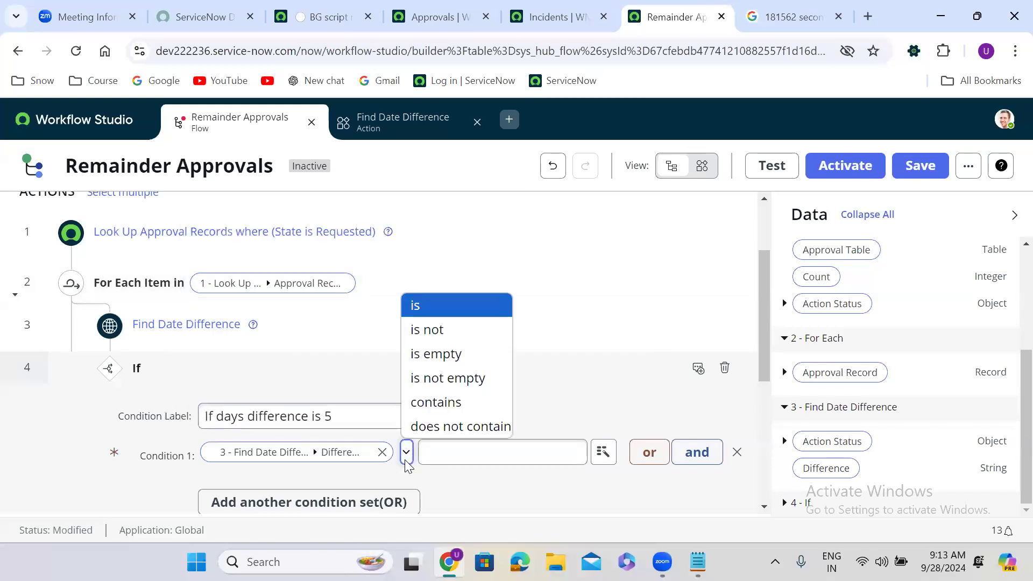
{"action": "left_click", "coordinate": [456, 338]}
{"action": "left_click", "coordinate": [521, 449]}
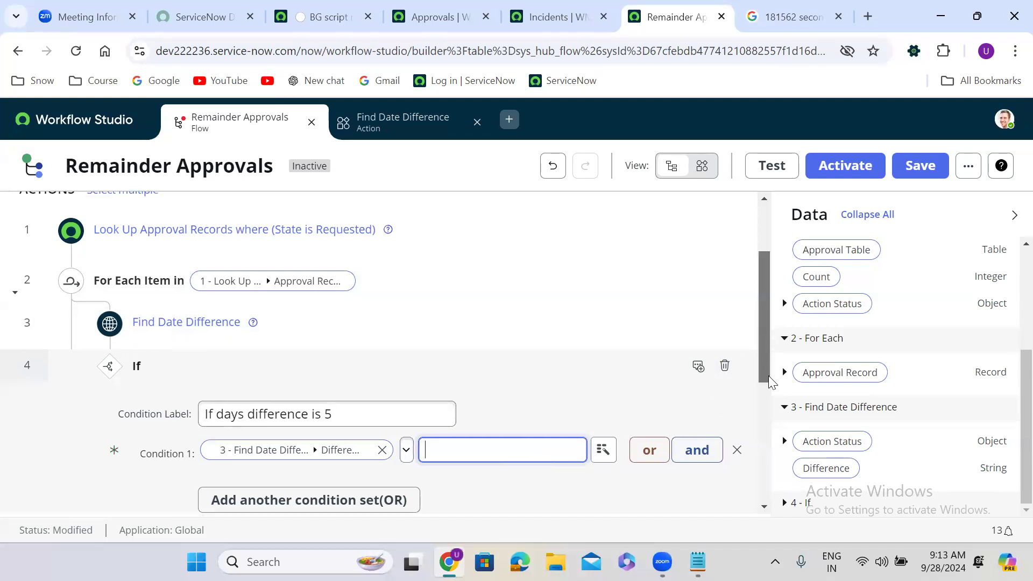
{"action": "left_click_drag", "start_coordinate": [766, 339], "coordinate": [765, 427]}
{"action": "left_click", "coordinate": [701, 325]}
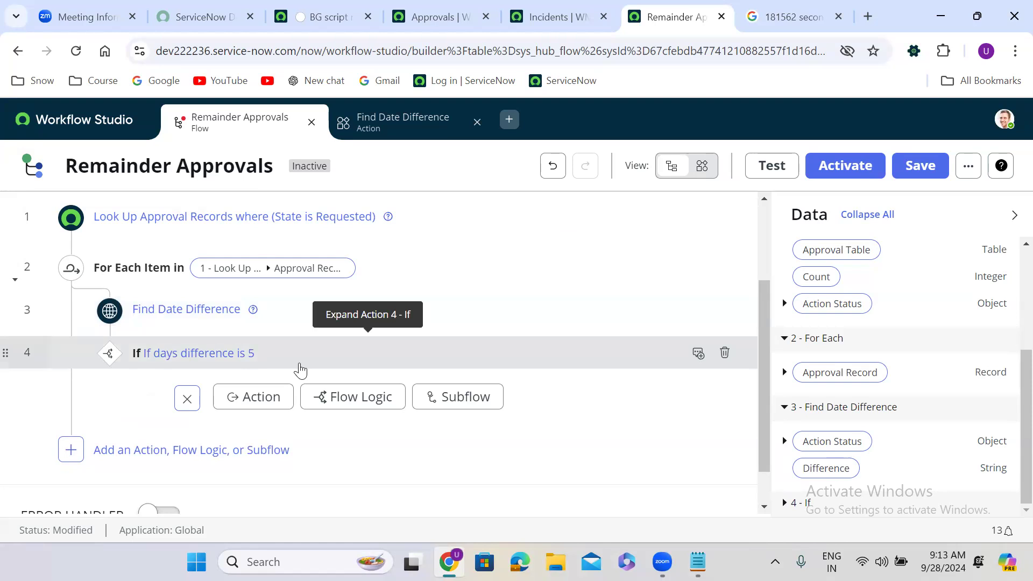
{"action": "left_click", "coordinate": [270, 357]}
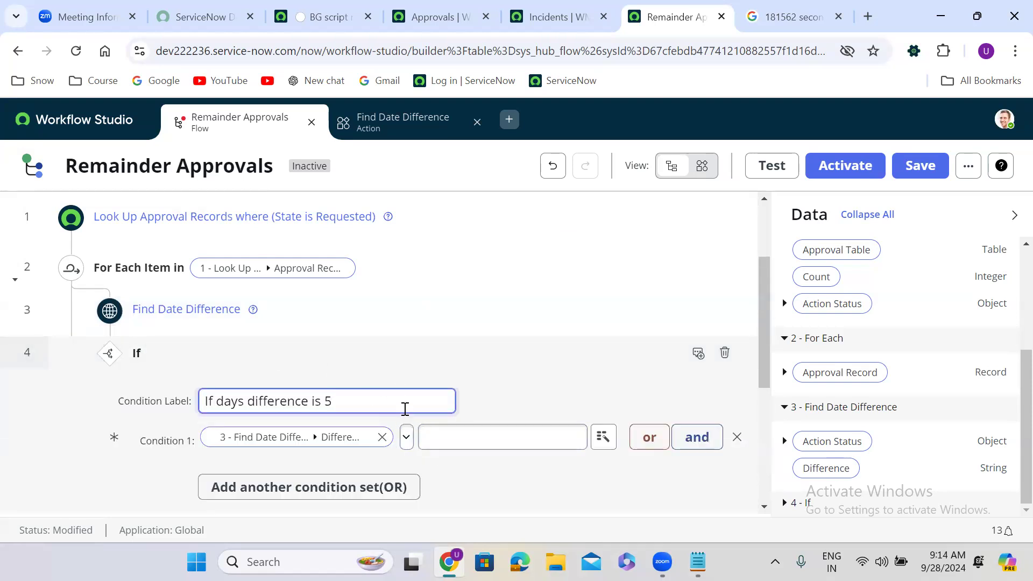
{"action": "left_click", "coordinate": [470, 437]}
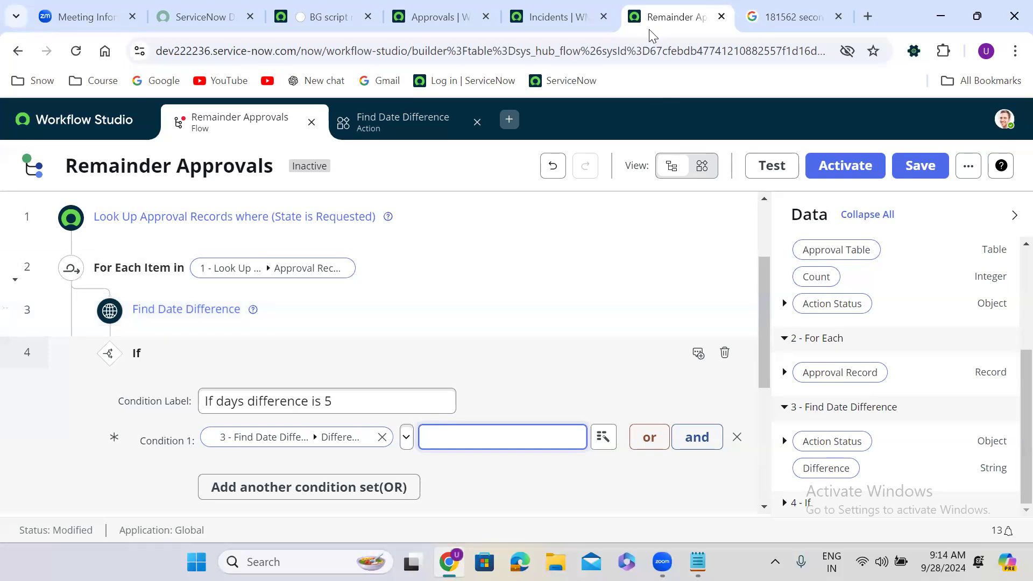
- In the Find Date Difference action's script, move inputs.date ahead of new GlideDateTime() in the gs.dateDiff call
{"action": "left_click", "coordinate": [386, 128]}
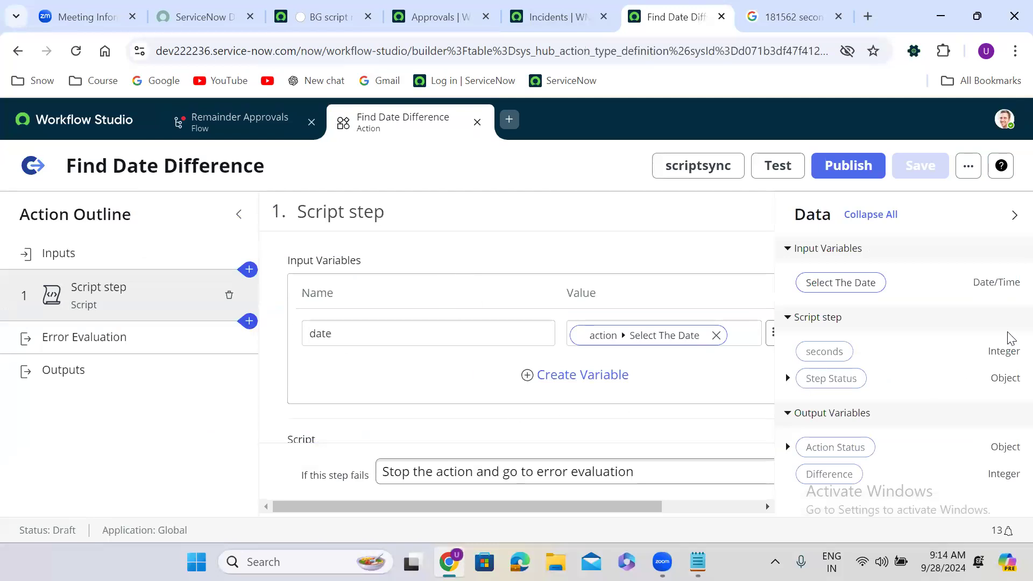
{"action": "left_click", "coordinate": [1014, 215]}
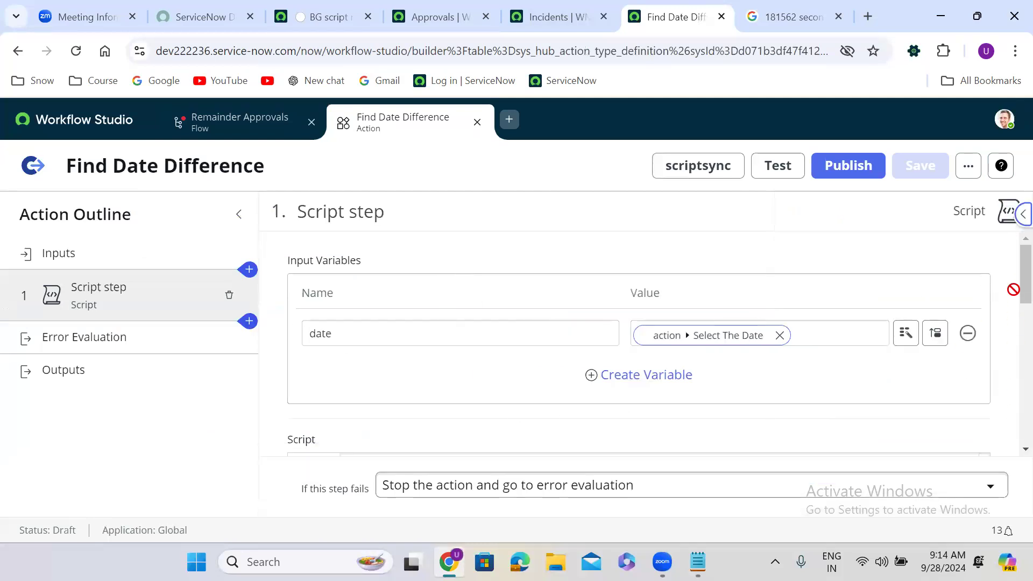
{"action": "left_click_drag", "start_coordinate": [1014, 272], "coordinate": [1008, 325]}
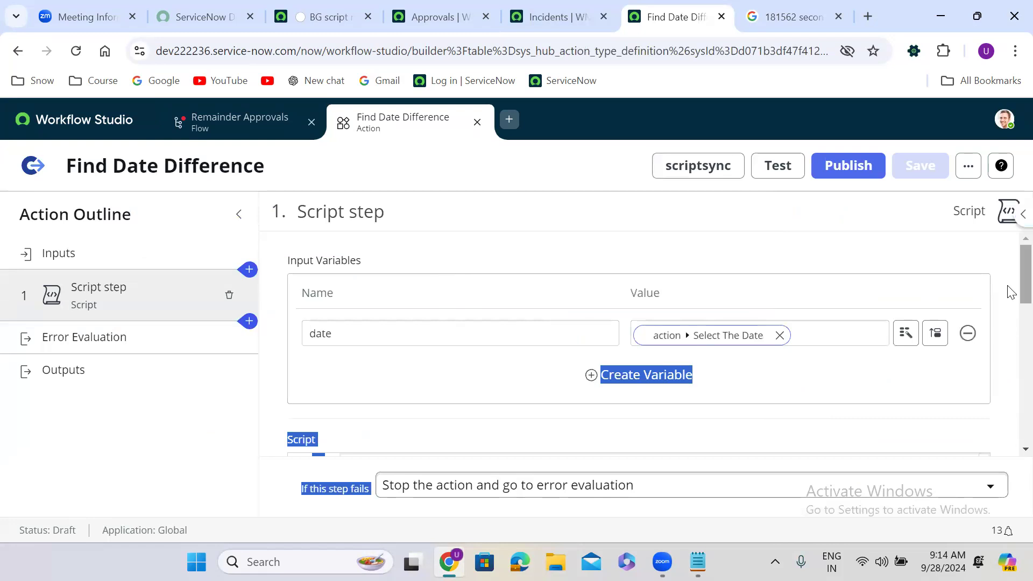
{"action": "scroll", "coordinate": [1008, 323], "scroll_direction": "down", "scroll_amount": 5}
{"action": "left_click_drag", "start_coordinate": [614, 282], "coordinate": [683, 282]}
{"action": "key", "text": "ctrl+c"}
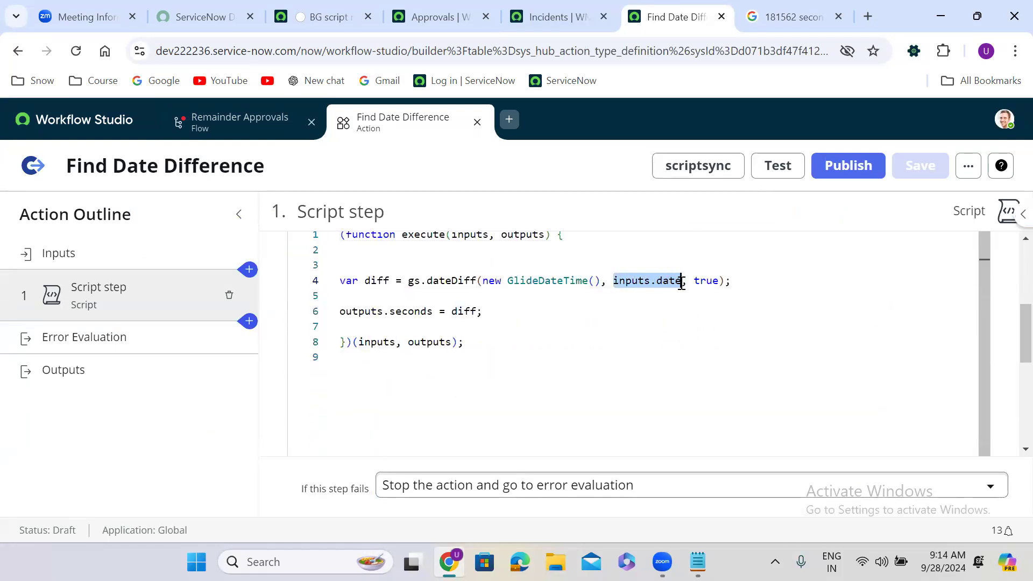
{"action": "key", "text": "BackSpace"}
{"action": "key", "text": "BackSpace"}
{"action": "key", "text": "BackSpace"}
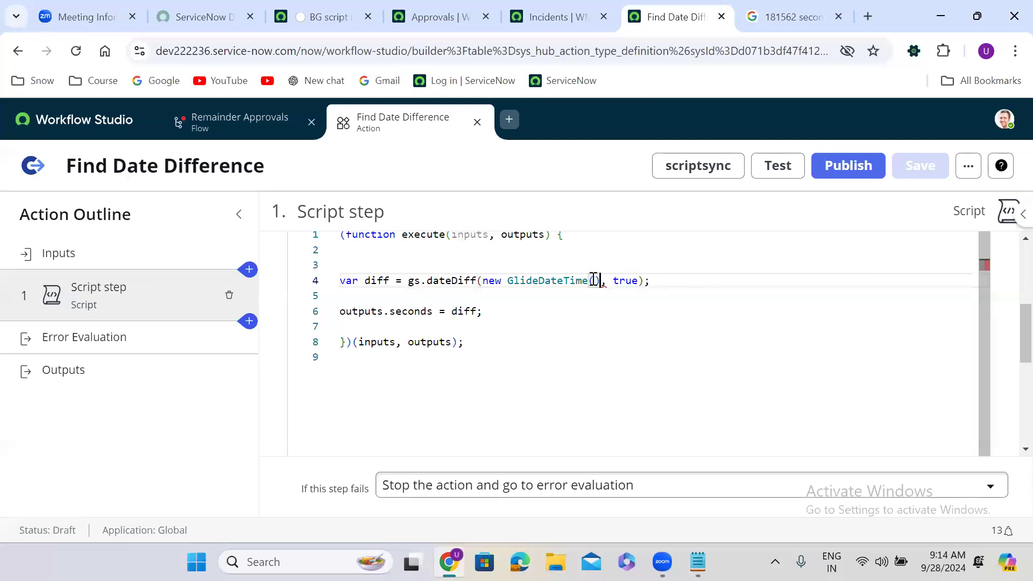
{"action": "left_click", "coordinate": [485, 280]}
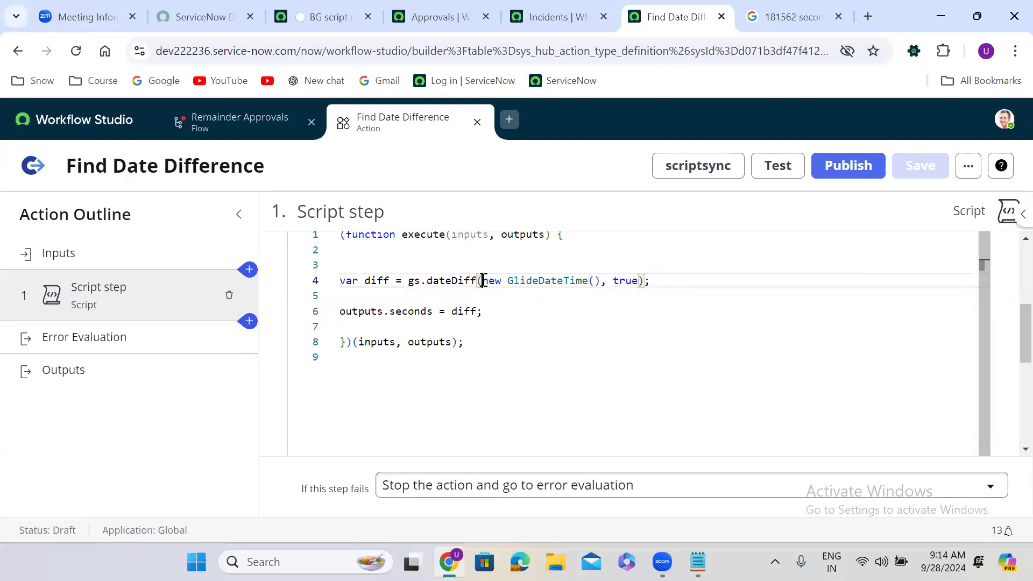
{"action": "key", "text": "ctrl+v"}
{"action": "type", "text": ","}
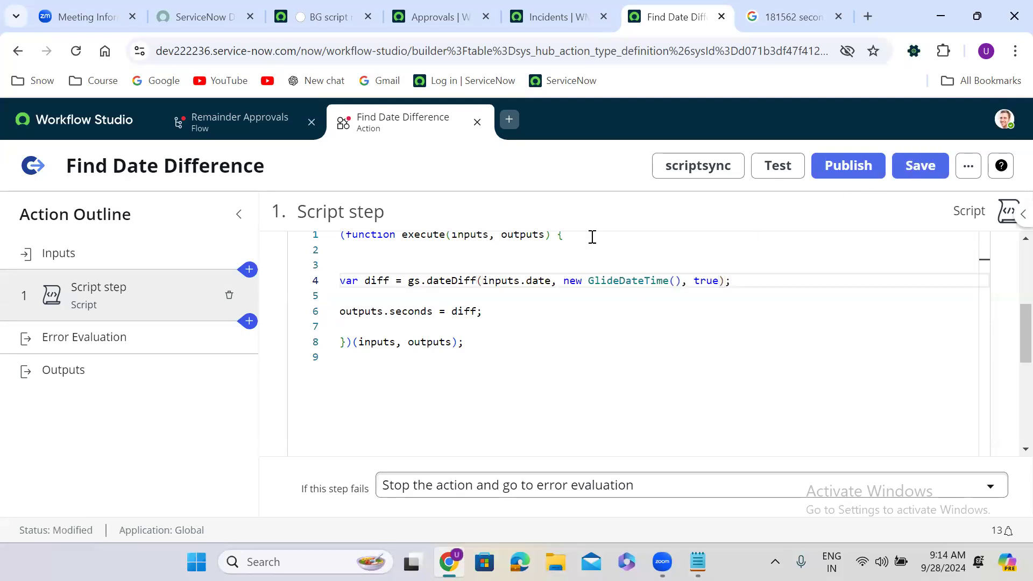
- Map the action's Difference output to the Script step's seconds variable
{"action": "left_click", "coordinate": [123, 370]}
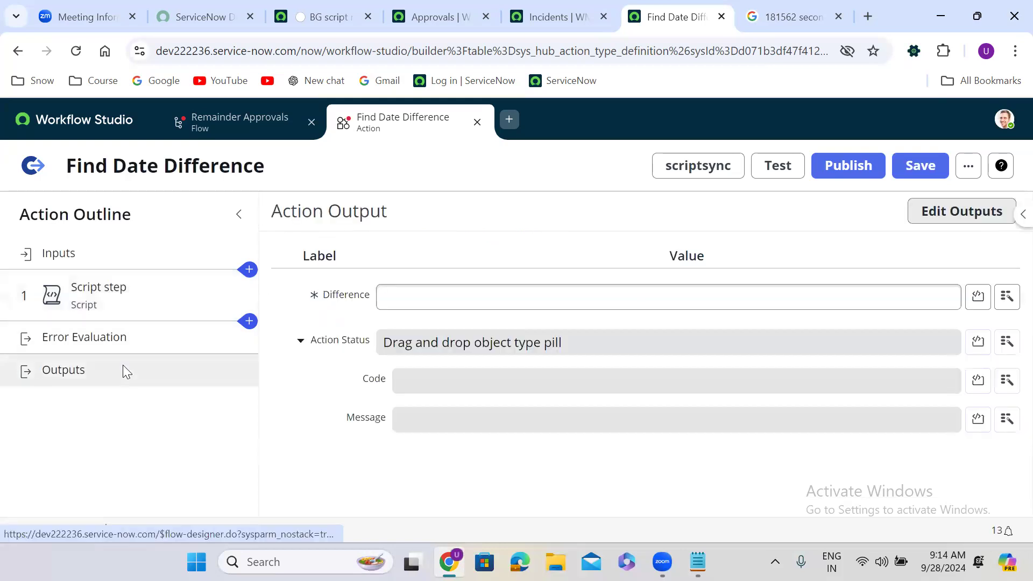
{"action": "left_click", "coordinate": [1007, 297]}
{"action": "left_click", "coordinate": [835, 384]}
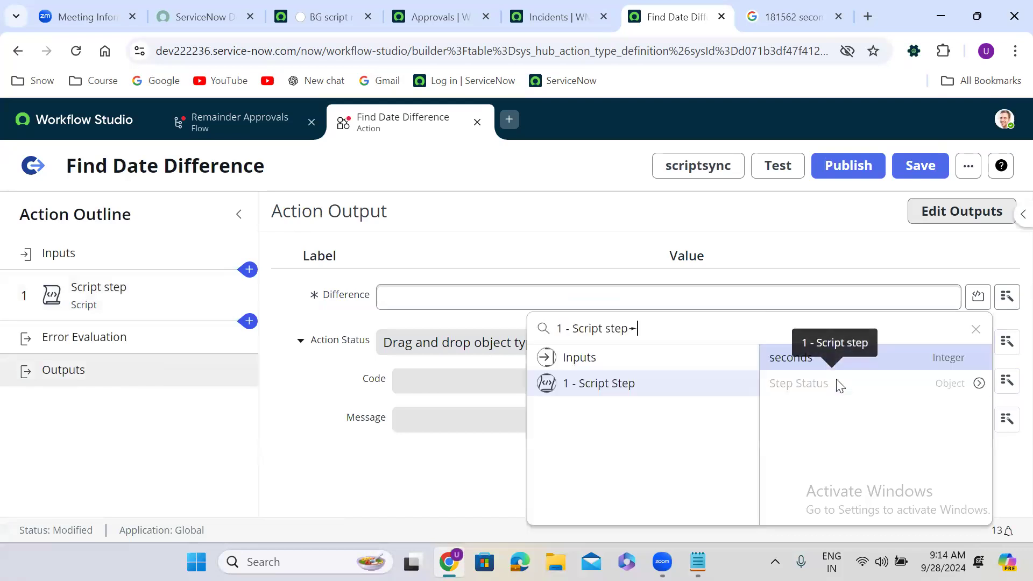
{"action": "left_click", "coordinate": [825, 358]}
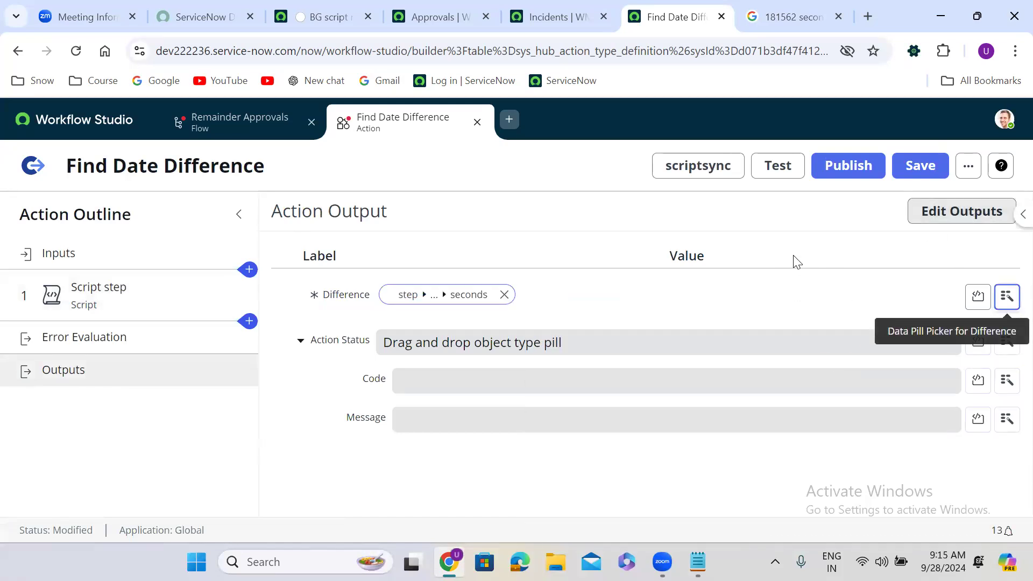
- Save and publish the Find Date Difference action
{"action": "left_click", "coordinate": [920, 166]}
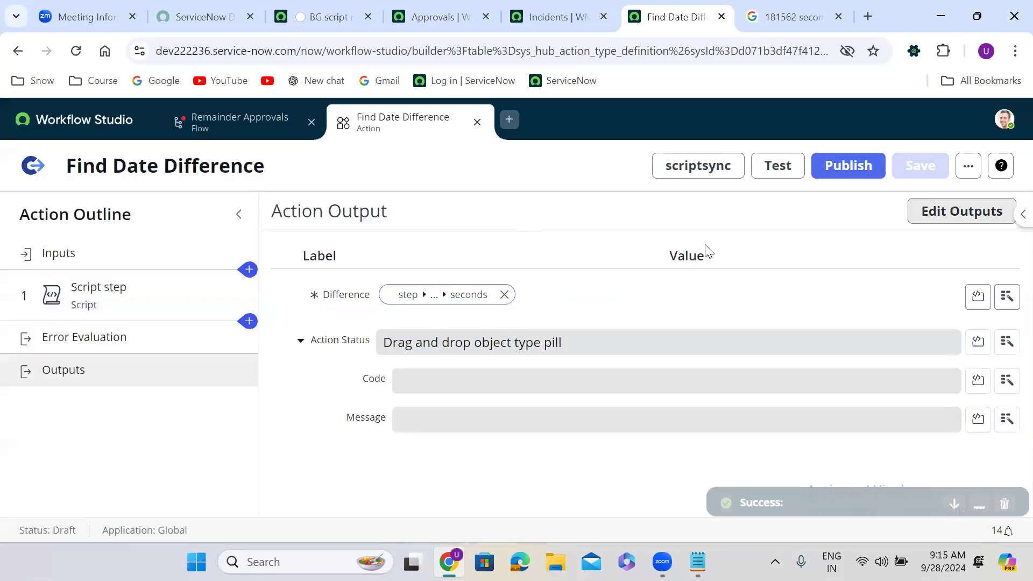
{"action": "left_click", "coordinate": [846, 159]}
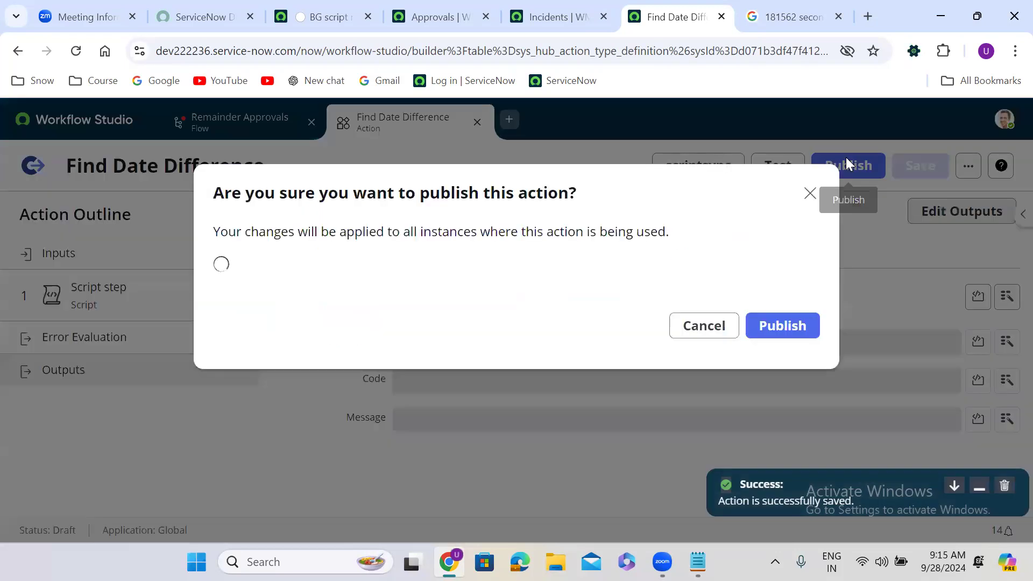
{"action": "left_click", "coordinate": [775, 325]}
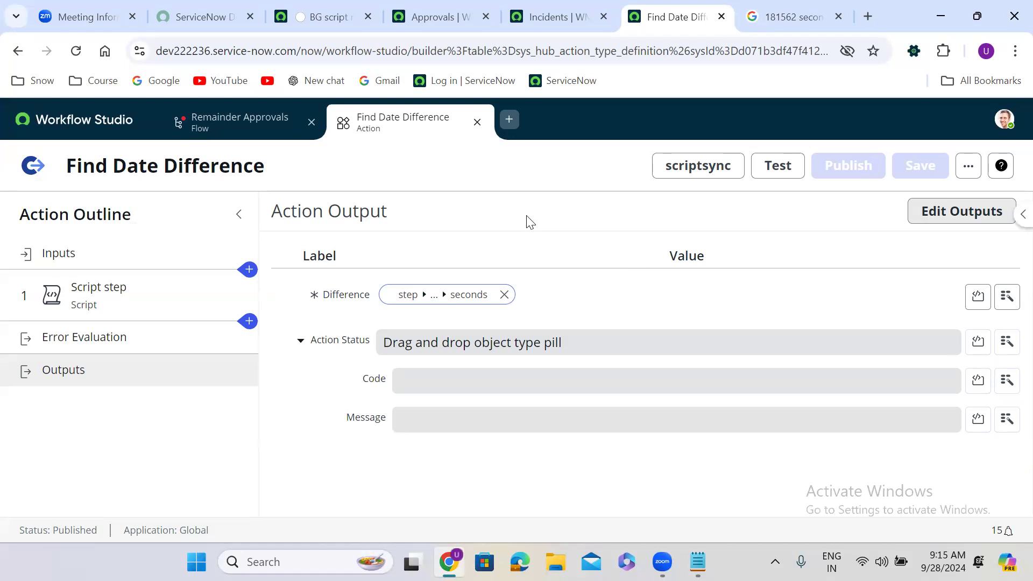
{"action": "left_click", "coordinate": [783, 169]}
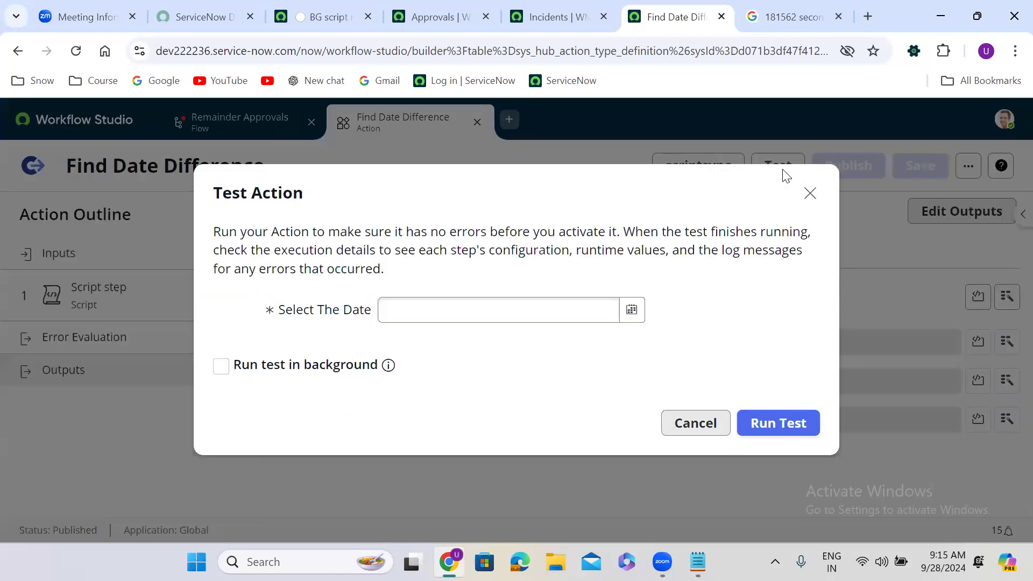
{"action": "left_click", "coordinate": [633, 312]}
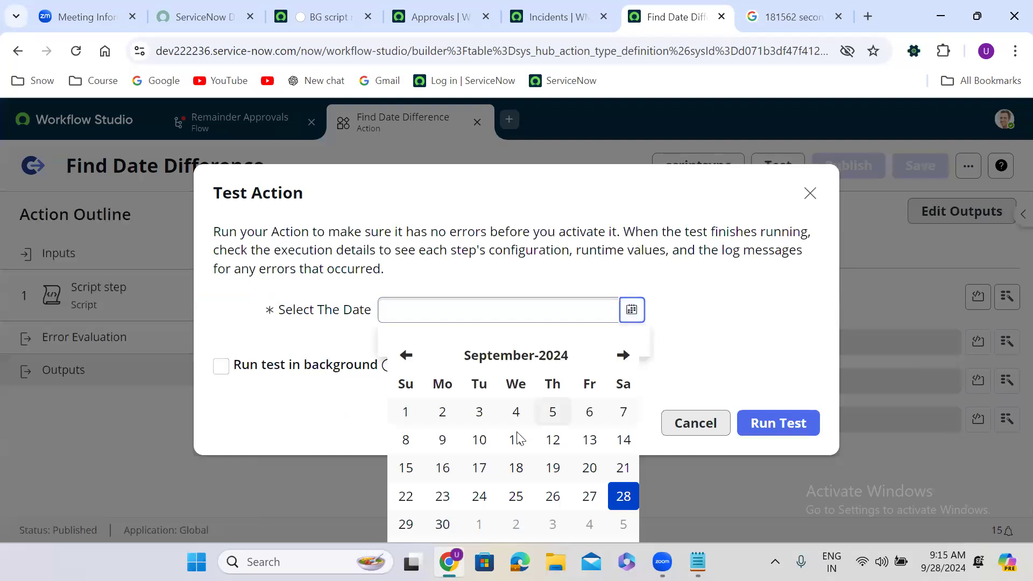
{"action": "left_click", "coordinate": [516, 498]}
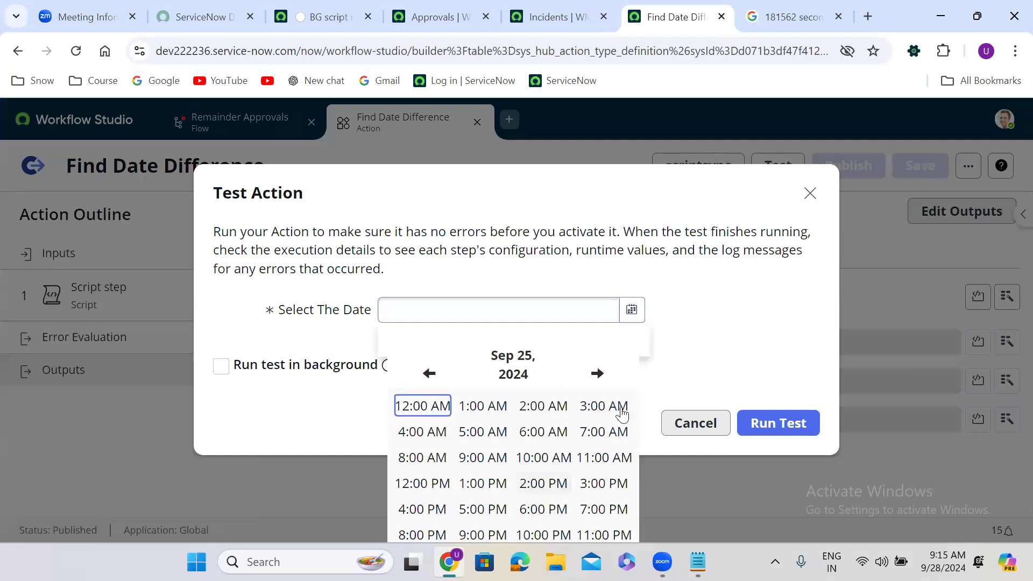
{"action": "left_click", "coordinate": [481, 412]}
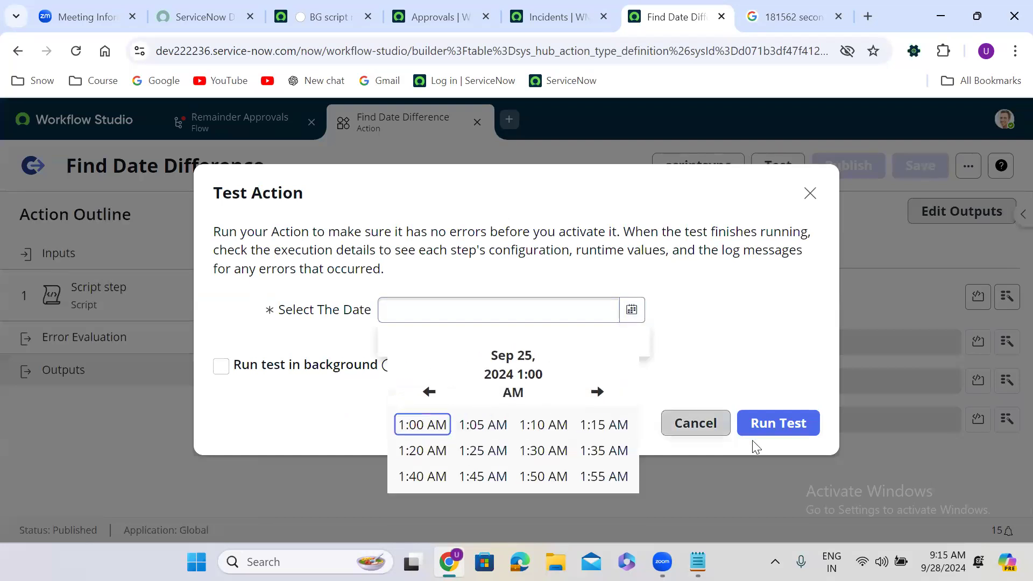
{"action": "left_click", "coordinate": [413, 436]}
{"action": "left_click", "coordinate": [788, 437]}
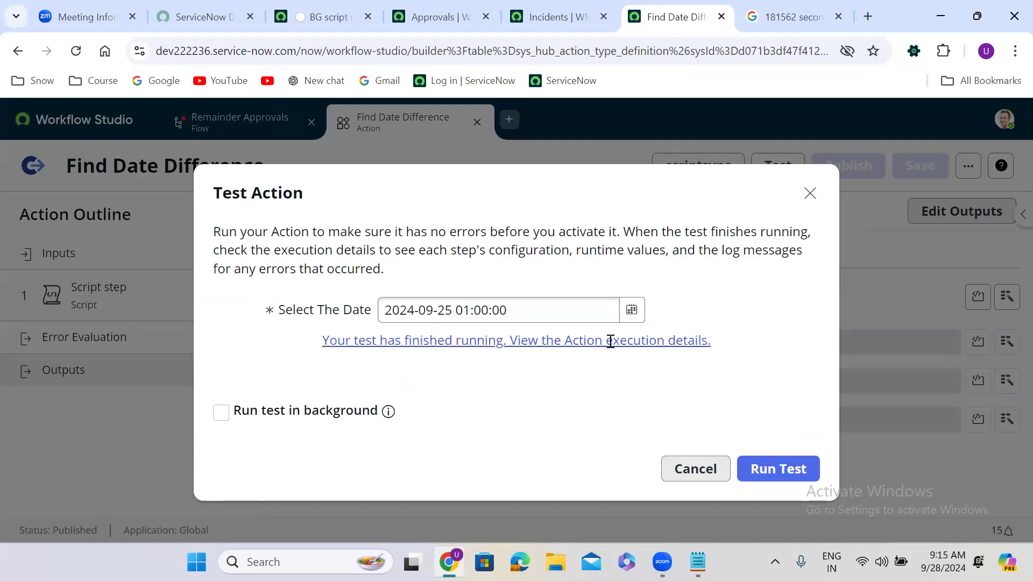
{"action": "left_click", "coordinate": [556, 343]}
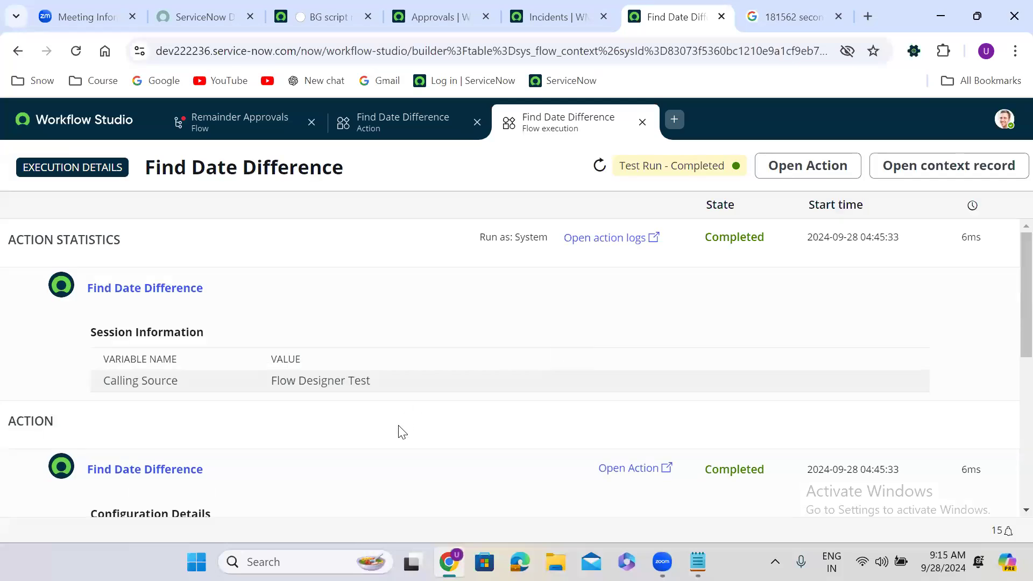
{"action": "scroll", "coordinate": [402, 432], "scroll_direction": "down", "scroll_amount": 5}
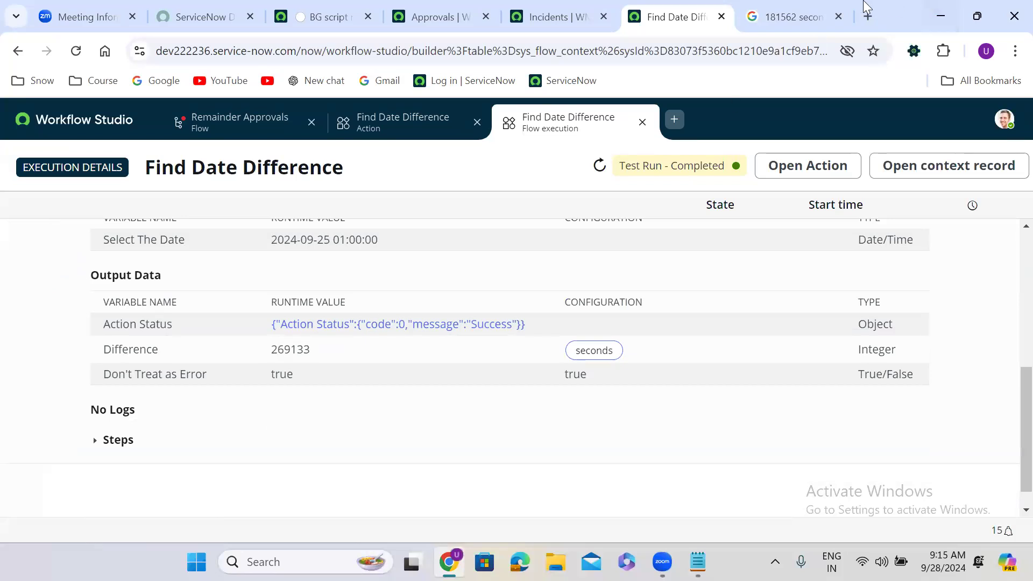
- Search Google for 5 days in seconds and copy the converted value in seconds
{"action": "left_click", "coordinate": [798, 17]}
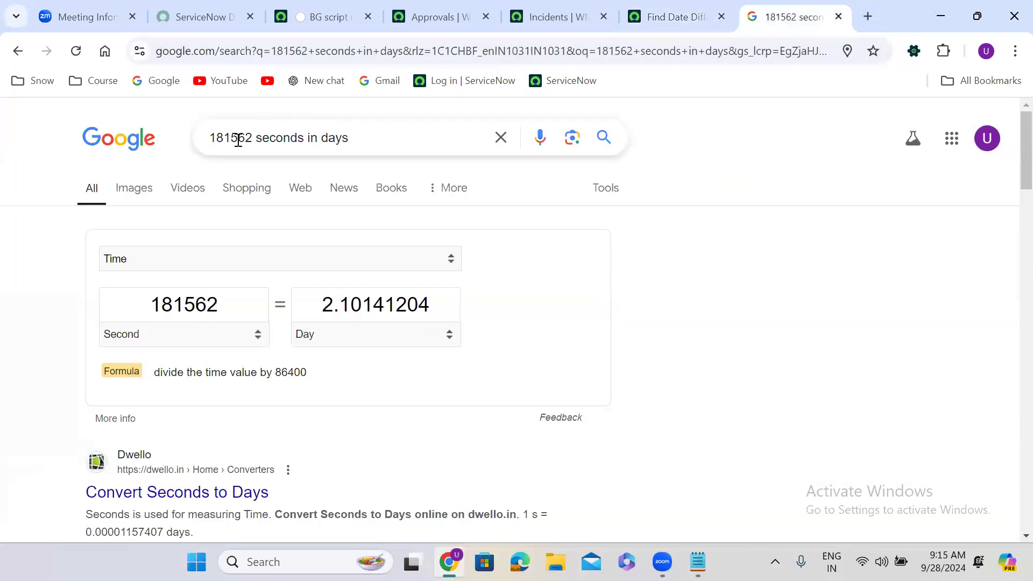
{"action": "left_click", "coordinate": [264, 137]}
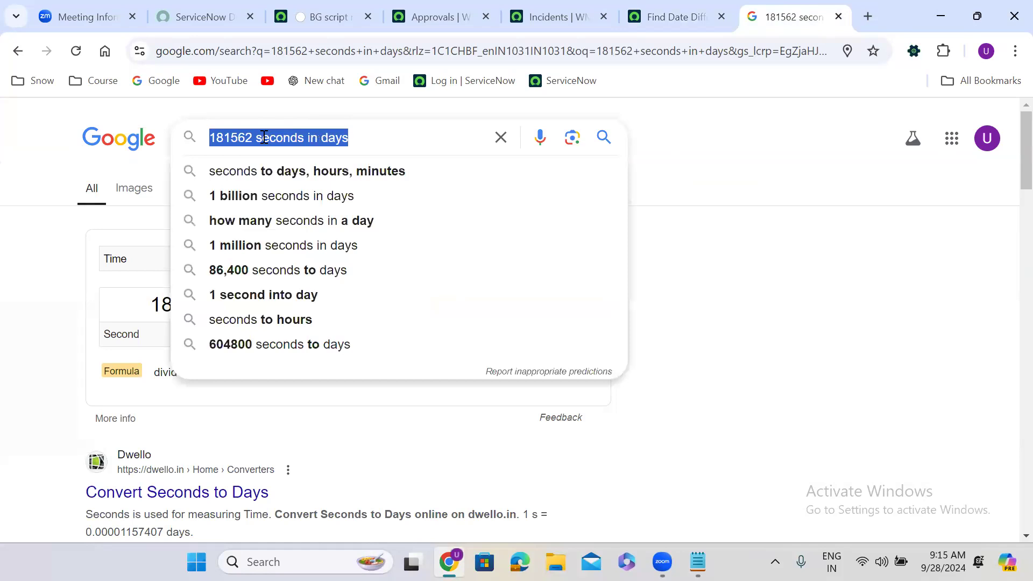
{"action": "type", "text": "5 days in seco"}
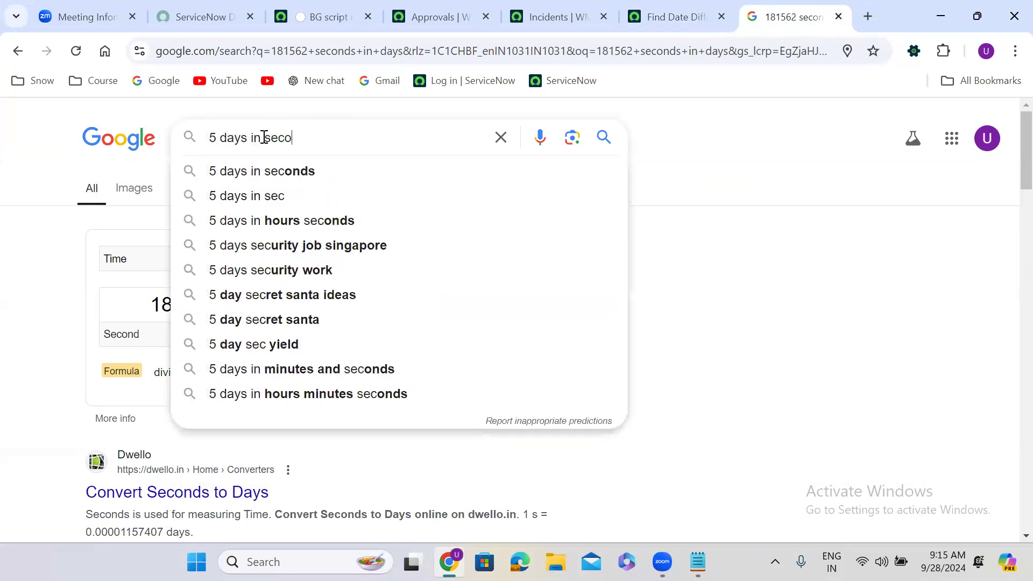
{"action": "type", "text": "nds"}
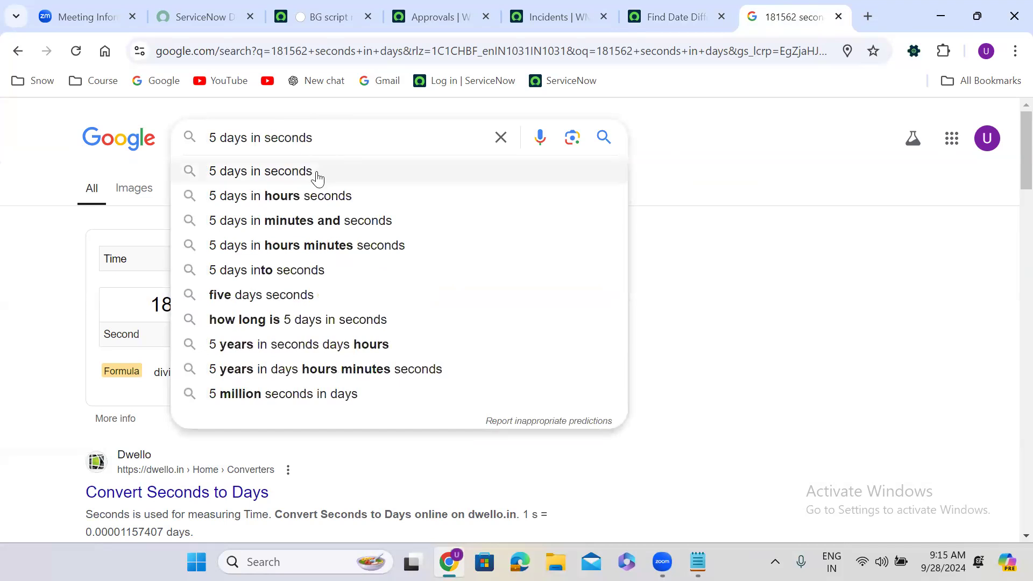
{"action": "left_click", "coordinate": [317, 177]}
{"action": "left_click_drag", "start_coordinate": [342, 311], "coordinate": [393, 317]}
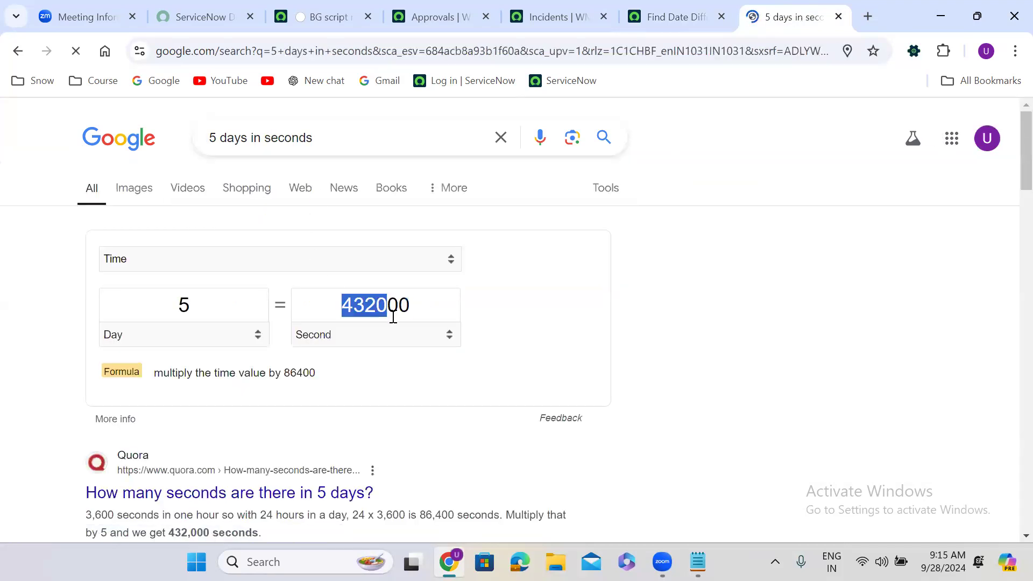
{"action": "double_click", "coordinate": [393, 317]}
{"action": "key", "text": "ctrl+c"}
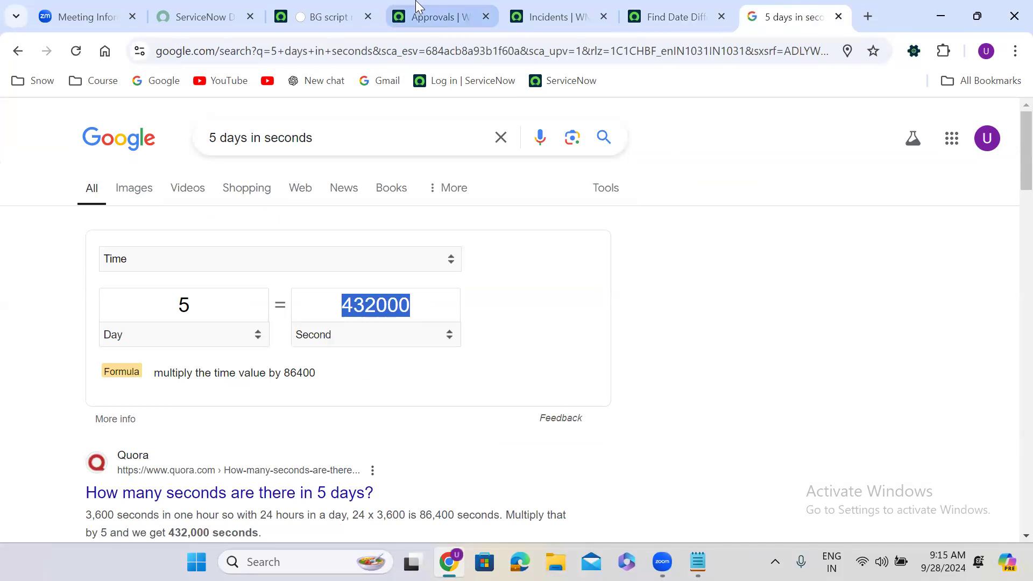
- Close the Test Action dialog of Find Date Difference and return to the Remainder Approvals flow
{"action": "left_click", "coordinate": [334, 11]}
{"action": "left_click", "coordinate": [455, 6]}
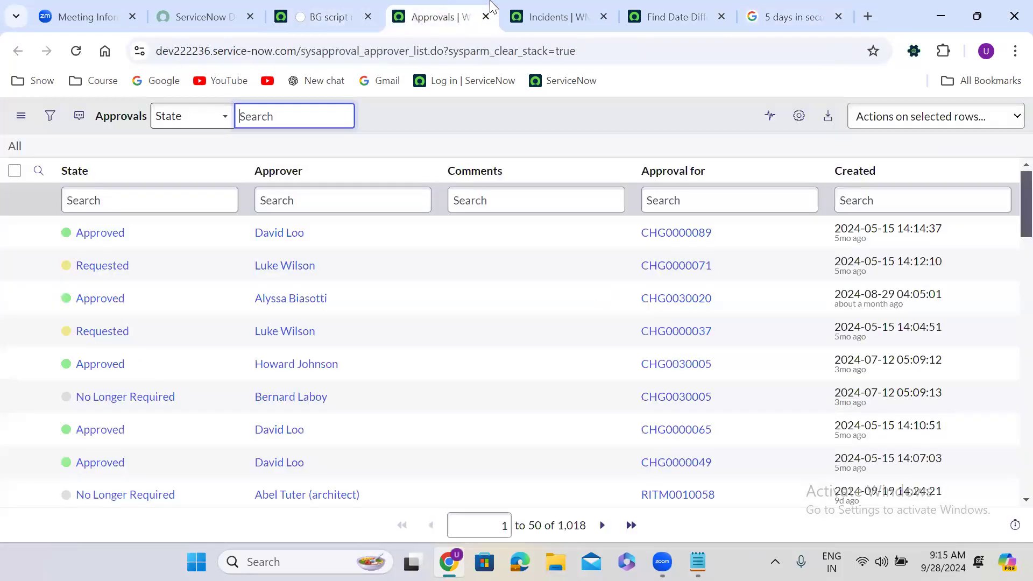
{"action": "left_click", "coordinate": [546, 7]}
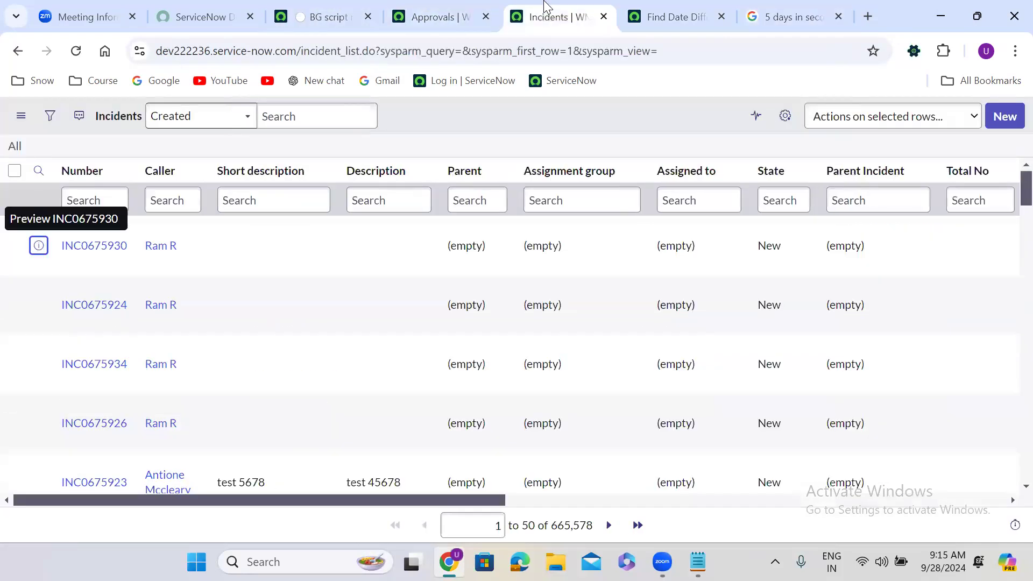
{"action": "left_click", "coordinate": [652, 13]}
{"action": "left_click", "coordinate": [373, 129]}
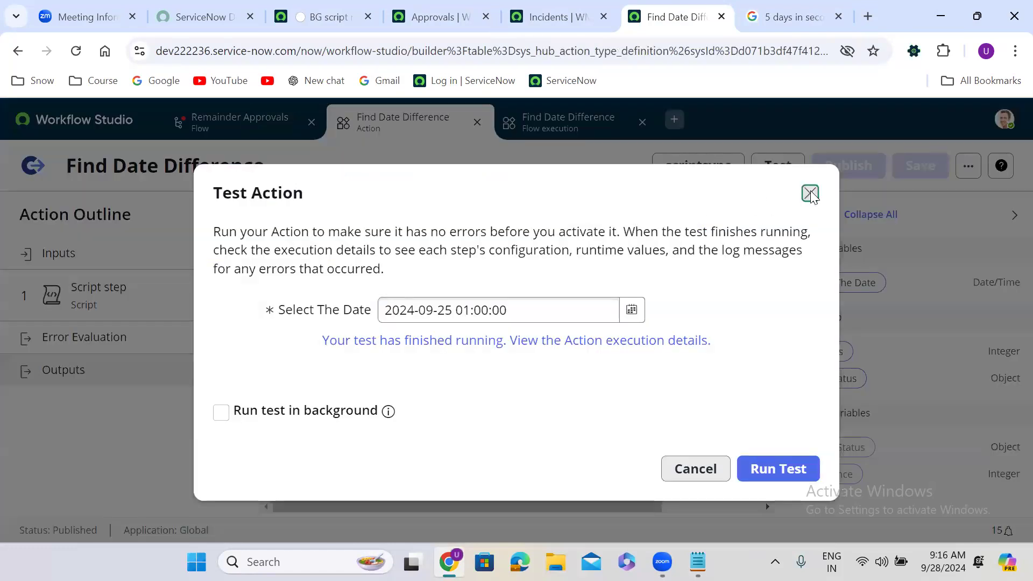
{"action": "left_click", "coordinate": [811, 195]}
{"action": "left_click", "coordinate": [248, 122]}
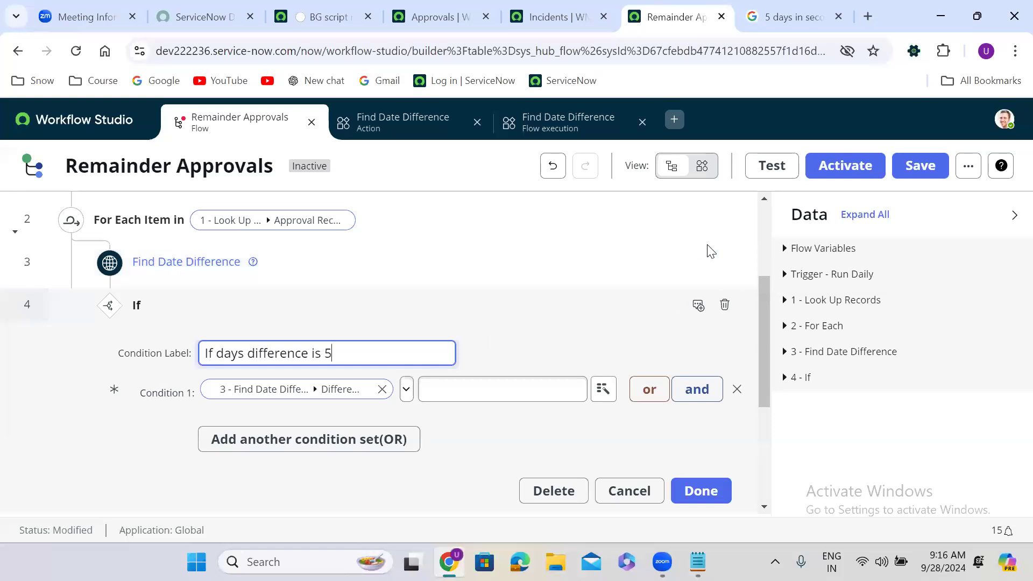
- Delete the Find Date Difference action and the If condition from the For Each loop
{"action": "left_click", "coordinate": [699, 264]}
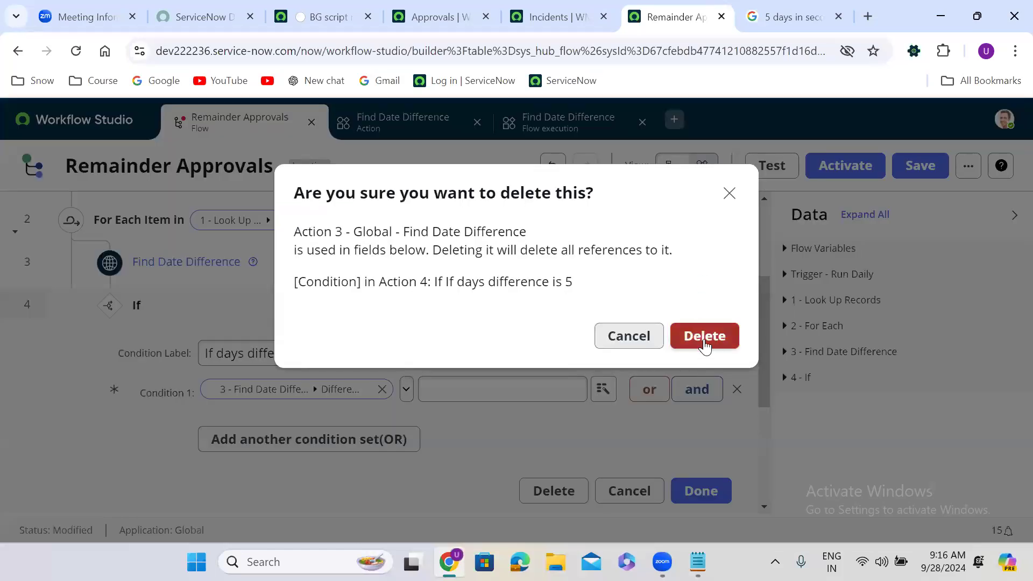
{"action": "left_click", "coordinate": [704, 335]}
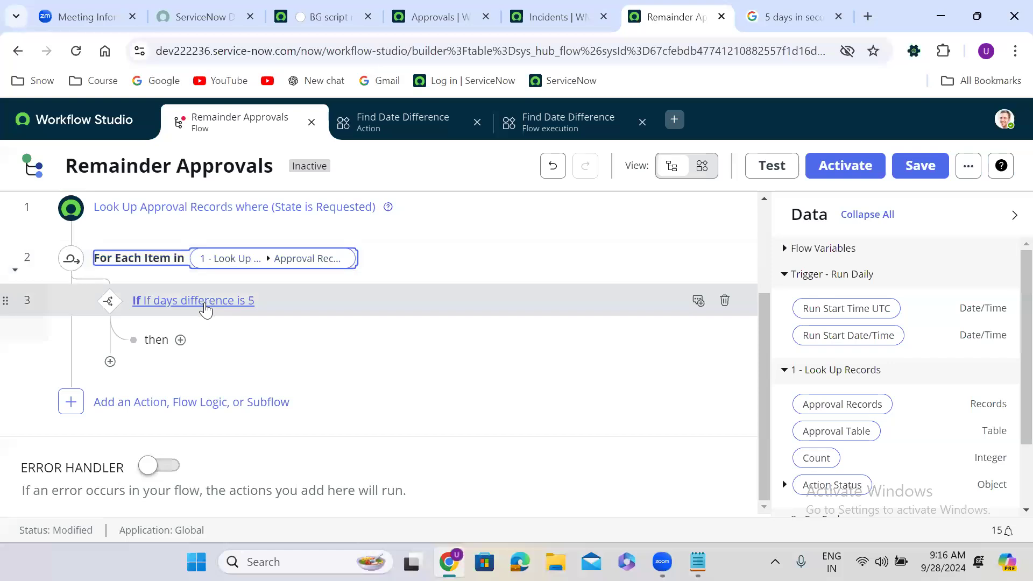
{"action": "left_click", "coordinate": [285, 310]}
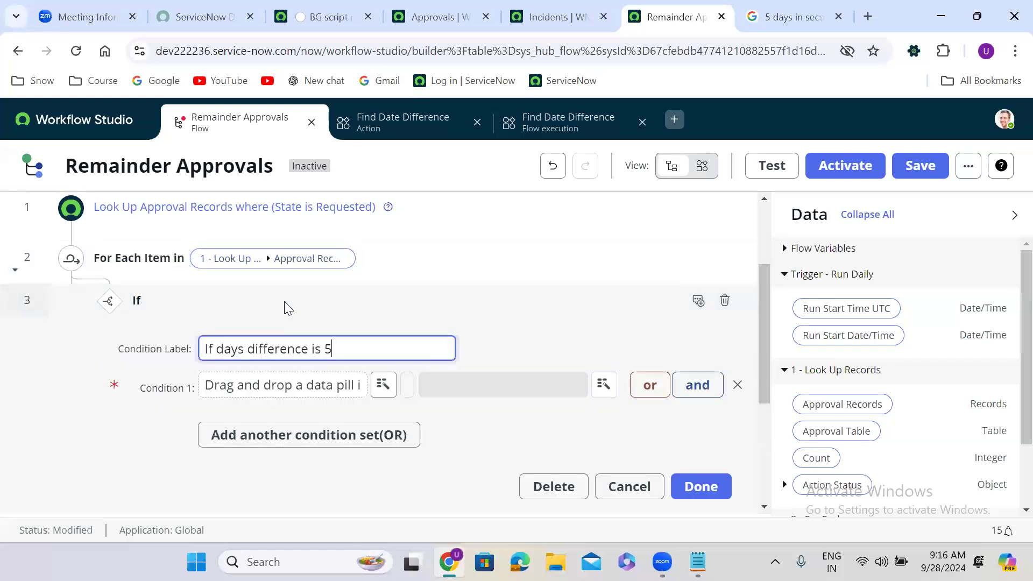
{"action": "left_click", "coordinate": [723, 302]}
{"action": "left_click", "coordinate": [700, 329]}
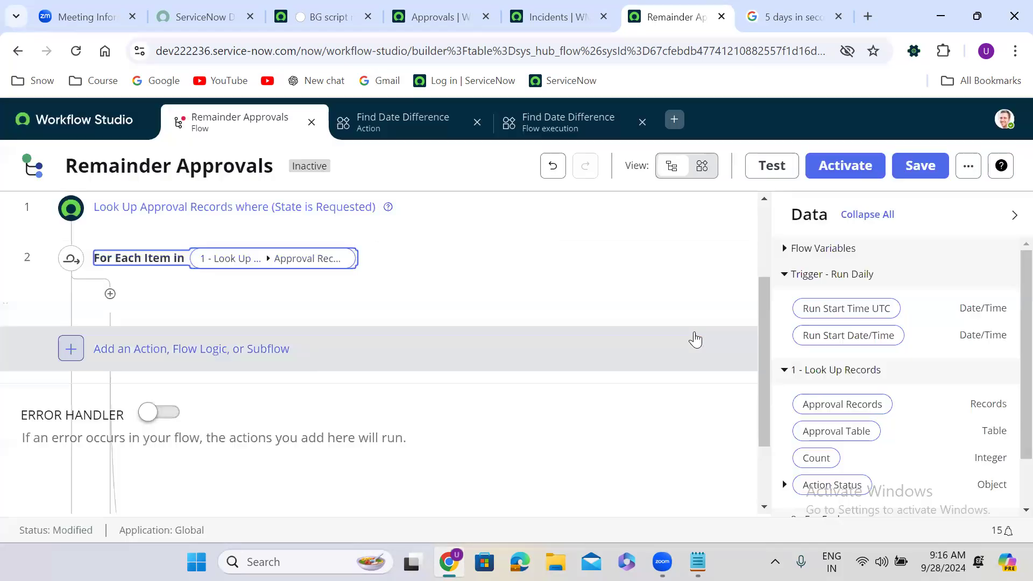
- Add the Find Date Difference action inside the For Each loop of the flow
{"action": "left_click", "coordinate": [110, 346]}
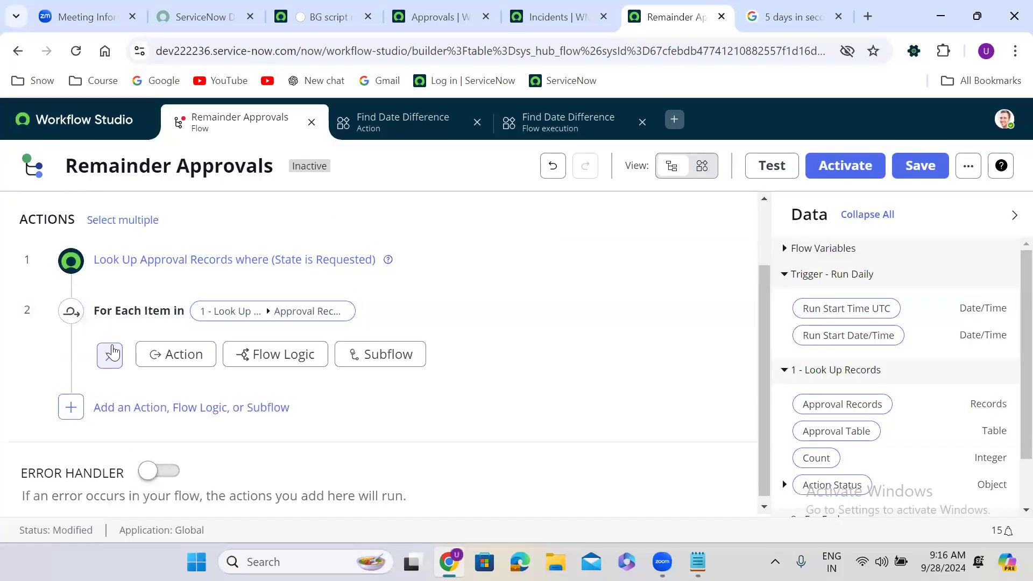
{"action": "left_click", "coordinate": [185, 356]}
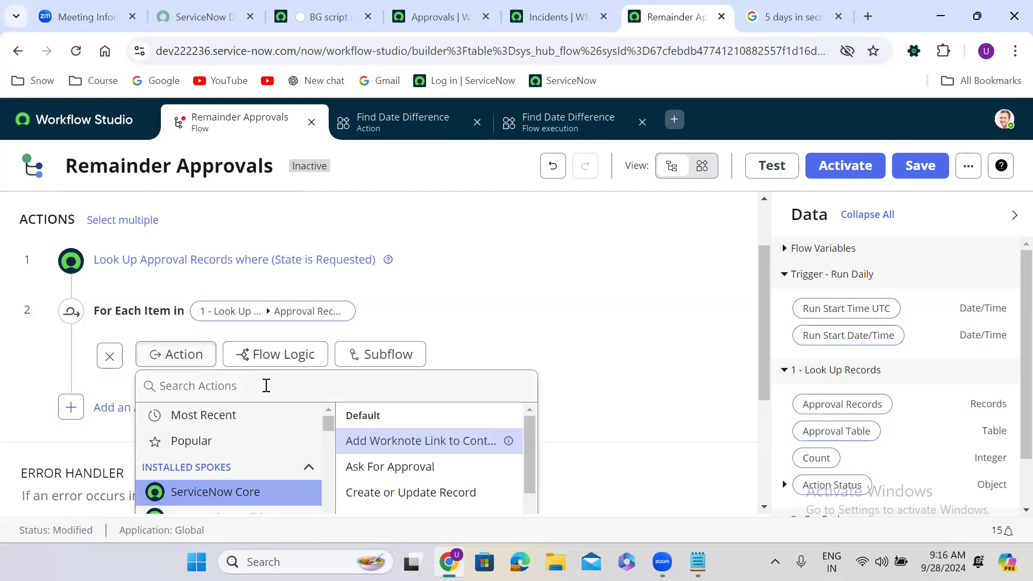
{"action": "left_click", "coordinate": [266, 386]}
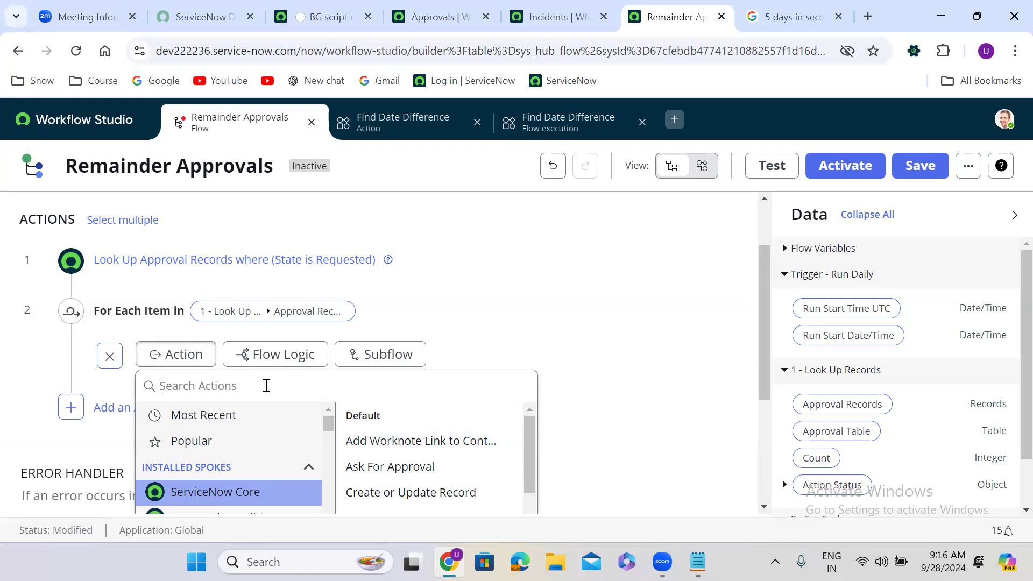
{"action": "type", "text": "find date di"}
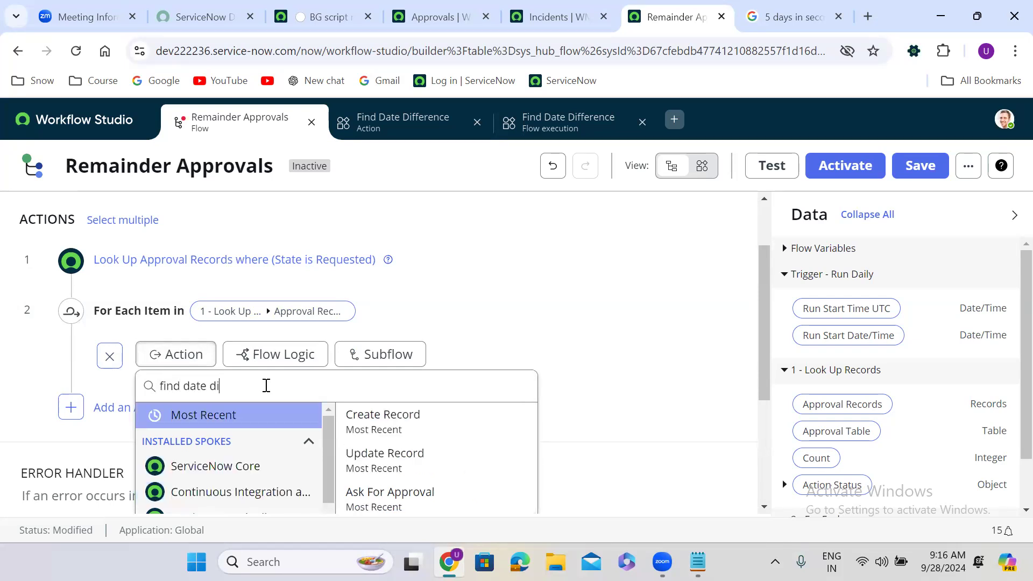
{"action": "type", "text": "ffe"}
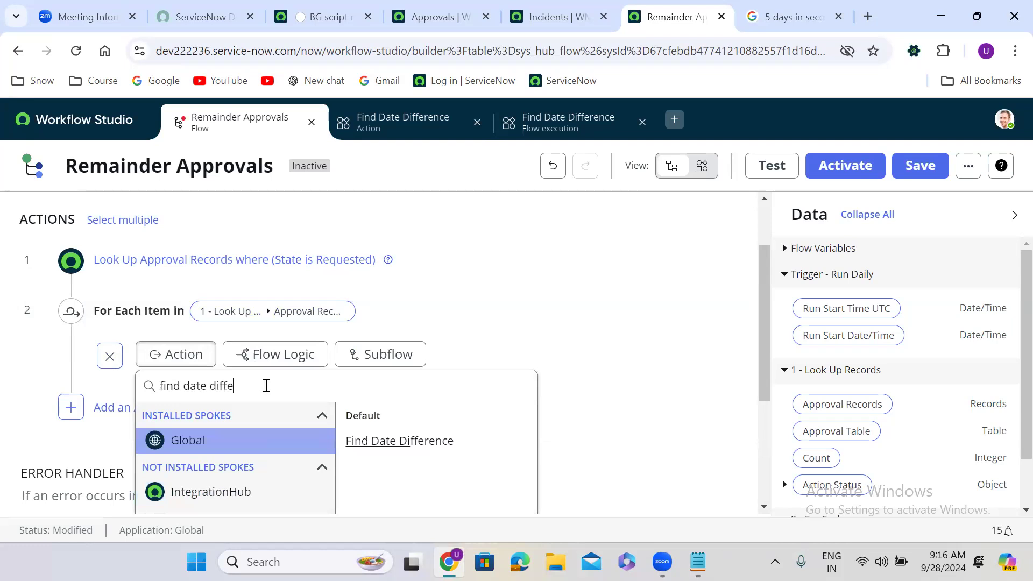
{"action": "left_click", "coordinate": [434, 443]}
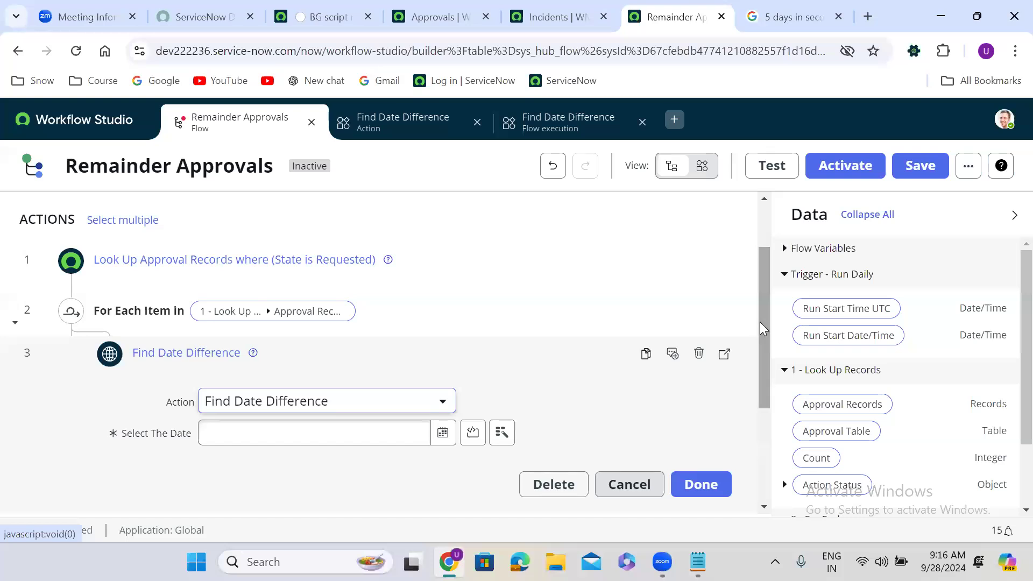
- Set the action's Select The Date input to the Created field of the For Each approval record and finish the action
{"action": "left_click", "coordinate": [502, 432]}
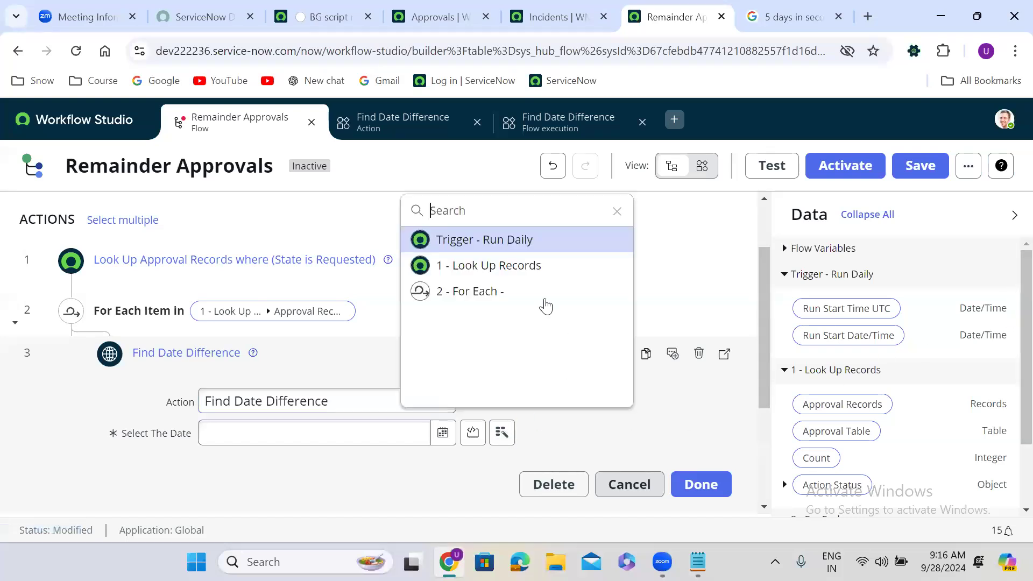
{"action": "left_click", "coordinate": [516, 289]}
{"action": "left_click", "coordinate": [751, 239]}
{"action": "type", "text": "crea"}
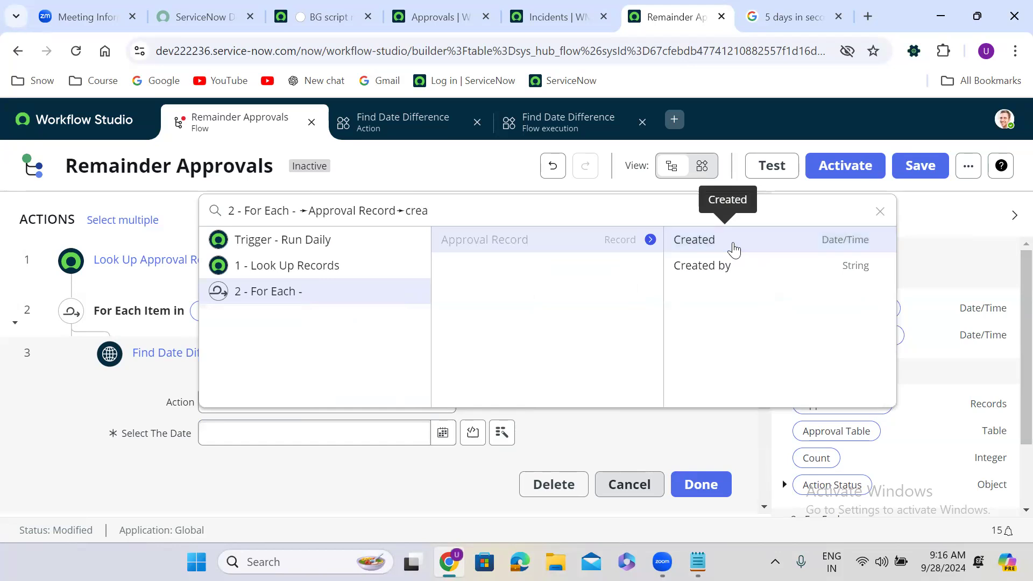
{"action": "left_click", "coordinate": [745, 251]}
{"action": "left_click", "coordinate": [697, 485]}
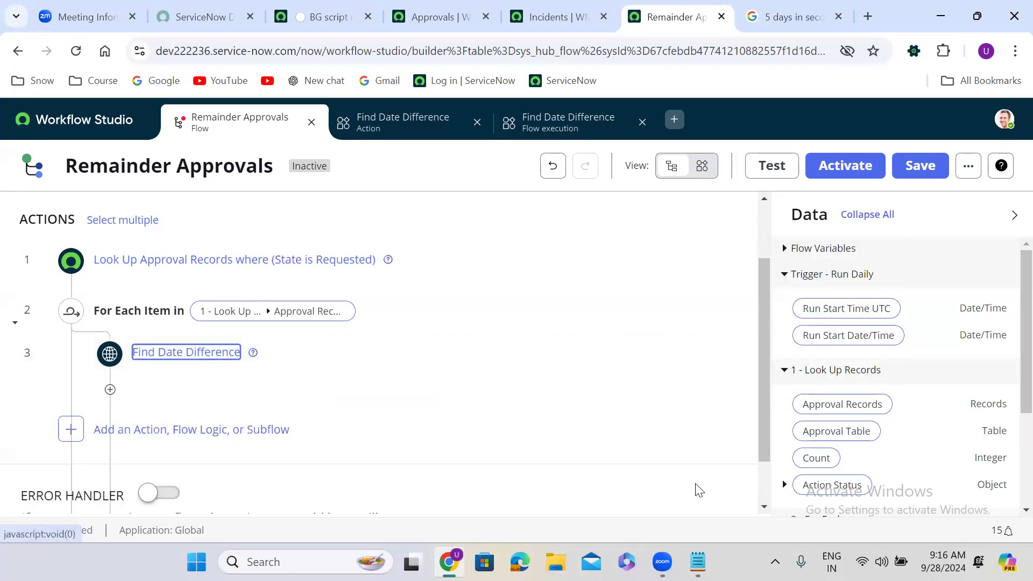
- Add an If flow logic after Find Date Difference with the condition label "If days difference is 5"
{"action": "left_click", "coordinate": [110, 390]}
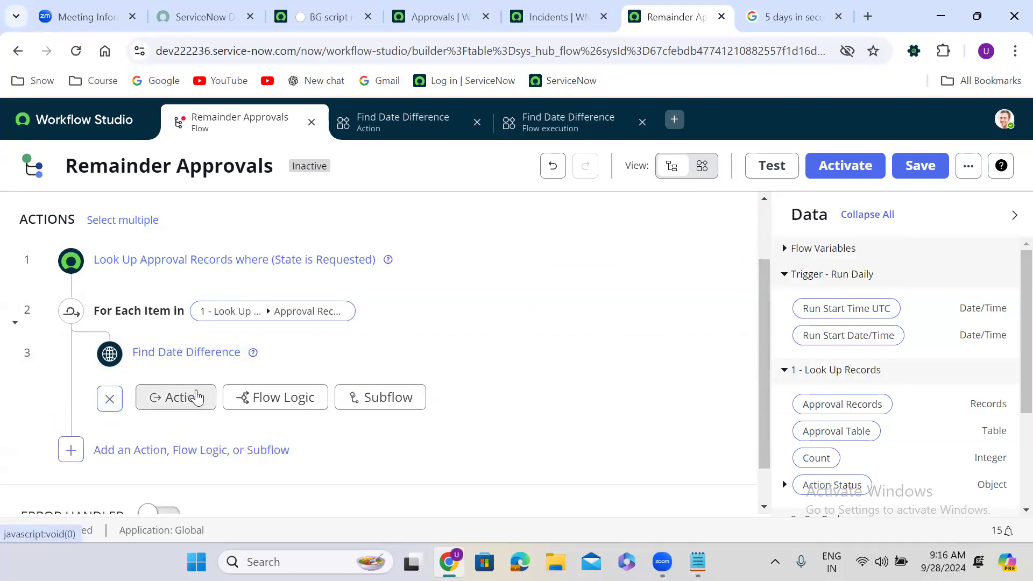
{"action": "left_click", "coordinate": [286, 399]}
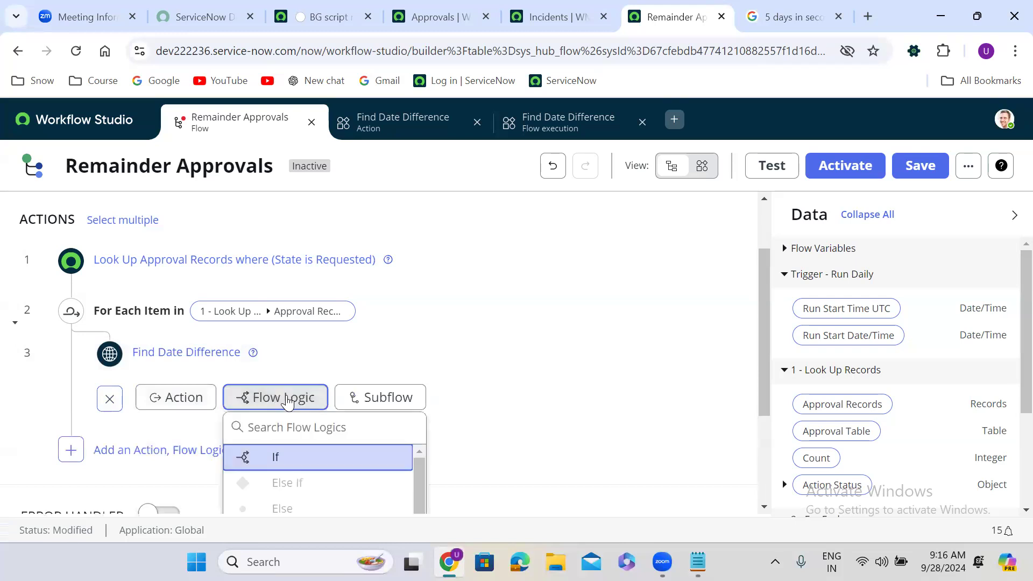
{"action": "left_click", "coordinate": [306, 458]}
{"action": "left_click_drag", "start_coordinate": [763, 313], "coordinate": [764, 368]}
{"action": "left_click", "coordinate": [391, 306]}
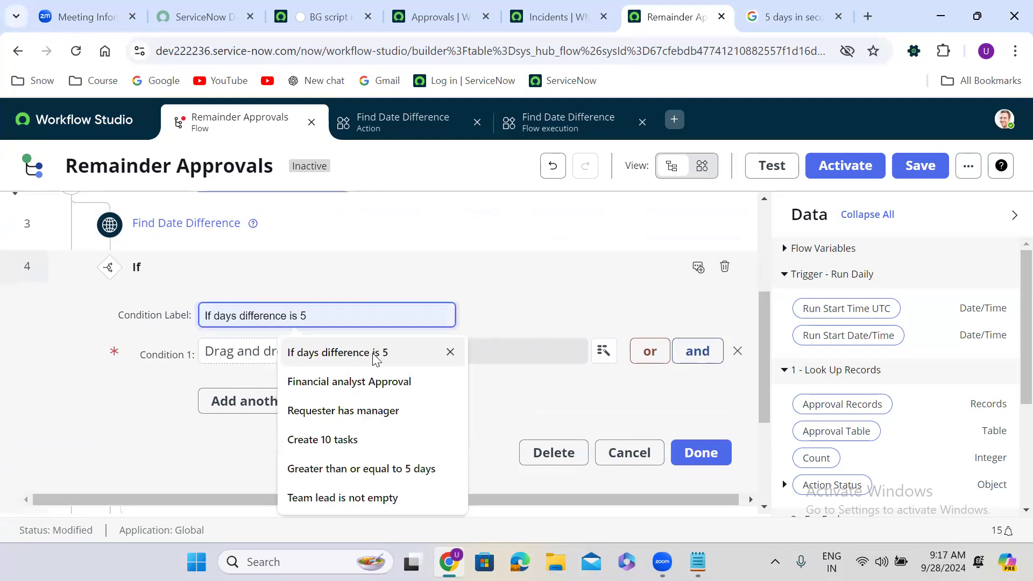
{"action": "left_click", "coordinate": [377, 352]}
- Set Condition 1 to the Find Date Difference action's Difference output, less than 432000, and finish the If condition
{"action": "scroll", "coordinate": [1007, 344], "scroll_direction": "down", "scroll_amount": 3}
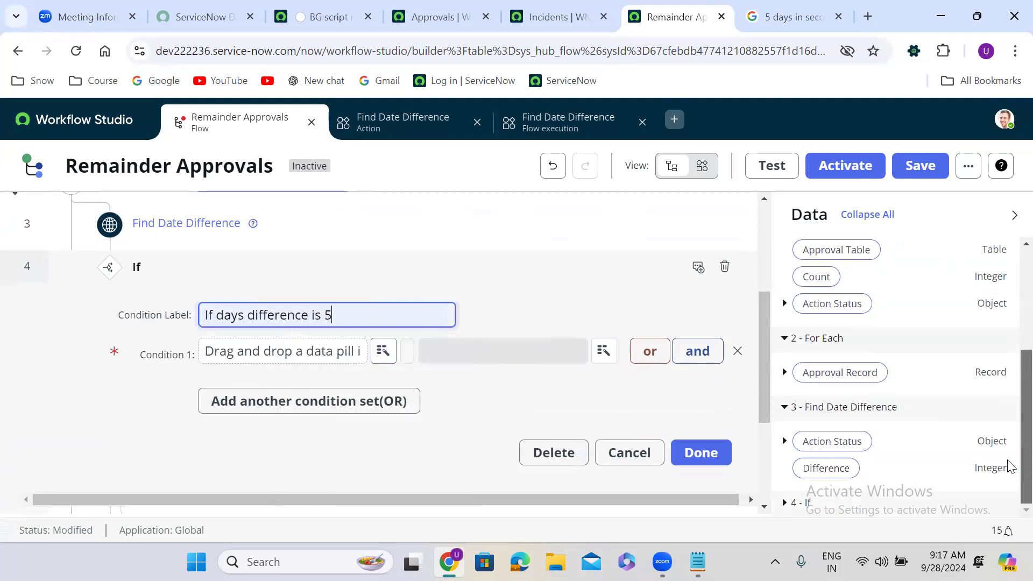
{"action": "left_click_drag", "start_coordinate": [820, 476], "coordinate": [270, 350]}
{"action": "left_click", "coordinate": [406, 353]}
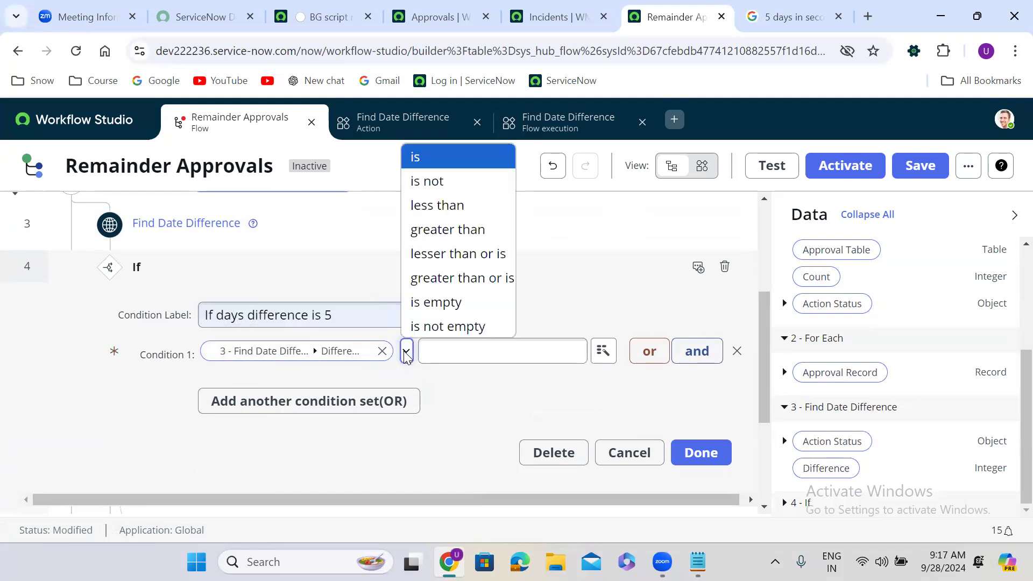
{"action": "left_click", "coordinate": [467, 208]}
{"action": "left_click", "coordinate": [463, 346]}
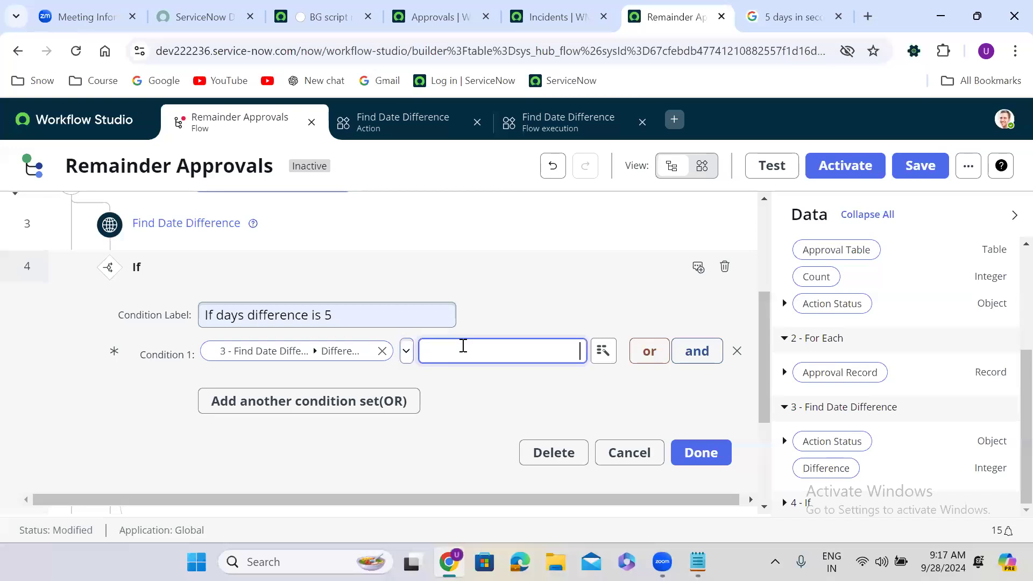
{"action": "key", "text": "ctrl+v"}
{"action": "left_click", "coordinate": [540, 385]}
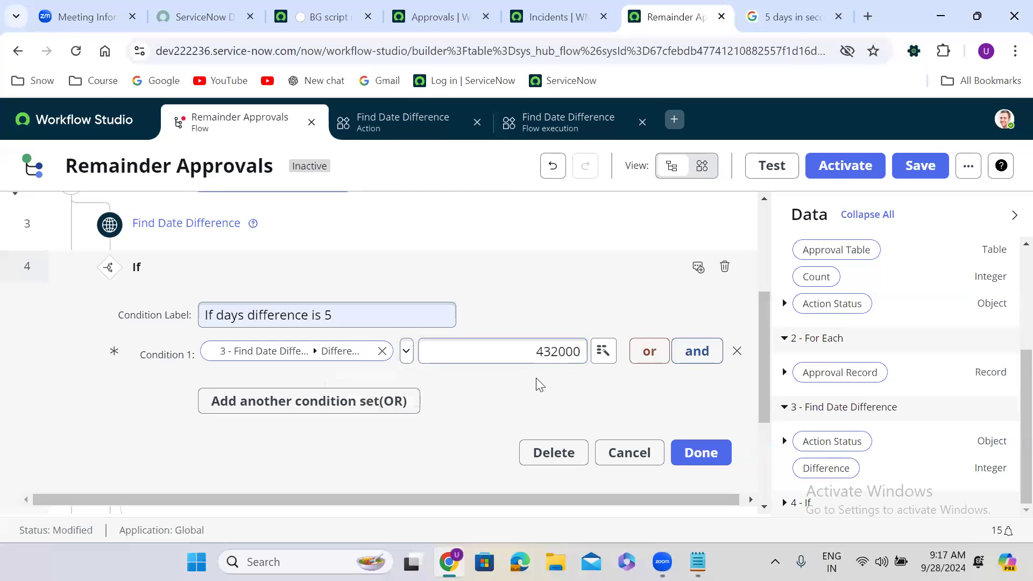
{"action": "left_click", "coordinate": [689, 454]}
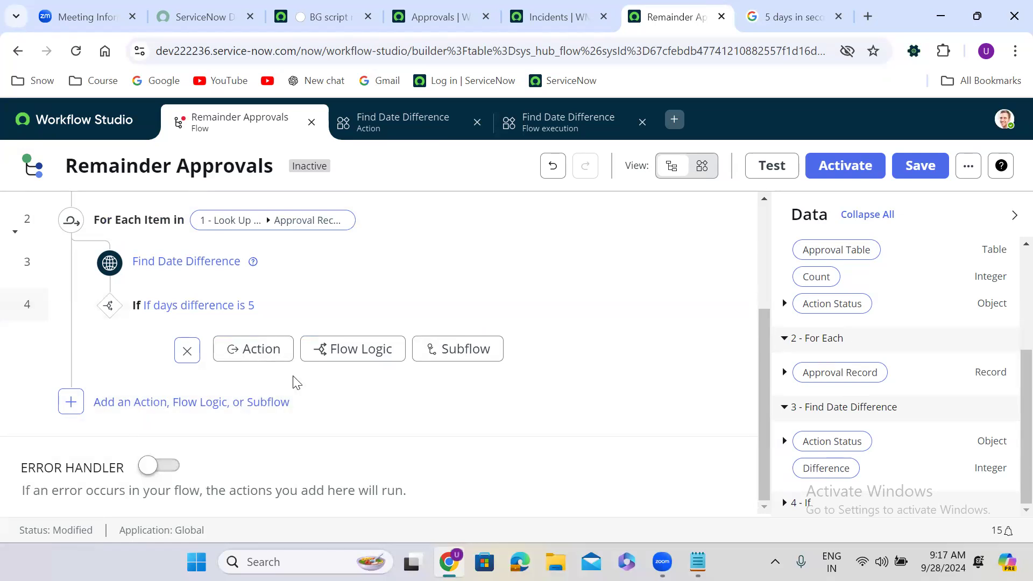
- Add the Send Email action under the "If days difference is 5" condition
{"action": "left_click", "coordinate": [252, 356]}
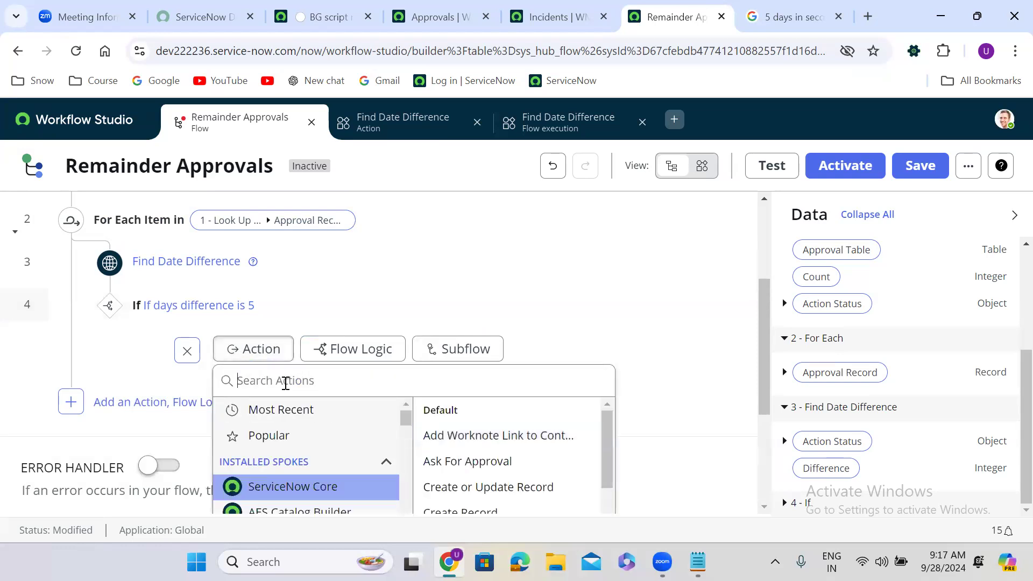
{"action": "type", "text": "send Email"}
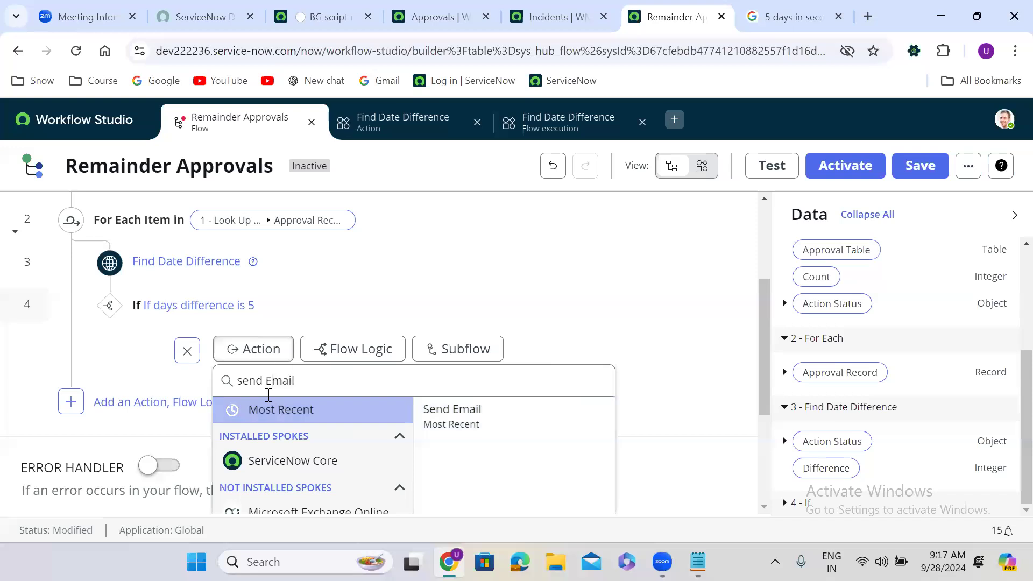
{"action": "double_click", "coordinate": [279, 381]}
{"action": "type", "text": "not"}
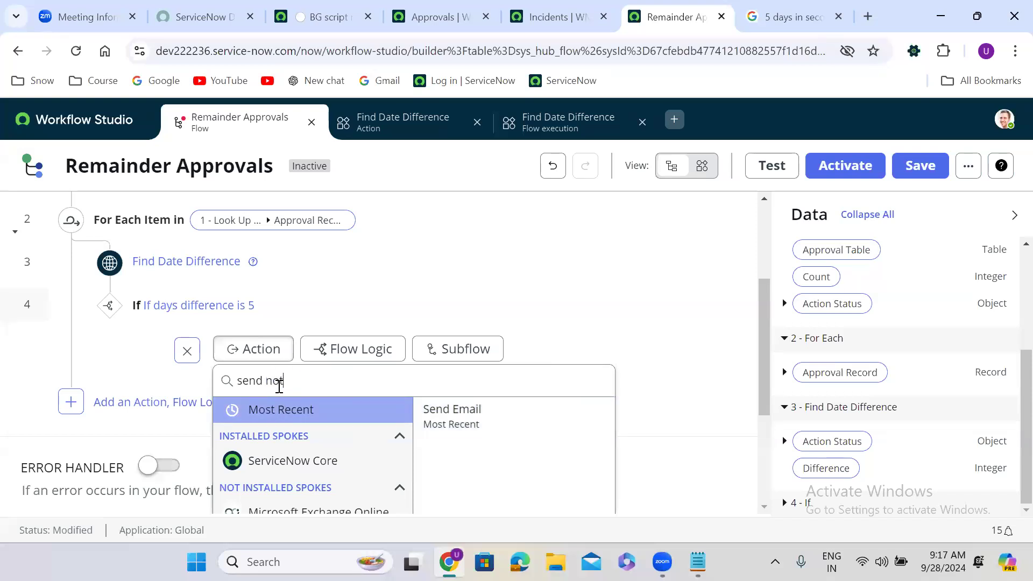
{"action": "type", "text": "ification"}
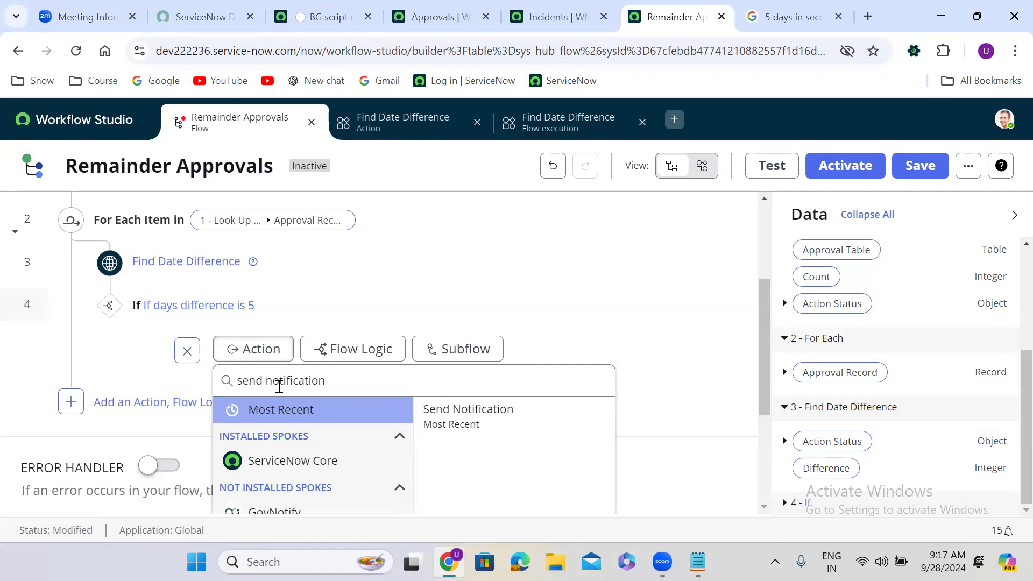
{"action": "double_click", "coordinate": [283, 383]}
{"action": "key", "text": "BackSpace"}
{"action": "type", "text": "Email"}
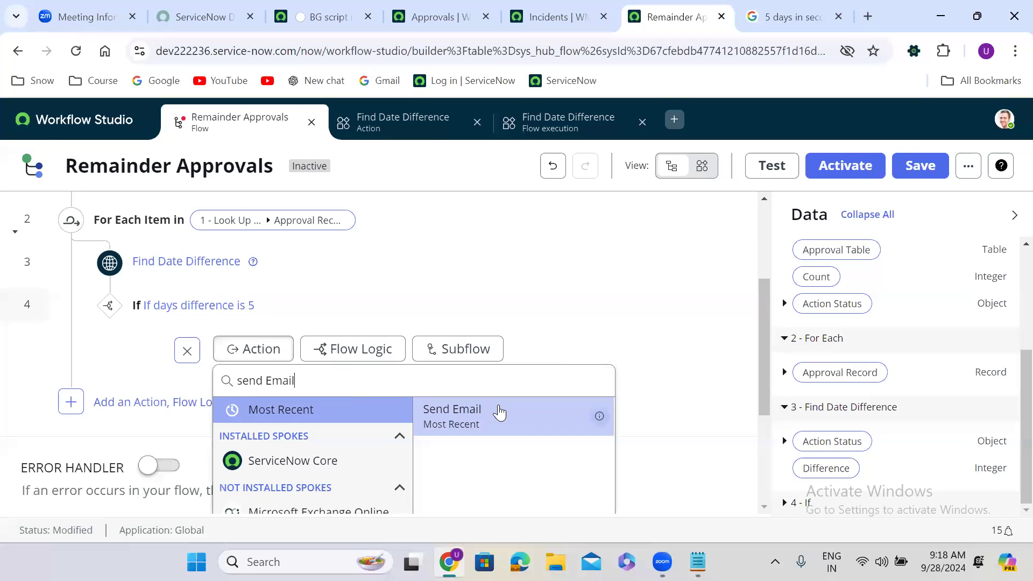
{"action": "left_click", "coordinate": [499, 409]}
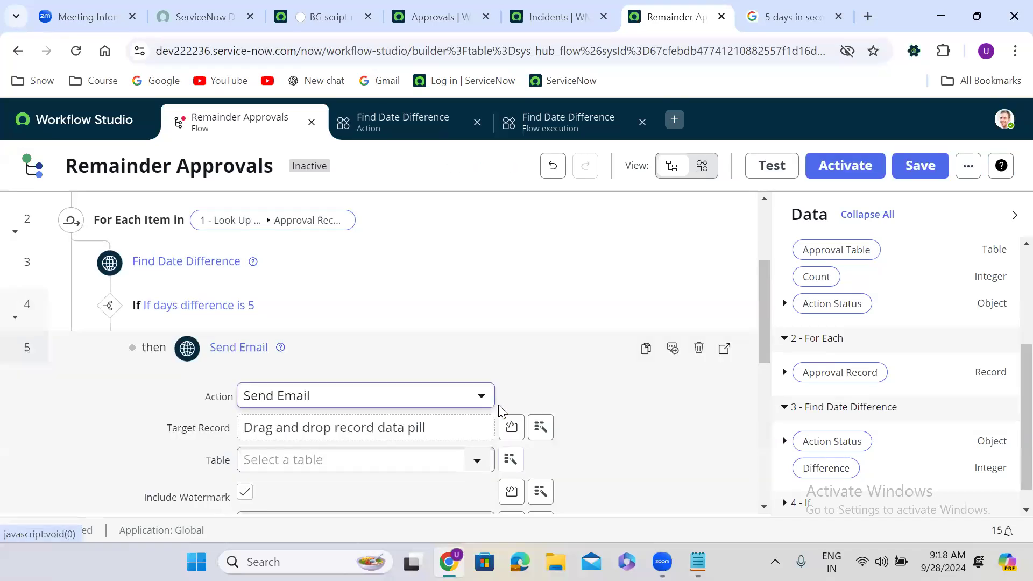
- Set the email's Target Record to the For Each approval record and its To recipient to that record's Approver
{"action": "left_click_drag", "start_coordinate": [764, 287], "coordinate": [764, 333]}
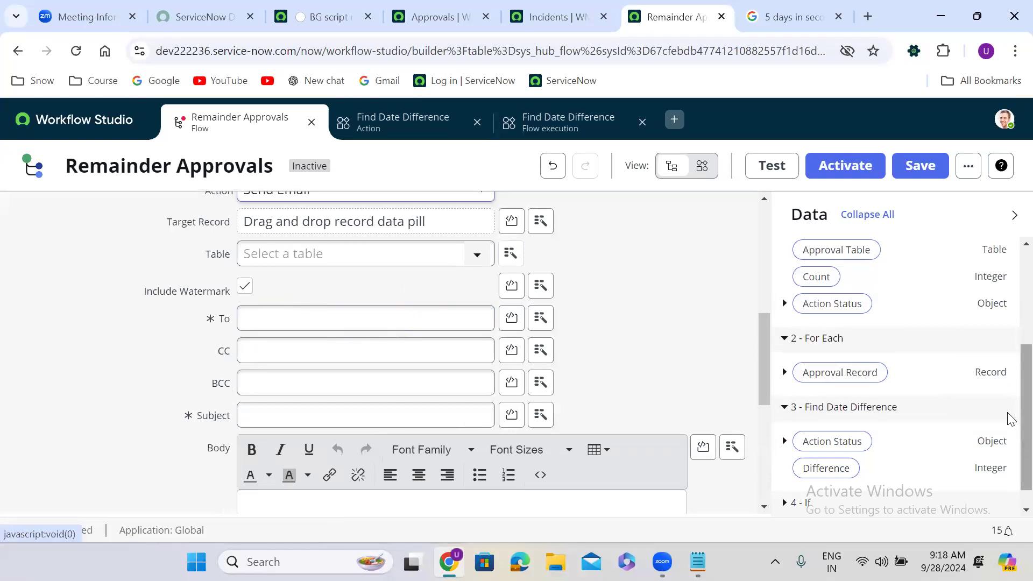
{"action": "scroll", "coordinate": [1011, 388], "scroll_direction": "up", "scroll_amount": 1}
{"action": "scroll", "coordinate": [1011, 389], "scroll_direction": "down", "scroll_amount": 1}
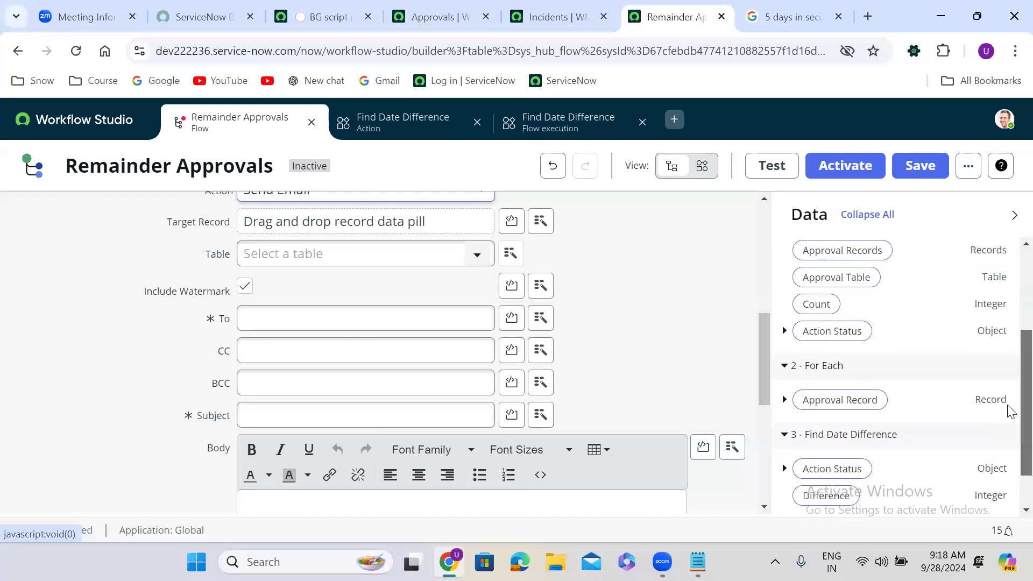
{"action": "scroll", "coordinate": [1011, 418], "scroll_direction": "down", "scroll_amount": 1}
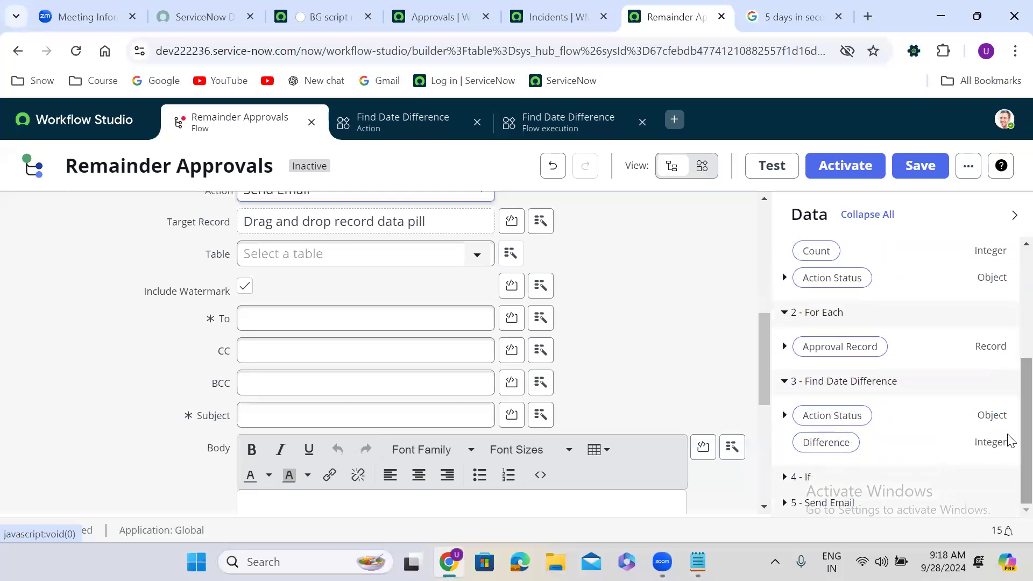
{"action": "left_click_drag", "start_coordinate": [848, 348], "coordinate": [322, 221]}
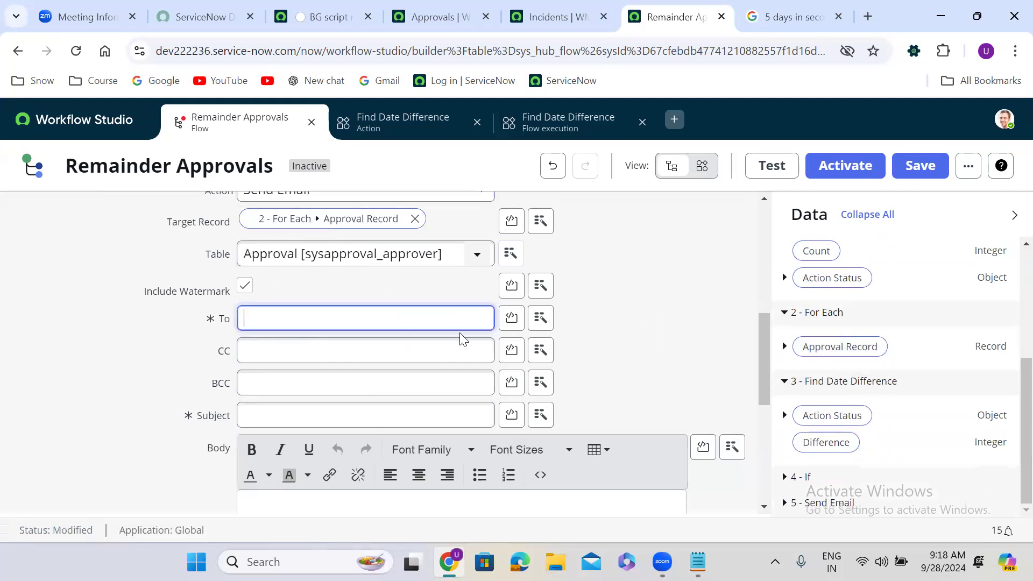
{"action": "left_click", "coordinate": [783, 347]}
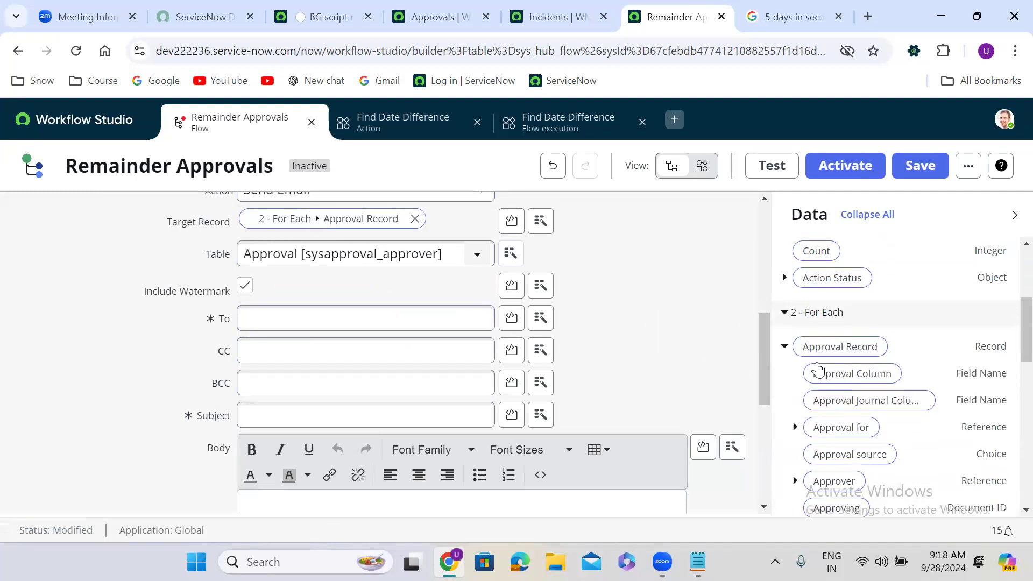
{"action": "left_click_drag", "start_coordinate": [835, 482], "coordinate": [342, 326]}
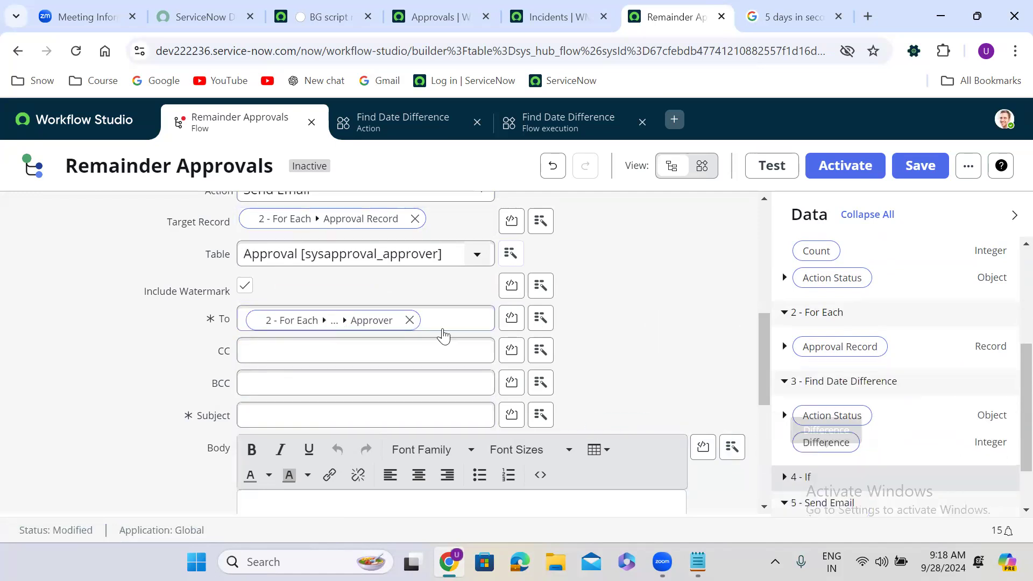
- Set the email subject to "Urgent: Action Required on approval"
{"action": "left_click", "coordinate": [321, 417]}
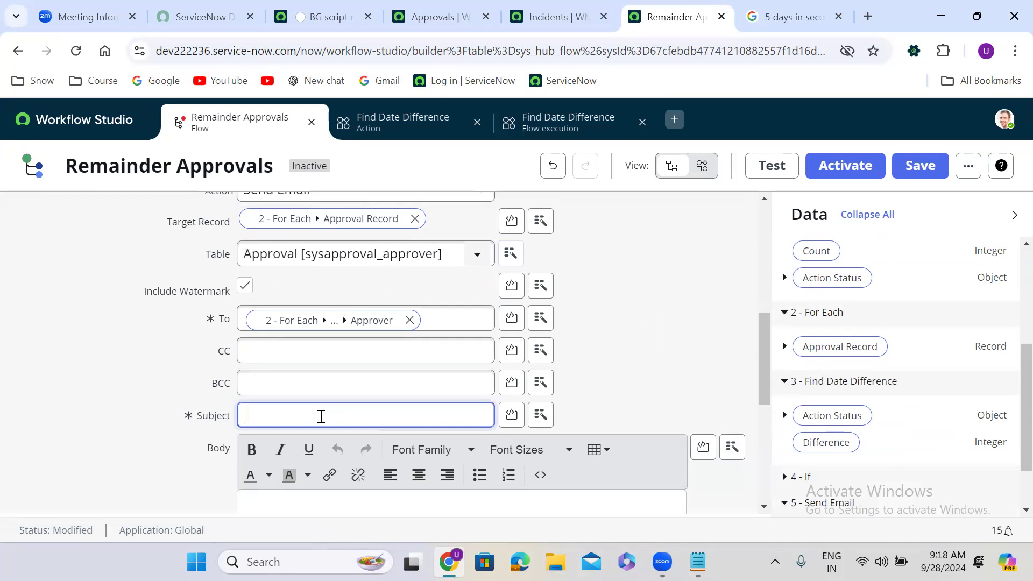
{"action": "key", "text": "BackSpace"}
{"action": "type", "text": "Urgent: Action Re"}
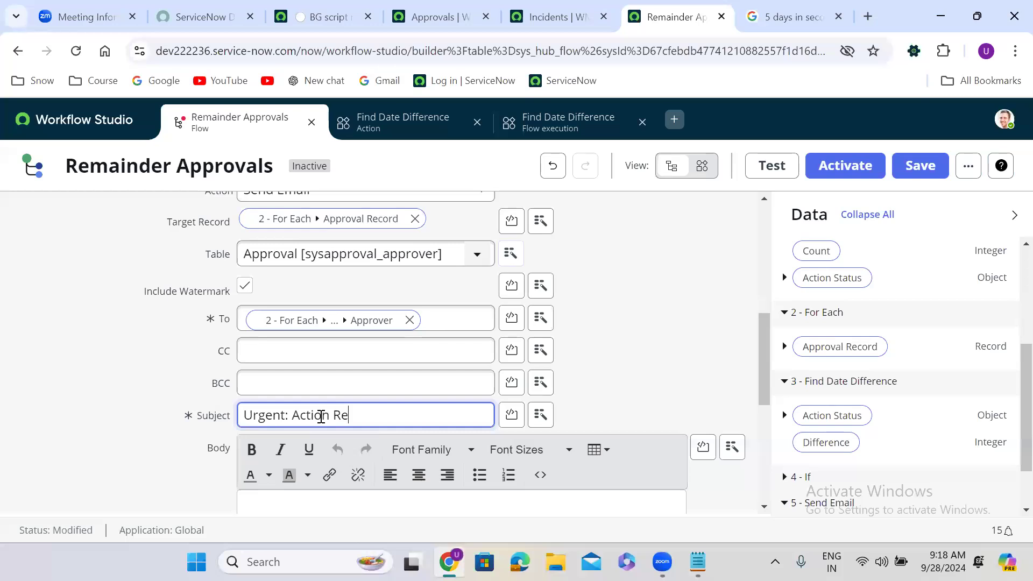
{"action": "type", "text": "quired on approval"}
{"action": "left_click", "coordinate": [135, 477]}
{"action": "scroll", "coordinate": [135, 476], "scroll_direction": "down", "scroll_amount": 2}
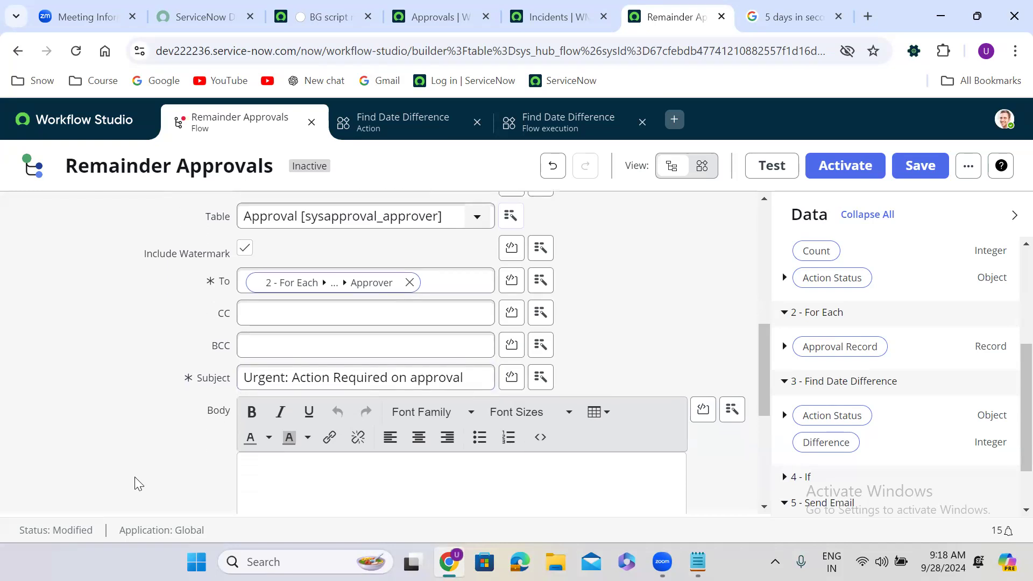
- Start the email body with "Hi Approver," and the line "An approval is pending on your name for the past 5 days. please take appropriate action."
{"action": "left_click", "coordinate": [290, 411]}
{"action": "type", "text": "H"}
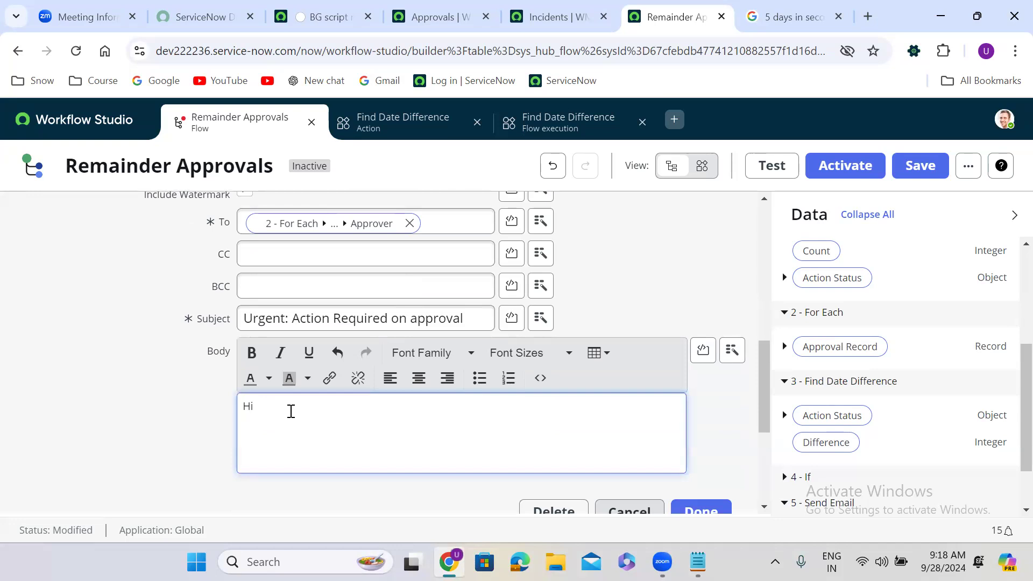
{"action": "type", "text": "i Approver,"}
{"action": "key", "text": "Return"}
{"action": "key", "text": "Return"}
{"action": "type", "text": "An approval is pending on your name f"}
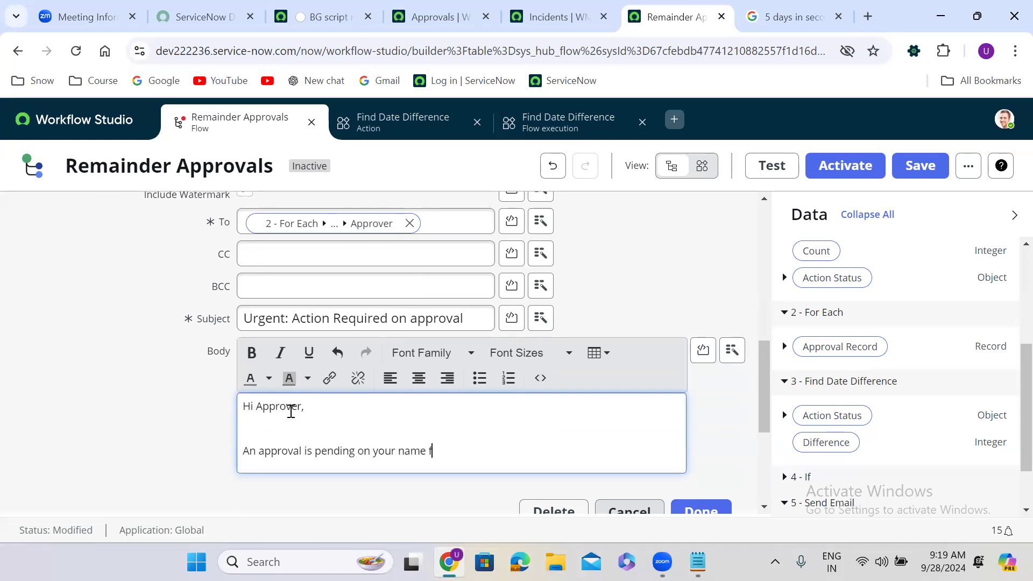
{"action": "type", "text": "or the past 5 days. please take appr"}
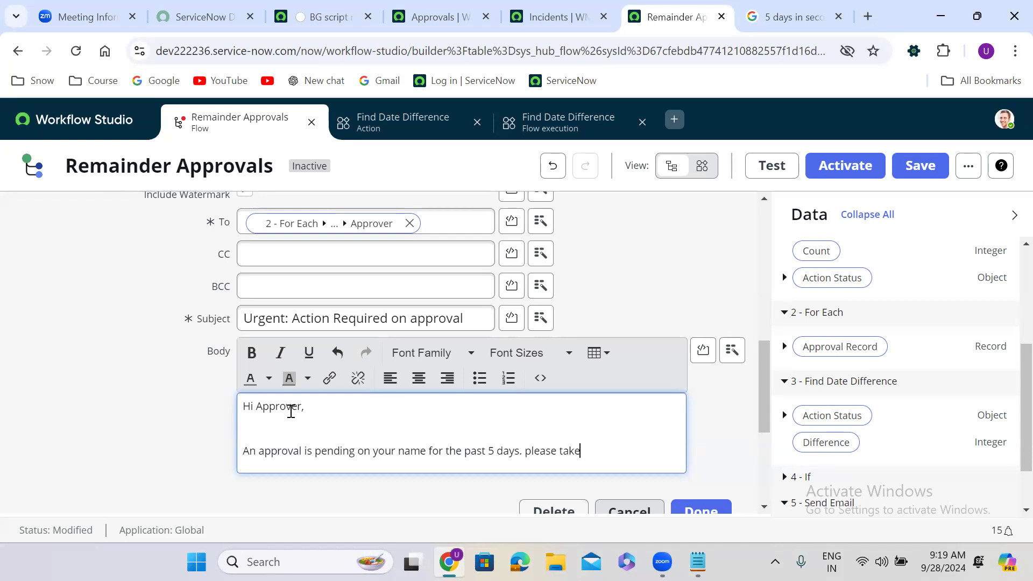
{"action": "type", "text": "propr"}
{"action": "type", "text": "iate "}
{"action": "type", "text": "actio"}
{"action": "type", "text": "n."}
- Close the email body with "Many thanks," and the sender's first name, and finish the Send Email action
{"action": "key", "text": "Return"}
{"action": "type", "text": "Many "}
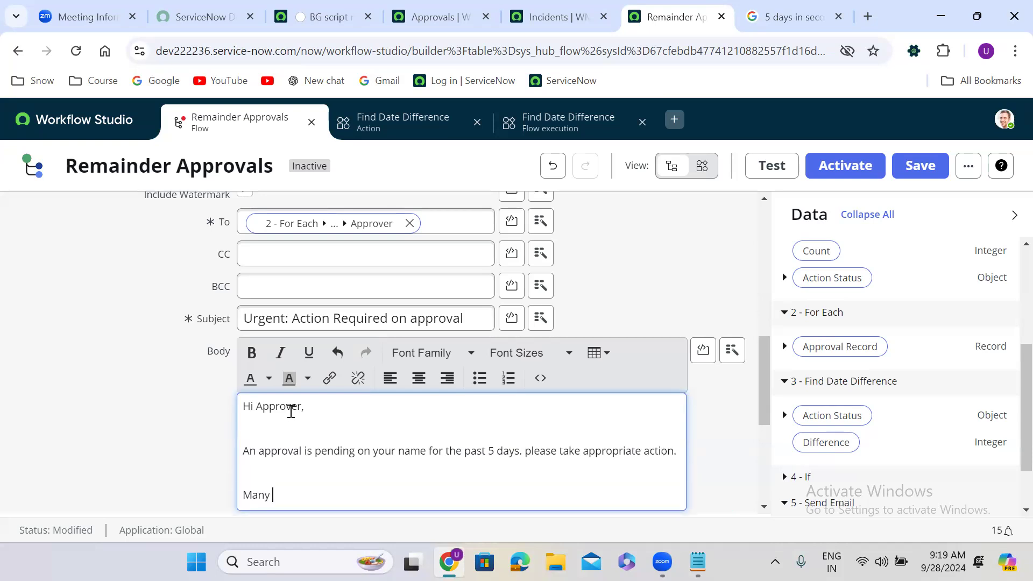
{"action": "type", "text": "thanks,"}
{"action": "key", "text": "Return"}
{"action": "type", "text": "Uday"}
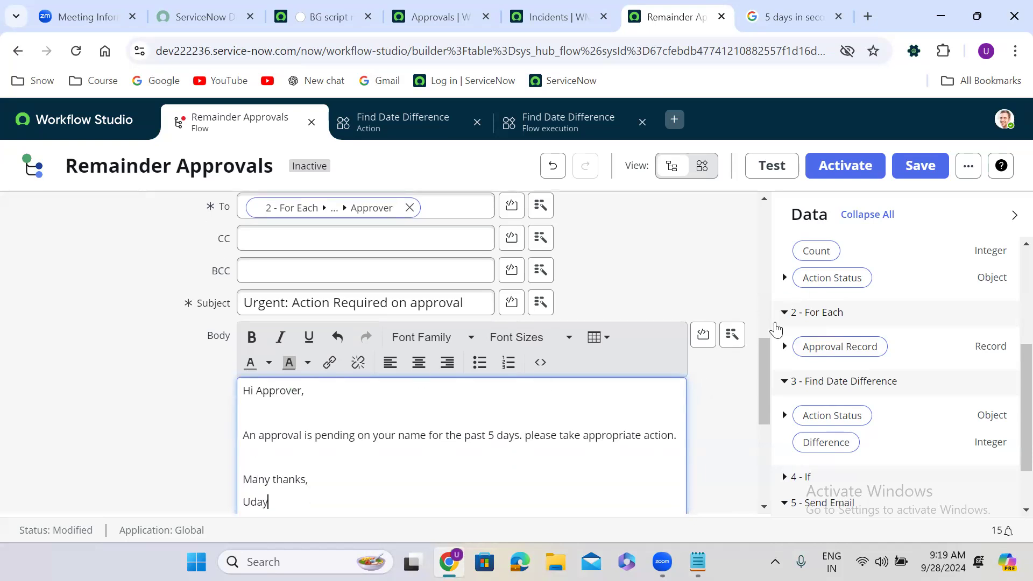
{"action": "scroll", "coordinate": [763, 398], "scroll_direction": "down", "scroll_amount": 3}
{"action": "left_click", "coordinate": [713, 402]}
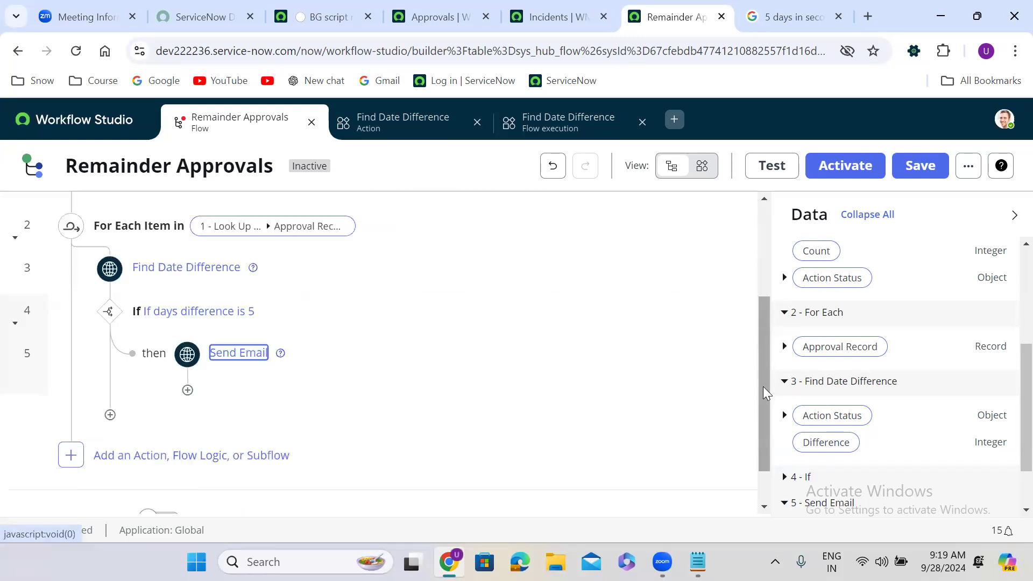
- Add the Send Notification action after Send Email inside the If branch
{"action": "left_click", "coordinate": [188, 391]}
{"action": "left_click", "coordinate": [264, 406]}
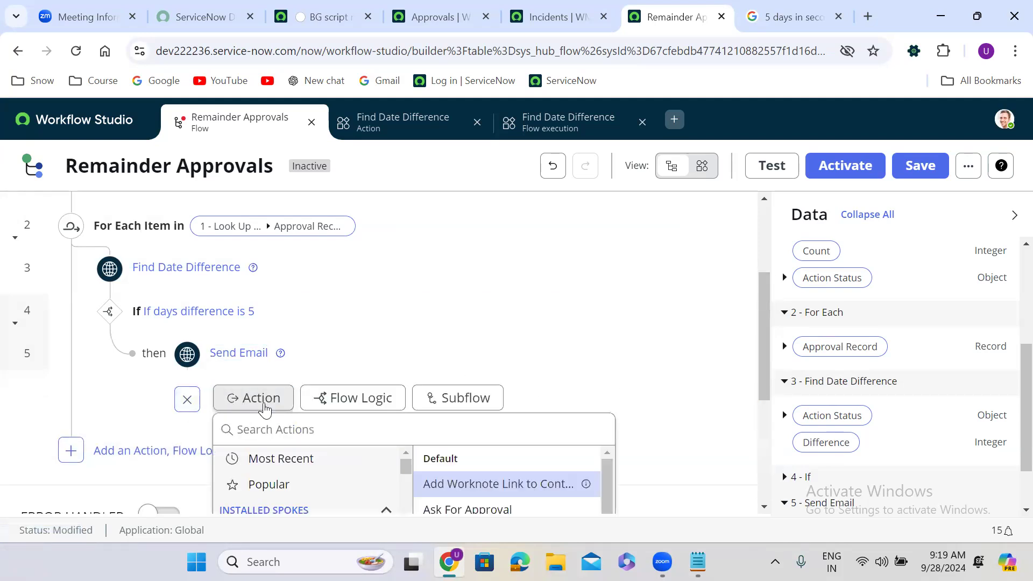
{"action": "left_click", "coordinate": [300, 429]}
{"action": "type", "text": "se"}
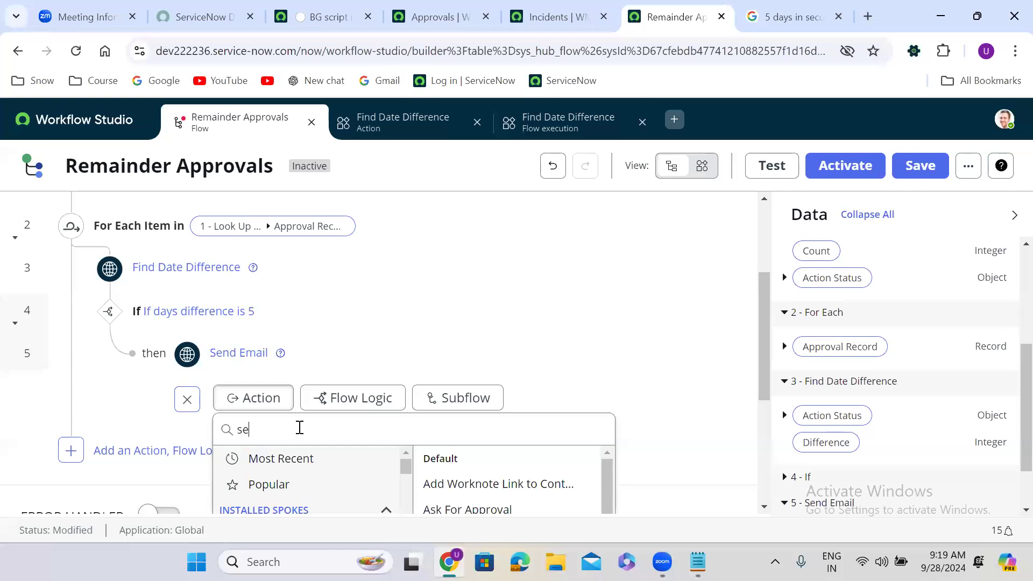
{"action": "type", "text": "nd Noti"}
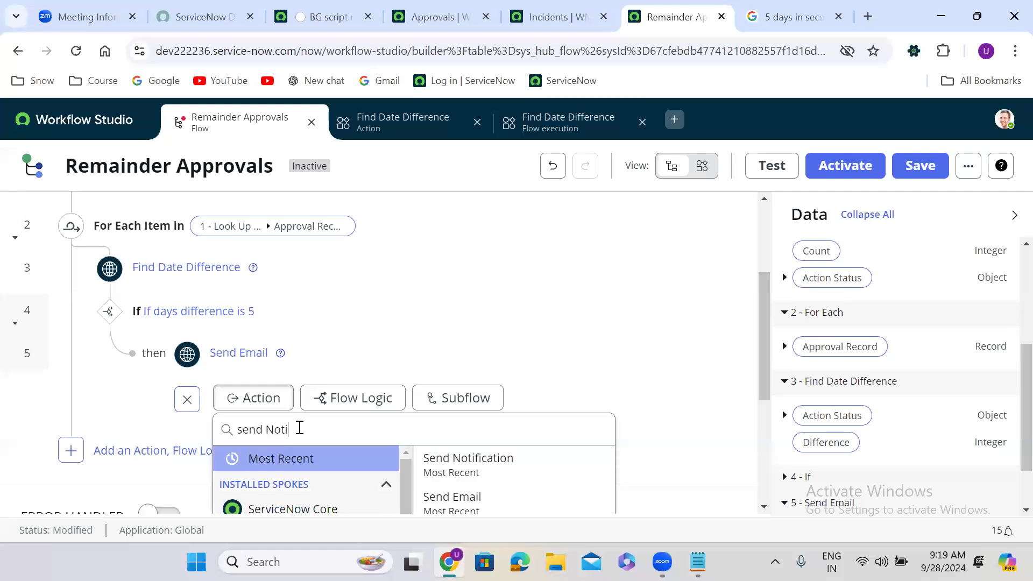
{"action": "left_click", "coordinate": [456, 459]}
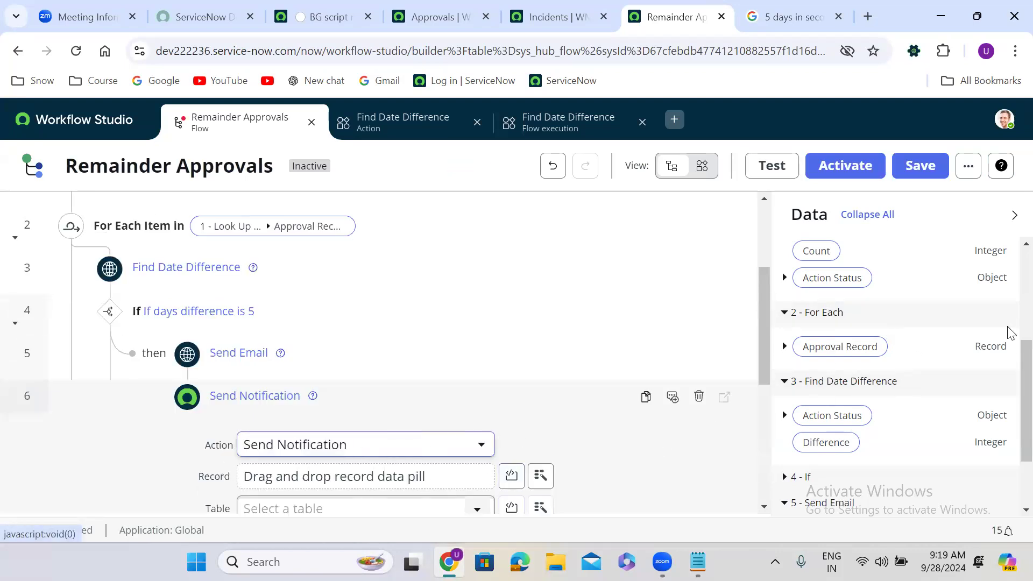
- Set the Send Notification record to the For Each approval record and open the list of available notifications
{"action": "scroll", "coordinate": [1007, 350], "scroll_direction": "up", "scroll_amount": 4}
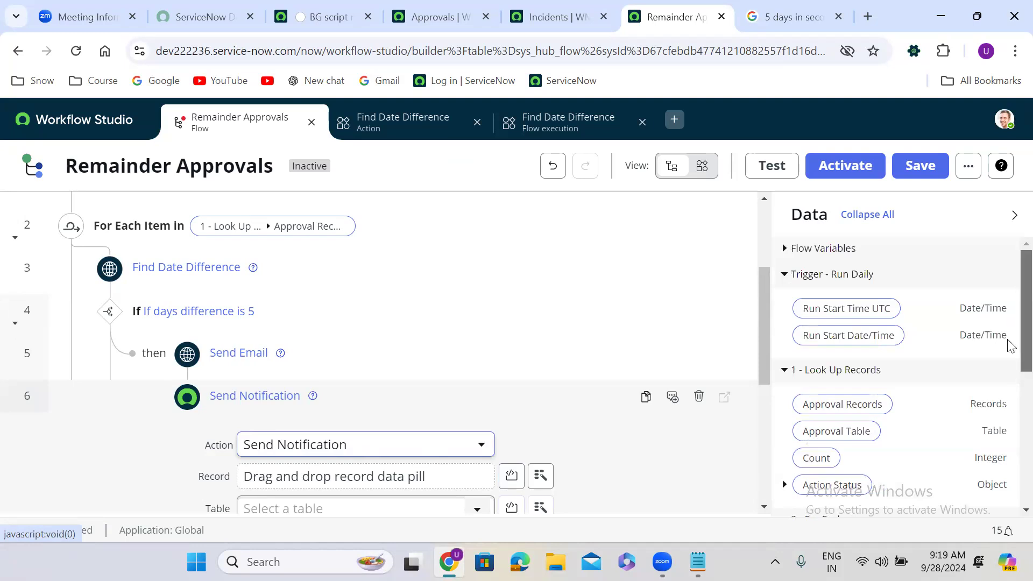
{"action": "left_click_drag", "start_coordinate": [1025, 341], "coordinate": [1025, 503]}
{"action": "left_click_drag", "start_coordinate": [863, 255], "coordinate": [345, 479]}
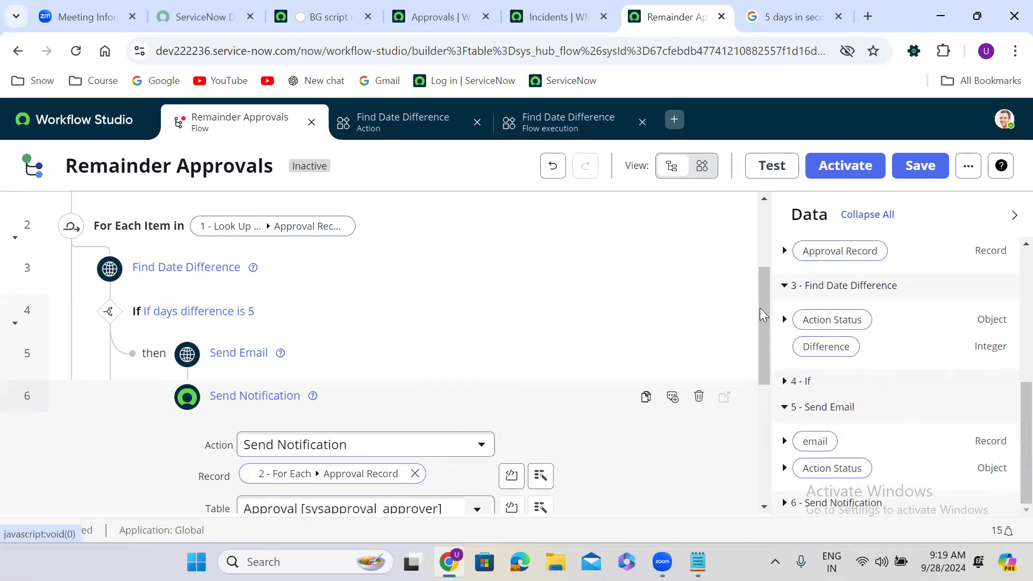
{"action": "left_click_drag", "start_coordinate": [763, 292], "coordinate": [761, 357]}
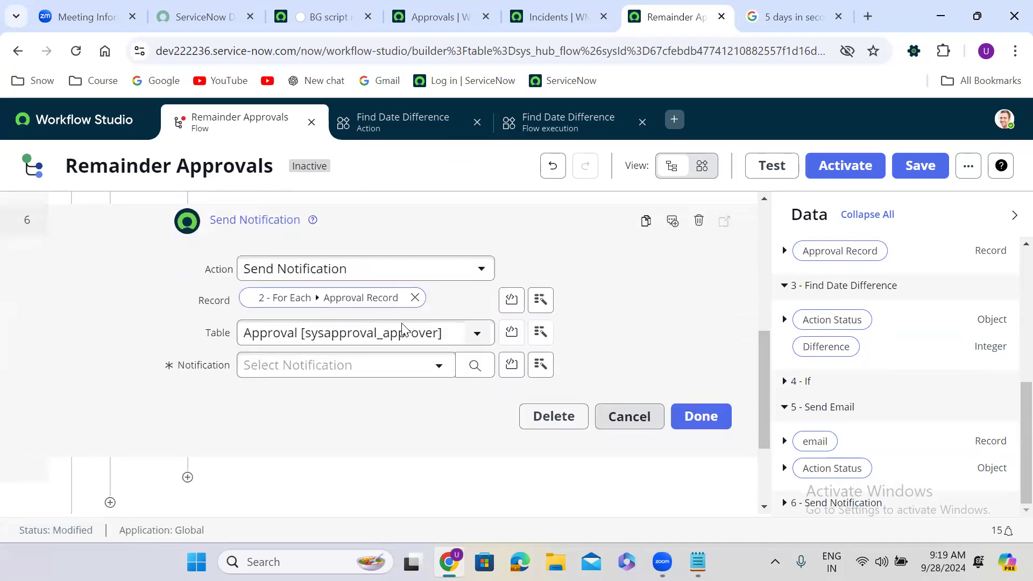
{"action": "left_click", "coordinate": [322, 367]}
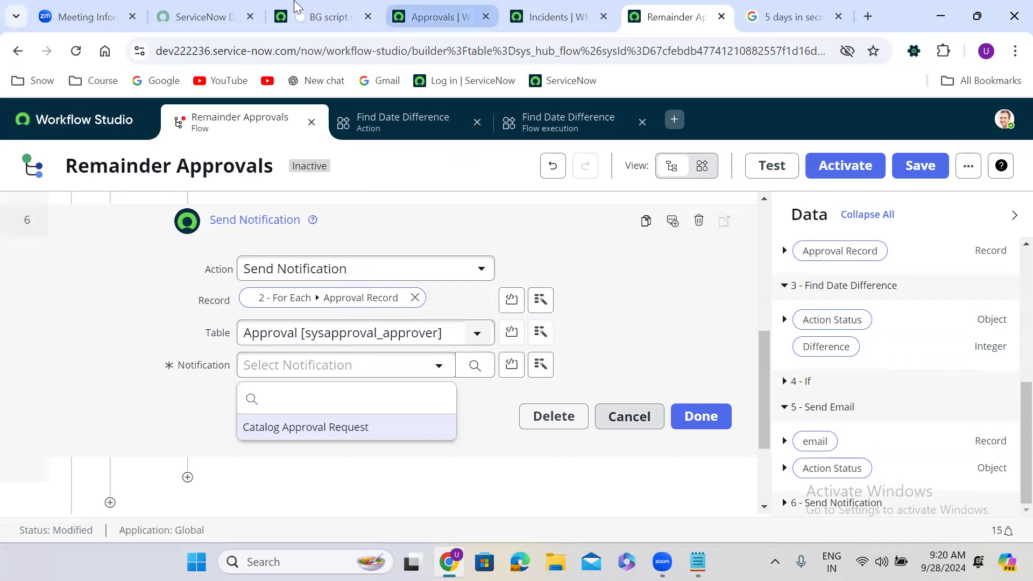
- Switch to the background script page and open the System Notification email Notifications list from there
{"action": "left_click", "coordinate": [309, 9]}
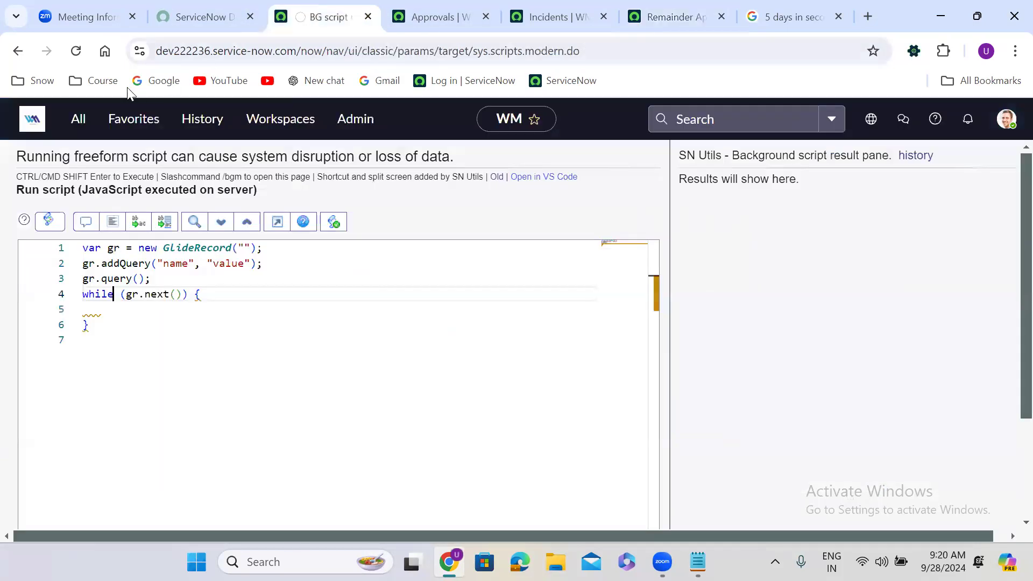
{"action": "left_click", "coordinate": [75, 120]}
{"action": "type", "text": "s"}
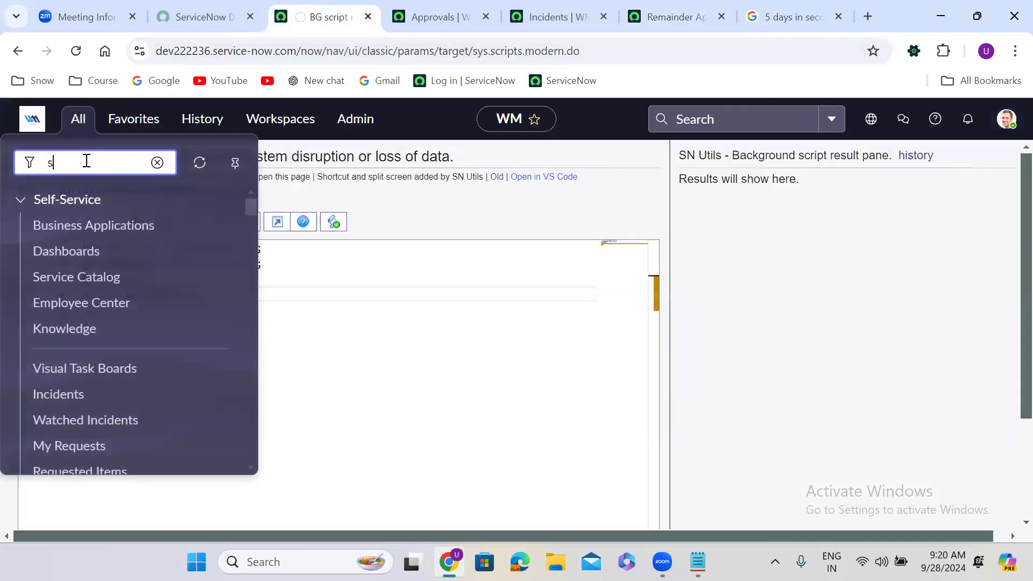
{"action": "type", "text": "ystem not"}
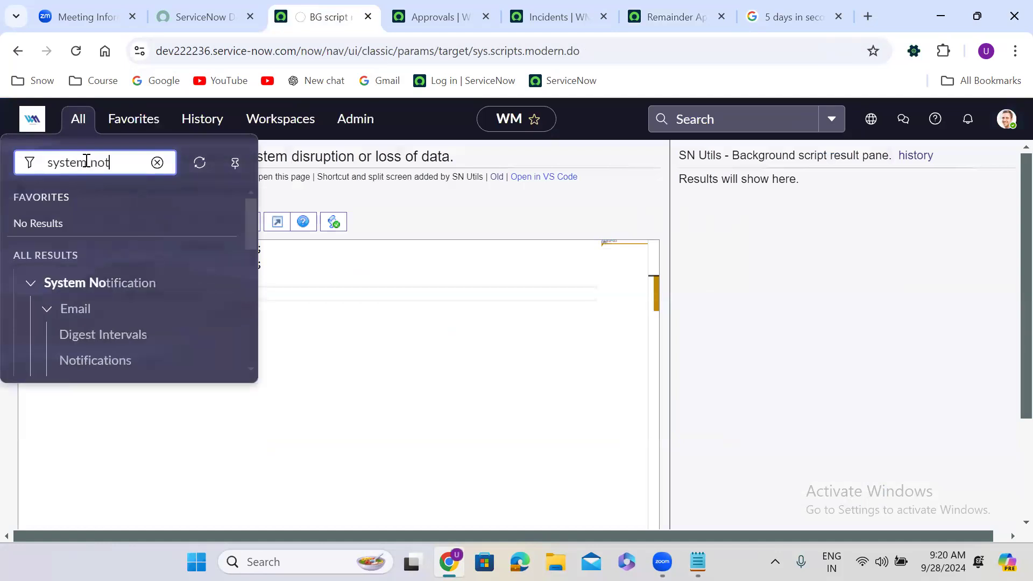
{"action": "type", "text": "ifi"}
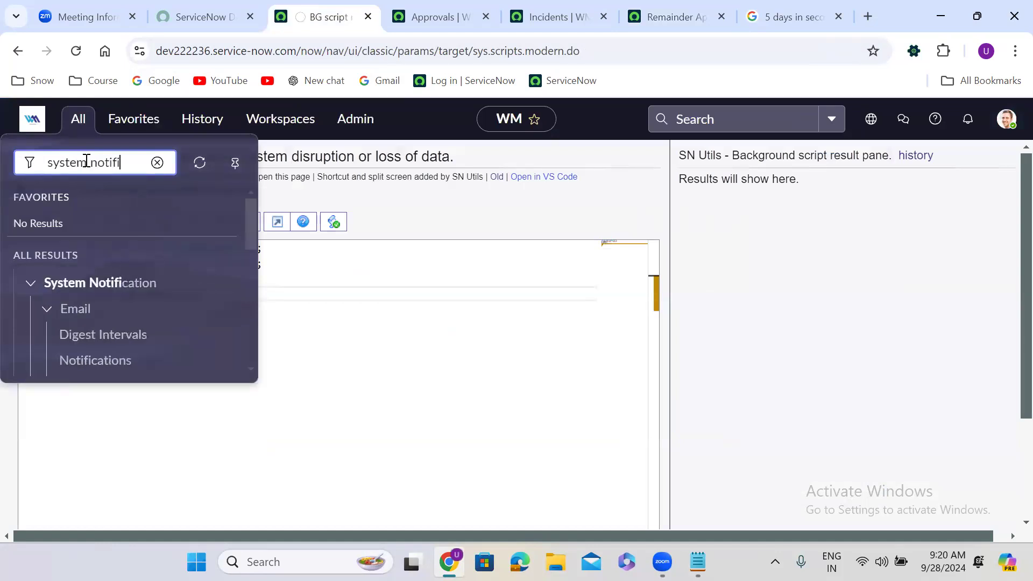
{"action": "left_click", "coordinate": [94, 362]}
- Filter the active notifications list to those whose table is sysapproval_approver
{"action": "left_click", "coordinate": [636, 389]}
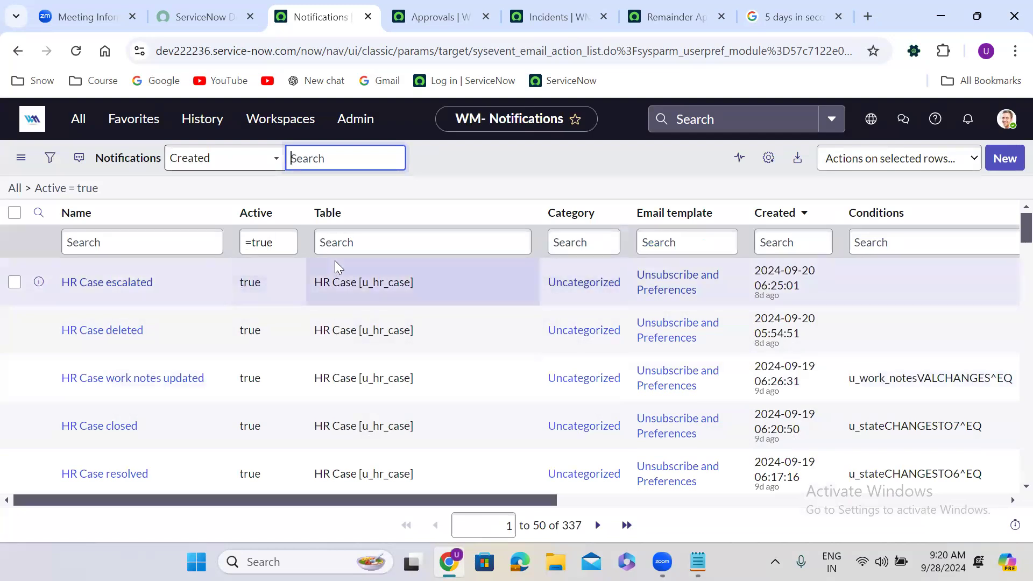
{"action": "left_click", "coordinate": [338, 242]}
{"action": "type", "text": "sysapproval_approver"}
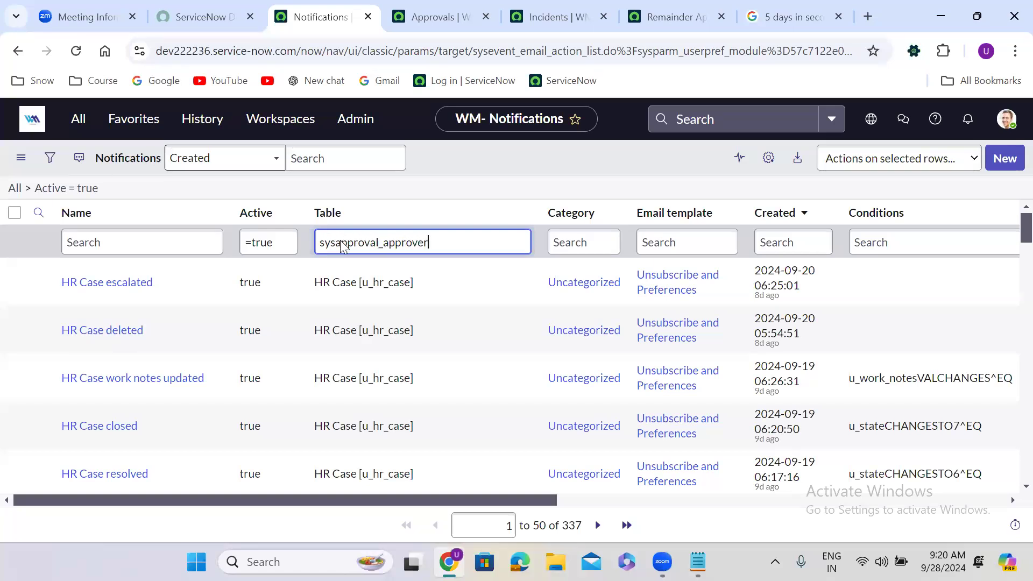
{"action": "key", "text": "Return"}
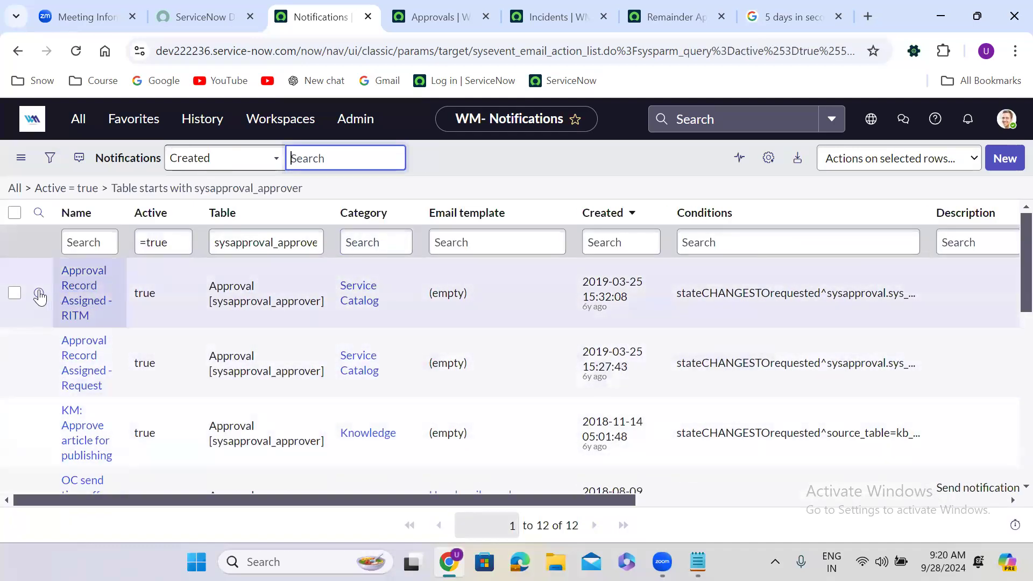
- Open the Approval Record Assigned - RITM notification in a separate tab and check when it is sent
{"action": "right_click", "coordinate": [39, 293]}
{"action": "left_click", "coordinate": [97, 308]}
{"action": "left_click", "coordinate": [371, 14]}
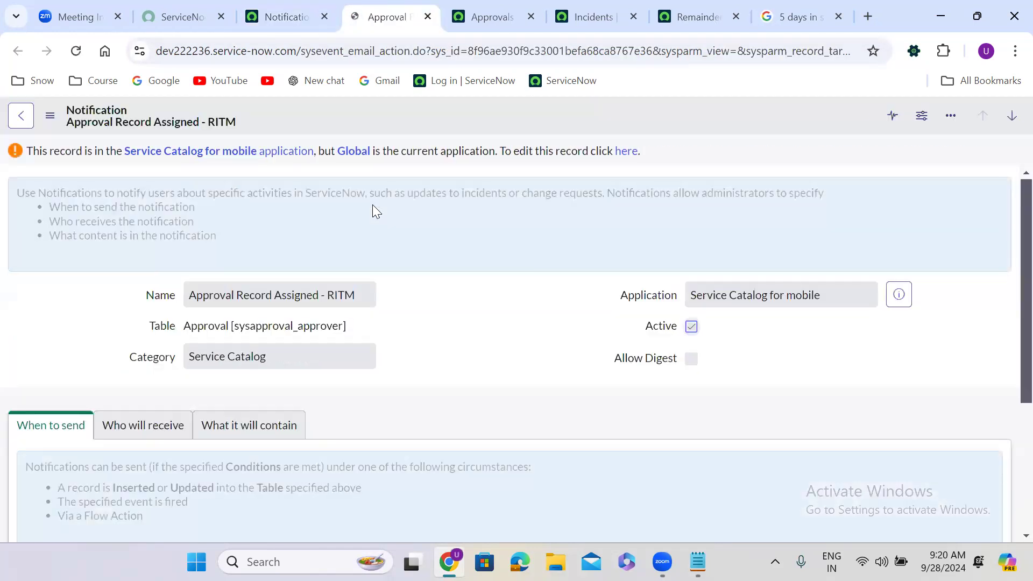
{"action": "scroll", "coordinate": [422, 312], "scroll_direction": "down", "scroll_amount": 5}
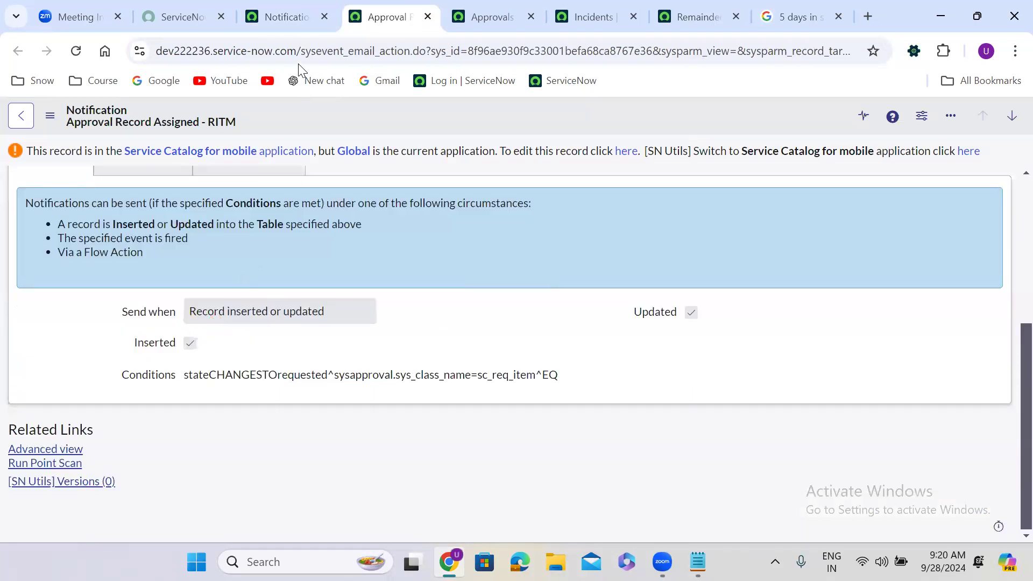
- Return to the notifications list and open the Approval Request notification in a separate tab
{"action": "left_click", "coordinate": [283, 18]}
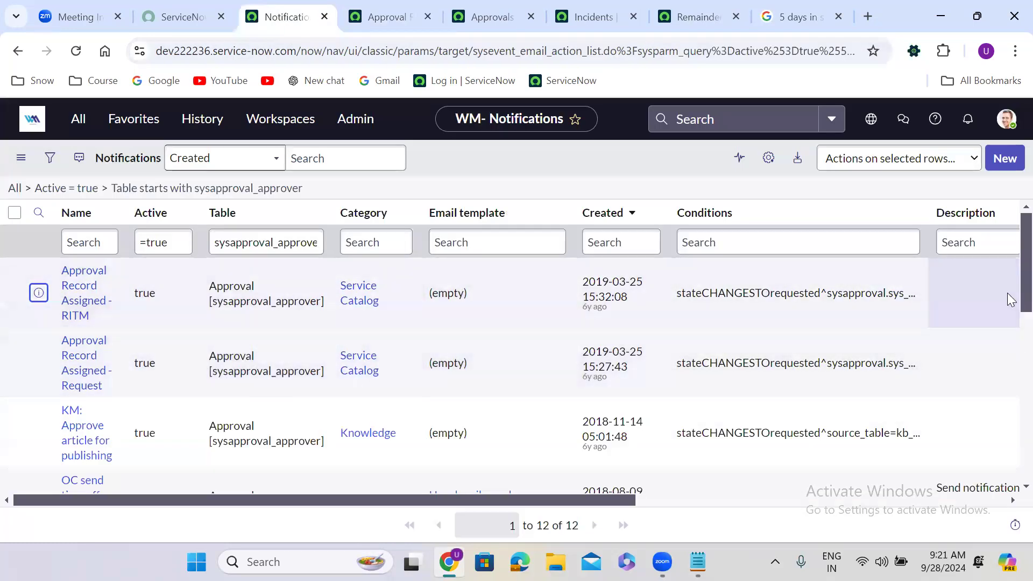
{"action": "left_click_drag", "start_coordinate": [1017, 263], "coordinate": [1017, 468]}
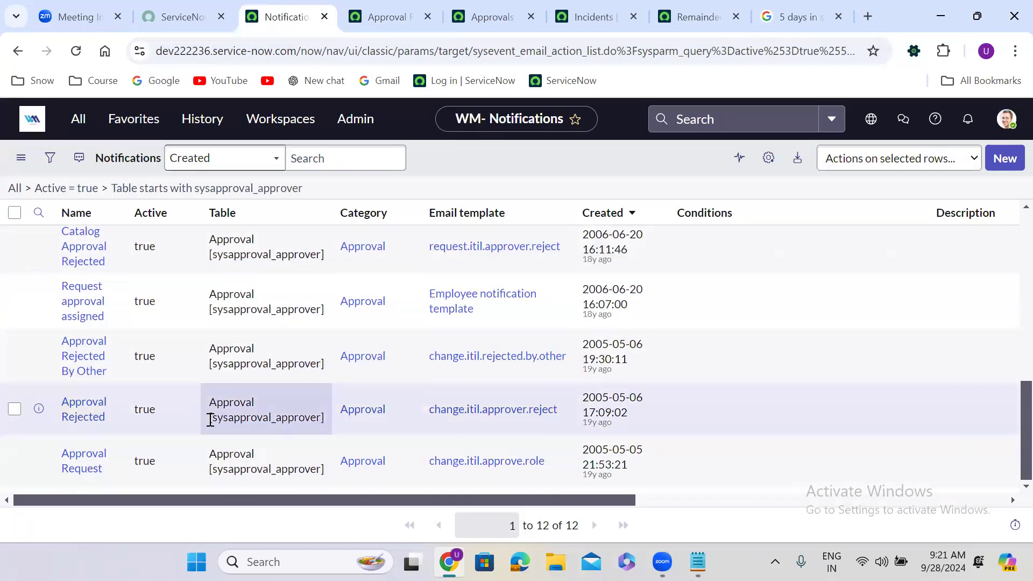
{"action": "right_click", "coordinate": [38, 462]}
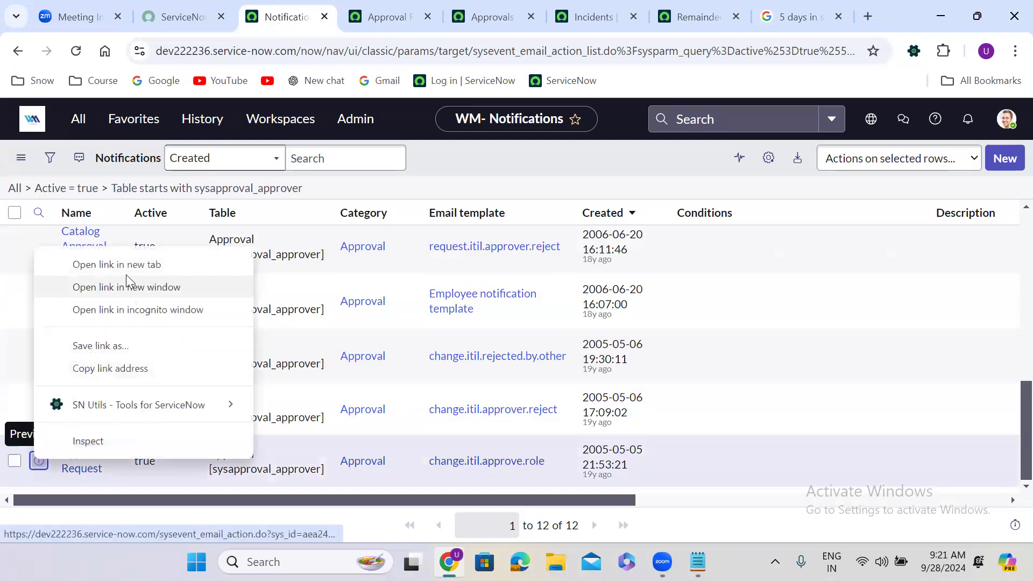
{"action": "left_click", "coordinate": [115, 263]}
{"action": "left_click", "coordinate": [426, 7]}
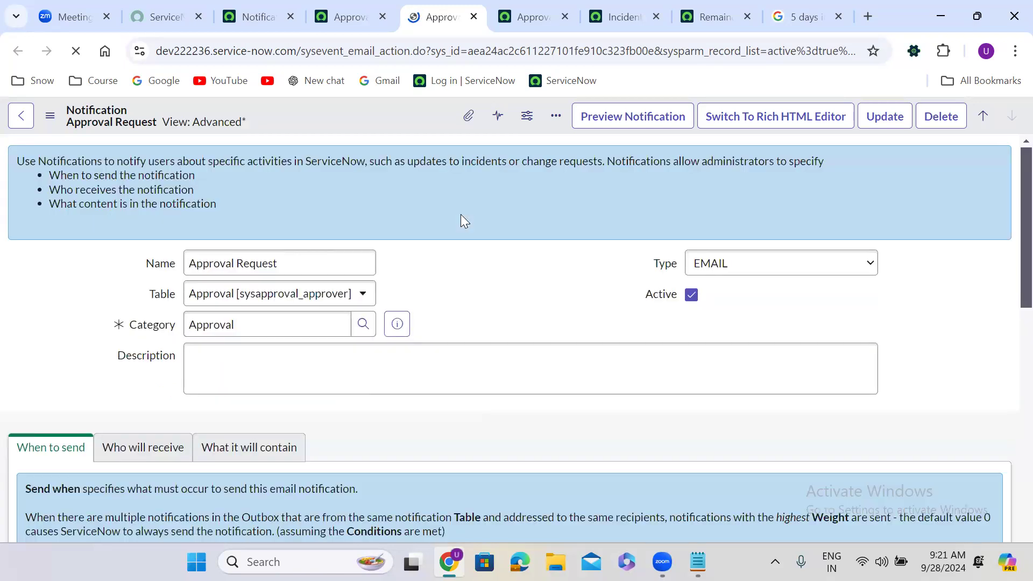
- Set the Approval Request notification's Send when option to Triggered and save the record
{"action": "scroll", "coordinate": [465, 221], "scroll_direction": "down", "scroll_amount": 10}
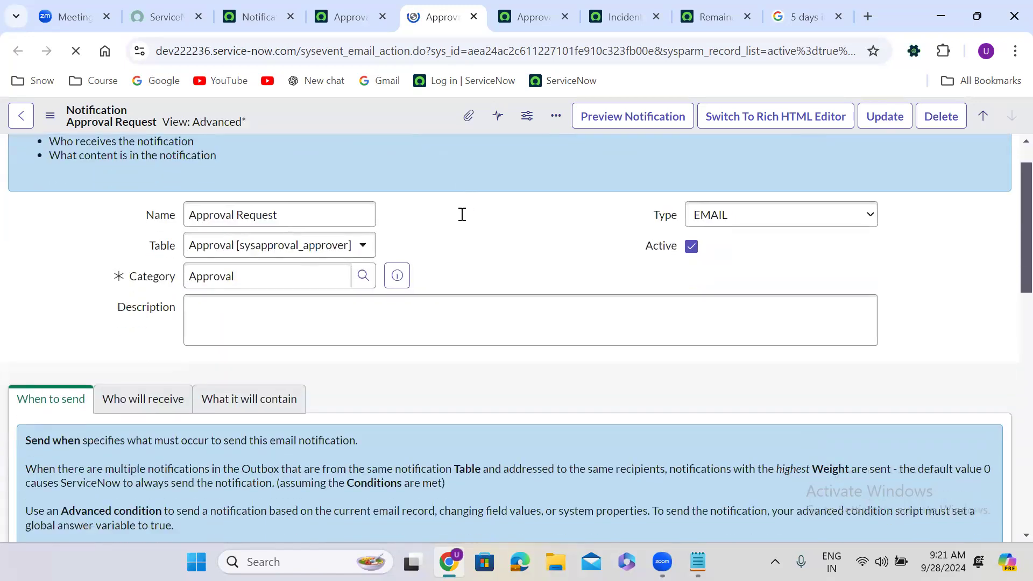
{"action": "scroll", "coordinate": [465, 221], "scroll_direction": "up", "scroll_amount": 2}
{"action": "scroll", "coordinate": [463, 217], "scroll_direction": "up", "scroll_amount": 5}
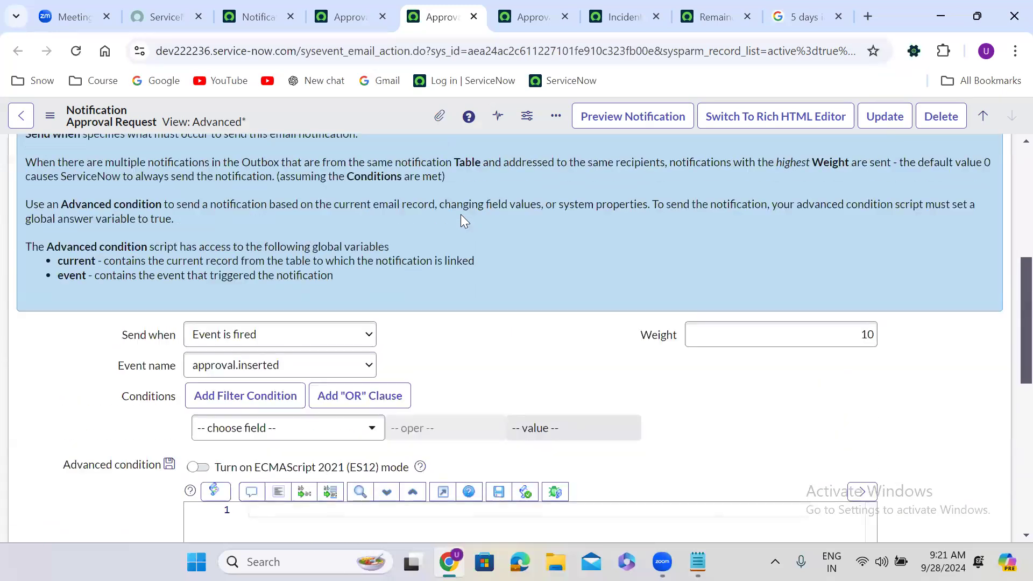
{"action": "scroll", "coordinate": [463, 218], "scroll_direction": "down", "scroll_amount": 2}
{"action": "left_click", "coordinate": [233, 247]}
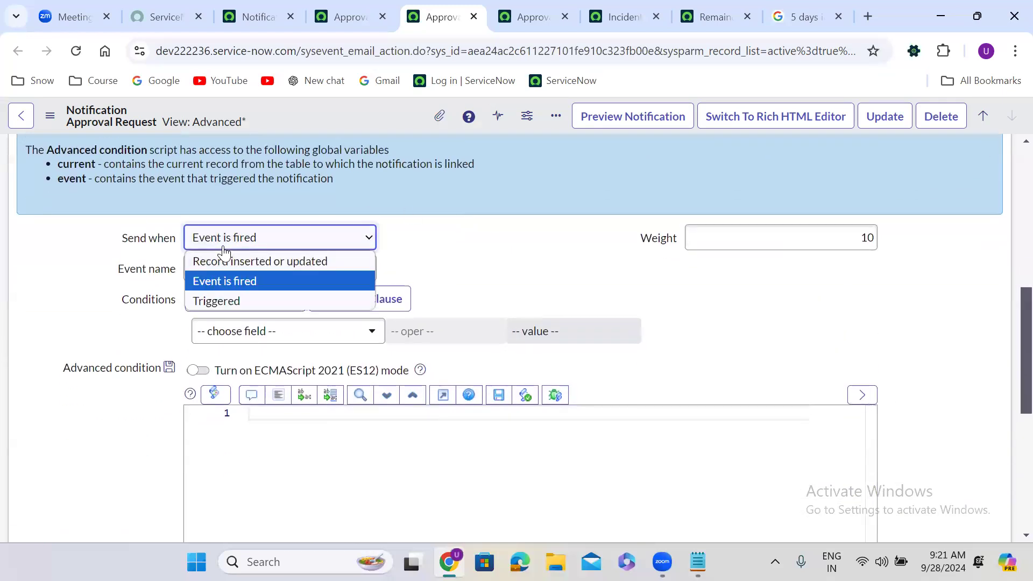
{"action": "left_click", "coordinate": [229, 300]}
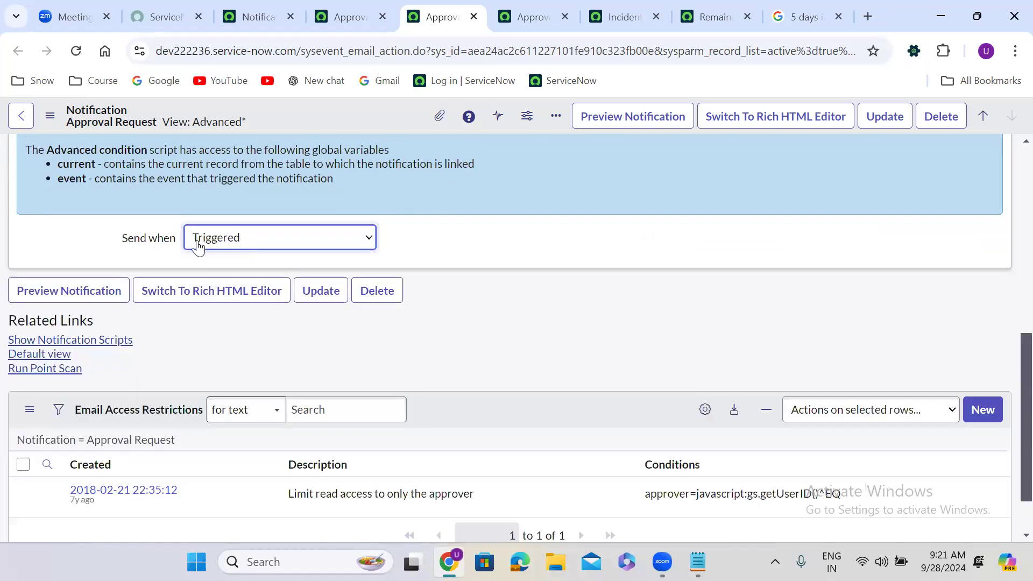
{"action": "right_click", "coordinate": [317, 115]}
{"action": "left_click", "coordinate": [360, 126]}
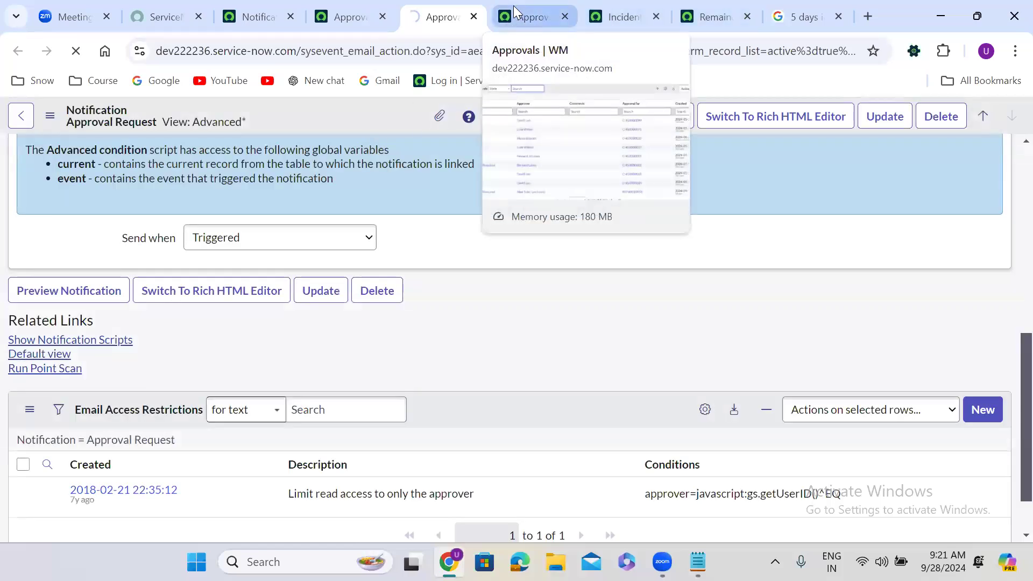
- Back in the Remainder Approvals flow, choose Approval Request as the Send Notification action's notification and finish the action
{"action": "left_click", "coordinate": [697, 6]}
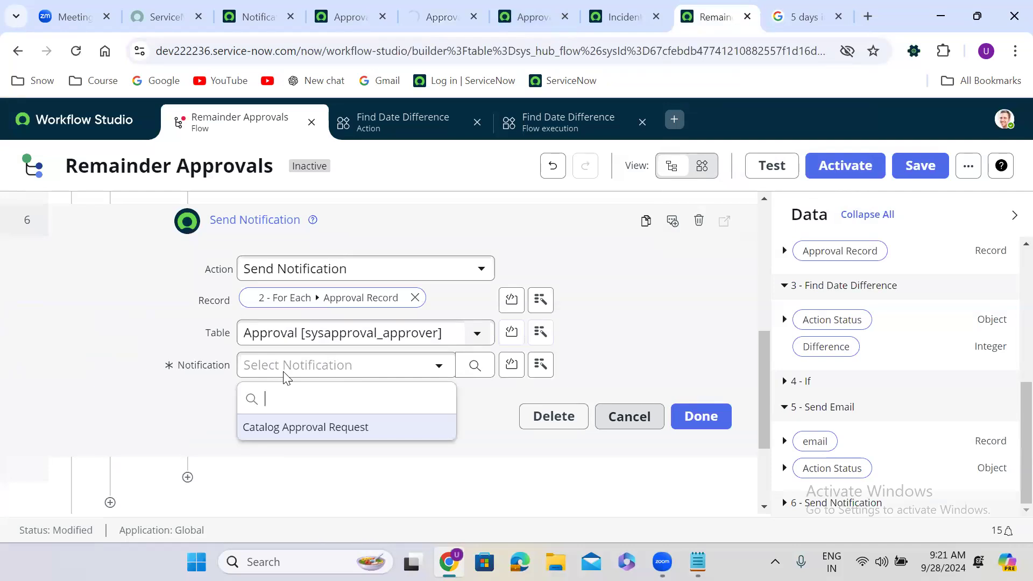
{"action": "left_click", "coordinate": [459, 429]}
{"action": "left_click", "coordinate": [485, 362]}
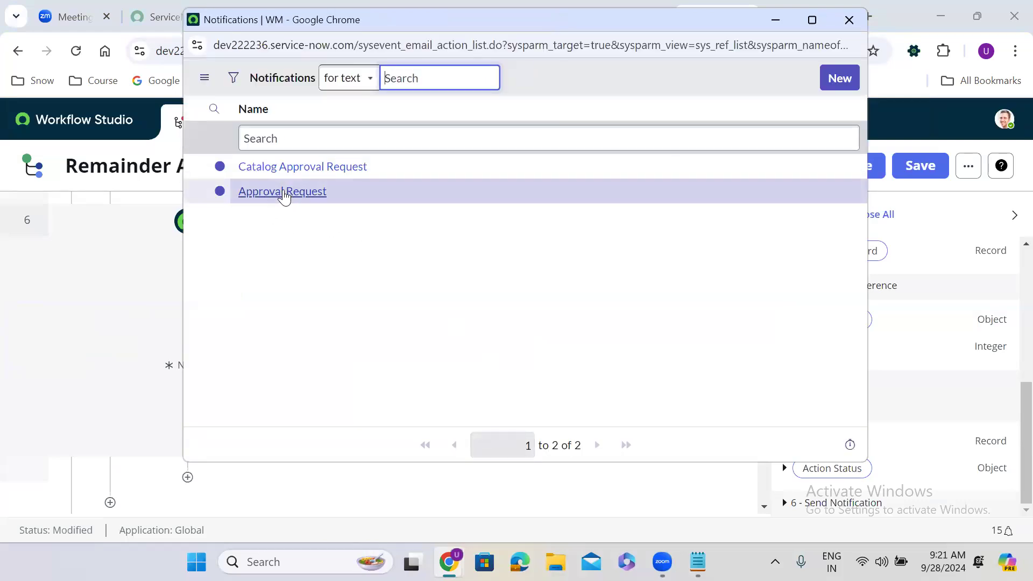
{"action": "left_click", "coordinate": [283, 192]}
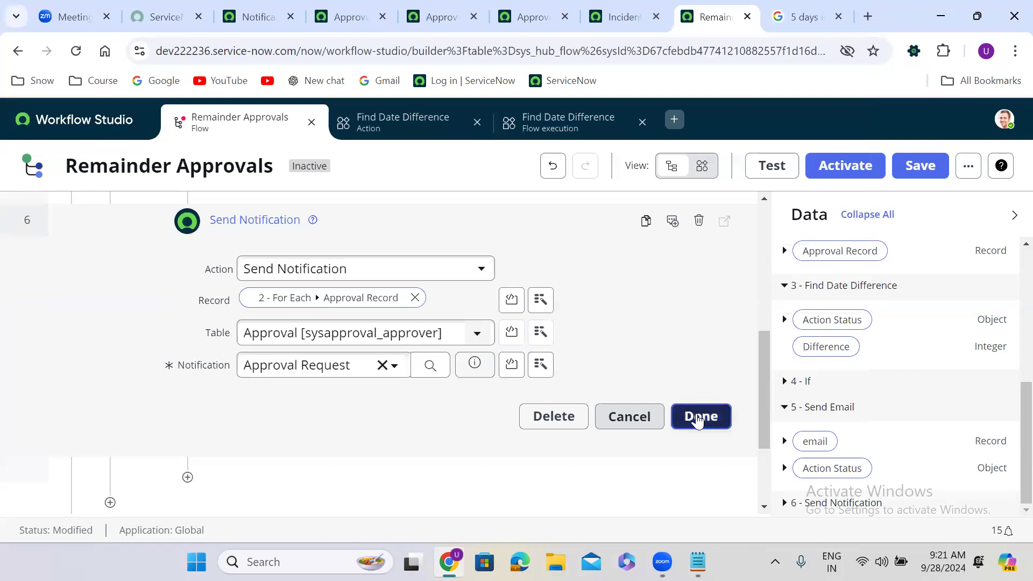
{"action": "left_click", "coordinate": [697, 420]}
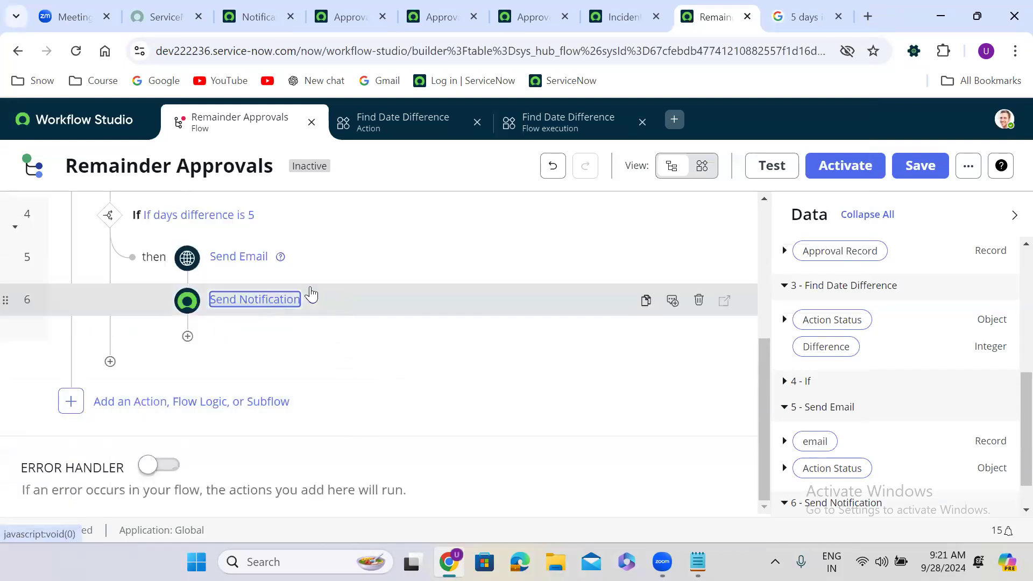
- Recheck the Send Notification settings and review the flow from its trigger through all six actions
{"action": "left_click", "coordinate": [344, 308]}
{"action": "left_click", "coordinate": [341, 301]}
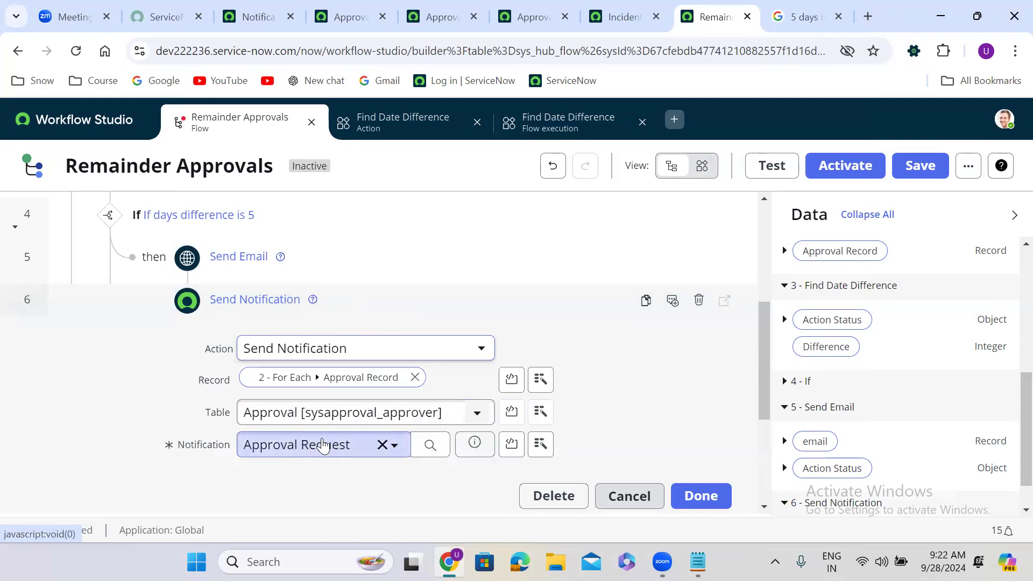
{"action": "left_click", "coordinate": [398, 305]}
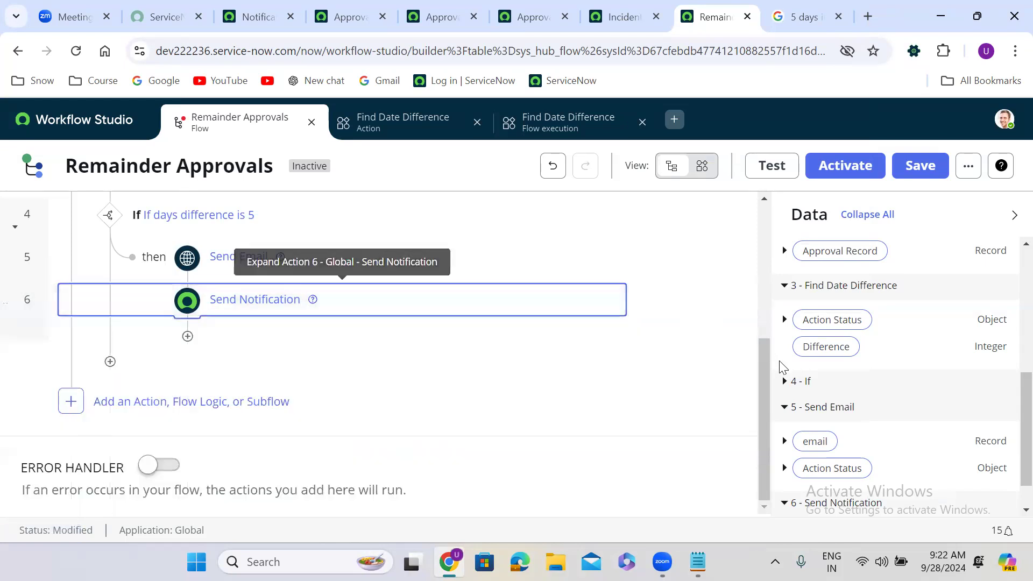
{"action": "left_click_drag", "start_coordinate": [765, 457], "coordinate": [762, 201]}
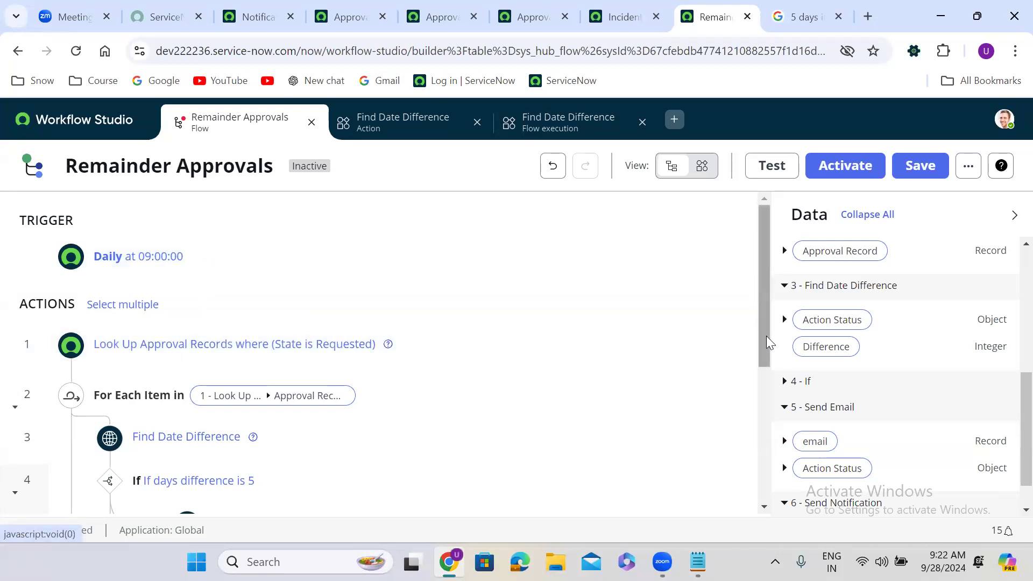
{"action": "left_click_drag", "start_coordinate": [764, 297], "coordinate": [764, 355]}
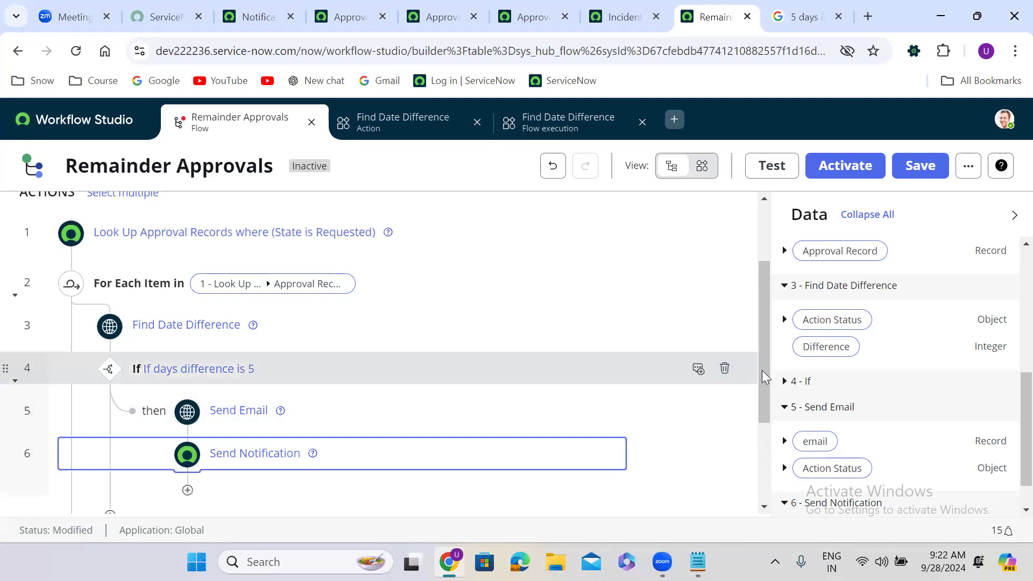
{"action": "left_click_drag", "start_coordinate": [763, 379], "coordinate": [779, 270]}
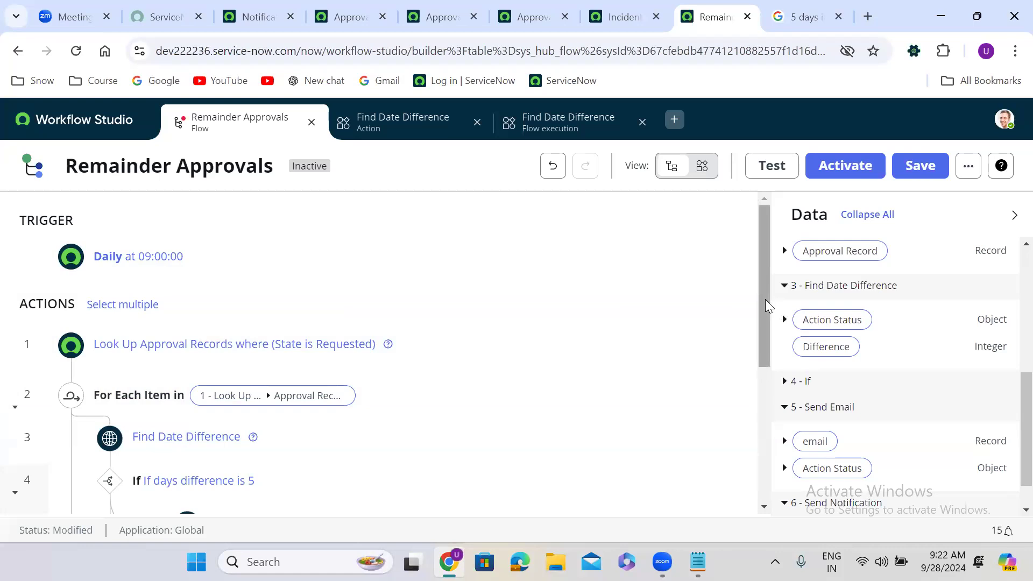
{"action": "left_click_drag", "start_coordinate": [764, 302], "coordinate": [752, 382]}
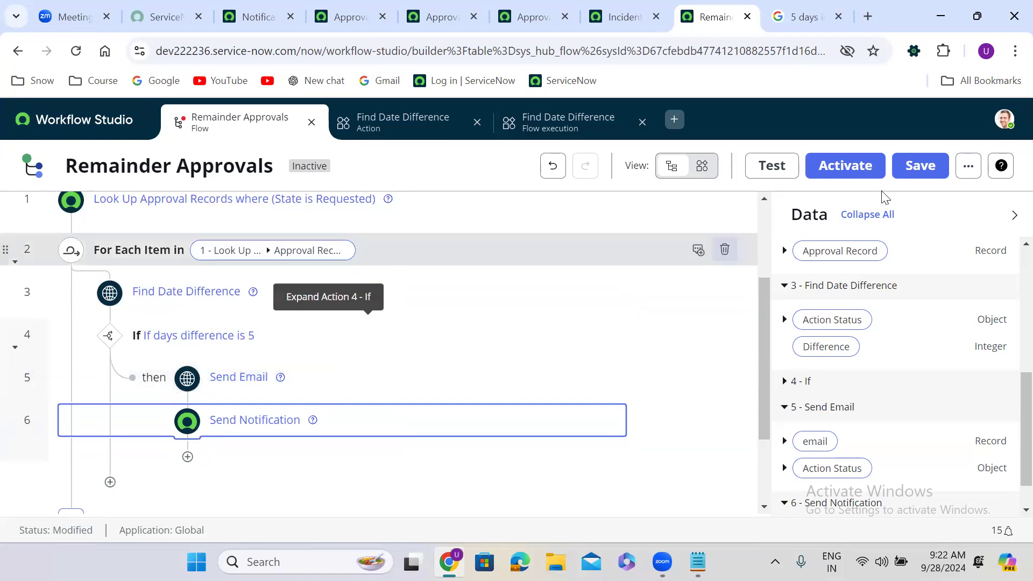
- Save the Remainder Approvals flow and activate it
{"action": "left_click", "coordinate": [913, 171]}
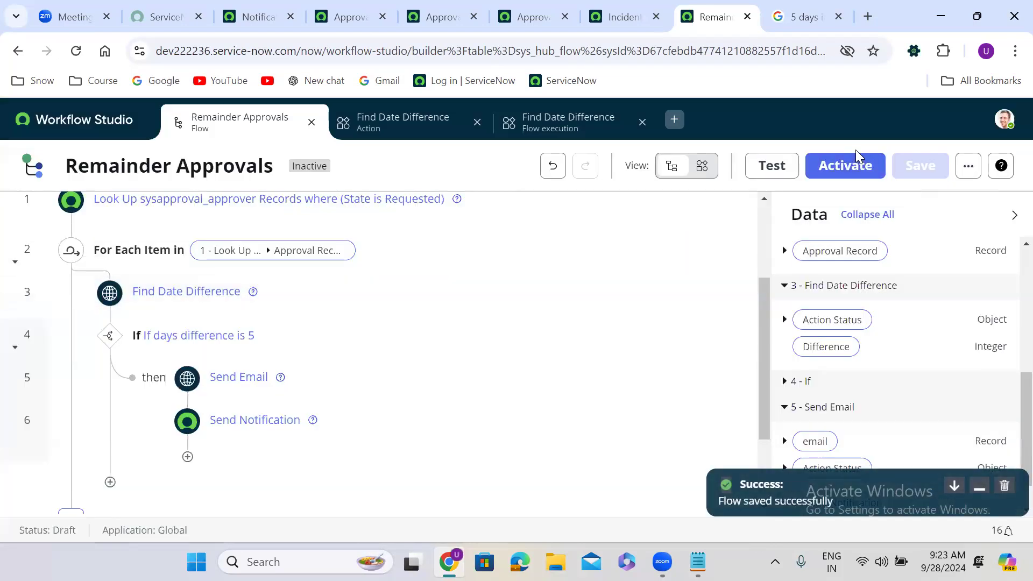
{"action": "left_click", "coordinate": [852, 164]}
{"action": "left_click", "coordinate": [691, 336]}
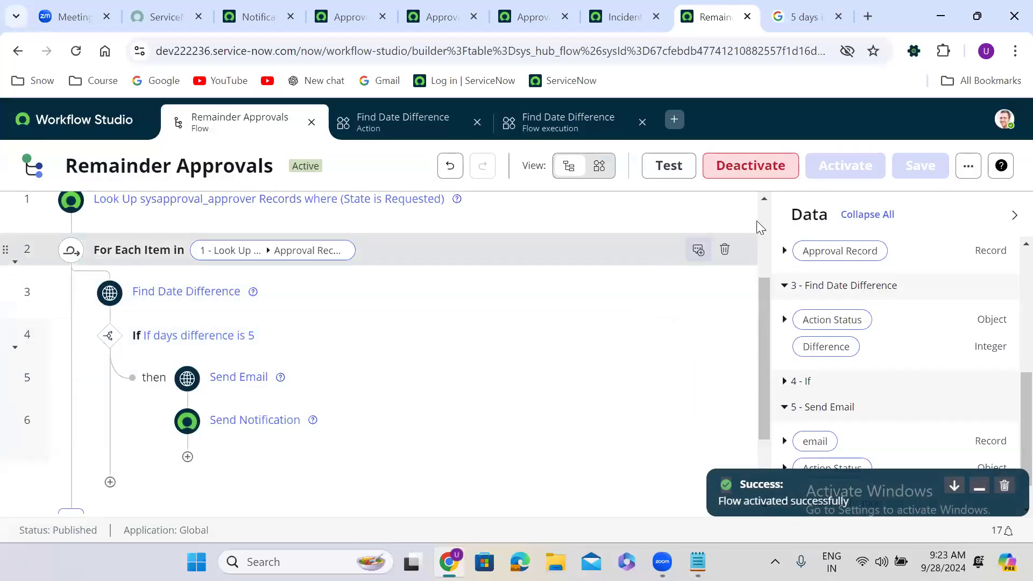
{"action": "scroll", "coordinate": [761, 206], "scroll_direction": "up", "scroll_amount": 3}
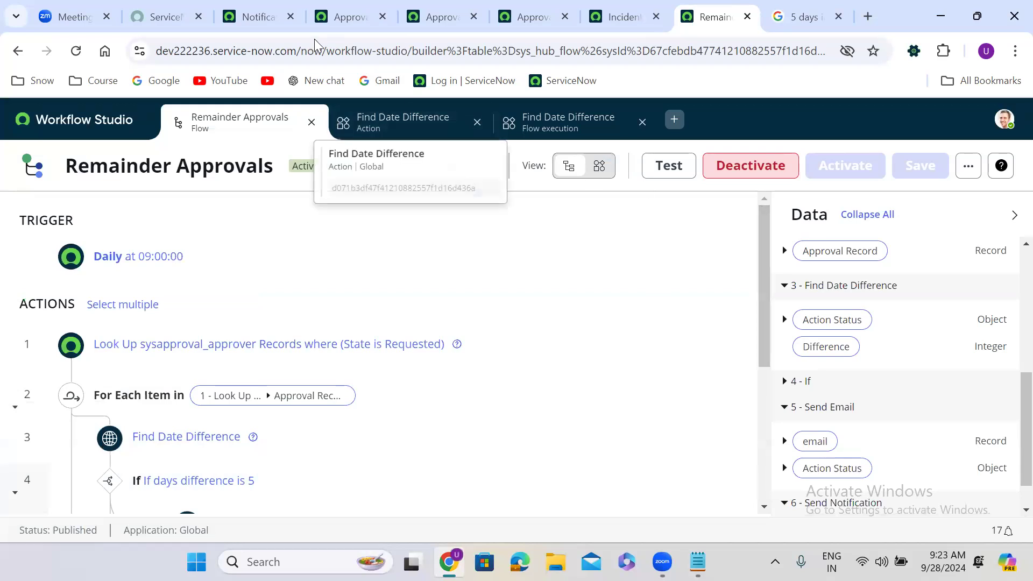
- Switch to the Notifications list page and open the Scheduled Jobs list from there
{"action": "left_click", "coordinate": [250, 16]}
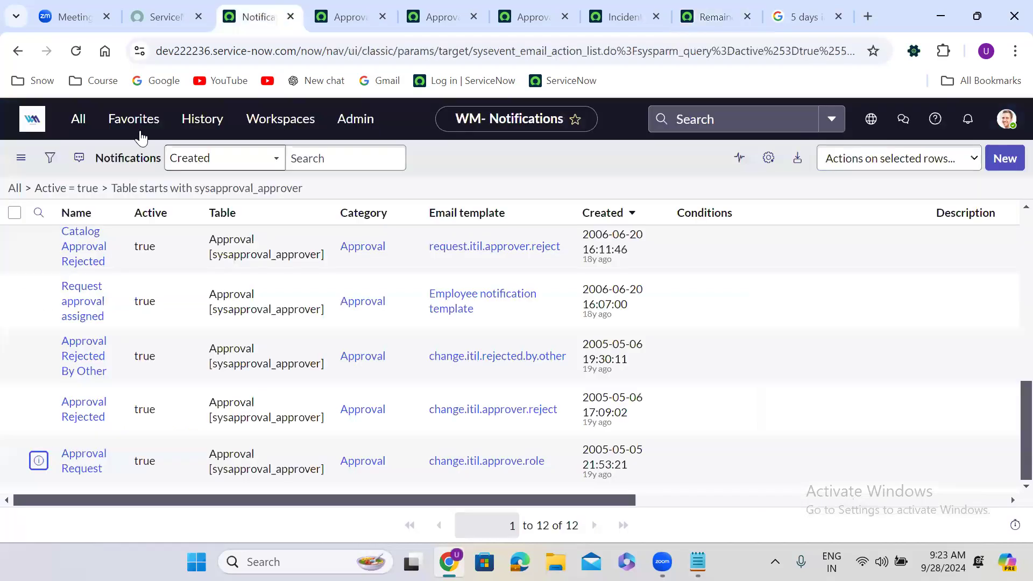
{"action": "left_click", "coordinate": [78, 118]}
{"action": "type", "text": "sched"}
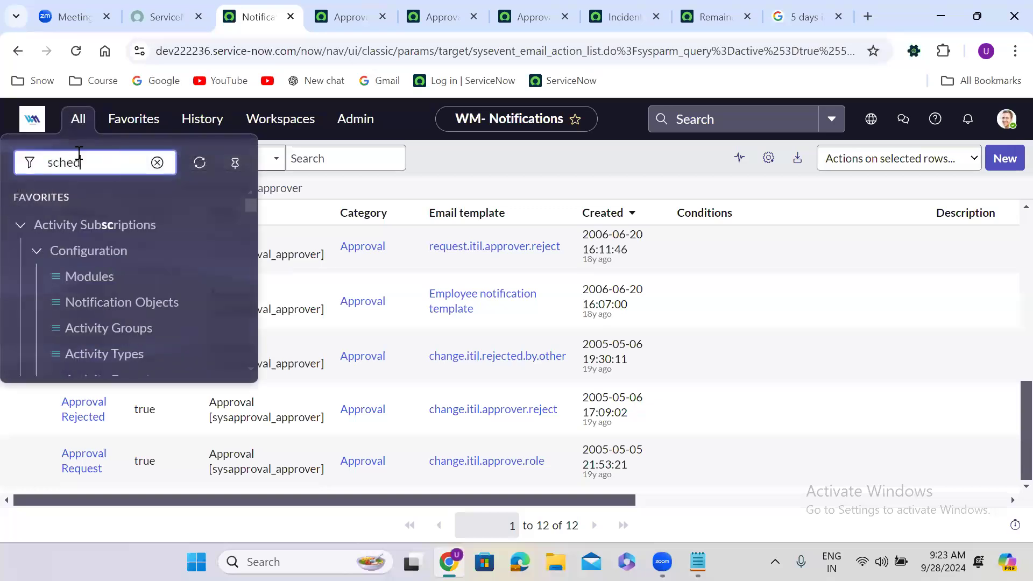
{"action": "type", "text": "uled jobs"}
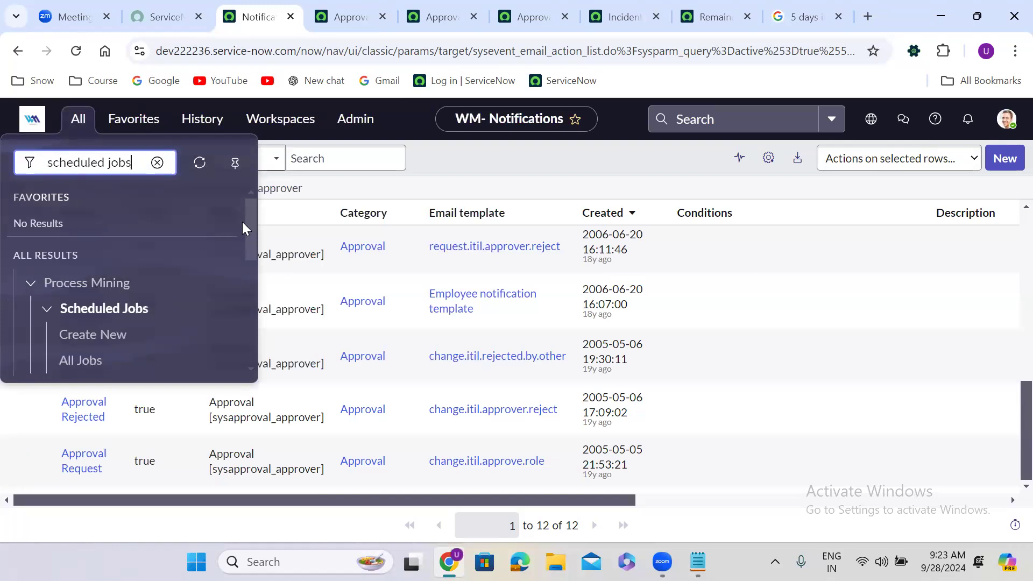
{"action": "left_click_drag", "start_coordinate": [252, 221], "coordinate": [254, 275]}
{"action": "left_click", "coordinate": [114, 236]}
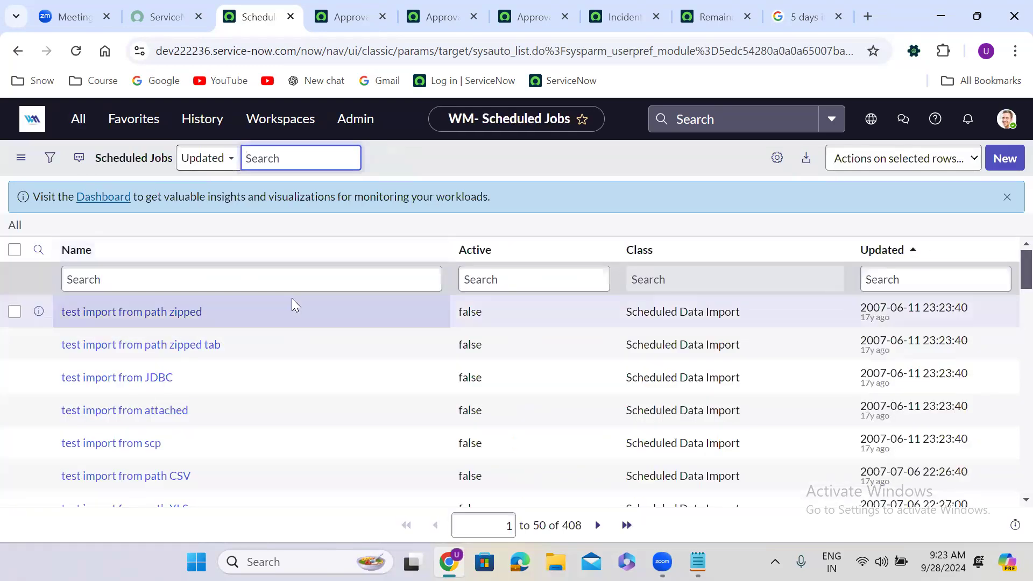
- Start a new scheduled job that automatically runs a script of your choosing
{"action": "left_click", "coordinate": [1007, 158]}
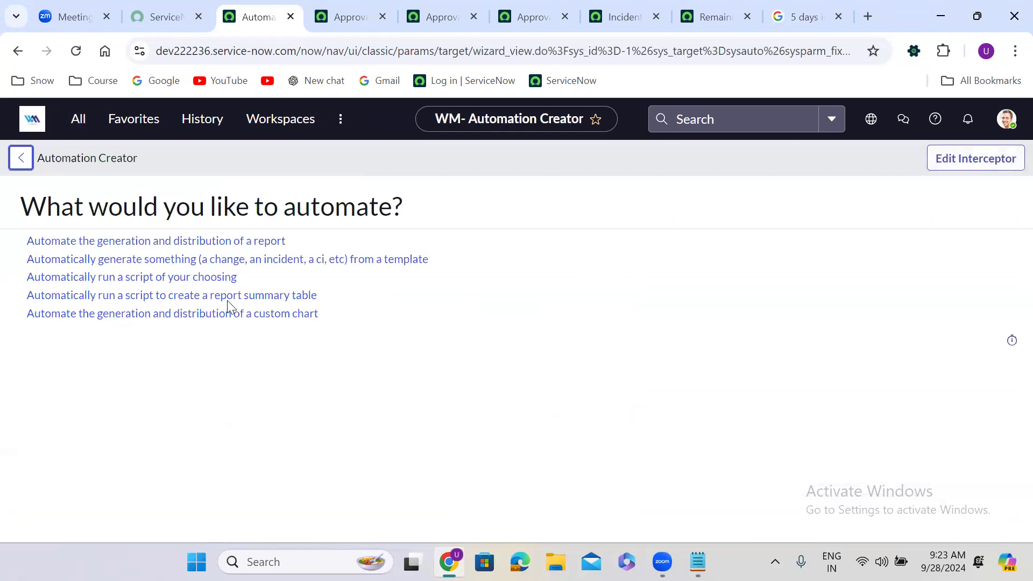
{"action": "left_click", "coordinate": [84, 278]}
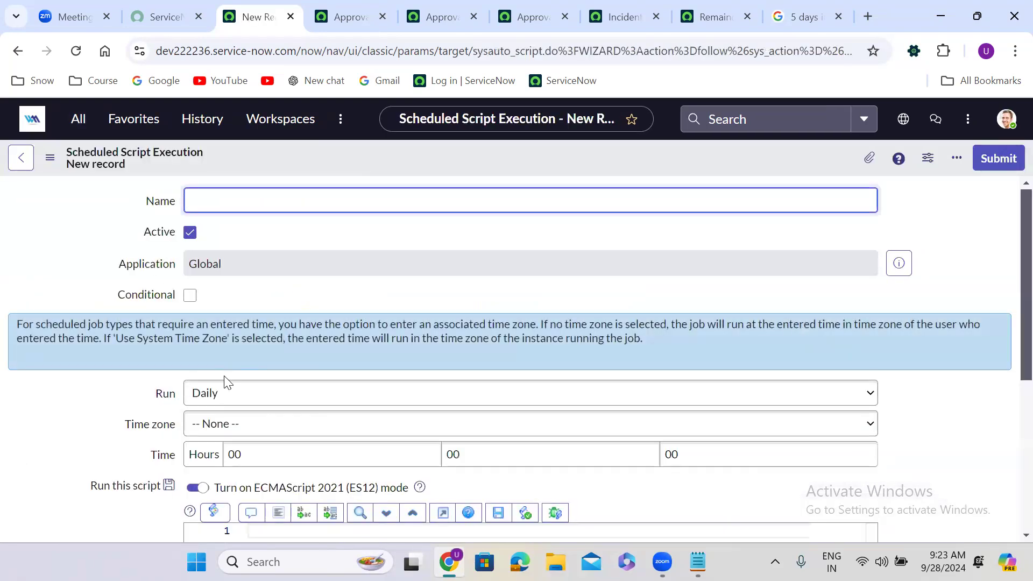
{"action": "left_click", "coordinate": [364, 334]}
{"action": "scroll", "coordinate": [366, 333], "scroll_direction": "down", "scroll_amount": 3}
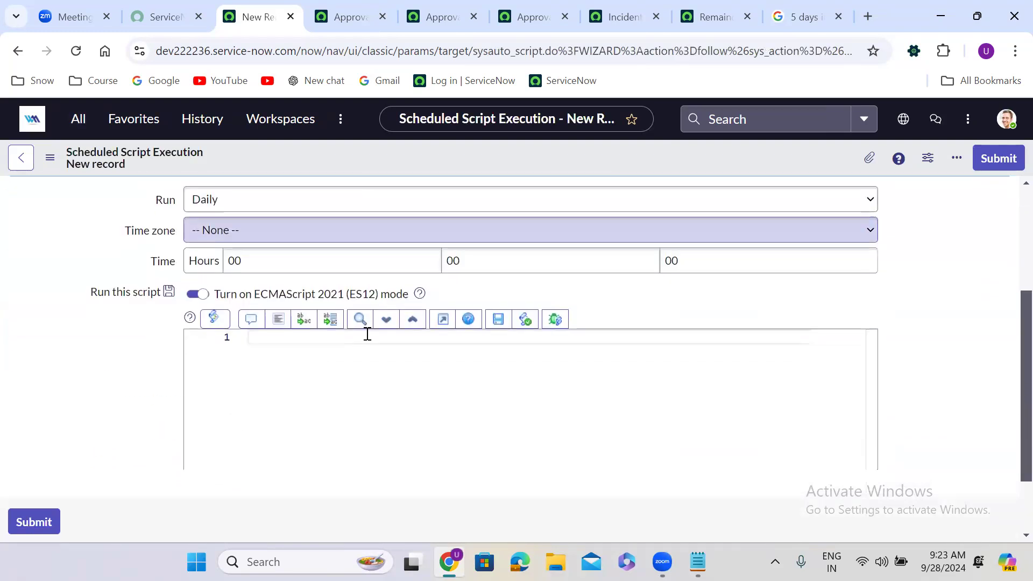
- Insert the GlideRecord query snippet with addQuery, query and an if (gr.next()) block into the job's script
{"action": "left_click", "coordinate": [303, 340]}
{"action": "type", "text": "var"}
{"action": "key", "text": "Down"}
{"action": "key", "text": "Return"}
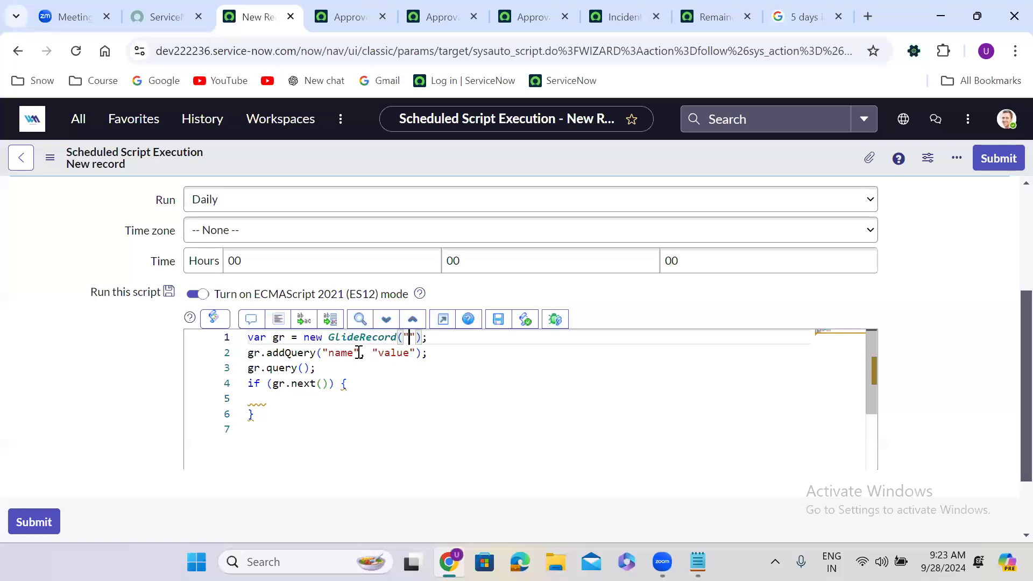
- Turn the script's if condition into a while loop and enter gs.eventQueue inside its body
{"action": "double_click", "coordinate": [254, 383]}
{"action": "type", "text": "while"}
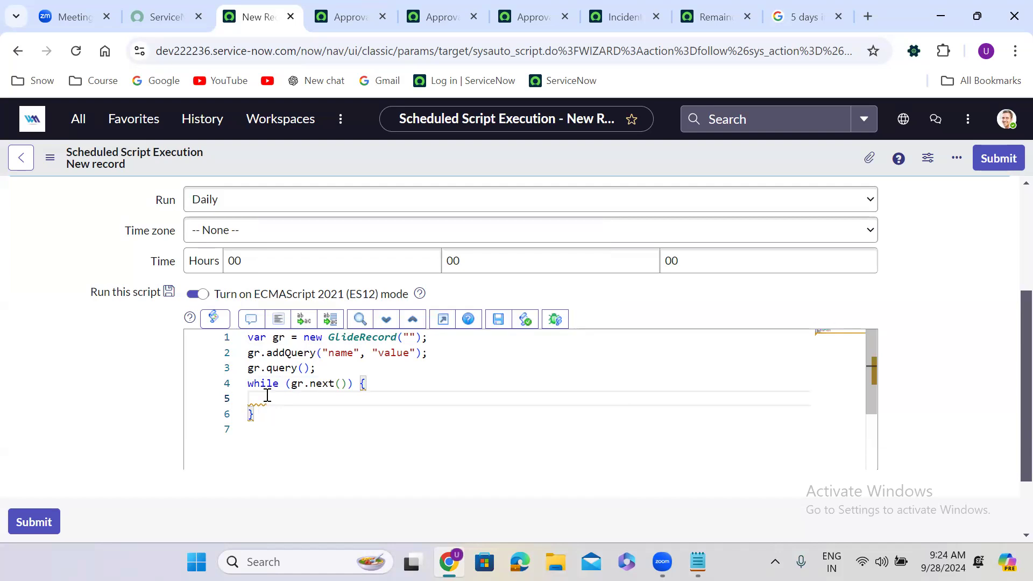
{"action": "type", "text": "gs.eventQueue"}
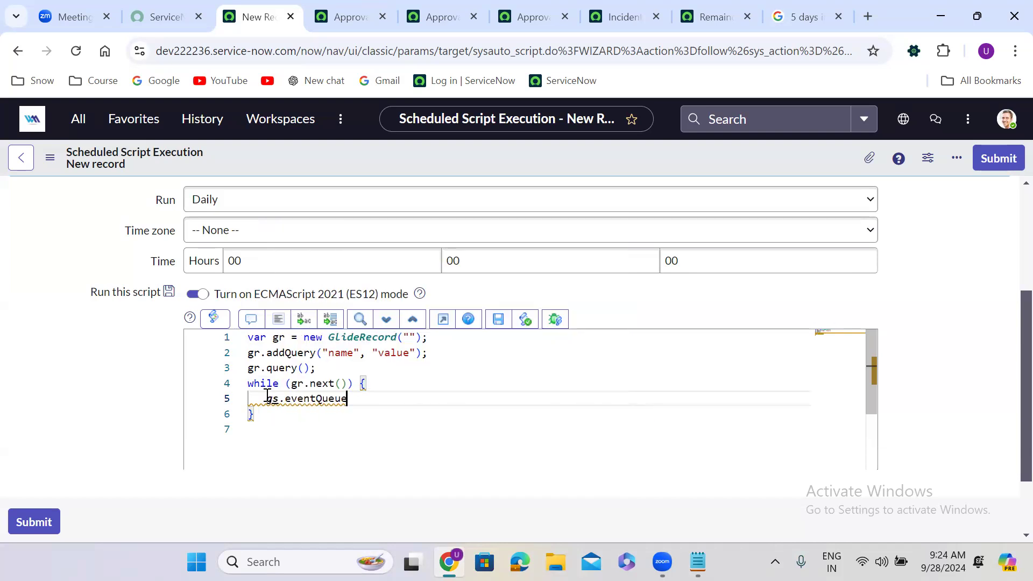
- Switch to the Remainder Approvals flow, review its actions, and examine the Daily trigger's settings and available trigger types
{"action": "left_click", "coordinate": [714, 2]}
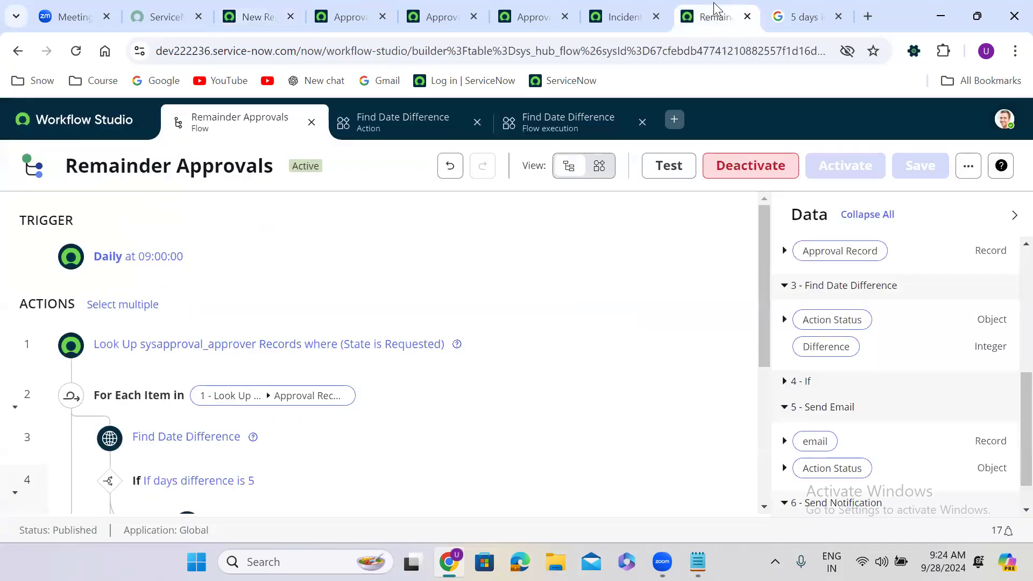
{"action": "left_click_drag", "start_coordinate": [766, 228], "coordinate": [769, 350]}
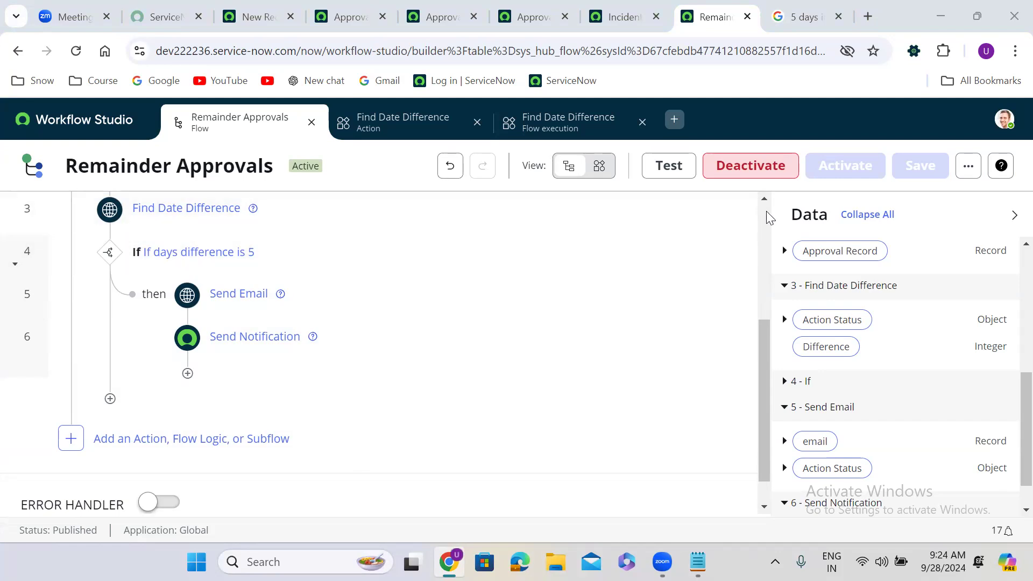
{"action": "scroll", "coordinate": [759, 208], "scroll_direction": "up", "scroll_amount": 5}
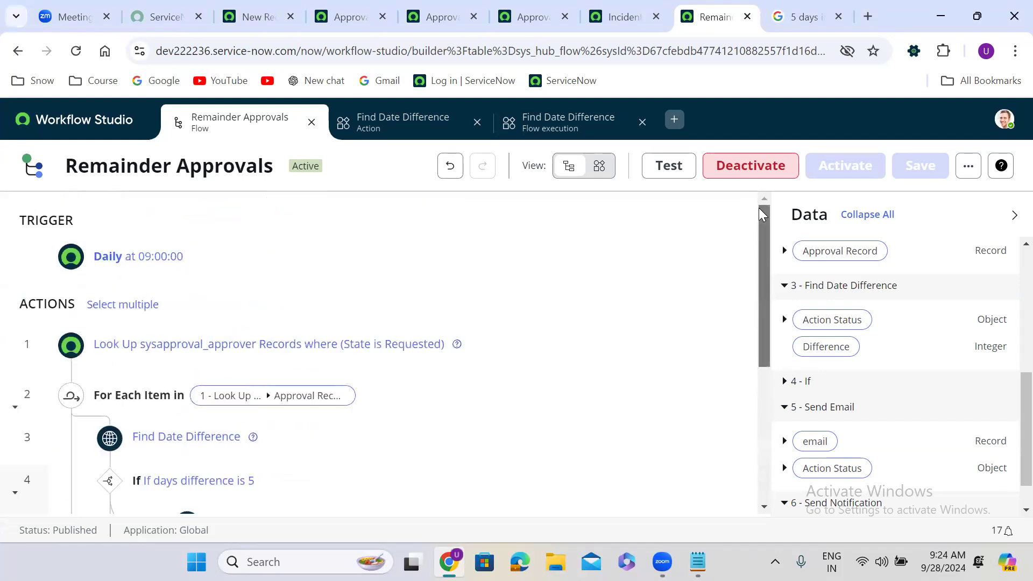
{"action": "left_click", "coordinate": [213, 258]}
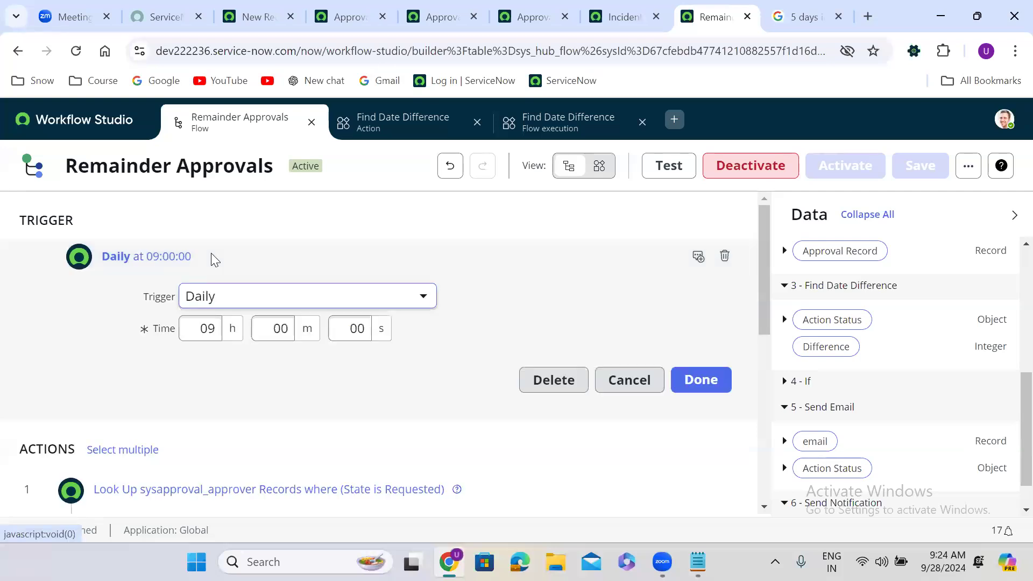
{"action": "left_click", "coordinate": [252, 303]}
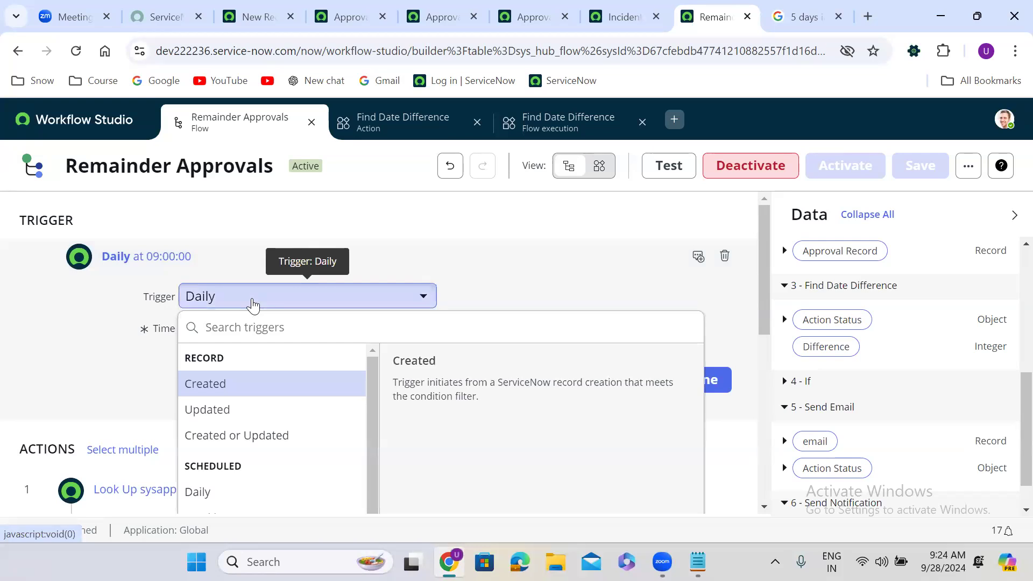
{"action": "left_click", "coordinate": [485, 256]}
{"action": "left_click", "coordinate": [387, 256]}
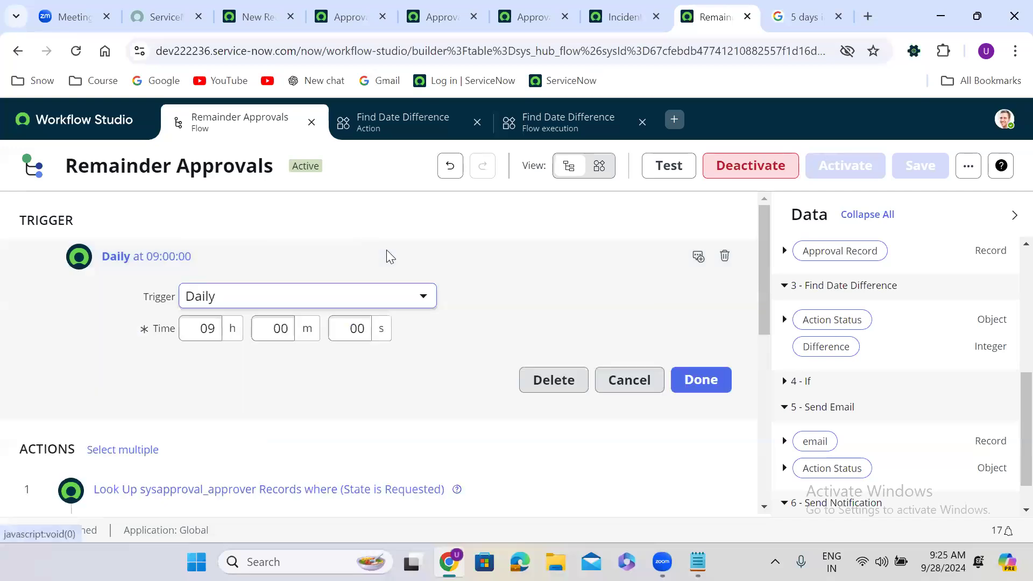